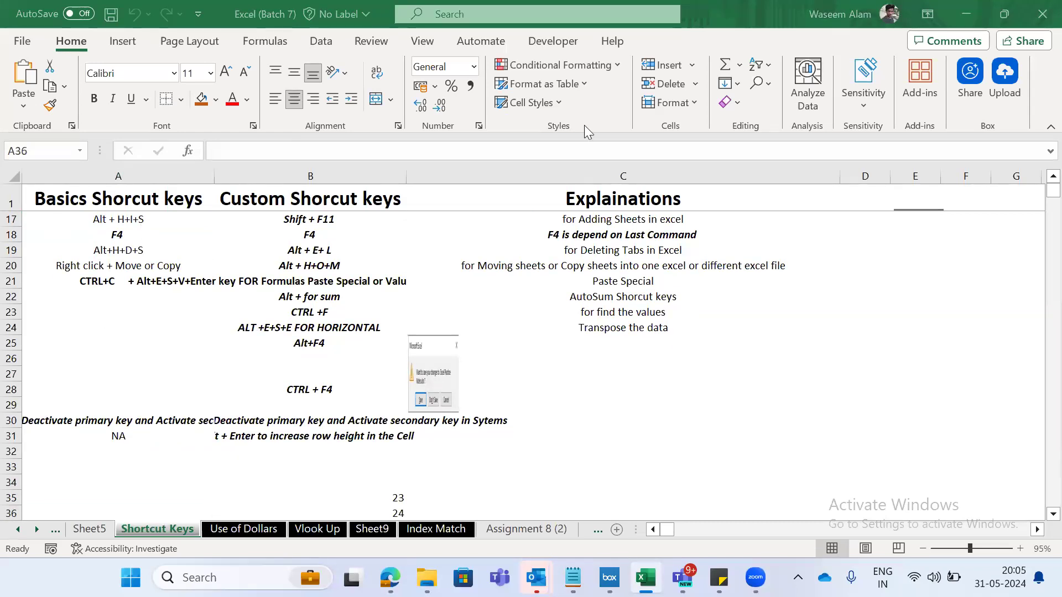
# - Review the basic shortcut keys in column A of the Shortcut Keys sheet, covering rows 12 to 23
pyautogui.press('Up')
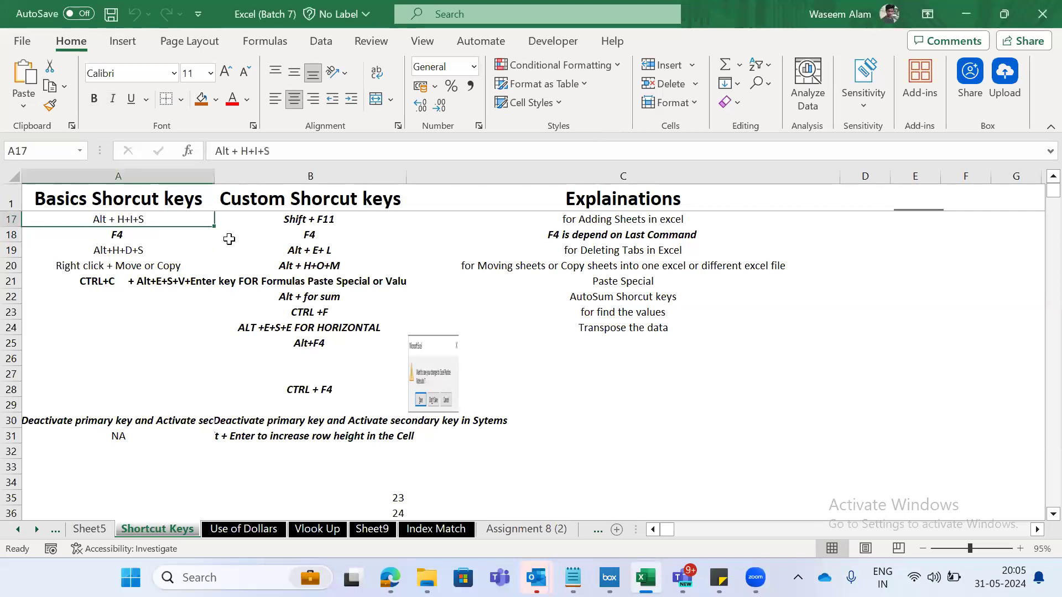
pyautogui.scroll(1, 229, 240)
pyautogui.hotkey('shift', 'Down')
pyautogui.hotkey('shift', 'Down')
pyautogui.hotkey('shift', 'Down')
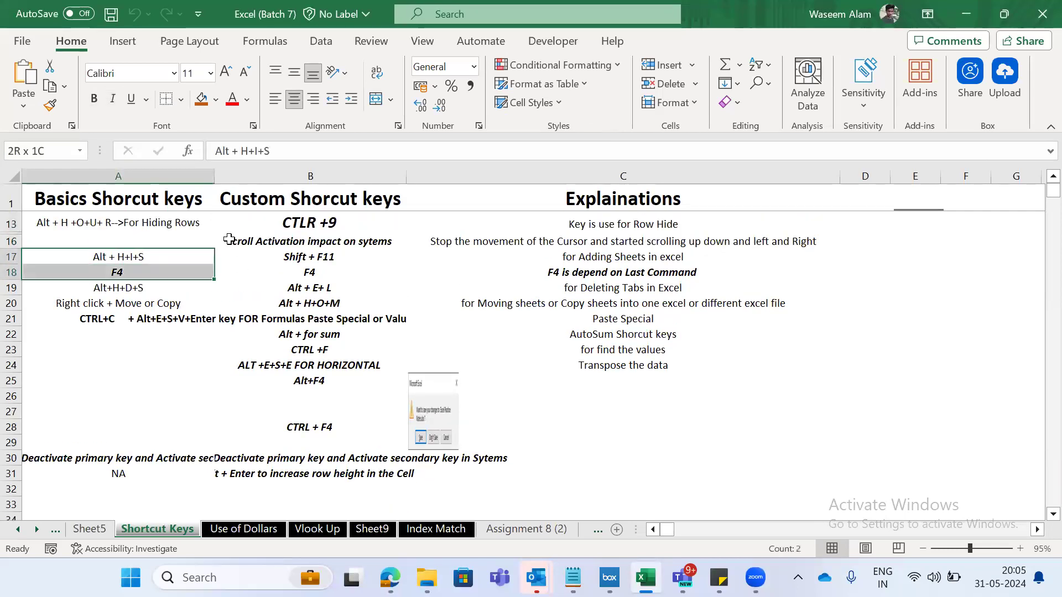
pyautogui.press('Up')
pyautogui.press('Up')
pyautogui.press('Up')
pyautogui.press('Down')
pyautogui.press('Down')
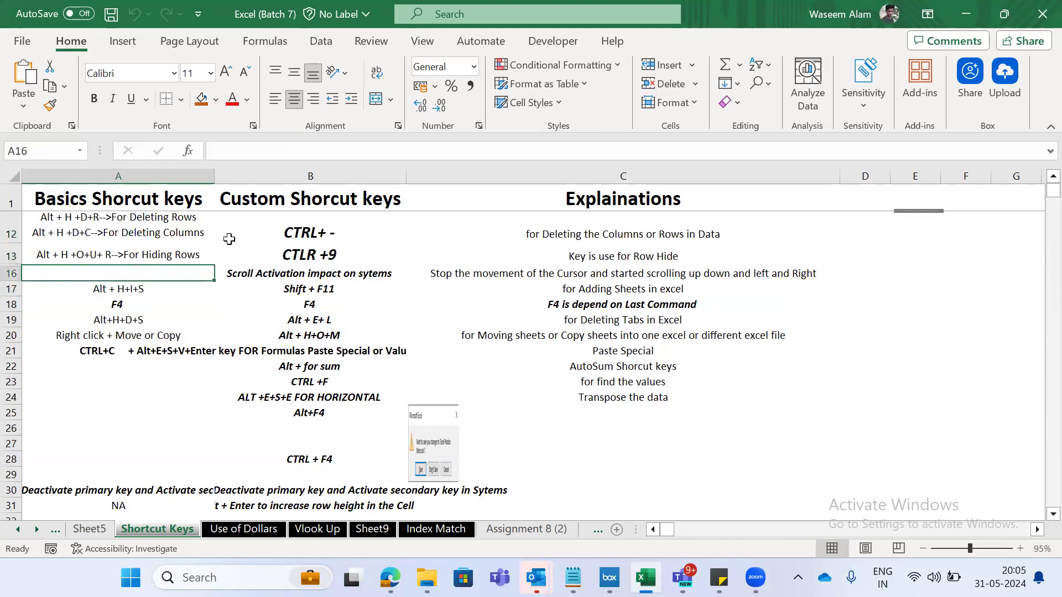
pyautogui.hotkey('shift', 'Down')
pyautogui.hotkey('shift', 'Down')
pyautogui.hotkey('shift', 'Down')
pyautogui.hotkey('shift', 'Down')
pyautogui.hotkey('shift', 'Down')
pyautogui.hotkey('shift', 'Down')
pyautogui.hotkey('shift', 'Down')
pyautogui.hotkey('shift', 'Down')
pyautogui.hotkey('shift', 'Down')
pyautogui.hotkey('shift', 'Down')
pyautogui.hotkey('shift', 'Down')
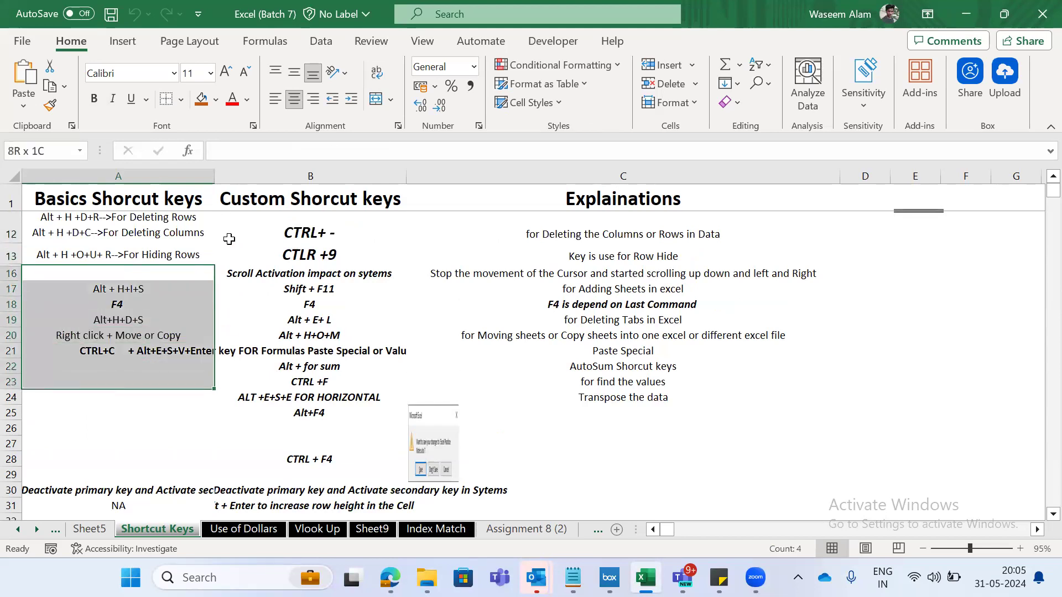
pyautogui.hotkey('shift', 'Up')
pyautogui.press('Up')
pyautogui.press('Up')
pyautogui.press('Down')
pyautogui.hotkey('shift', 'Up')
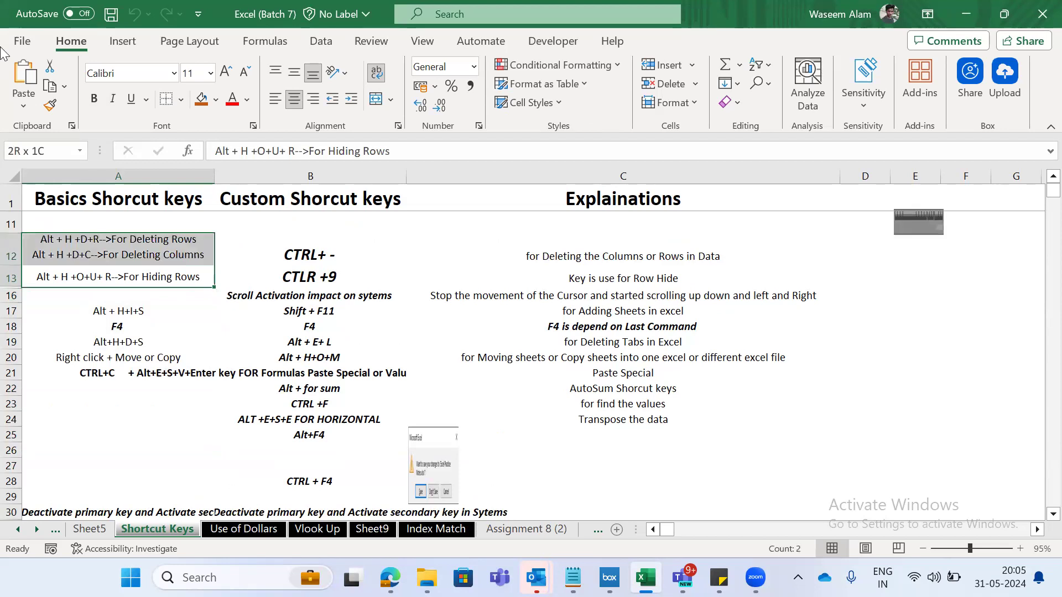
# - Extend the row-hiding explanation in C13 to "Key is use for Row Hide or Col hide as per selection of the data"
pyautogui.press('Right')
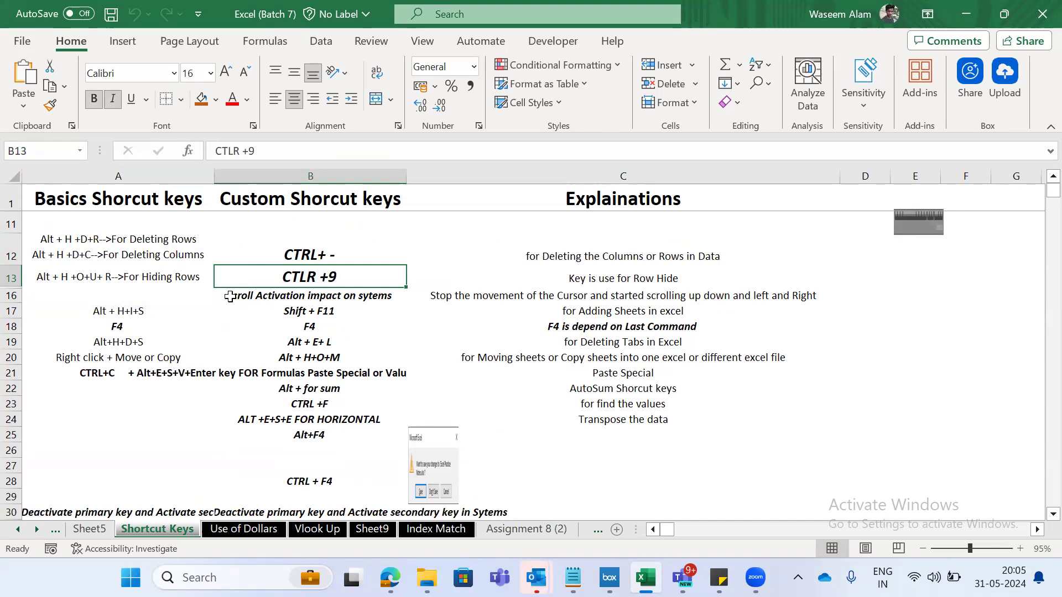
pyautogui.press('Right')
pyautogui.press('Right')
pyautogui.press('Left')
pyautogui.press('Left')
pyautogui.press('Right')
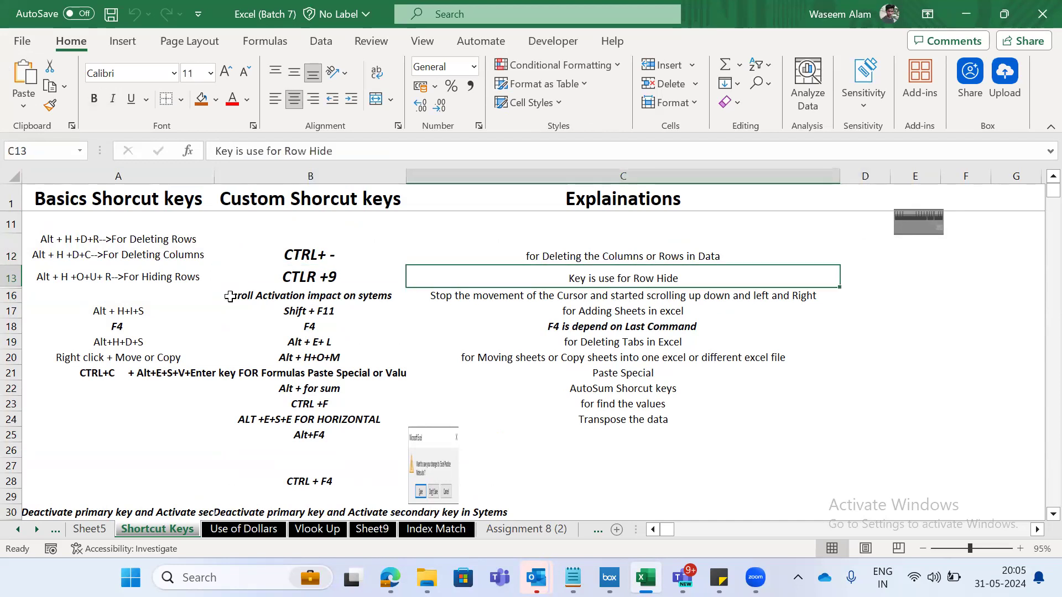
pyautogui.press('F2')
pyautogui.write('or Cl')
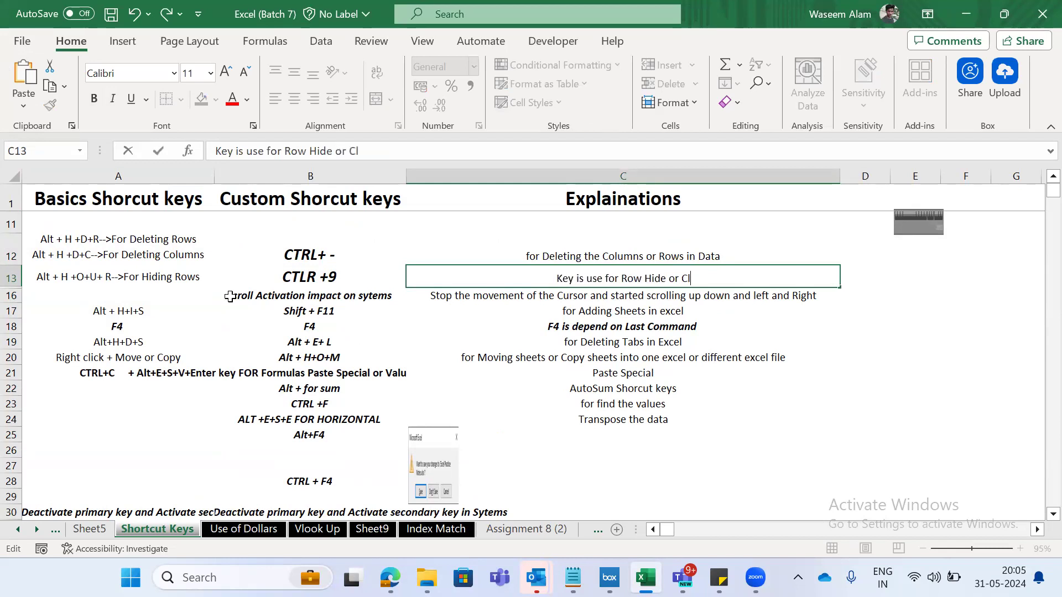
pyautogui.press('BackSpace')
pyautogui.write('ol hi')
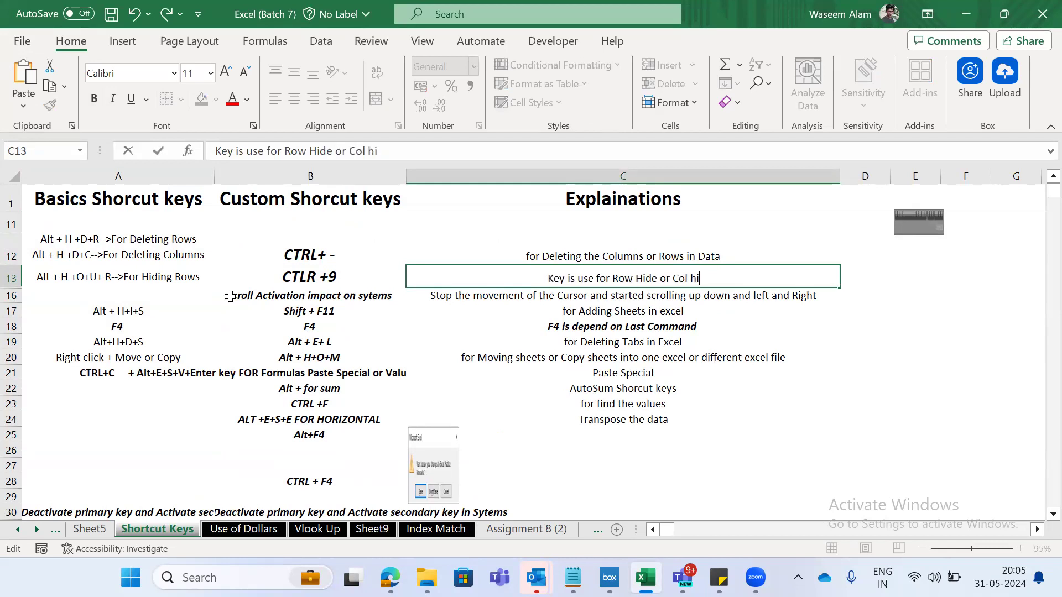
pyautogui.write('de as')
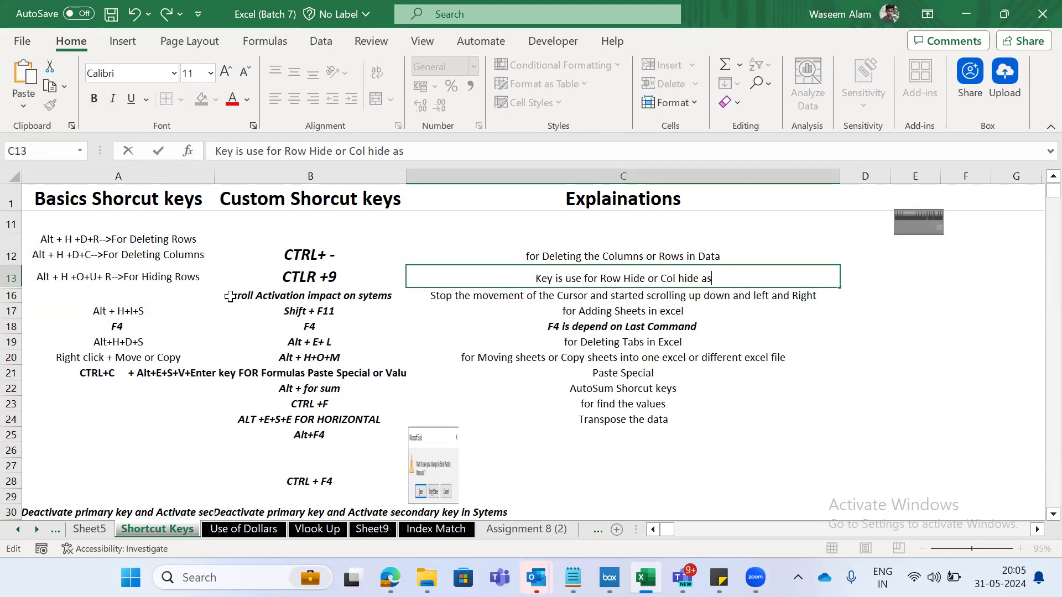
pyautogui.write(' per sel')
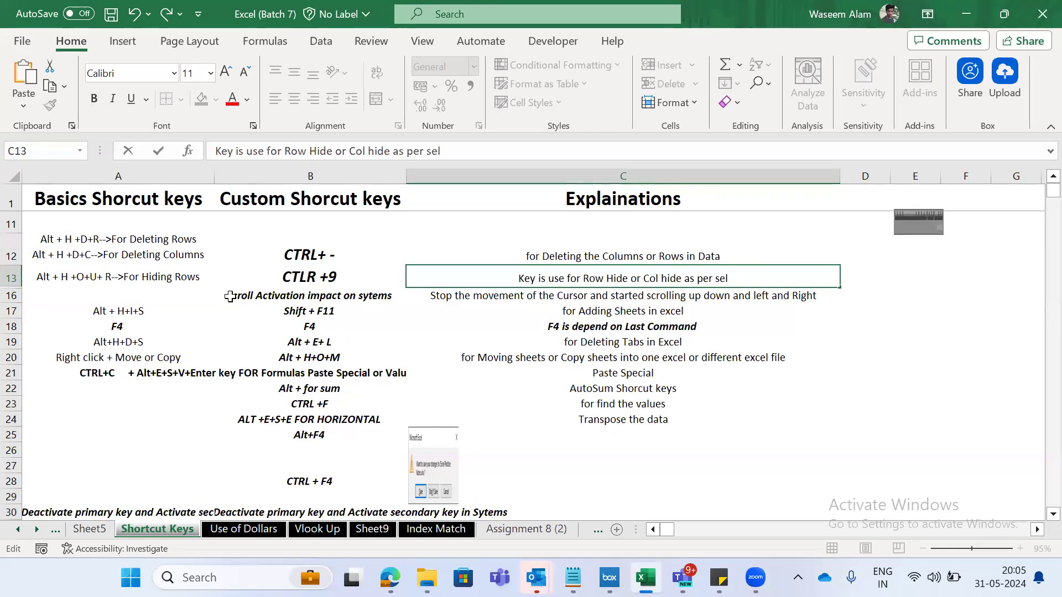
pyautogui.write('ection of t')
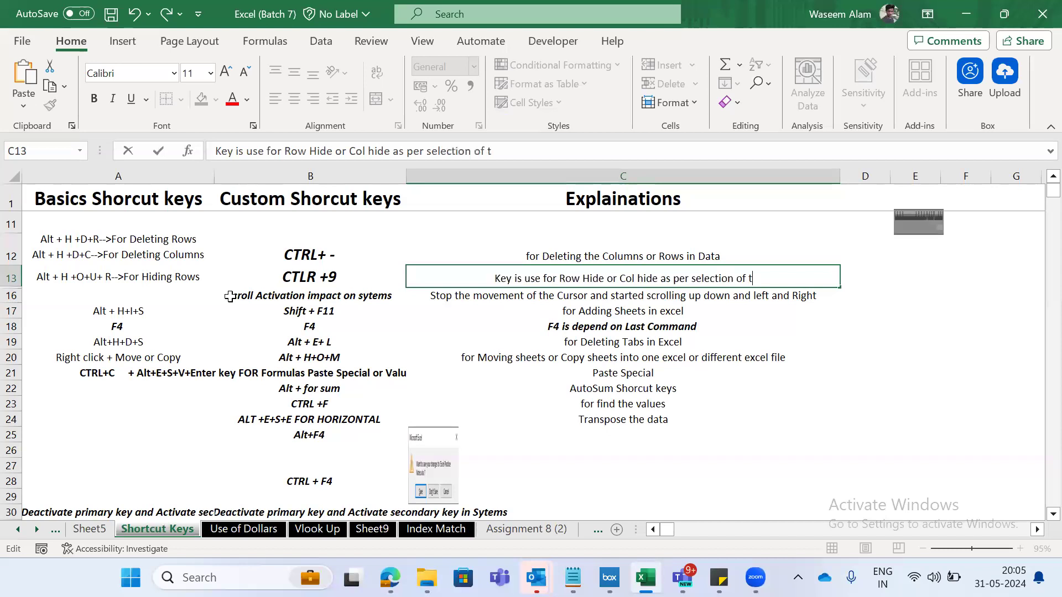
pyautogui.write('he data')
pyautogui.press('Tab')
# - Go to Sheet5 and select the entire row 8 containing the highlighted A6 record
pyautogui.hotkey('ctrl', 'pageup')
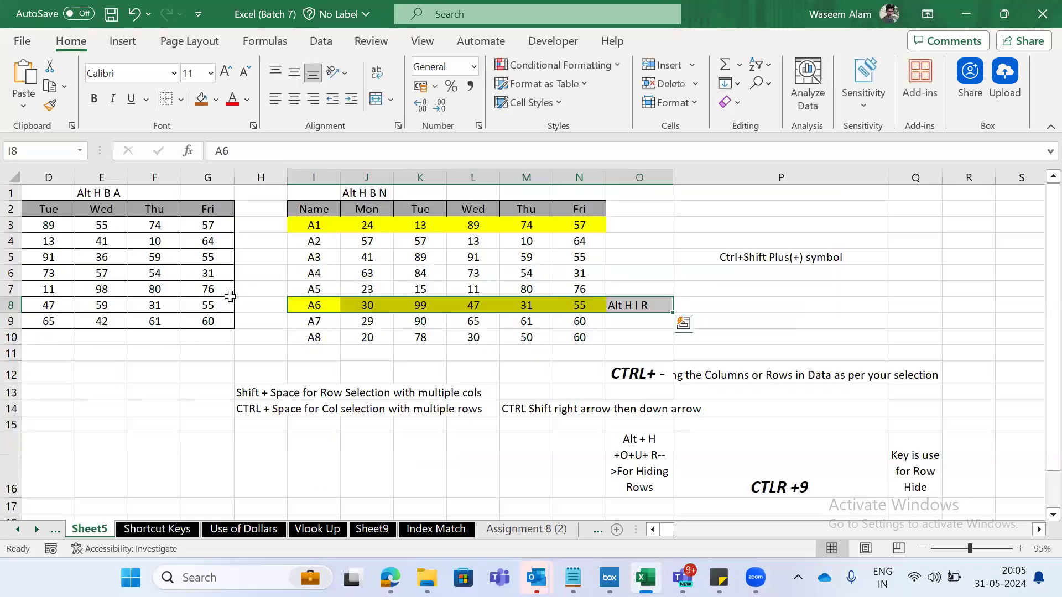
pyautogui.press('Right')
pyautogui.press('Left')
pyautogui.press('Up')
pyautogui.press('Down')
pyautogui.hotkey('shift', 'space')
pyautogui.press('Down')
pyautogui.press('Up')
pyautogui.hotkey('shift', 'space')
pyautogui.press('Right')
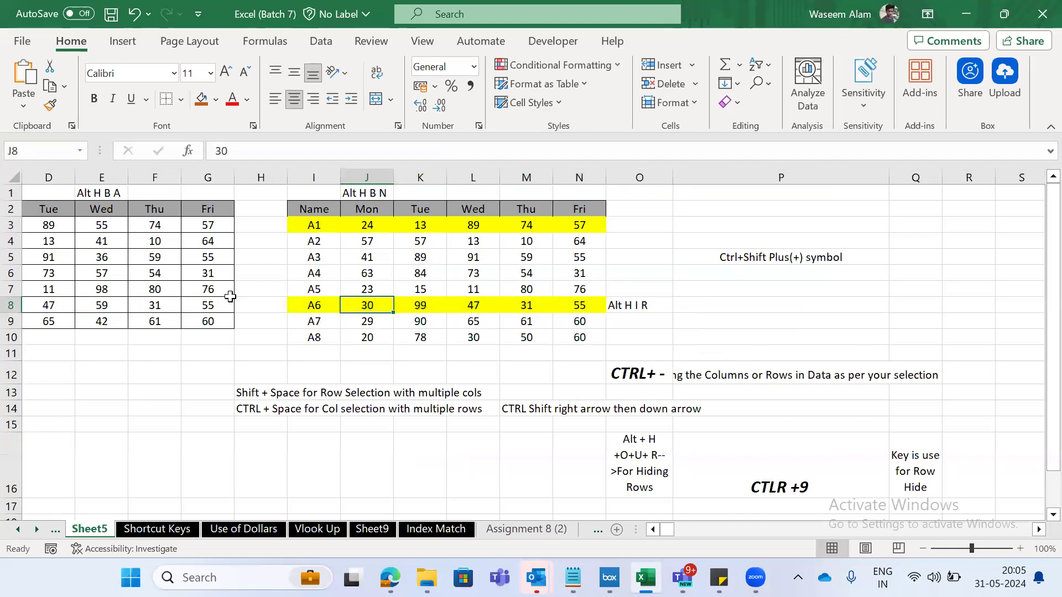
pyautogui.press('Left')
pyautogui.hotkey('shift', 'space')
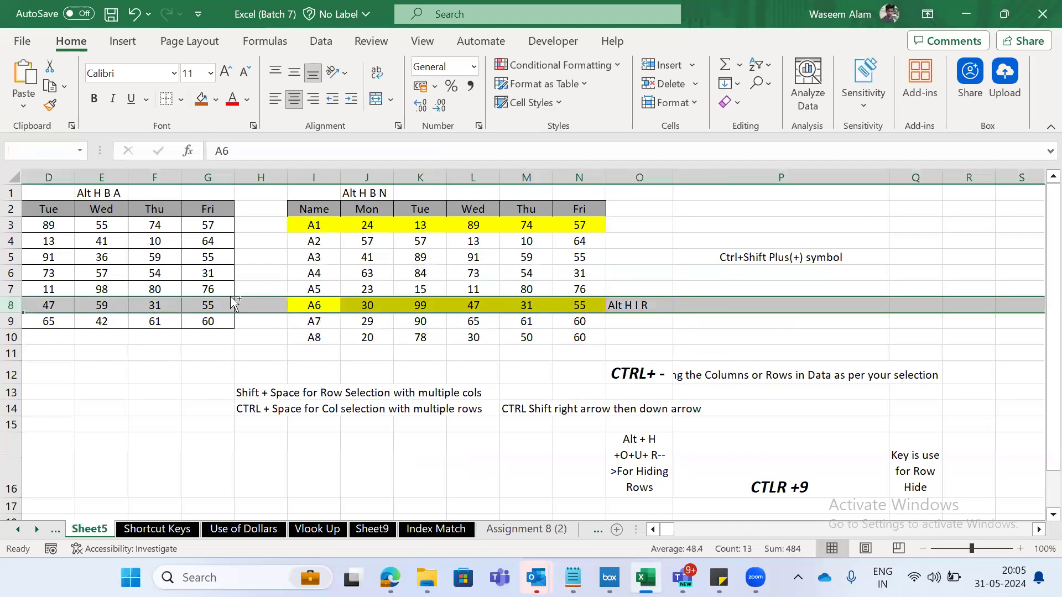
pyautogui.press('Right')
pyautogui.press('Left')
# - Return to the Shortcut Keys sheet and unhide the rows between rows 13 and 16
pyautogui.hotkey('ctrl', 'pagedown')
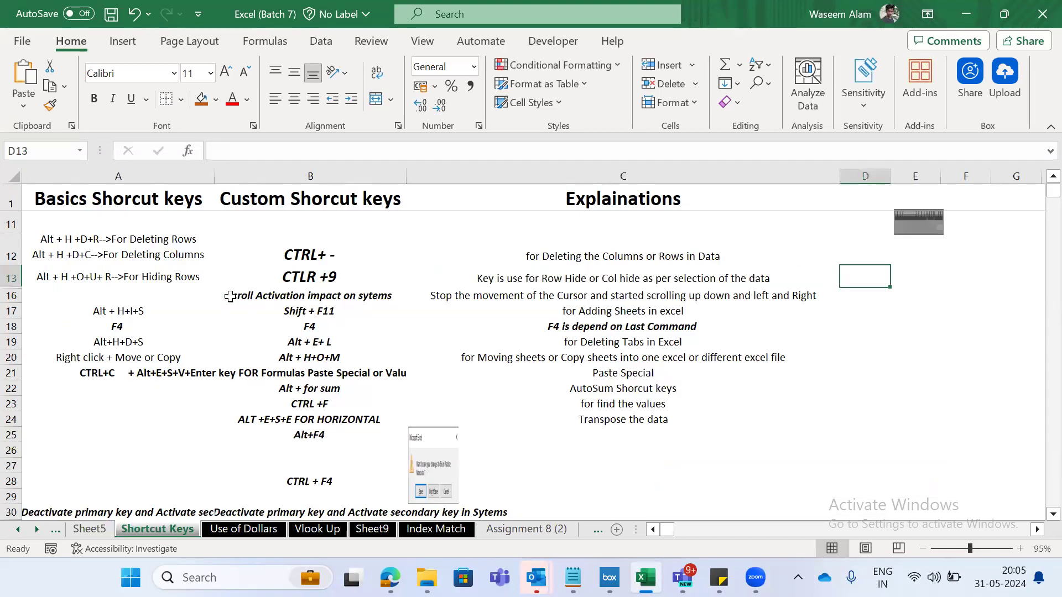
pyautogui.press('Left')
pyautogui.press('Up')
pyautogui.press('Right')
pyautogui.press('Down')
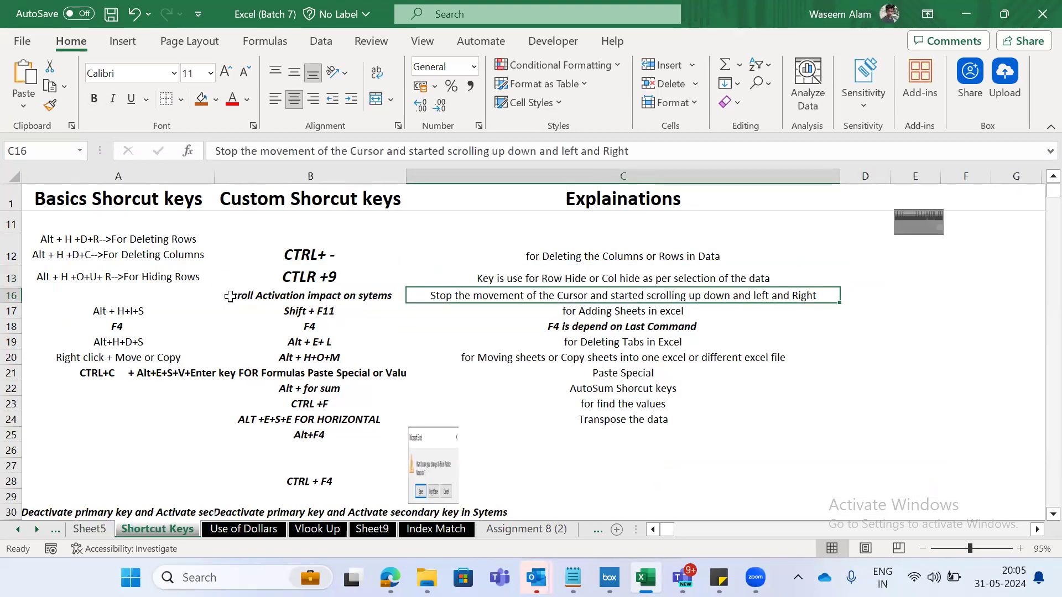
pyautogui.press('Left')
pyautogui.press('Up')
pyautogui.press('Up')
pyautogui.press('Down')
pyautogui.hotkey('shift', 'Down')
pyautogui.hotkey('shift', 'space')
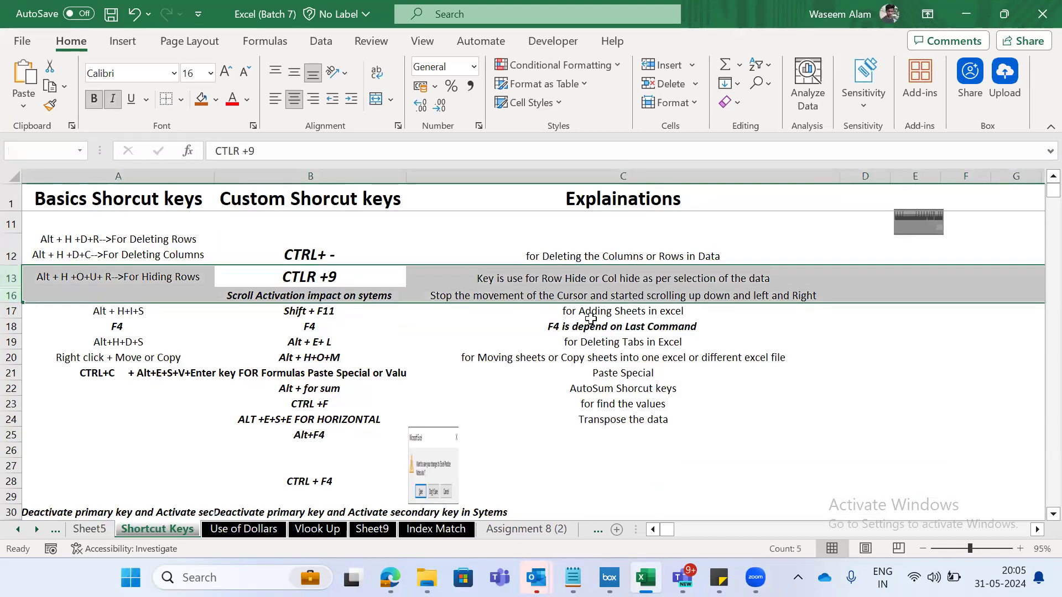
pyautogui.rightClick(550, 281)
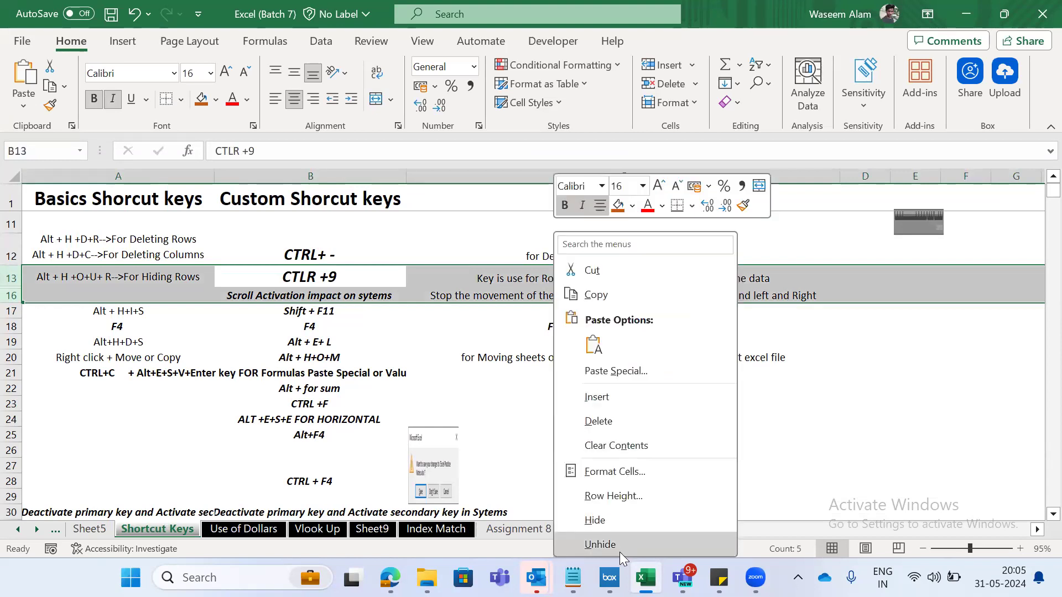
pyautogui.press('Return')
# - Shorten the explanation in C13 back to "Key is use for Row Hide"
pyautogui.click(604, 281)
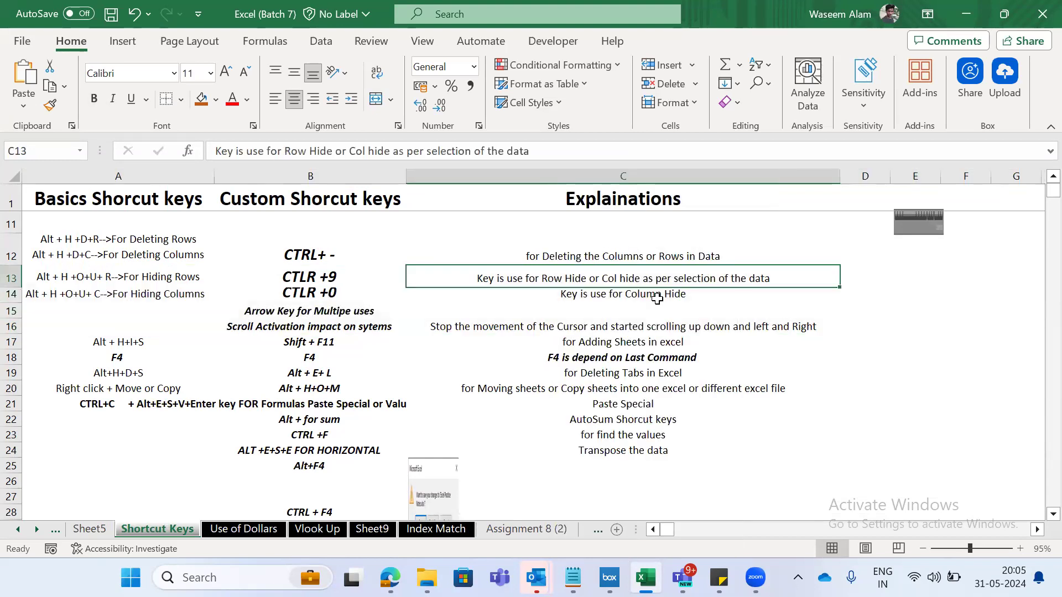
pyautogui.press('F2')
pyautogui.press('BackSpace')
pyautogui.press('BackSpace')
pyautogui.press('BackSpace')
pyautogui.press('BackSpace')
pyautogui.press('BackSpace')
pyautogui.press('BackSpace')
pyautogui.press('BackSpace')
pyautogui.press('BackSpace')
pyautogui.press('BackSpace')
pyautogui.press('BackSpace')
pyautogui.press('BackSpace')
pyautogui.press('BackSpace')
pyautogui.press('BackSpace')
pyautogui.press('BackSpace')
pyautogui.press('BackSpace')
pyautogui.press('BackSpace')
pyautogui.press('BackSpace')
pyautogui.press('BackSpace')
pyautogui.press('BackSpace')
pyautogui.press('BackSpace')
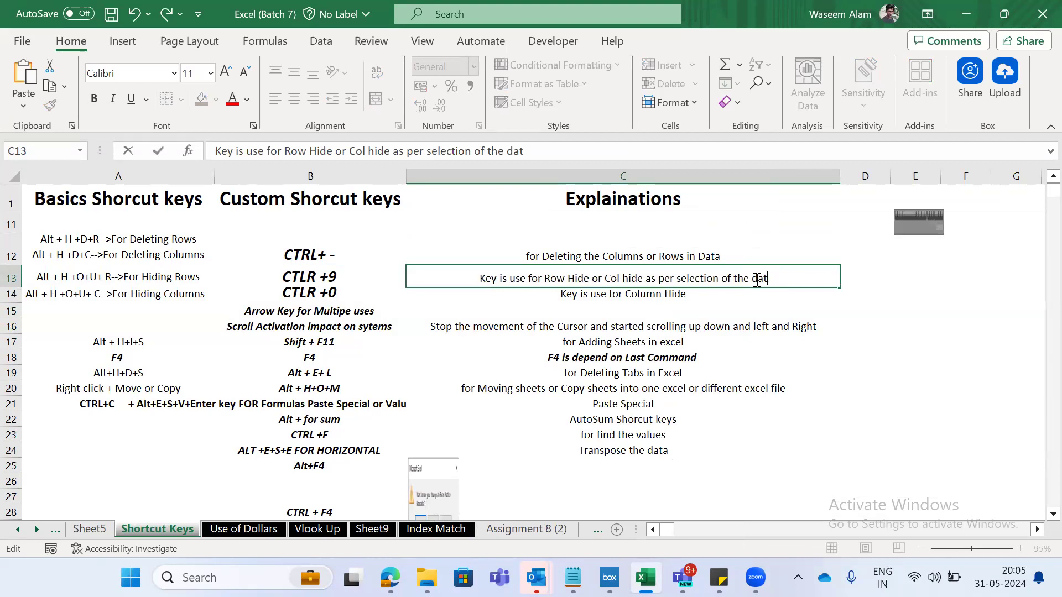
pyautogui.press('BackSpace')
pyautogui.press('BackSpace')
pyautogui.press('BackSpace')
pyautogui.press('BackSpace')
pyautogui.press('BackSpace')
pyautogui.press('BackSpace')
pyautogui.press('BackSpace')
pyautogui.press('BackSpace')
pyautogui.press('BackSpace')
pyautogui.press('BackSpace')
pyautogui.press('BackSpace')
pyautogui.press('BackSpace')
pyautogui.press('BackSpace')
pyautogui.press('BackSpace')
pyautogui.press('BackSpace')
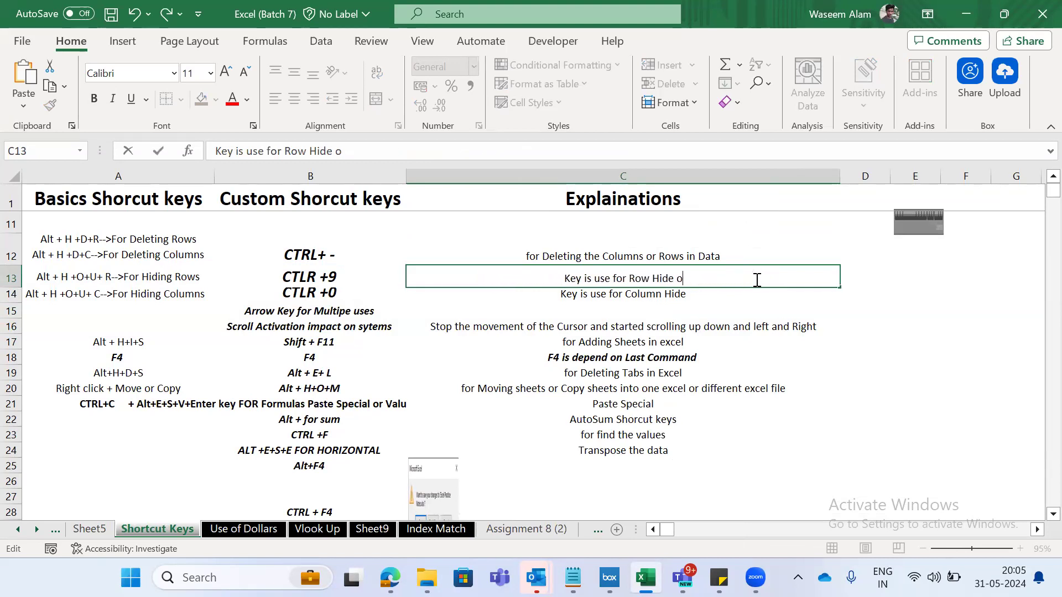
pyautogui.press('Tab')
# - Select the entire row 13 with the CTLR +9 shortcut and review its neighbouring cells
pyautogui.press('Left')
pyautogui.press('Left')
pyautogui.hotkey('shift', 'space')
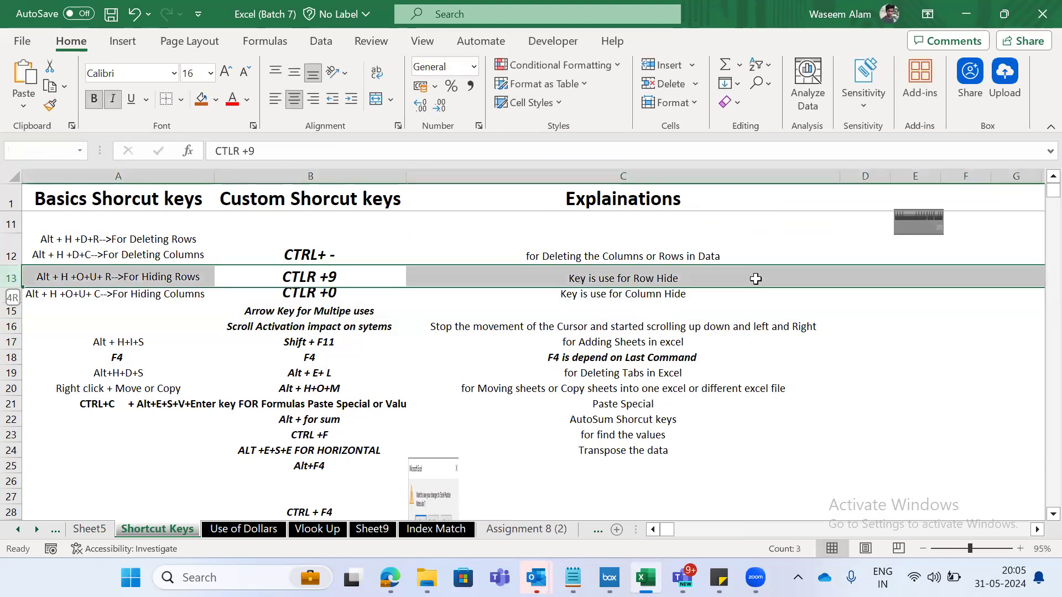
pyautogui.press('Down')
pyautogui.press('Up')
pyautogui.hotkey('shift', 'space')
pyautogui.press('Down')
pyautogui.press('Right')
pyautogui.press('Up')
pyautogui.press('Left')
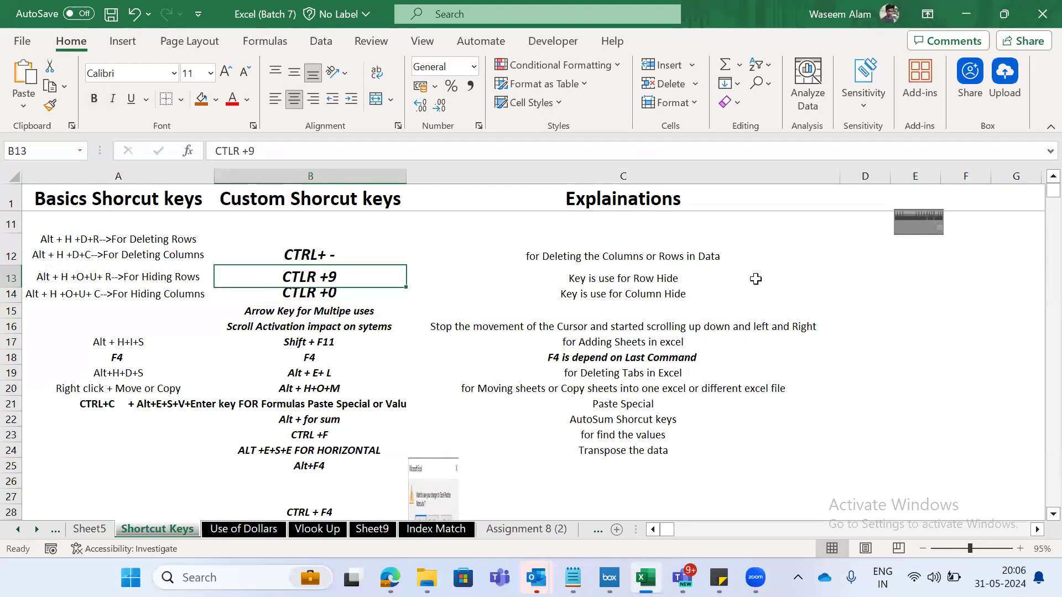
# - Try to hide column B from the CTLR +0 cell in row 14, and undo the hiding
pyautogui.press('Down')
pyautogui.hotkey('shift', 'space')
pyautogui.press('Right')
pyautogui.press('Left')
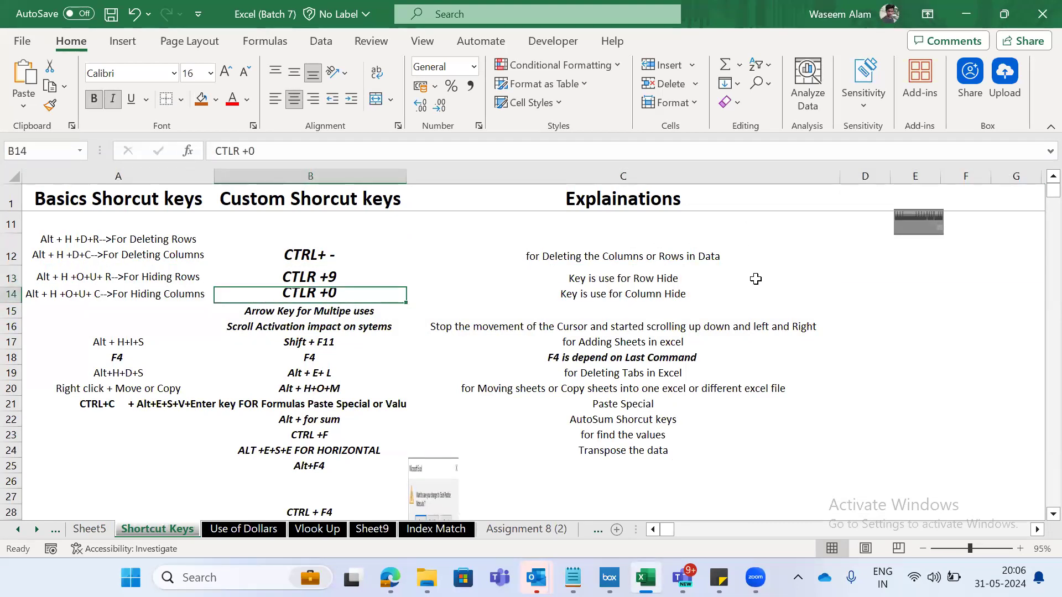
pyautogui.hotkey('ctrl', '0')
pyautogui.hotkey('ctrl', 'z')
# - Review the shortcuts for hiding rows and columns in rows 13 and 14 of columns A and B
pyautogui.press('Left')
pyautogui.press('Up')
pyautogui.press('Down')
pyautogui.press('Up')
pyautogui.hotkey('shift', 'Down')
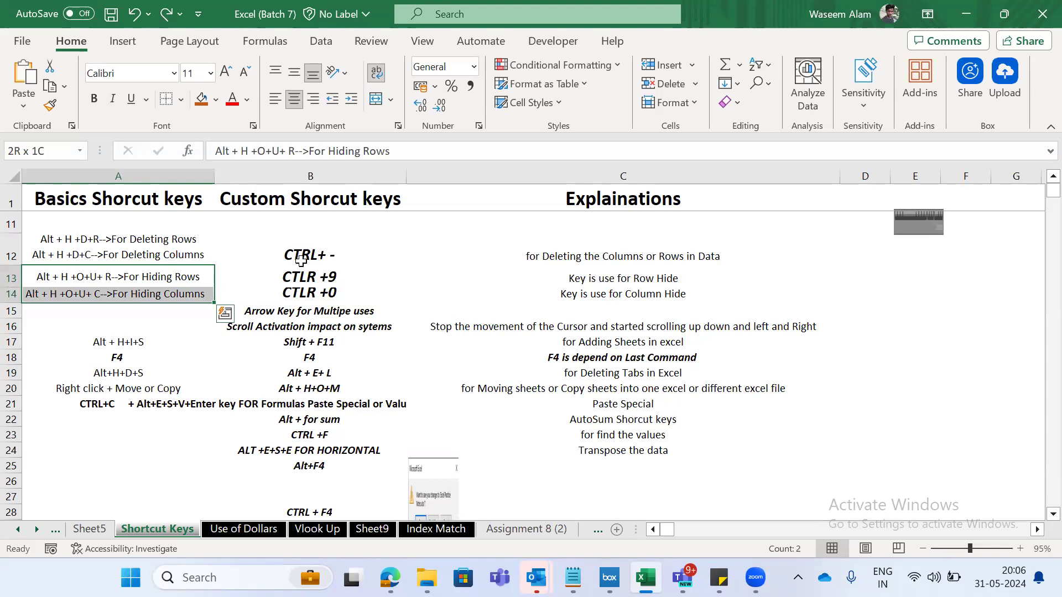
pyautogui.press('Right')
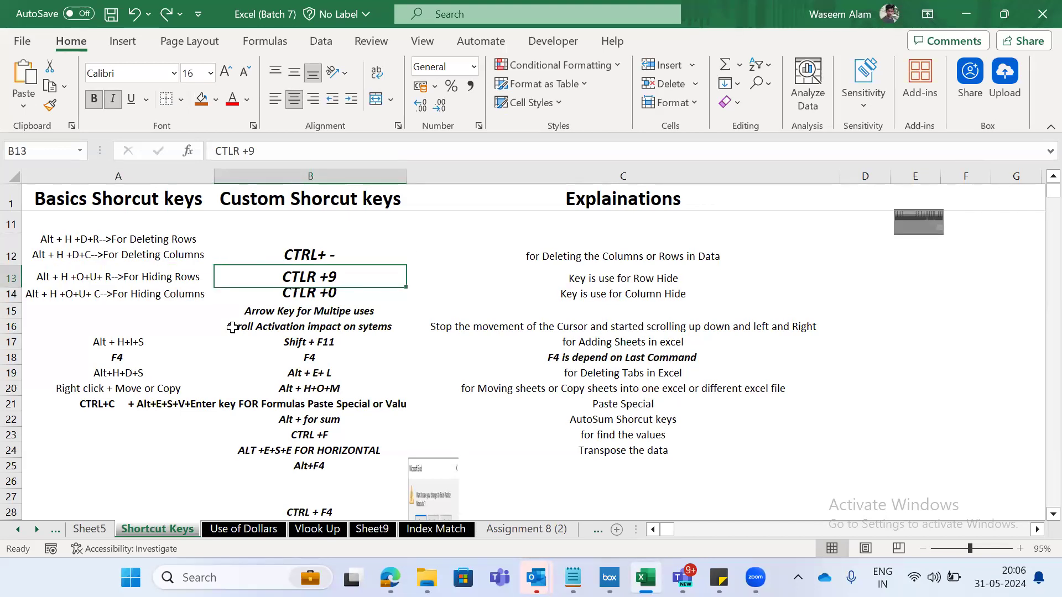
pyautogui.hotkey('ctrl', 'n')
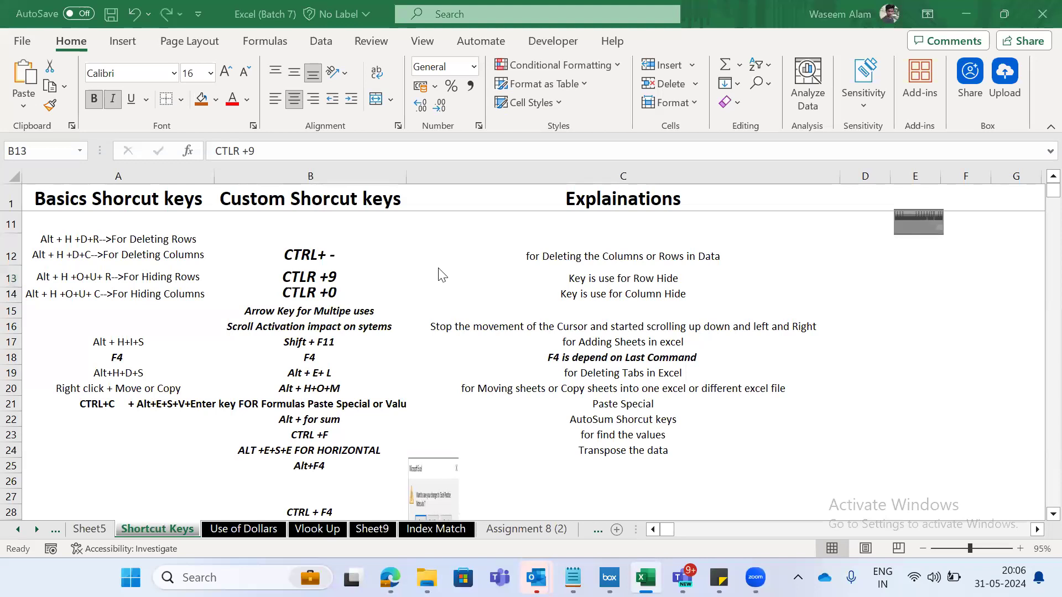
pyautogui.click(281, 297)
pyautogui.press('Left')
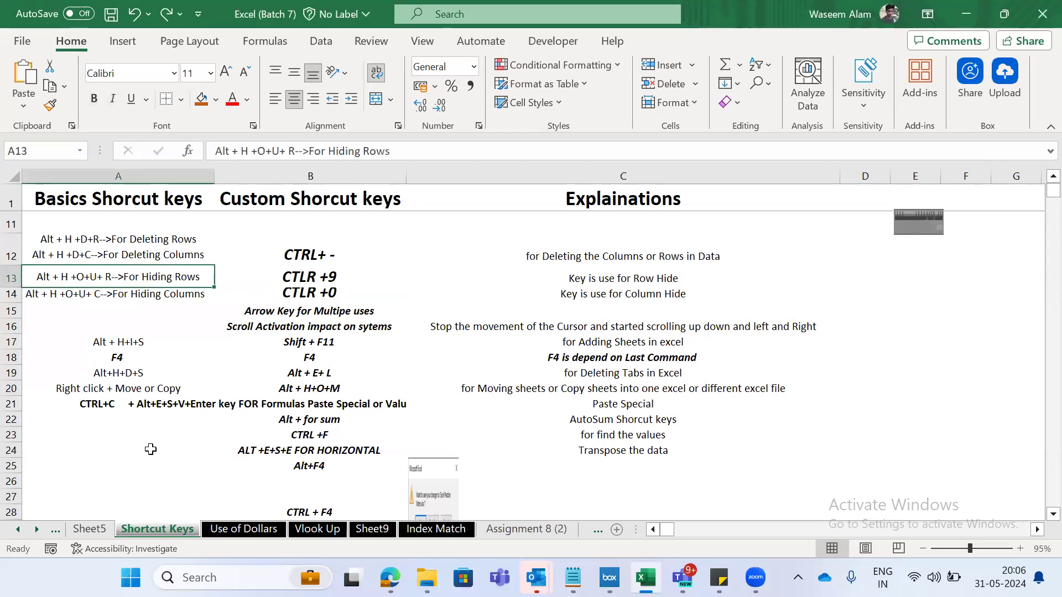
pyautogui.click(297, 252)
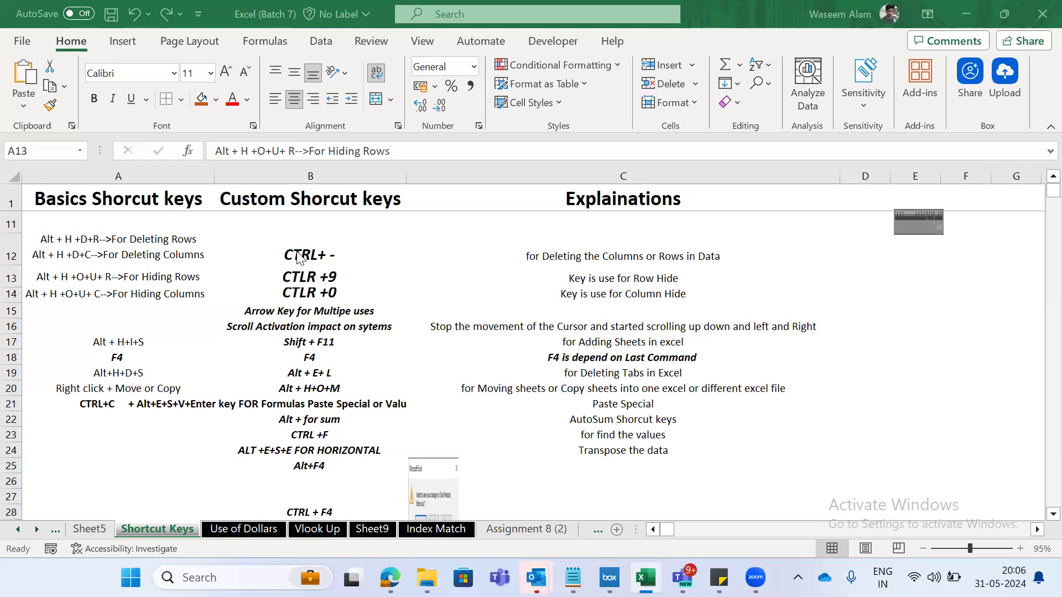
pyautogui.click(298, 270)
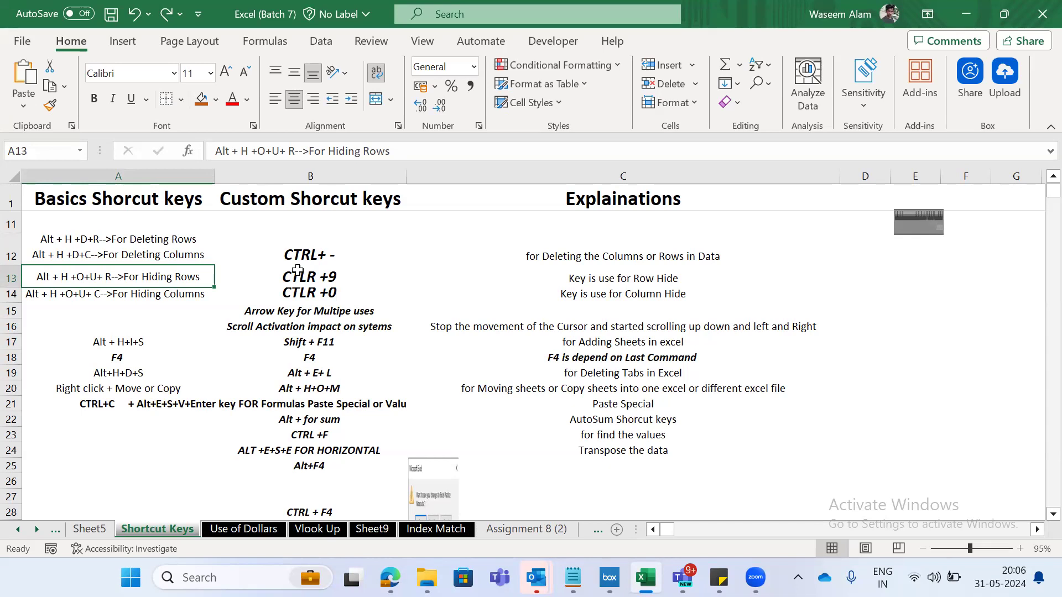
# - Go to the Formulas (2) sheet and select the list of formula names in column E, starting from Sum
pyautogui.hotkey('ctrl', 'pagedown')
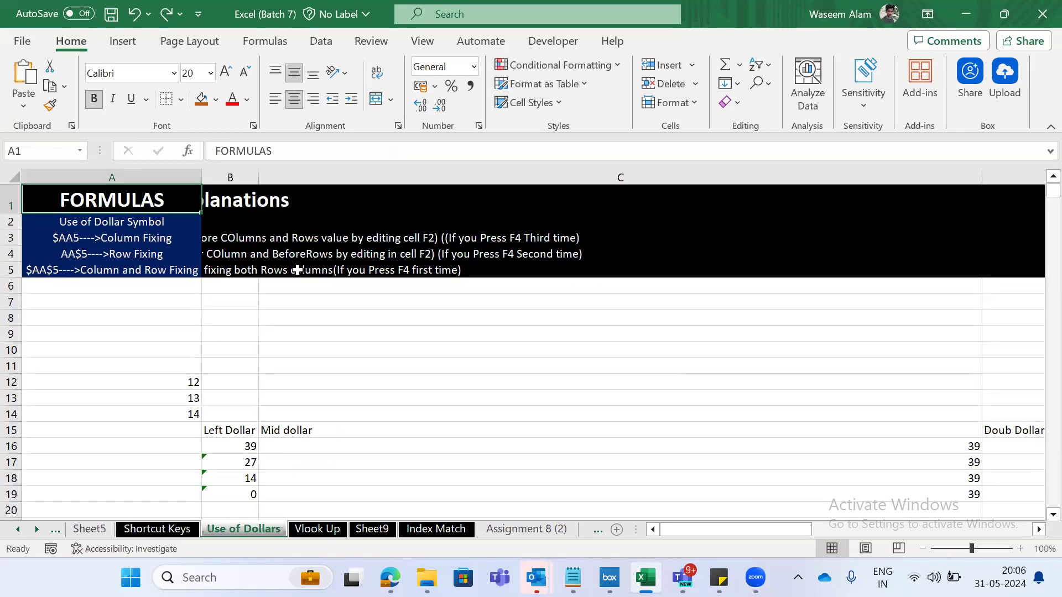
pyautogui.hotkey('ctrl', 'pagedown')
pyautogui.hotkey('ctrl', 'pagedown')
pyautogui.hotkey('ctrl', 'pagedown')
pyautogui.hotkey('ctrl', 'pagedown')
pyautogui.hotkey('ctrl', 'pagedown')
pyautogui.hotkey('ctrl', 'pagedown')
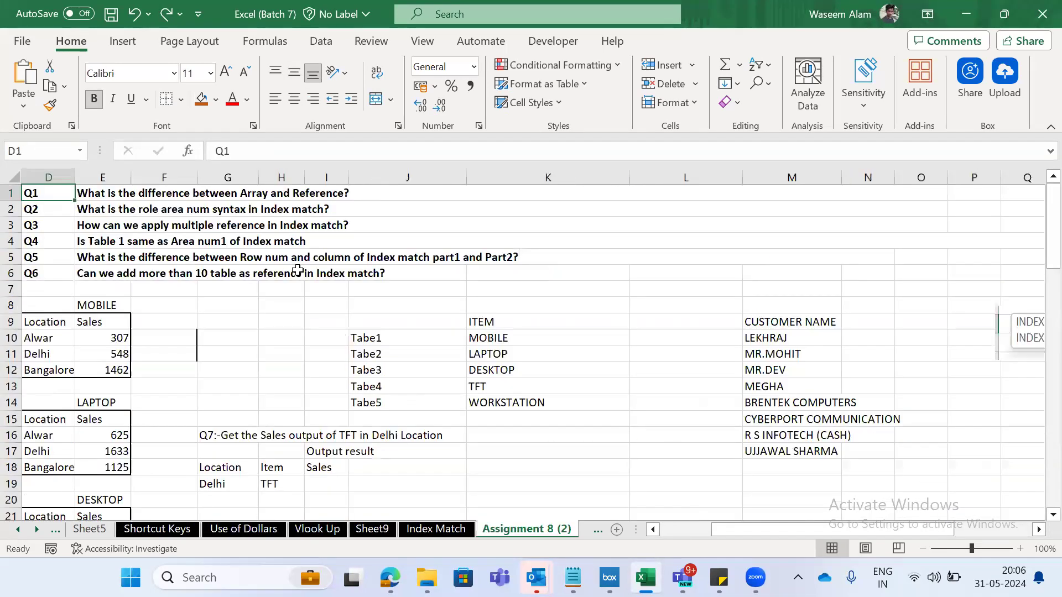
pyautogui.hotkey('ctrl', 'pagedown')
pyautogui.hotkey('ctrl', 'pagedown')
pyautogui.hotkey('ctrl', 'pagedown')
pyautogui.hotkey('ctrl', 'pagedown')
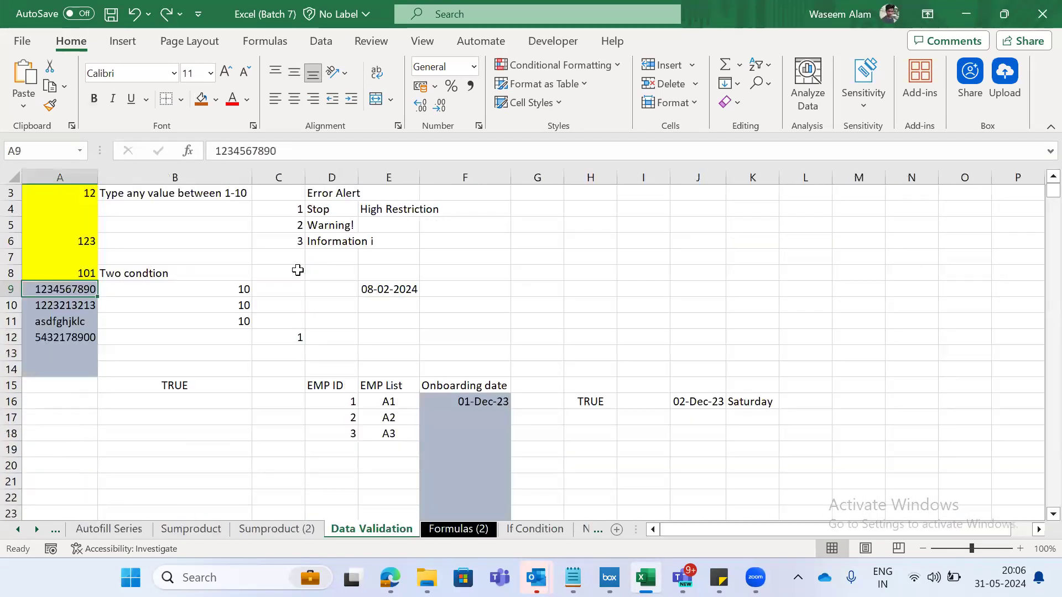
pyautogui.press('Up')
pyautogui.hotkey('ctrl', 'shift', 'Down')
pyautogui.hotkey('shift', 'Up')
pyautogui.hotkey('shift', 'Up')
pyautogui.hotkey('shift', 'Up')
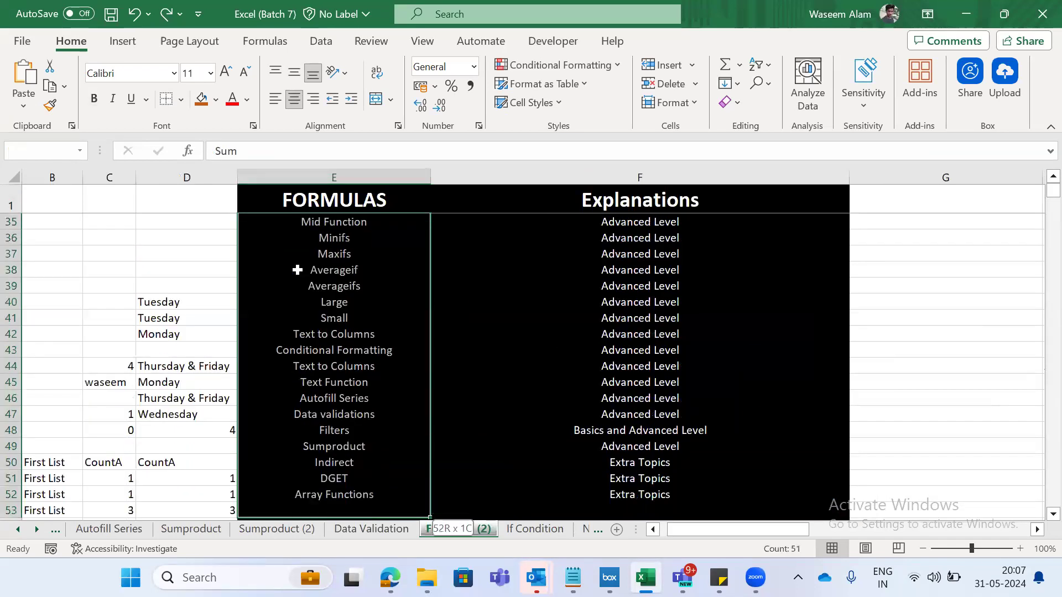
# - Examine the end of the formula list in column E by extending and shrinking the selection, and return to the FORMULAS heading
pyautogui.hotkey('shift', 'Down')
pyautogui.hotkey('shift', 'Down')
pyautogui.hotkey('shift', 'Down')
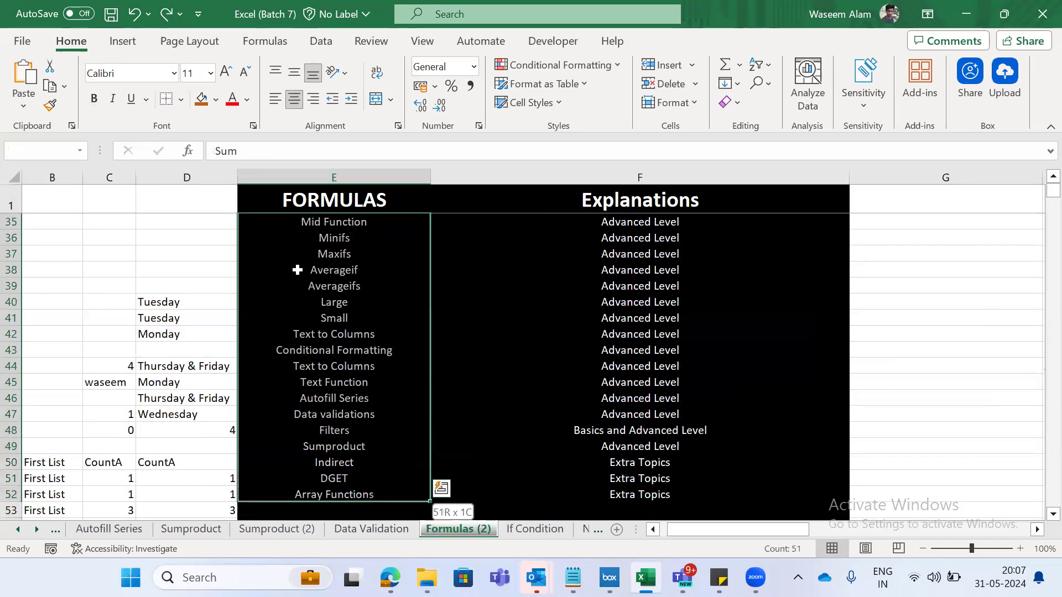
pyautogui.hotkey('shift', 'Up')
pyautogui.hotkey('shift', 'Up')
pyautogui.hotkey('shift', 'Up')
pyautogui.hotkey('shift', 'Up')
pyautogui.hotkey('shift', 'Down')
pyautogui.hotkey('shift', 'Up')
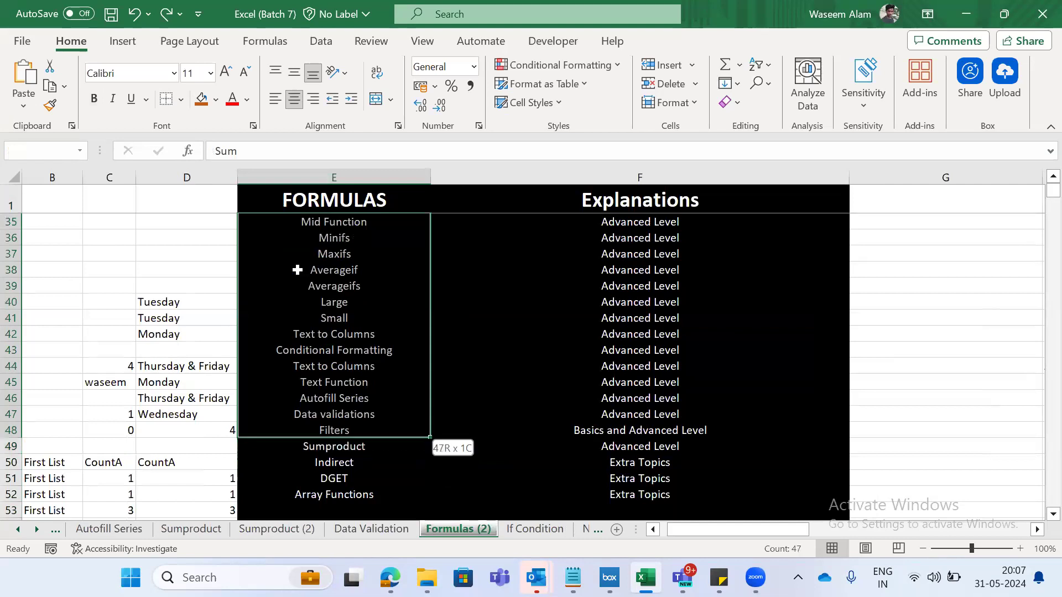
pyautogui.hotkey('shift', 'Down')
pyautogui.press('Up')
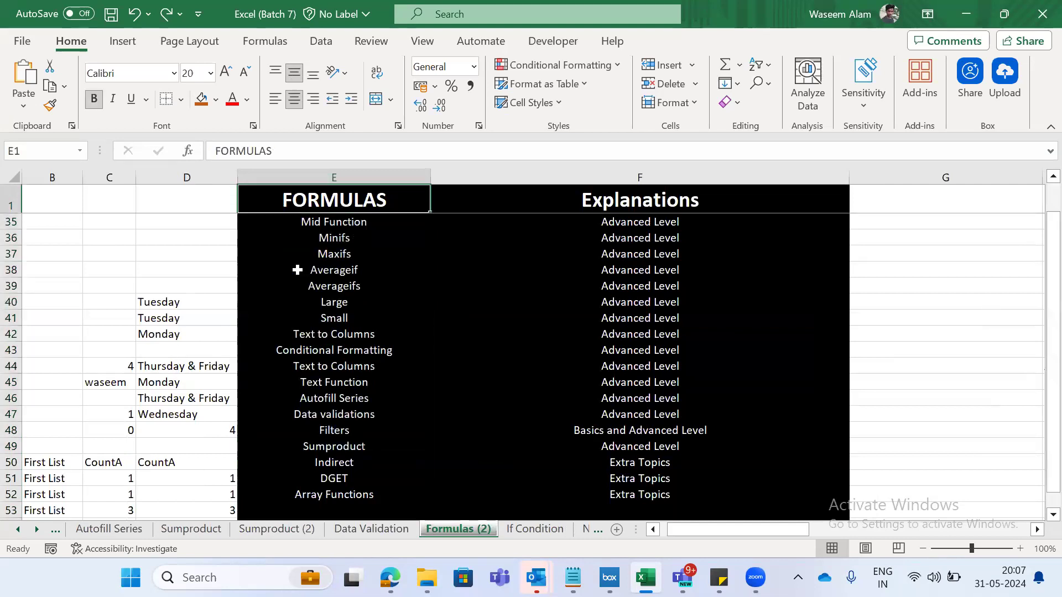
# - Go back through the sheets from Formulas (2) to the Shortcut Keys sheet
pyautogui.hotkey('ctrl', 'pageup')
pyautogui.hotkey('ctrl', 'pageup')
pyautogui.hotkey('ctrl', 'pageup')
pyautogui.hotkey('ctrl', 'pageup')
pyautogui.hotkey('ctrl', 'pageup')
pyautogui.hotkey('ctrl', 'pageup')
pyautogui.hotkey('ctrl', 'pageup')
pyautogui.hotkey('ctrl', 'pageup')
pyautogui.hotkey('ctrl', 'pageup')
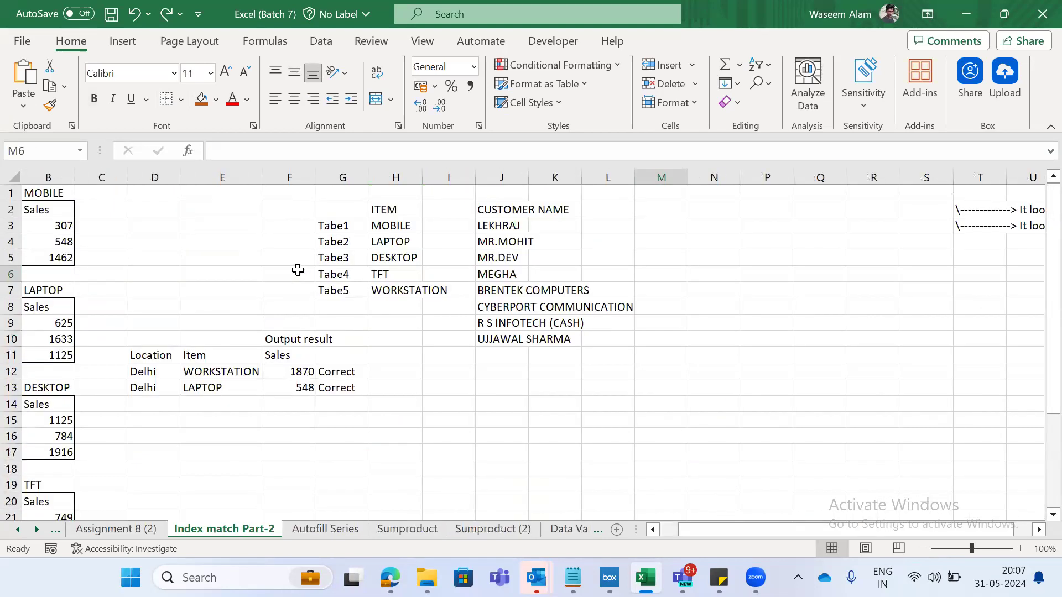
pyautogui.hotkey('ctrl', 'pagedown')
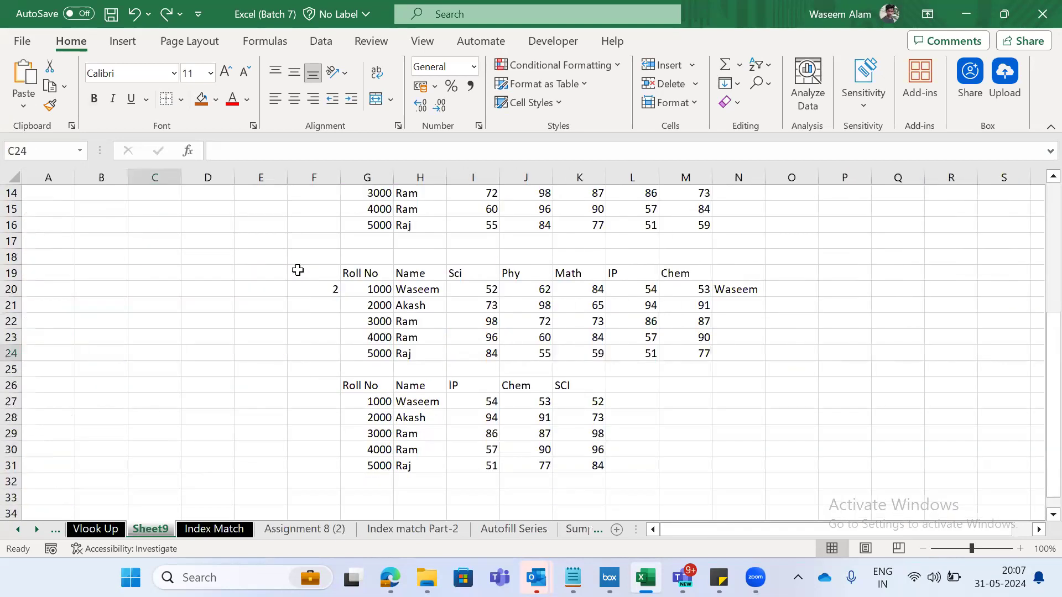
pyautogui.hotkey('ctrl', 'pagedown')
pyautogui.hotkey('ctrl', 'pageup')
pyautogui.hotkey('ctrl', 'pageup')
pyautogui.hotkey('ctrl', 'pageup')
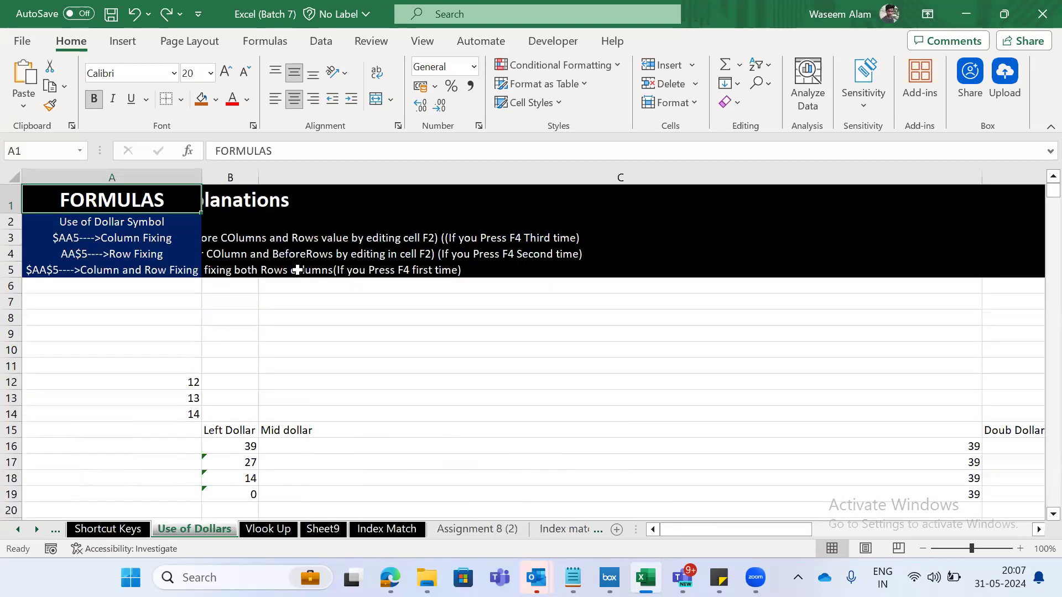
pyautogui.hotkey('ctrl', 'pageup')
# - Select the shortcuts in column A from Window + R downward, and return to the Basics Shorcut keys heading
pyautogui.press('Down')
pyautogui.hotkey('ctrl', 'Up')
pyautogui.hotkey('ctrl', 'Up')
pyautogui.hotkey('ctrl', 'Up')
pyautogui.press('Down')
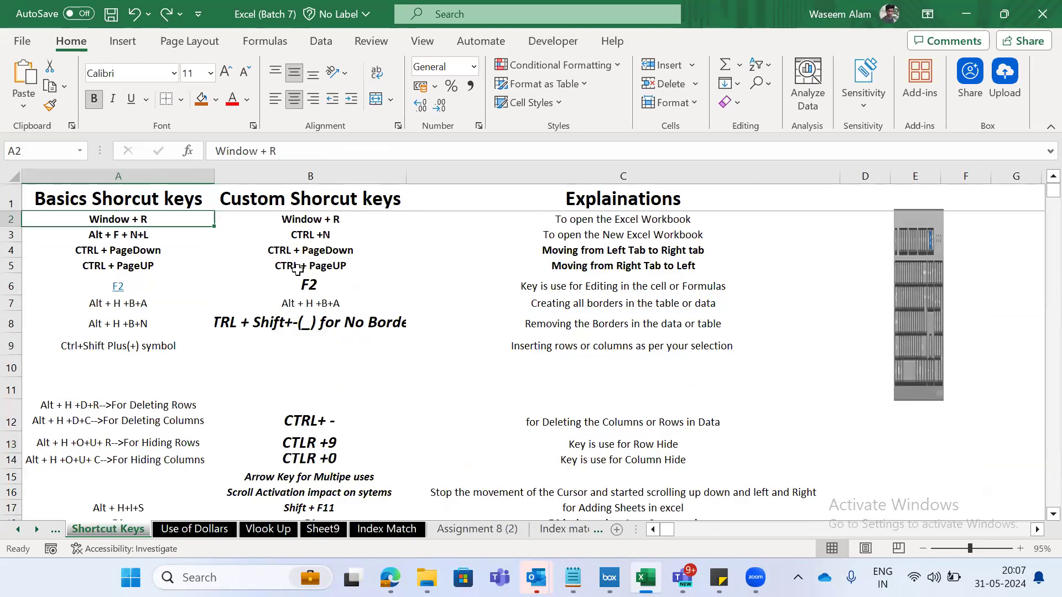
pyautogui.hotkey('ctrl', 'shift', 'Down')
pyautogui.hotkey('shift', 'Right')
pyautogui.press('Up')
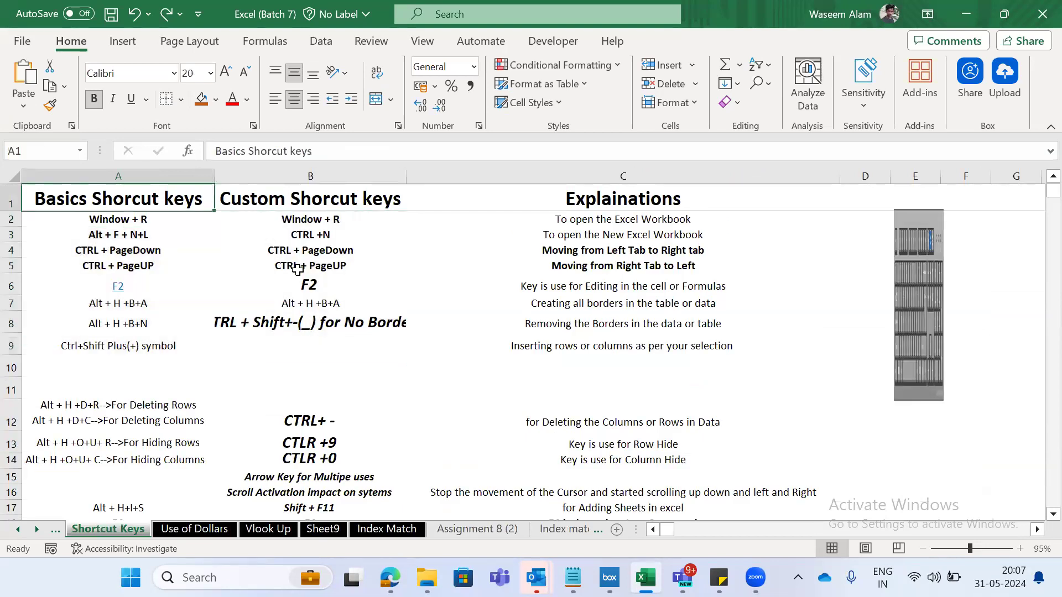
# - Select whole rows of the shortcut list from row 2 downward and shrink the selection to end at row 24
pyautogui.press('Down')
pyautogui.hotkey('shift', 'space')
pyautogui.hotkey('shift', 'Down')
pyautogui.hotkey('shift', 'Down')
pyautogui.hotkey('shift', 'Down')
pyautogui.hotkey('shift', 'Down')
pyautogui.hotkey('shift', 'Down')
pyautogui.hotkey('shift', 'Down')
pyautogui.hotkey('shift', 'Down')
pyautogui.hotkey('shift', 'Down')
pyautogui.hotkey('shift', 'Down')
pyautogui.hotkey('shift', 'Down')
pyautogui.hotkey('shift', 'Down')
pyautogui.hotkey('shift', 'Down')
pyautogui.hotkey('shift', 'Down')
pyautogui.hotkey('shift', 'Down')
pyautogui.hotkey('shift', 'Down')
pyautogui.hotkey('shift', 'Down')
pyautogui.hotkey('shift', 'Down')
pyautogui.hotkey('shift', 'Down')
pyautogui.hotkey('shift', 'Down')
pyautogui.hotkey('shift', 'Down')
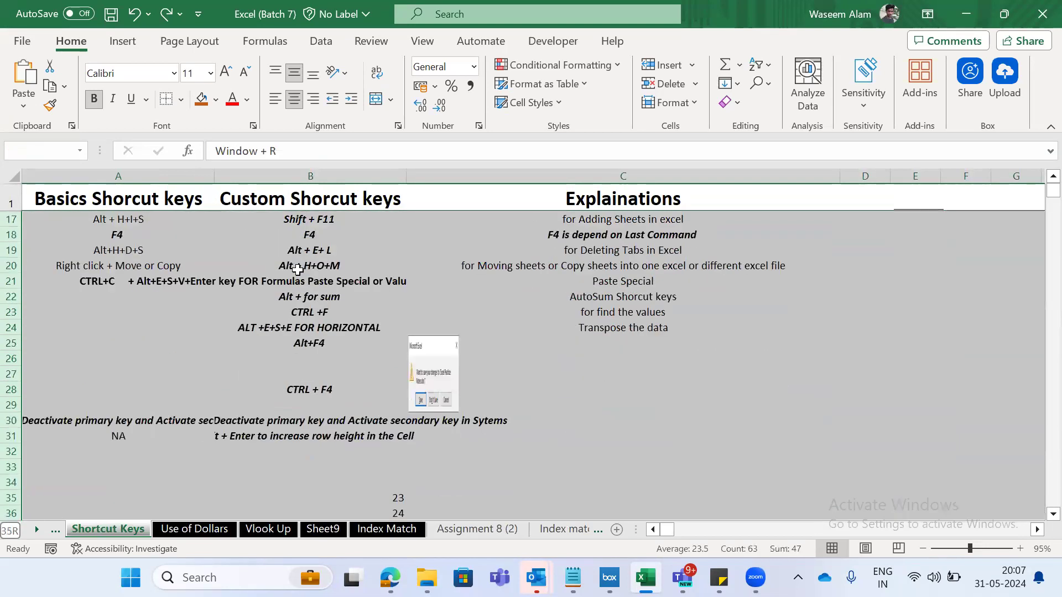
pyautogui.hotkey('shift', 'Up')
pyautogui.hotkey('shift', 'Up')
pyautogui.hotkey('shift', 'Up')
pyautogui.hotkey('shift', 'Up')
pyautogui.hotkey('shift', 'Up')
pyautogui.hotkey('shift', 'Up')
pyautogui.hotkey('shift', 'Up')
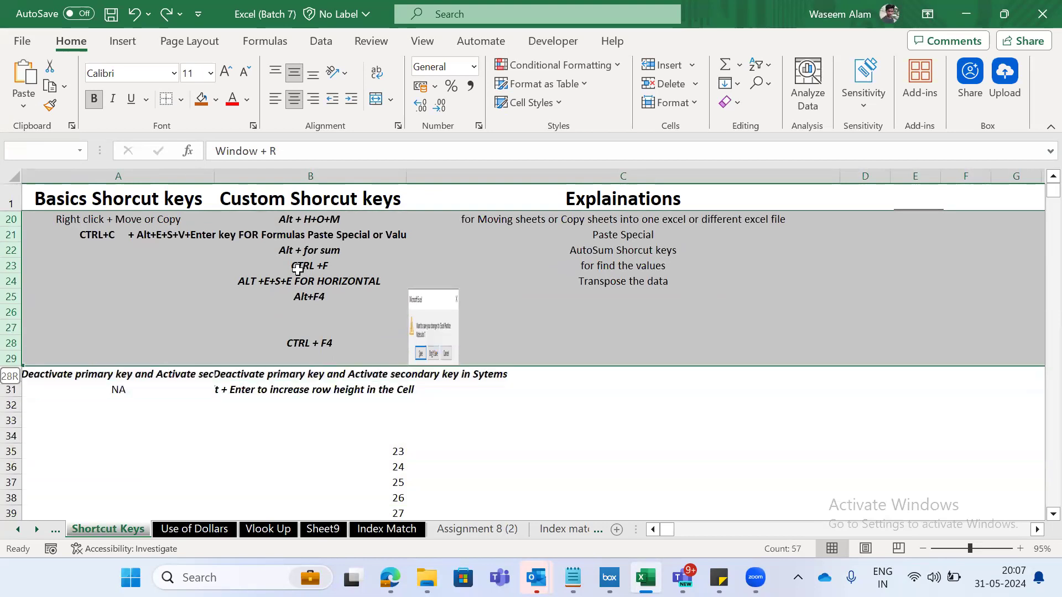
pyautogui.hotkey('shift', 'Up')
pyautogui.hotkey('shift', 'Up')
pyautogui.hotkey('shift', 'Up')
pyautogui.hotkey('shift', 'Up')
pyautogui.hotkey('shift', 'Up')
pyautogui.hotkey('shift', 'Left')
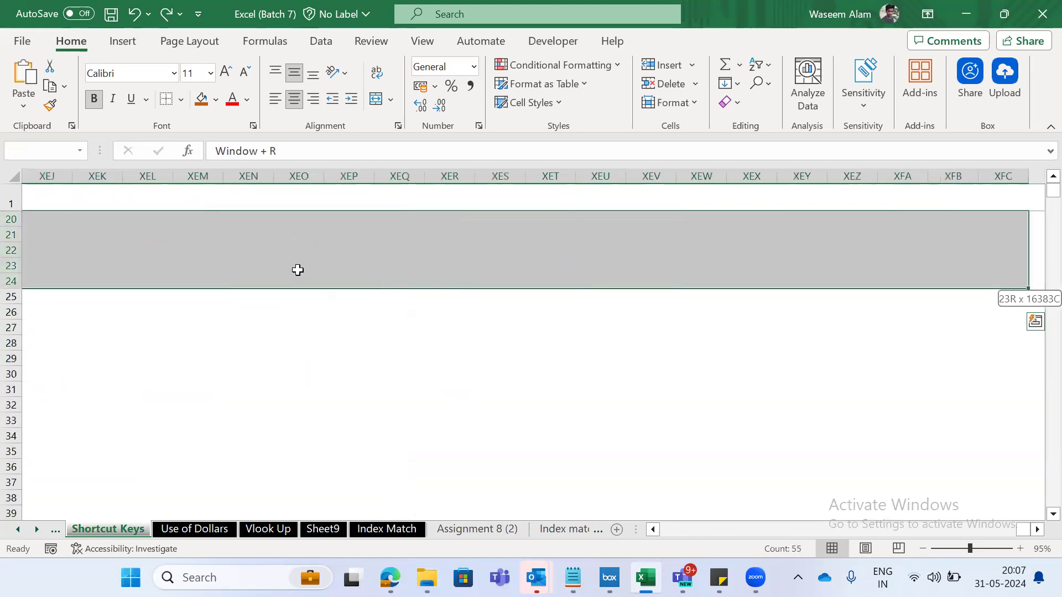
# - Examine the shortcut list in column A, moving down past its end and back up to the column-hiding shortcut in A14
pyautogui.press('Right')
pyautogui.press('Up')
pyautogui.press('Left')
pyautogui.press('Down')
pyautogui.press('Down')
pyautogui.press('pagedown')
pyautogui.press('pagedown')
pyautogui.press('Down')
pyautogui.press('Up')
pyautogui.press('Up')
pyautogui.press('Up')
pyautogui.press('Up')
pyautogui.press('Up')
pyautogui.press('Up')
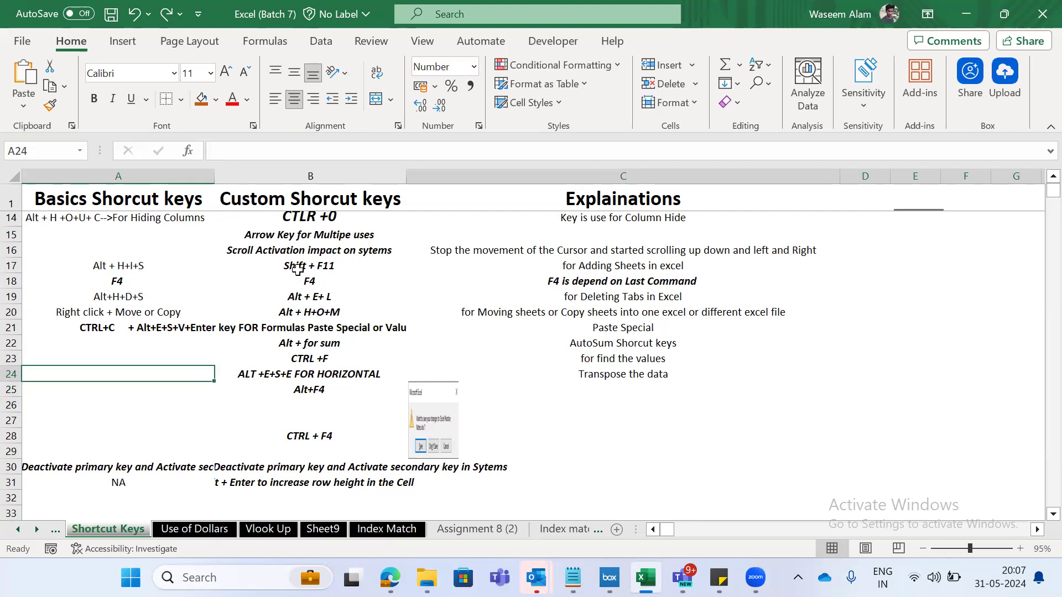
pyautogui.press('Up')
pyautogui.press('Up')
pyautogui.press('Up')
pyautogui.press('Up')
pyautogui.press('Up')
pyautogui.press('Up')
pyautogui.press('Up')
pyautogui.press('Up')
pyautogui.press('Up')
pyautogui.press('Up')
pyautogui.press('Up')
pyautogui.press('Up')
pyautogui.press('Up')
pyautogui.press('Up')
pyautogui.press('Up')
pyautogui.press('Up')
pyautogui.press('Up')
pyautogui.press('Up')
pyautogui.press('Up')
pyautogui.press('Up')
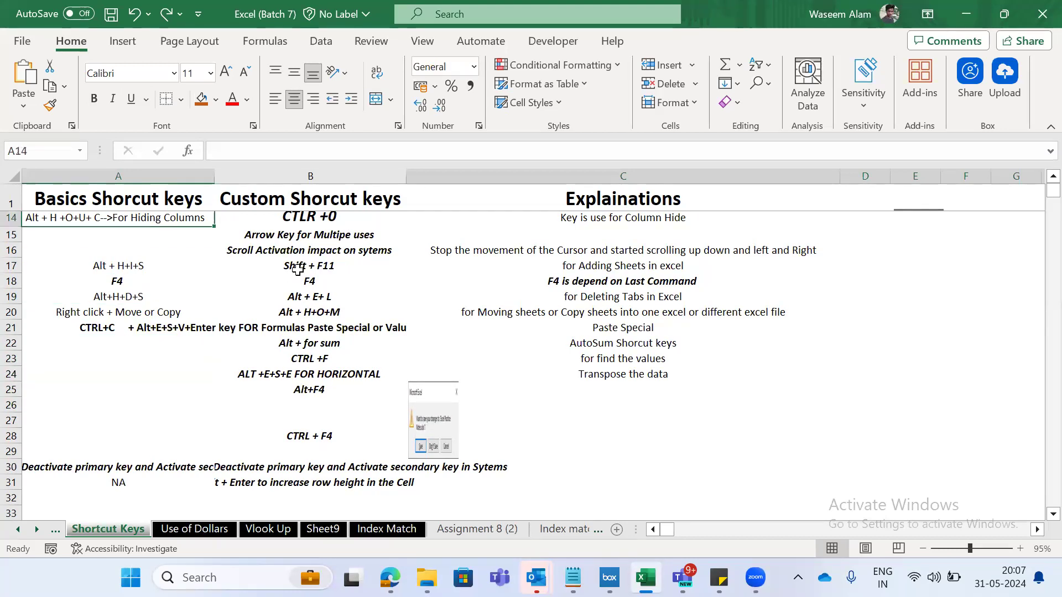
# - Select the first four basic shortcuts in A2:A5, and clear the selection while moving down column A
pyautogui.press('Down')
pyautogui.press('Down')
pyautogui.press('Up')
pyautogui.hotkey('shift', 'Down')
pyautogui.hotkey('shift', 'Down')
pyautogui.hotkey('shift', 'Down')
pyautogui.hotkey('shift', 'Down')
pyautogui.hotkey('shift', 'Down')
pyautogui.hotkey('shift', 'Down')
pyautogui.hotkey('shift', 'Down')
pyautogui.hotkey('shift', 'Down')
pyautogui.hotkey('shift', 'Down')
pyautogui.hotkey('shift', 'Down')
pyautogui.hotkey('shift', 'Down')
pyautogui.hotkey('shift', 'Down')
pyautogui.hotkey('shift', 'Down')
pyautogui.hotkey('shift', 'Down')
pyautogui.hotkey('shift', 'Down')
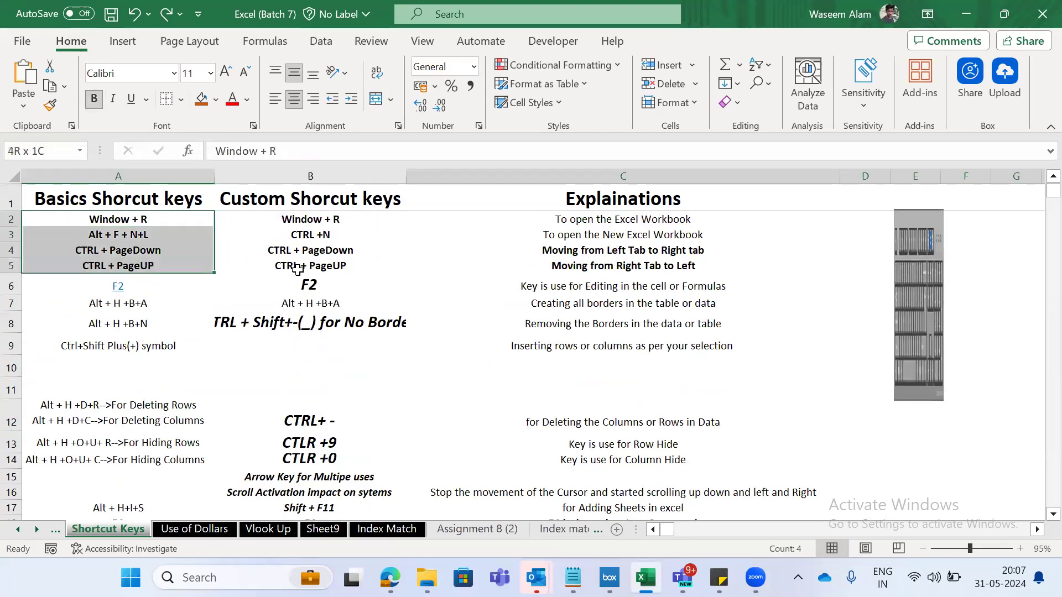
pyautogui.hotkey('shift', 'Up')
pyautogui.hotkey('shift', 'Up')
pyautogui.hotkey('shift', 'Up')
pyautogui.press('Down')
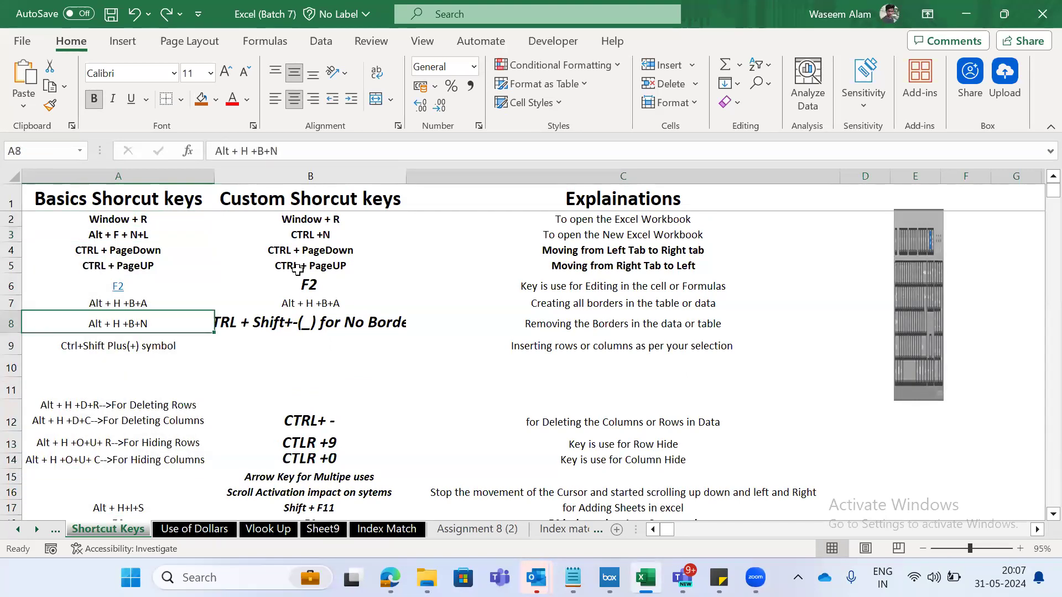
# - Select column A cells from the row-hiding shortcut in A13 to A18, and review the hiding shortcuts in rows 13 and 14
pyautogui.press('Down')
pyautogui.press('Down')
pyautogui.press('Down')
pyautogui.press('Down')
pyautogui.press('Down')
pyautogui.press('Down')
pyautogui.press('Down')
pyautogui.press('Down')
pyautogui.press('Down')
pyautogui.press('Down')
pyautogui.press('Down')
pyautogui.press('Down')
pyautogui.press('Down')
pyautogui.press('Down')
pyautogui.press('Down')
pyautogui.press('Down')
pyautogui.press('Down')
pyautogui.press('Down')
pyautogui.press('Down')
pyautogui.press('Down')
pyautogui.press('Up')
pyautogui.press('Up')
pyautogui.press('Up')
pyautogui.press('Up')
pyautogui.press('Up')
pyautogui.press('Up')
pyautogui.press('Up')
pyautogui.press('Up')
pyautogui.press('Up')
pyautogui.press('Up')
pyautogui.press('Up')
pyautogui.press('Up')
pyautogui.press('Up')
pyautogui.press('Up')
pyautogui.press('Up')
pyautogui.press('Up')
pyautogui.press('Up')
pyautogui.press('Up')
pyautogui.press('Up')
pyautogui.press('Down')
pyautogui.hotkey('shift', 'Down')
pyautogui.hotkey('shift', 'Down')
pyautogui.hotkey('shift', 'Down')
pyautogui.hotkey('shift', 'Down')
pyautogui.hotkey('shift', 'Down')
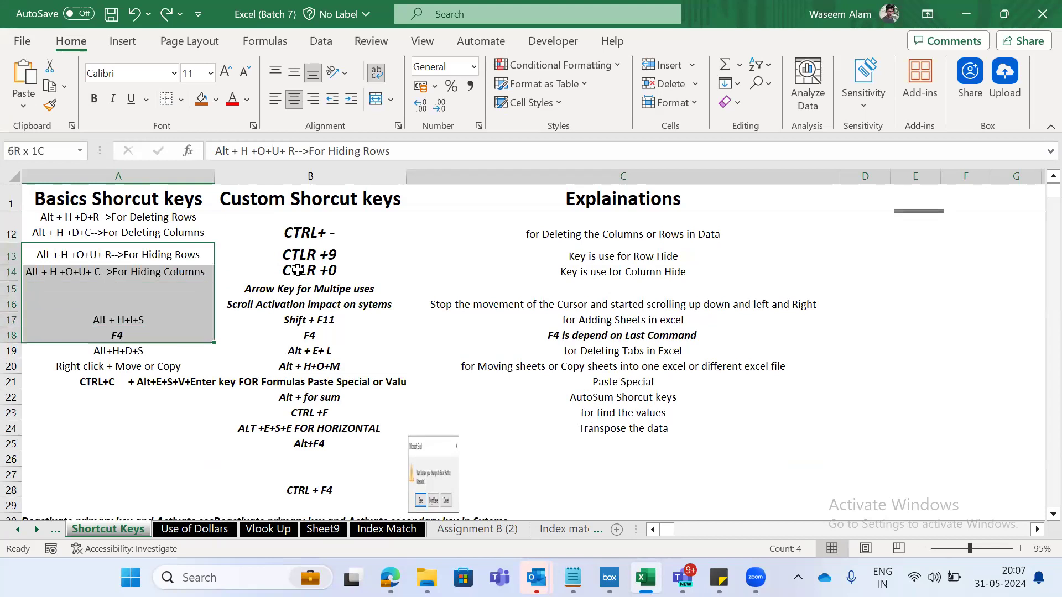
pyautogui.hotkey('shift', 'Up')
pyautogui.hotkey('shift', 'Up')
pyautogui.hotkey('shift', 'Up')
pyautogui.hotkey('shift', 'Up')
pyautogui.hotkey('shift', 'Up')
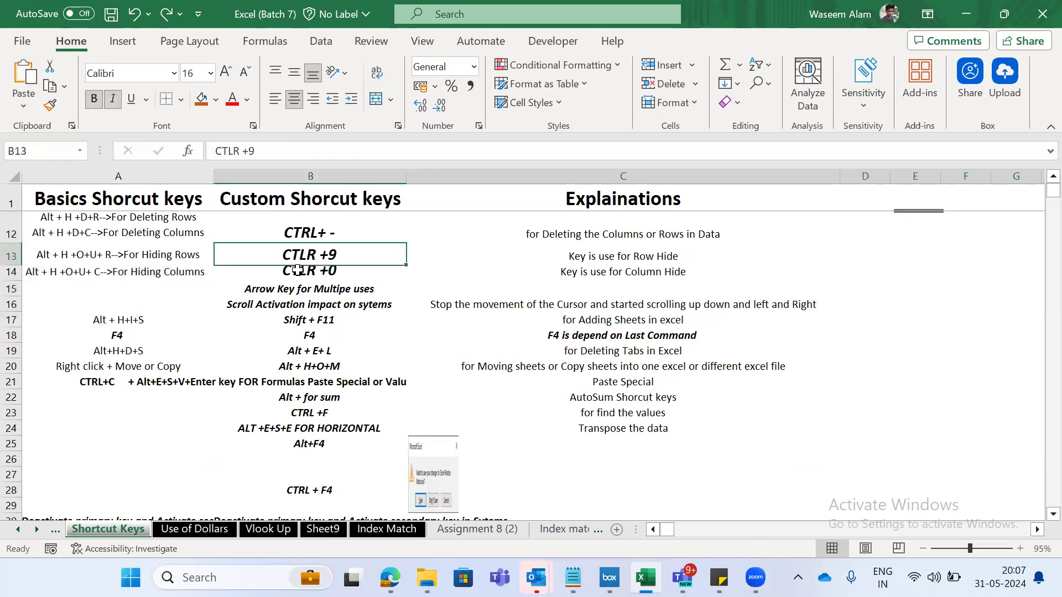
pyautogui.press('Down')
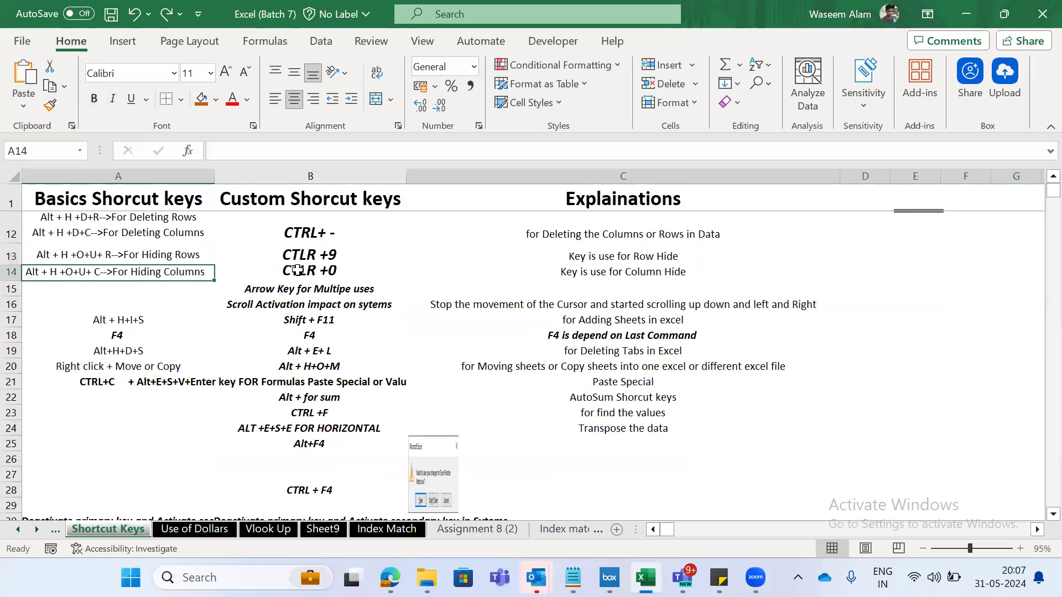
# - Go to Sheet5, select several entire rows starting at row 3, and clear the selection
pyautogui.hotkey('ctrl', 'pageup')
pyautogui.press('Up')
pyautogui.press('Up')
pyautogui.press('Up')
pyautogui.press('Up')
pyautogui.press('Up')
pyautogui.press('Up')
pyautogui.press('Down')
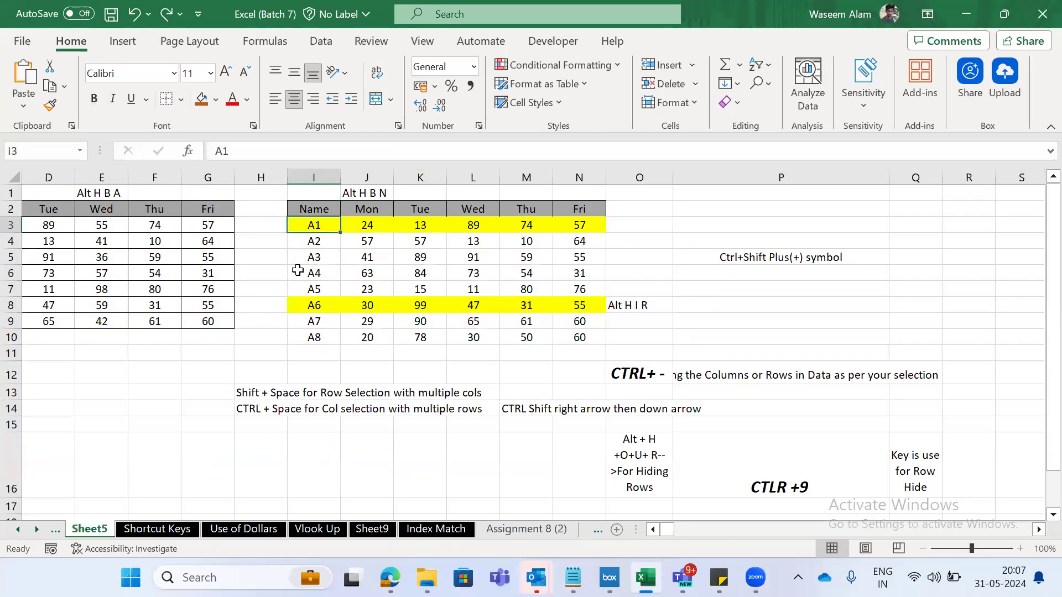
pyautogui.hotkey('shift', 'space')
pyautogui.hotkey('shift', 'Down')
pyautogui.hotkey('shift', 'Down')
pyautogui.hotkey('shift', 'Down')
pyautogui.hotkey('shift', 'Down')
pyautogui.hotkey('shift', 'Down')
pyautogui.press('Down')
pyautogui.press('Right')
pyautogui.press('Right')
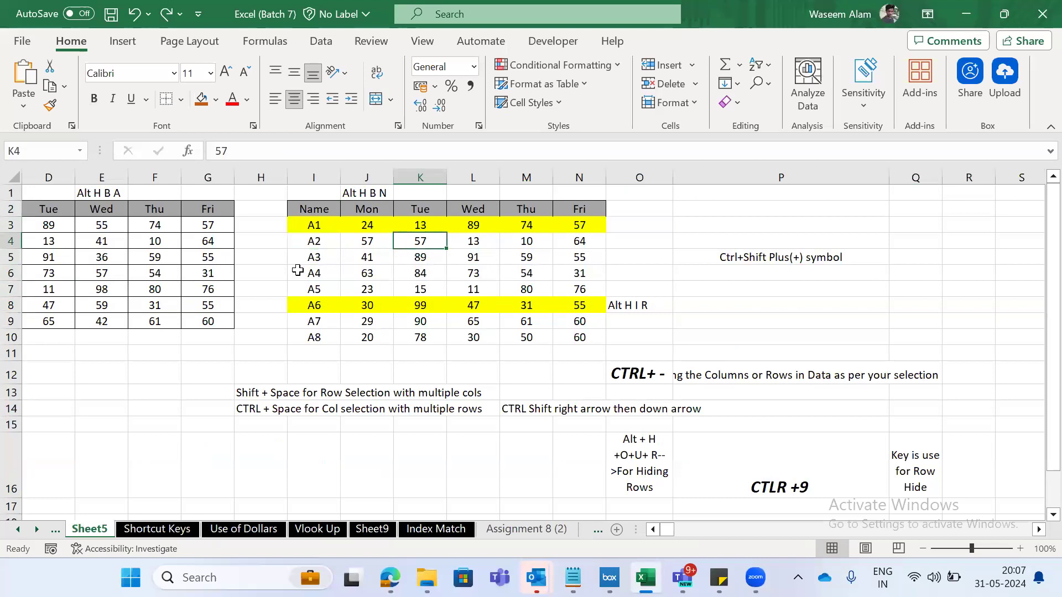
pyautogui.press('Left')
# - Return to the Shortcut Keys sheet and look through column A near the shortcuts for deleting rows and columns
pyautogui.hotkey('ctrl', 'pagedown')
pyautogui.press('Up')
pyautogui.press('Up')
pyautogui.press('Up')
pyautogui.press('Down')
pyautogui.hotkey('shift', 'space')
pyautogui.press('Up')
pyautogui.press('Up')
pyautogui.press('Down')
pyautogui.press('Down')
pyautogui.press('Up')
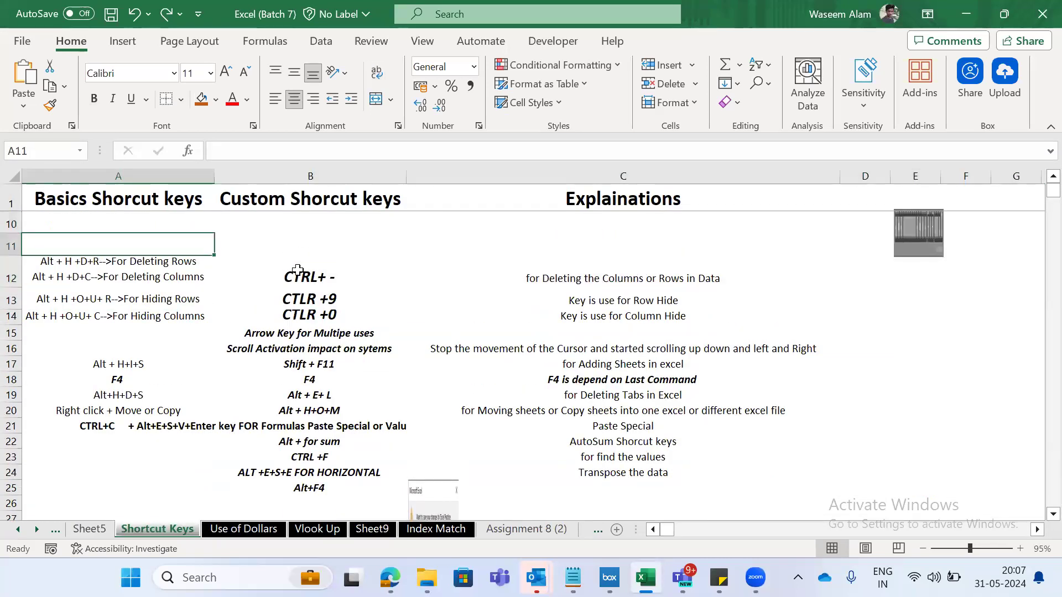
# - Review the row- and column-hiding shortcuts in rows 13 and 14, switching briefly to Sheet5 and back
pyautogui.press('Down')
pyautogui.press('Right')
pyautogui.press('Down')
pyautogui.press('Down')
pyautogui.hotkey('ctrl', 'pageup')
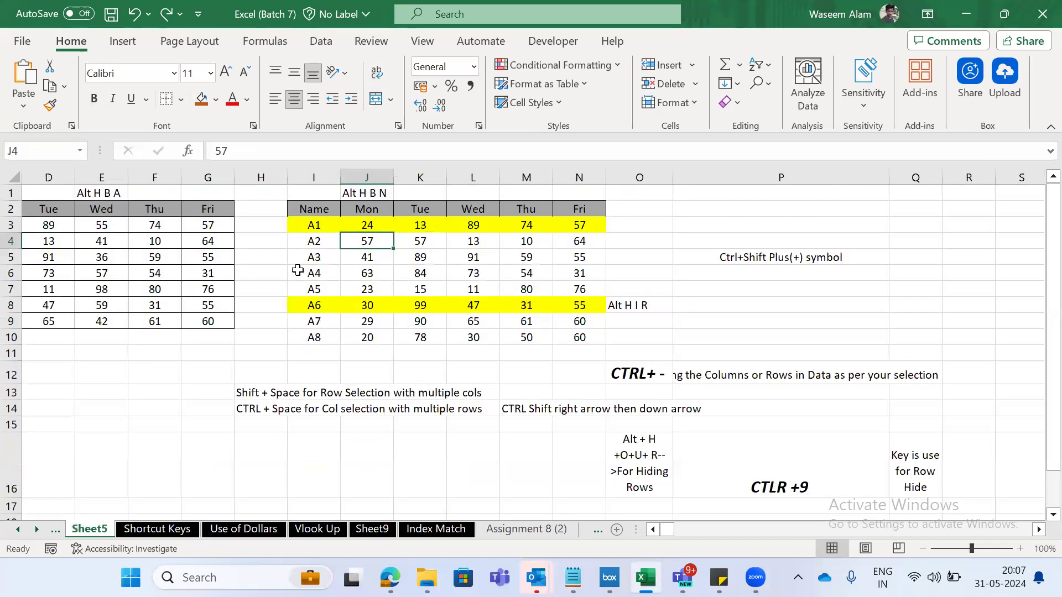
pyautogui.hotkey('ctrl', 'pagedown')
pyautogui.press('Up')
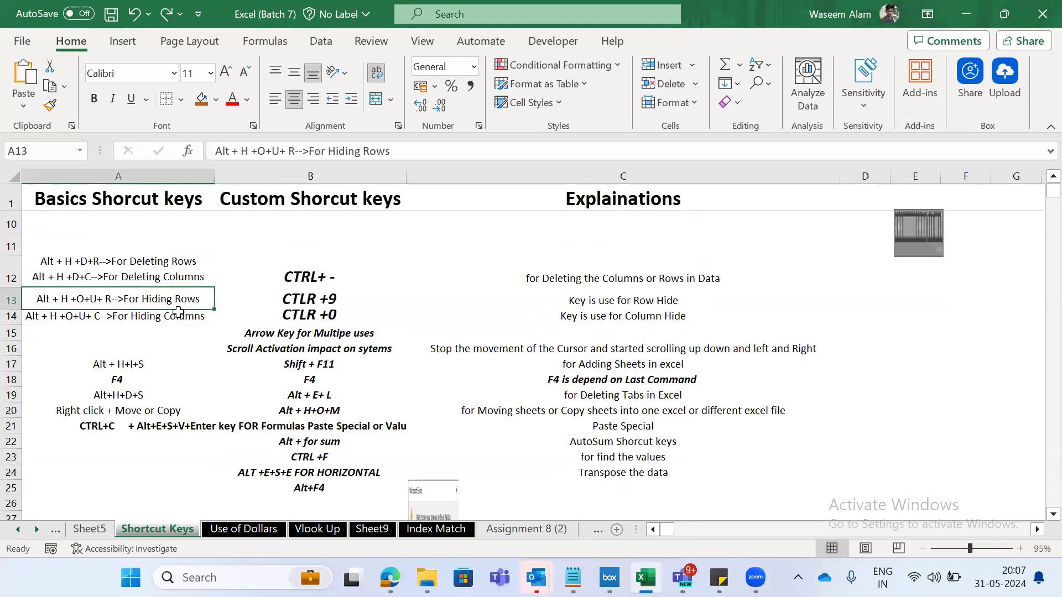
pyautogui.press('Down')
# - Select the entire row 3 on Sheet5, starting from the A1 name cell
pyautogui.hotkey('ctrl', 'pageup')
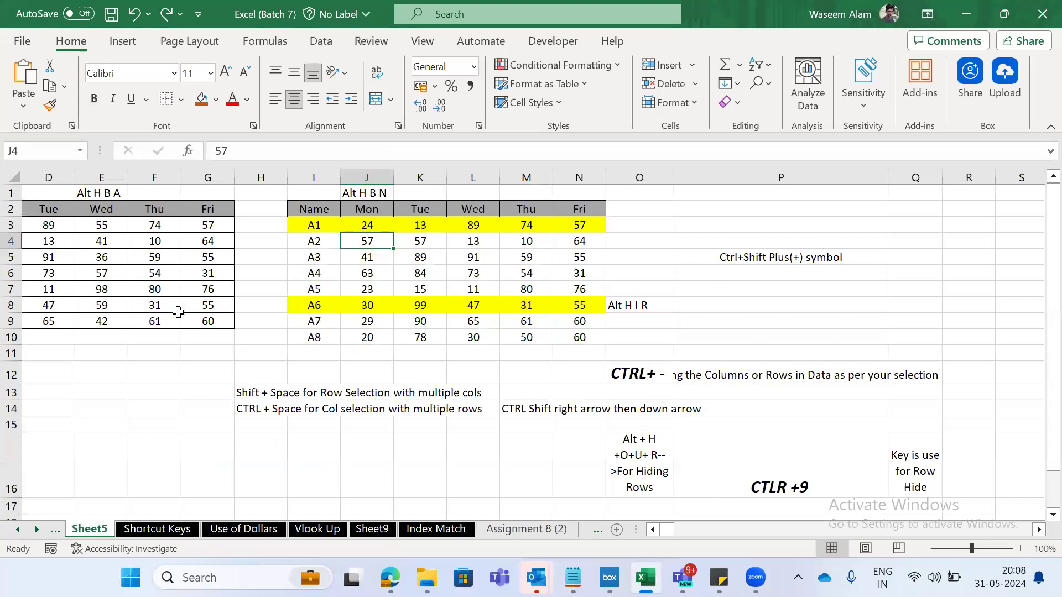
pyautogui.press('Up')
pyautogui.press('Left')
pyautogui.hotkey('shift', 'space')
pyautogui.press('alt')
pyautogui.press('o')
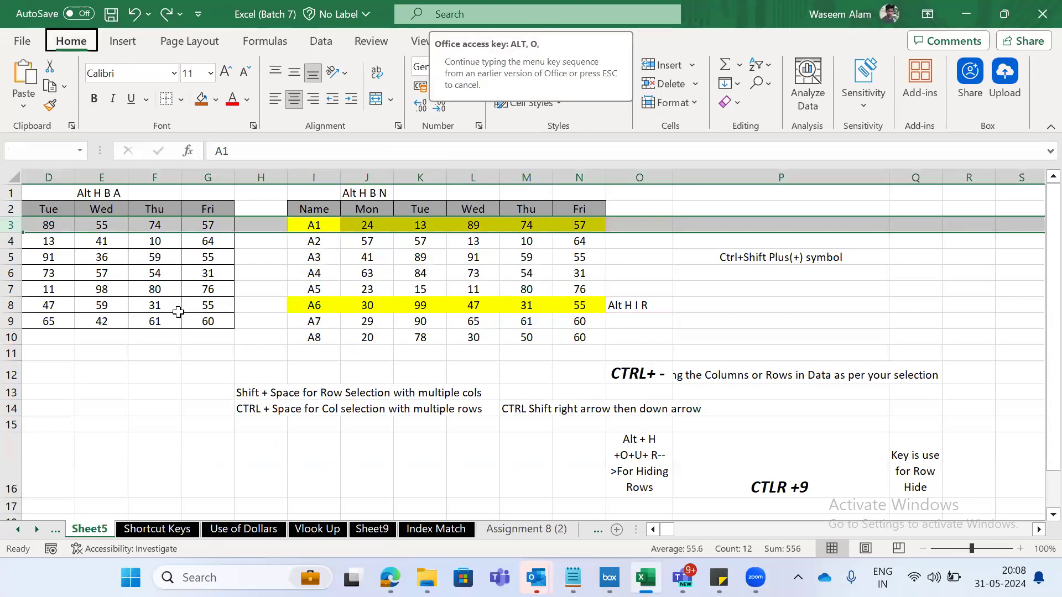
pyautogui.press('F1')
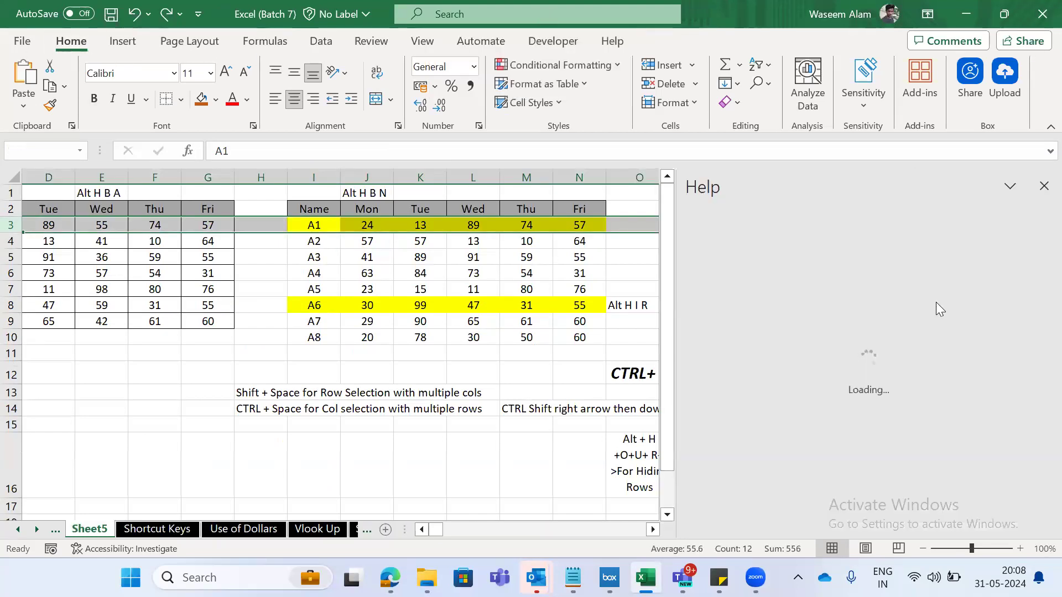
pyautogui.click(1042, 188)
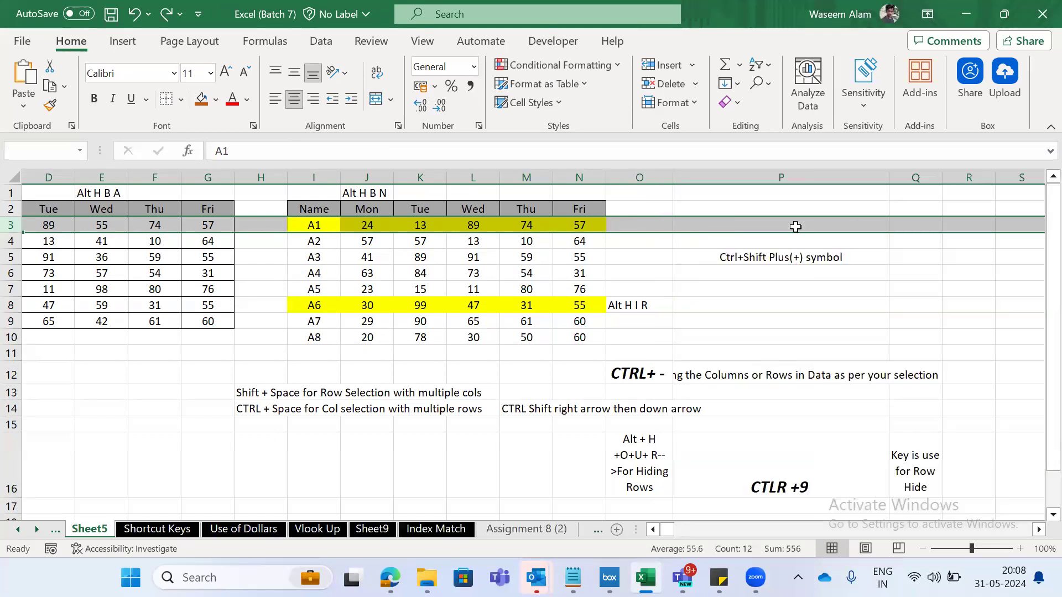
# - Hide row 3 on Sheet5 with the Hide Rows command, and undo the hiding
pyautogui.hotkey('alt', 'h')
pyautogui.press('o')
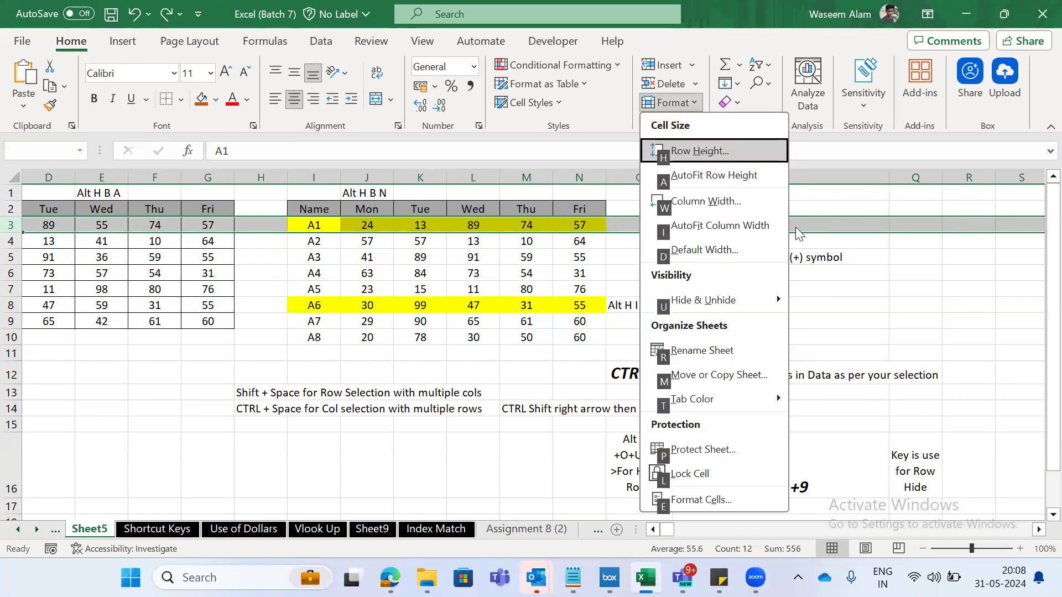
pyautogui.press('u')
pyautogui.press('r')
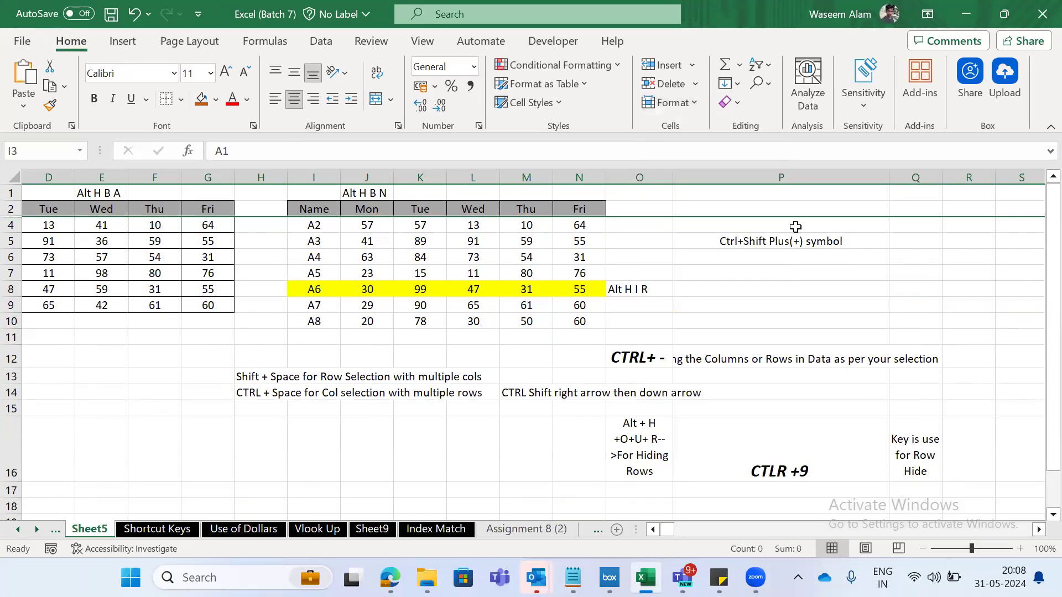
pyautogui.hotkey('ctrl', 'z')
pyautogui.press('Down')
pyautogui.press('Up')
pyautogui.press('Right')
pyautogui.press('Right')
pyautogui.press('Right')
pyautogui.press('Right')
pyautogui.press('Right')
pyautogui.press('Right')
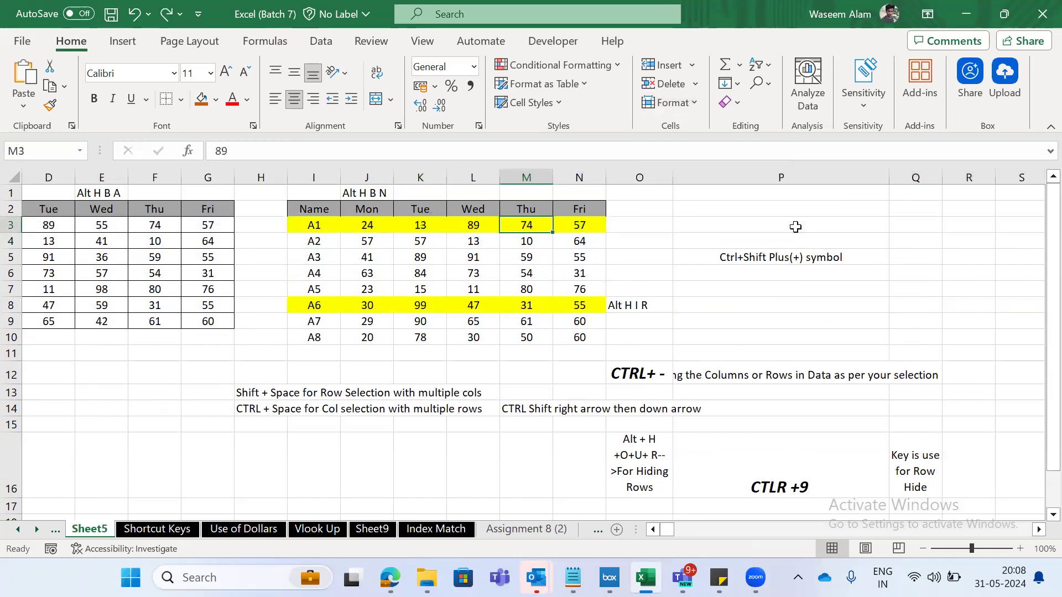
pyautogui.write('Alt H I R')
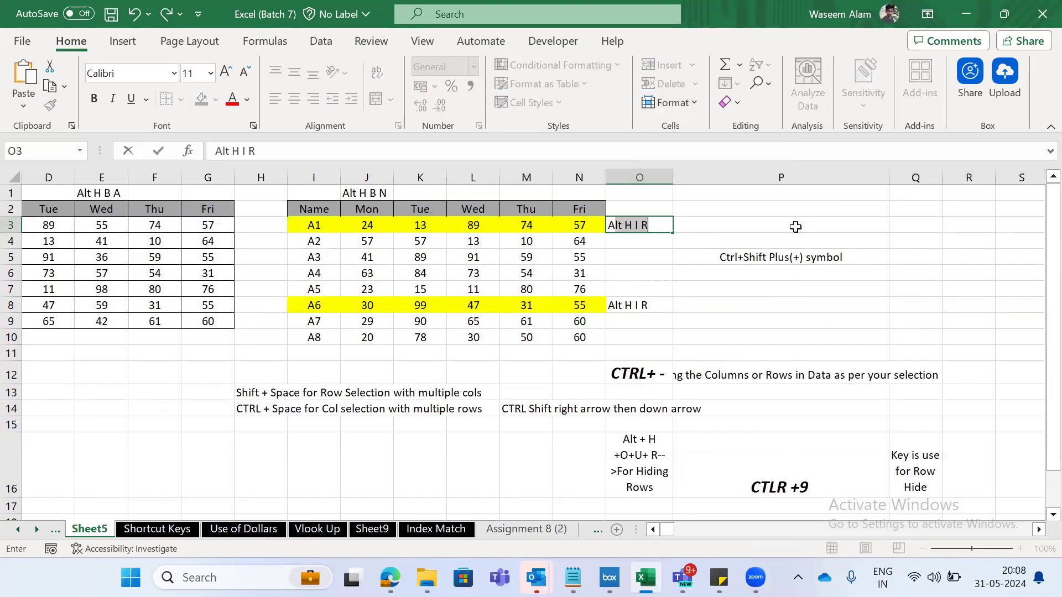
pyautogui.press('Escape')
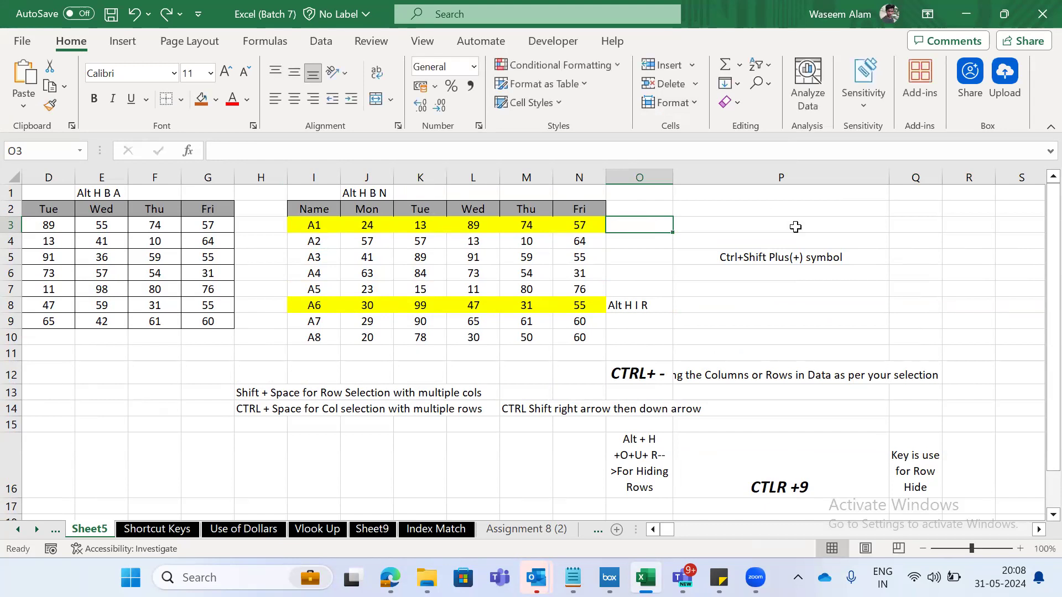
# - Copy the hiding shortcuts and their explanations in A13:C14 of the Shortcut Keys sheet, and return to Sheet5
pyautogui.hotkey('ctrl', 'pagedown')
pyautogui.hotkey('shift', 'Right')
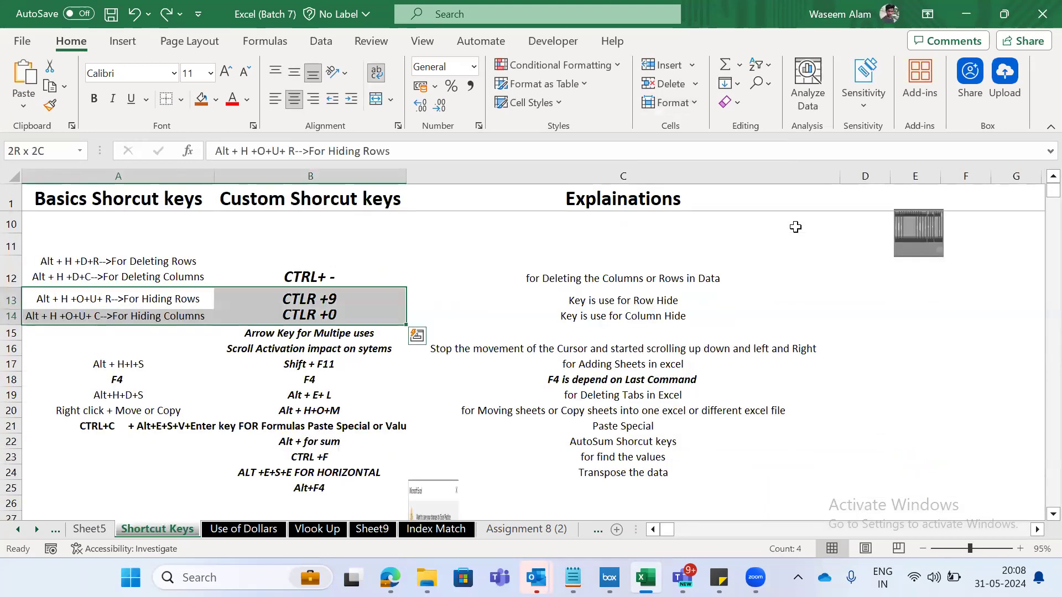
pyautogui.hotkey('shift', 'Right')
pyautogui.hotkey('ctrl', 'c')
pyautogui.hotkey('ctrl', 'pageup')
# - Paste the copied hiding shortcuts at cell Q3 on Sheet5, and undo the paste
pyautogui.click(795, 227)
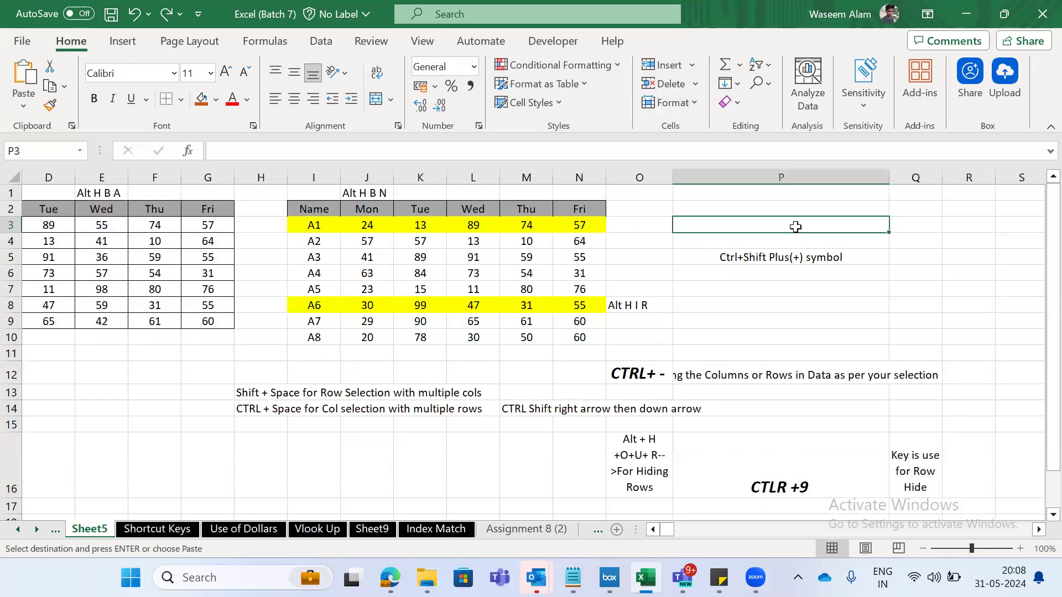
pyautogui.press('Right')
pyautogui.hotkey('ctrl', 'v')
pyautogui.hotkey('ctrl', 'z')
# - Paste the copied hiding shortcuts and explanations at cell O19 on Sheet5
pyautogui.press('Left')
pyautogui.press('Left')
pyautogui.press('Left')
pyautogui.press('Down')
pyautogui.press('Down')
pyautogui.press('Down')
pyautogui.press('Down')
pyautogui.press('Down')
pyautogui.press('Down')
pyautogui.press('Down')
pyautogui.press('Down')
pyautogui.press('Down')
pyautogui.press('Down')
pyautogui.press('Down')
pyautogui.press('Down')
pyautogui.press('Down')
pyautogui.press('Down')
pyautogui.press('Down')
pyautogui.press('Down')
pyautogui.press('Down')
pyautogui.press('Down')
pyautogui.press('Down')
pyautogui.press('Down')
pyautogui.press('Down')
pyautogui.press('Down')
pyautogui.press('Down')
pyautogui.press('Down')
pyautogui.press('Down')
pyautogui.press('Down')
pyautogui.press('Up')
pyautogui.press('Up')
pyautogui.press('Up')
pyautogui.press('Up')
pyautogui.press('Up')
pyautogui.press('Up')
pyautogui.press('Up')
pyautogui.press('Up')
pyautogui.press('Up')
pyautogui.press('Up')
pyautogui.press('Right')
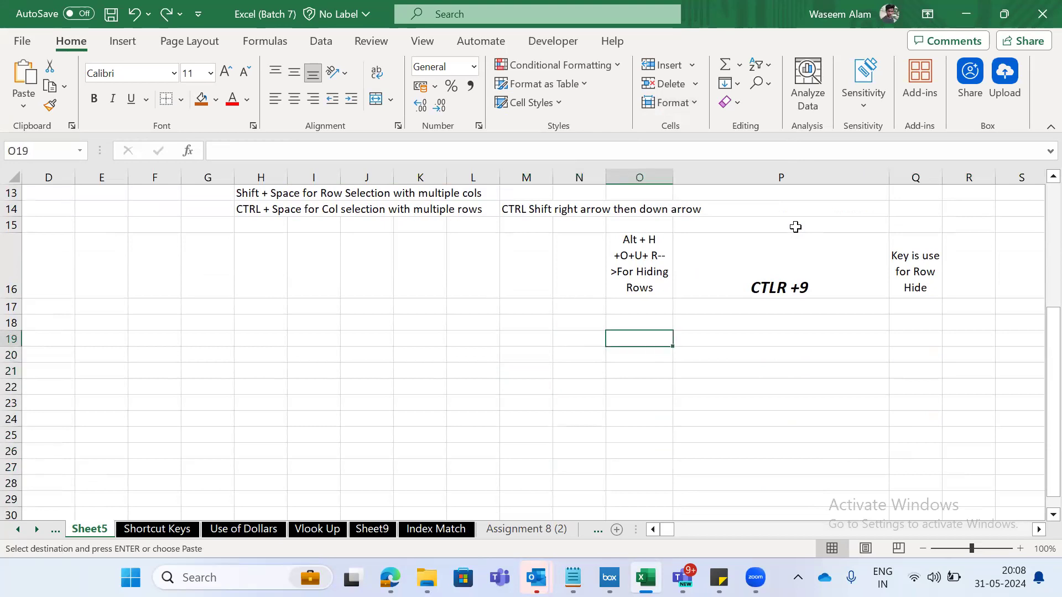
pyautogui.hotkey('ctrl', 'v')
pyautogui.press('Down')
pyautogui.press('Down')
pyautogui.press('Down')
pyautogui.press('Down')
pyautogui.press('Down')
pyautogui.press('Down')
pyautogui.press('Down')
pyautogui.press('Down')
pyautogui.press('Down')
pyautogui.press('Down')
pyautogui.press('Down')
pyautogui.press('Down')
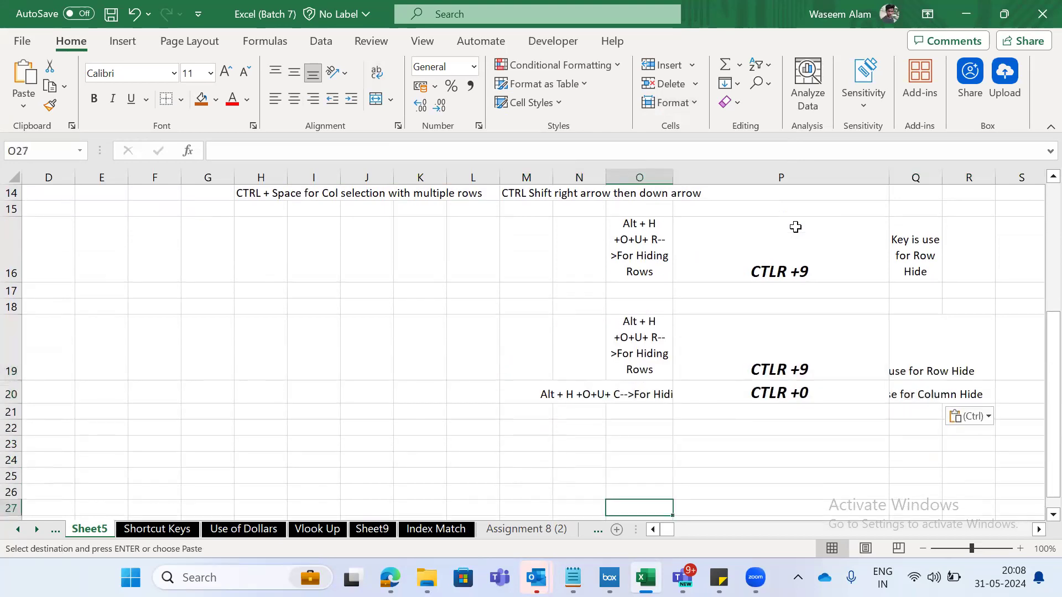
# - AutoFit the width of column O to the pasted hiding shortcut text
pyautogui.press('Up')
pyautogui.press('Up')
pyautogui.press('Up')
pyautogui.press('Up')
pyautogui.press('Up')
pyautogui.press('Up')
pyautogui.press('Up')
pyautogui.press('Up')
pyautogui.press('Up')
pyautogui.press('Up')
pyautogui.press('Up')
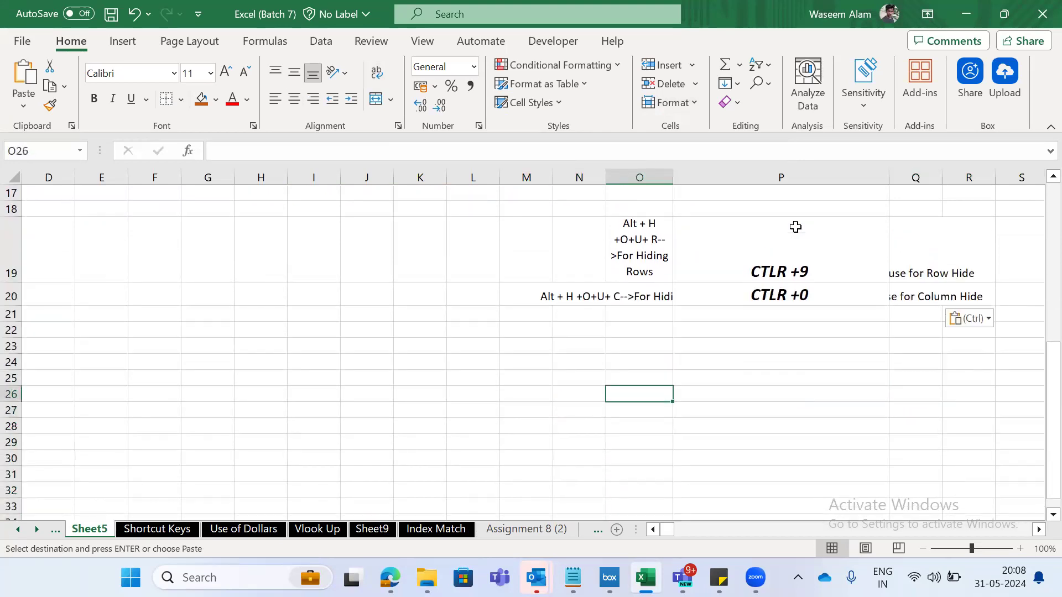
pyautogui.press('alt')
pyautogui.press('h')
pyautogui.press('o')
pyautogui.press('i')
pyautogui.press('Right')
pyautogui.press('Up')
pyautogui.press('Left')
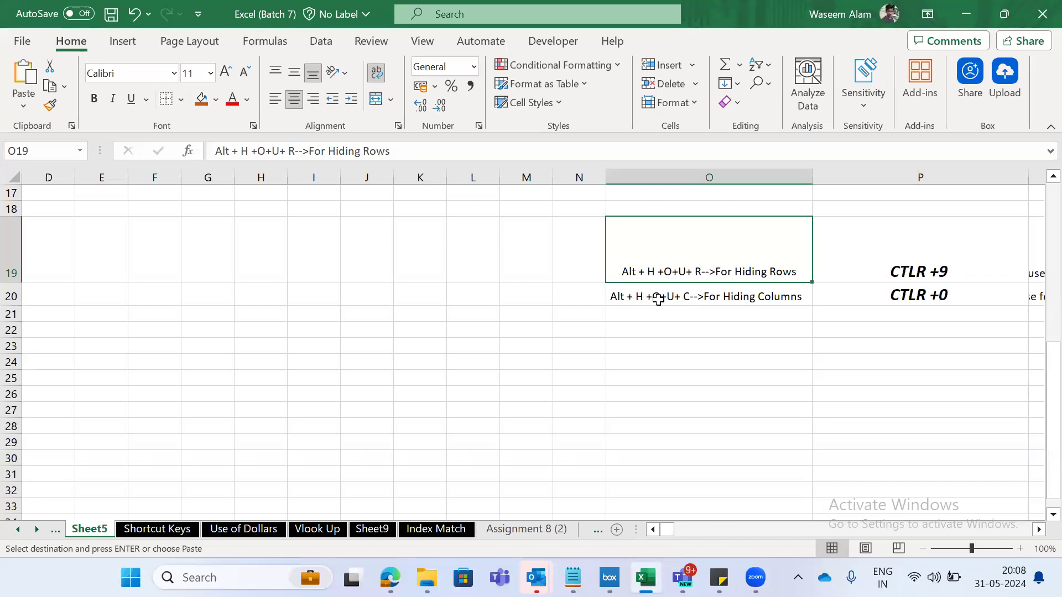
# - Hide row 19 with the Hide Rows command, and undo the hiding
pyautogui.press('alt')
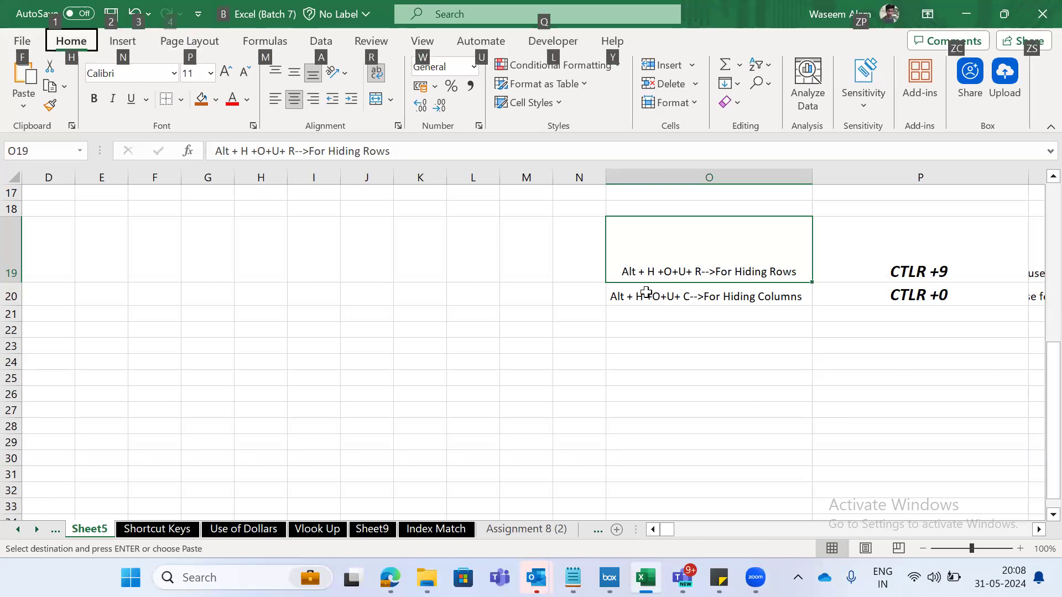
pyautogui.press('h')
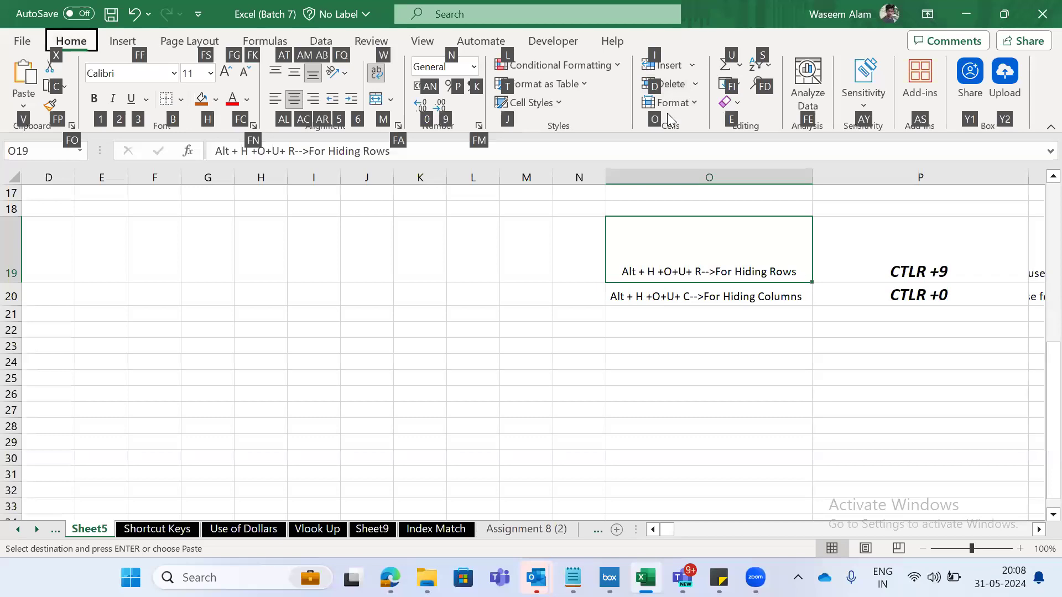
pyautogui.press('o')
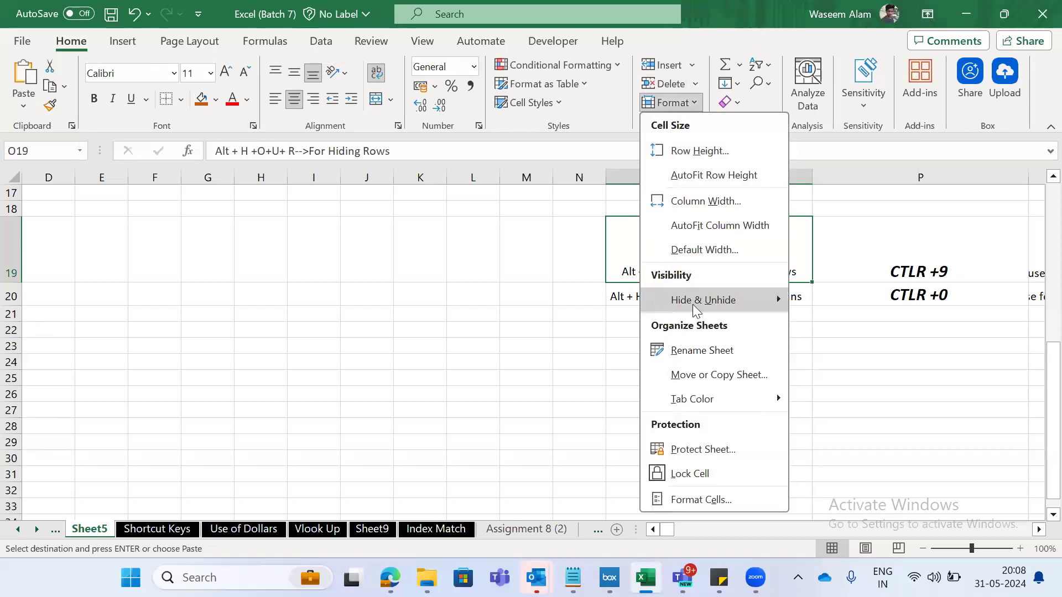
pyautogui.moveTo(681, 290)
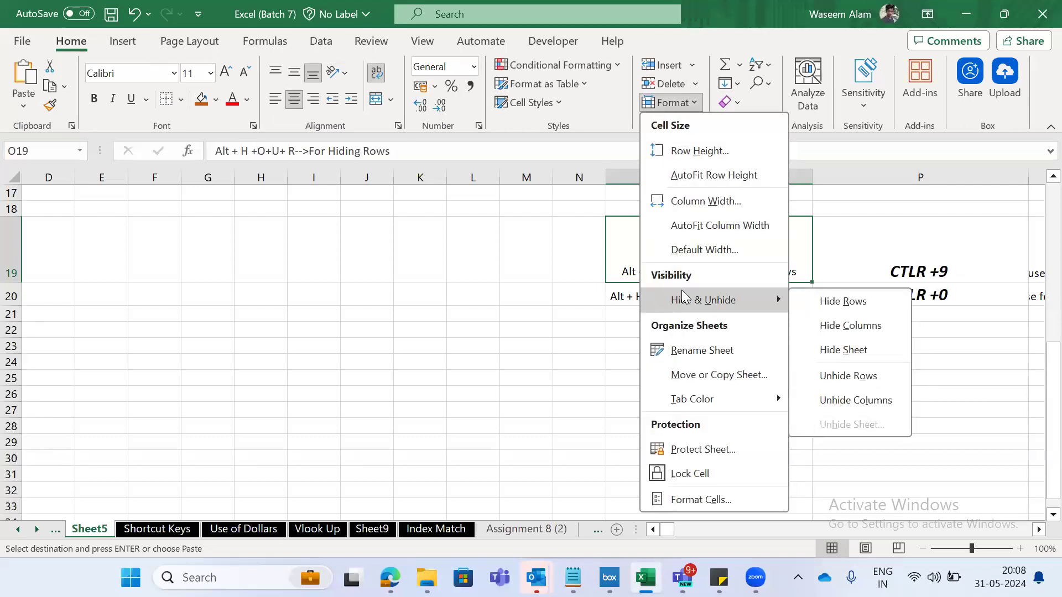
pyautogui.click(844, 302)
pyautogui.hotkey('ctrl', 'z')
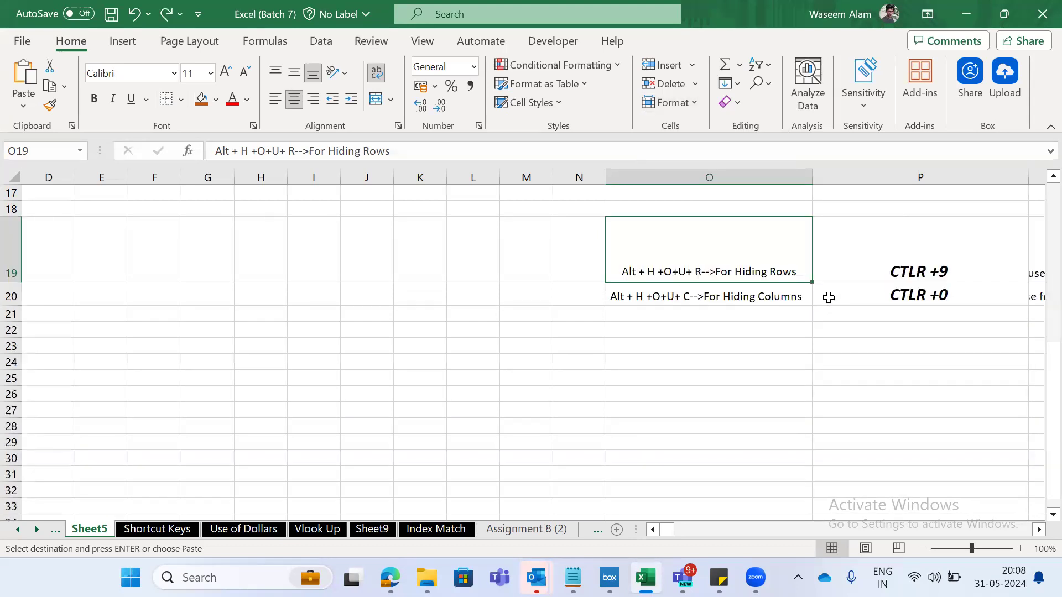
# - Hide column O with the Hide Columns command, starting from cell O20
pyautogui.press('Down')
pyautogui.press('alt')
pyautogui.press('Escape')
pyautogui.hotkey('alt', 'h')
pyautogui.press('o')
pyautogui.press('u')
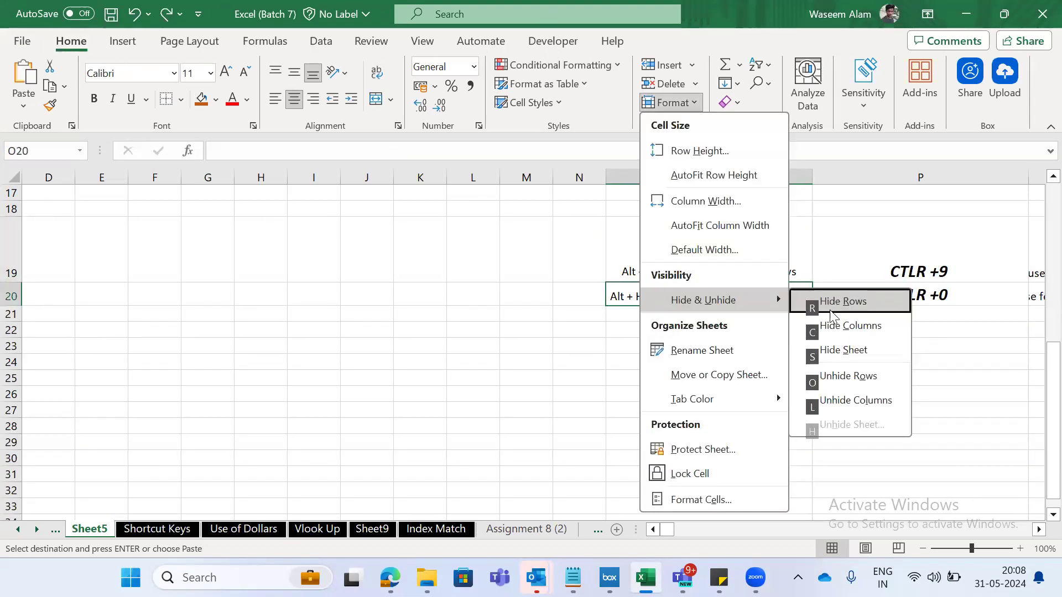
pyautogui.click(831, 335)
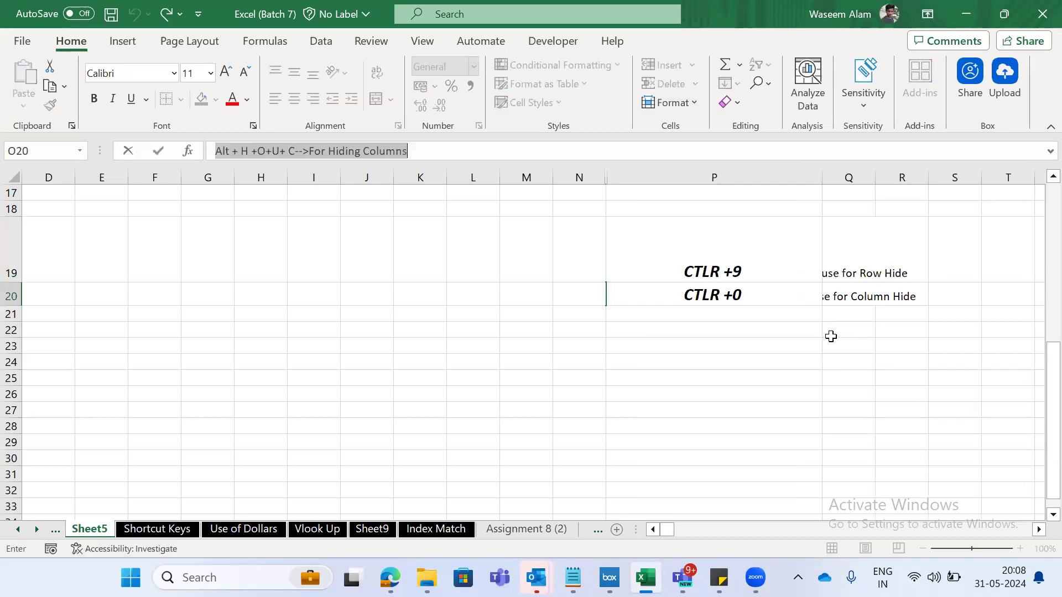
# - Examine the shortcut cells in rows 16 to 20 beside the hidden column O
pyautogui.press('Right')
pyautogui.press('Right')
pyautogui.press('Left')
pyautogui.press('Up')
pyautogui.press('Up')
pyautogui.press('Up')
pyautogui.press('Up')
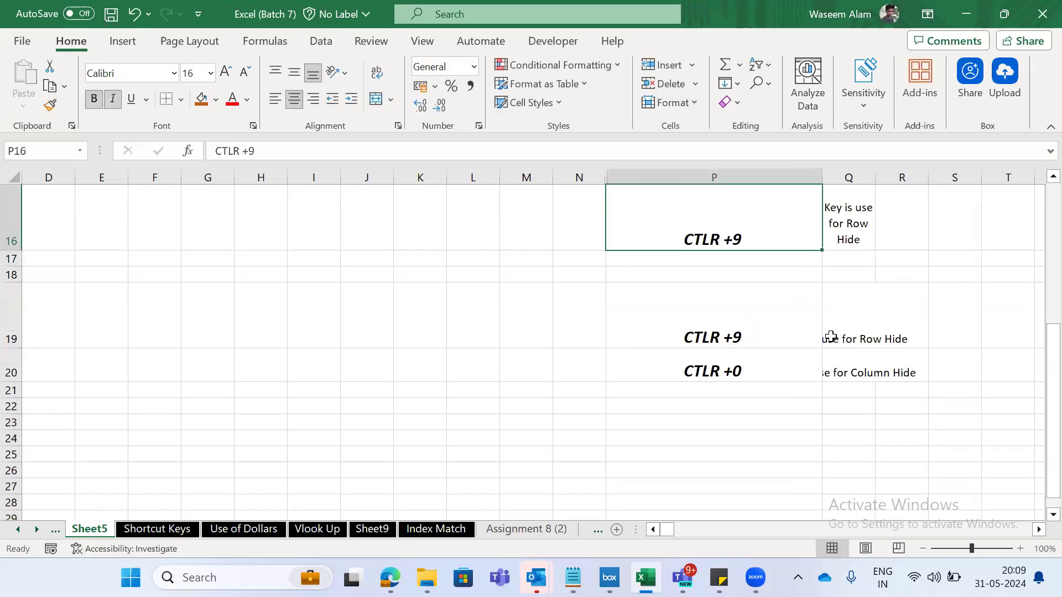
pyautogui.press('Left')
pyautogui.press('Down')
pyautogui.press('Right')
pyautogui.press('Down')
pyautogui.press('Down')
pyautogui.press('Down')
pyautogui.press('Down')
pyautogui.press('Up')
pyautogui.press('Up')
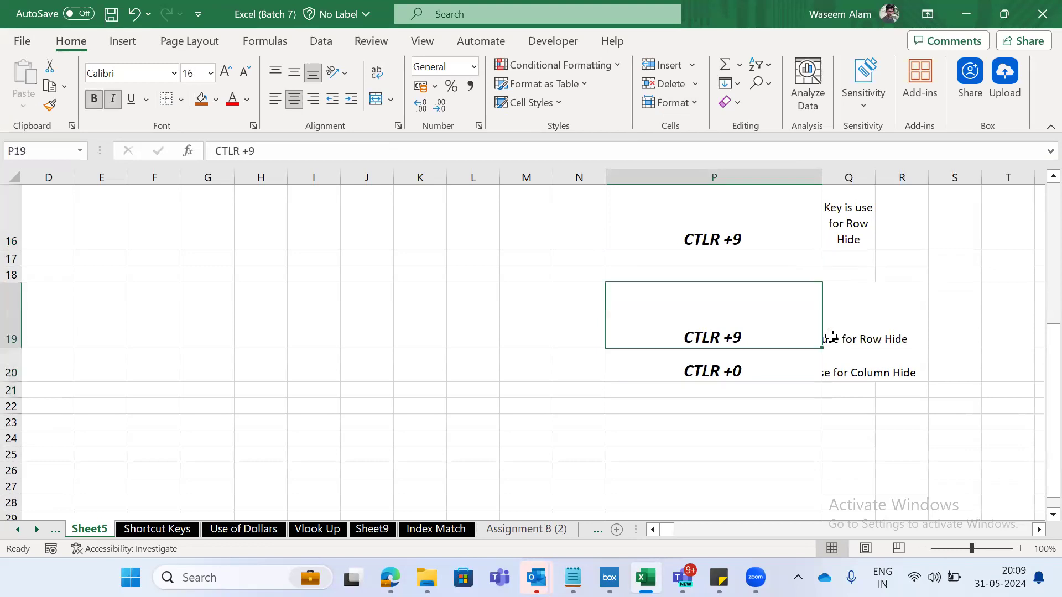
# - Select the columns from N through P and unhide column O between them
pyautogui.press('Down')
pyautogui.press('Down')
pyautogui.press('Up')
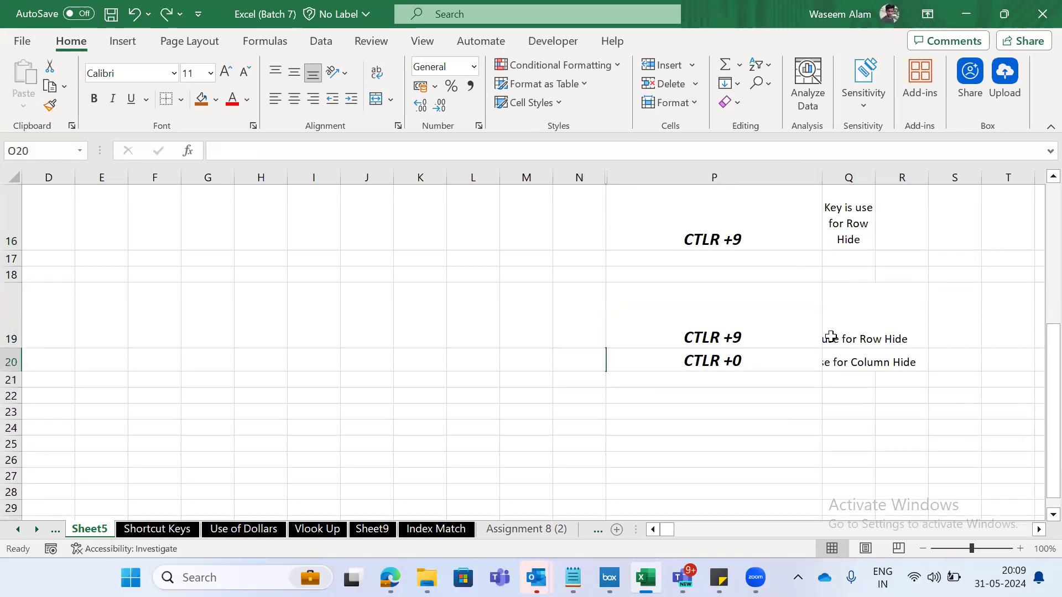
pyautogui.press('Down')
pyautogui.press('Down')
pyautogui.press('Down')
pyautogui.press('Left')
pyautogui.hotkey('ctrl', 'space')
pyautogui.hotkey('shift', 'Right')
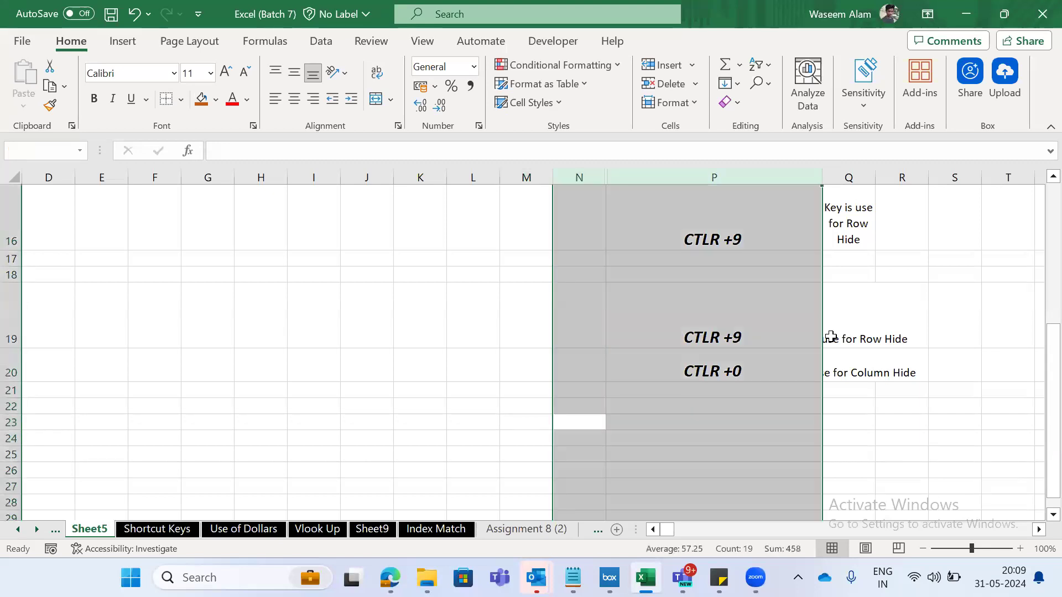
pyautogui.rightClick(676, 497)
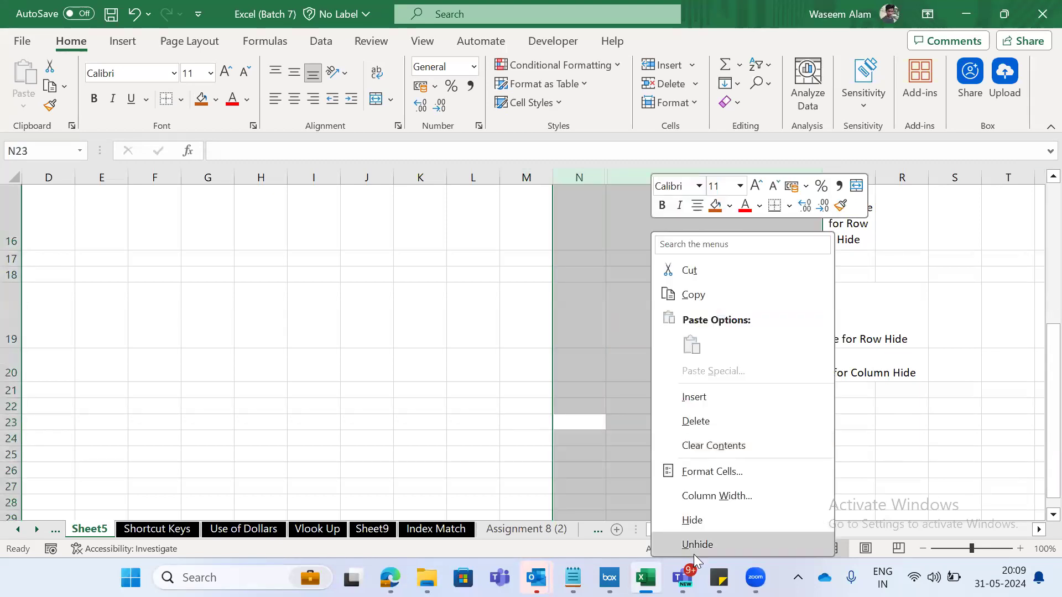
pyautogui.click(694, 555)
# - Select the entire row 3 from cell L3, hide it, and unhide it
pyautogui.press('Down')
pyautogui.press('Down')
pyautogui.press('Left')
pyautogui.press('Left')
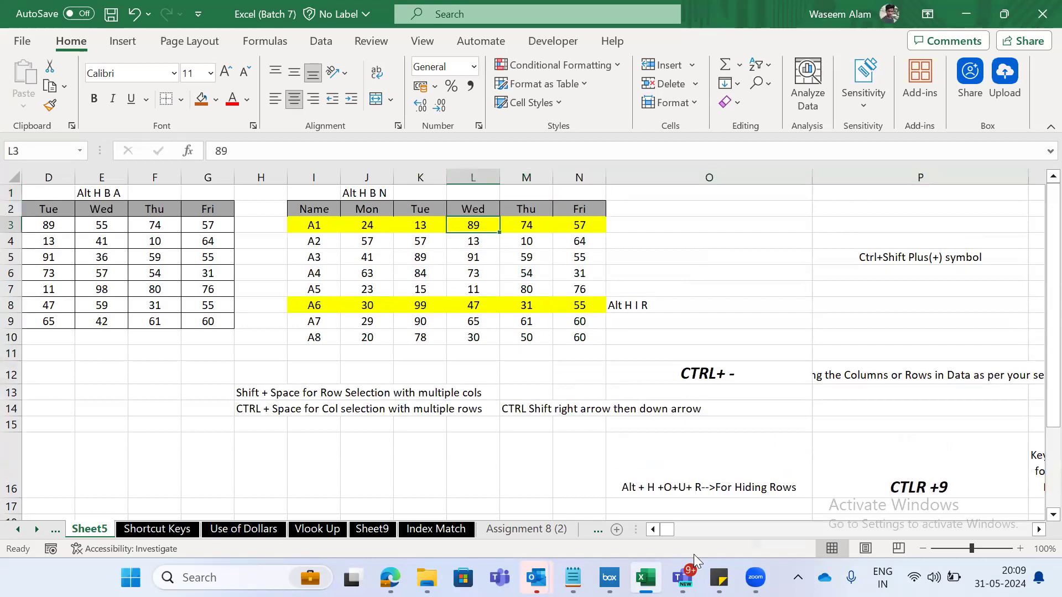
pyautogui.hotkey('shift', 'space')
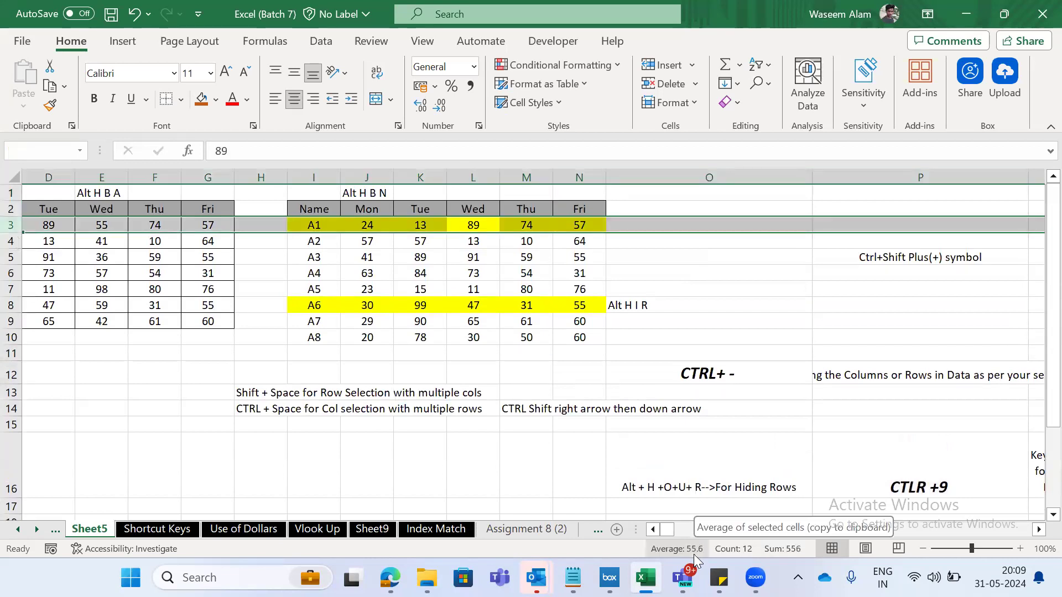
pyautogui.hotkey('ctrl', '9')
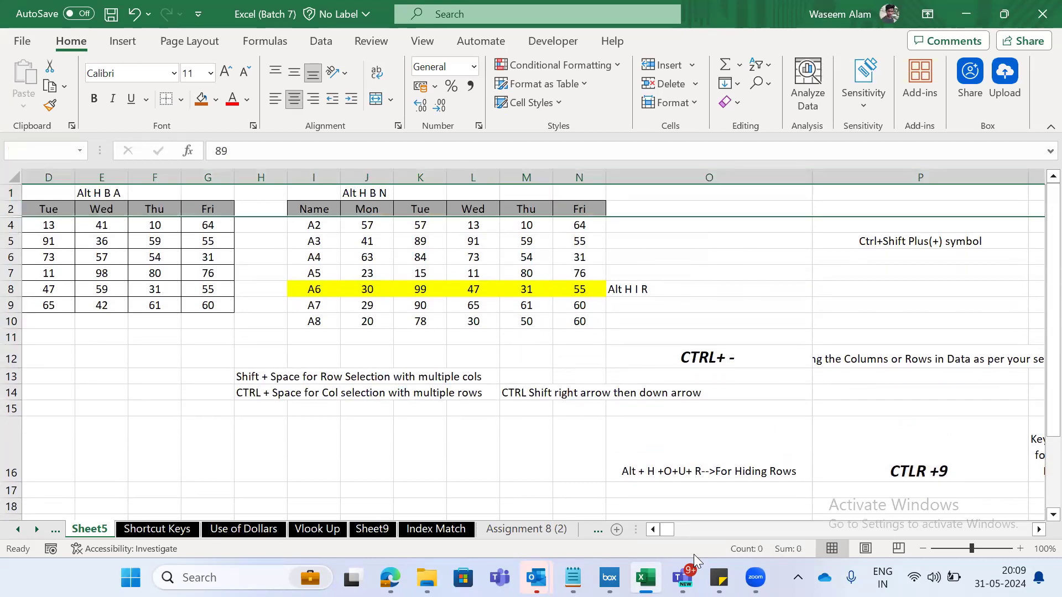
pyautogui.hotkey('ctrl', 'shift', '9')
# - Select the entire row 8 from the A6 name cell, hide it, and unhide it
pyautogui.press('Left')
pyautogui.press('Down')
pyautogui.press('Down')
pyautogui.press('Left')
pyautogui.press('Down')
pyautogui.press('Down')
pyautogui.press('Left')
pyautogui.press('Down')
pyautogui.hotkey('shift', 'space')
pyautogui.press('Down')
pyautogui.press('Up')
pyautogui.hotkey('shift', 'space')
pyautogui.press('Right')
pyautogui.press('Left')
pyautogui.hotkey('shift', 'space')
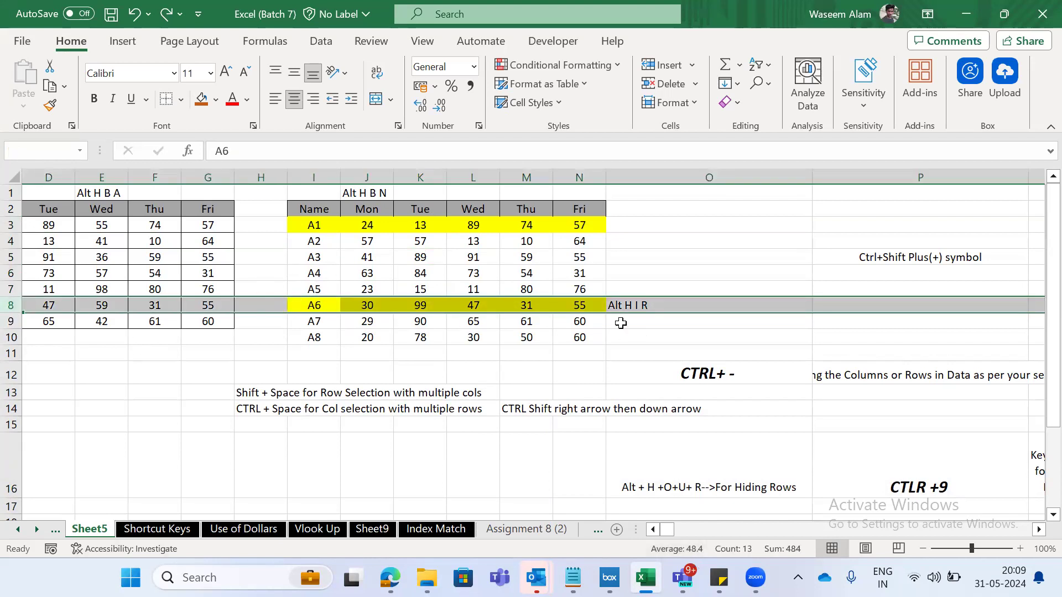
pyautogui.hotkey('ctrl', '9')
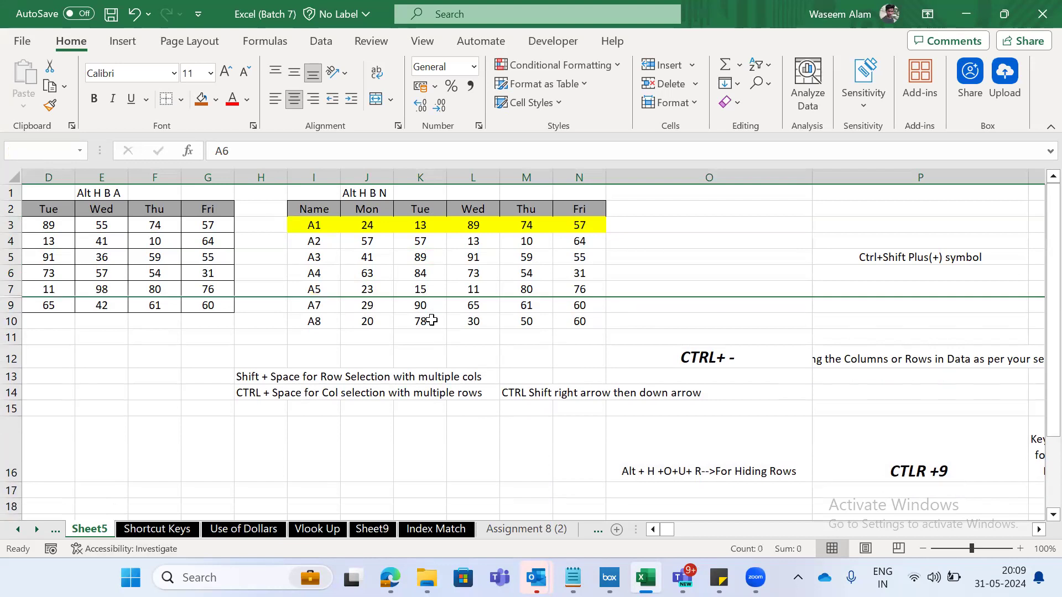
pyautogui.hotkey('ctrl', 'shift', '9')
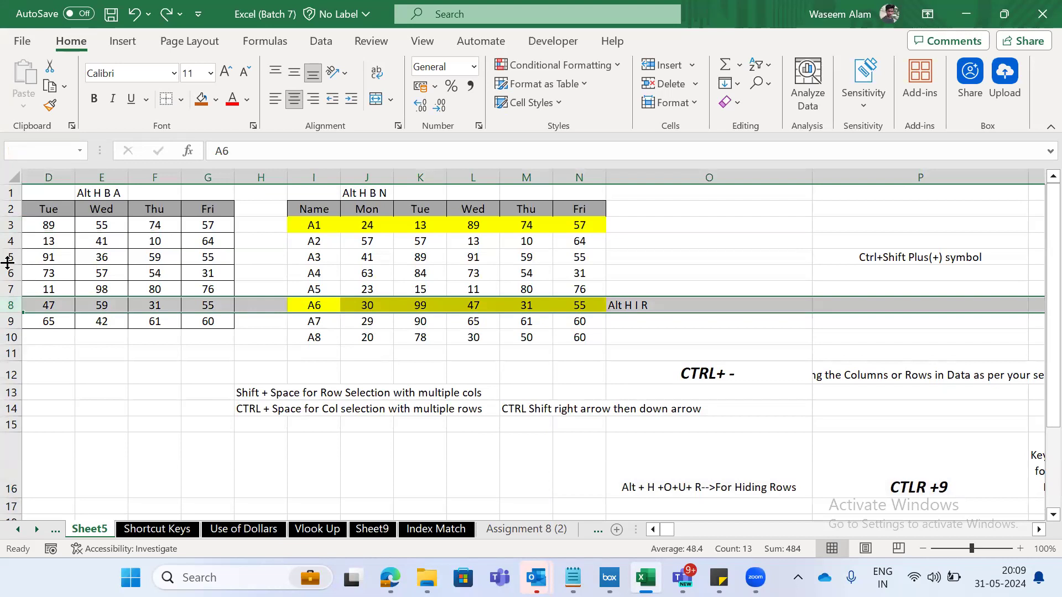
# - Hide row 8 once more, move through the surrounding cells, and undo the hiding
pyautogui.hotkey('ctrl', '9')
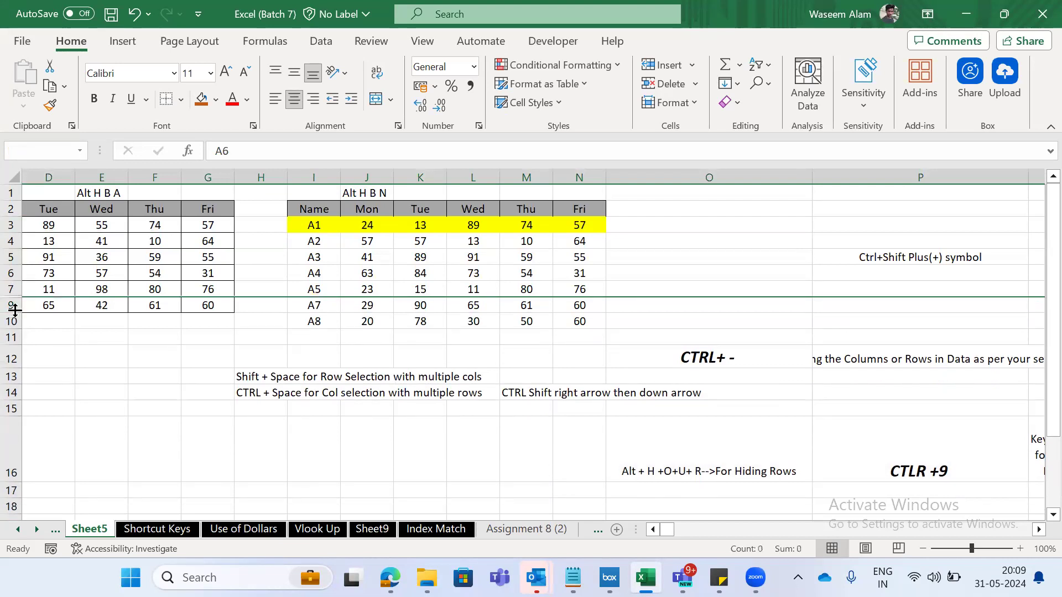
pyautogui.press('Right')
pyautogui.press('Right')
pyautogui.press('Right')
pyautogui.press('Right')
pyautogui.press('Right')
pyautogui.press('Right')
pyautogui.press('Right')
pyautogui.press('Right')
pyautogui.press('Right')
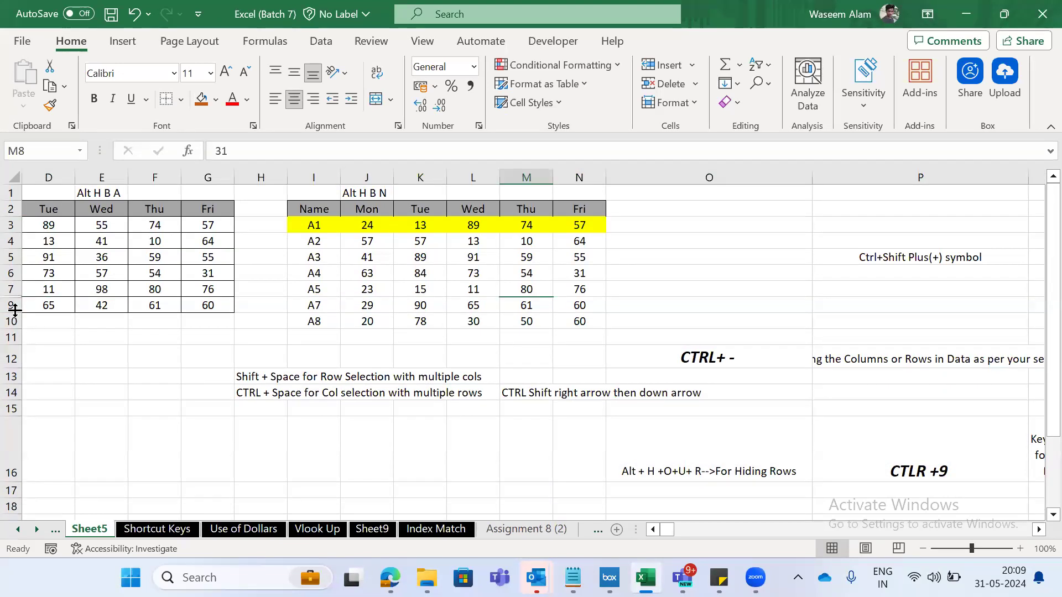
pyautogui.press('Left')
pyautogui.press('Down')
pyautogui.press('Down')
pyautogui.press('Down')
pyautogui.press('Down')
pyautogui.press('Down')
pyautogui.press('Down')
pyautogui.press('Down')
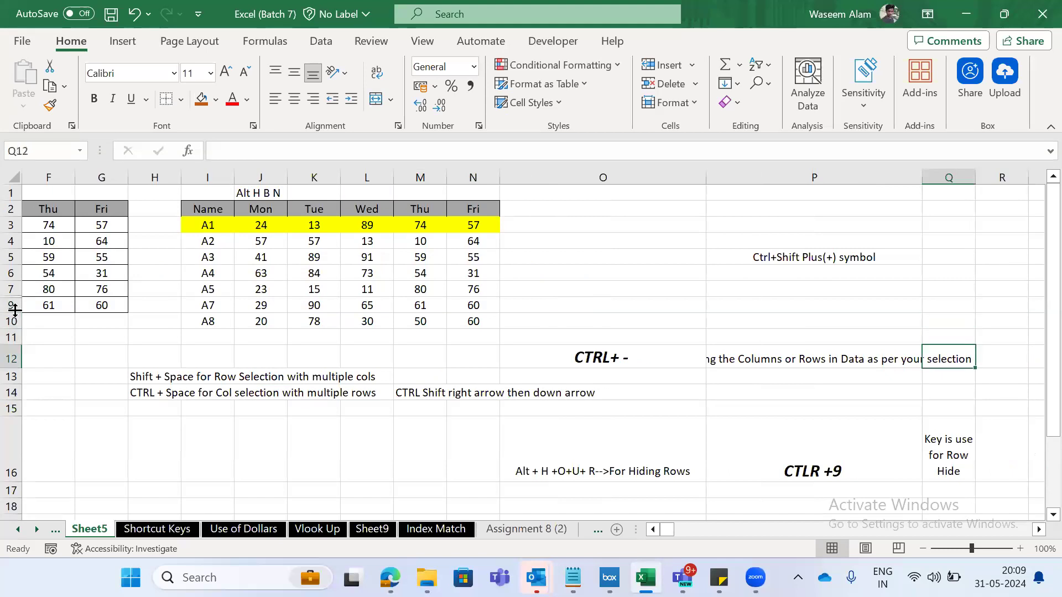
pyautogui.press('Left')
pyautogui.press('Left')
pyautogui.press('Left')
pyautogui.press('Left')
pyautogui.press('Left')
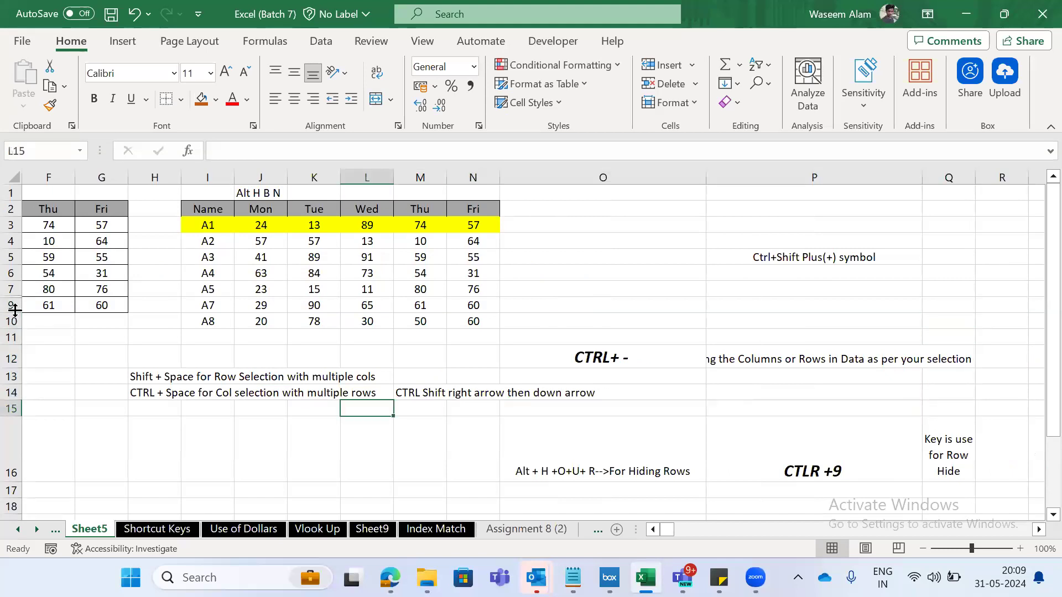
pyautogui.press('Left')
pyautogui.press('Left')
pyautogui.press('Left')
pyautogui.press('Left')
pyautogui.press('Up')
pyautogui.press('Up')
pyautogui.press('Up')
pyautogui.press('Up')
pyautogui.press('Up')
pyautogui.press('Up')
pyautogui.hotkey('ctrl', 'z')
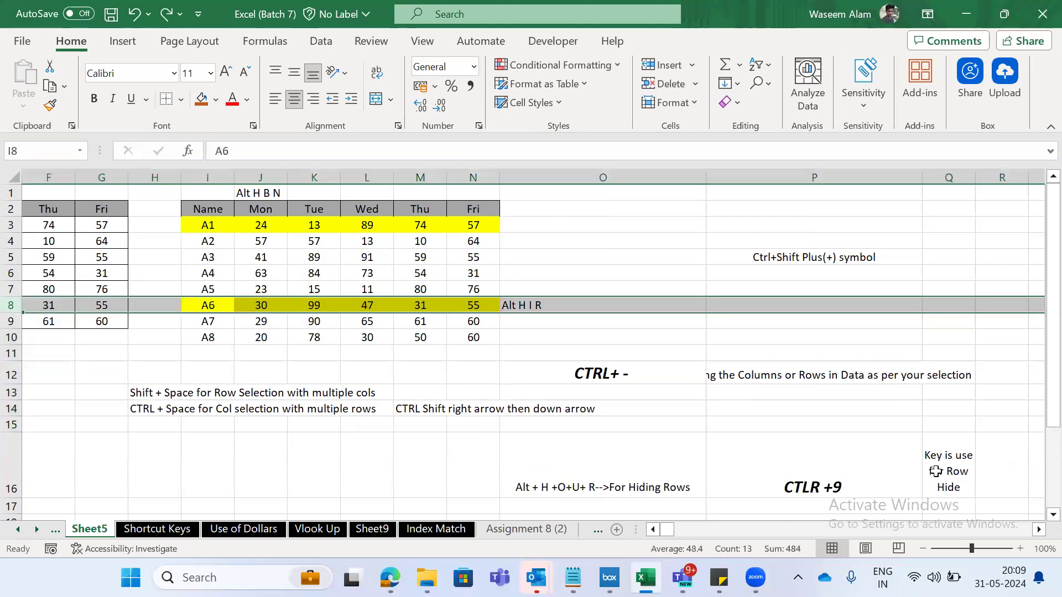
# - Select the entire column L, starting from the Wed value in cell L6
pyautogui.press('Right')
pyautogui.press('Right')
pyautogui.press('Right')
pyautogui.press('Up')
pyautogui.press('Up')
pyautogui.hotkey('ctrl', 'space')
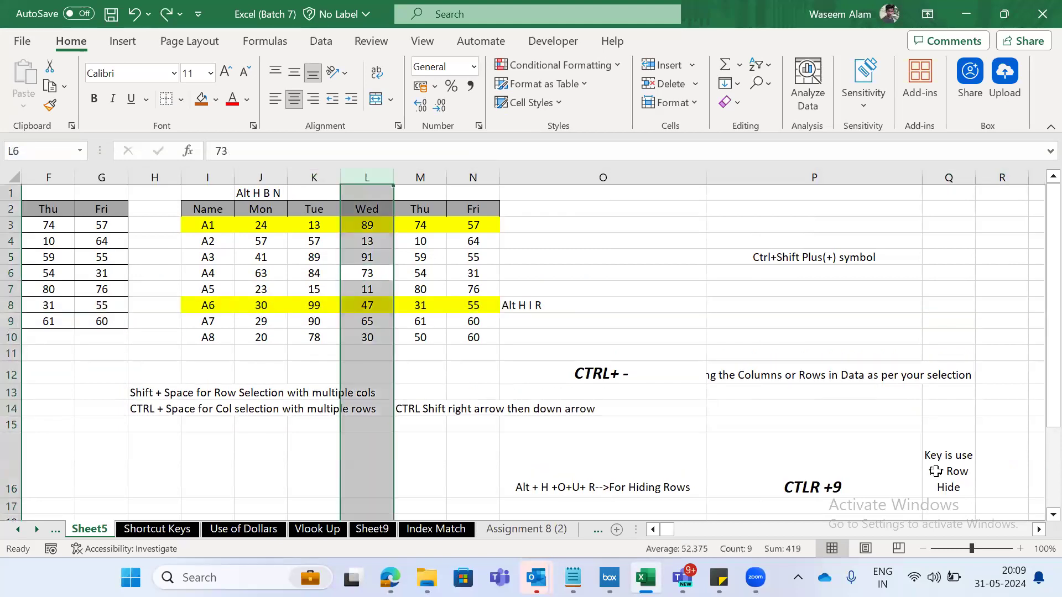
# - Enter the note "CTRL 0" in cell L1 above the Wed heading
pyautogui.hotkey('ctrl', 'Up')
pyautogui.hotkey('ctrl', 'Up')
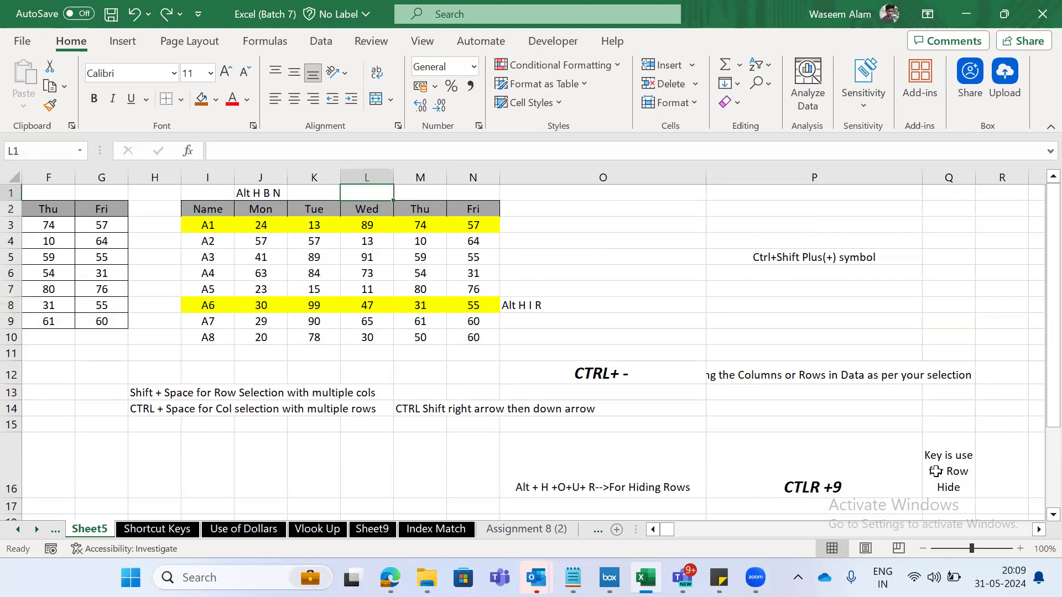
pyautogui.write('CTRL 0')
pyautogui.press('Return')
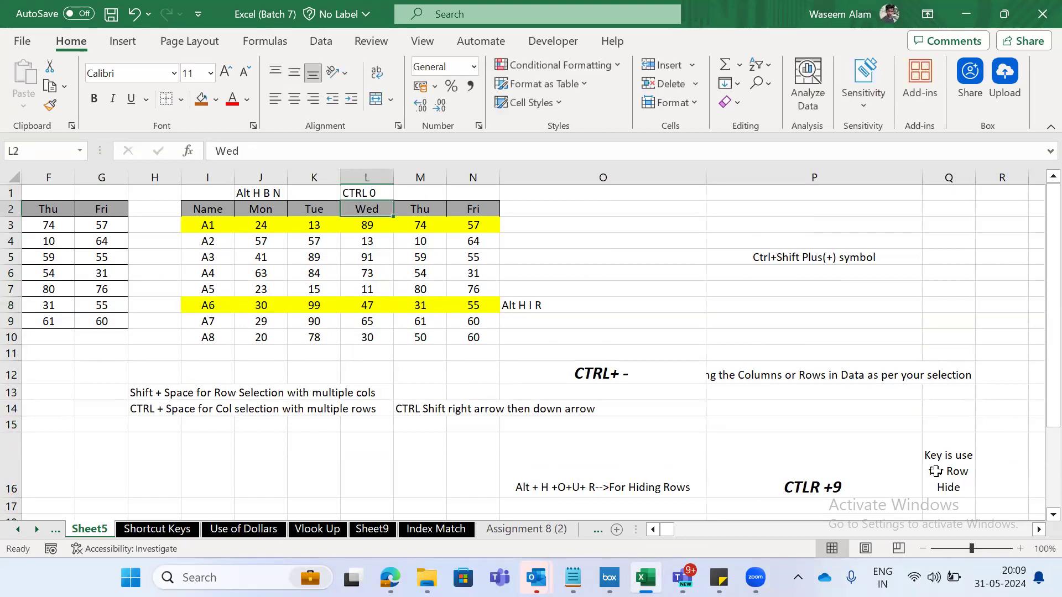
# - Select the entire Wed column L, hide it, undo the hiding, and hide it again
pyautogui.hotkey('ctrl', 'space')
pyautogui.hotkey('ctrl', '0')
pyautogui.hotkey('ctrl', 'z')
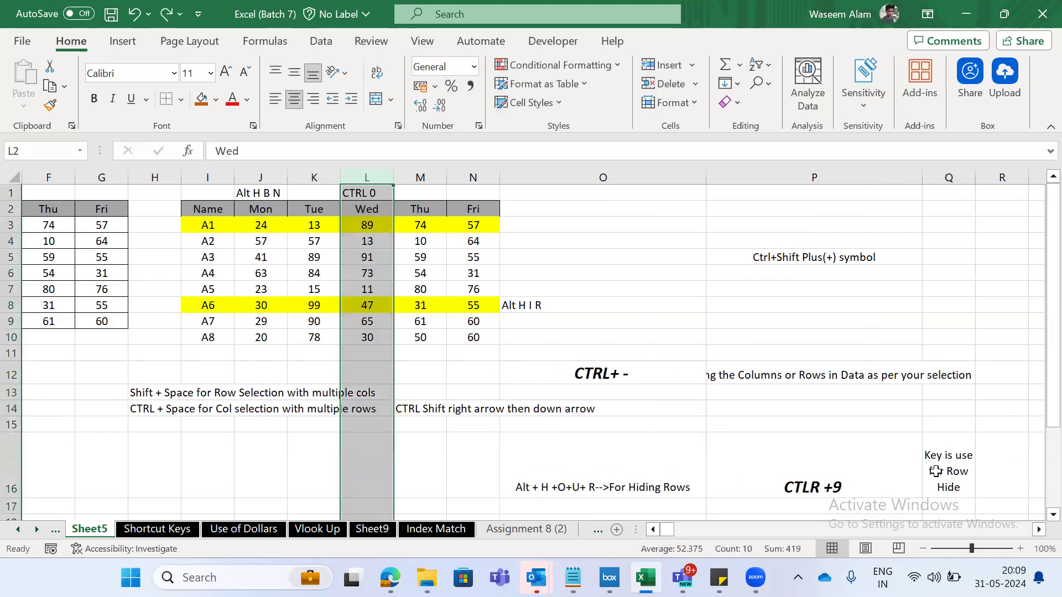
pyautogui.hotkey('ctrl', '0')
pyautogui.press('Left')
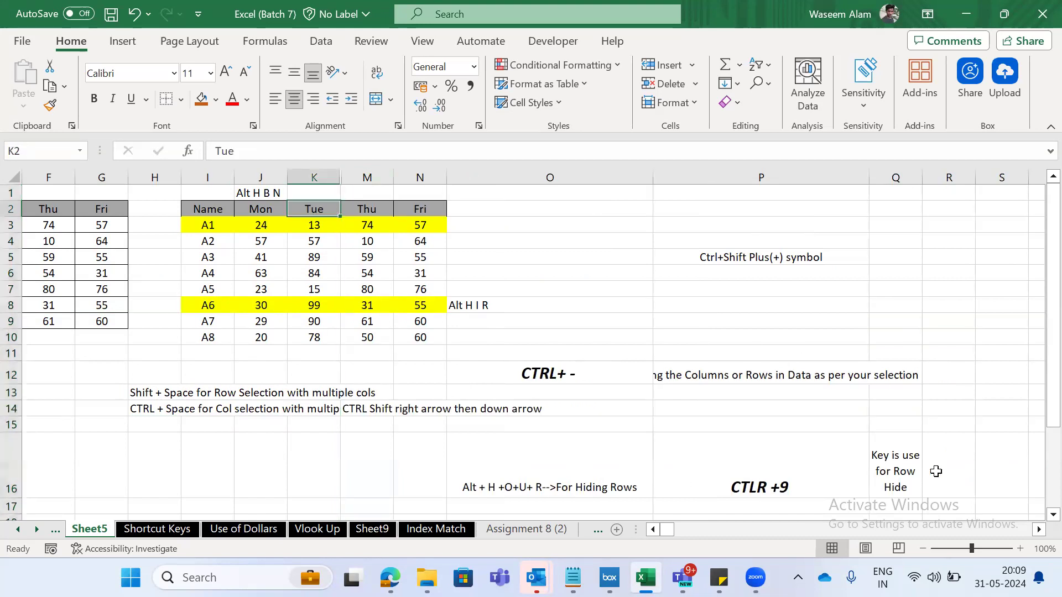
# - Select the columns from K through M and unhide the Wed column L between them
pyautogui.hotkey('ctrl', 'space')
pyautogui.hotkey('shift', 'Right')
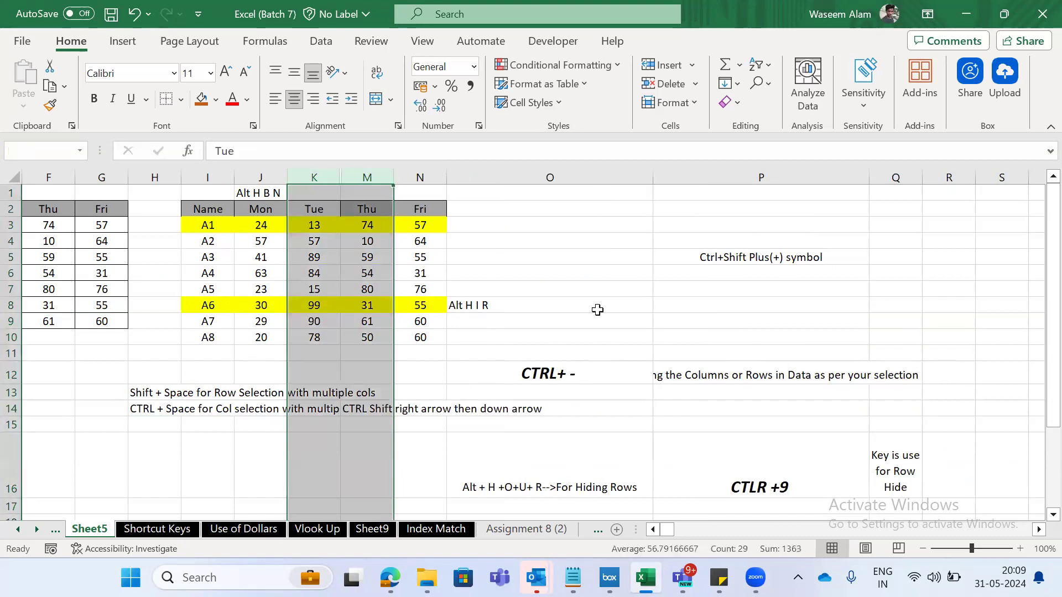
pyautogui.rightClick(353, 243)
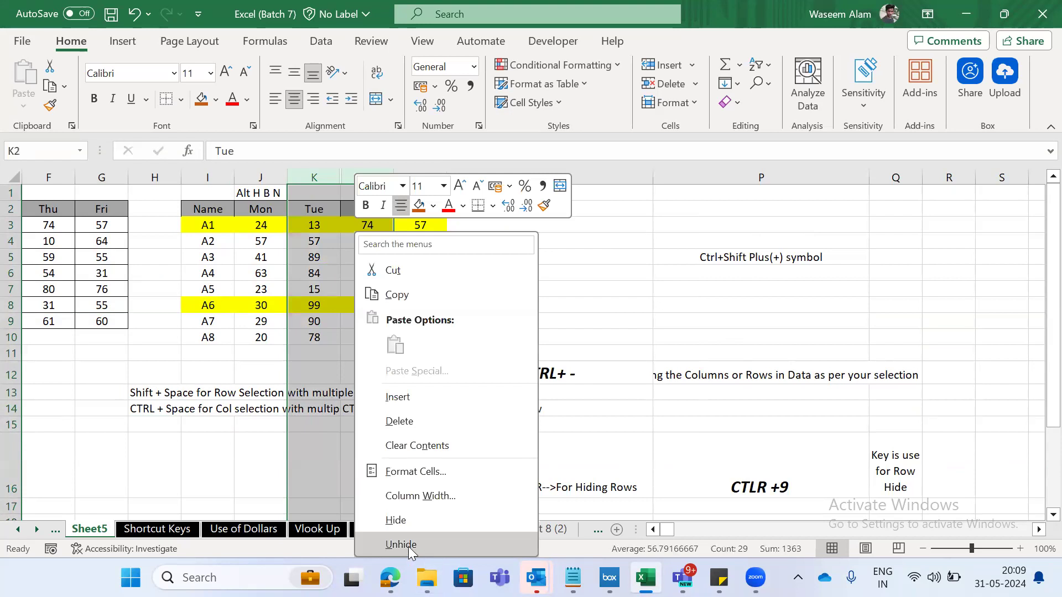
pyautogui.click(409, 545)
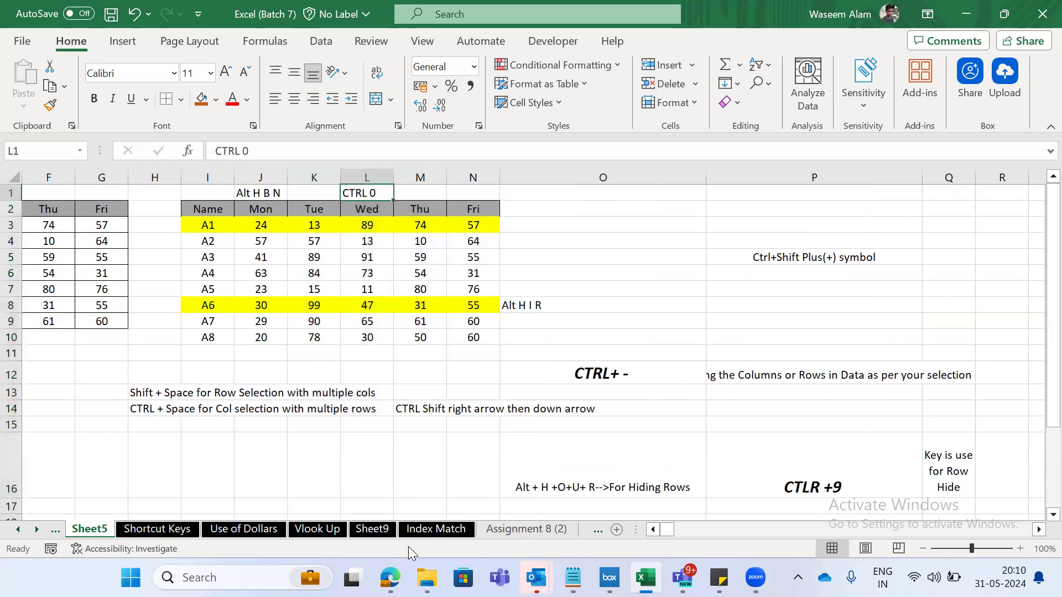
# - Check the row and column hiding entries on the Shortcut Keys sheet
pyautogui.press('Left')
pyautogui.press('Left')
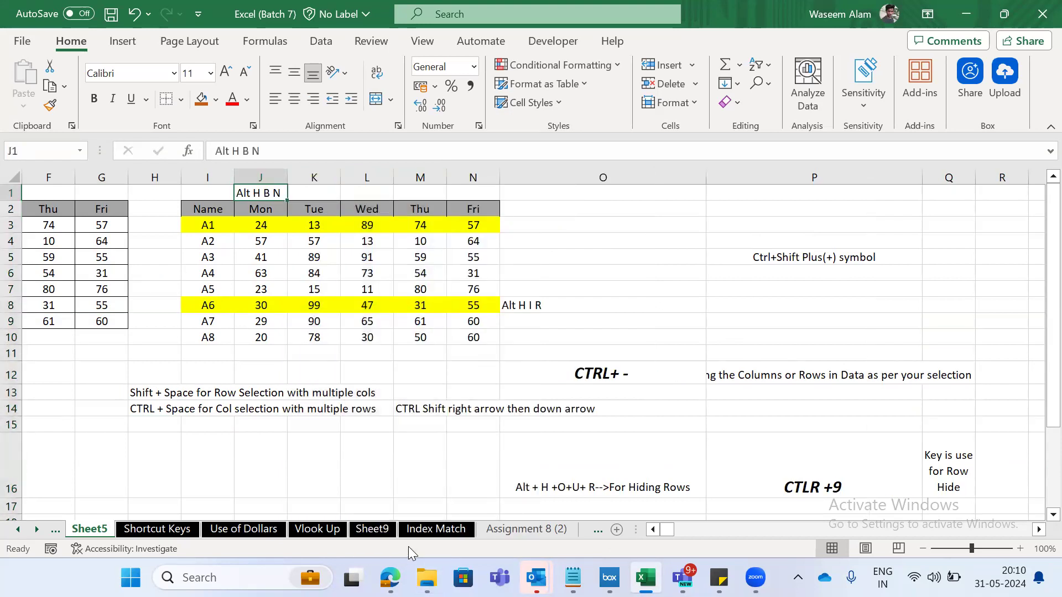
pyautogui.hotkey('ctrl', 'pagedown')
pyautogui.press('Up')
pyautogui.press('Down')
pyautogui.press('Right')
pyautogui.hotkey('shift', 'Down')
pyautogui.press('Right')
pyautogui.press('Left')
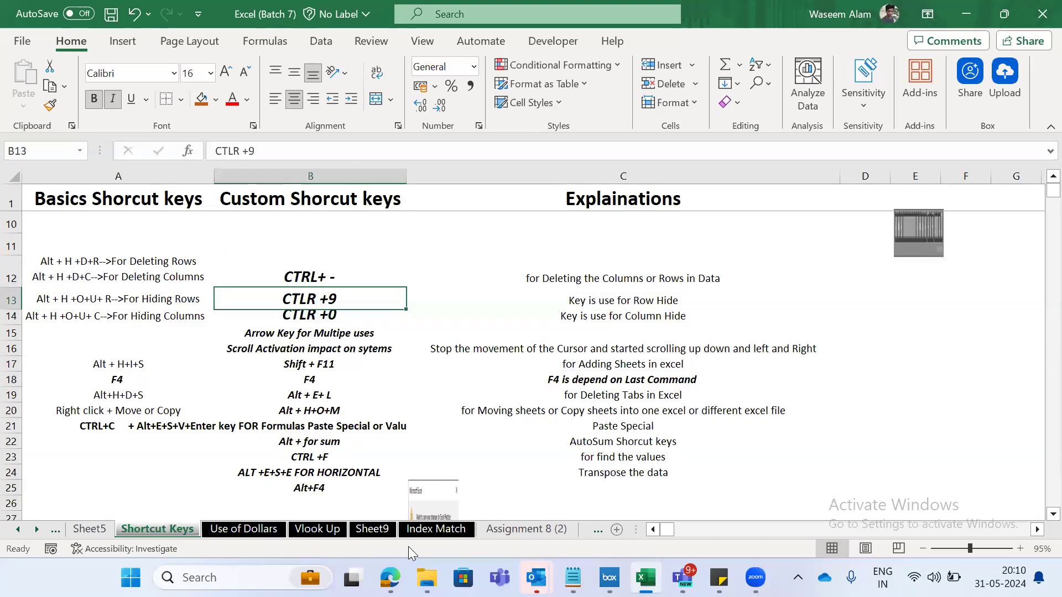
# - Clear the "CTRL 0" note from cell L1 on Sheet5 and hide the entire Wed column L
pyautogui.hotkey('ctrl', 'pageup')
pyautogui.press('Right')
pyautogui.press('Right')
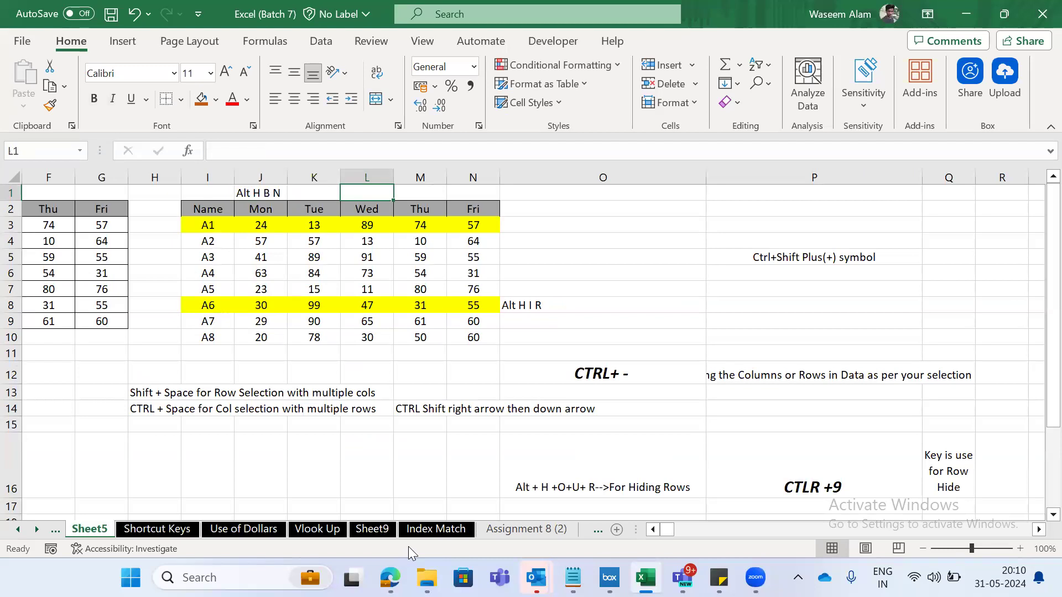
pyautogui.hotkey('ctrl', 'space')
pyautogui.hotkey('ctrl', '-')
pyautogui.press('Left')
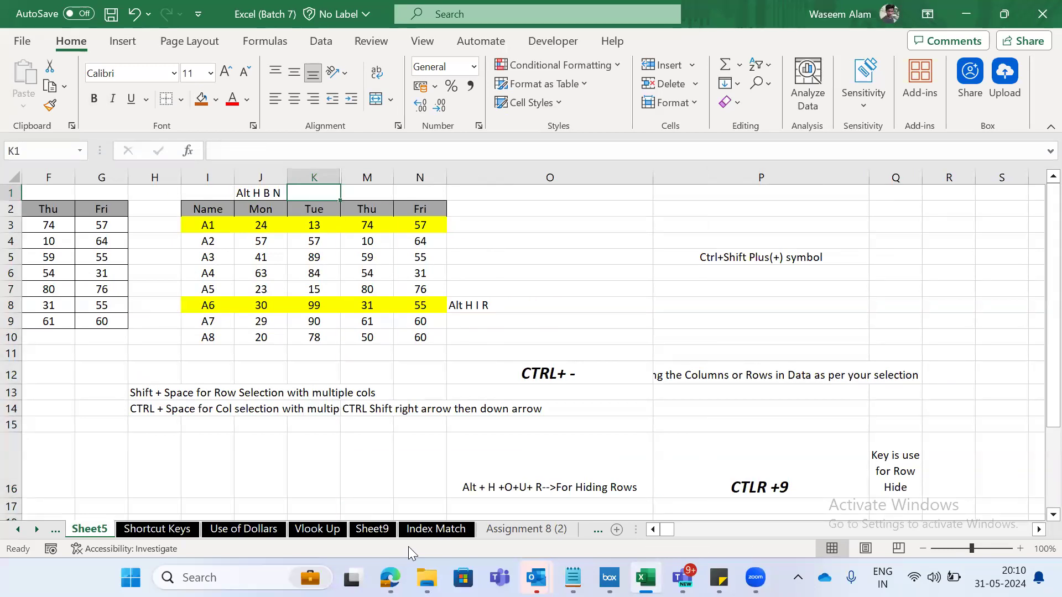
pyautogui.hotkey('ctrl', 'space')
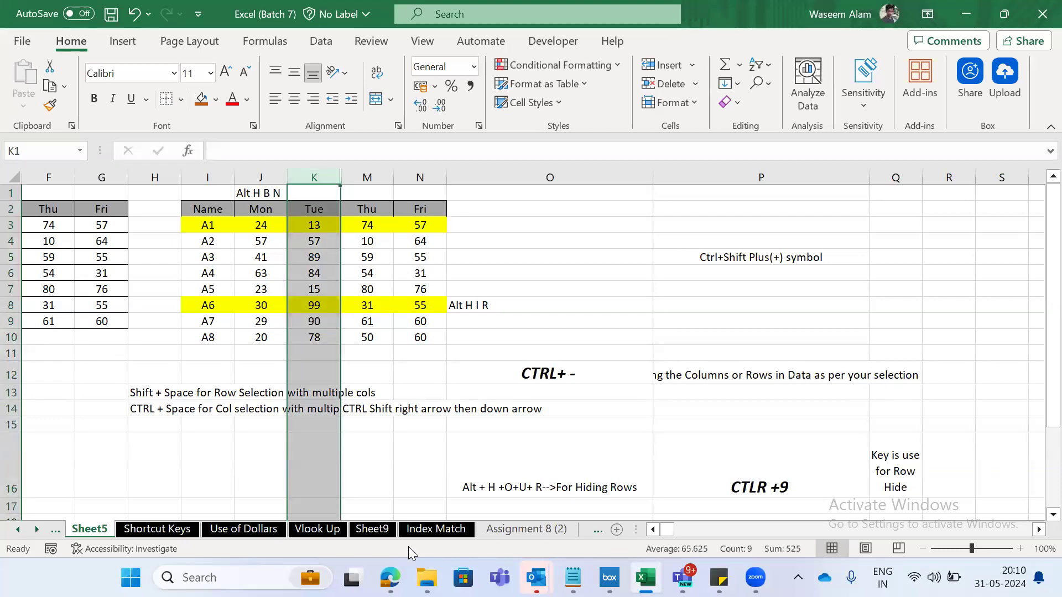
pyautogui.press('Up')
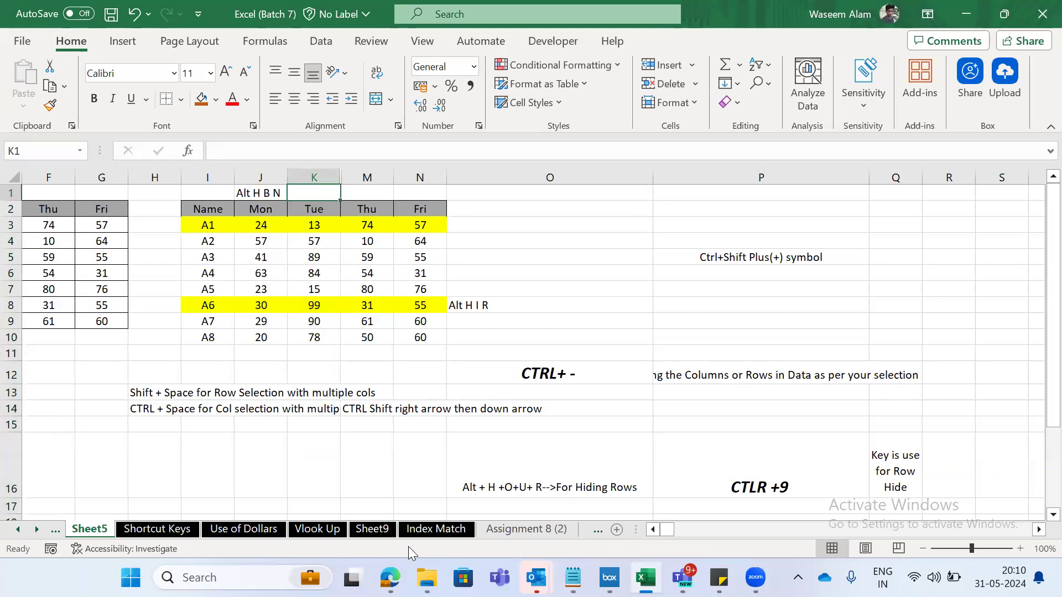
pyautogui.hotkey('ctrl', 'space')
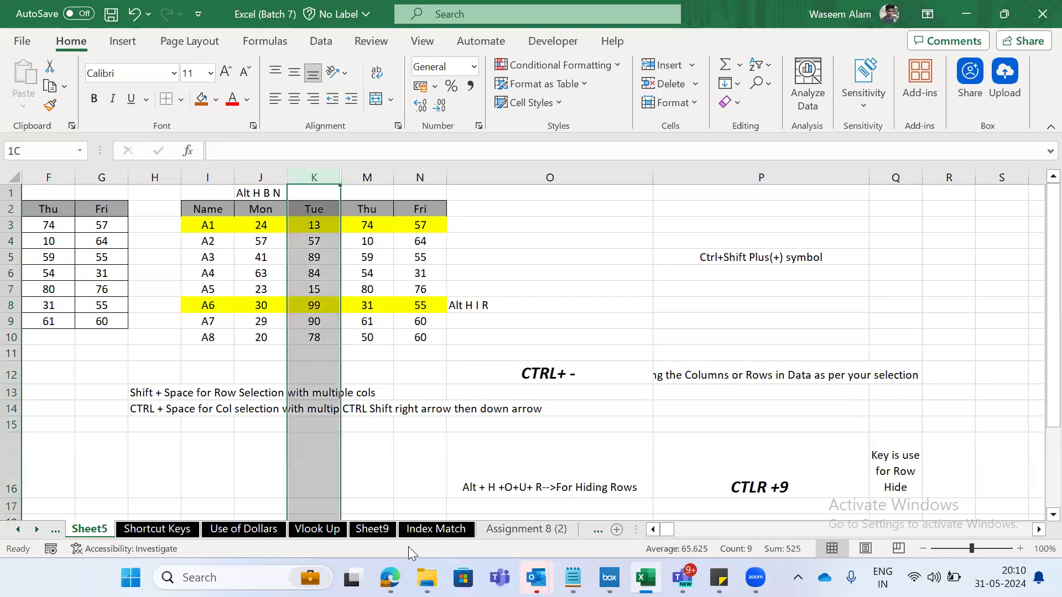
pyautogui.press('Up')
pyautogui.press('Left')
pyautogui.press('Left')
pyautogui.press('Left')
pyautogui.press('Left')
pyautogui.press('Left')
pyautogui.press('Left')
pyautogui.press('Right')
pyautogui.press('Right')
pyautogui.press('Right')
pyautogui.press('Right')
pyautogui.press('Right')
pyautogui.press('Right')
# - Select columns K through M, unhide the Wed column L between them, and undo the unhiding
pyautogui.hotkey('ctrl', 'space')
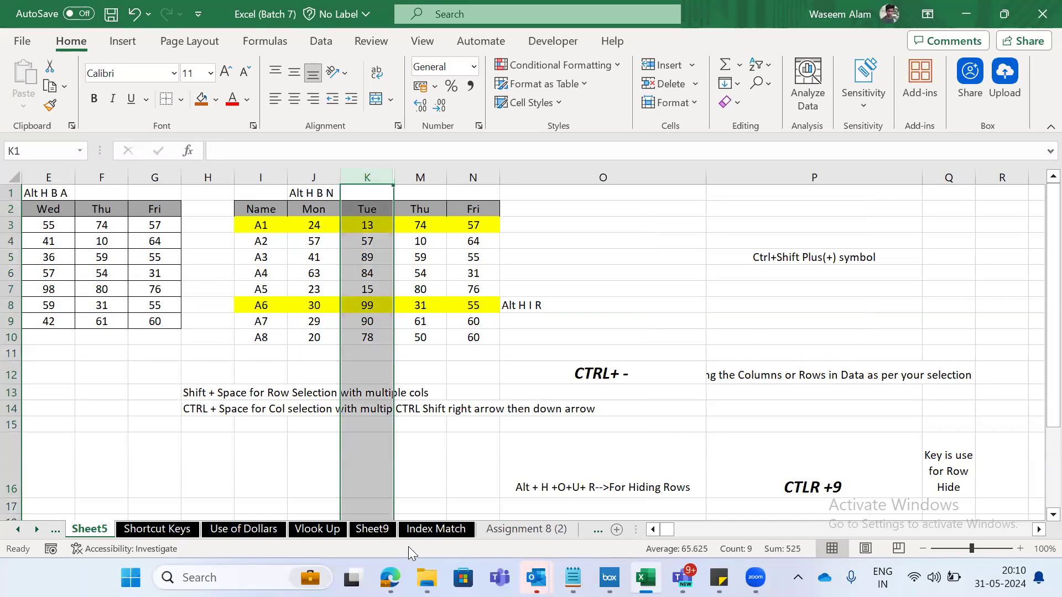
pyautogui.hotkey('shift', 'Right')
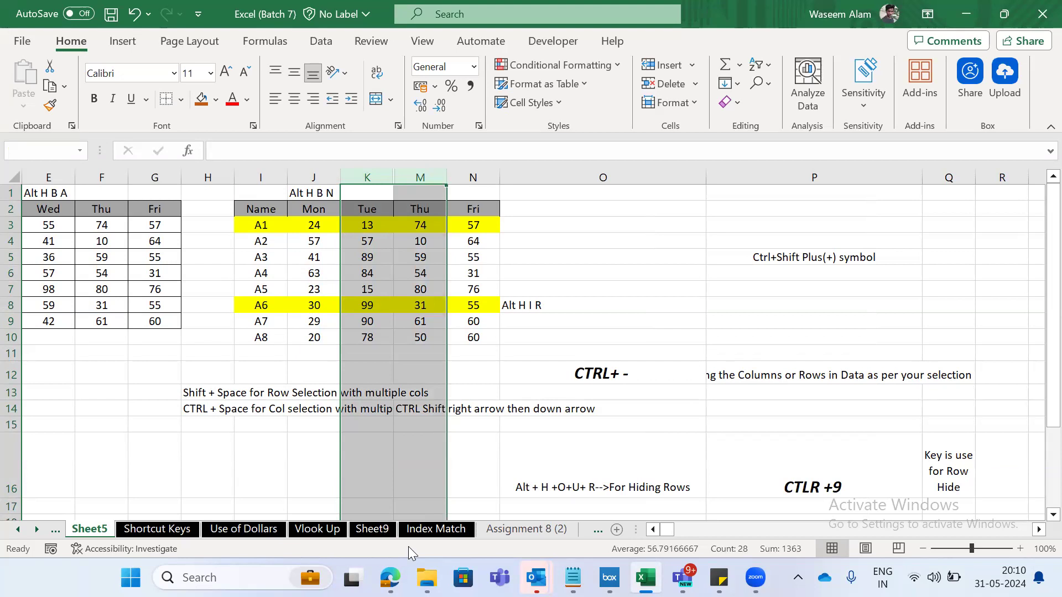
pyautogui.rightClick(388, 461)
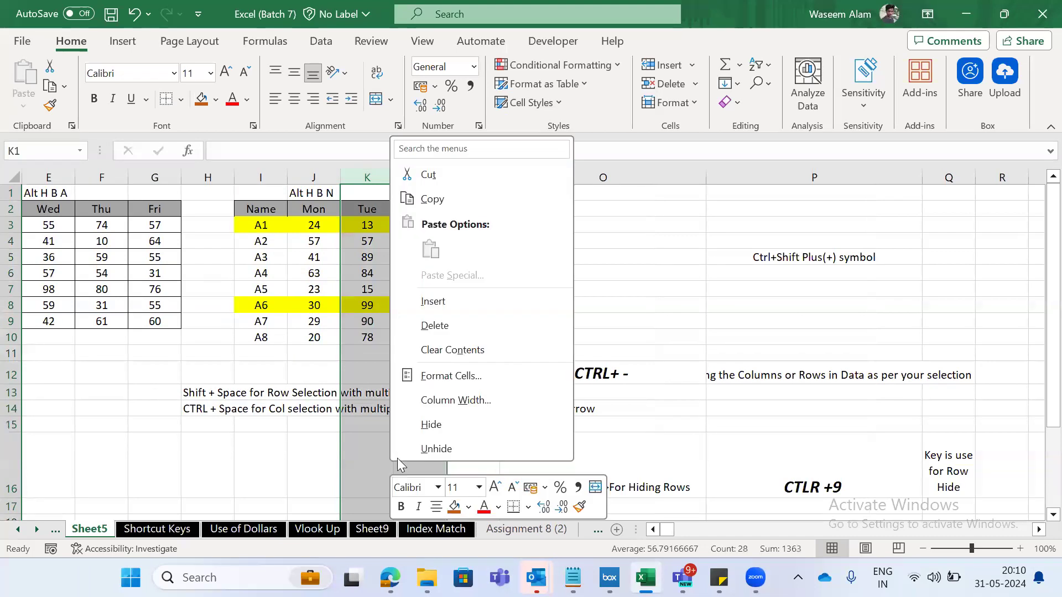
pyautogui.click(441, 450)
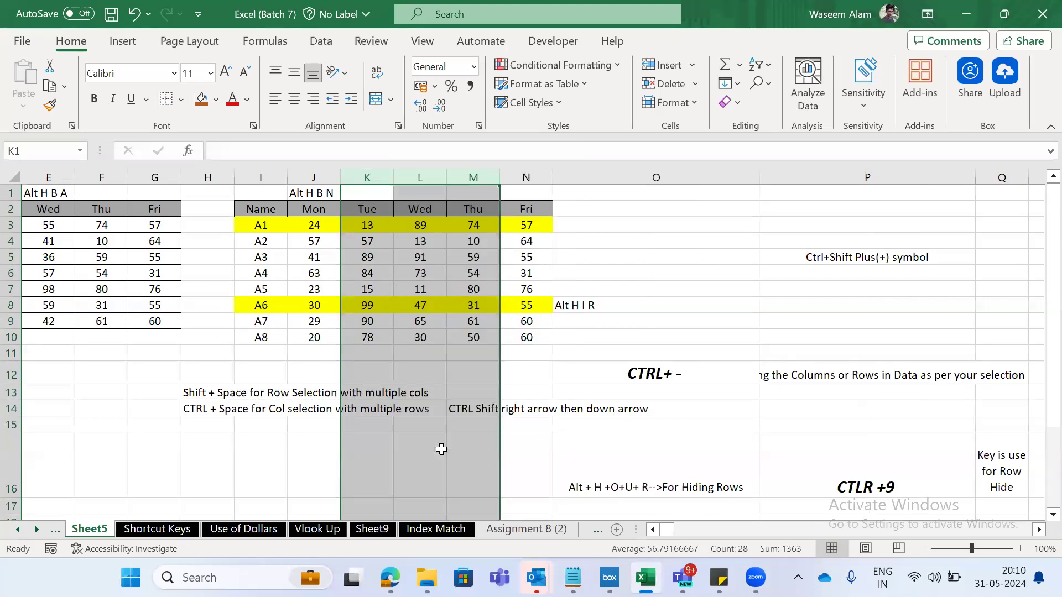
pyautogui.hotkey('ctrl', 'z')
# - Select columns K through M again and unhide the Wed column L
pyautogui.press('Left')
pyautogui.press('Right')
pyautogui.hotkey('ctrl', 'space')
pyautogui.hotkey('shift', 'Right')
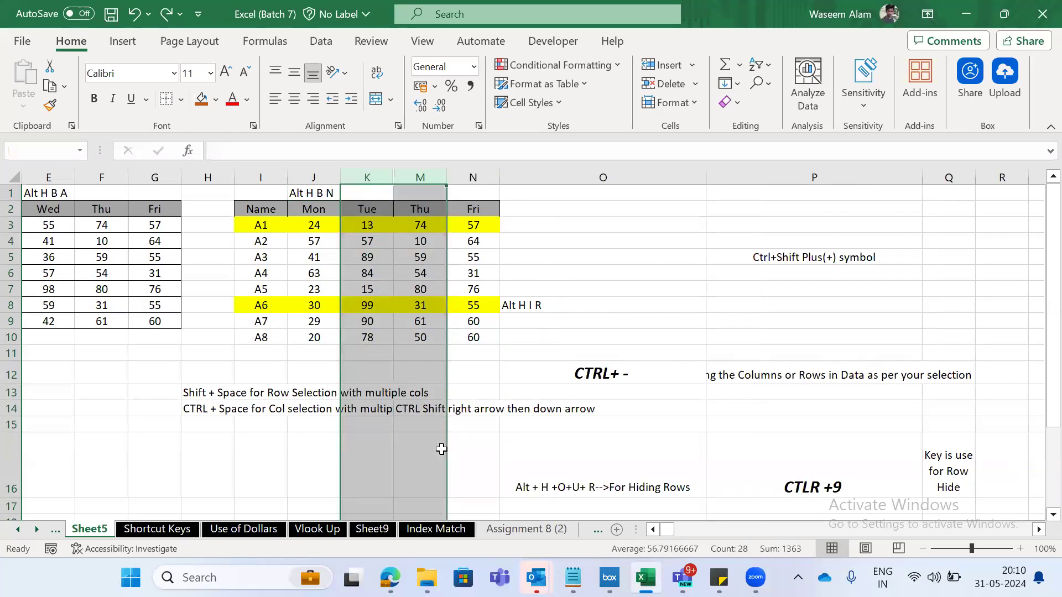
pyautogui.rightClick(442, 449)
pyautogui.press('u')
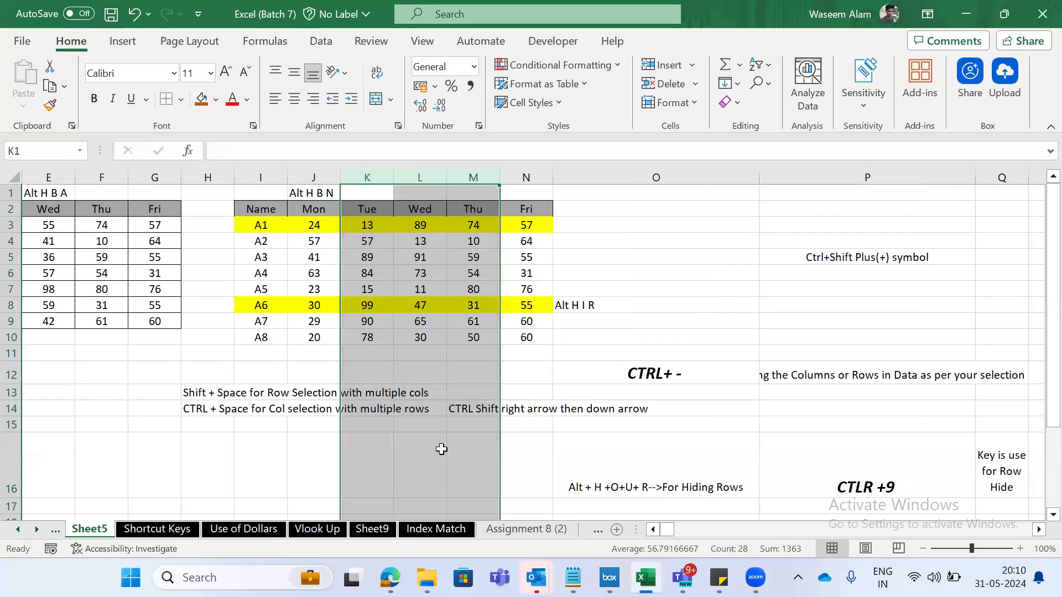
# - Select the entire highlighted A6 row, row 8, and hide it
pyautogui.press('Down')
pyautogui.press('Down')
pyautogui.press('Down')
pyautogui.press('Down')
pyautogui.press('Down')
pyautogui.press('Down')
pyautogui.press('Down')
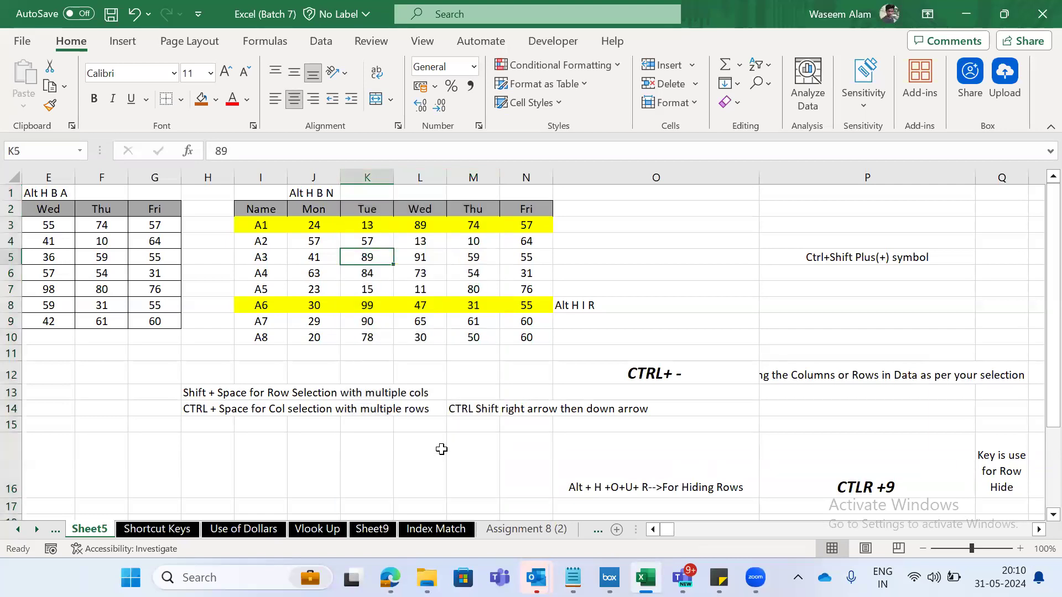
pyautogui.hotkey('shift', 'space')
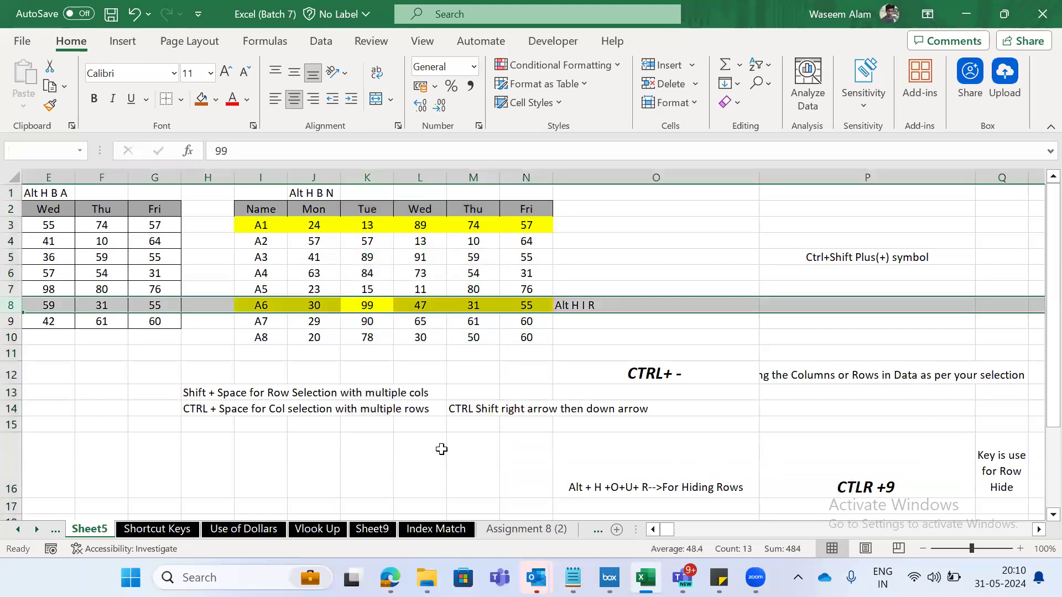
pyautogui.hotkey('ctrl', '9')
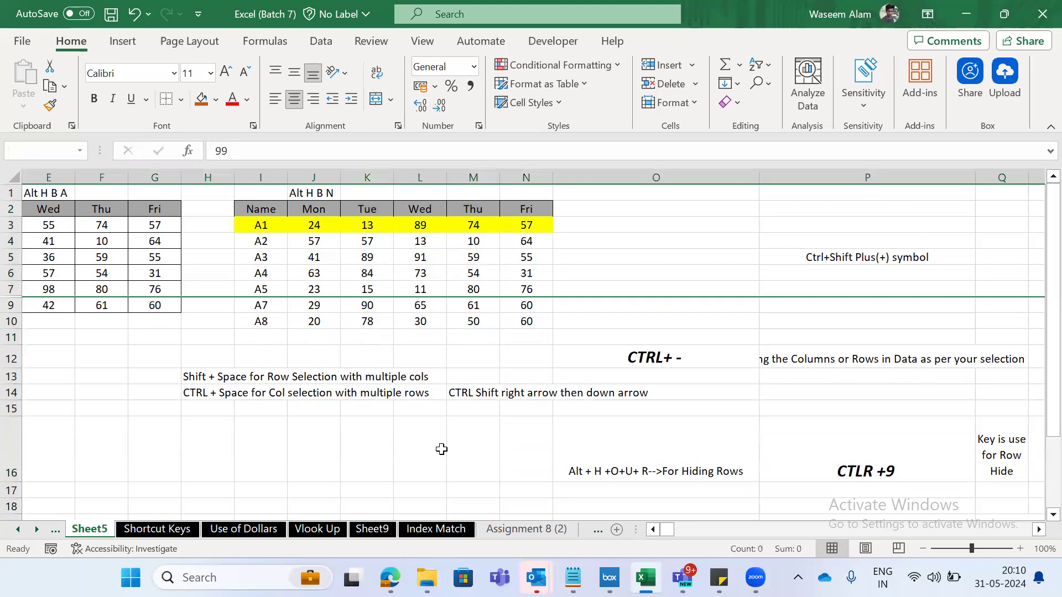
# - Select rows 7 through 9 and unhide row 8 between them
pyautogui.hotkey('shift', 'Down')
pyautogui.press('Down')
pyautogui.hotkey('shift', 'space')
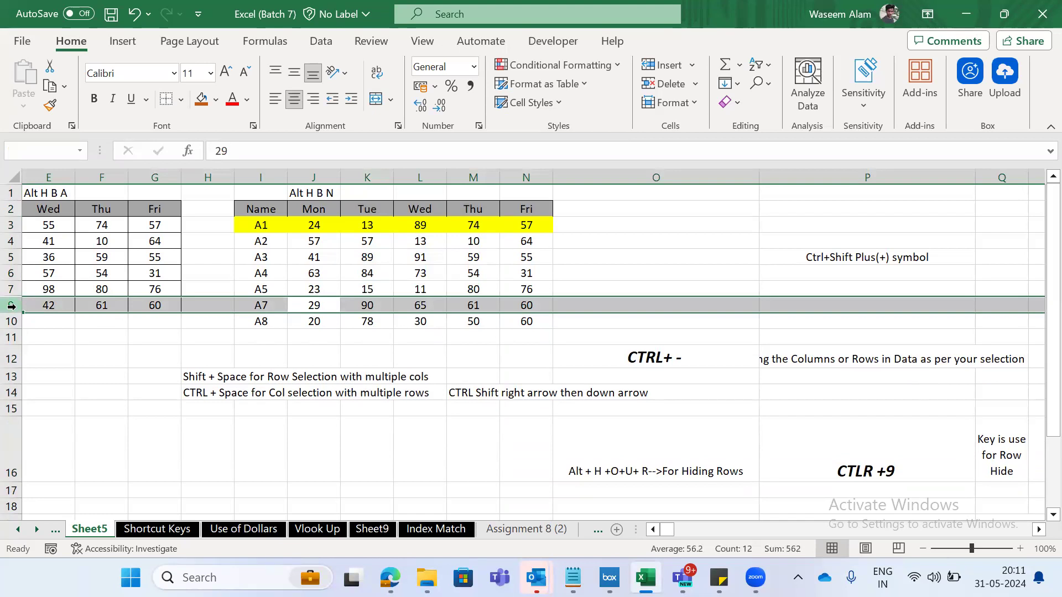
pyautogui.hotkey('shift', 'Up')
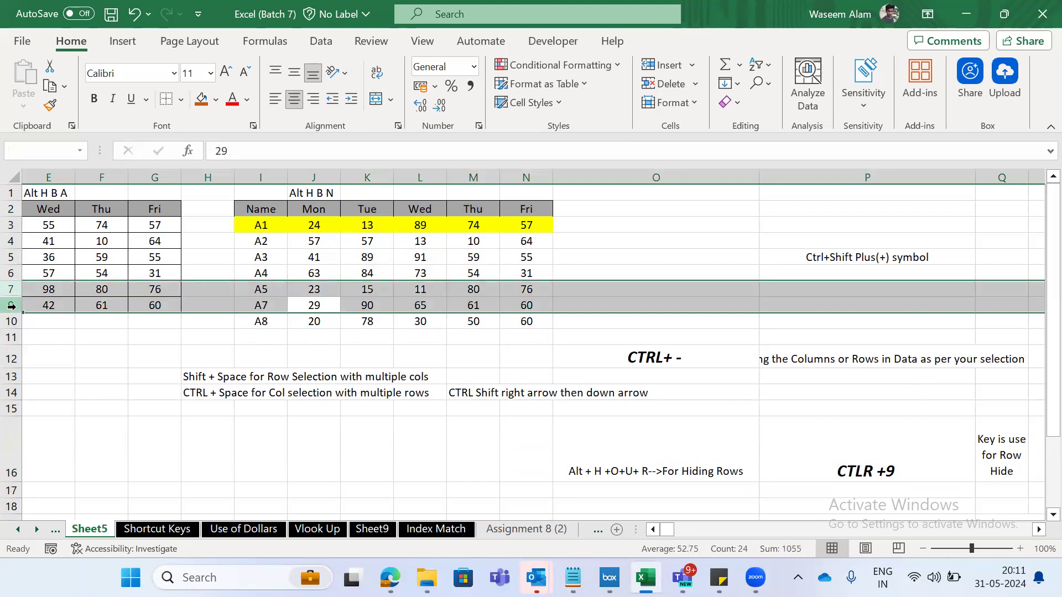
pyautogui.rightClick(11, 306)
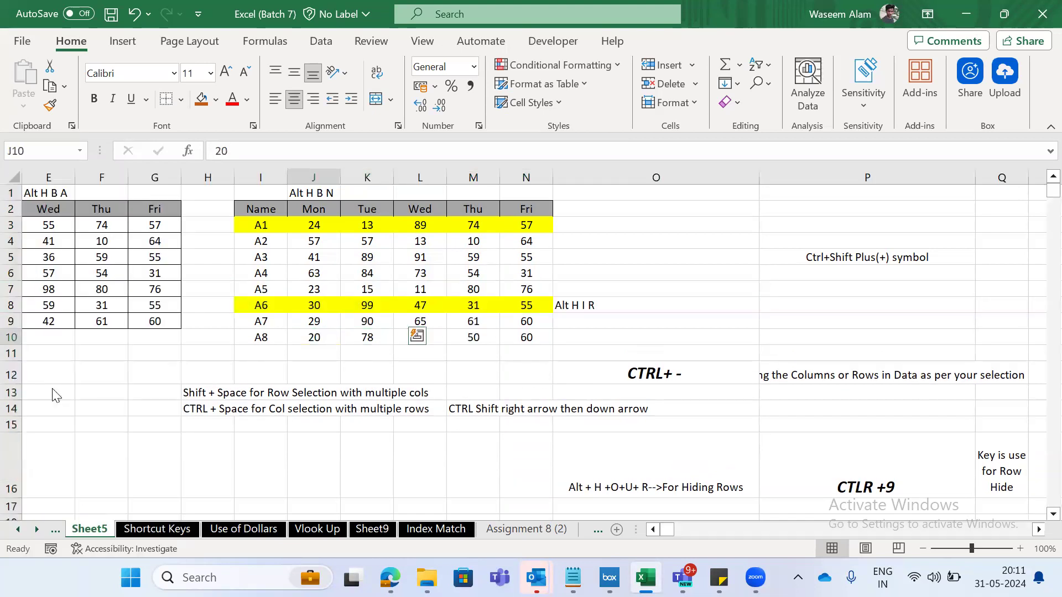
# - Review the custom shortcuts on the Shortcut Keys sheet, from the hiding entries down to the AutoSum entry in row 22
pyautogui.hotkey('ctrl', 'pagedown')
pyautogui.hotkey('ctrl', 'pageup')
pyautogui.press('Up')
pyautogui.press('Up')
pyautogui.press('Up')
pyautogui.press('Up')
pyautogui.press('Up')
pyautogui.press('Up')
pyautogui.press('Up')
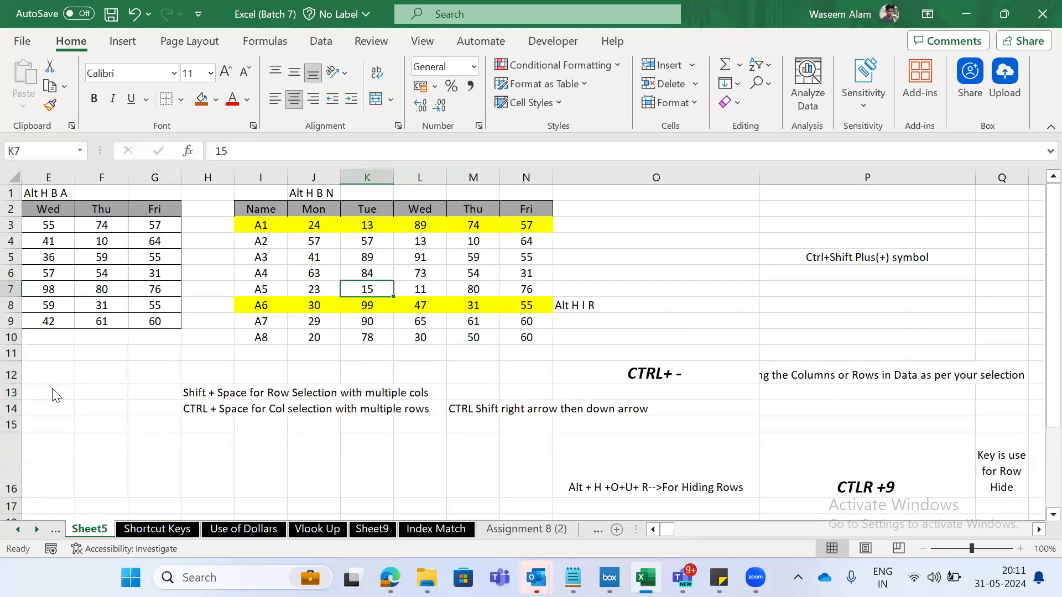
pyautogui.hotkey('ctrl', 'pagedown')
pyautogui.press('Down')
pyautogui.press('Down')
pyautogui.press('Down')
pyautogui.press('Down')
pyautogui.press('Down')
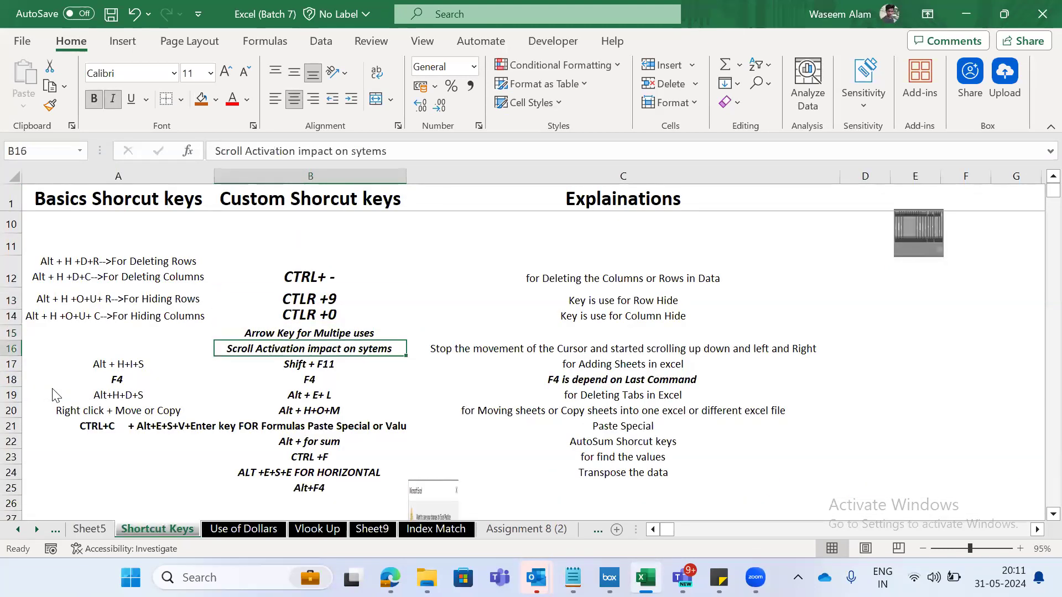
pyautogui.press('Down')
pyautogui.press('Down')
pyautogui.press('Down')
pyautogui.press('Down')
pyautogui.press('Down')
pyautogui.press('Down')
pyautogui.press('Down')
pyautogui.press('Down')
pyautogui.press('Down')
pyautogui.press('Down')
pyautogui.press('Down')
pyautogui.press('Down')
pyautogui.press('Down')
pyautogui.press('Down')
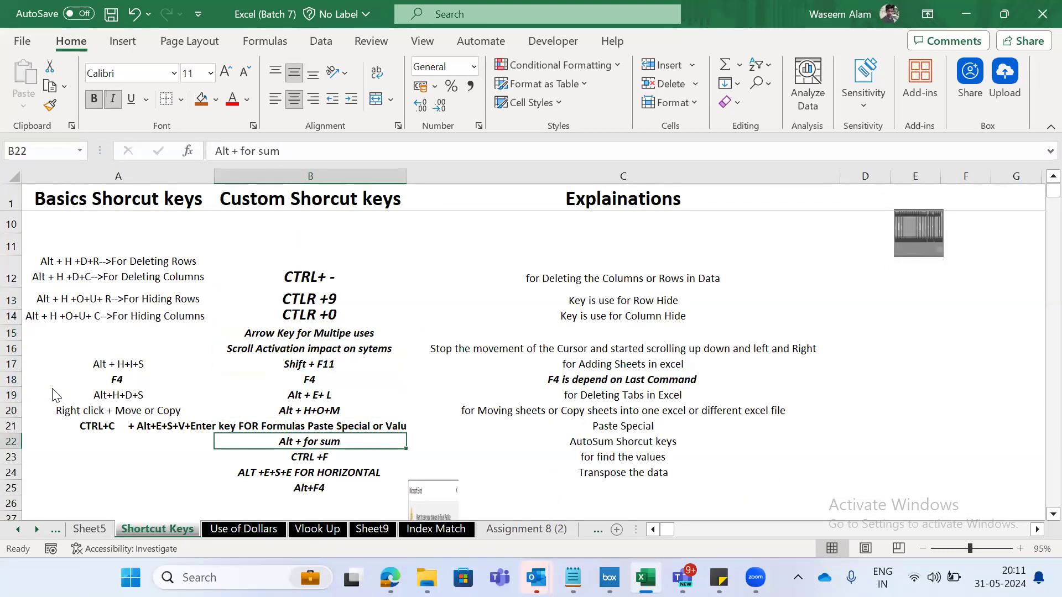
# - Read through the basic and custom shortcuts leading to the sheet-adding entry in row 17
pyautogui.press('Up')
pyautogui.press('Up')
pyautogui.press('Up')
pyautogui.press('Up')
pyautogui.press('Up')
pyautogui.press('Up')
pyautogui.press('Up')
pyautogui.press('Up')
pyautogui.press('Up')
pyautogui.press('Up')
pyautogui.press('Up')
pyautogui.press('Up')
pyautogui.press('Left')
pyautogui.press('Up')
pyautogui.press('Up')
pyautogui.press('Up')
pyautogui.press('Up')
pyautogui.press('Up')
pyautogui.press('Up')
pyautogui.press('Up')
pyautogui.press('Up')
pyautogui.press('Down')
pyautogui.press('Down')
pyautogui.press('Down')
pyautogui.press('Right')
pyautogui.press('Left')
pyautogui.press('Down')
pyautogui.press('Right')
pyautogui.press('Up')
pyautogui.press('Down')
pyautogui.press('Left')
pyautogui.press('Right')
# - Compare the basic shortcut, custom shortcut and explanation for adding sheets across row 17
pyautogui.press('Right')
pyautogui.press('Left')
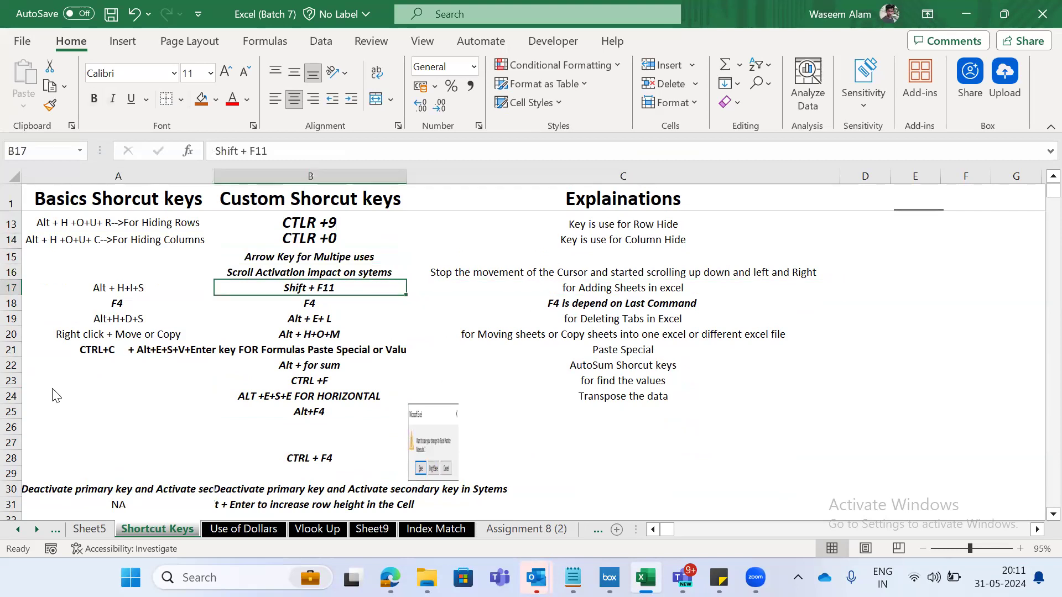
pyautogui.press('Right')
pyautogui.press('Left')
pyautogui.press('Left')
pyautogui.press('Right')
pyautogui.press('Right')
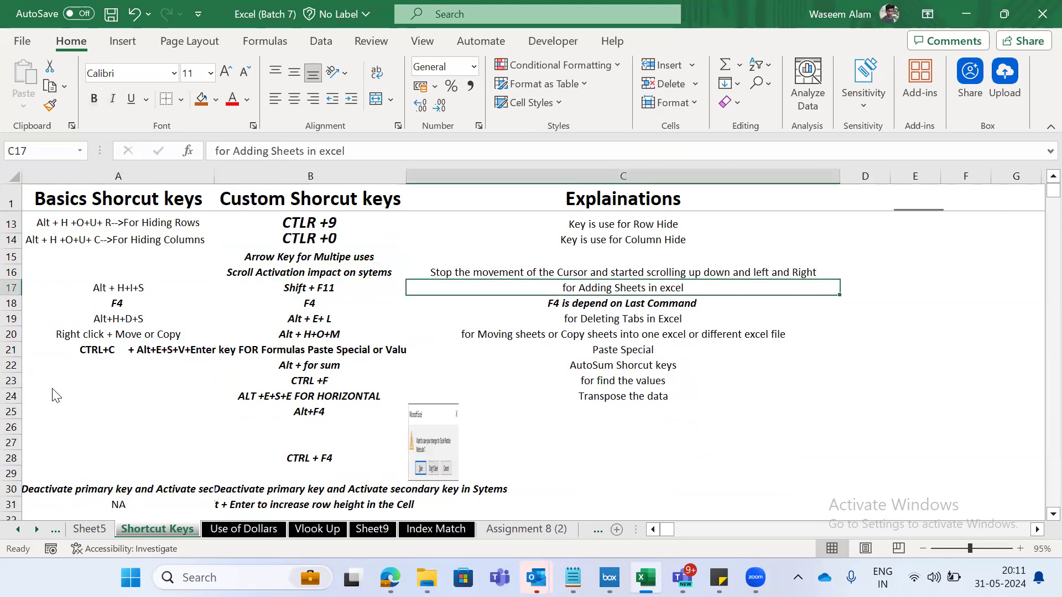
pyautogui.press('Left')
pyautogui.press('Left')
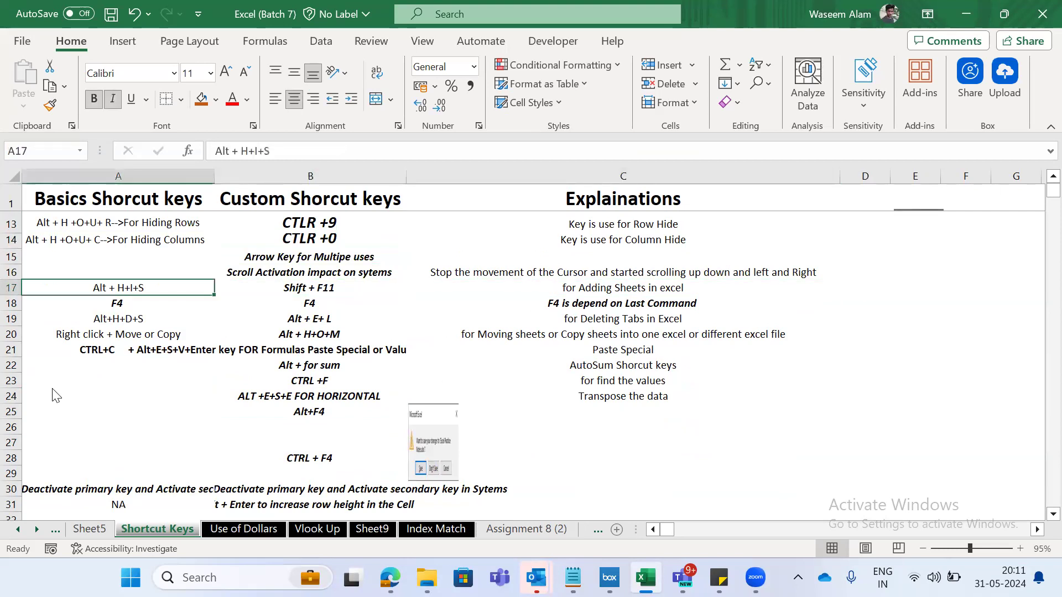
pyautogui.hotkey('shift', 'Right')
pyautogui.press('Right')
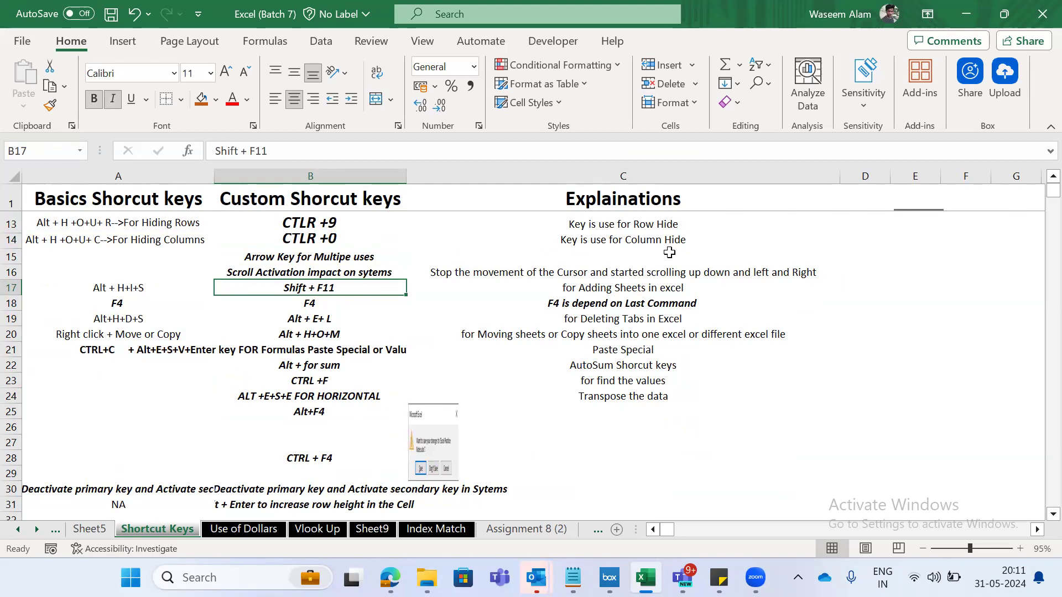
pyautogui.press('Right')
pyautogui.press('Left')
pyautogui.hotkey('ctrl', 'n')
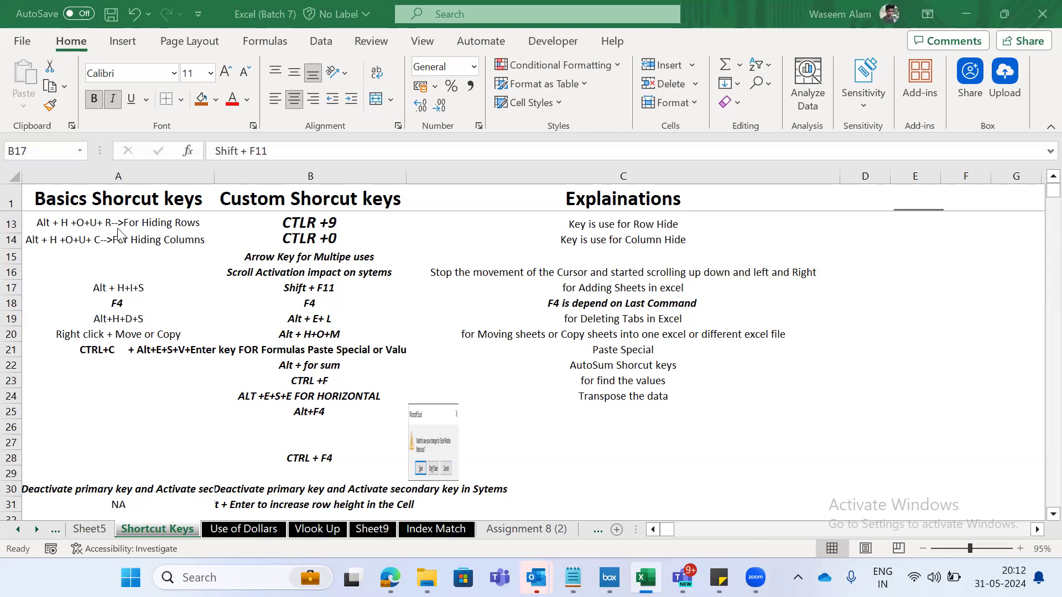
# - Return to the start of the shortcut list and select the first four basic and custom entries in A2:B5
pyautogui.click(154, 240)
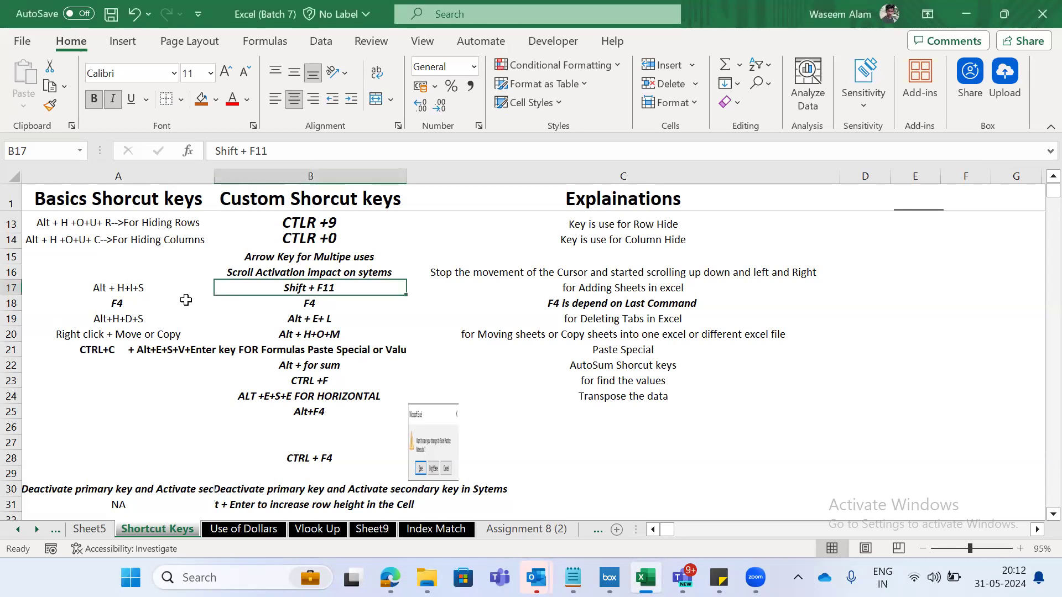
pyautogui.click(135, 222)
pyautogui.hotkey('ctrl', 'Up')
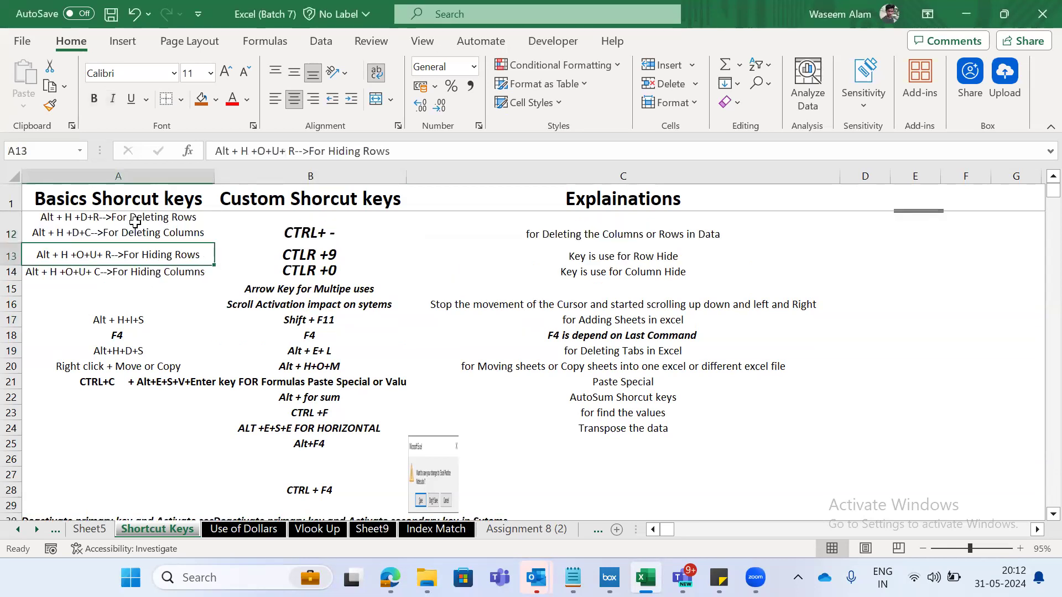
pyautogui.hotkey('ctrl', 'Up')
pyautogui.hotkey('ctrl', 'Up')
pyautogui.press('Down')
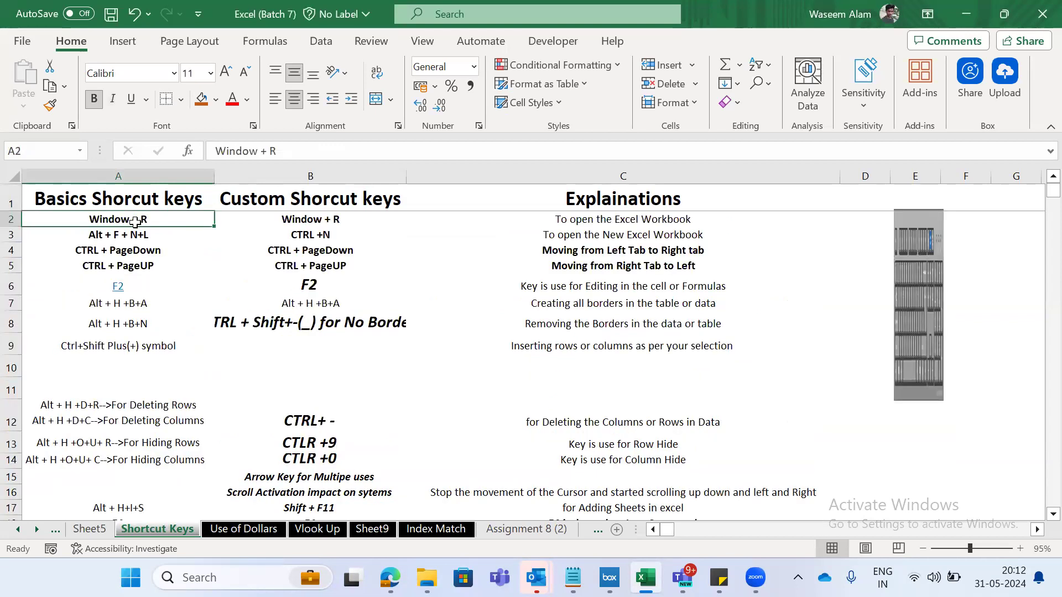
pyautogui.hotkey('shift', 'Down')
pyautogui.hotkey('shift', 'Right')
pyautogui.hotkey('shift', 'Down')
pyautogui.hotkey('shift', 'Down')
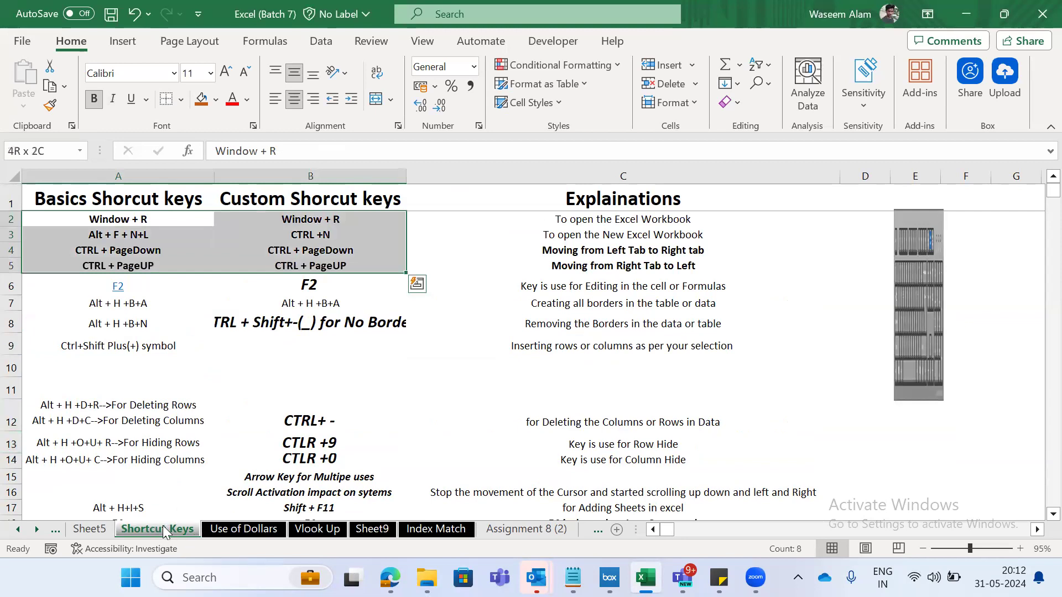
# - Select the two Window + R entries in A2:B2, followed by the entire Basics Shorcut keys column A
pyautogui.press('Left')
pyautogui.press('Right')
pyautogui.hotkey('shift', 'Left')
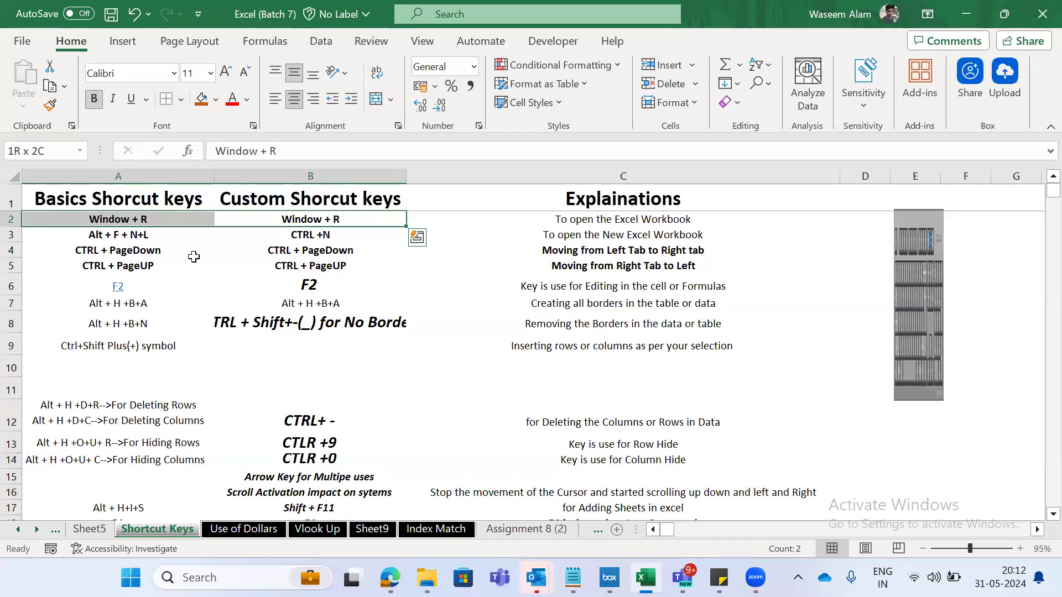
pyautogui.hotkey('shift', 'Left')
pyautogui.press('Down')
pyautogui.hotkey('ctrl', 'space')
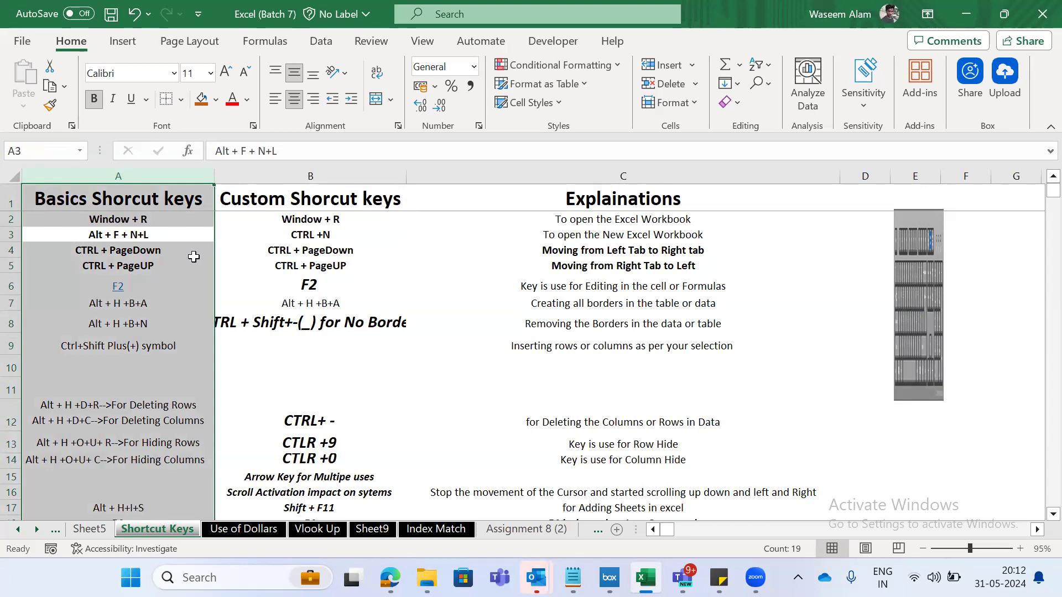
# - Look down the Basics Shorcut keys column past the sheet-adding entry in row 17 and return to cell A2
pyautogui.click(119, 221)
pyautogui.hotkey('ctrl', 'Down')
pyautogui.hotkey('ctrl', 'Down')
pyautogui.hotkey('ctrl', 'Down')
pyautogui.press('Down')
pyautogui.press('Down')
pyautogui.press('Down')
pyautogui.press('Down')
pyautogui.press('Down')
pyautogui.press('Down')
pyautogui.press('Down')
pyautogui.press('Down')
pyautogui.press('Down')
pyautogui.press('Down')
pyautogui.press('Down')
pyautogui.press('Down')
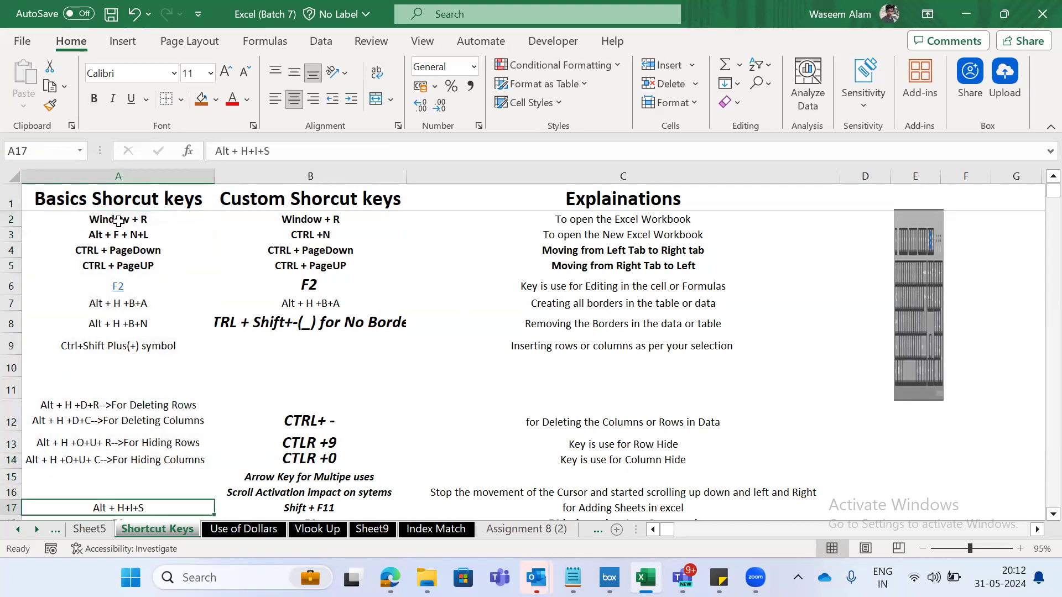
pyautogui.press('Down')
pyautogui.press('Down')
pyautogui.press('Up')
pyautogui.press('Up')
pyautogui.press('Up')
pyautogui.press('Up')
pyautogui.press('Up')
pyautogui.press('Up')
pyautogui.press('Up')
pyautogui.press('Up')
pyautogui.press('Up')
pyautogui.press('Up')
pyautogui.press('Up')
pyautogui.press('Up')
pyautogui.press('Up')
pyautogui.press('Up')
pyautogui.press('Up')
pyautogui.press('Up')
pyautogui.press('Up')
pyautogui.hotkey('ctrl', 'Up')
pyautogui.hotkey('ctrl', 'Up')
pyautogui.press('Down')
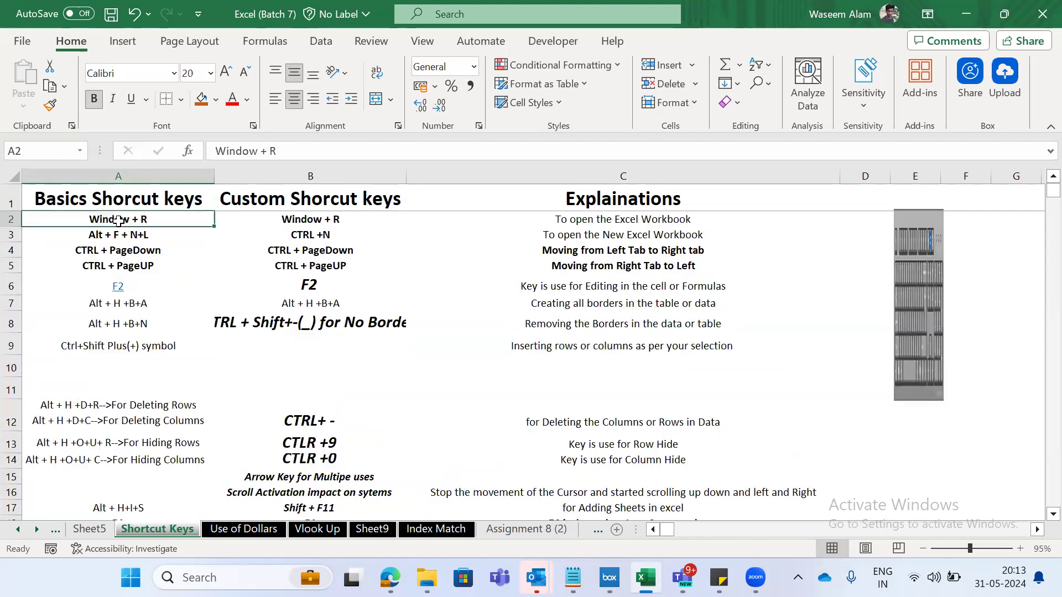
# - Select the Basics Shorcut keys entries from Window + R in A2 down to A11
pyautogui.hotkey('shift', 'Down')
pyautogui.hotkey('shift', 'Down')
pyautogui.hotkey('shift', 'Down')
pyautogui.hotkey('shift', 'Down')
pyautogui.hotkey('shift', 'Down')
pyautogui.hotkey('shift', 'Down')
pyautogui.hotkey('shift', 'Down')
pyautogui.hotkey('shift', 'Down')
pyautogui.hotkey('shift', 'Down')
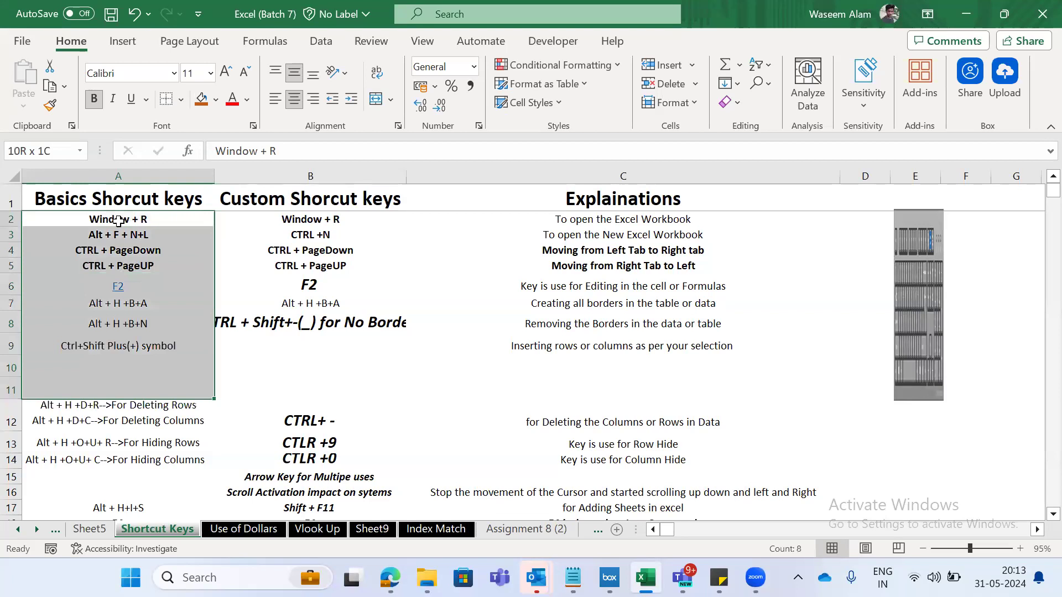
# - Look further down the Basics Shorcut keys column and return to the empty cell A11
pyautogui.press('Down')
pyautogui.press('Down')
pyautogui.press('Down')
pyautogui.press('Down')
pyautogui.press('Down')
pyautogui.press('Down')
pyautogui.press('Down')
pyautogui.press('Down')
pyautogui.press('Down')
pyautogui.press('Down')
pyautogui.press('Down')
pyautogui.press('Down')
pyautogui.press('Down')
pyautogui.press('Down')
pyautogui.press('Down')
pyautogui.press('Down')
pyautogui.press('Down')
pyautogui.press('Down')
pyautogui.press('Down')
pyautogui.press('Down')
pyautogui.press('Down')
pyautogui.press('Down')
pyautogui.press('Down')
pyautogui.press('Down')
pyautogui.press('Down')
pyautogui.press('Down')
pyautogui.press('Down')
pyautogui.press('Down')
pyautogui.press('Down')
pyautogui.press('Up')
pyautogui.press('Up')
pyautogui.press('Up')
pyautogui.press('Up')
pyautogui.press('Up')
pyautogui.press('Up')
pyautogui.press('Up')
pyautogui.press('Up')
pyautogui.press('Up')
pyautogui.press('Up')
pyautogui.press('Up')
pyautogui.press('Up')
pyautogui.press('Up')
pyautogui.press('Up')
pyautogui.press('Up')
pyautogui.press('Up')
pyautogui.press('Up')
pyautogui.press('Up')
pyautogui.press('Up')
pyautogui.press('Up')
pyautogui.scroll(1, 118, 222)
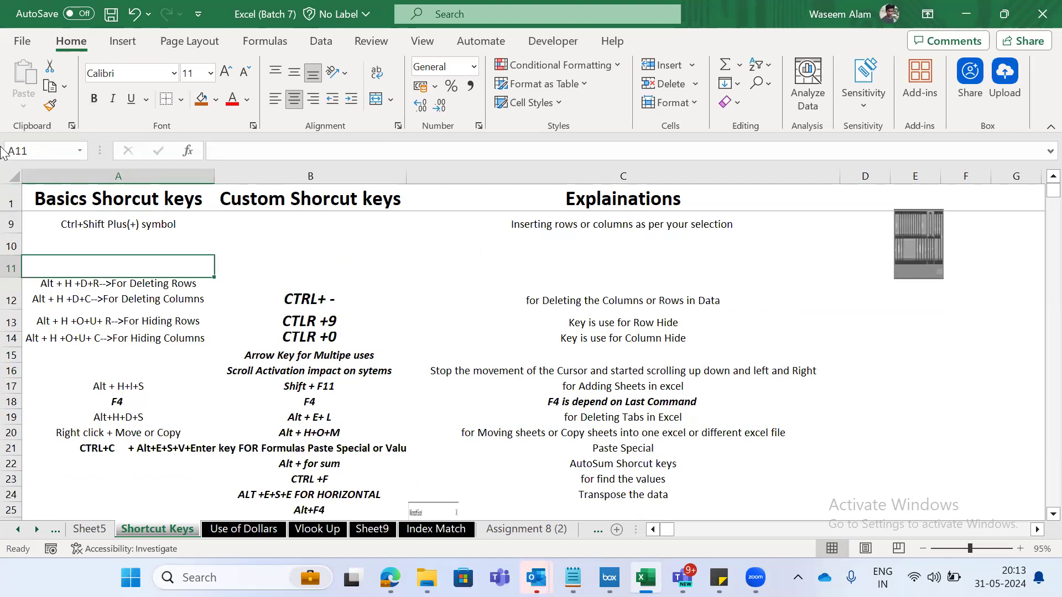
# - Move across row 11 through the custom shortcut and explanation columns and return to A11
pyautogui.press('Right')
pyautogui.press('Right')
pyautogui.press('Right')
pyautogui.press('Left')
pyautogui.press('Left')
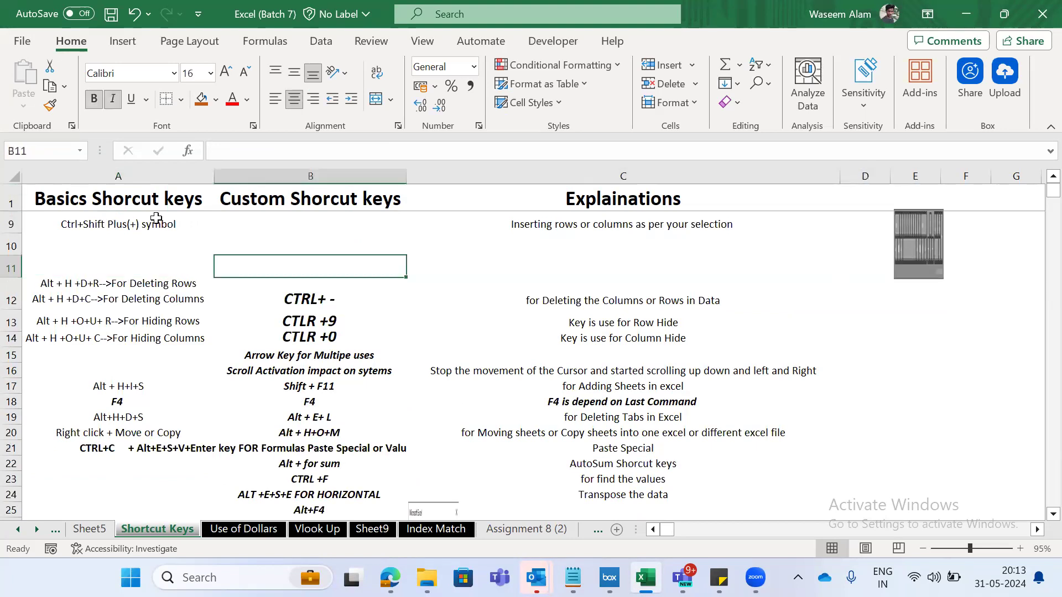
pyautogui.press('Left')
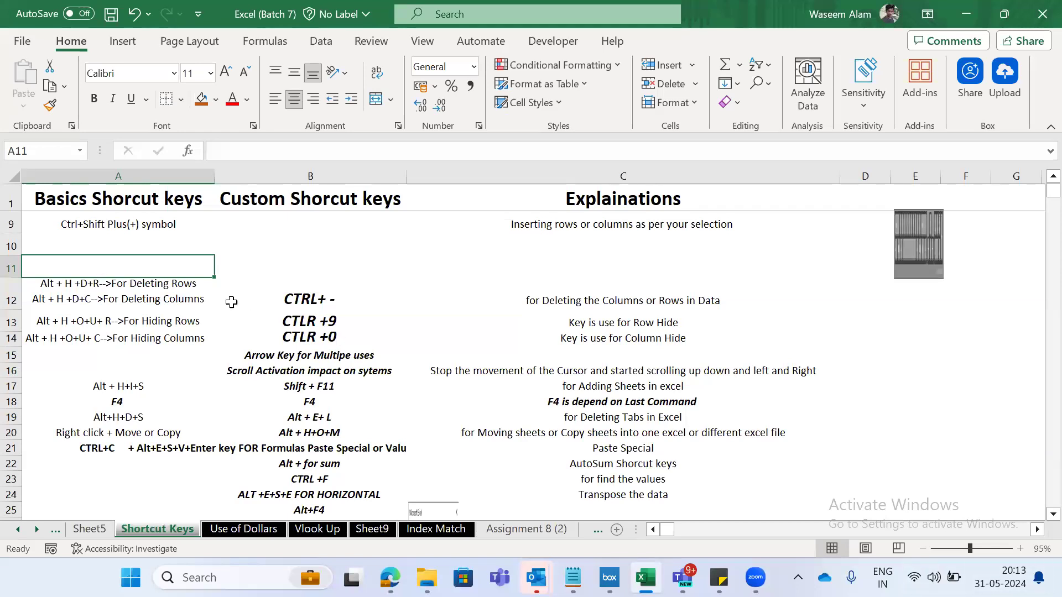
# - Select A11:A15, covering the basic shortcuts for deleting and hiding rows and columns
pyautogui.keyDown('shift'); pyautogui.click(207, 299); pyautogui.keyUp('shift')
pyautogui.hotkey('shift', 'Down')
pyautogui.hotkey('shift', 'Down')
pyautogui.hotkey('shift', 'Down')
pyautogui.hotkey('shift', 'Down')
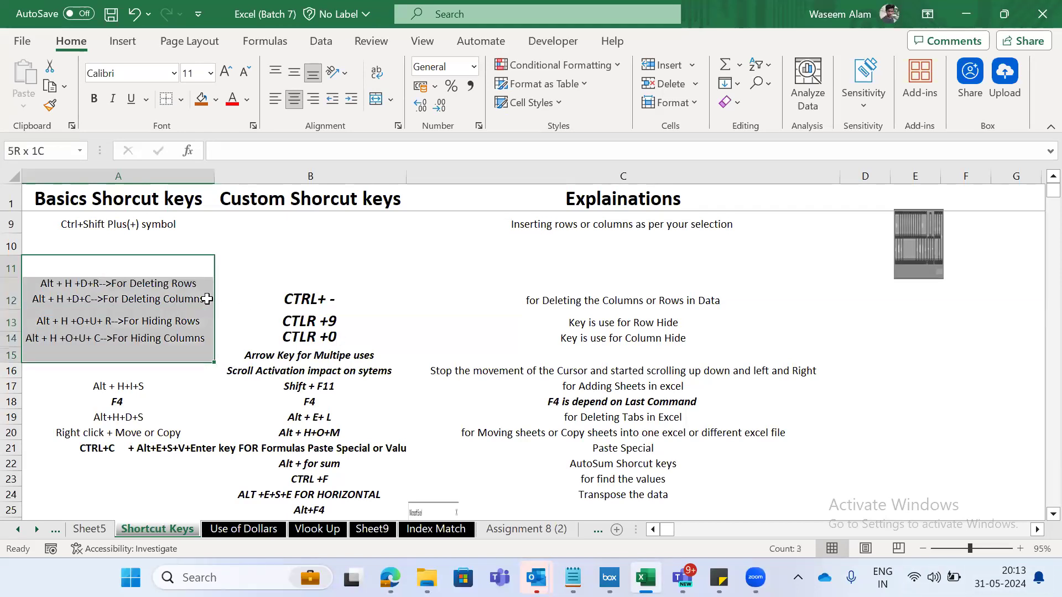
# - Look through the rest of the shortcut list down to row 41 and return to the Basics Shorcut keys heading in A1
pyautogui.press('Down')
pyautogui.press('Down')
pyautogui.press('Down')
pyautogui.press('Down')
pyautogui.press('Down')
pyautogui.press('Down')
pyautogui.press('Down')
pyautogui.press('Down')
pyautogui.press('Down')
pyautogui.press('Down')
pyautogui.press('Down')
pyautogui.press('Down')
pyautogui.press('Down')
pyautogui.press('Down')
pyautogui.press('Down')
pyautogui.press('Down')
pyautogui.press('Down')
pyautogui.press('Down')
pyautogui.press('Down')
pyautogui.press('Down')
pyautogui.press('Down')
pyautogui.press('Down')
pyautogui.press('Down')
pyautogui.press('Down')
pyautogui.press('Down')
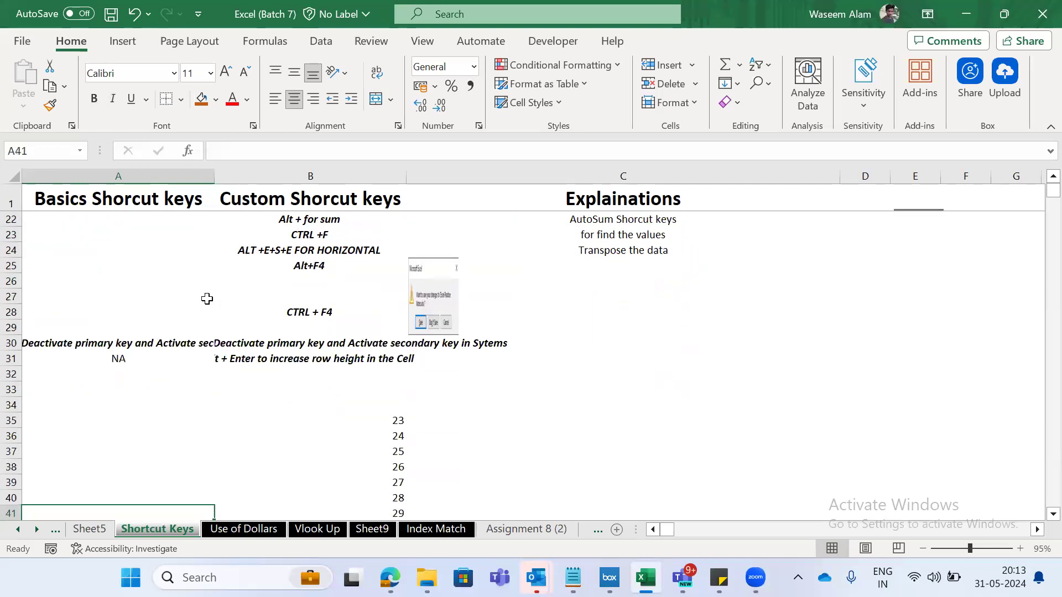
pyautogui.press('Up')
pyautogui.press('Up')
pyautogui.press('Up')
pyautogui.press('Up')
pyautogui.press('Up')
pyautogui.press('Up')
pyautogui.press('Up')
pyautogui.press('Up')
pyautogui.press('Up')
pyautogui.press('Up')
pyautogui.press('Up')
pyautogui.press('Up')
pyautogui.press('Up')
pyautogui.press('Up')
pyautogui.press('Up')
pyautogui.press('Up')
pyautogui.press('Up')
pyautogui.press('Up')
pyautogui.press('Up')
pyautogui.press('Up')
pyautogui.press('Up')
pyautogui.press('Up')
pyautogui.press('Up')
pyautogui.press('Up')
pyautogui.press('Up')
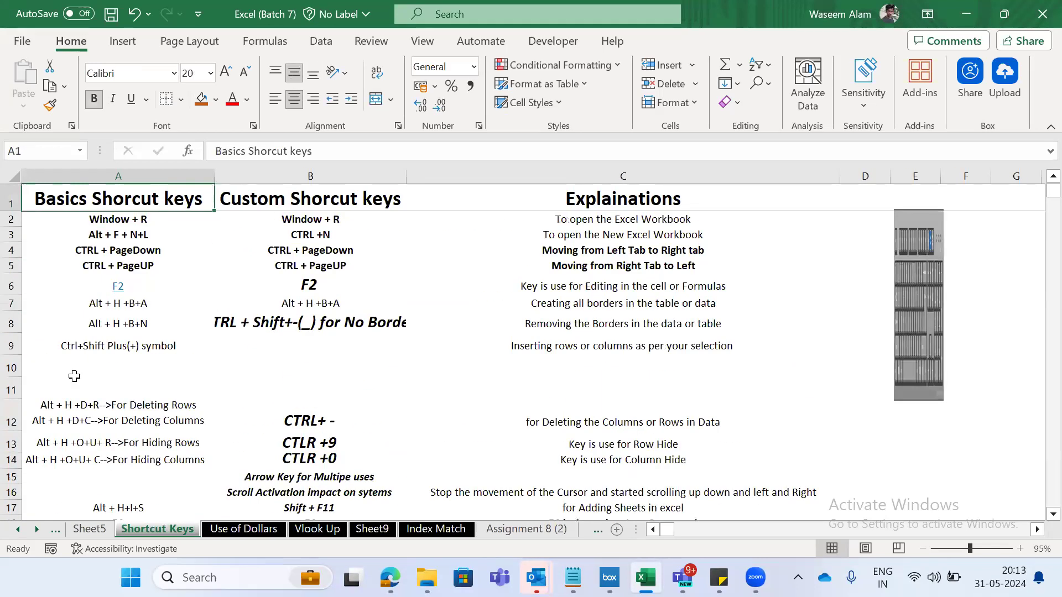
# - Try the listed Window + R shortcut, dismiss the Run dialog, and select its entry in A2
pyautogui.press('super+r')
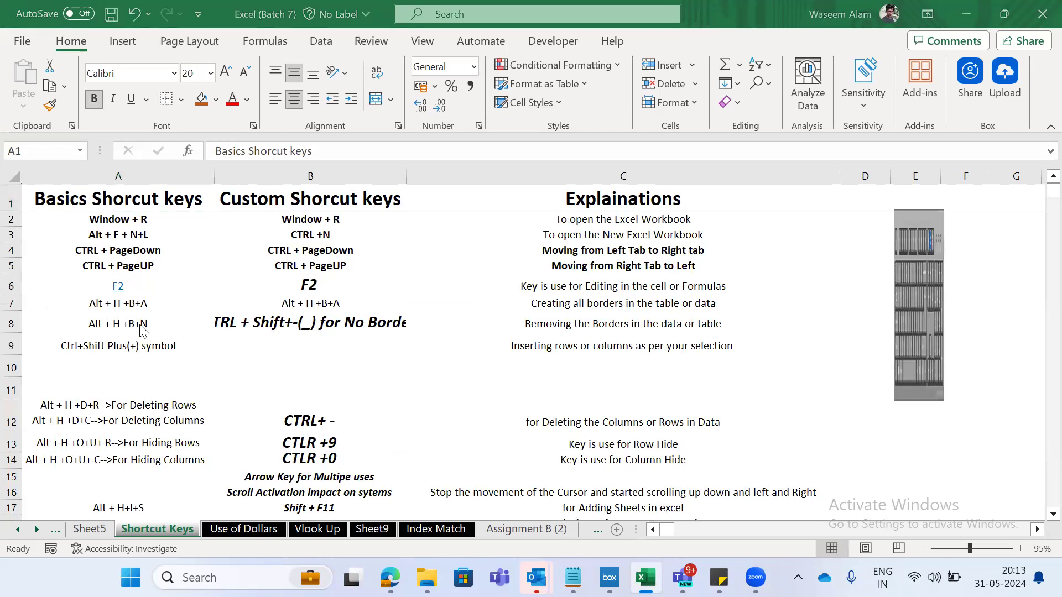
pyautogui.press('Escape')
pyautogui.press('Down')
pyautogui.press('Down')
pyautogui.press('Down')
pyautogui.press('Down')
pyautogui.press('Down')
pyautogui.press('Down')
pyautogui.press('Down')
pyautogui.press('Down')
pyautogui.press('Down')
pyautogui.press('Down')
pyautogui.press('Down')
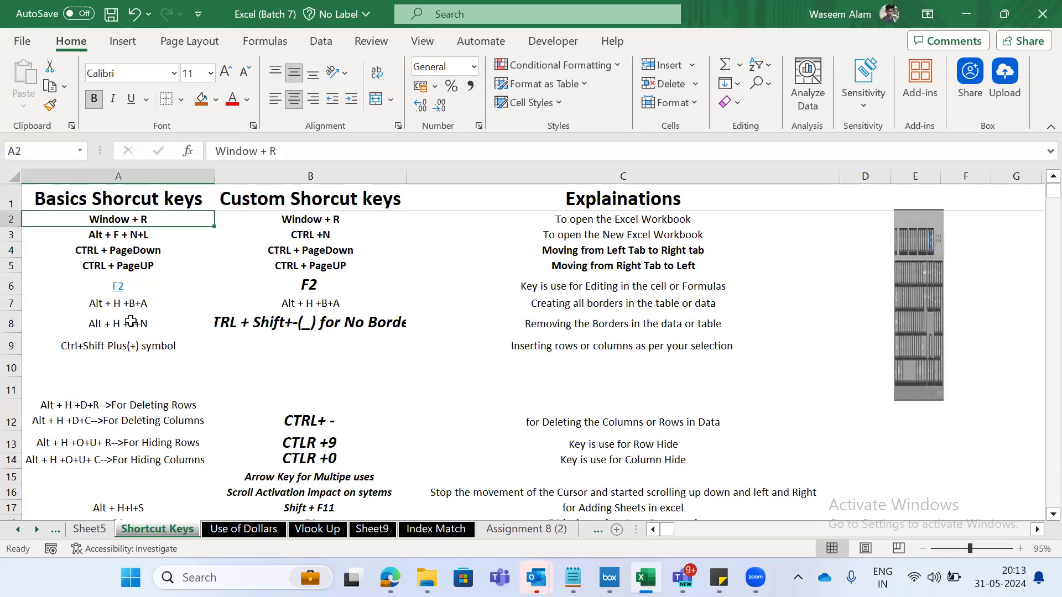
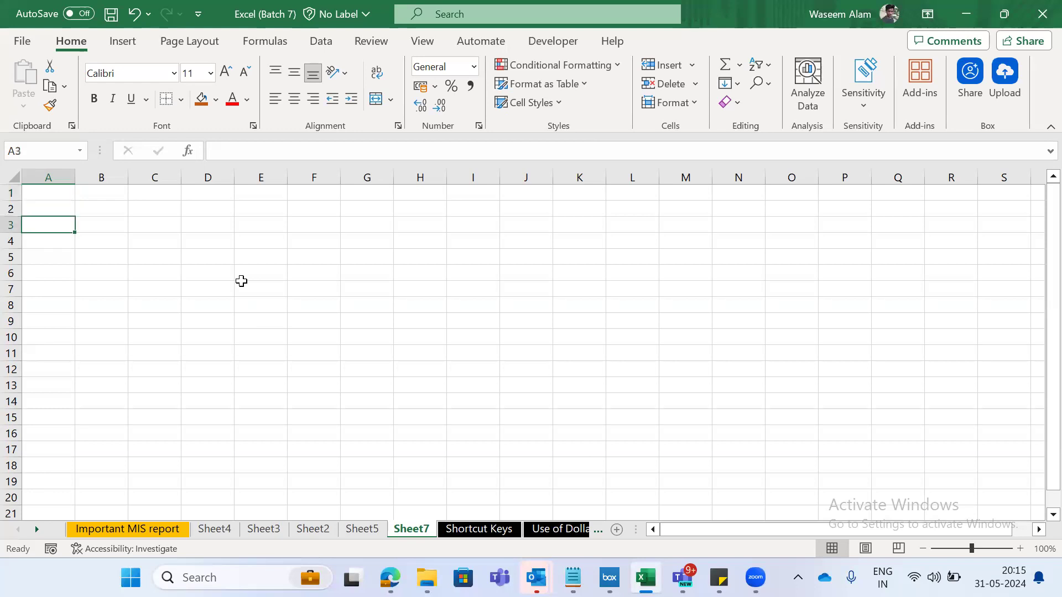
# - Enter "ALT H I S" in cell A3 of Sheet7 and move to B3
pyautogui.write('H I S')
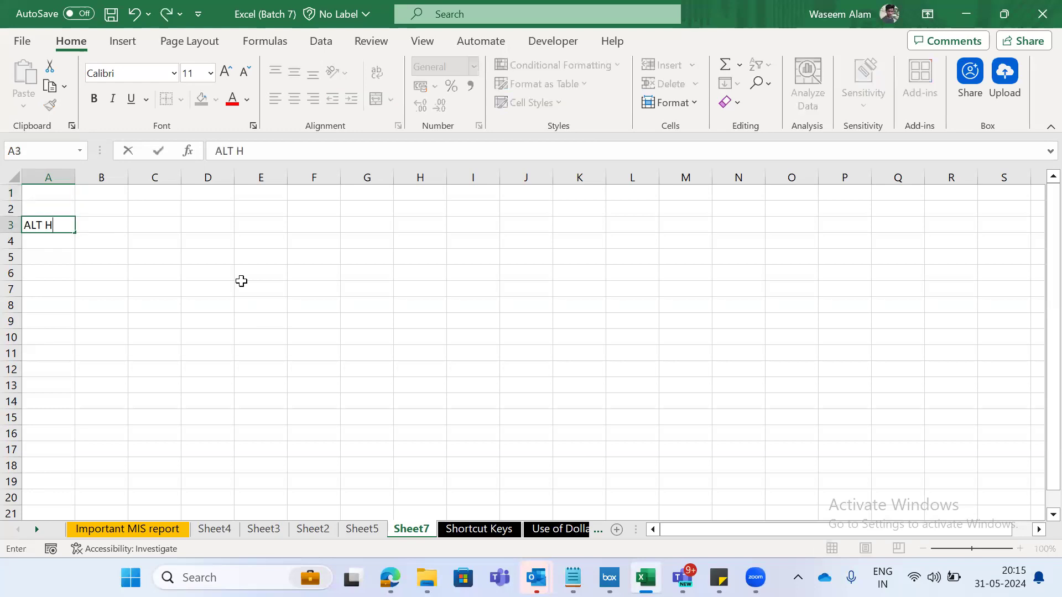
pyautogui.hotkey('ctrl', 'Return')
pyautogui.press('Right')
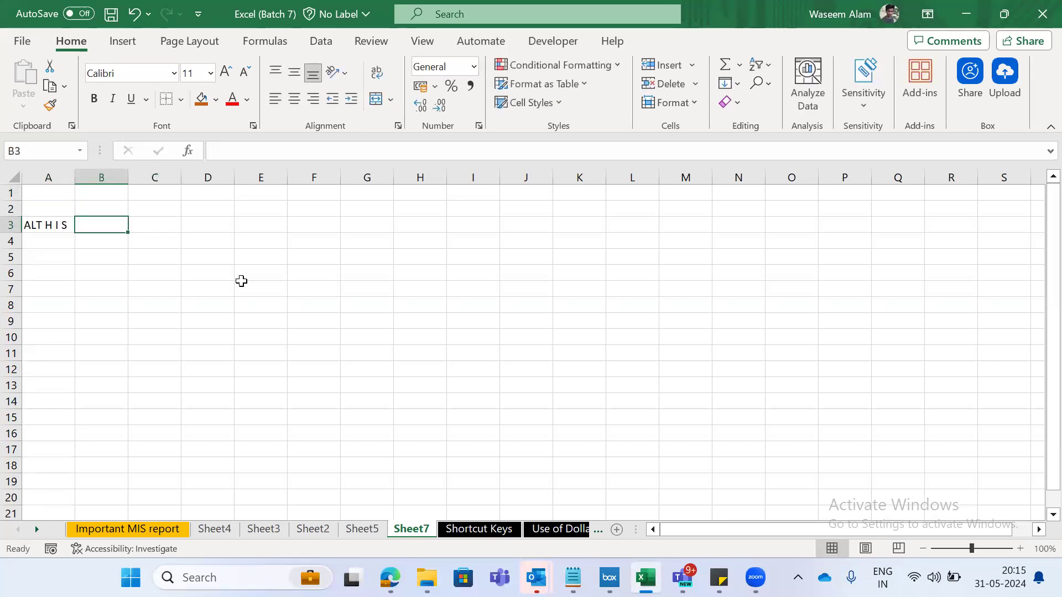
# - Insert three new blank worksheets one after another in front of Sheet7
pyautogui.press('alt')
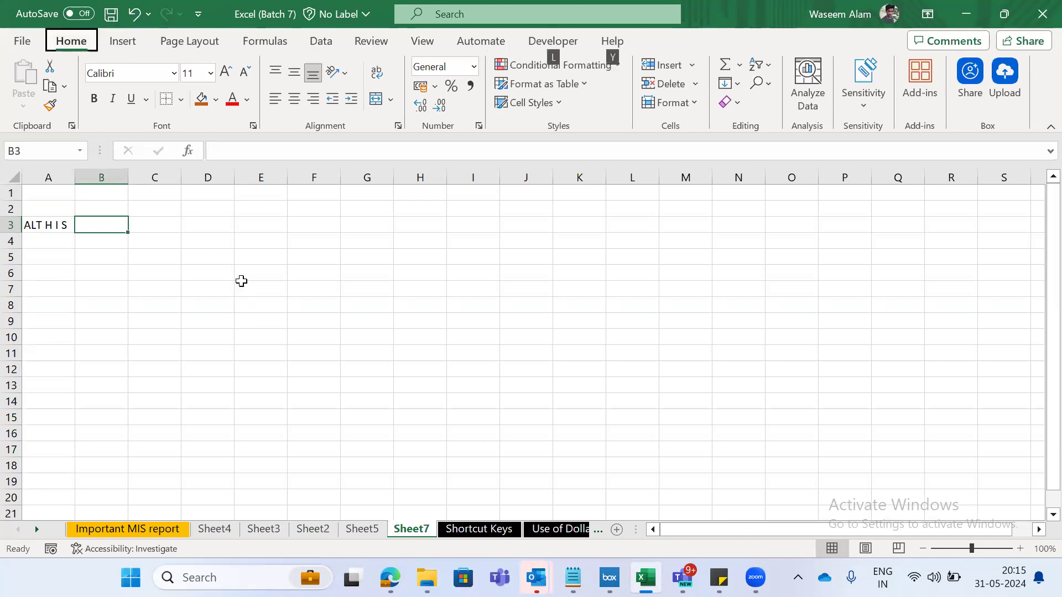
pyautogui.press('h')
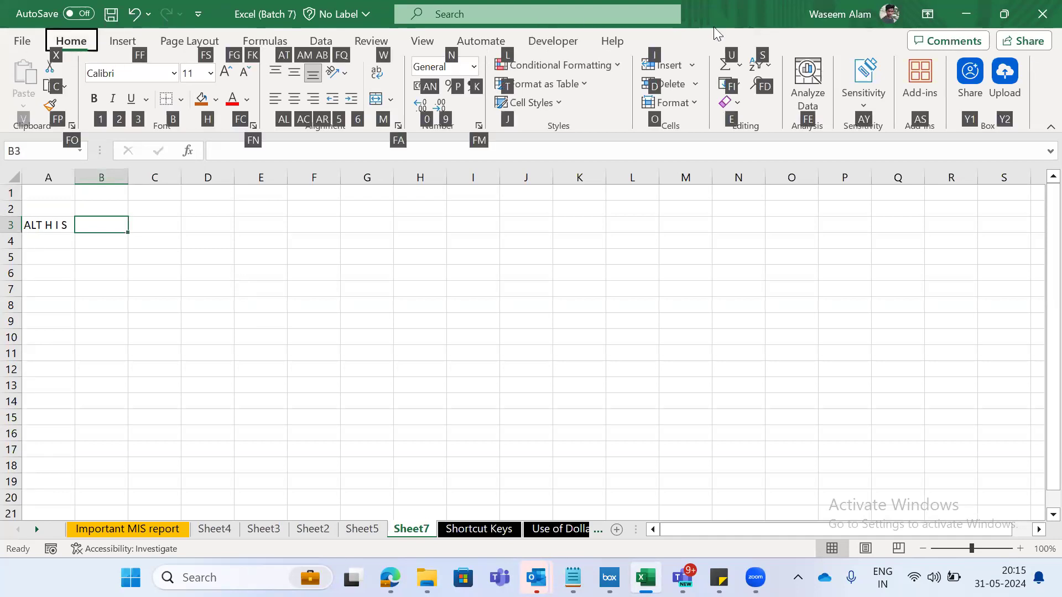
pyautogui.press('i')
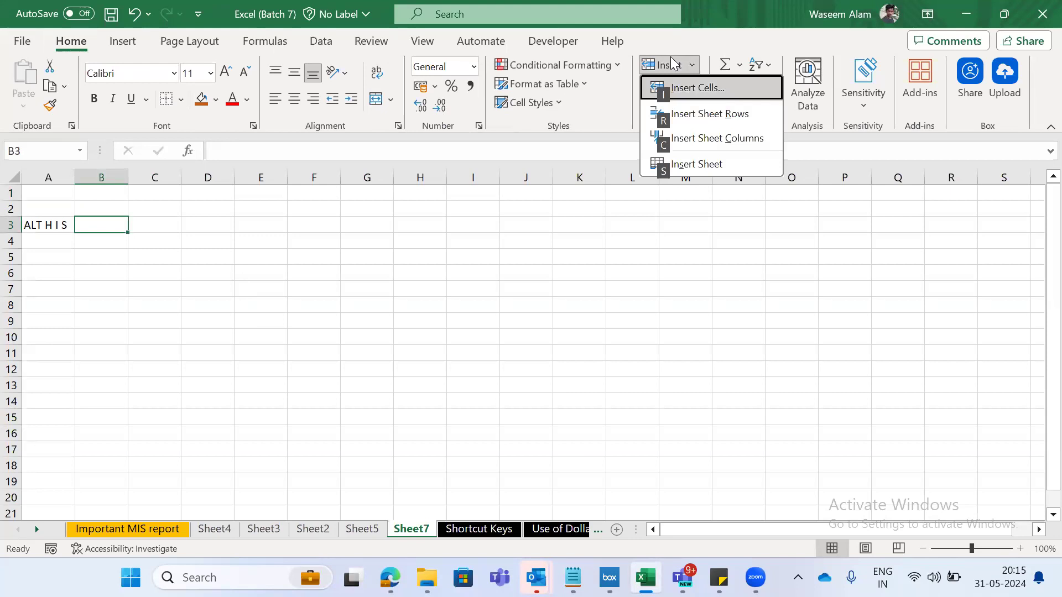
pyautogui.press('s')
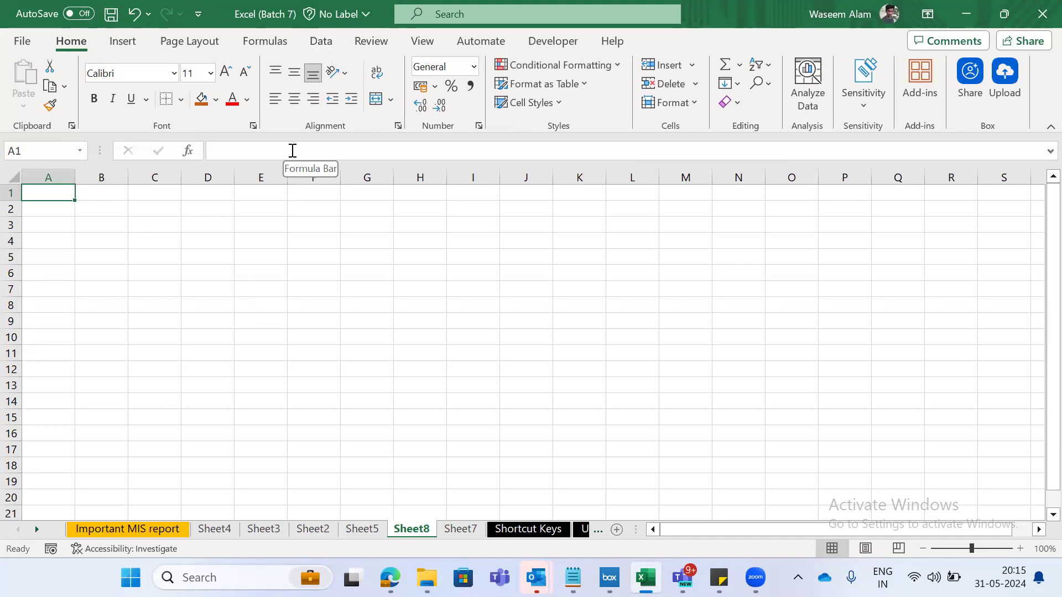
pyautogui.press('alt')
pyautogui.press('h')
pyautogui.press('i')
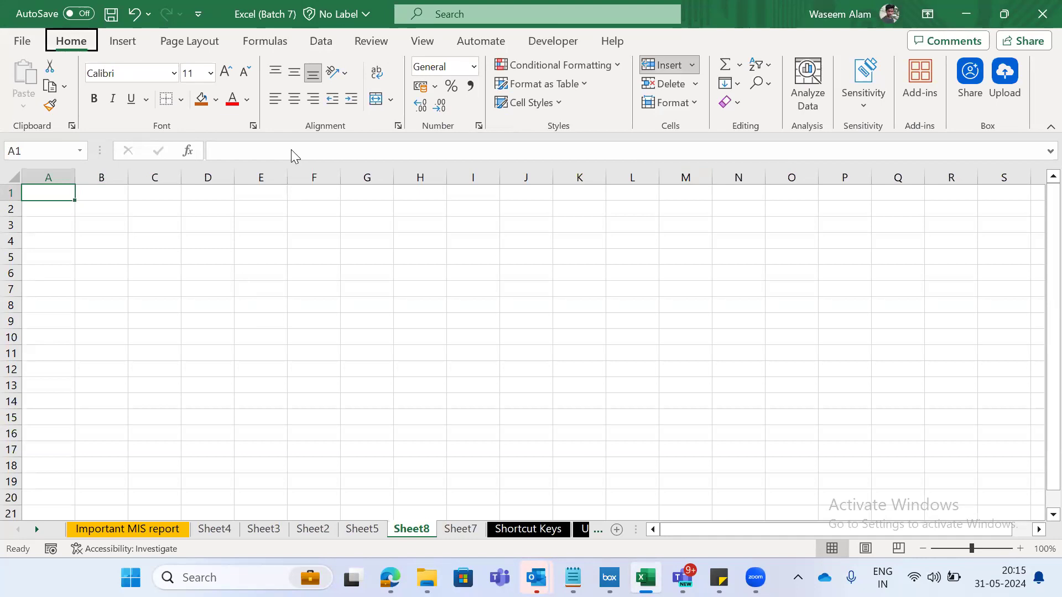
pyautogui.press('s')
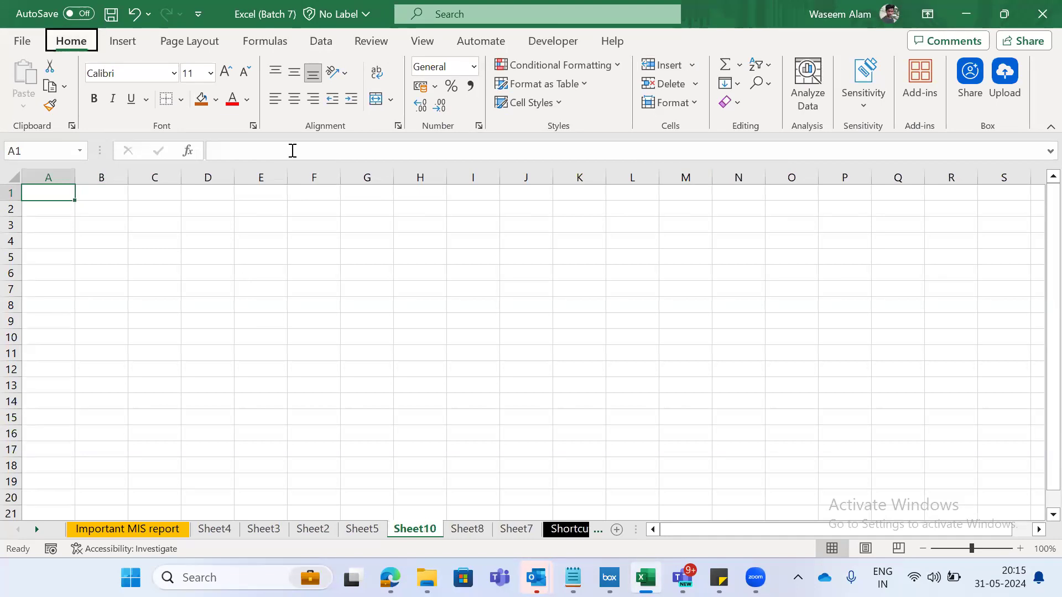
pyautogui.hotkey('shift', 'F11')
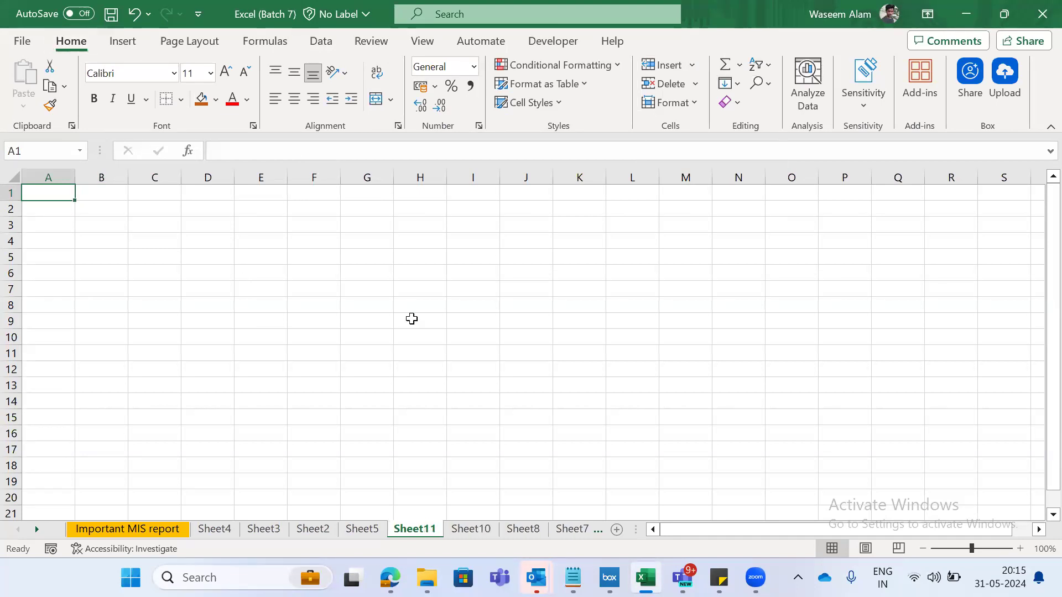
# - Return to the Shortcut Keys sheet and go over the row 17 entries for adding sheets, ending on A17
pyautogui.hotkey('ctrl', 'pagedown')
pyautogui.hotkey('ctrl', 'pageup')
pyautogui.hotkey('ctrl', 'pagedown')
pyautogui.hotkey('ctrl', 'pagedown')
pyautogui.hotkey('ctrl', 'pagedown')
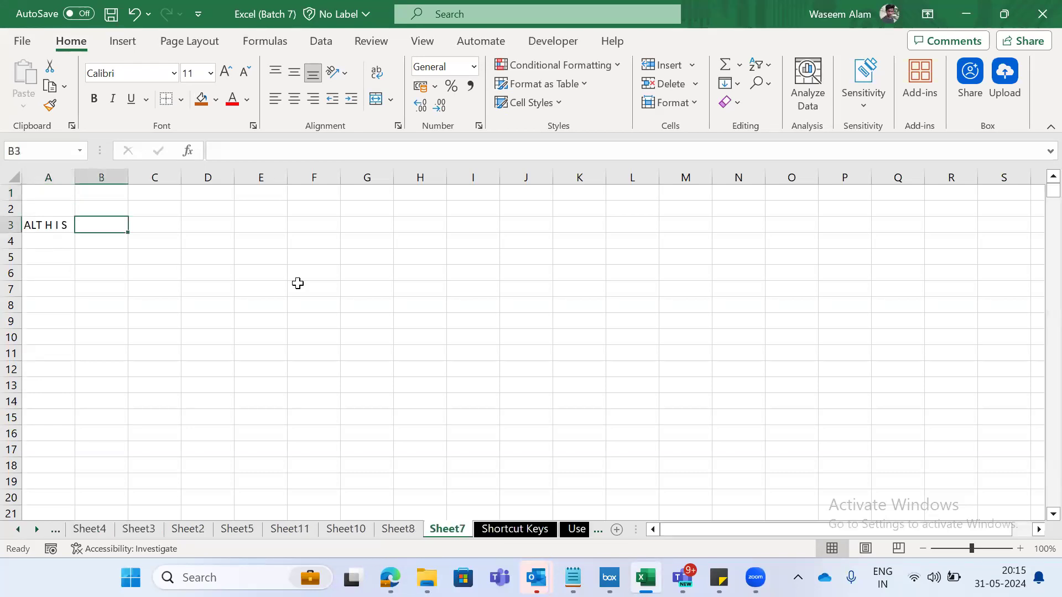
pyautogui.hotkey('ctrl', 'pagedown')
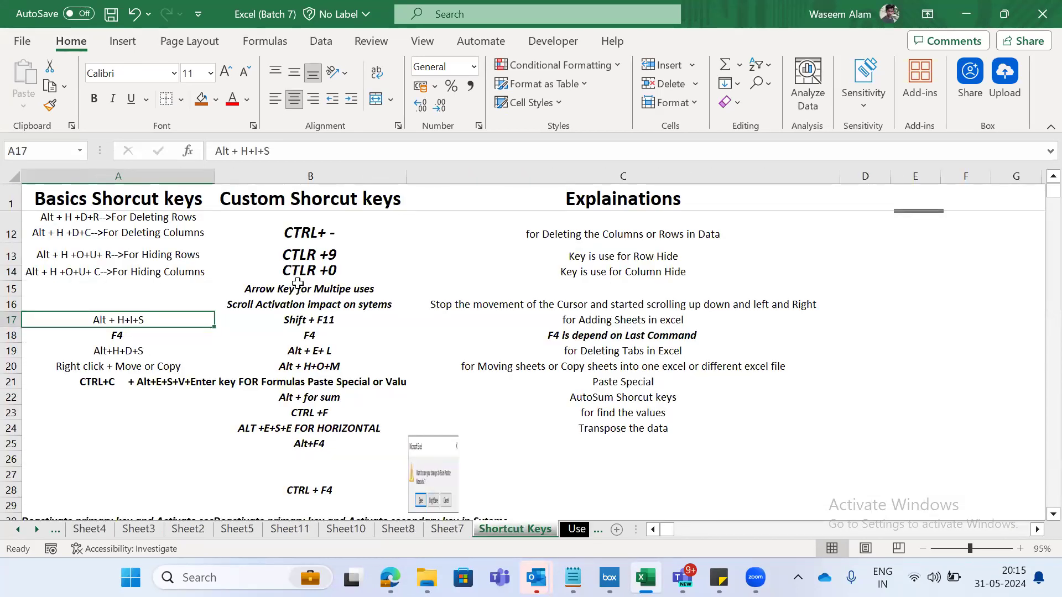
pyautogui.hotkey('shift', 'Right')
pyautogui.hotkey('shift', 'Right')
pyautogui.press('Right')
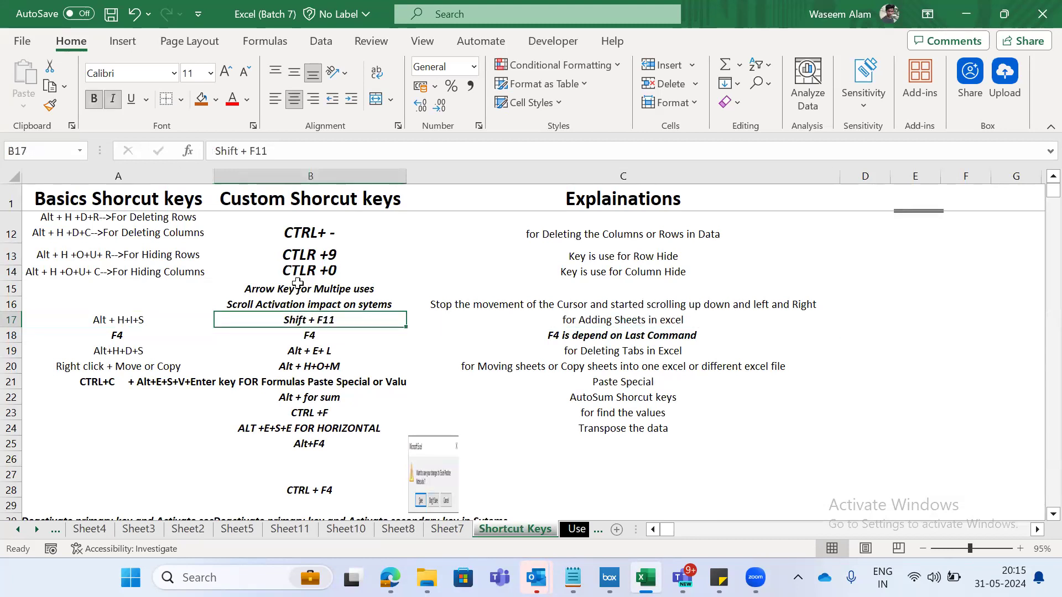
pyautogui.press('Left')
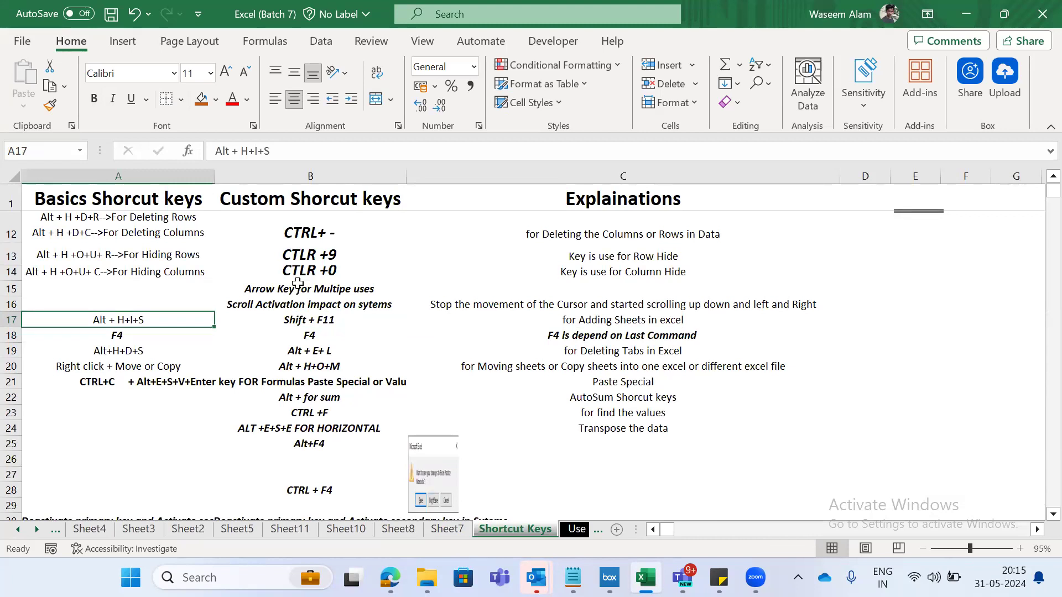
# - Insert a new worksheet in front of Shortcut Keys and switch back to the Shortcut Keys sheet
pyautogui.press('alt')
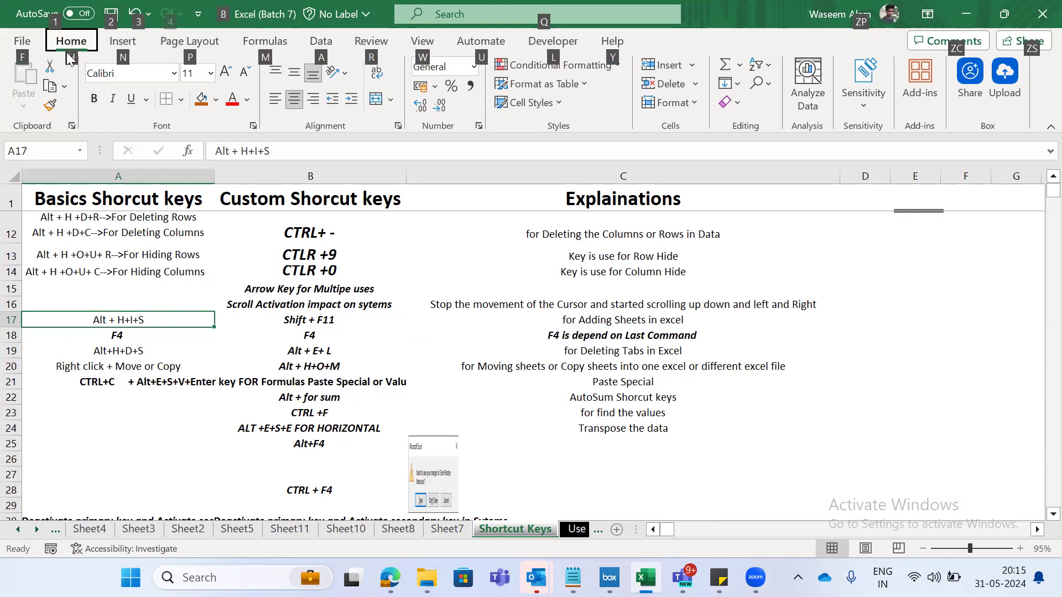
pyautogui.press('h')
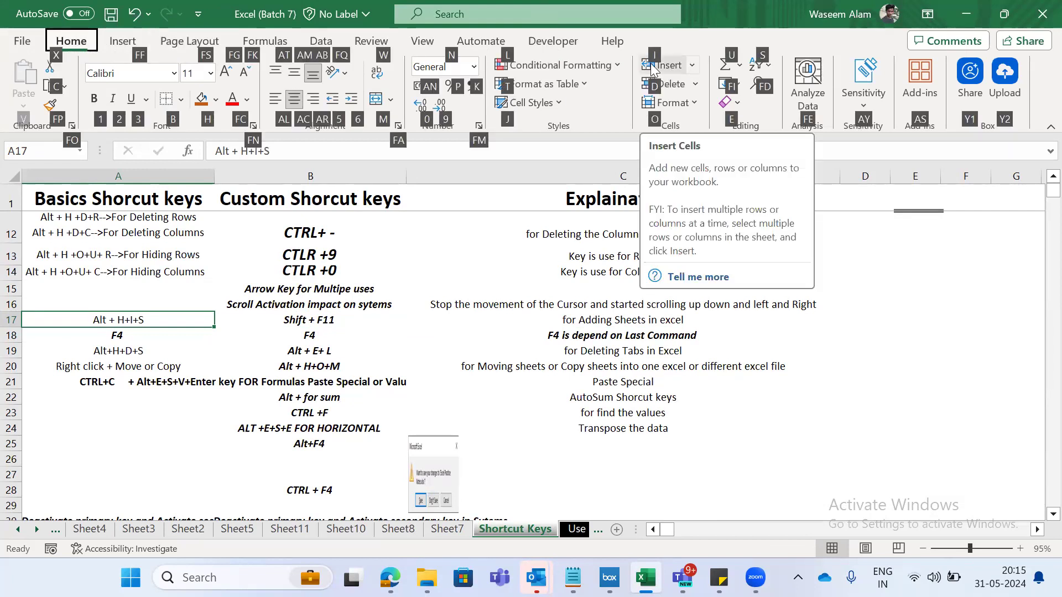
pyautogui.press('i')
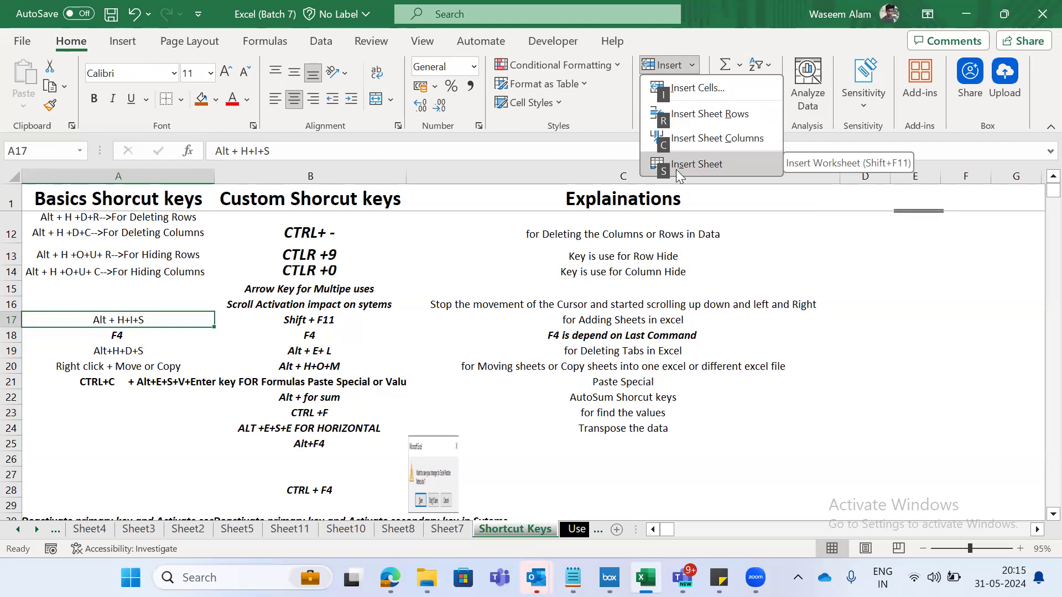
pyautogui.press('s')
pyautogui.hotkey('ctrl', 'pagedown')
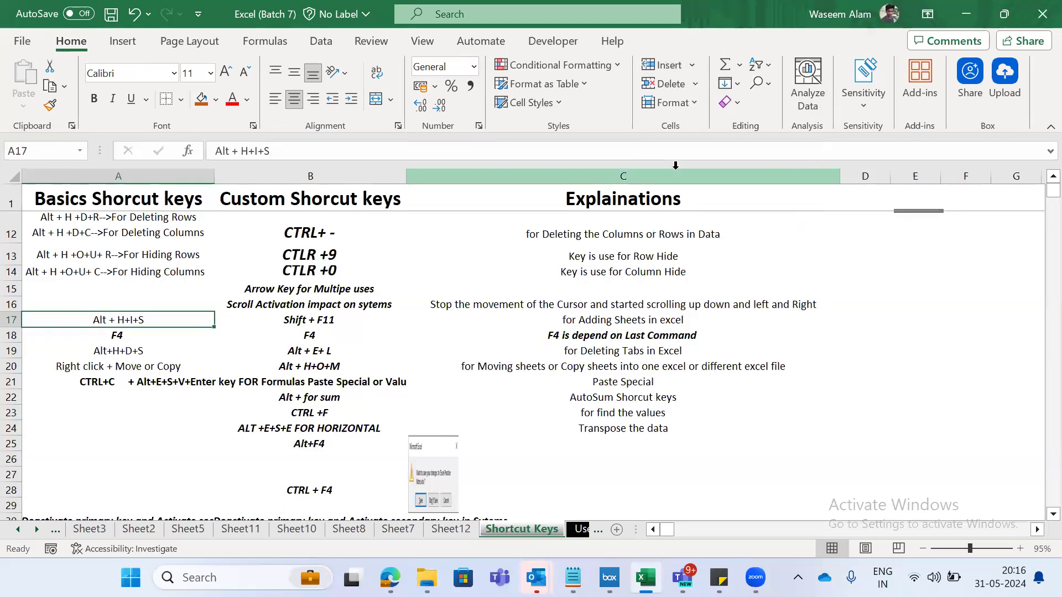
# - Go to the last sheet of the workbook and add a new worksheet after Pivot Table
pyautogui.click(618, 534)
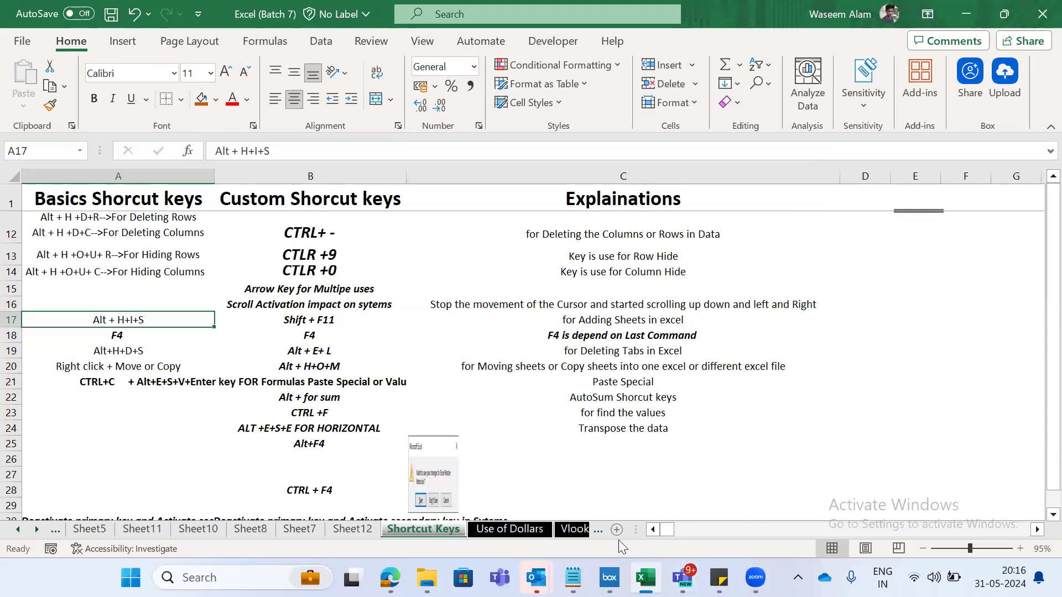
pyautogui.hotkey('ctrl', 'pagedown')
pyautogui.hotkey('ctrl', 'pagedown')
pyautogui.hotkey('ctrl', 'pagedown')
pyautogui.hotkey('ctrl', 'pagedown')
pyautogui.hotkey('ctrl', 'pagedown')
pyautogui.hotkey('ctrl', 'pagedown')
pyautogui.hotkey('ctrl', 'pagedown')
pyautogui.hotkey('ctrl', 'pagedown')
pyautogui.hotkey('ctrl', 'pagedown')
pyautogui.hotkey('ctrl', 'pagedown')
pyautogui.hotkey('ctrl', 'pagedown')
pyautogui.hotkey('ctrl', 'pagedown')
pyautogui.hotkey('ctrl', 'pagedown')
pyautogui.hotkey('ctrl', 'pagedown')
pyautogui.hotkey('ctrl', 'pagedown')
pyautogui.hotkey('ctrl', 'pagedown')
pyautogui.hotkey('ctrl', 'pagedown')
pyautogui.hotkey('ctrl', 'pagedown')
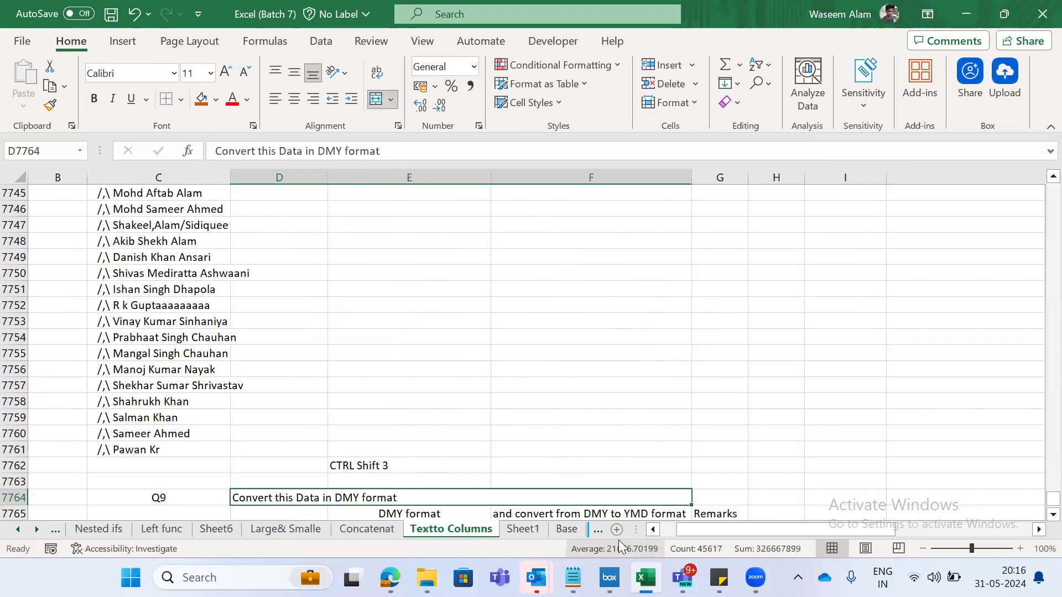
pyautogui.hotkey('ctrl', 'pagedown')
pyautogui.hotkey('ctrl', 'pagedown')
pyautogui.hotkey('ctrl', 'pagedown')
pyautogui.click(558, 530)
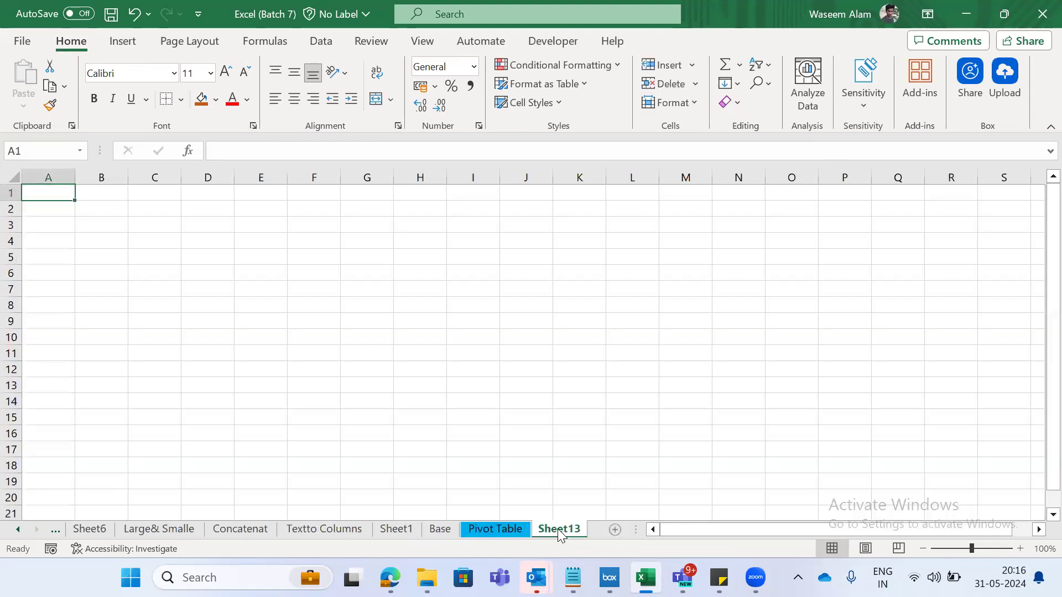
# - Add three more blank worksheets after Sheet13 at the end of the workbook
pyautogui.click(615, 530)
pyautogui.click(618, 531)
pyautogui.hotkey('ctrl', 'pageup')
pyautogui.hotkey('ctrl', 'pageup')
pyautogui.hotkey('ctrl', 'pageup')
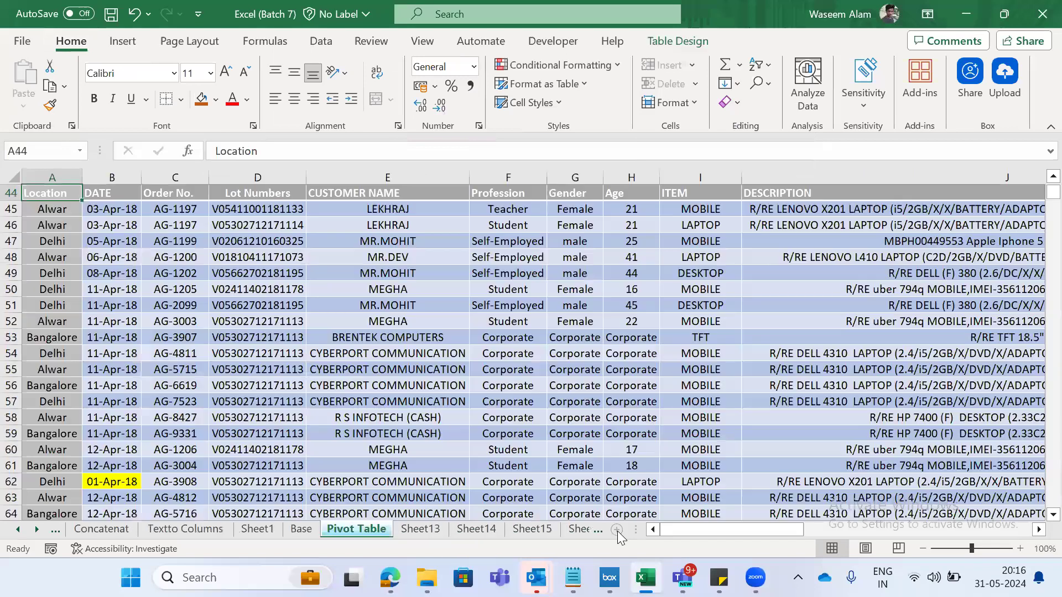
pyautogui.click(618, 531)
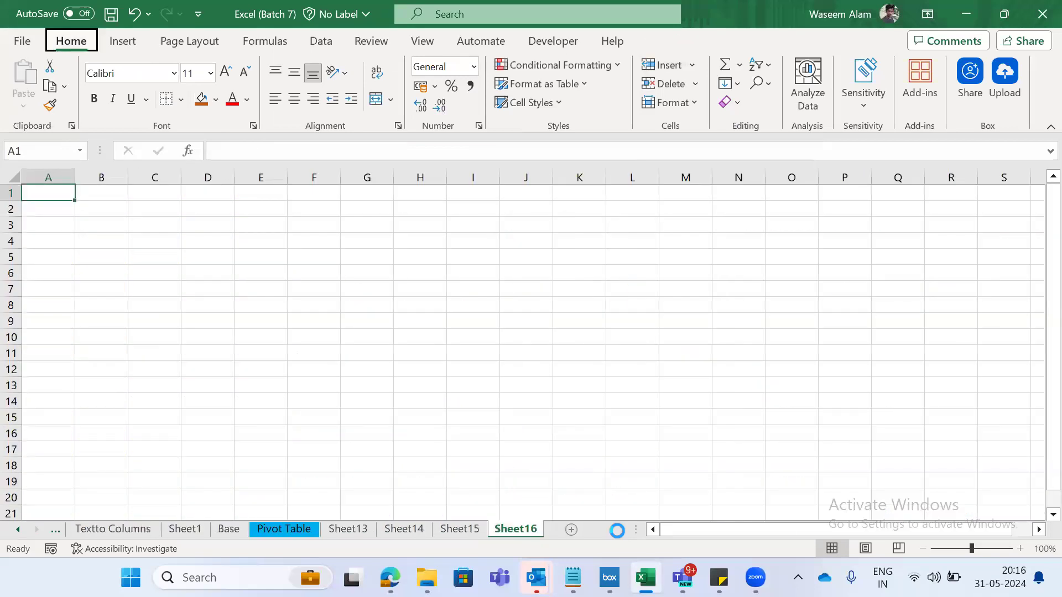
# - Delete the blank worksheets at the end of the workbook one by one, from Sheet16 back to Sheet13
pyautogui.hotkey('alt', 'h')
pyautogui.press('d')
pyautogui.press('s')
pyautogui.hotkey('alt', 'h')
pyautogui.press('d')
pyautogui.press('s')
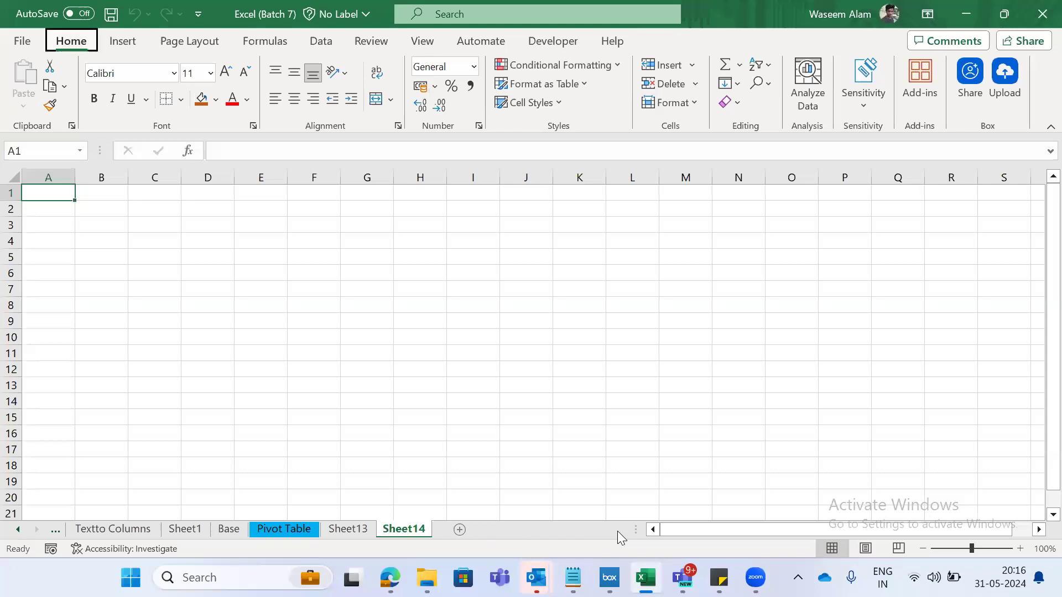
pyautogui.hotkey('alt', 'h')
pyautogui.press('d')
pyautogui.press('s')
pyautogui.hotkey('alt', 'h')
pyautogui.press('d')
pyautogui.press('s')
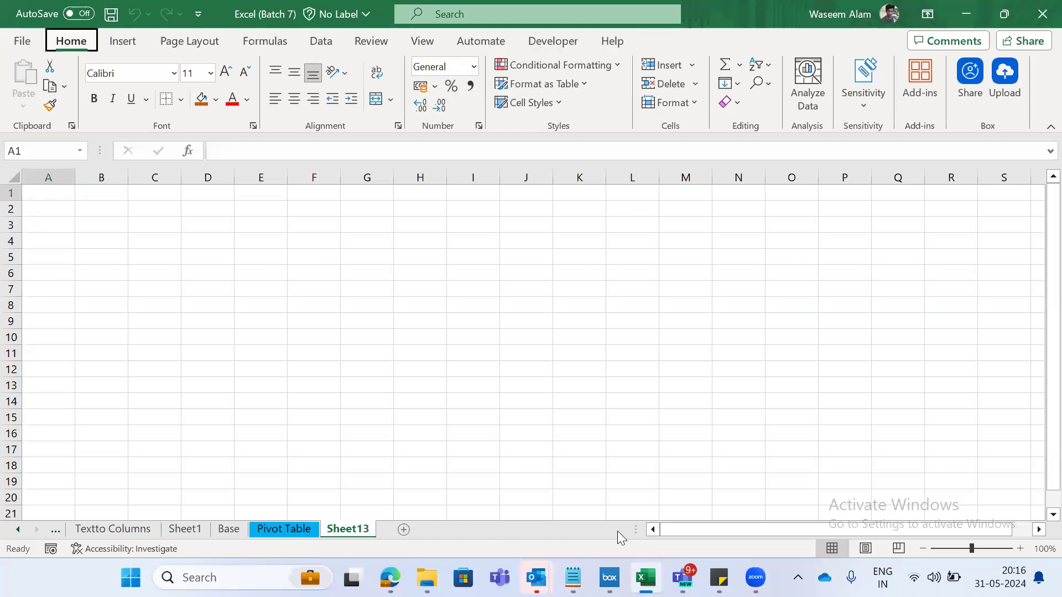
pyautogui.press('d')
pyautogui.press('s')
# - Go back through the workbook's sheets to the Shortcut Keys sheet
pyautogui.hotkey('ctrl', 'pageup')
pyautogui.hotkey('ctrl', 'pageup')
pyautogui.hotkey('ctrl', 'pageup')
pyautogui.hotkey('ctrl', 'pageup')
pyautogui.hotkey('ctrl', 'pageup')
pyautogui.hotkey('ctrl', 'pageup')
pyautogui.hotkey('ctrl', 'pageup')
pyautogui.hotkey('ctrl', 'pageup')
pyautogui.hotkey('ctrl', 'pageup')
pyautogui.hotkey('ctrl', 'pageup')
pyautogui.hotkey('ctrl', 'pageup')
pyautogui.hotkey('ctrl', 'pageup')
pyautogui.hotkey('ctrl', 'pageup')
pyautogui.hotkey('ctrl', 'pageup')
pyautogui.hotkey('ctrl', 'pageup')
pyautogui.hotkey('ctrl', 'pageup')
pyautogui.hotkey('ctrl', 'pageup')
pyautogui.hotkey('ctrl', 'pageup')
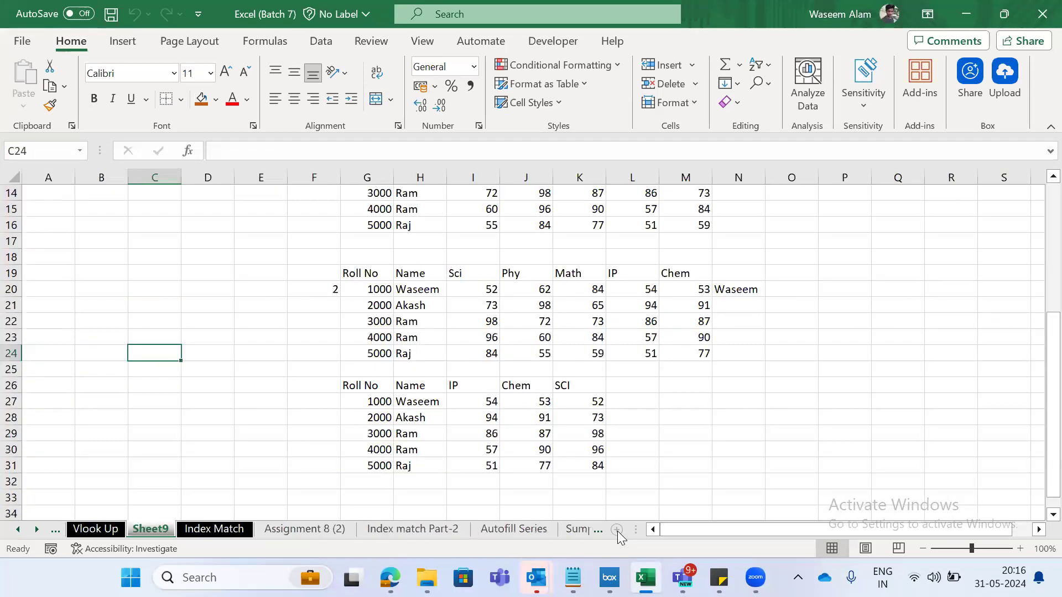
pyautogui.hotkey('ctrl', 'pageup')
pyautogui.hotkey('ctrl', 'pageup')
pyautogui.hotkey('ctrl', 'pageup')
pyautogui.hotkey('ctrl', 'pageup')
pyautogui.hotkey('ctrl', 'pageup')
pyautogui.hotkey('ctrl', 'pageup')
pyautogui.hotkey('ctrl', 'pageup')
pyautogui.hotkey('ctrl', 'pageup')
pyautogui.hotkey('ctrl', 'pagedown')
pyautogui.hotkey('ctrl', 'pagedown')
pyautogui.hotkey('ctrl', 'pagedown')
pyautogui.hotkey('ctrl', 'pagedown')
pyautogui.hotkey('ctrl', 'pagedown')
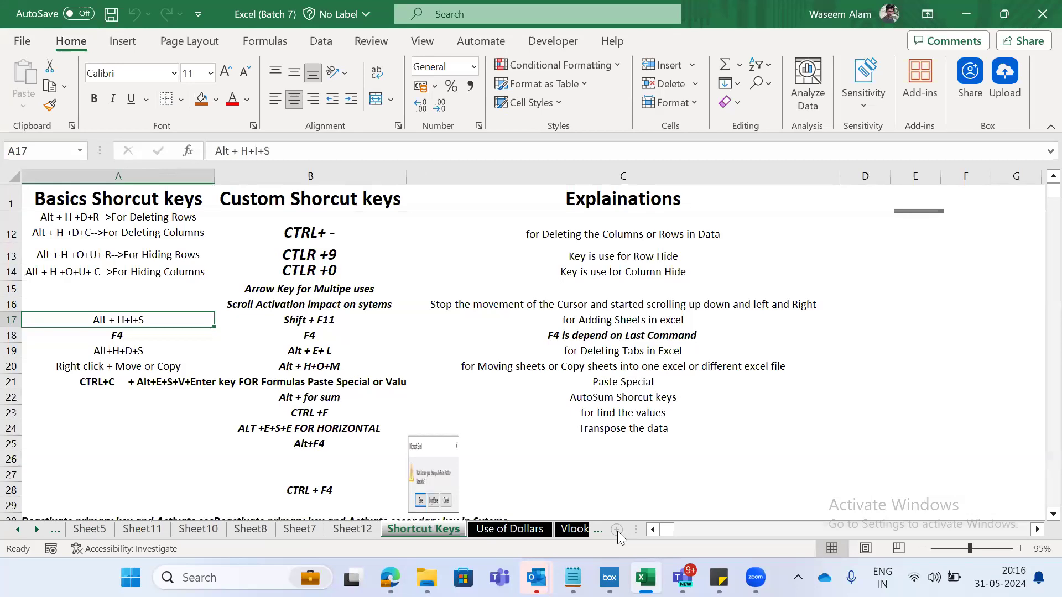
# - Compare the basic and custom shortcuts for adding sheets in row 17, ending on the Shift + F11 entry in B17
pyautogui.press('Right')
pyautogui.press('Right')
pyautogui.press('Left')
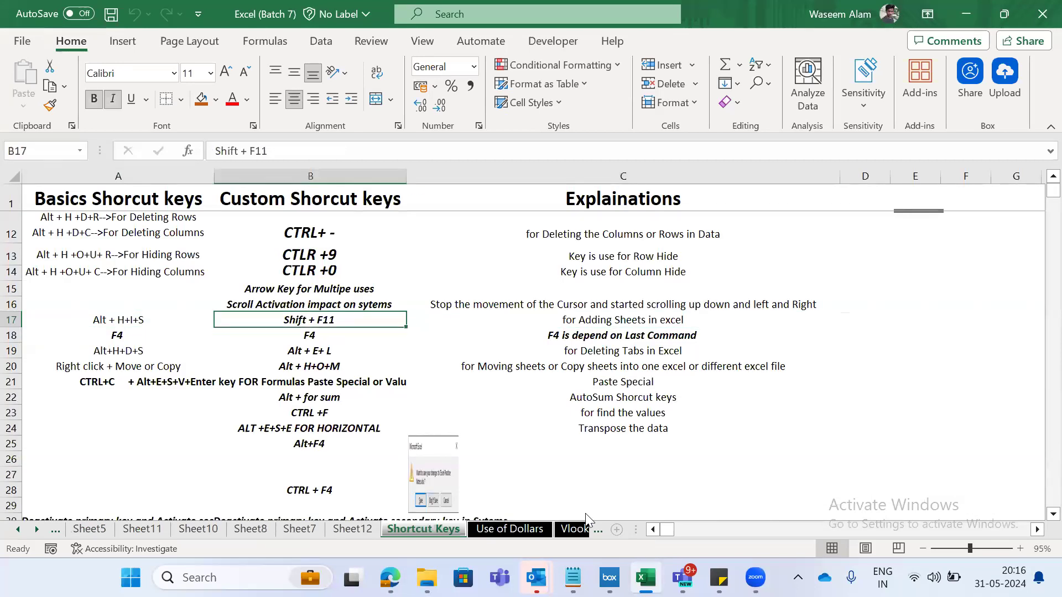
pyautogui.click(105, 330)
pyautogui.press('Up')
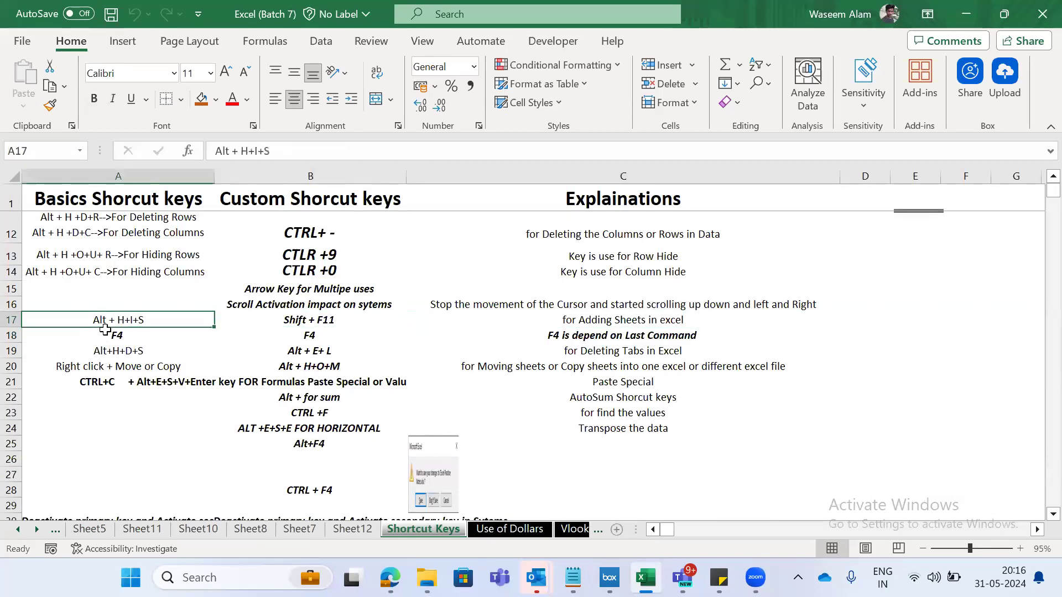
pyautogui.press('Right')
pyautogui.press('Right')
pyautogui.press('Left')
pyautogui.press('Right')
pyautogui.press('Left')
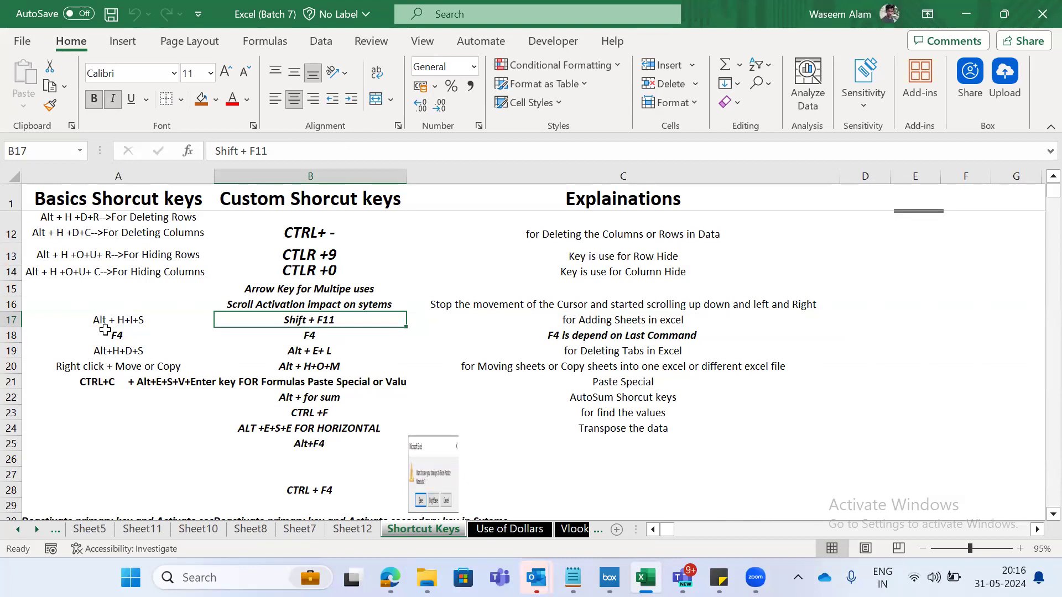
# - Insert eight new blank worksheets in succession in front of Shortcut Keys using the listed Shift + F11 shortcut
pyautogui.hotkey('shift', 'F11')
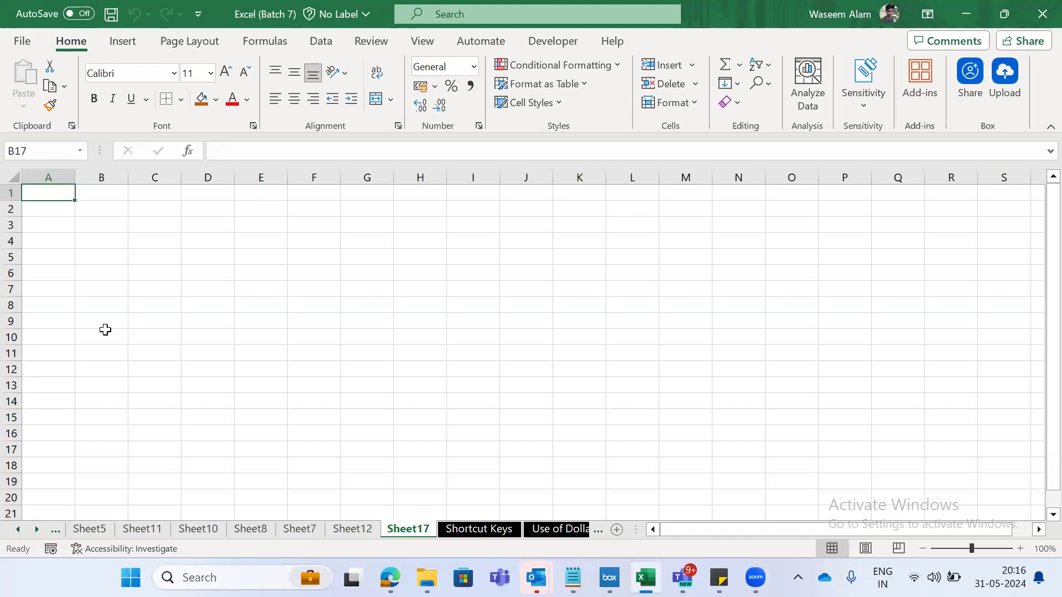
pyautogui.hotkey('shift', 'F11')
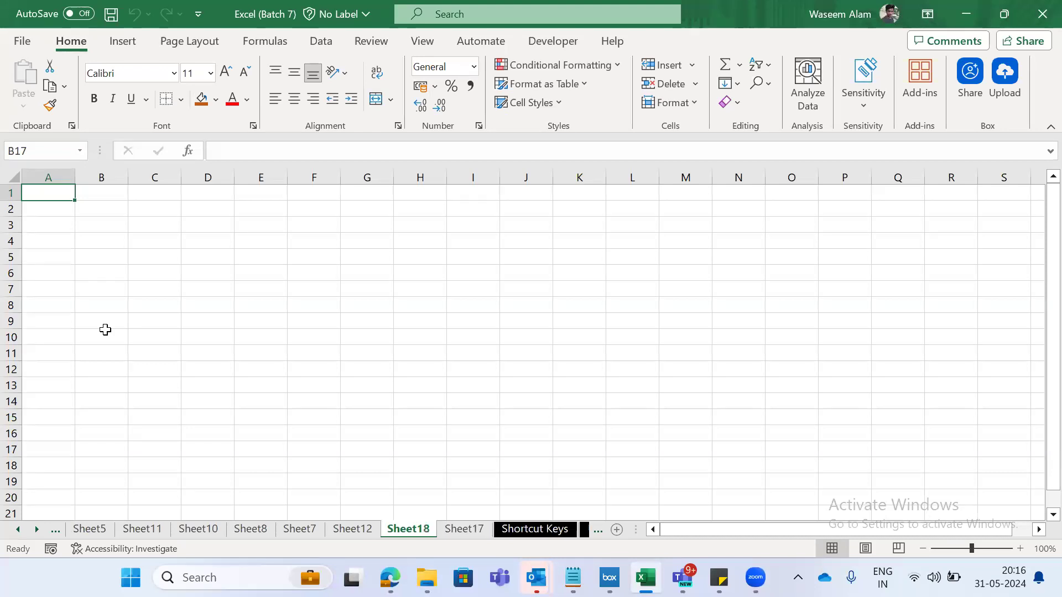
pyautogui.hotkey('shift', 'F11')
pyautogui.hotkey('shift', 'F11')
pyautogui.hotkey('shift', 'F11')
pyautogui.hotkey('shift', 'F11')
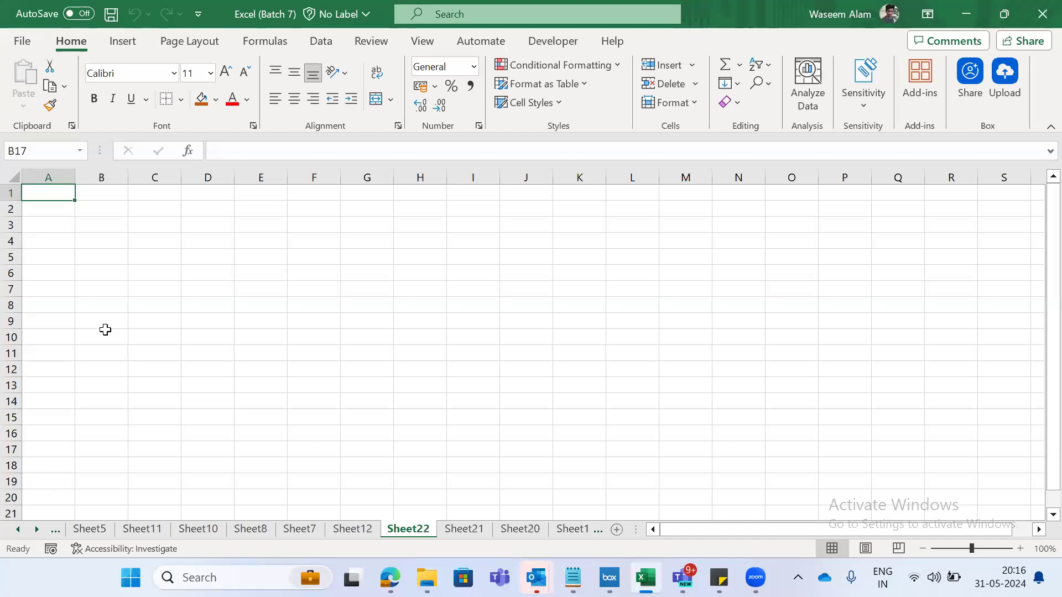
pyautogui.hotkey('shift', 'F11')
pyautogui.hotkey('shift', 'F11')
pyautogui.press('Down')
pyautogui.press('Right')
pyautogui.write('AH')
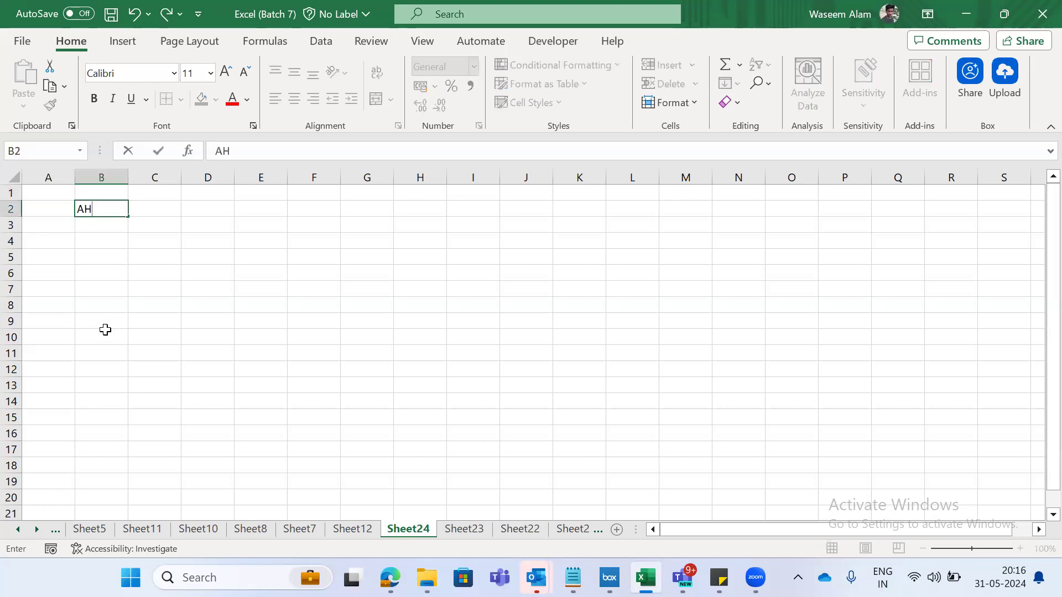
pyautogui.press('Escape')
pyautogui.press('Right')
# - Return through the new worksheets to the Shift + F11 entry in B17 of the Shortcut Keys sheet
pyautogui.hotkey('ctrl', 'pagedown')
pyautogui.hotkey('ctrl', 'pagedown')
pyautogui.hotkey('ctrl', 'pagedown')
pyautogui.hotkey('ctrl', 'pagedown')
pyautogui.hotkey('ctrl', 'pagedown')
pyautogui.hotkey('ctrl', 'pagedown')
pyautogui.hotkey('ctrl', 'pagedown')
pyautogui.hotkey('ctrl', 'pagedown')
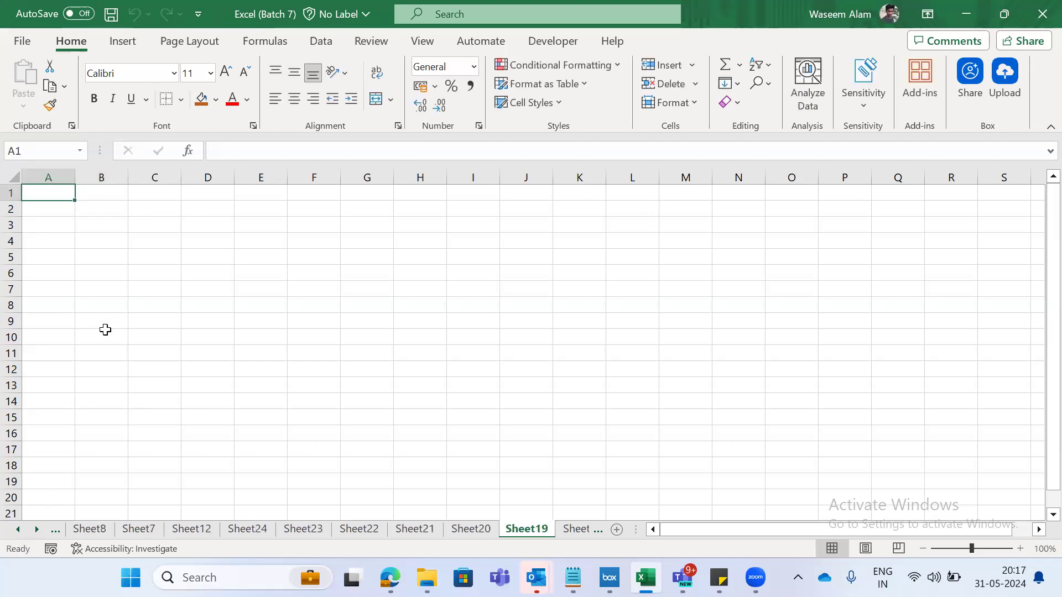
pyautogui.press('Right')
pyautogui.press('Left')
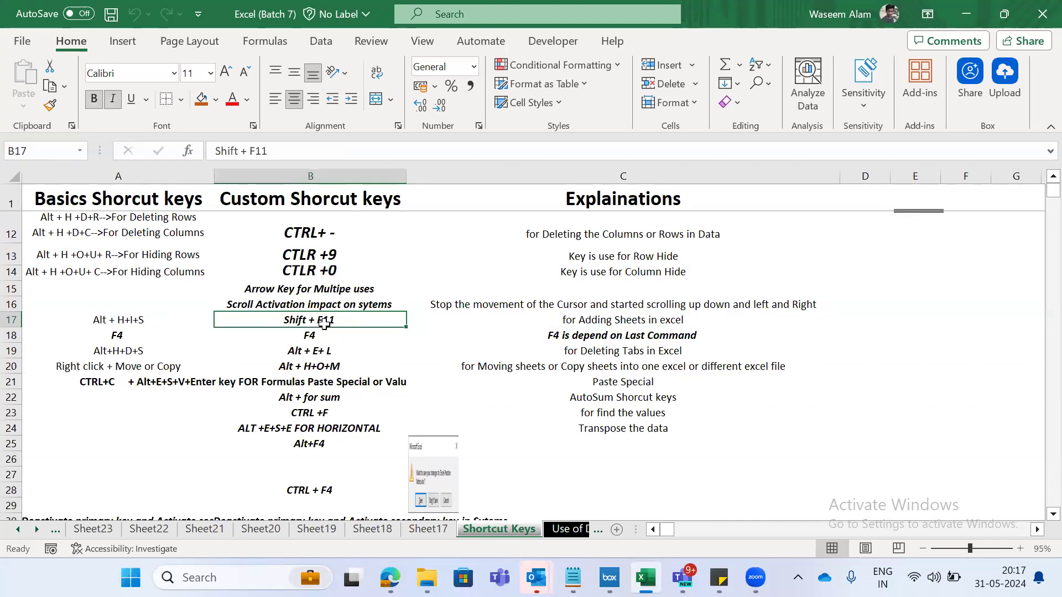
# - Compare the Alt + H+I+S entry in A17 with the Shift + F11 entry in B17, finishing on B17
pyautogui.press('Left')
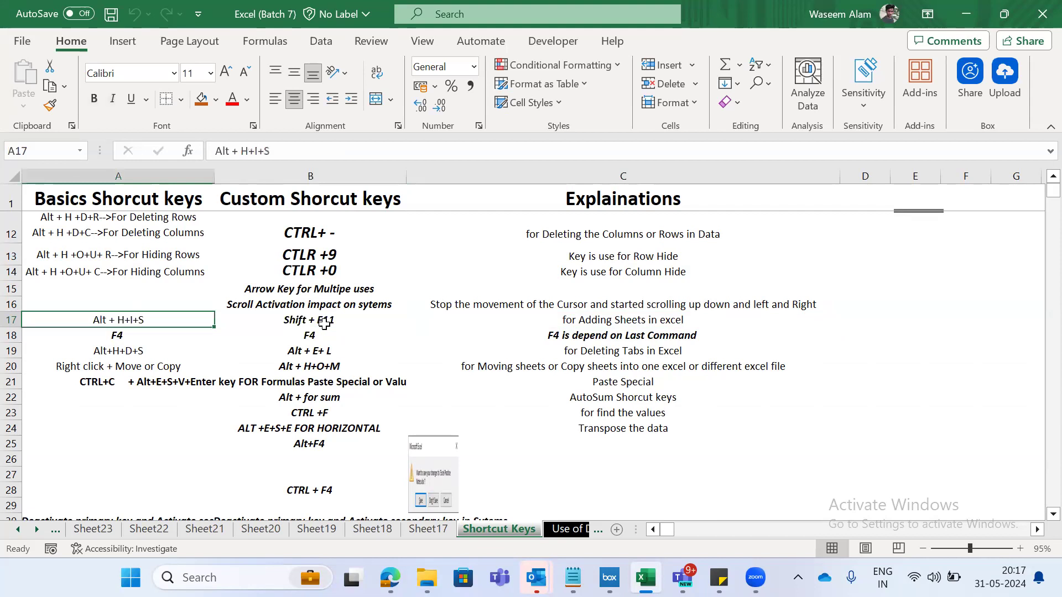
pyautogui.press('Right')
pyautogui.press('Left')
pyautogui.press('Right')
pyautogui.press('Left')
pyautogui.press('Right')
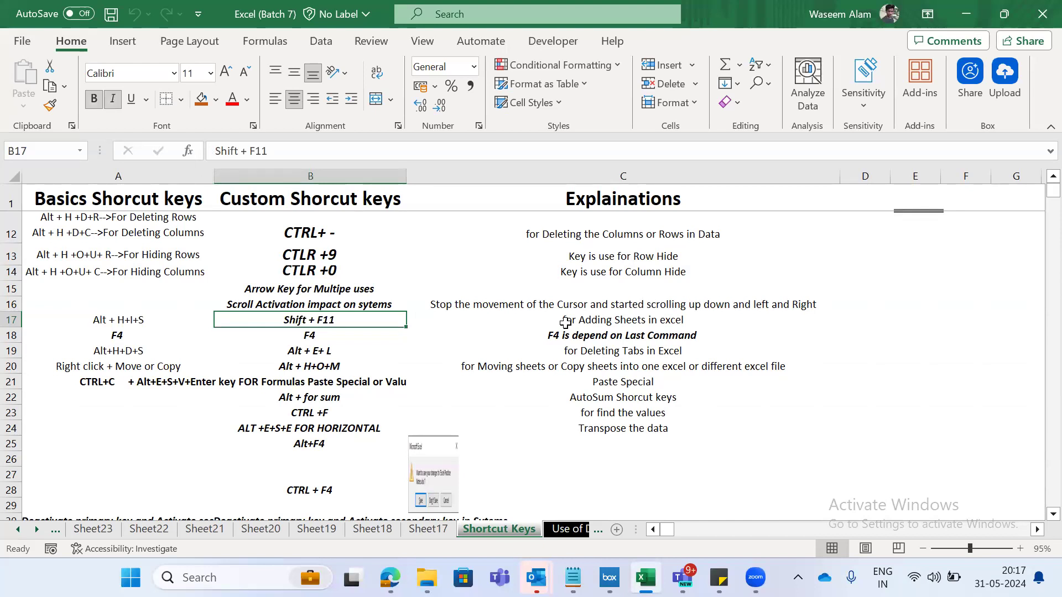
pyautogui.press('Left')
pyautogui.press('Right')
# - Insert five more blank worksheets in front of Shortcut Keys using Shift + F11, and return to the Shortcut Keys sheet
pyautogui.hotkey('shift', 'F11')
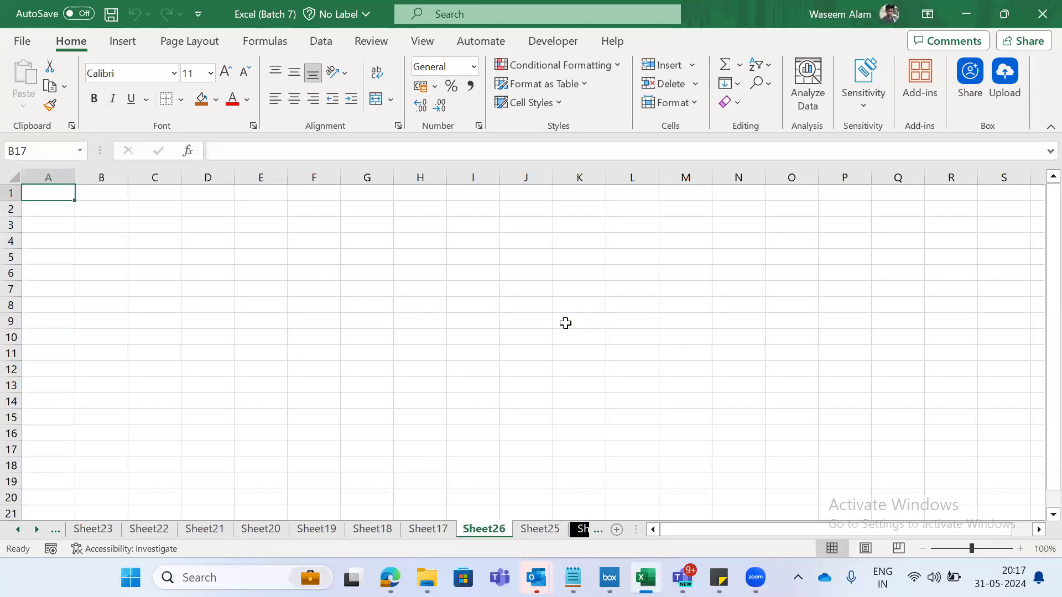
pyautogui.hotkey('shift', 'F11')
pyautogui.hotkey('shift', 'F11')
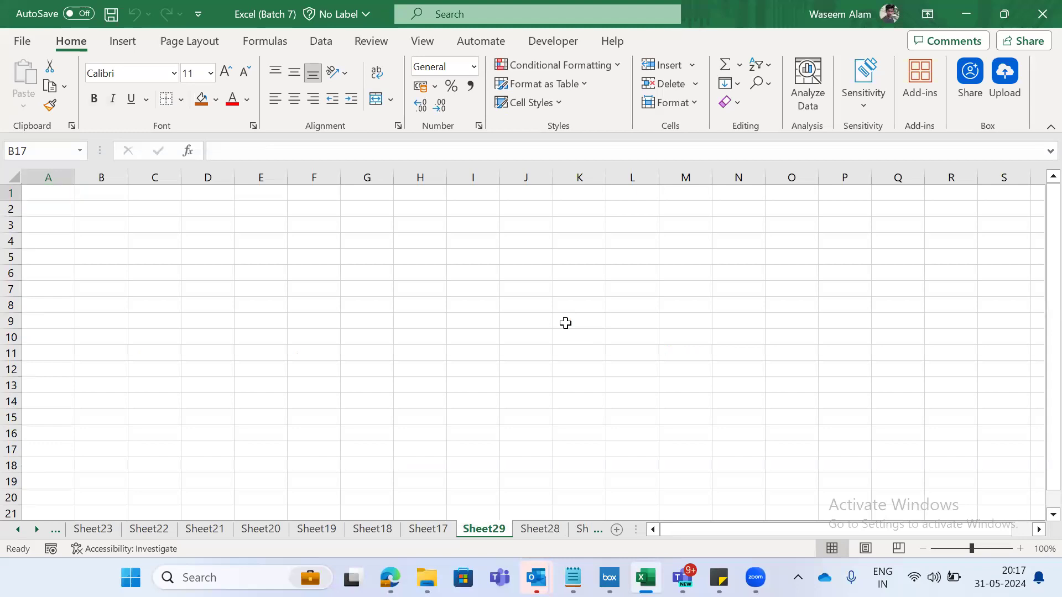
pyautogui.hotkey('shift', 'F11')
pyautogui.hotkey('shift', 'F11')
pyautogui.hotkey('ctrl', 'pagedown')
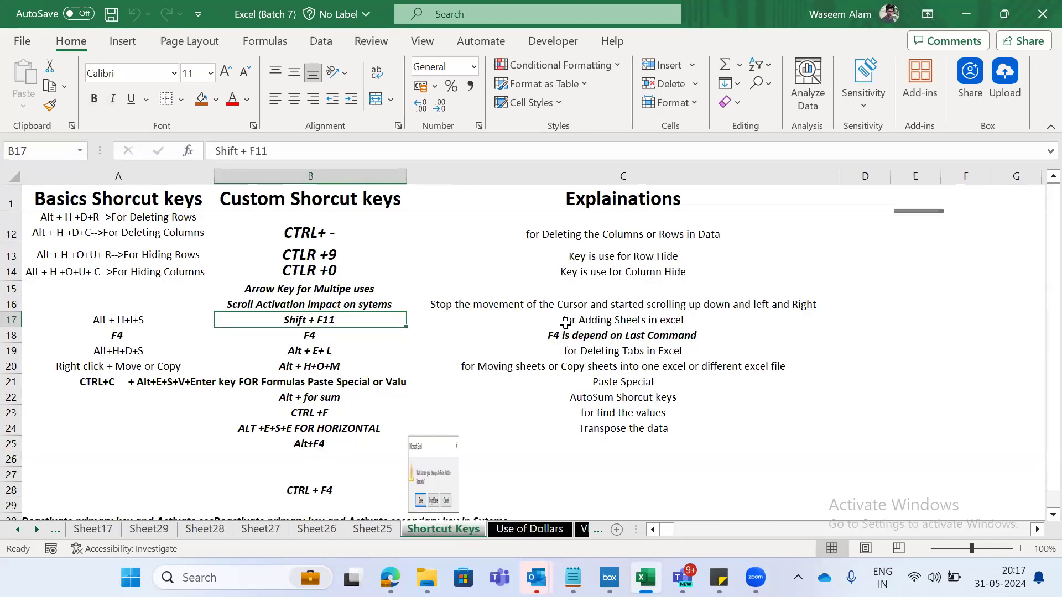
# - Review the basic shortcut entries in A17 through A19, finishing on the Alt + H+I+S entry in A17
pyautogui.press('Left')
pyautogui.press('Down')
pyautogui.press('Down')
pyautogui.press('Up')
pyautogui.press('Down')
pyautogui.press('Up')
pyautogui.press('Down')
pyautogui.press('Up')
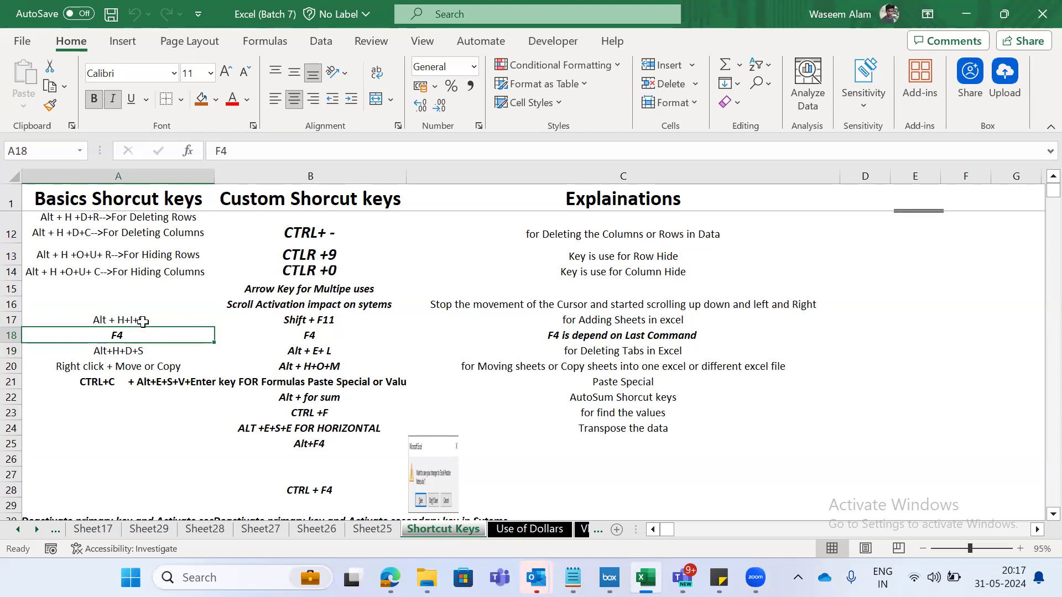
pyautogui.click(111, 320)
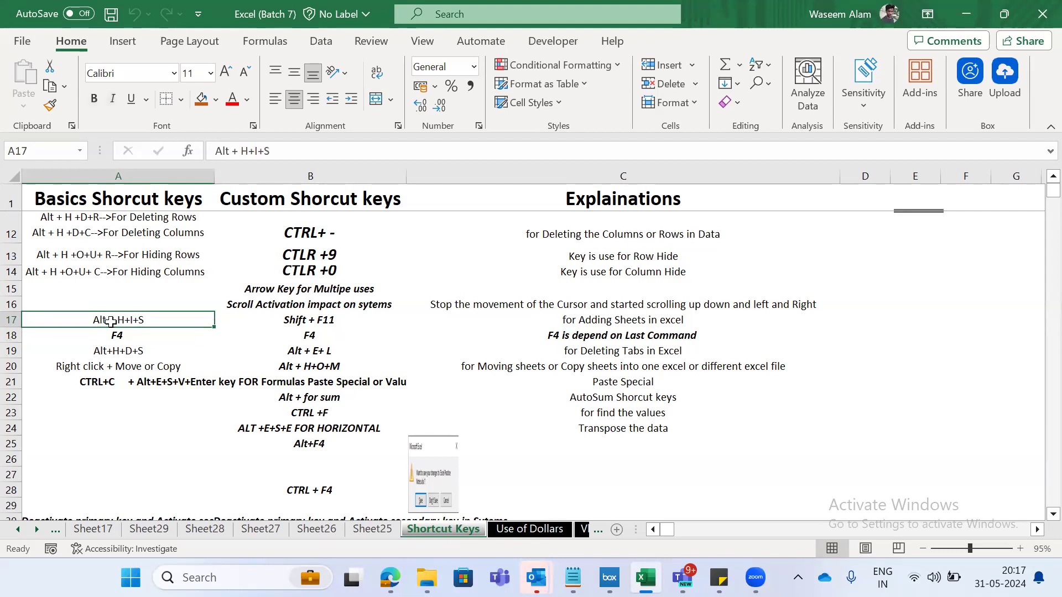
# - Examine the access keys of the Home commands and the ribbon command sets from Insert to Automate, finishing back on Home
pyautogui.press('alt')
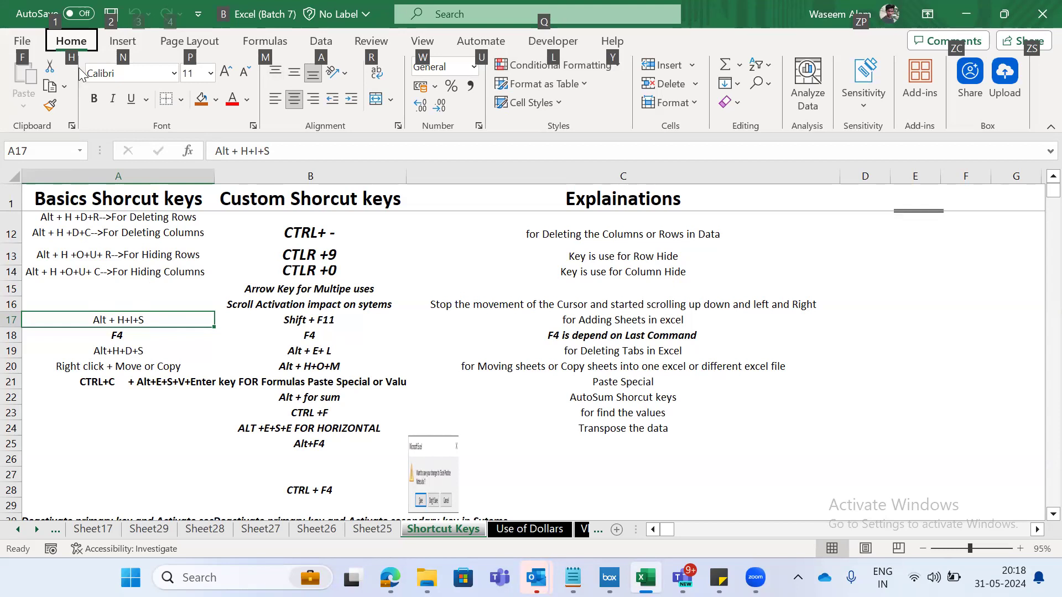
pyautogui.press('h')
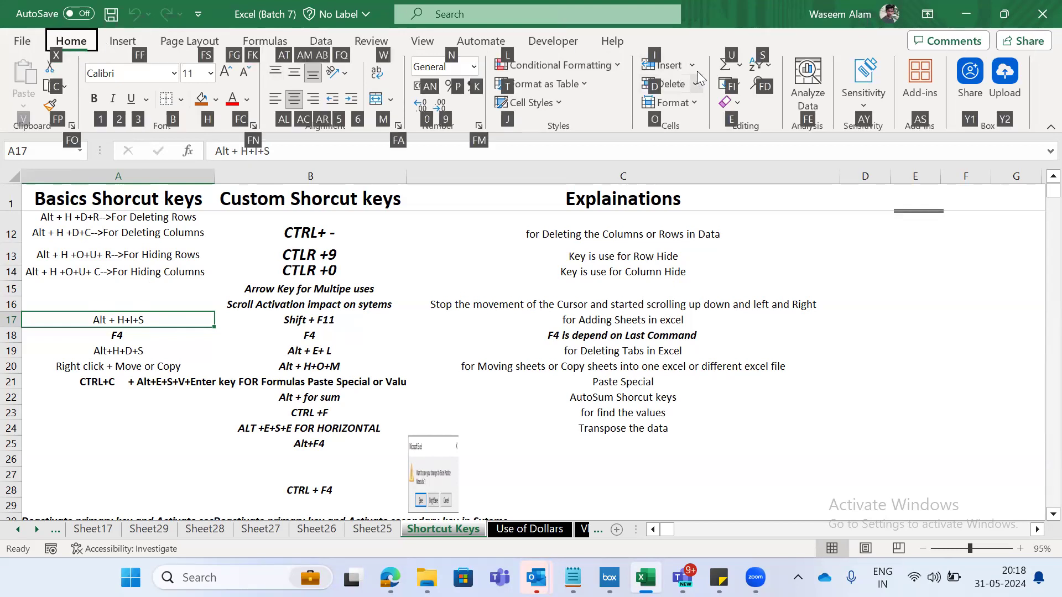
pyautogui.click(114, 43)
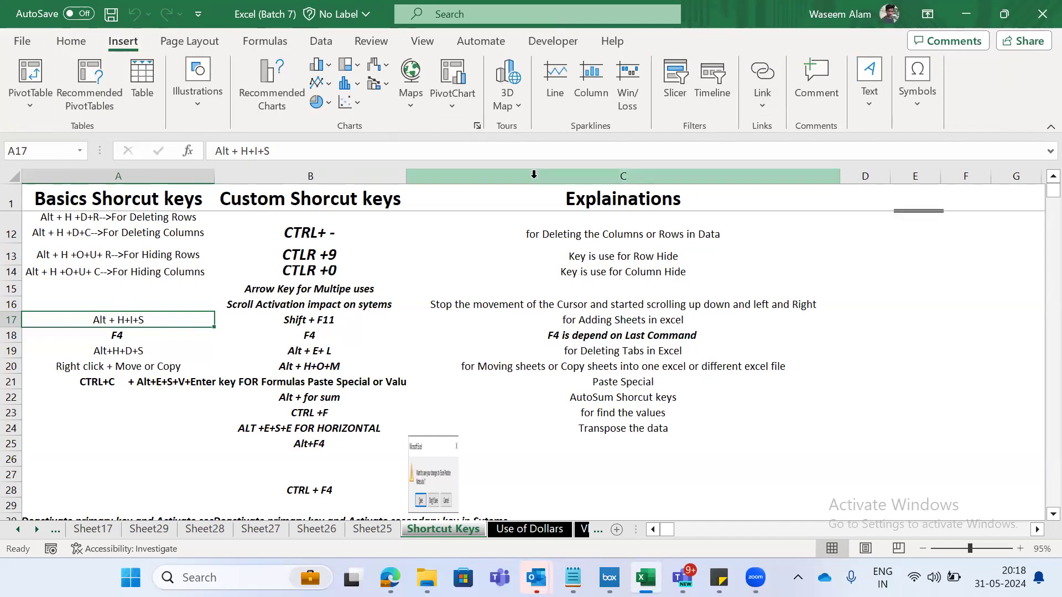
pyautogui.click(160, 44)
pyautogui.click(257, 47)
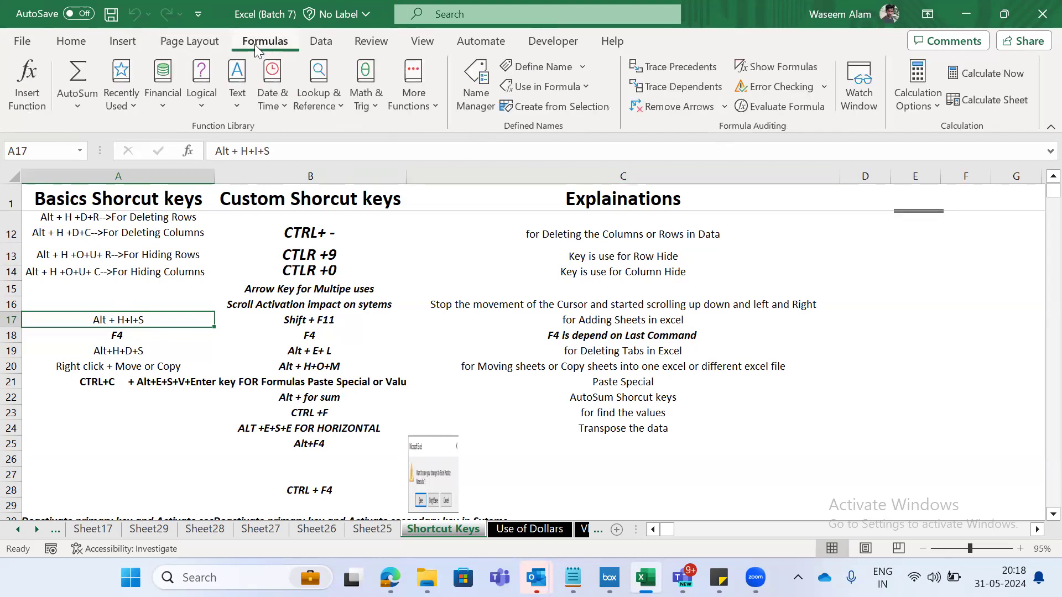
pyautogui.click(330, 45)
pyautogui.click(361, 47)
pyautogui.click(433, 49)
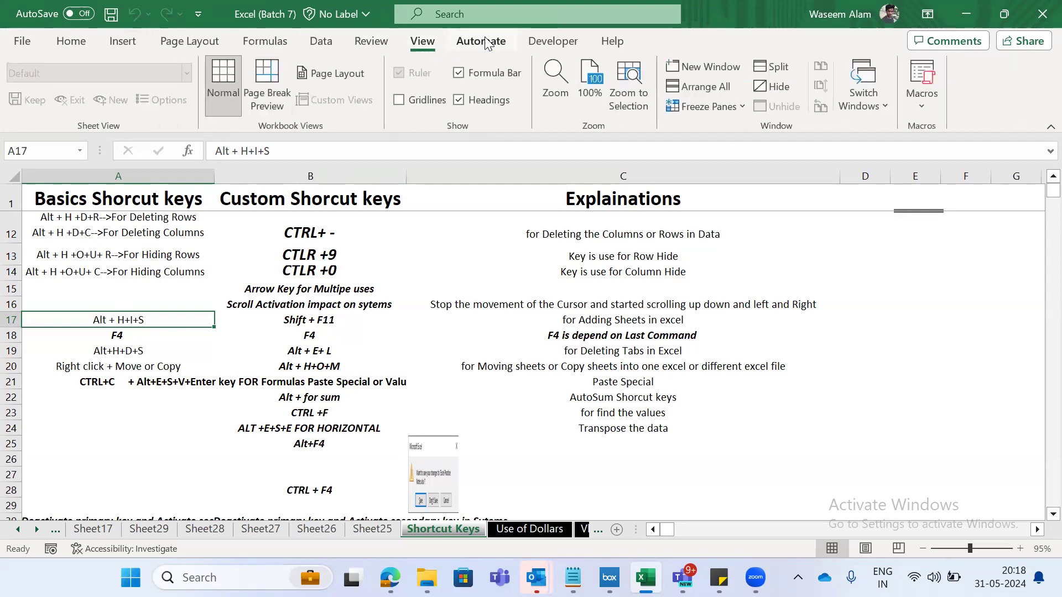
pyautogui.click(481, 42)
pyautogui.click(57, 43)
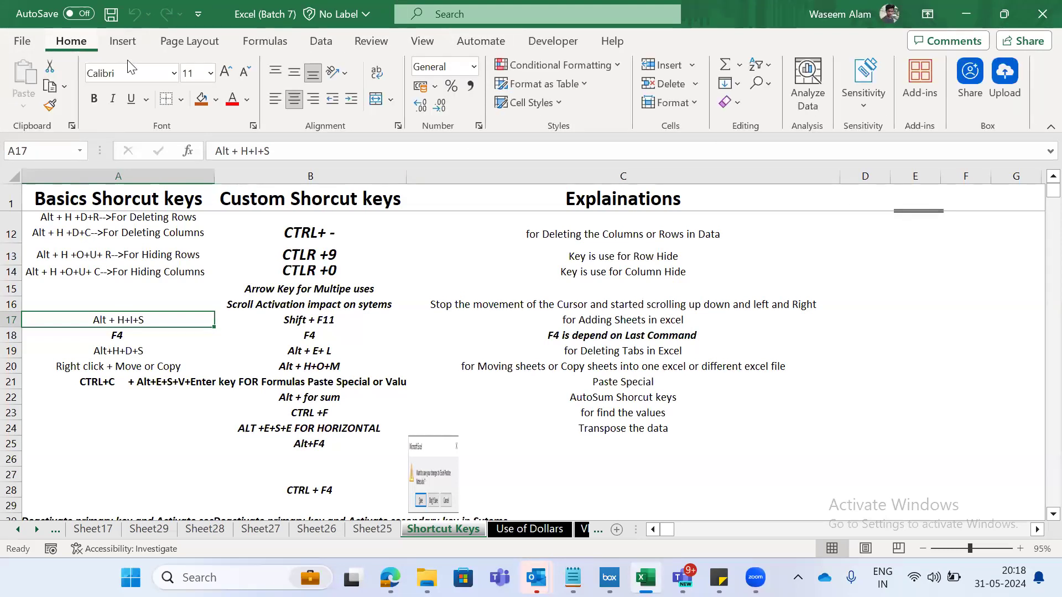
# - Display the access keys of the Home commands to begin the Alt + H+I+S sequence for adding a sheet
pyautogui.press('alt')
pyautogui.press('h')
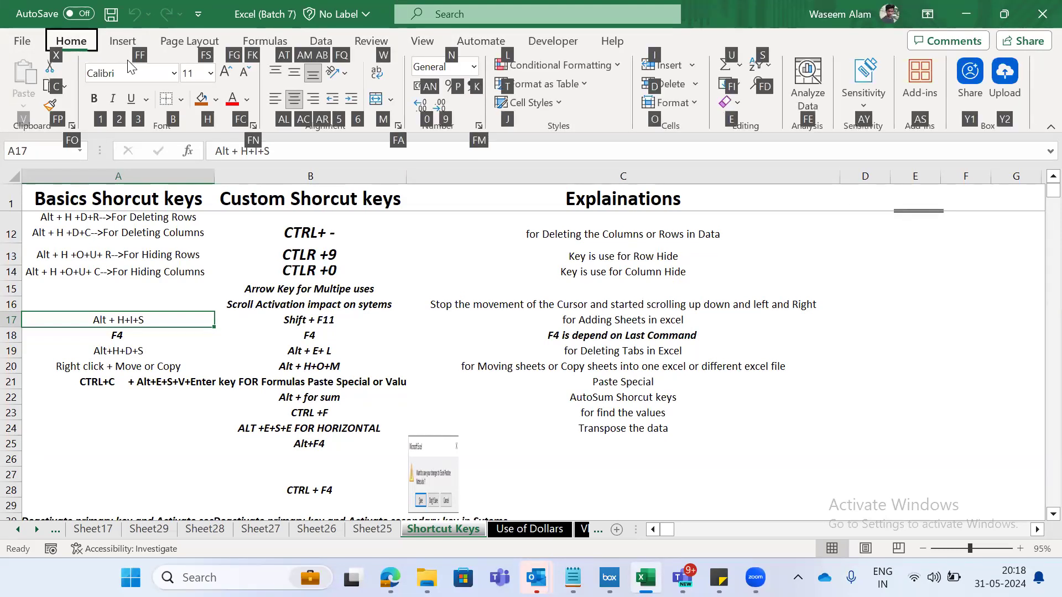
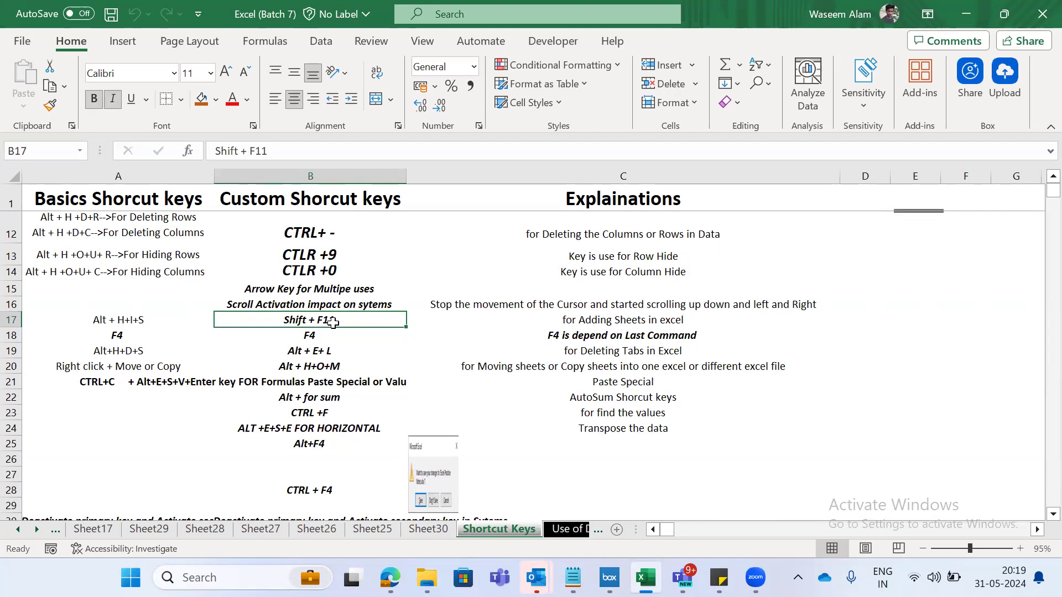
# - Insert a blank worksheet in front of Shortcut Keys using Shift + F11, and enter Shift + F11 in its cell D3
pyautogui.hotkey('shift', 'F11')
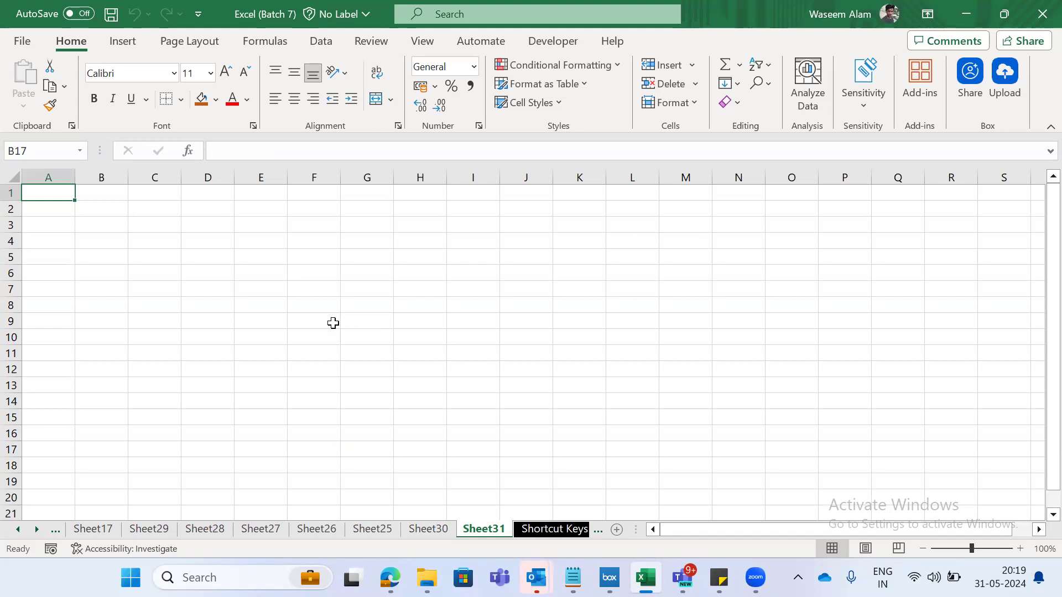
pyautogui.press('Right')
pyautogui.press('Down')
pyautogui.press('Down')
pyautogui.press('Right')
pyautogui.press('Right')
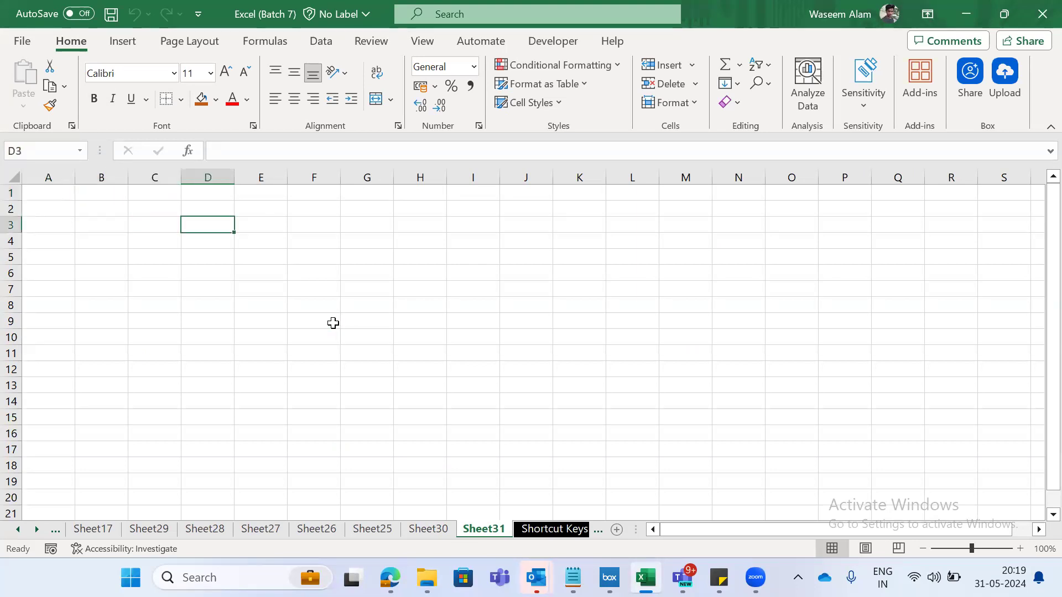
pyautogui.write('Shji')
pyautogui.write('ift ')
pyautogui.write('+ F')
pyautogui.press('BackSpace')
pyautogui.press('BackSpace')
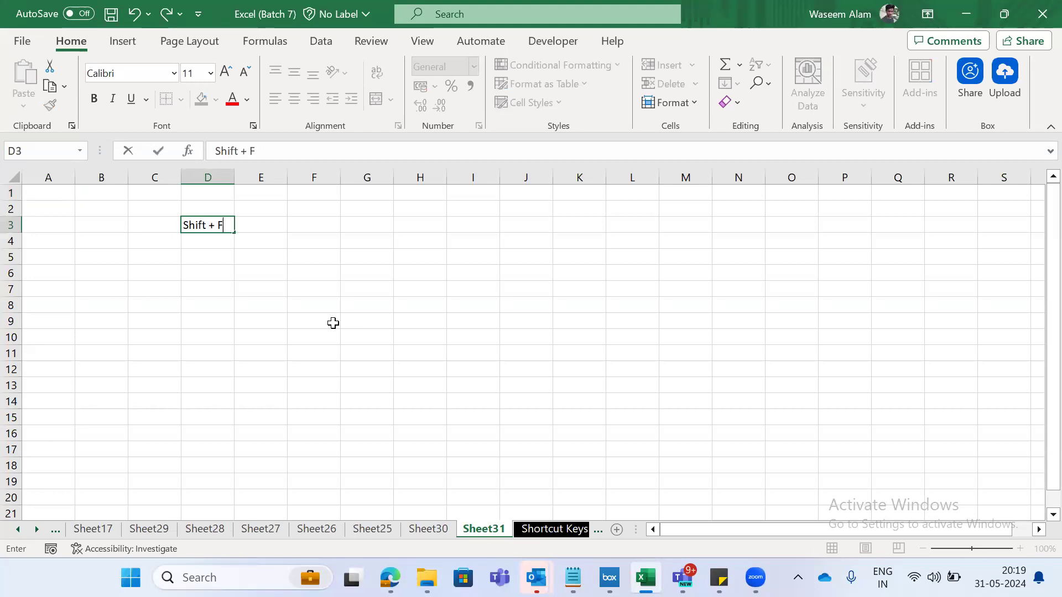
pyautogui.hotkey('ctrl', 'Return')
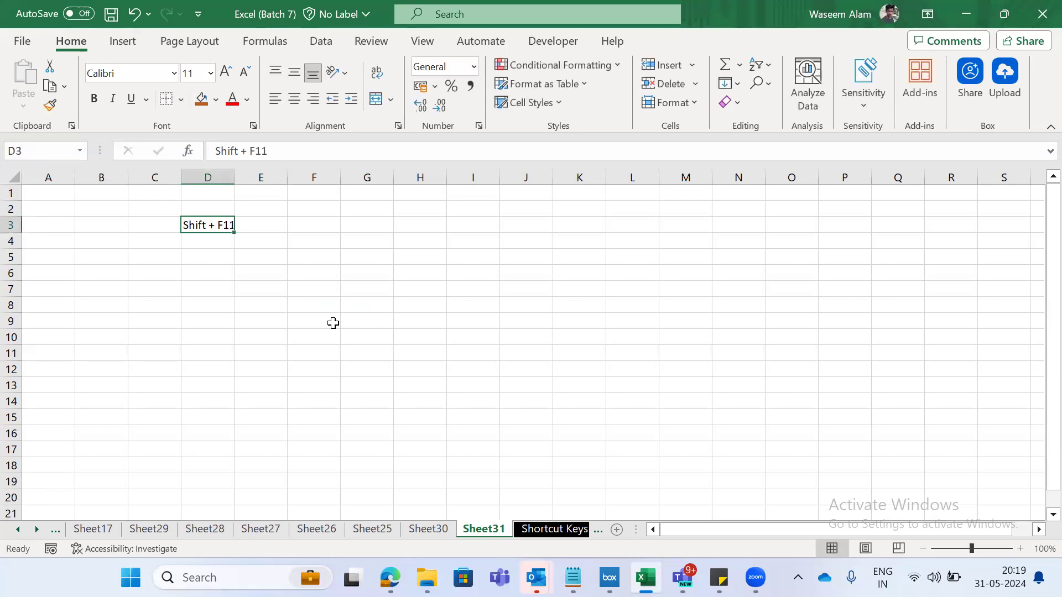
# - Return to the Shortcut Keys sheet and review the F4 entry across row 18, finishing on A18
pyautogui.hotkey('ctrl', 'pagedown')
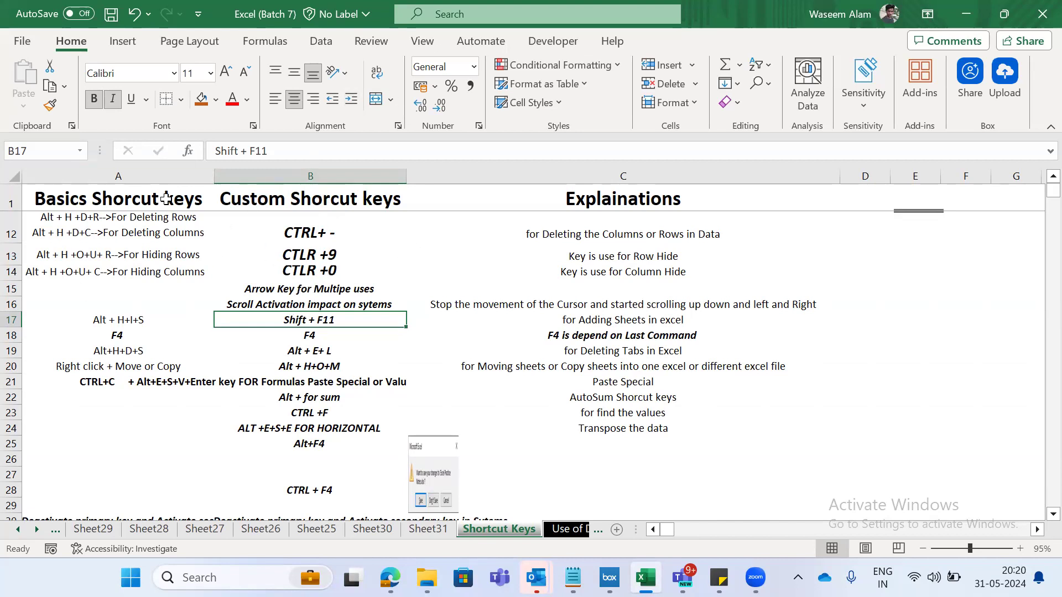
pyautogui.hotkey('ctrl', 'pageup')
pyautogui.hotkey('ctrl', 'pagedown')
pyautogui.press('Down')
pyautogui.press('Left')
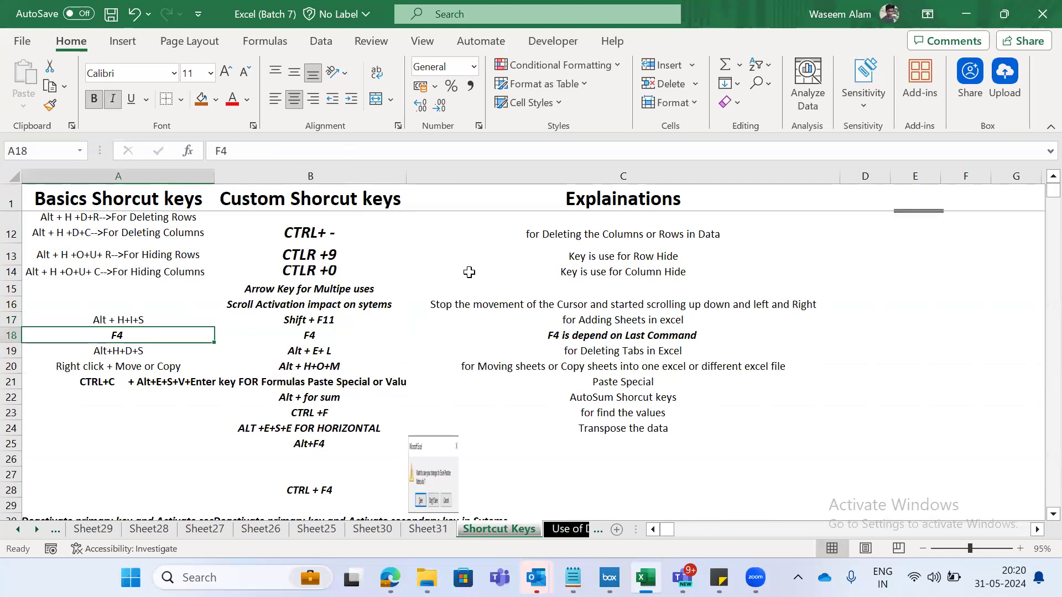
pyautogui.press('Right')
pyautogui.press('Right')
pyautogui.press('Left')
pyautogui.press('Left')
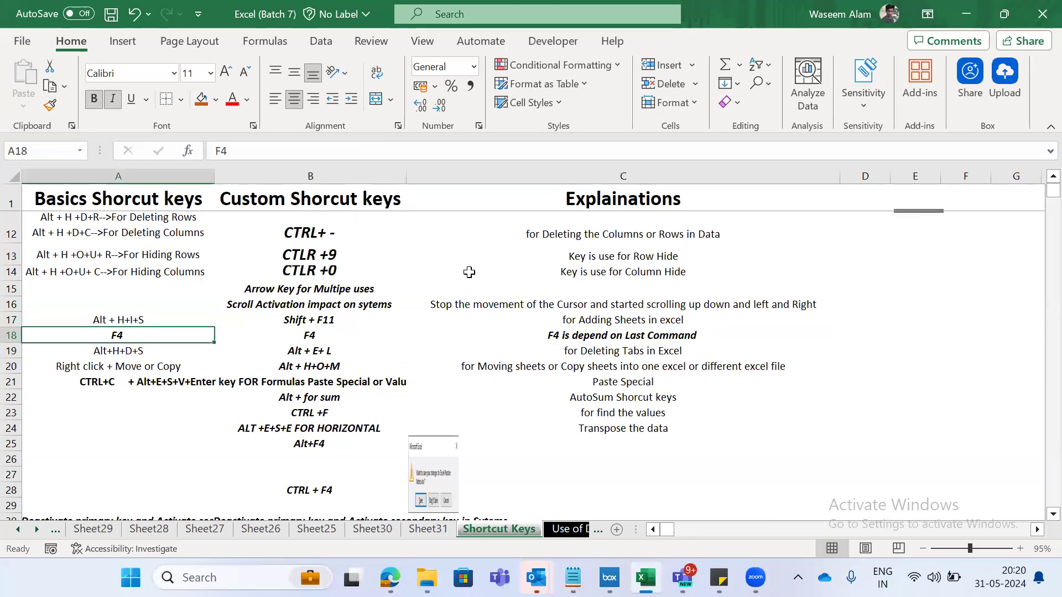
# - Review the first shortcut entries in rows 2 to 4 of Shortcut Keys, finishing on CTRL + PageDown in B4
pyautogui.hotkey('ctrl', 'pagedown')
pyautogui.hotkey('ctrl', 'pageup')
pyautogui.press('Up')
pyautogui.press('Up')
pyautogui.press('Up')
pyautogui.press('Up')
pyautogui.press('Up')
pyautogui.press('Right')
pyautogui.press('Up')
pyautogui.hotkey('ctrl', 'Up')
pyautogui.hotkey('ctrl', 'Up')
pyautogui.press('Down')
pyautogui.hotkey('shift', 'space')
pyautogui.press('Down')
pyautogui.press('Up')
pyautogui.hotkey('shift', 'space')
pyautogui.hotkey('shift', 'Down')
pyautogui.hotkey('shift', 'Down')
pyautogui.hotkey('shift', 'Down')
pyautogui.hotkey('shift', 'Down')
pyautogui.hotkey('shift', 'Up')
pyautogui.press('Left')
pyautogui.press('Down')
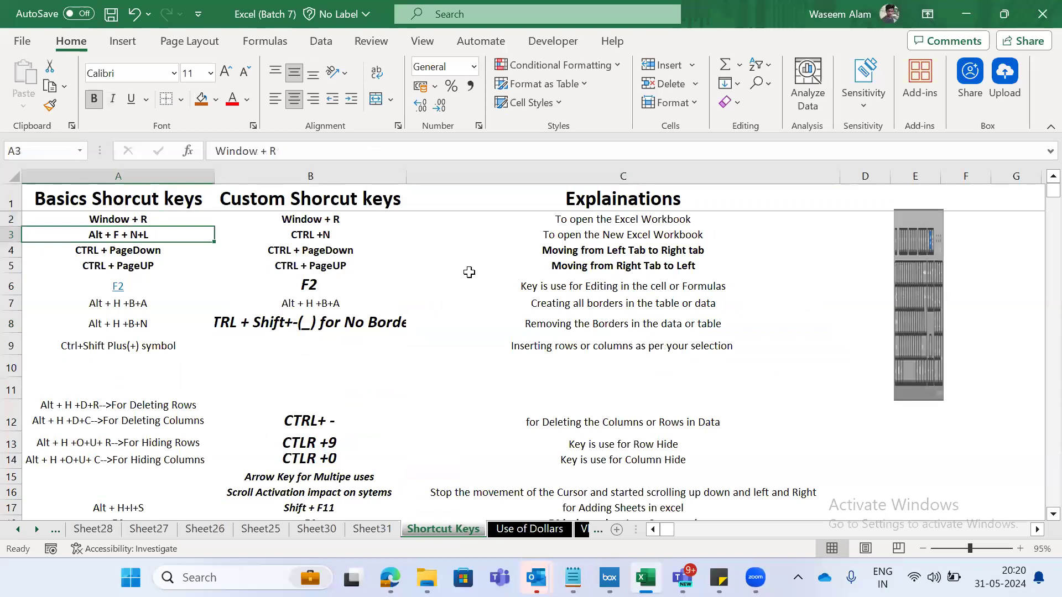
pyautogui.press('Down')
pyautogui.press('Right')
pyautogui.press('Right')
pyautogui.press('Right')
pyautogui.press('Left')
# - Examine the basic shortcuts down to row 31, and go back to the Shift + F11 entry in B17
pyautogui.press('Left')
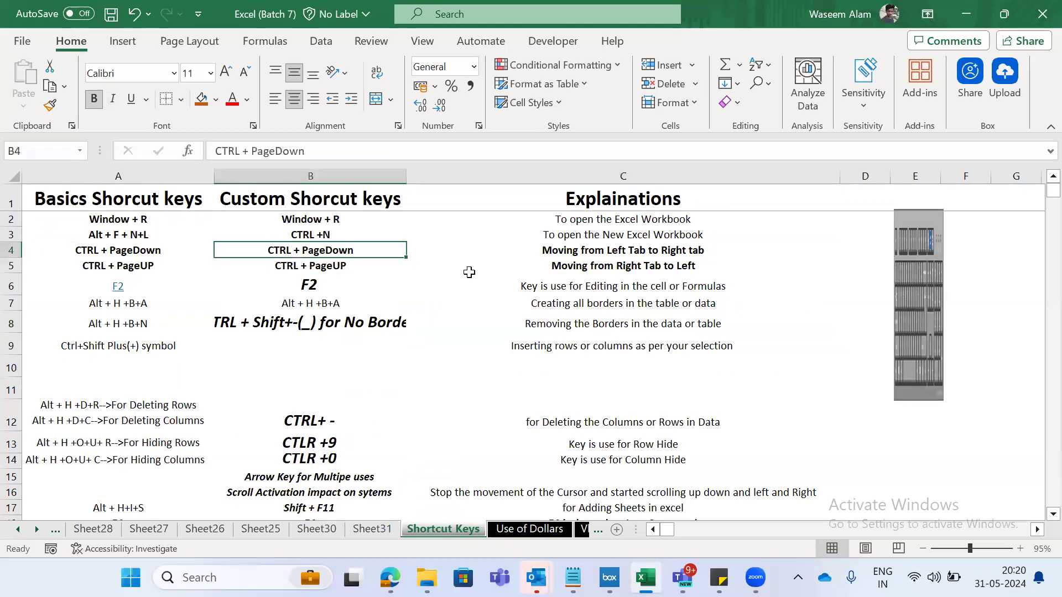
pyautogui.press('Left')
pyautogui.press('Down')
pyautogui.press('Down')
pyautogui.press('Down')
pyautogui.press('Down')
pyautogui.press('Down')
pyautogui.press('Down')
pyautogui.press('Down')
pyautogui.press('Down')
pyautogui.press('Down')
pyautogui.press('Down')
pyautogui.press('Down')
pyautogui.press('Down')
pyautogui.press('Down')
pyautogui.press('Down')
pyautogui.press('Down')
pyautogui.press('Down')
pyautogui.press('Down')
pyautogui.press('Down')
pyautogui.press('Down')
pyautogui.press('Down')
pyautogui.press('Down')
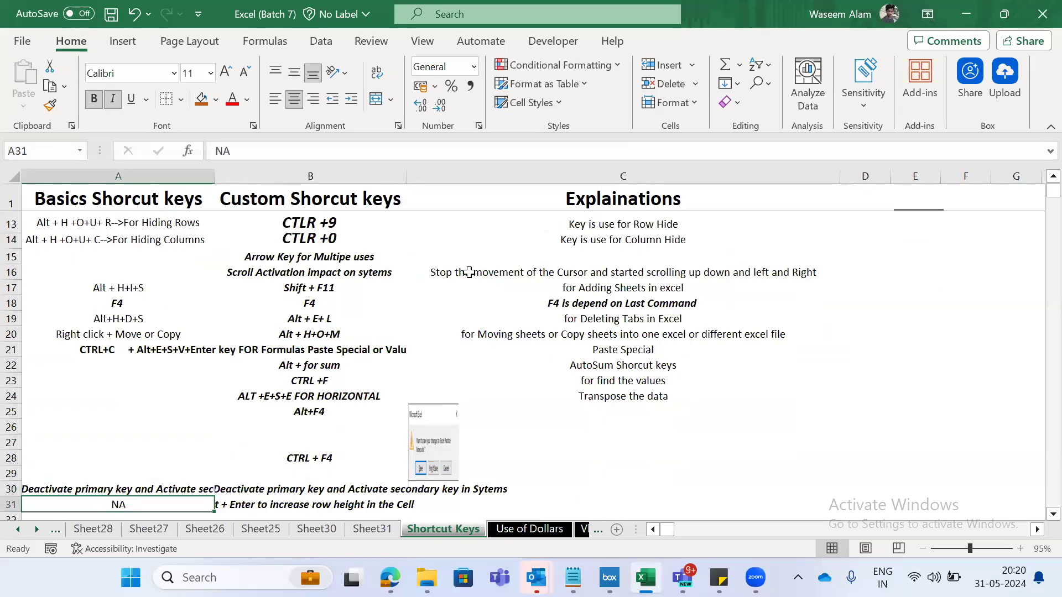
pyautogui.press('Up')
pyautogui.press('Up')
pyautogui.press('Up')
pyautogui.press('Up')
pyautogui.press('Up')
pyautogui.press('Up')
pyautogui.press('Up')
pyautogui.press('Up')
pyautogui.press('Up')
pyautogui.press('Up')
pyautogui.press('Up')
pyautogui.press('Up')
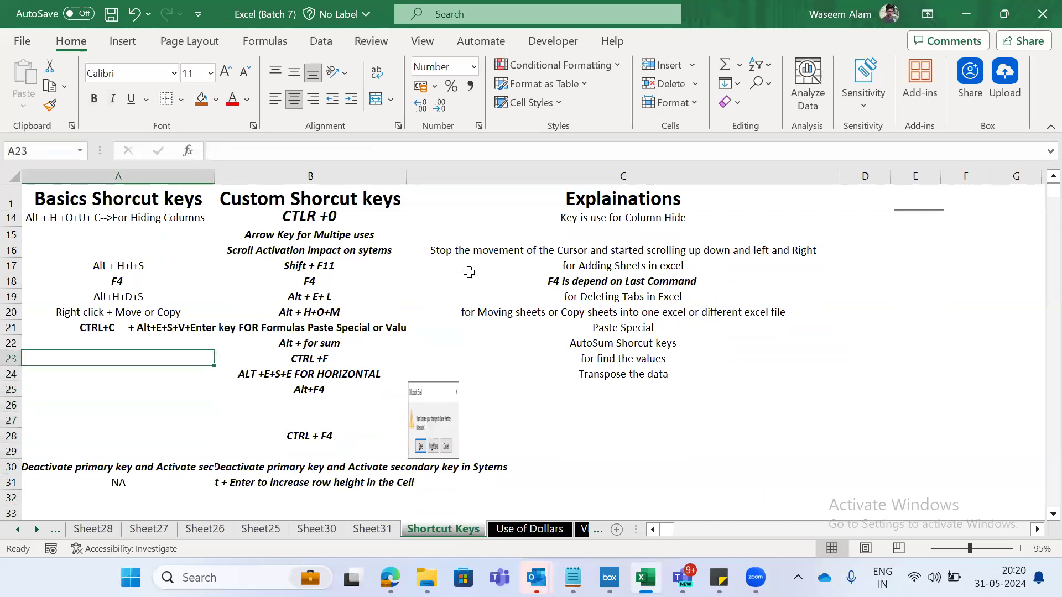
pyautogui.press('Up')
pyautogui.press('Up')
pyautogui.press('Right')
pyautogui.press('Up')
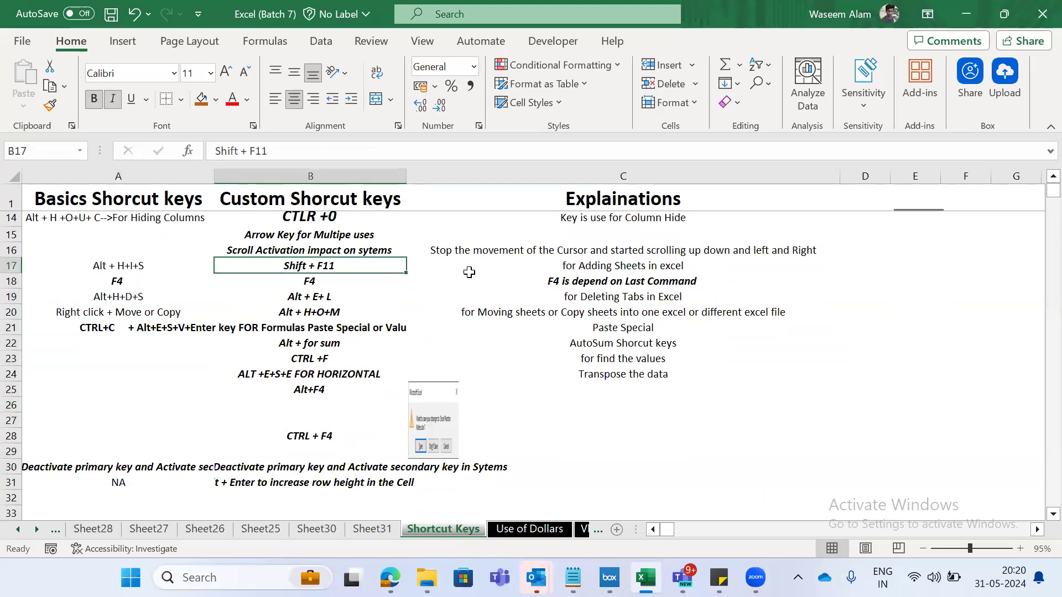
# - Review the entries above row 17 up to row 2, finishing on the CTRL +N entry in B3
pyautogui.press('Up')
pyautogui.press('Up')
pyautogui.press('Up')
pyautogui.press('Up')
pyautogui.press('Up')
pyautogui.press('Up')
pyautogui.press('Up')
pyautogui.press('Up')
pyautogui.press('Up')
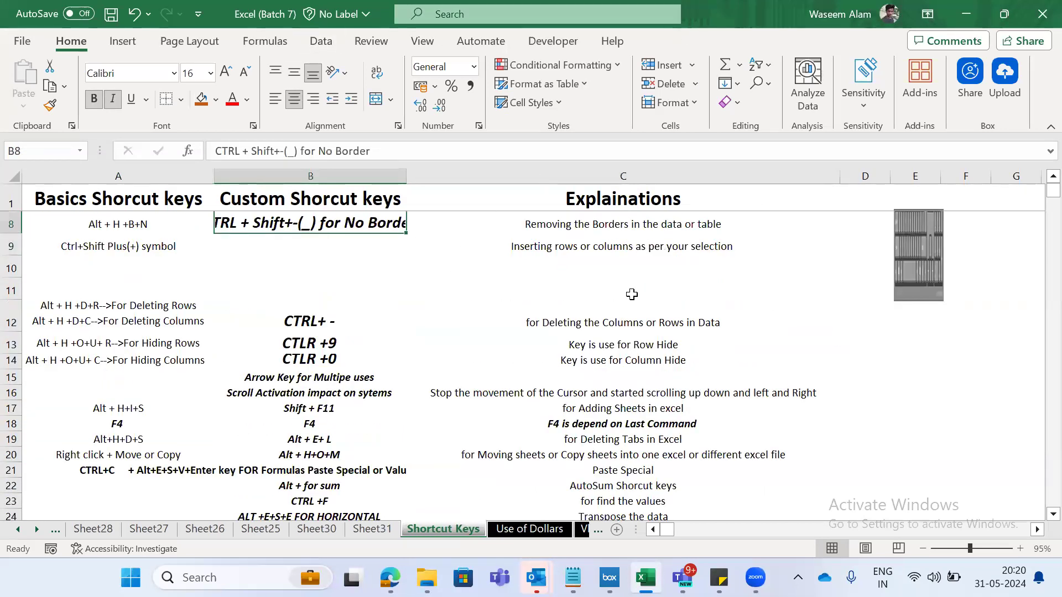
pyautogui.press('Up')
pyautogui.press('Left')
pyautogui.press('Down')
pyautogui.press('Down')
pyautogui.press('Right')
pyautogui.press('Up')
pyautogui.press('Left')
pyautogui.press('Right')
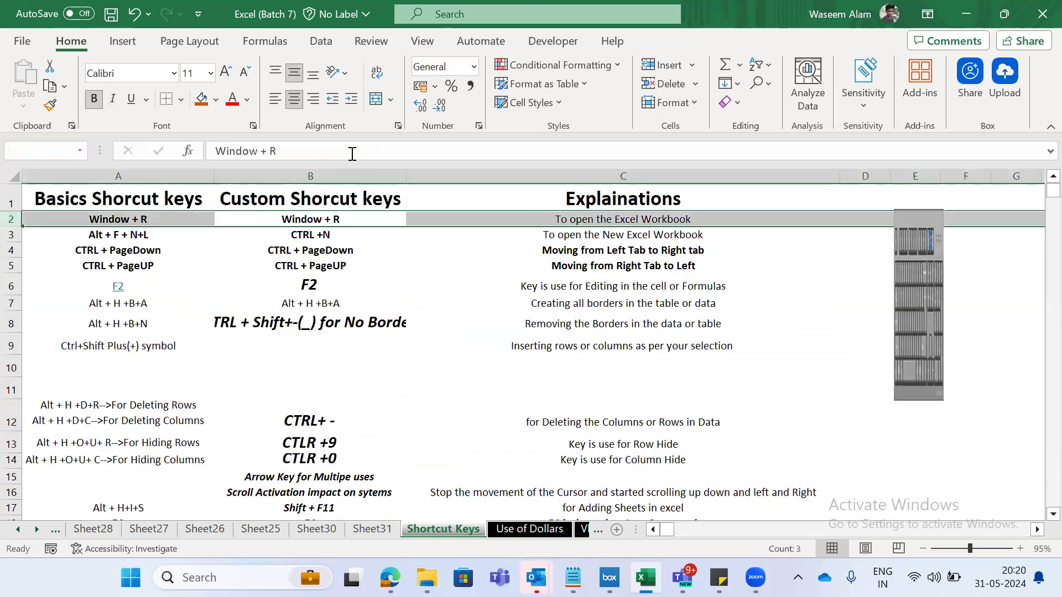
pyautogui.press('Left')
pyautogui.press('Down')
pyautogui.press('Right')
pyautogui.press('Right')
pyautogui.press('Left')
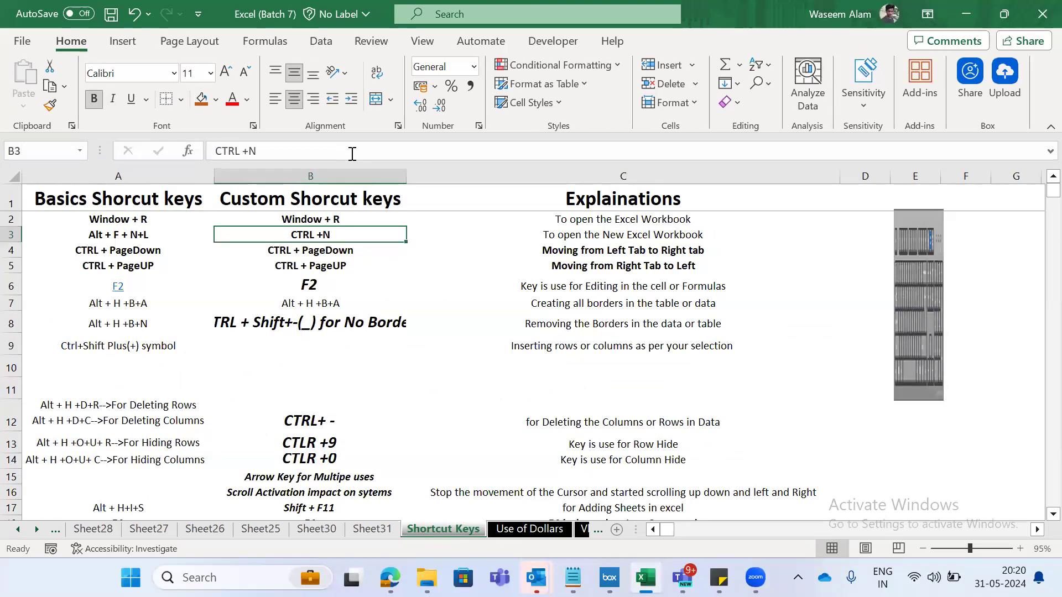
# - Examine the custom shortcuts down to the end of the list, and select row 18 with the F4 entry
pyautogui.press('Down')
pyautogui.press('Down')
pyautogui.press('Down')
pyautogui.press('Down')
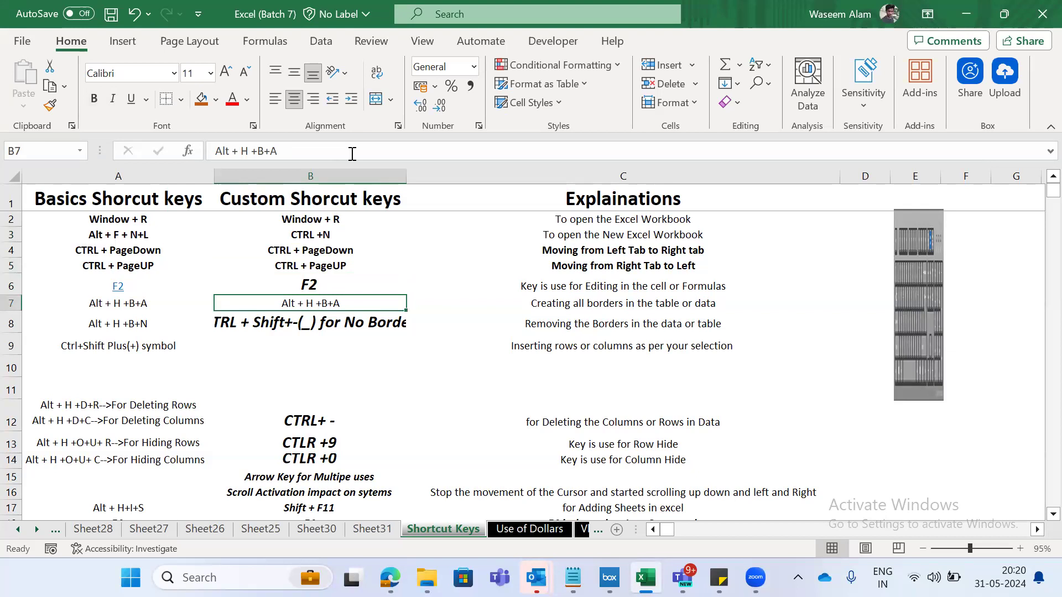
pyautogui.press('Down')
pyautogui.press('Down')
pyautogui.press('Down')
pyautogui.press('Down')
pyautogui.press('Down')
pyautogui.press('Down')
pyautogui.press('Down')
pyautogui.press('Down')
pyautogui.press('Down')
pyautogui.press('Down')
pyautogui.press('Down')
pyautogui.press('Down')
pyautogui.press('Down')
pyautogui.press('Down')
pyautogui.press('Down')
pyautogui.press('Down')
pyautogui.press('Down')
pyautogui.press('Down')
pyautogui.press('Down')
pyautogui.press('Down')
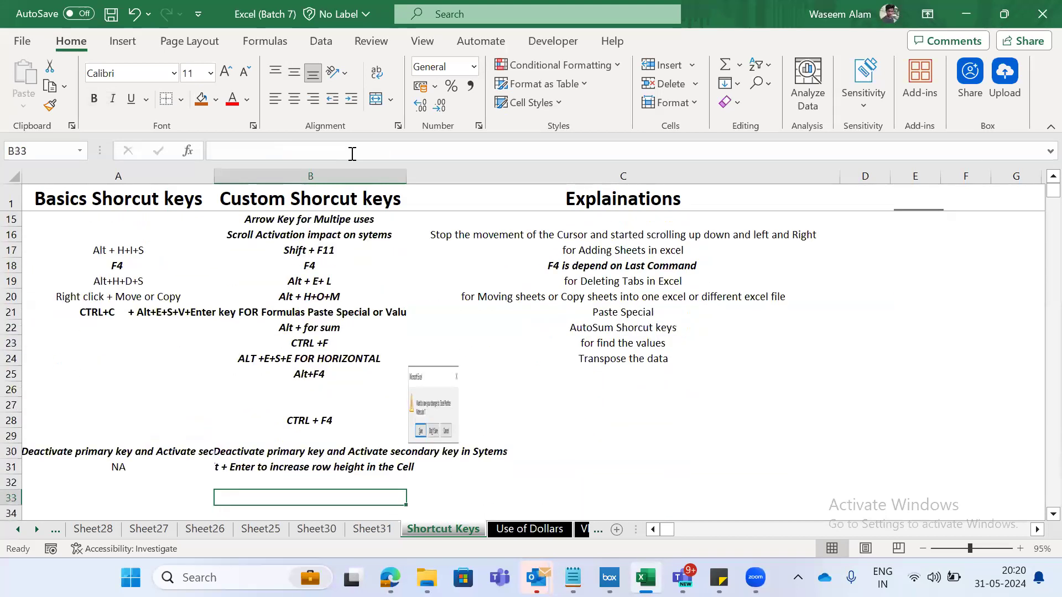
pyautogui.press('Up')
pyautogui.press('Up')
pyautogui.press('Up')
pyautogui.press('Up')
pyautogui.press('Up')
pyautogui.press('Up')
pyautogui.press('Up')
pyautogui.press('Up')
pyautogui.press('Up')
pyautogui.press('Up')
pyautogui.press('Up')
pyautogui.press('Up')
pyautogui.press('Up')
pyautogui.press('Up')
pyautogui.press('Up')
pyautogui.press('Left')
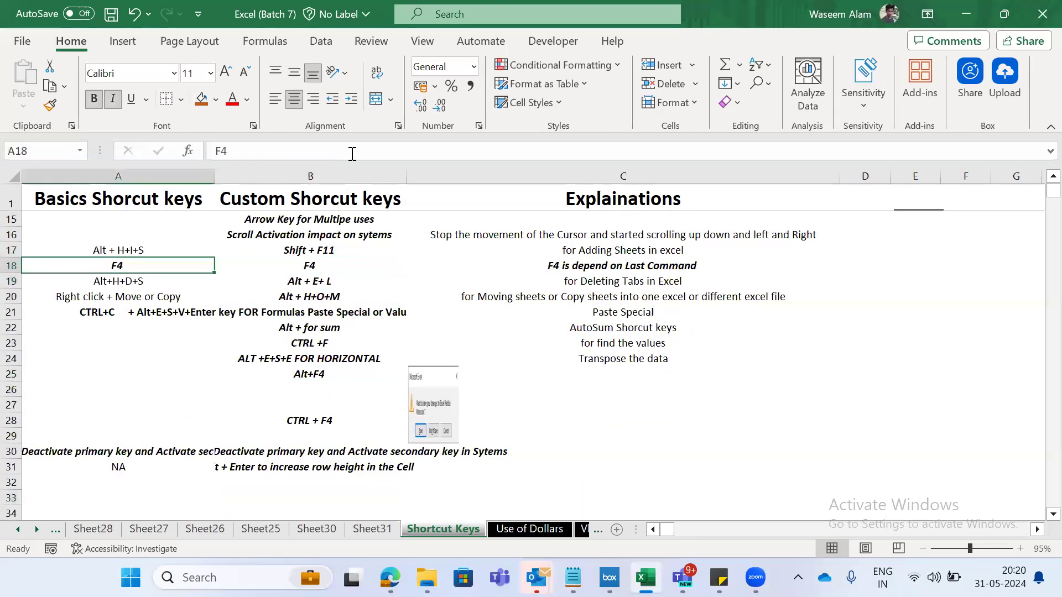
pyautogui.hotkey('shift', 'space')
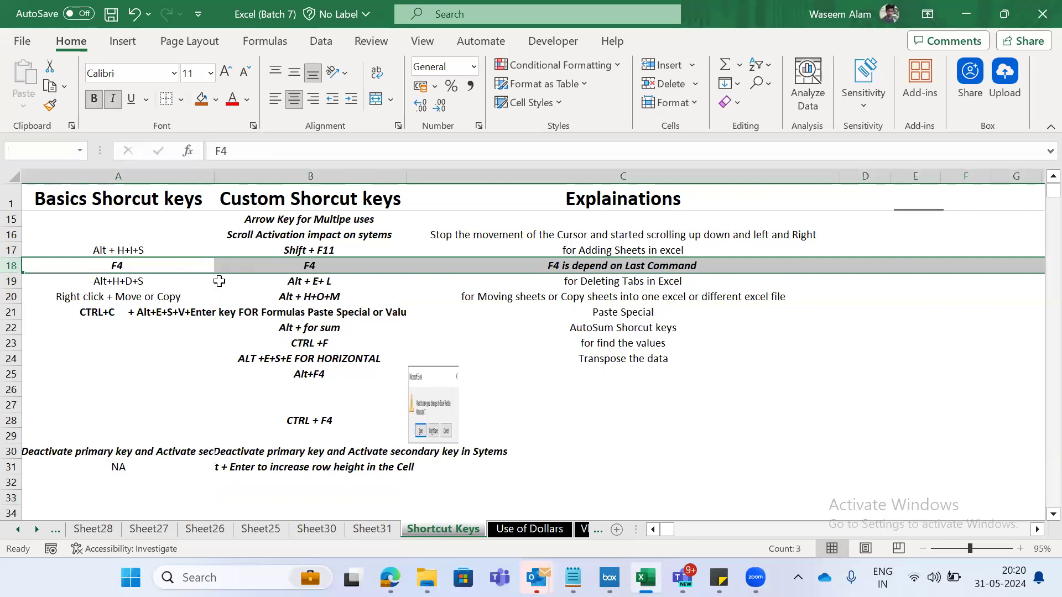
# - Examine the entry for deleting tabs across row 19, finishing on its explanation in C19
pyautogui.press('Down')
pyautogui.hotkey('shift', 'space')
pyautogui.press('Left')
pyautogui.hotkey('shift', 'space')
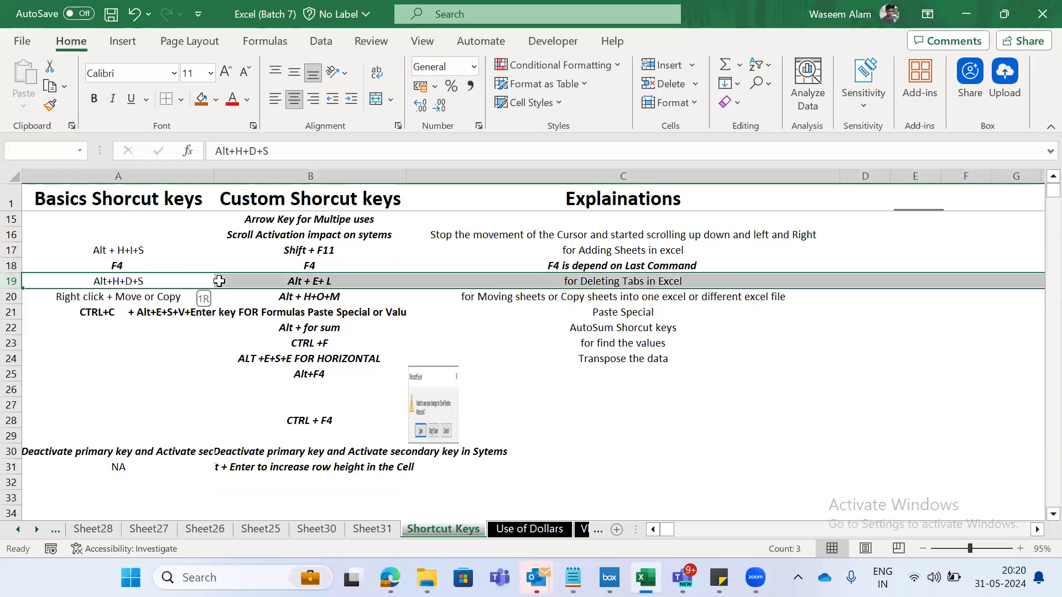
pyautogui.press('Right')
pyautogui.press('Right')
pyautogui.press('Right')
pyautogui.press('Left')
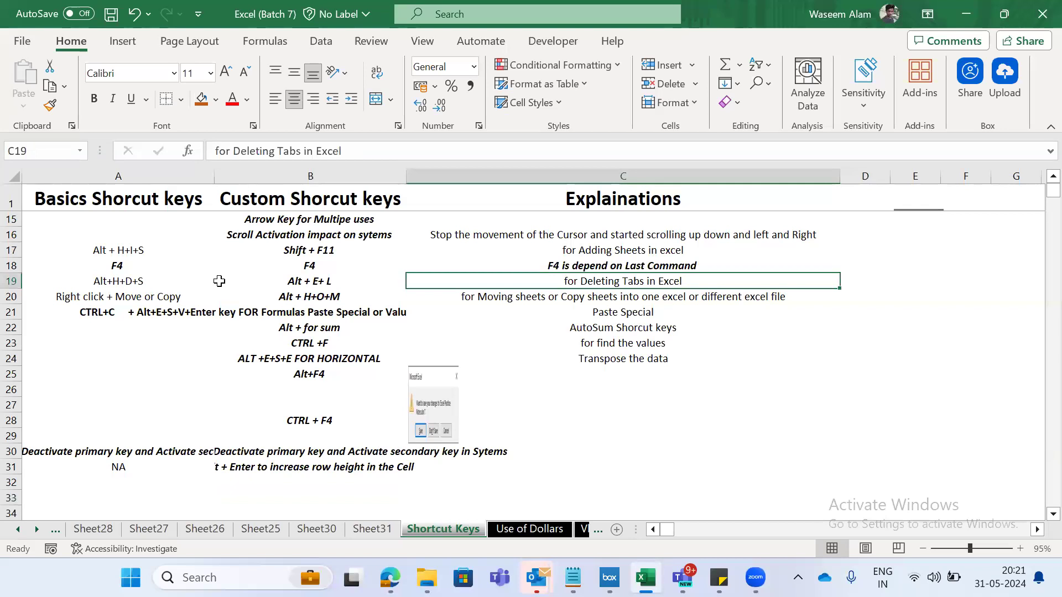
# - Look through the worksheets in front of Shortcut Keys back past Sheet5, finishing on B3 of Sheet11
pyautogui.hotkey('shift', 'F11')
pyautogui.hotkey('shift', 'F11')
pyautogui.hotkey('shift', 'F11')
pyautogui.hotkey('shift', 'F11')
pyautogui.hotkey('shift', 'F11')
pyautogui.hotkey('shift', 'F11')
pyautogui.hotkey('shift', 'F11')
pyautogui.hotkey('shift', 'F11')
pyautogui.hotkey('shift', 'F11')
pyautogui.hotkey('shift', 'F11')
pyautogui.hotkey('shift', 'F11')
pyautogui.hotkey('shift', 'F11')
pyautogui.hotkey('shift', 'F11')
pyautogui.hotkey('shift', 'F11')
pyautogui.hotkey('ctrl', 'pageup')
pyautogui.hotkey('ctrl', 'pageup')
pyautogui.hotkey('ctrl', 'pagedown')
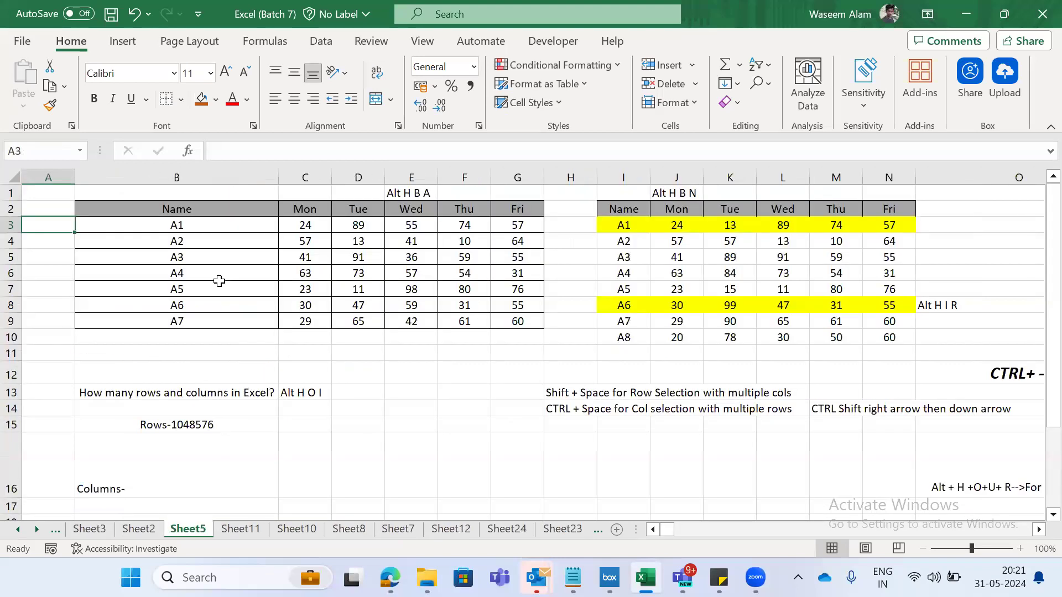
pyautogui.hotkey('ctrl', 'pagedown')
pyautogui.hotkey('ctrl', 'pageup')
pyautogui.hotkey('ctrl', 'pageup')
pyautogui.hotkey('ctrl', 'pageup')
pyautogui.hotkey('ctrl', 'pageup')
pyautogui.hotkey('ctrl', 'pagedown')
# - Look through the blank worksheets after Sheet11, finishing on the Shortcut Keys sheet
pyautogui.hotkey('ctrl', 'pagedown')
pyautogui.hotkey('ctrl', 'pagedown')
pyautogui.hotkey('ctrl', 'pagedown')
pyautogui.press('Down')
pyautogui.press('Right')
pyautogui.press('Down')
pyautogui.hotkey('ctrl', 'pagedown')
pyautogui.hotkey('ctrl', 'pagedown')
pyautogui.hotkey('ctrl', 'pagedown')
pyautogui.hotkey('ctrl', 'pagedown')
pyautogui.hotkey('ctrl', 'pagedown')
pyautogui.hotkey('ctrl', 'pagedown')
pyautogui.hotkey('ctrl', 'pagedown')
pyautogui.hotkey('ctrl', 'pagedown')
pyautogui.hotkey('ctrl', 'pagedown')
pyautogui.hotkey('ctrl', 'pagedown')
pyautogui.hotkey('ctrl', 'pagedown')
pyautogui.hotkey('ctrl', 'pagedown')
pyautogui.hotkey('ctrl', 'pagedown')
pyautogui.hotkey('ctrl', 'pagedown')
pyautogui.hotkey('ctrl', 'pagedown')
pyautogui.hotkey('ctrl', 'pagedown')
pyautogui.hotkey('ctrl', 'pagedown')
pyautogui.hotkey('ctrl', 'pagedown')
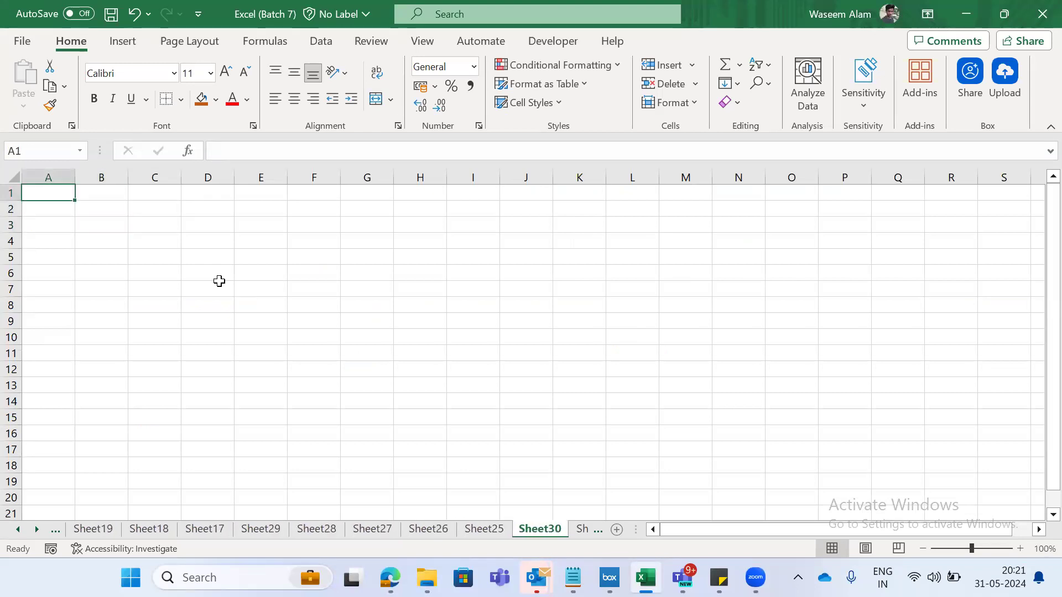
pyautogui.hotkey('ctrl', 'pagedown')
pyautogui.hotkey('ctrl', 'pagedown')
pyautogui.hotkey('ctrl', 'pagedown')
pyautogui.hotkey('ctrl', 'pageup')
# - Copy the tab-deleting shortcut entry in A19:C19 of Shortcut Keys
pyautogui.press('Left')
pyautogui.press('Left')
pyautogui.hotkey('shift', 'Right')
pyautogui.hotkey('shift', 'Right')
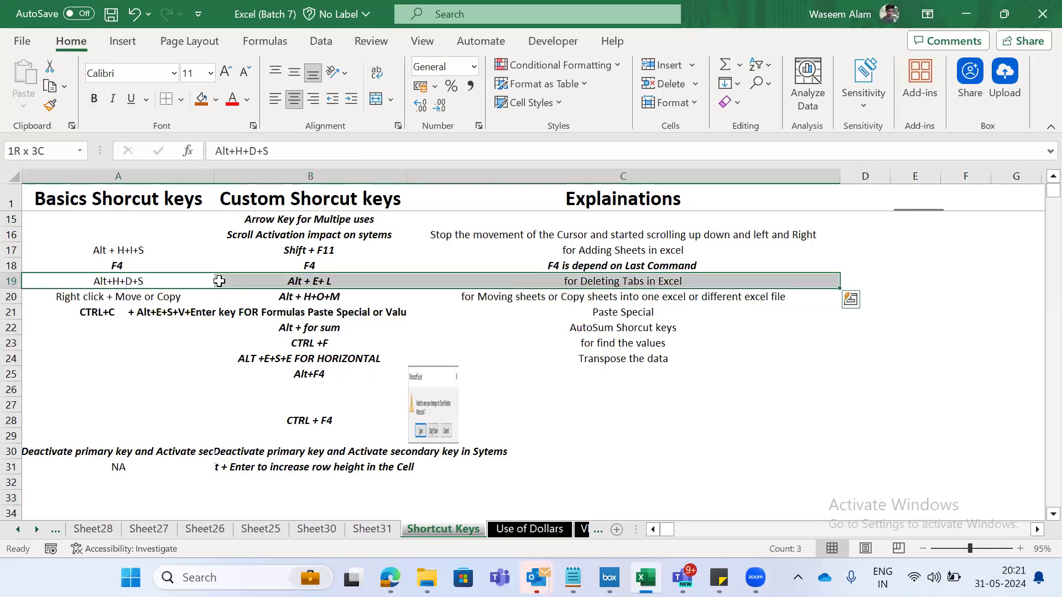
pyautogui.hotkey('ctrl', 'c')
# - Paste the copied tab-deleting entry on Sheet11, starting at A3
pyautogui.hotkey('ctrl', 'pageup')
pyautogui.hotkey('ctrl', 'pageup')
pyautogui.hotkey('ctrl', 'pageup')
pyautogui.hotkey('ctrl', 'pageup')
pyautogui.hotkey('ctrl', 'pageup')
pyautogui.hotkey('ctrl', 'pageup')
pyautogui.hotkey('ctrl', 'pageup')
pyautogui.hotkey('ctrl', 'pageup')
pyautogui.hotkey('ctrl', 'pageup')
pyautogui.hotkey('ctrl', 'pageup')
pyautogui.hotkey('ctrl', 'pageup')
pyautogui.hotkey('ctrl', 'pageup')
pyautogui.hotkey('ctrl', 'pageup')
pyautogui.hotkey('ctrl', 'pageup')
pyautogui.hotkey('ctrl', 'pageup')
pyautogui.hotkey('ctrl', 'pageup')
pyautogui.hotkey('ctrl', 'pageup')
pyautogui.hotkey('ctrl', 'pageup')
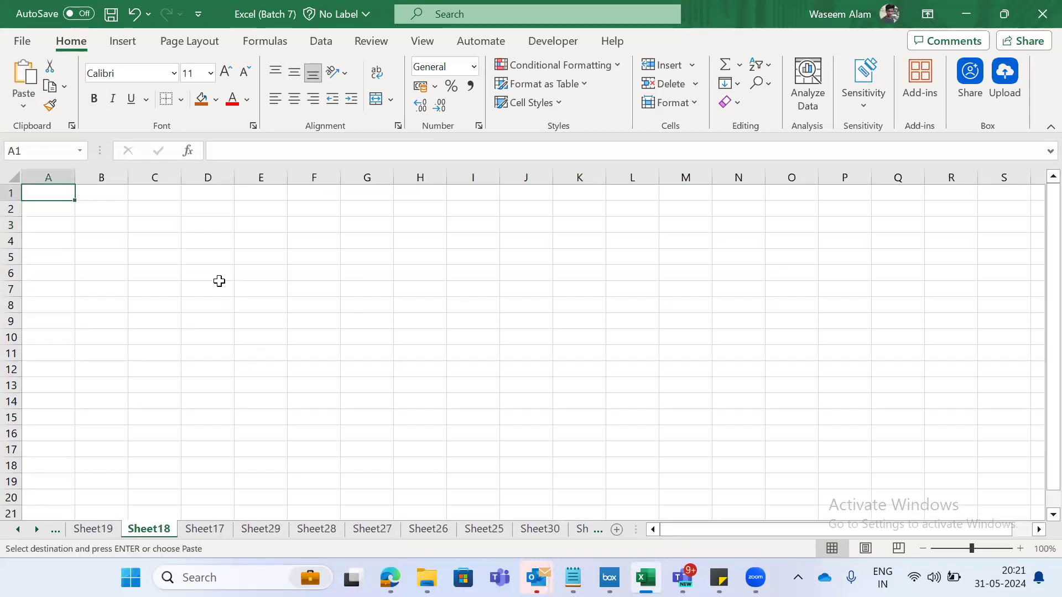
pyautogui.hotkey('ctrl', 'pageup')
pyautogui.hotkey('ctrl', 'pageup')
pyautogui.hotkey('ctrl', 'pageup')
pyautogui.hotkey('ctrl', 'pageup')
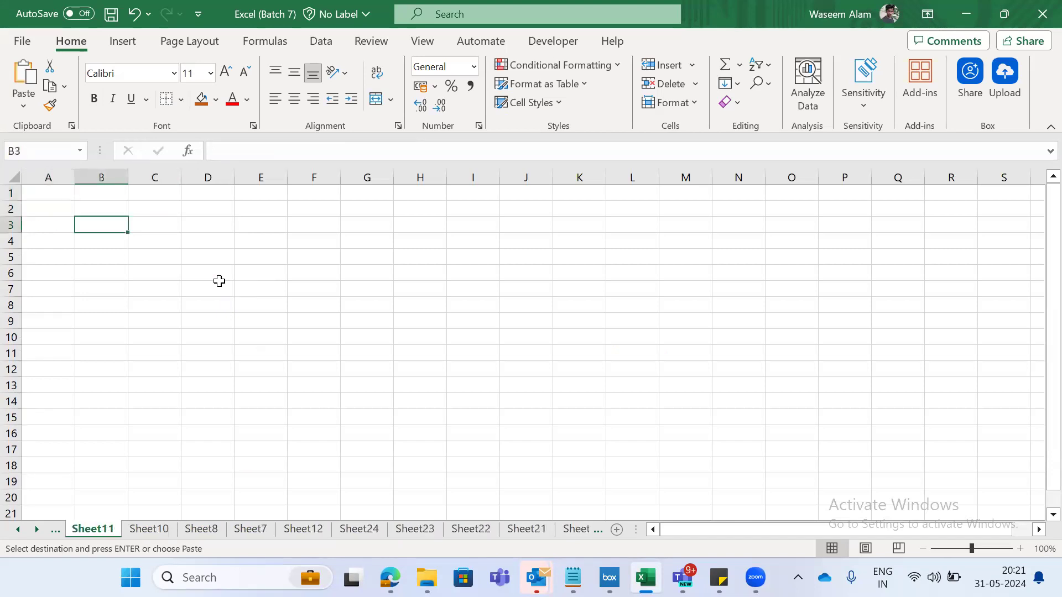
pyautogui.hotkey('ctrl', 'pagedown')
pyautogui.hotkey('ctrl', 'pagedown')
pyautogui.press('Left')
pyautogui.press('Right')
pyautogui.press('Left')
pyautogui.hotkey('ctrl', 'v')
pyautogui.press('Left')
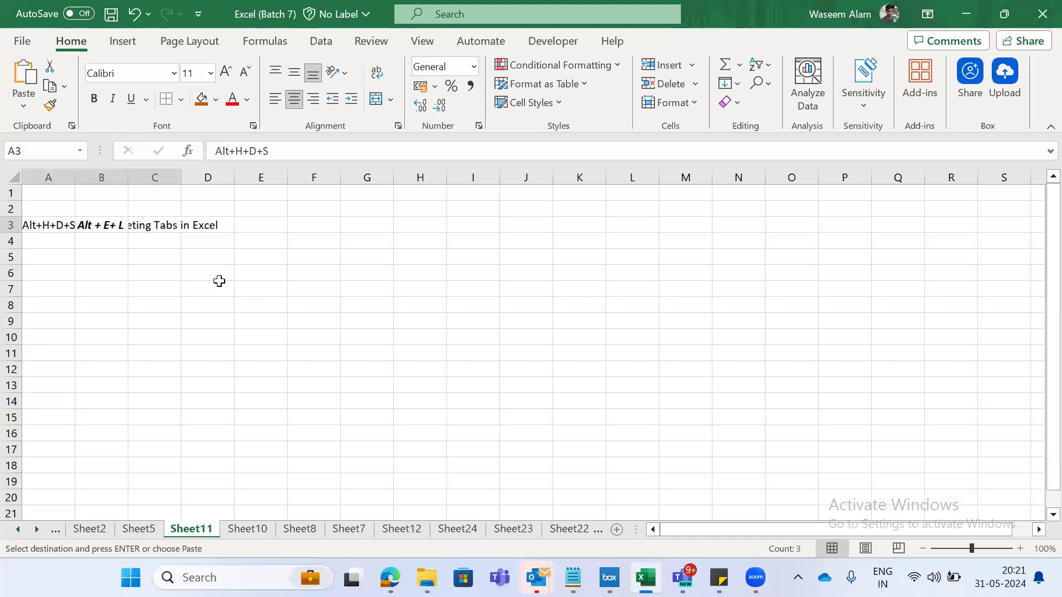
# - Paste the same entry on Sheet10, Sheet8 and Sheet7, placing it at B3 on Sheet7
pyautogui.hotkey('ctrl', 'pagedown')
pyautogui.hotkey('ctrl', 'v')
pyautogui.hotkey('ctrl', 'pagedown')
pyautogui.hotkey('ctrl', 'v')
pyautogui.press('Left')
pyautogui.hotkey('ctrl', 'pagedown')
pyautogui.hotkey('ctrl', 'v')
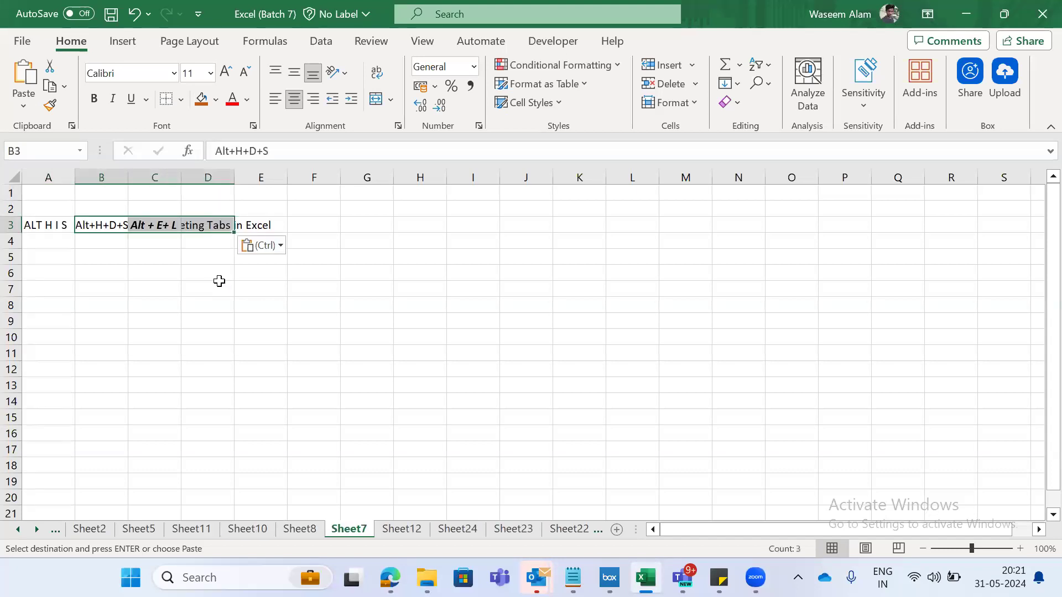
# - Paste the copied tab-deleting shortcut entry on Sheet12
pyautogui.press('Left')
pyautogui.hotkey('ctrl', 'pagedown')
pyautogui.hotkey('ctrl', 'v')
# - Auto-fit columns A to C on Sheet11 to the pasted tab-deleting entry in A3:C3
pyautogui.hotkey('ctrl', 'pageup')
pyautogui.hotkey('ctrl', 'pageup')
pyautogui.hotkey('ctrl', 'pageup')
pyautogui.hotkey('ctrl', 'pageup')
pyautogui.hotkey('ctrl', 'pageup')
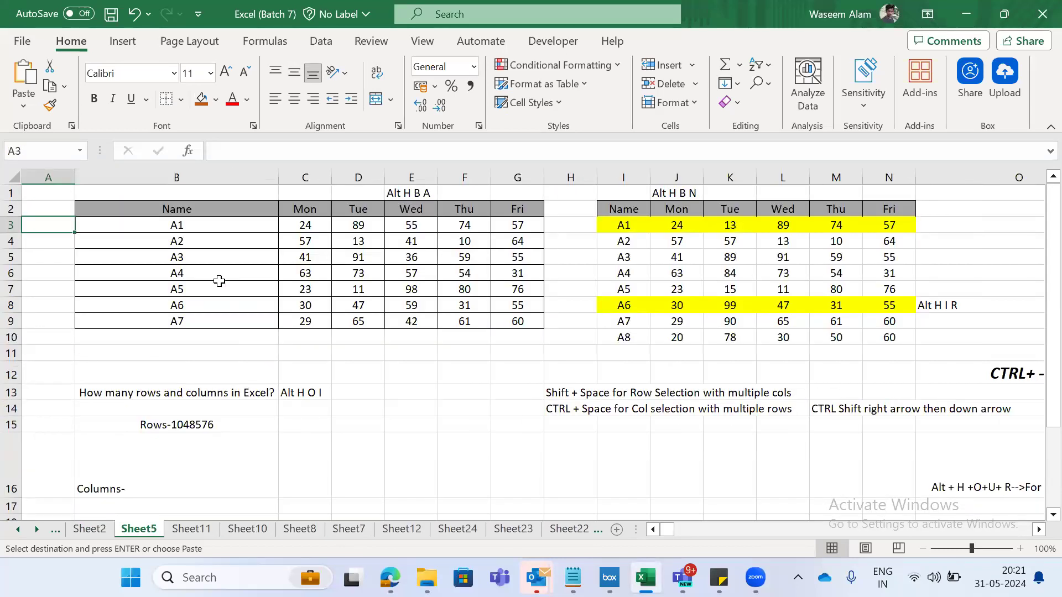
pyautogui.hotkey('ctrl', 'pagedown')
pyautogui.hotkey('ctrl', 'v')
pyautogui.hotkey('alt', 'o')
pyautogui.press('c')
pyautogui.press('a')
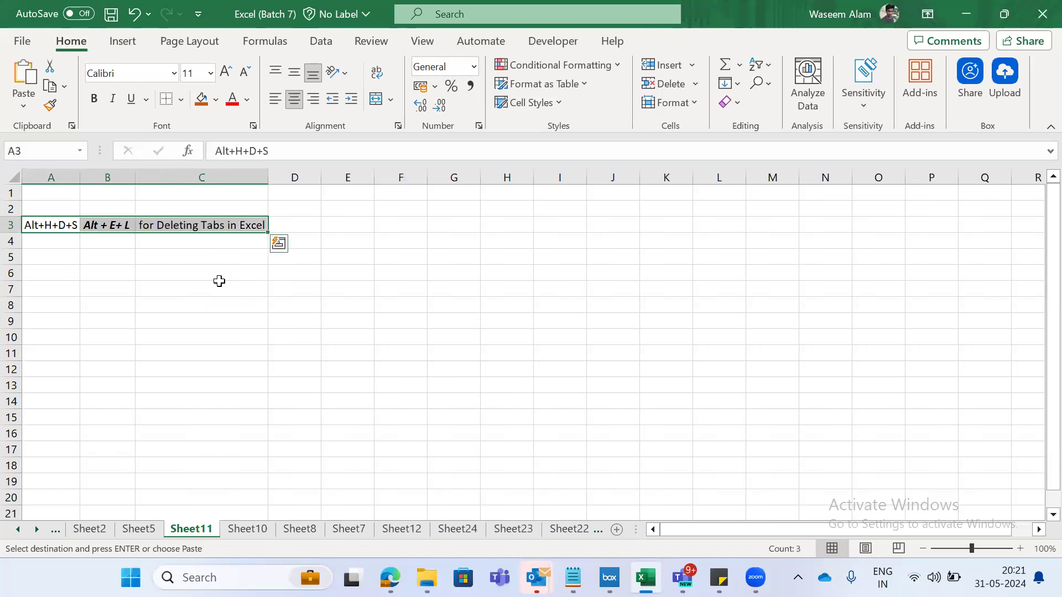
# - Enter the headings Basics Shortcut in A2 and Custom keys in B2 above the entry on Sheet11
pyautogui.press('Up')
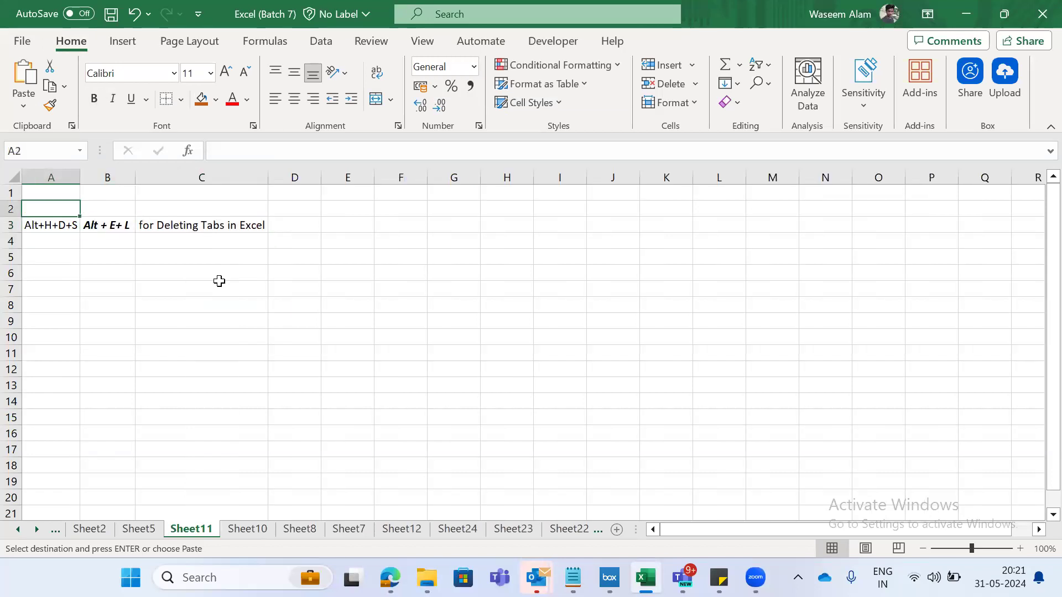
pyautogui.press('Escape')
pyautogui.write('Bais')
pyautogui.press('BackSpace')
pyautogui.write('sics SHortcut')
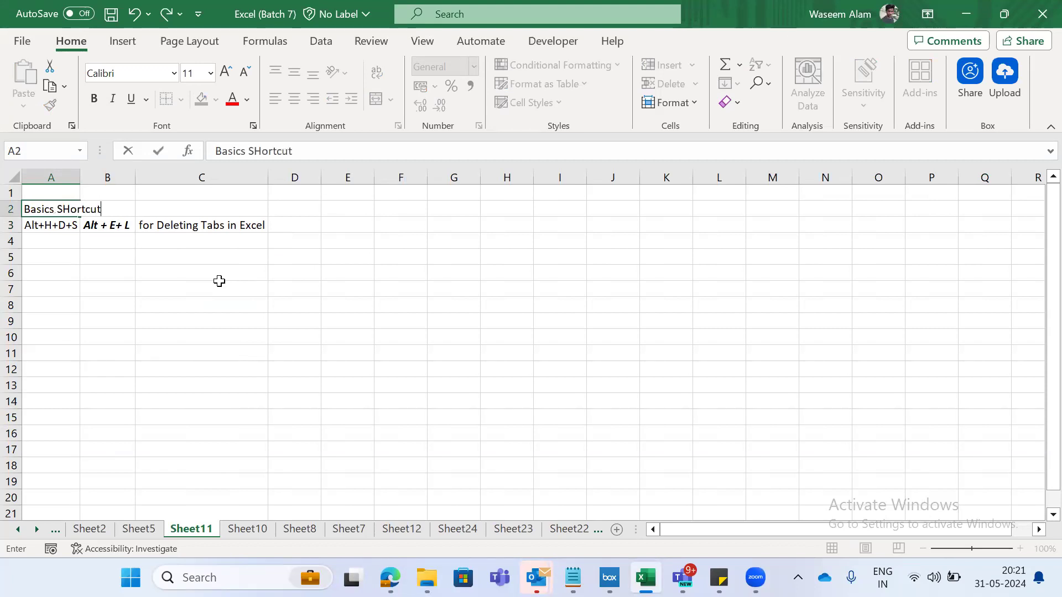
pyautogui.press('Tab')
pyautogui.press('Tab')
pyautogui.hotkey('shift', 'Tab')
pyautogui.write('Cus')
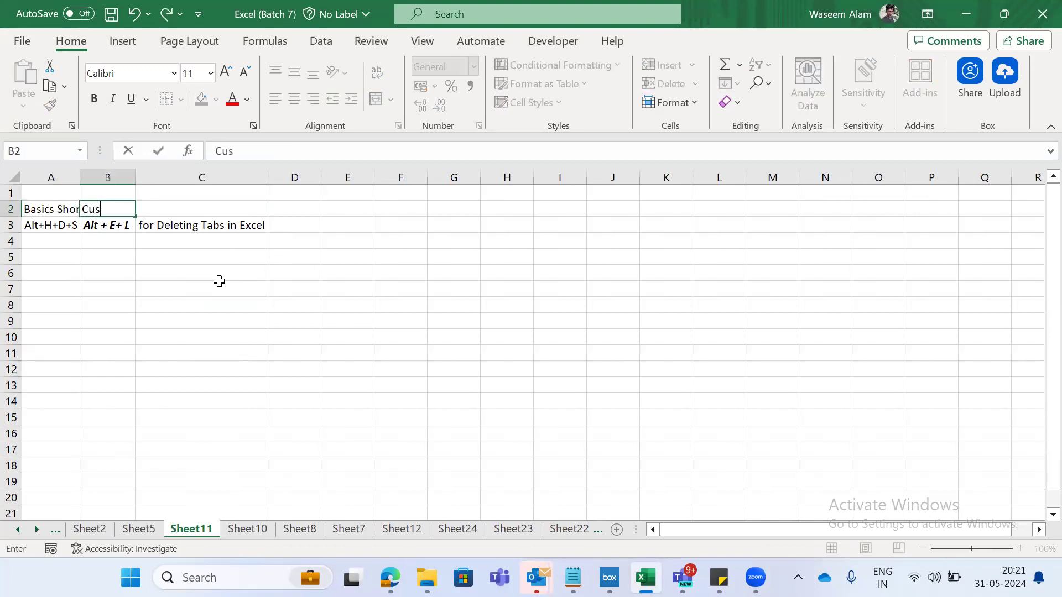
pyautogui.write('tom kee')
pyautogui.hotkey('shift', 'Tab')
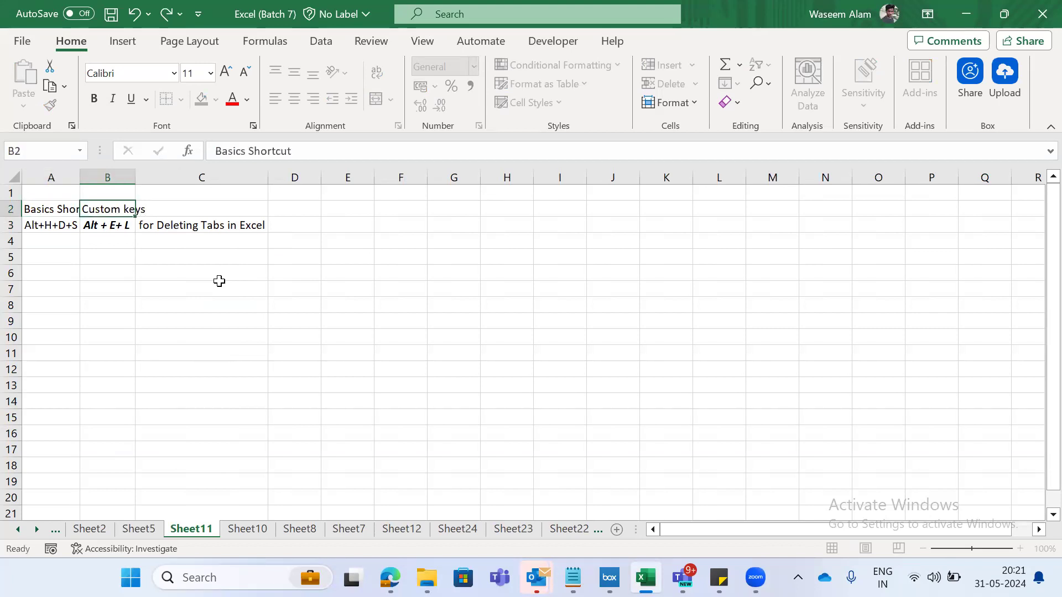
# - Auto-fit the column widths of A2:C3 on Sheet11 so the new headings fit
pyautogui.hotkey('shift', 'Right')
pyautogui.hotkey('shift', 'Down')
pyautogui.hotkey('shift', 'Right')
pyautogui.hotkey('shift', 'Right')
pyautogui.hotkey('shift', 'Left')
pyautogui.hotkey('alt', 'o')
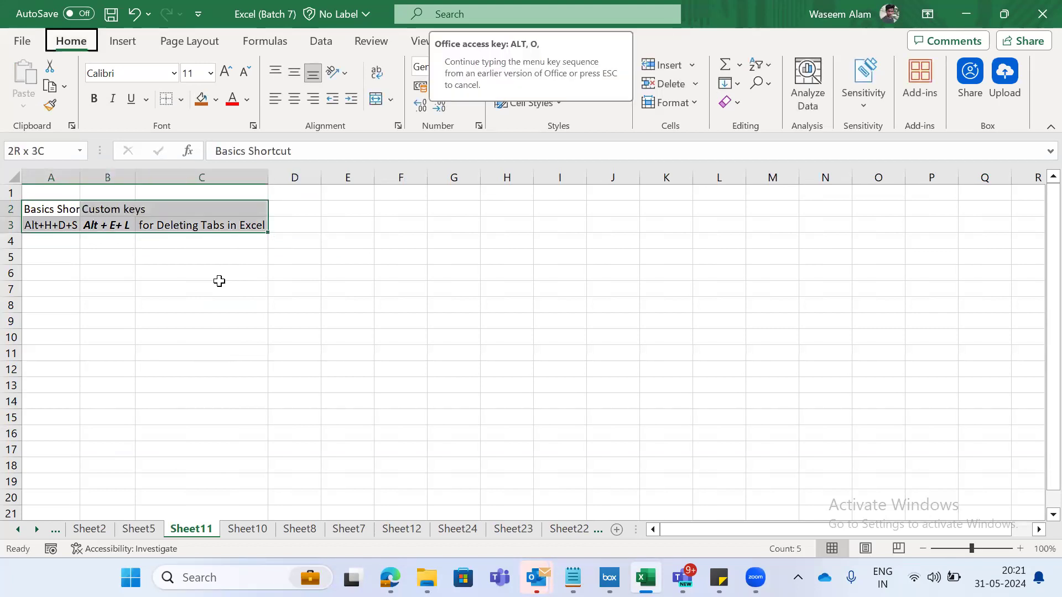
pyautogui.press('c')
pyautogui.press('a')
pyautogui.press('Right')
pyautogui.press('Left')
pyautogui.press('Down')
pyautogui.press('Down')
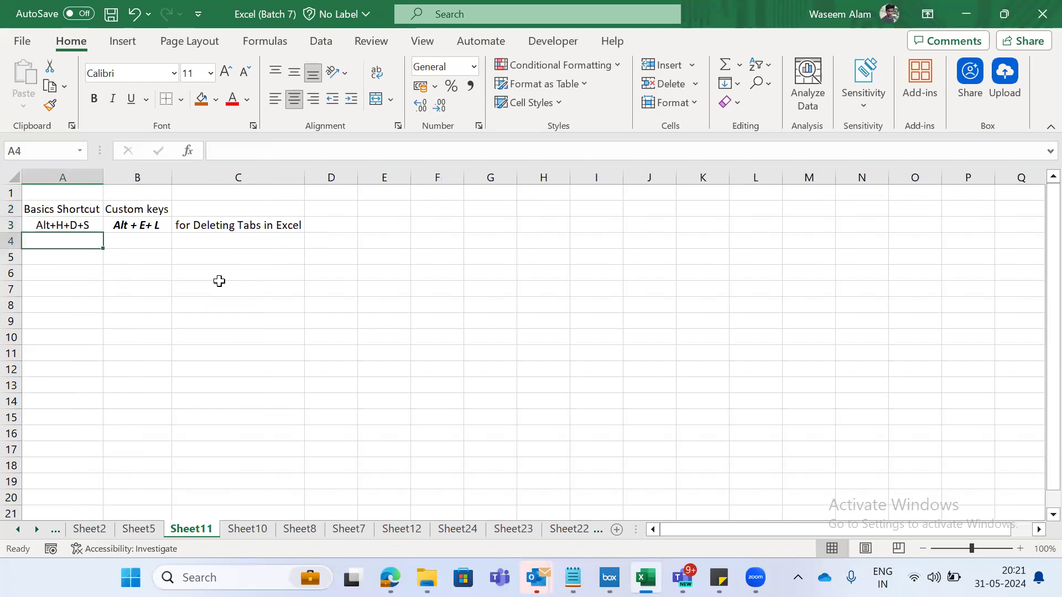
# - Delete Sheet11 permanently from the workbook
pyautogui.press('alt')
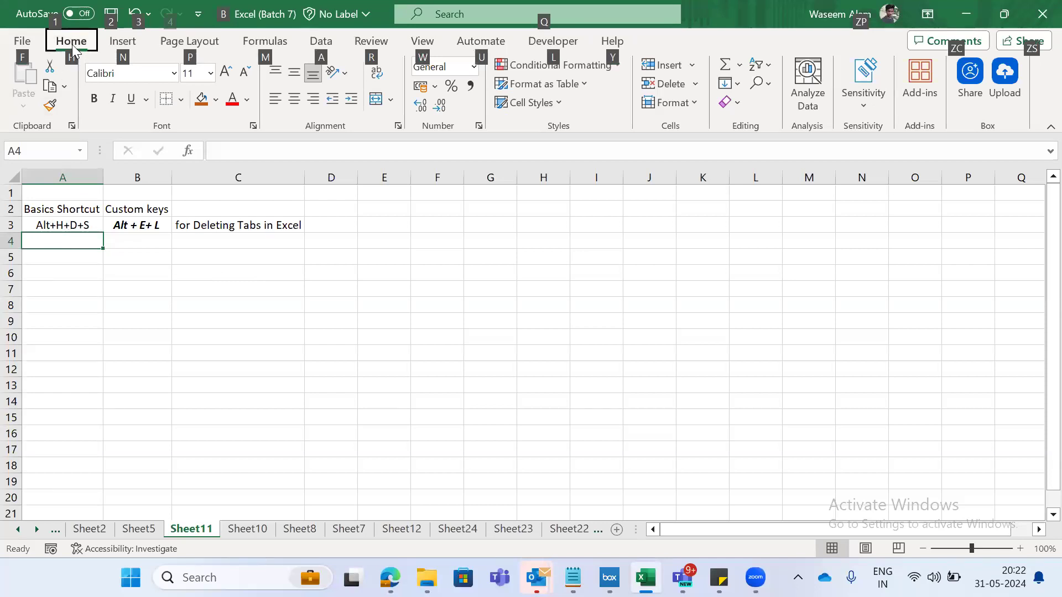
pyautogui.press('h')
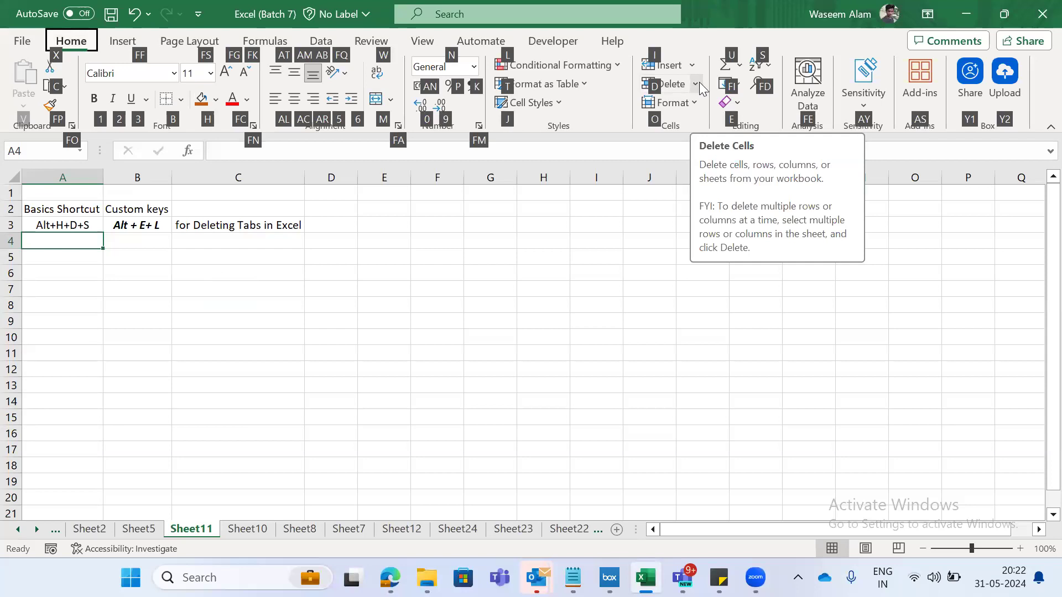
pyautogui.press('d')
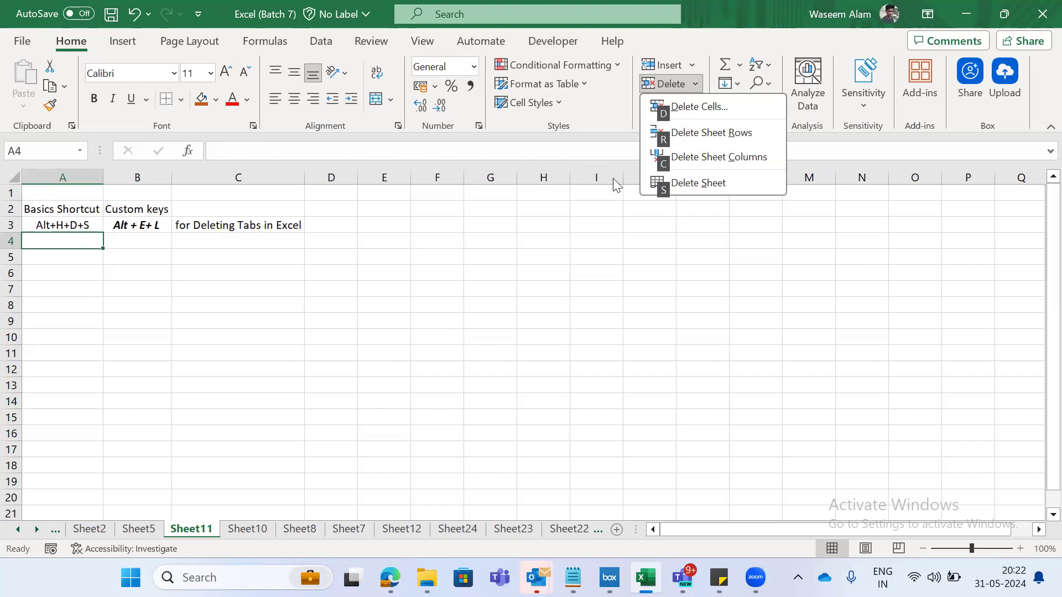
pyautogui.press('s')
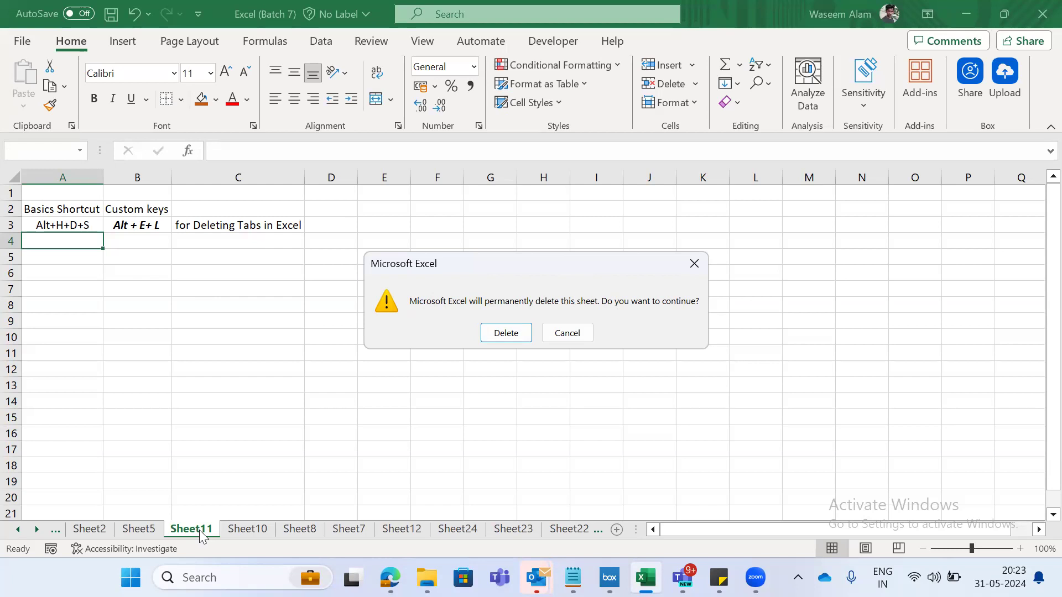
pyautogui.click(501, 334)
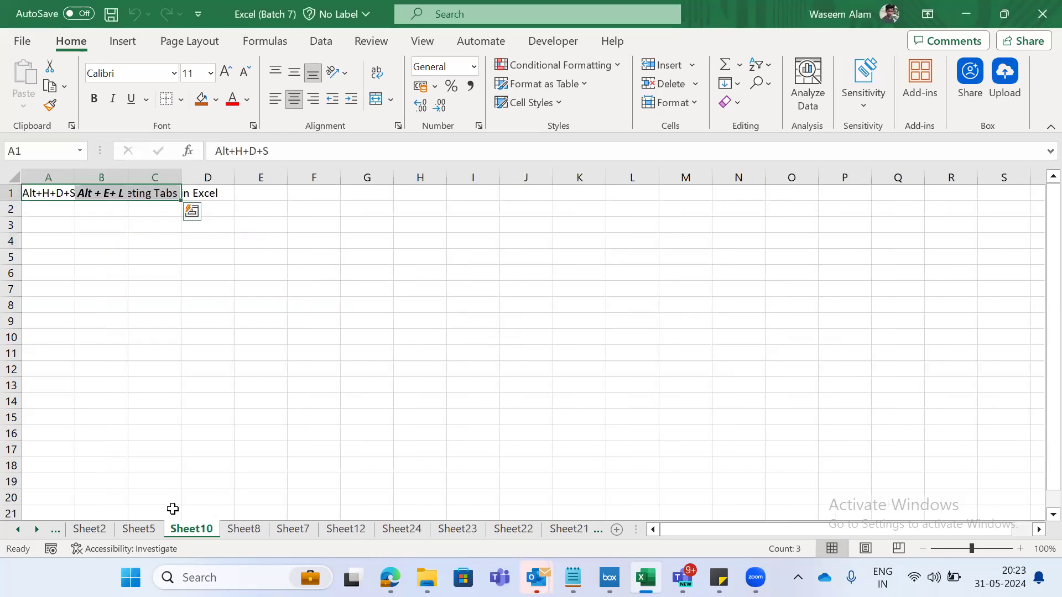
# - Enter the note CTRL Z Undo in E4 of Sheet10 and undo that entry
pyautogui.click(273, 245)
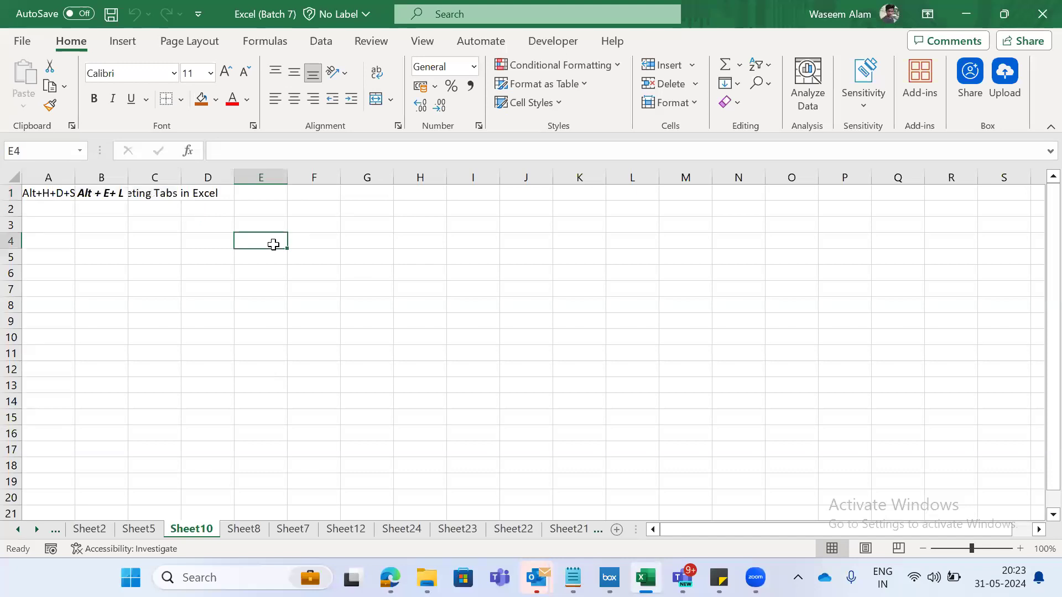
pyautogui.write('CTRL Z')
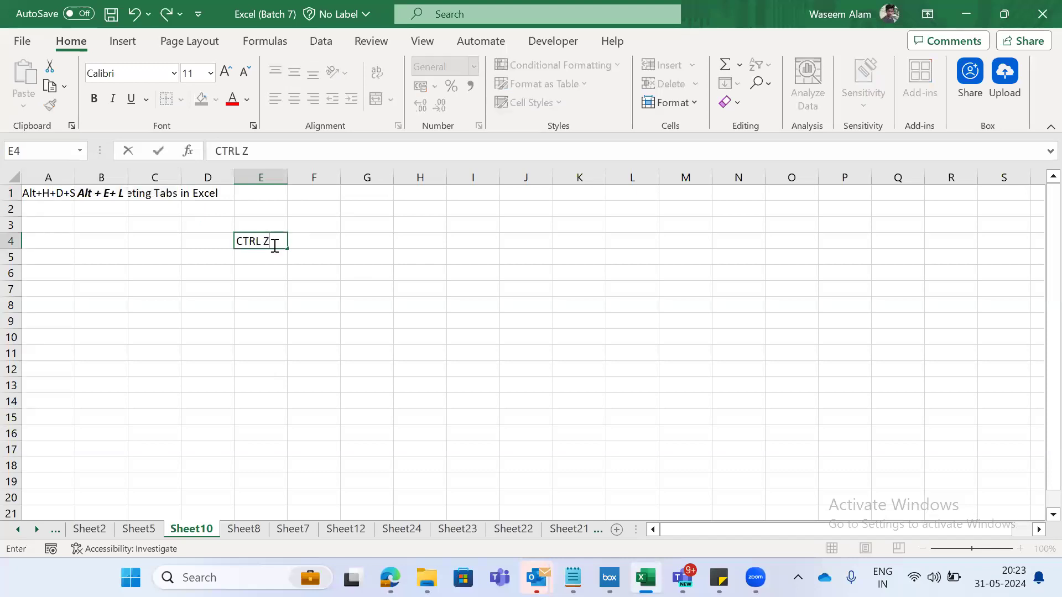
pyautogui.click(275, 245)
pyautogui.write('Undo')
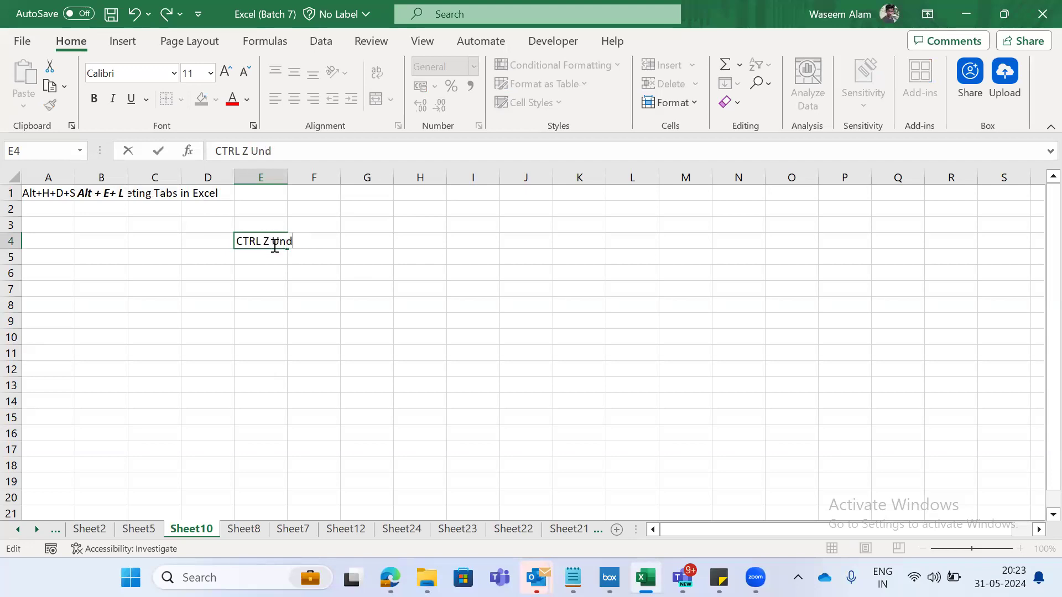
pyautogui.press('Return')
pyautogui.hotkey('ctrl', 'z')
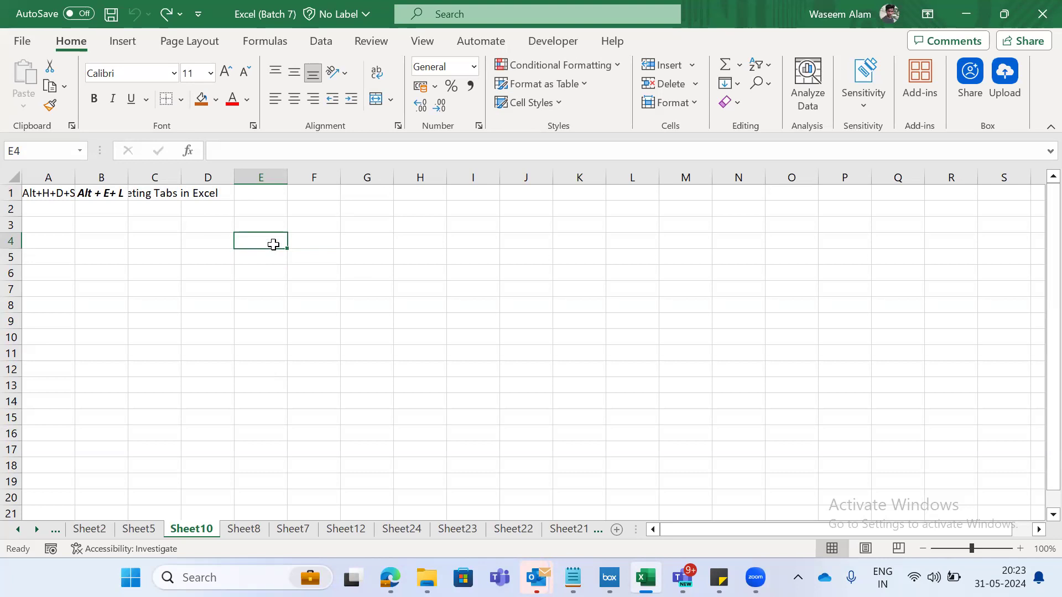
# - Auto-fit columns A to C on Sheet10 to the tab-deleting entry in A1:C1
pyautogui.press('Left')
pyautogui.press('Left')
pyautogui.press('Up')
pyautogui.press('Up')
pyautogui.press('Up')
pyautogui.press('Left')
pyautogui.press('Left')
pyautogui.hotkey('shift', 'Right')
pyautogui.hotkey('shift', 'Right')
pyautogui.hotkey('alt', 'e')
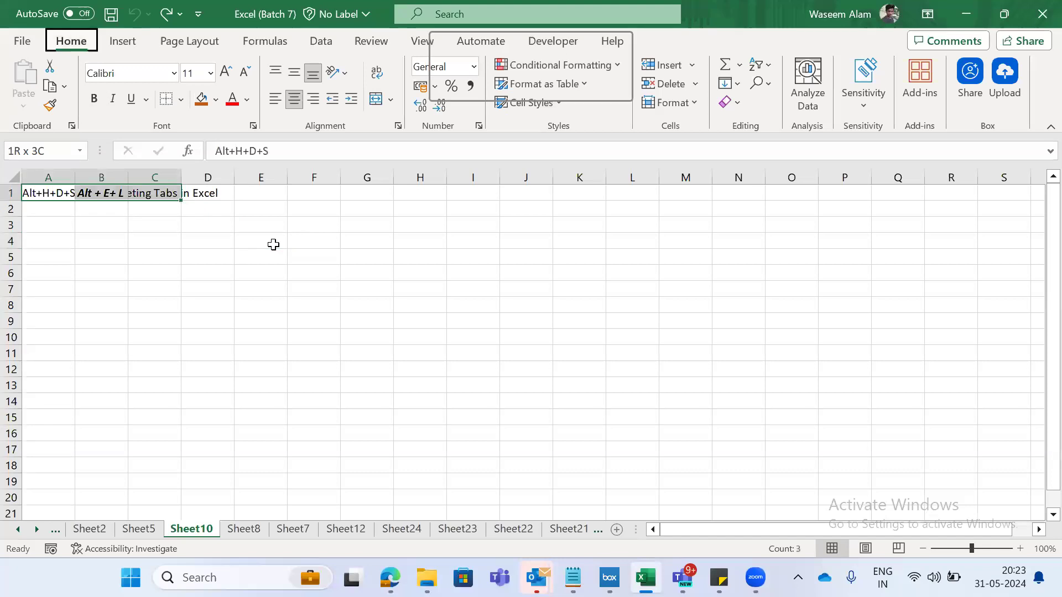
pyautogui.press('c')
pyautogui.press('a')
pyautogui.press('Right')
pyautogui.press('Left')
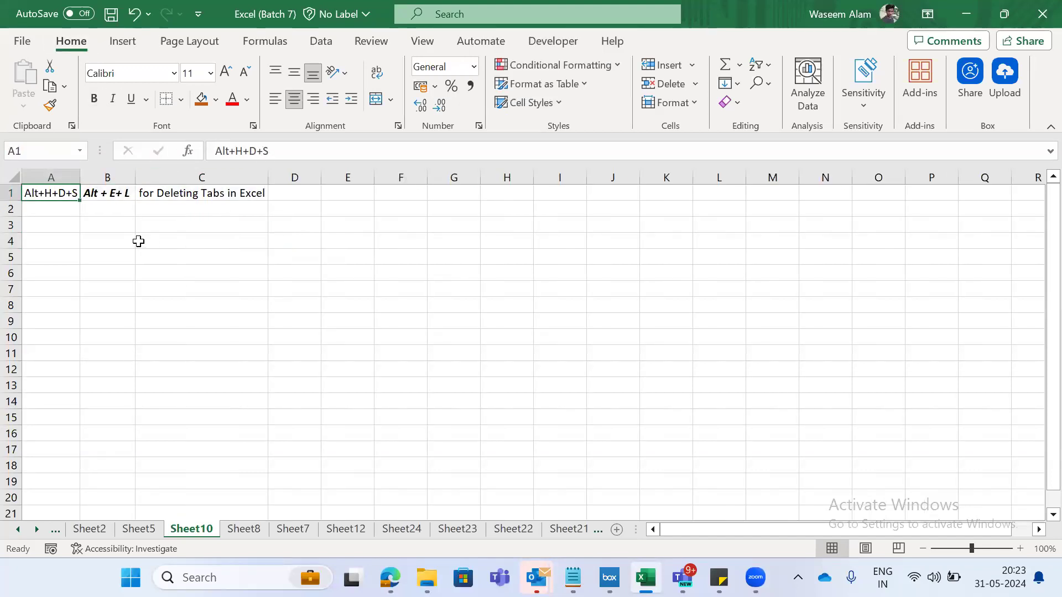
# - Delete Sheet10 permanently from the workbook
pyautogui.press('alt')
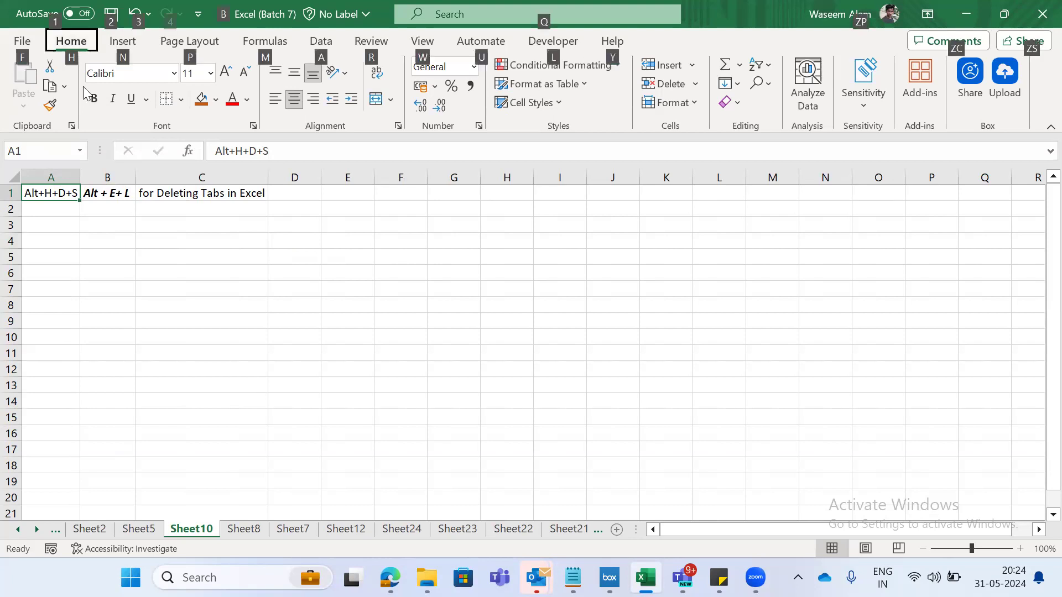
pyautogui.press('Escape')
pyautogui.hotkey('alt', 'h')
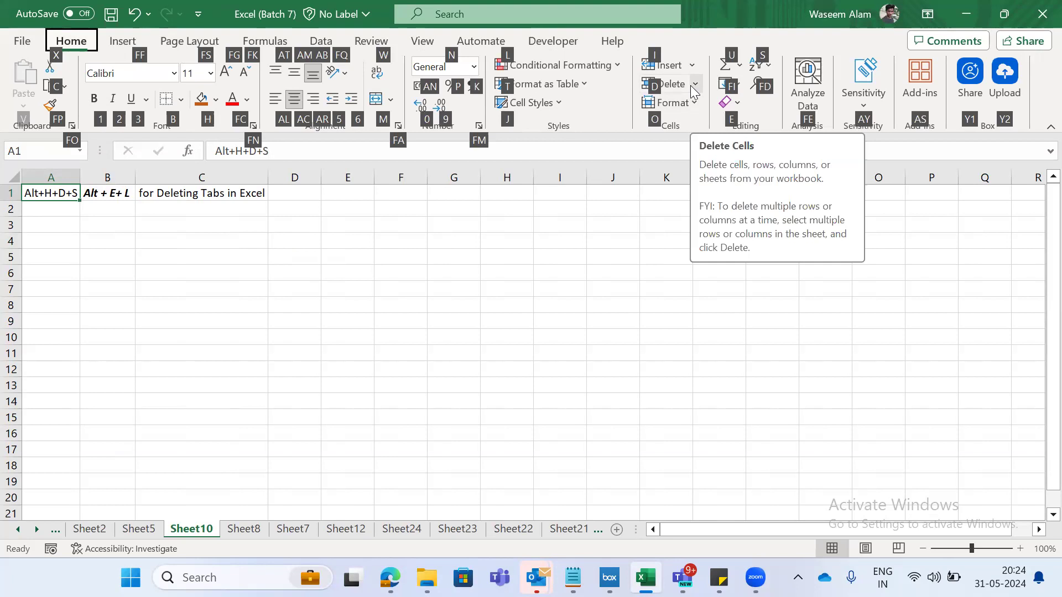
pyautogui.press('d')
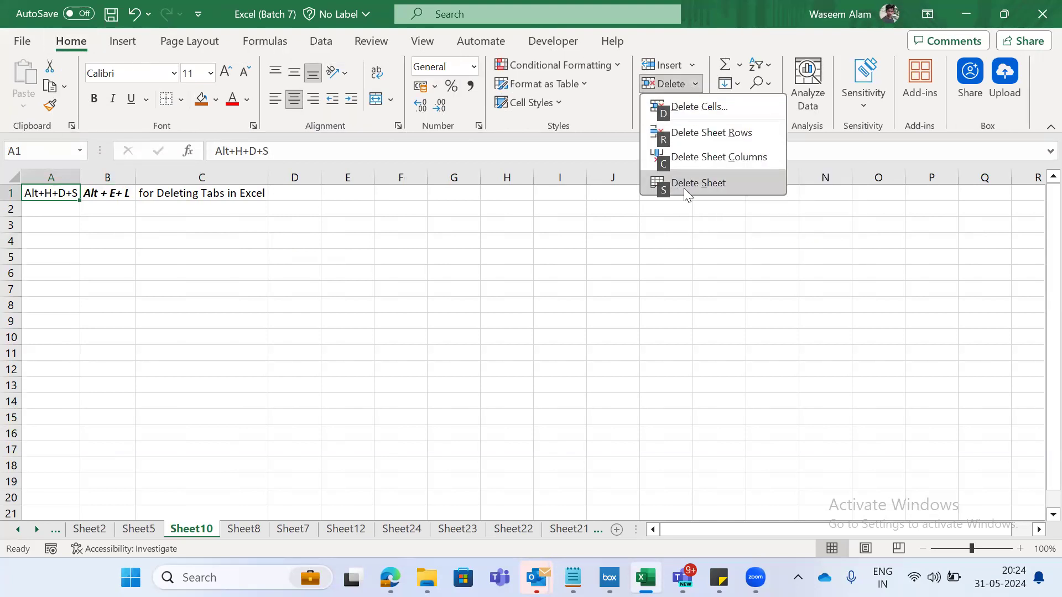
pyautogui.press('s')
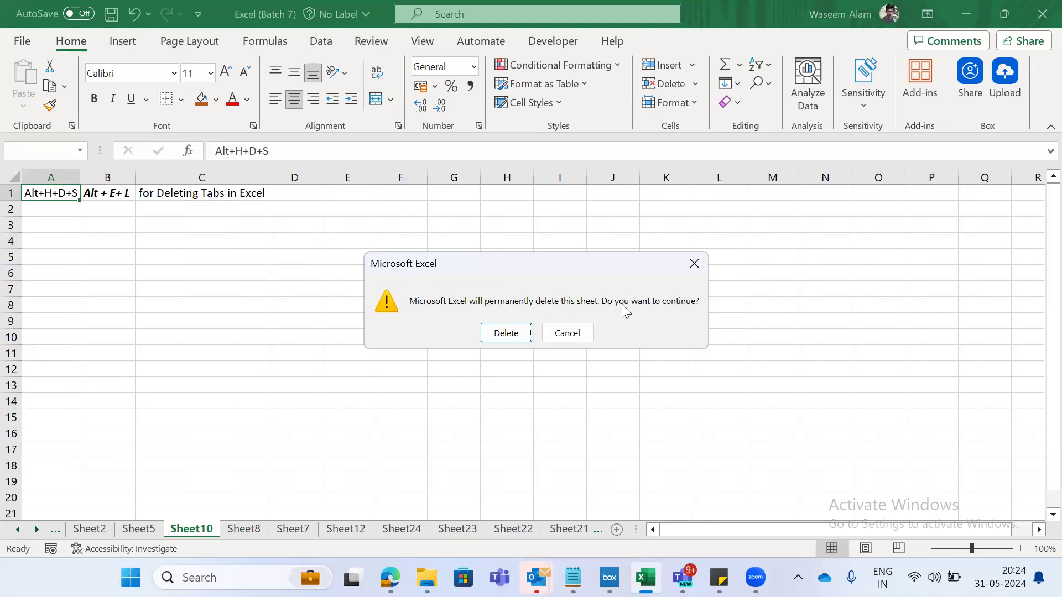
pyautogui.click(506, 333)
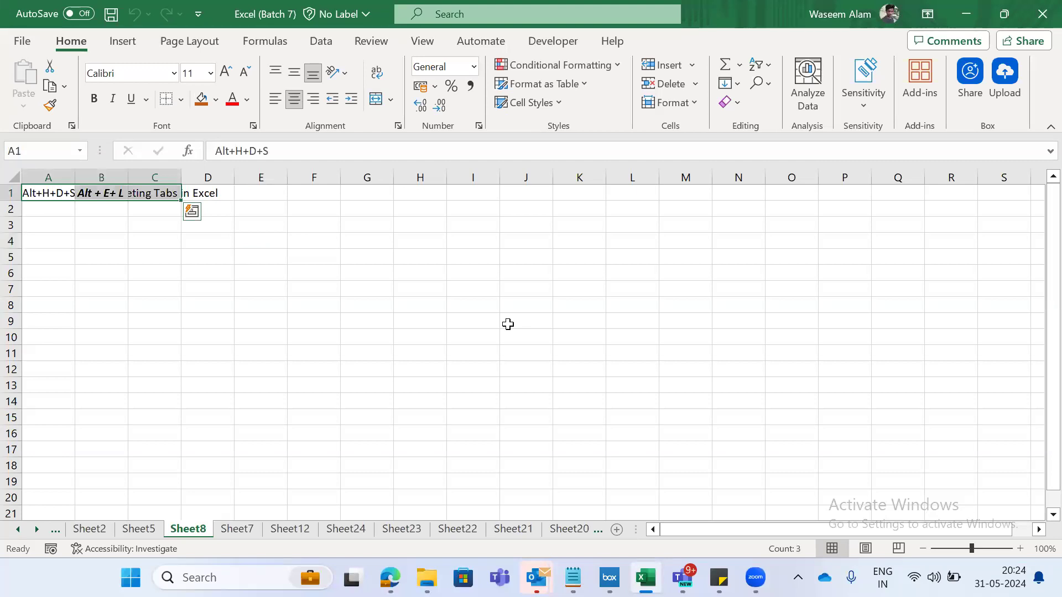
# - Auto-fit columns A to C on Sheet8 to the tab-deleting entry in A1:C1
pyautogui.hotkey('alt', 'h')
pyautogui.press('o')
pyautogui.press('i')
pyautogui.hotkey('ctrl', 'Home')
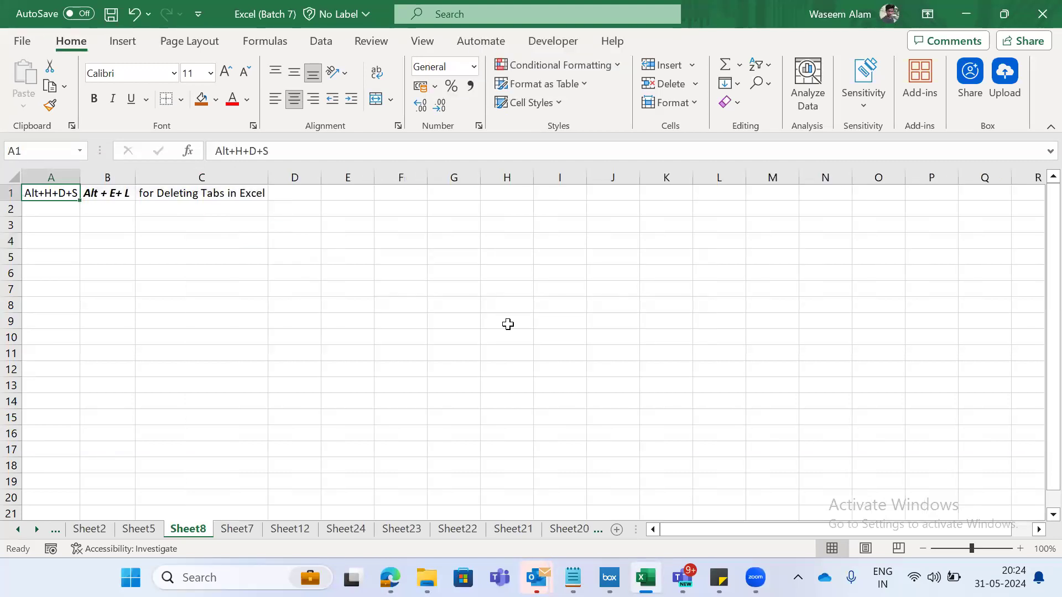
pyautogui.press('Down')
pyautogui.press('Right')
pyautogui.press('Up')
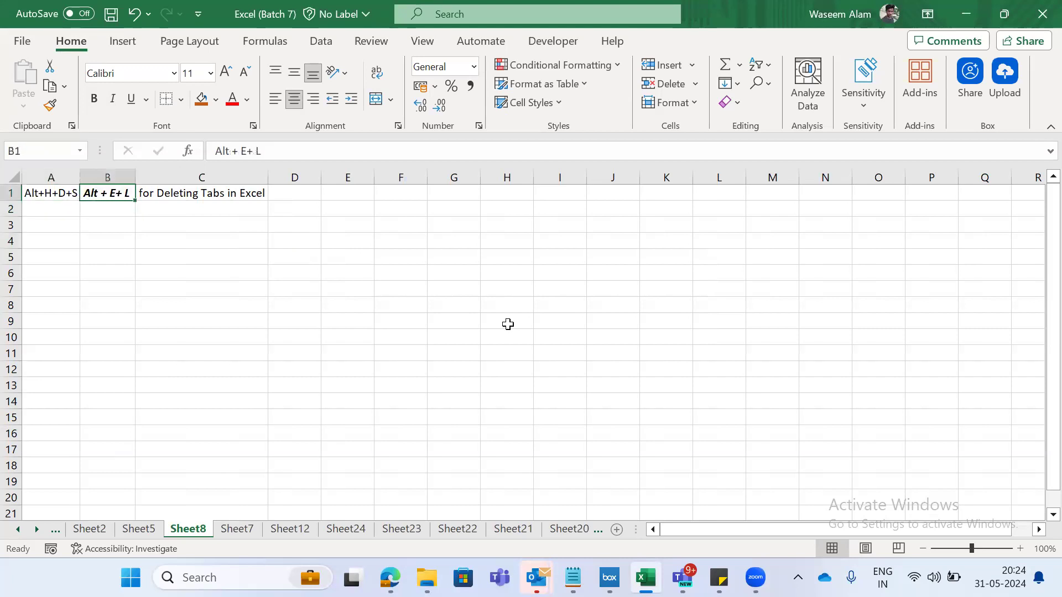
# - Insert a blank row above the tab-deleting entry in row 1 of Sheet8
pyautogui.press('Left')
pyautogui.hotkey('shift', 'space')
pyautogui.hotkey('ctrl', 'shift', '+')
pyautogui.press('Down')
pyautogui.press('Right')
pyautogui.press('Up')
pyautogui.press('Down')
pyautogui.press('Up')
pyautogui.press('Down')
pyautogui.press('Down')
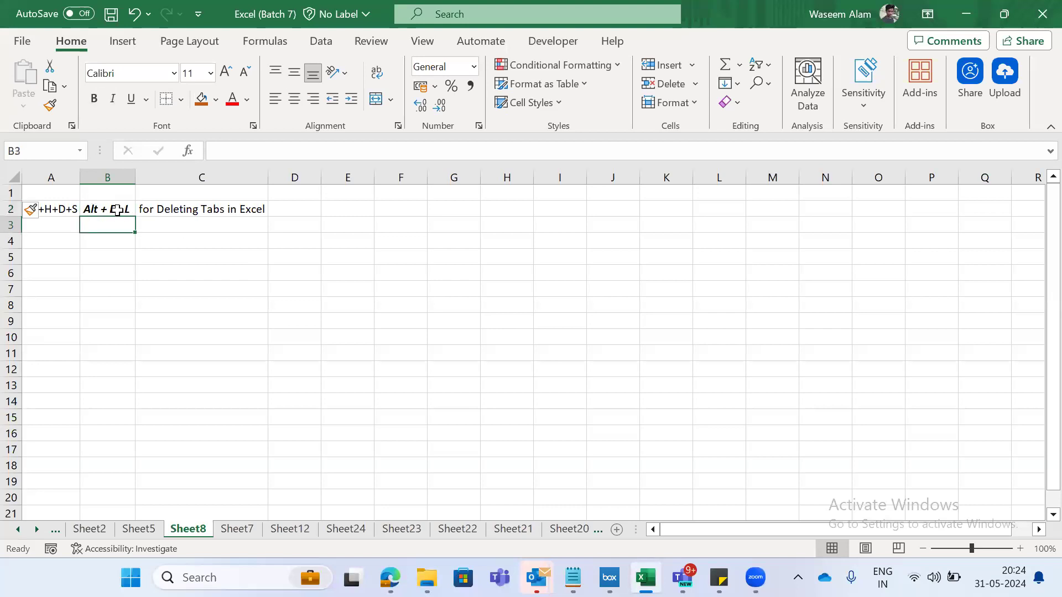
# - Review the two tab-deleting shortcuts in A2 and B2 of Sheet8
pyautogui.press('Up')
pyautogui.press('Left')
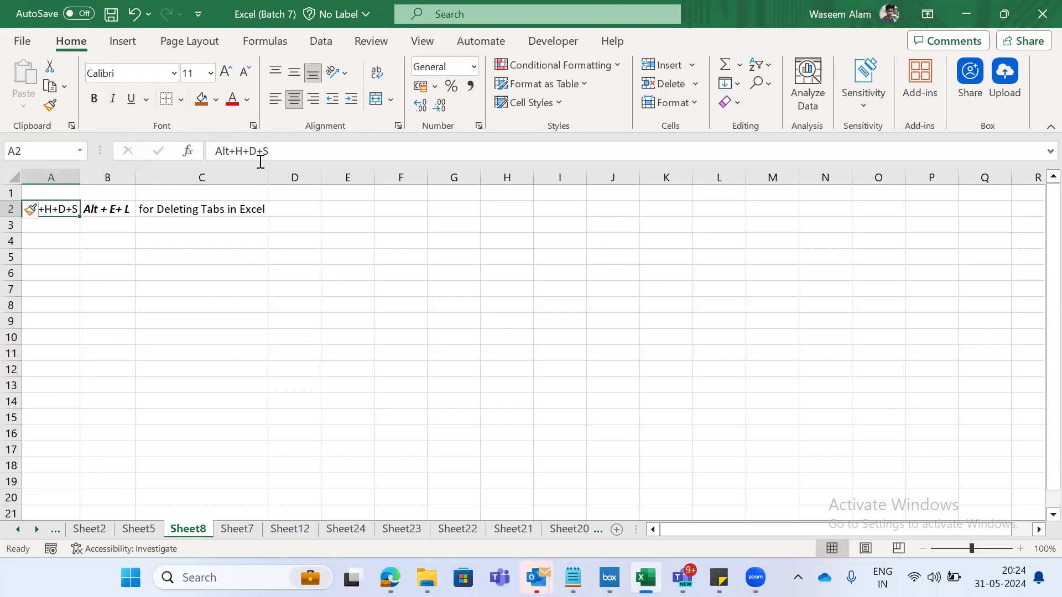
pyautogui.click(110, 205)
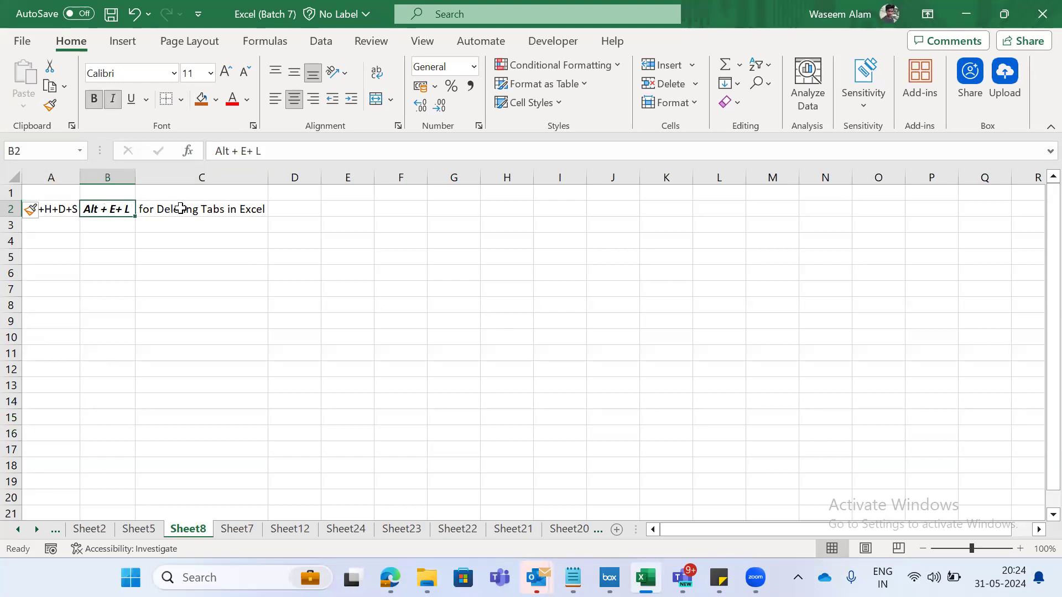
pyautogui.press('Down')
pyautogui.press('Down')
pyautogui.press('Up')
pyautogui.press('Up')
pyautogui.press('Down')
pyautogui.press('Down')
pyautogui.press('Up')
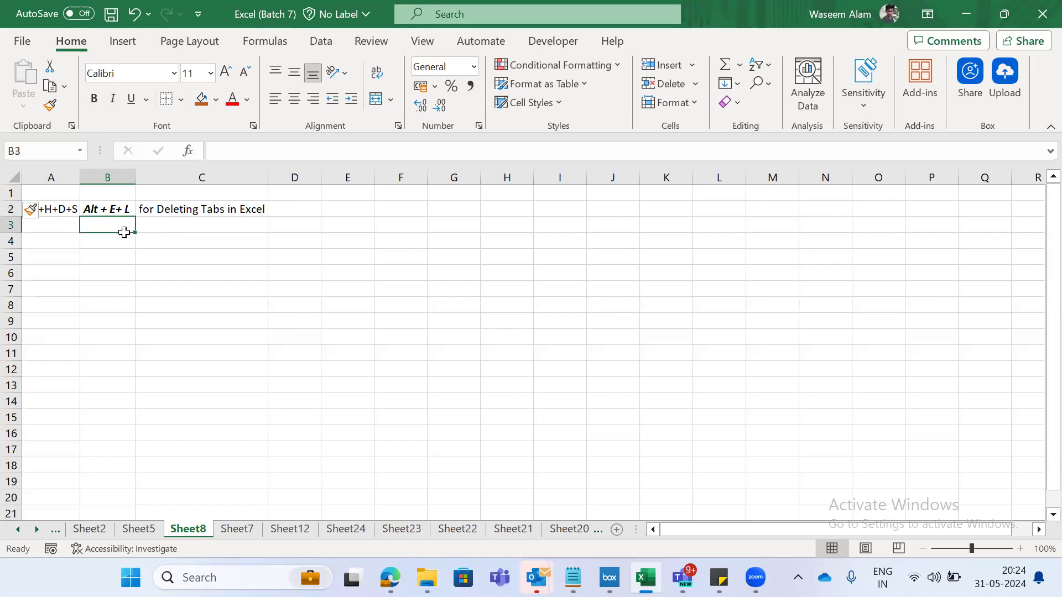
# - Delete Sheet8 permanently from the workbook
pyautogui.press('Down')
pyautogui.press('Down')
pyautogui.press('alt')
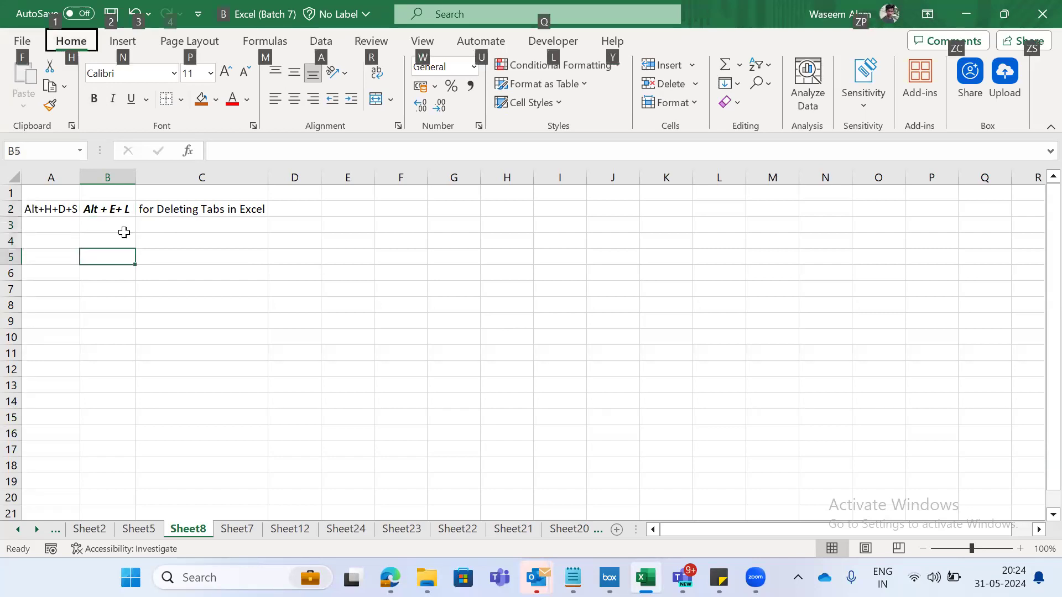
pyautogui.press('e')
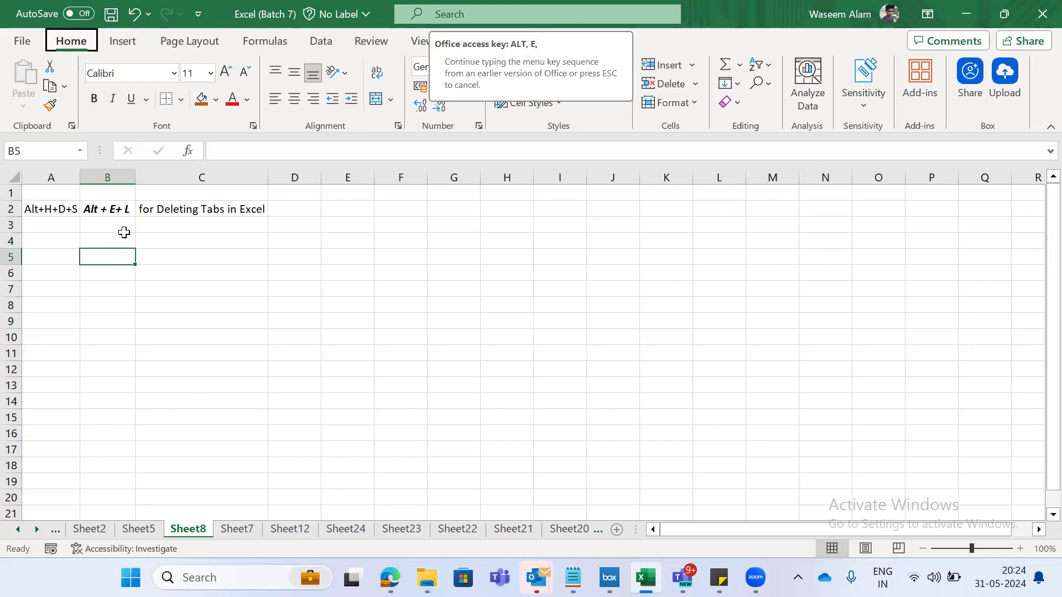
pyautogui.press('l')
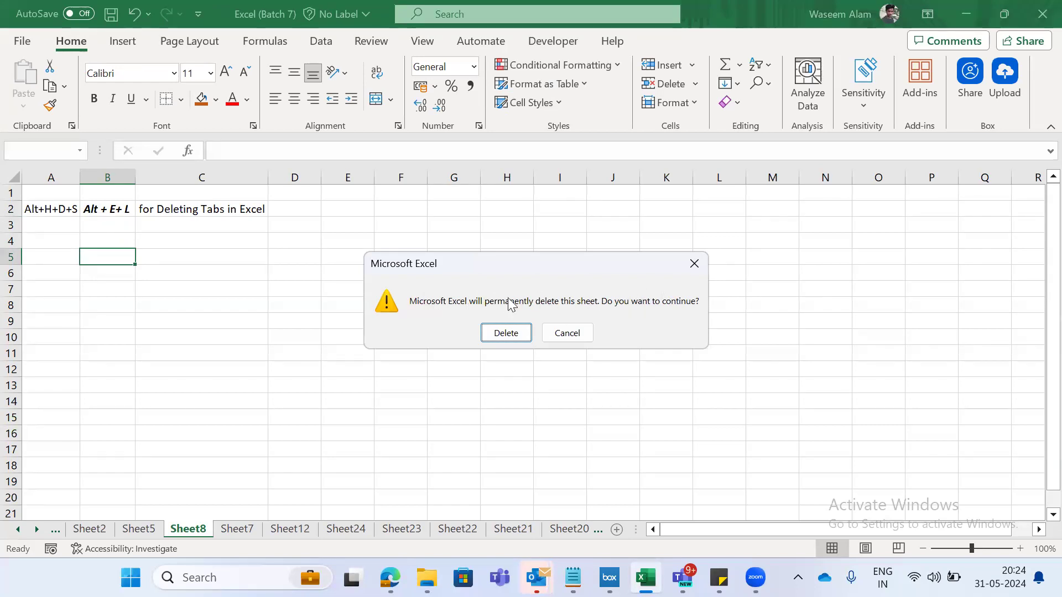
pyautogui.press('Return')
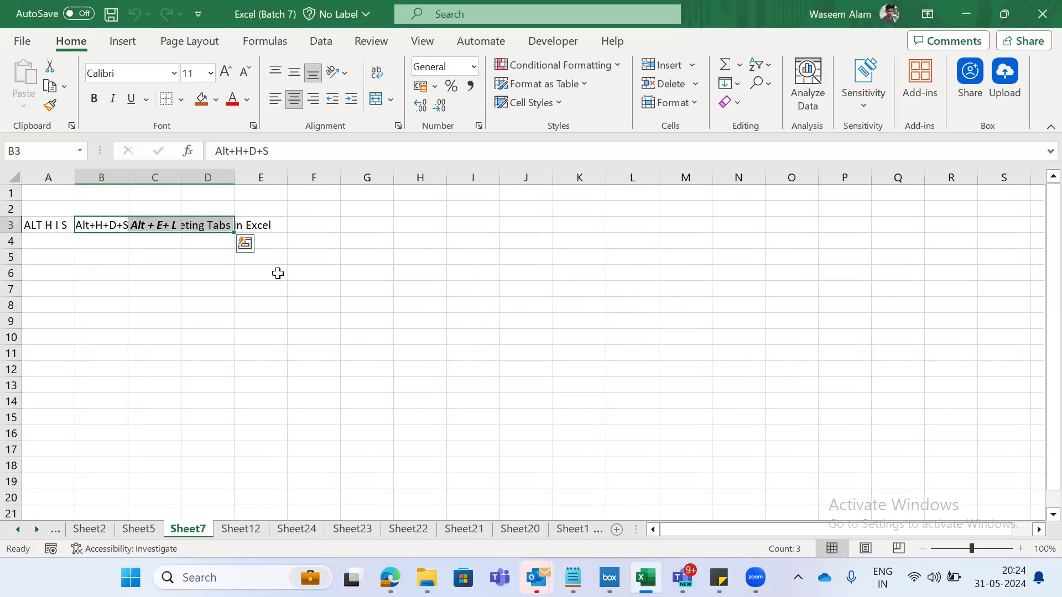
# - Review the shortcut entries across A3:D3 of Sheet7
pyautogui.press('Left')
pyautogui.hotkey('shift', 'Right')
pyautogui.hotkey('shift', 'Right')
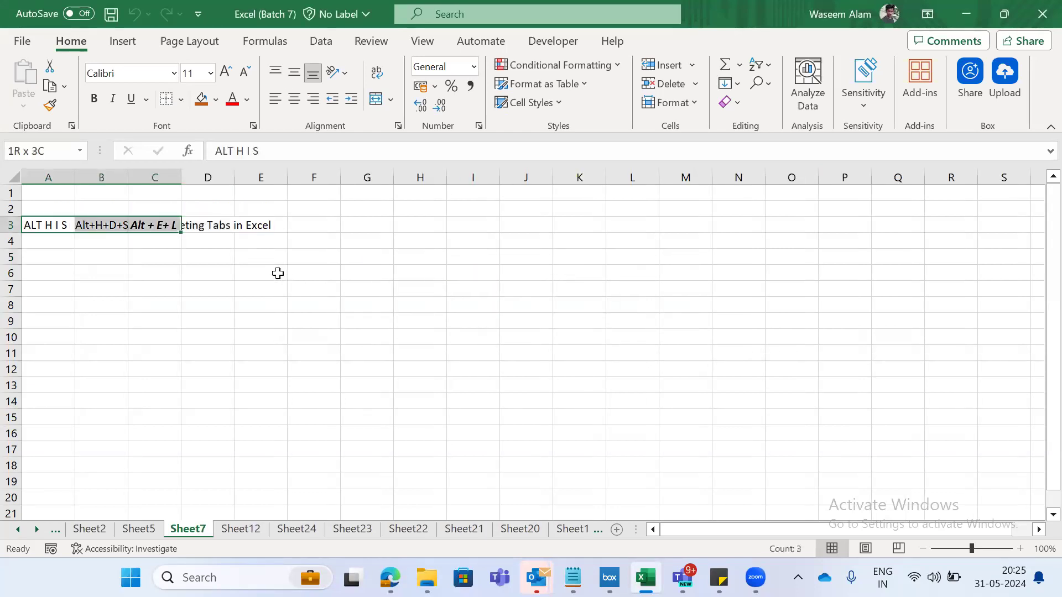
pyautogui.hotkey('shift', 'Right')
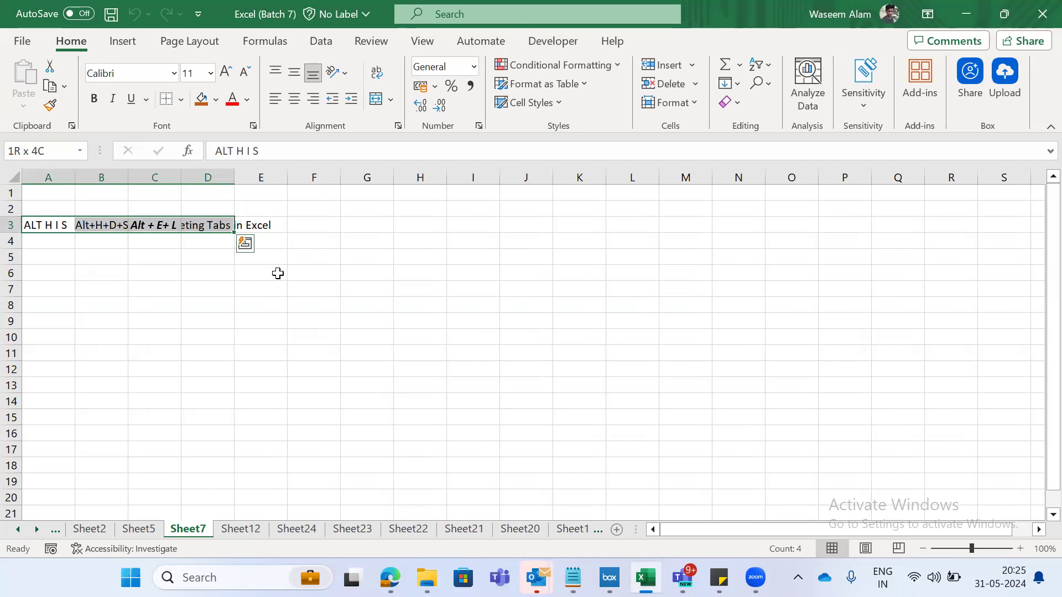
pyautogui.press('Down')
pyautogui.press('Down')
pyautogui.press('Right')
pyautogui.press('Right')
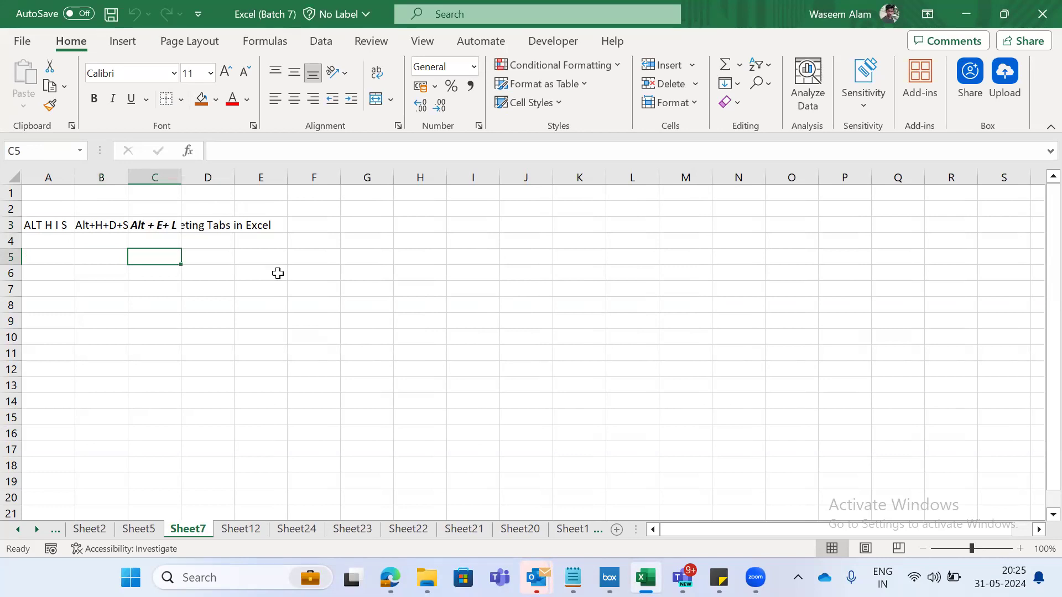
# - Compare the contents of Sheet7, Sheet12 and Sheet24 by moving back and forth between them
pyautogui.hotkey('ctrl', 'pagedown')
pyautogui.hotkey('ctrl', 'pagedown')
pyautogui.hotkey('ctrl', 'pageup')
pyautogui.hotkey('ctrl', 'pageup')
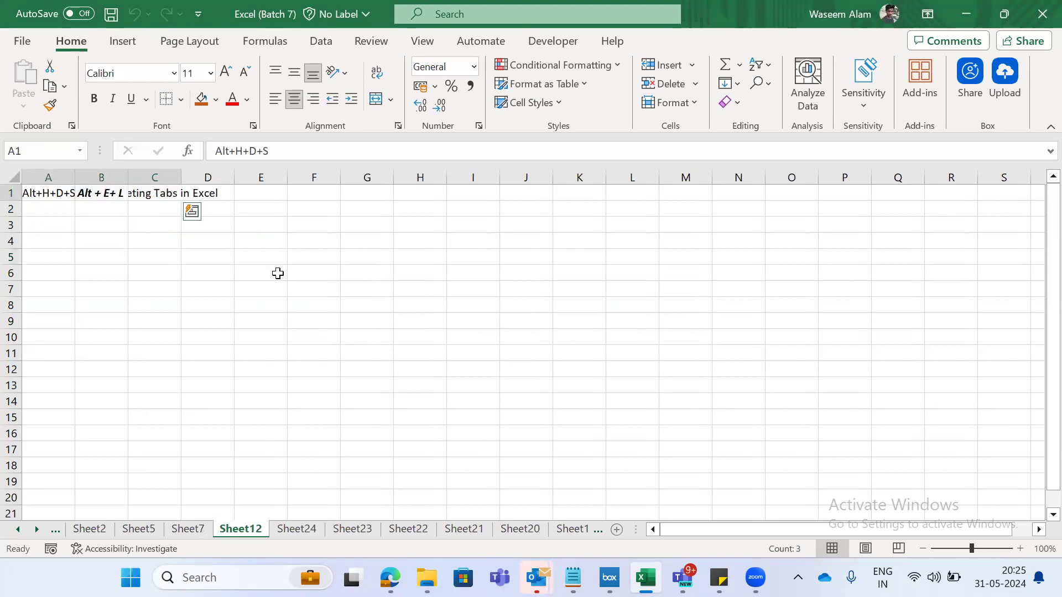
pyautogui.hotkey('ctrl', 'pagedown')
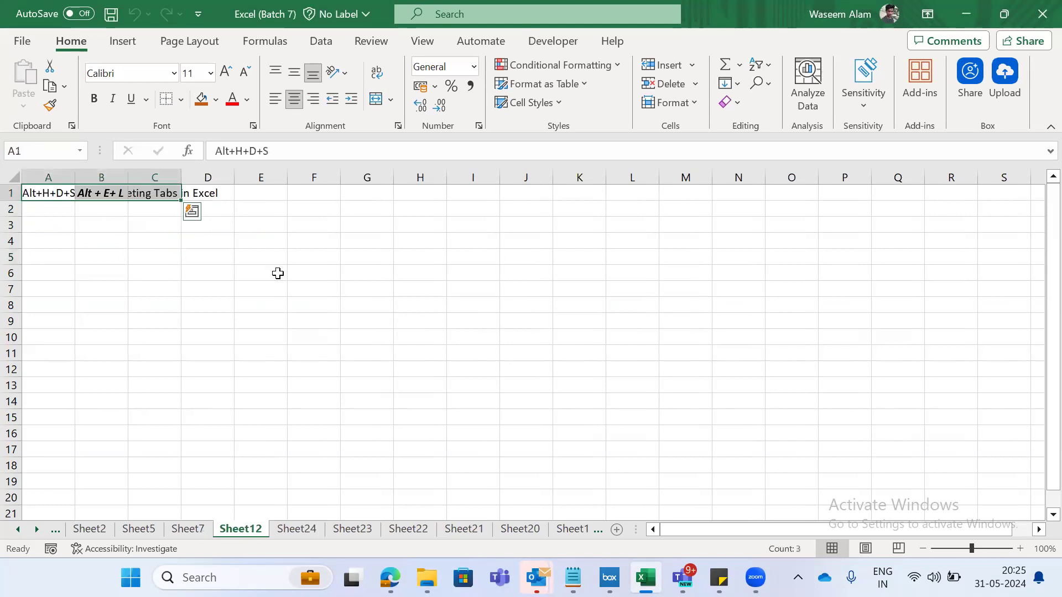
pyautogui.hotkey('ctrl', 'pageup')
pyautogui.hotkey('ctrl', 'pagedown')
pyautogui.hotkey('ctrl', 'pageup')
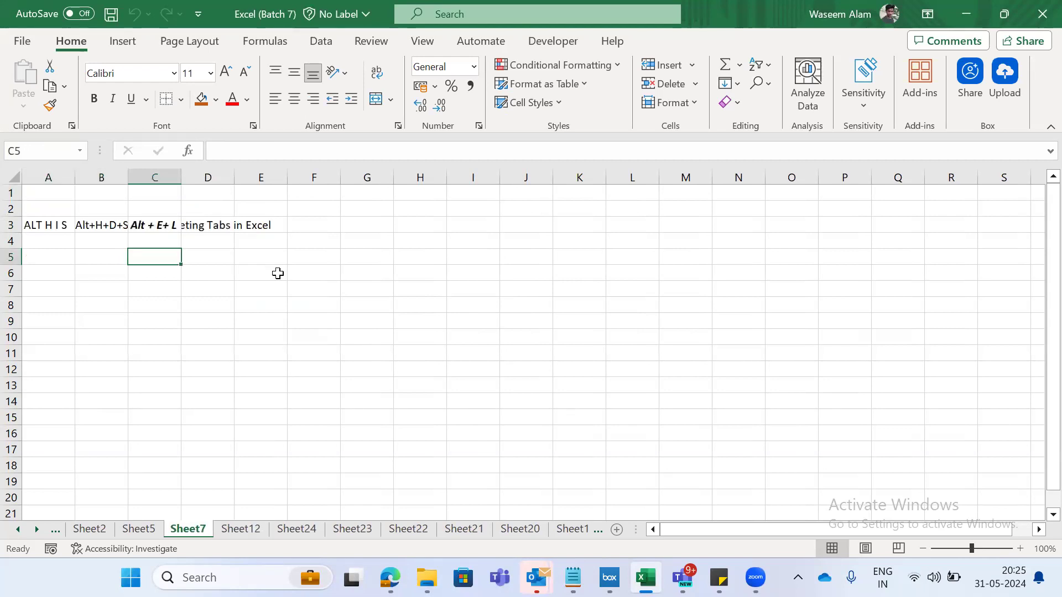
pyautogui.hotkey('ctrl', 'pagedown')
pyautogui.hotkey('ctrl', 'pagedown')
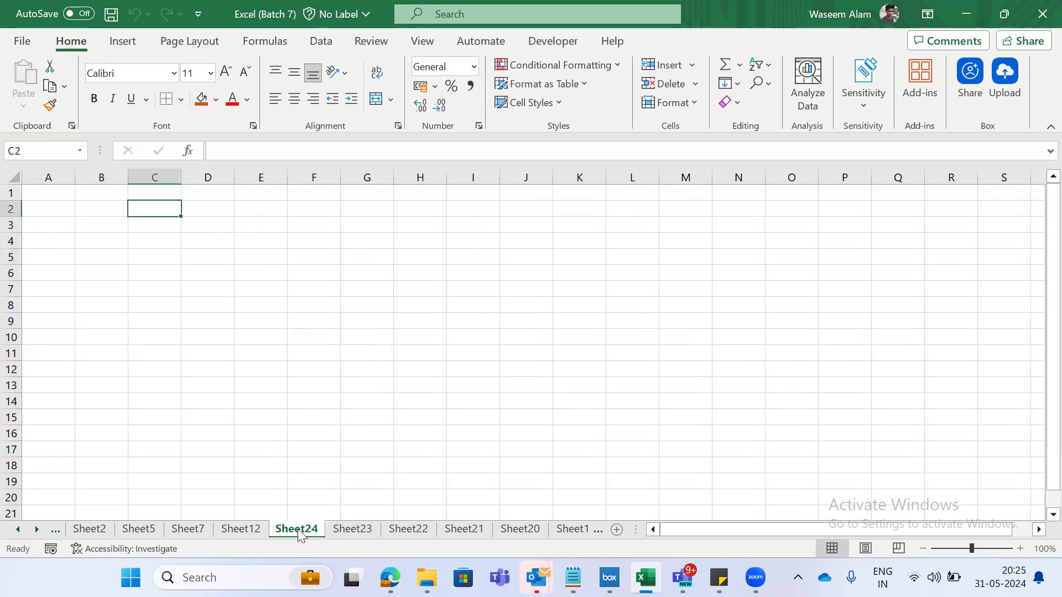
pyautogui.hotkey('ctrl', 'pageup')
pyautogui.hotkey('ctrl', 'pageup')
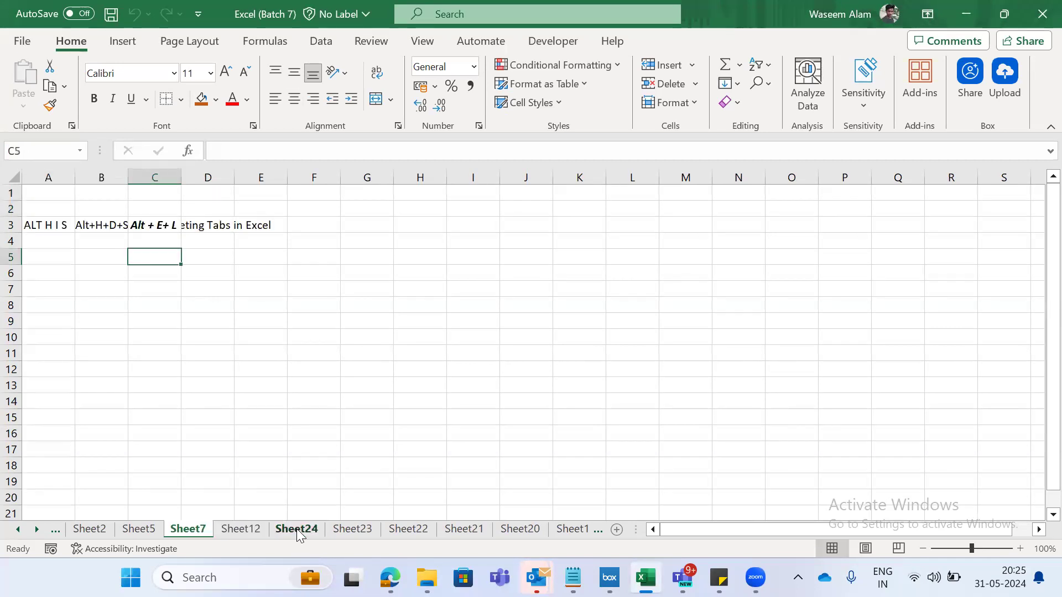
# - Delete Sheet7 permanently from the workbook, confirming the deletion
pyautogui.press('Up')
pyautogui.press('Left')
pyautogui.press('Left')
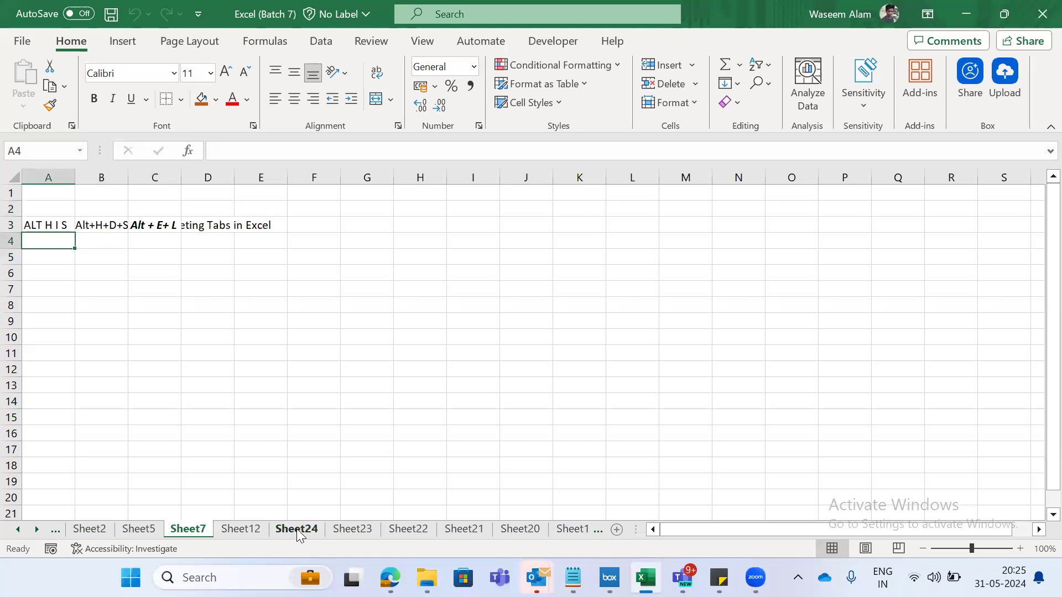
pyautogui.hotkey('alt', 'e')
pyautogui.press('Escape')
pyautogui.press('alt')
pyautogui.press('e')
pyautogui.press('l')
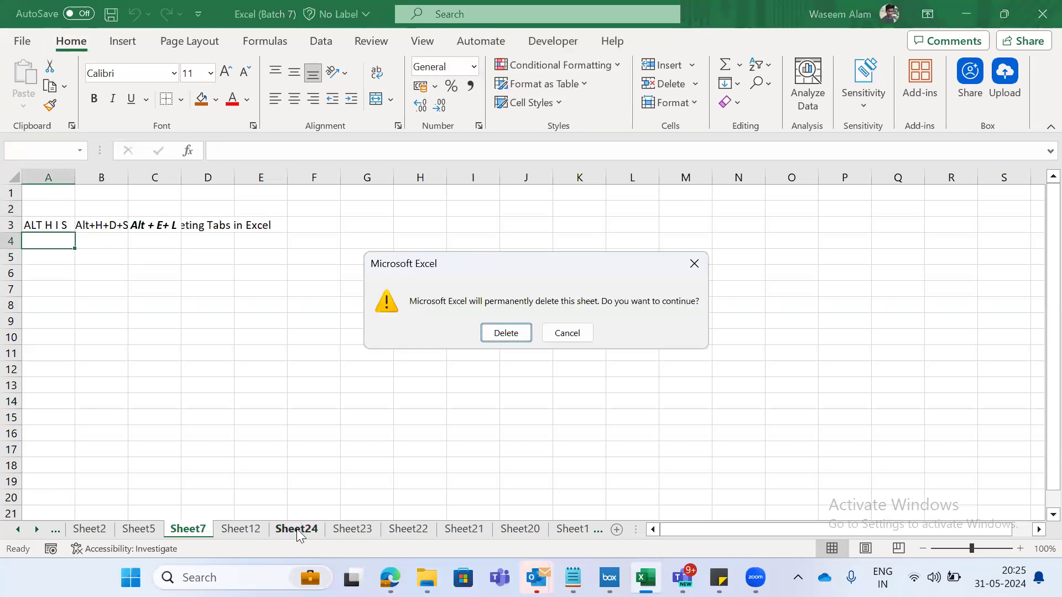
pyautogui.press('Return')
# - Auto-fit columns A to C on Sheet12 to the tab-deleting entry in A1:C1
pyautogui.hotkey('ctrl', 'pagedown')
pyautogui.hotkey('ctrl', 'pageup')
pyautogui.hotkey('ctrl', 'pagedown')
pyautogui.hotkey('ctrl', 'pageup')
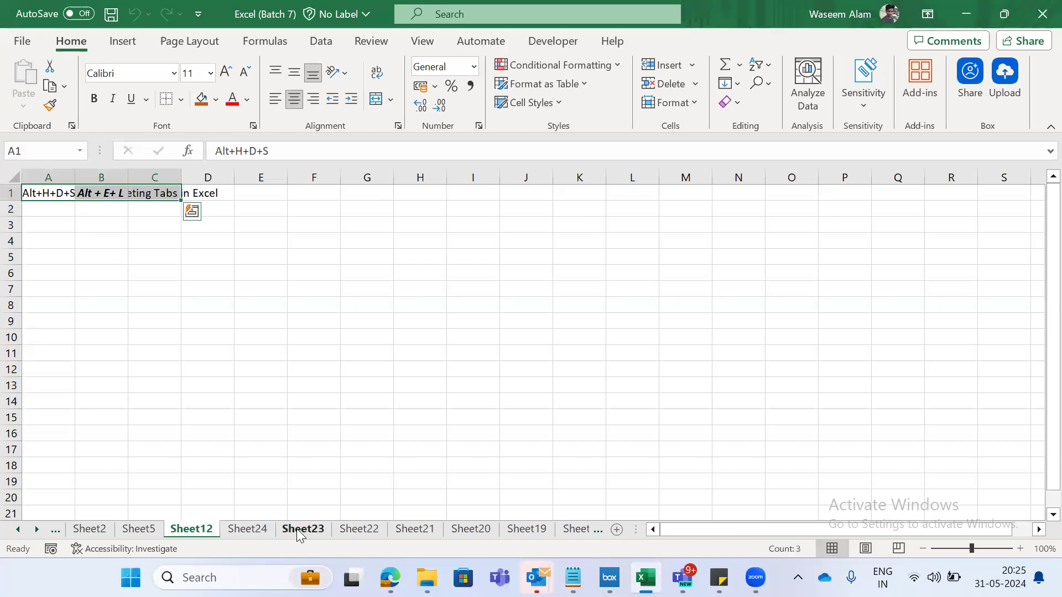
pyautogui.press('alt')
pyautogui.press('h')
pyautogui.press('o')
pyautogui.press('i')
pyautogui.press('Down')
pyautogui.press('Up')
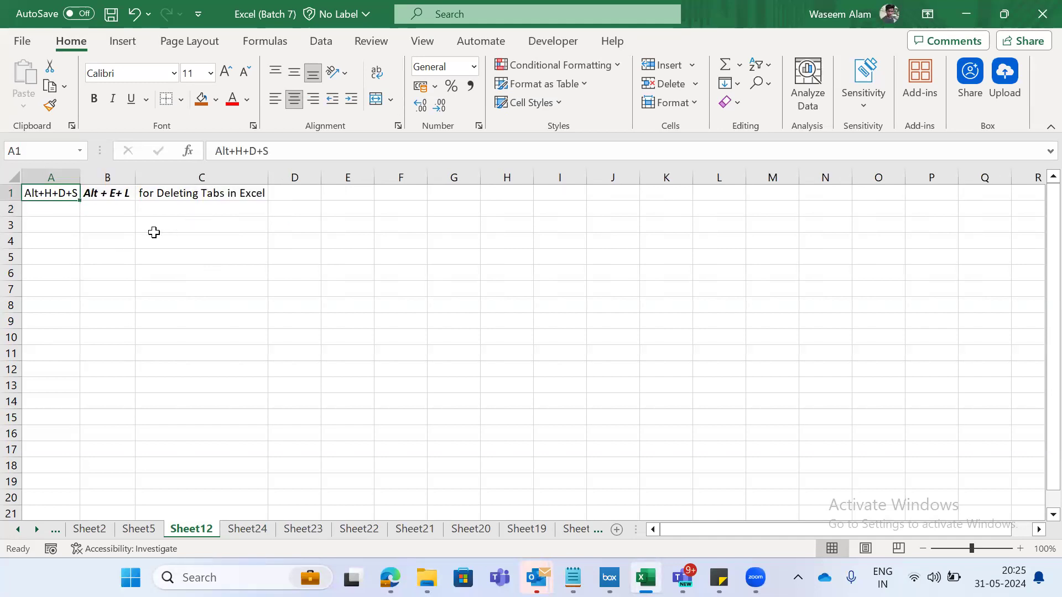
# - Apply a tab color to the empty Sheet24
pyautogui.hotkey('ctrl', 'pagedown')
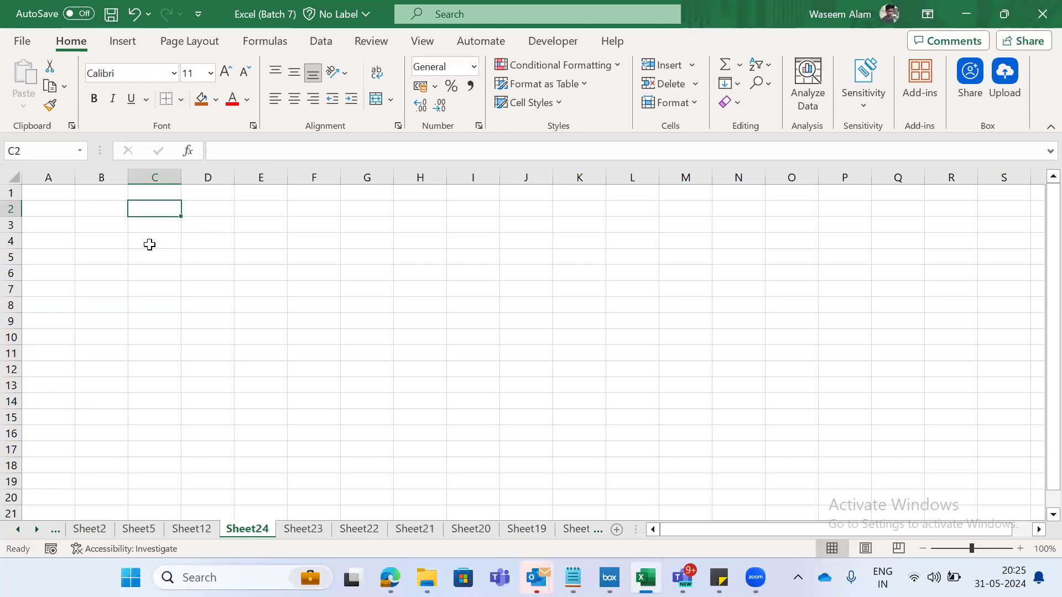
pyautogui.hotkey('ctrl', 'pageup')
pyautogui.hotkey('ctrl', 'pagedown')
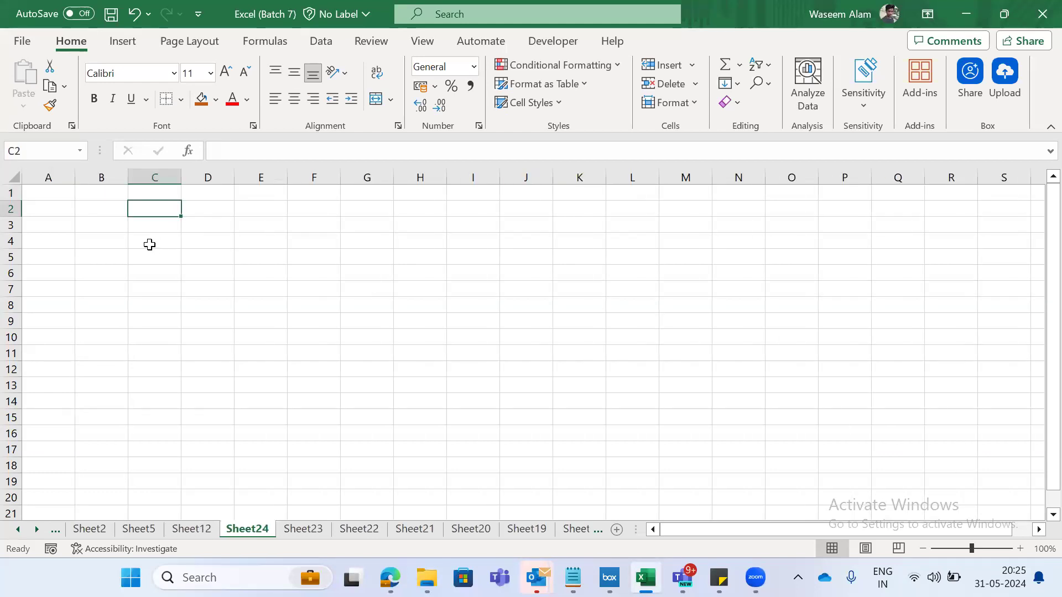
pyautogui.rightClick(253, 535)
pyautogui.moveTo(355, 444)
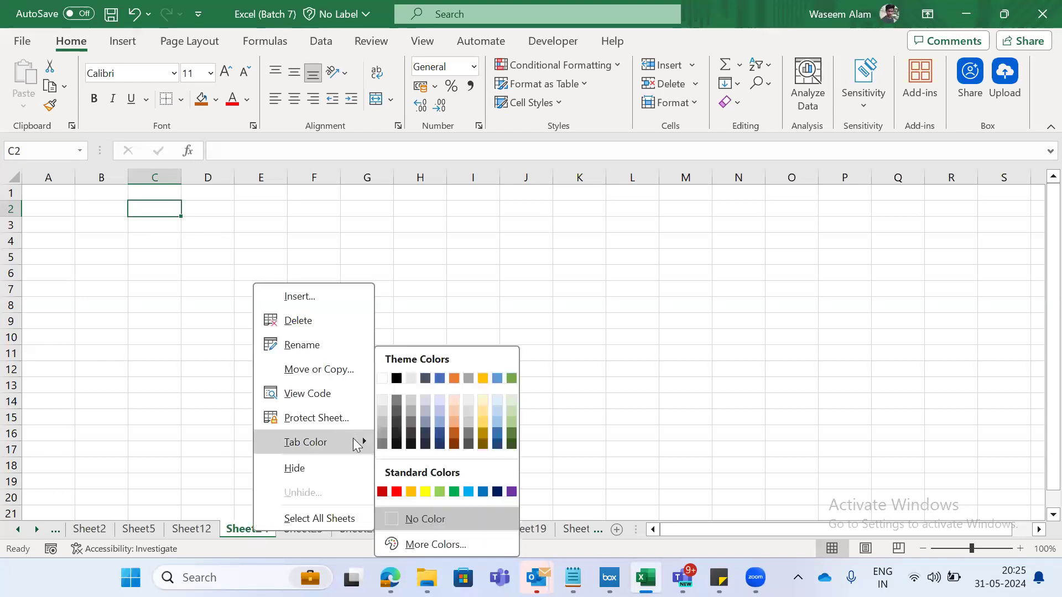
pyautogui.click(286, 543)
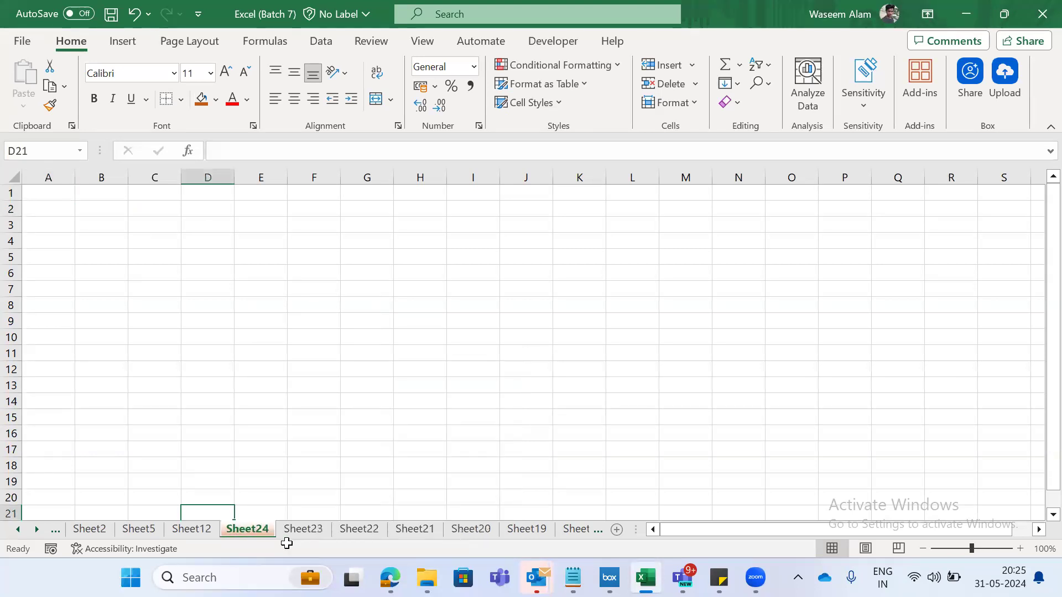
# - Delete the empty, colored Sheet24 from the workbook
pyautogui.hotkey('alt', 'h')
pyautogui.press('d')
pyautogui.press('s')
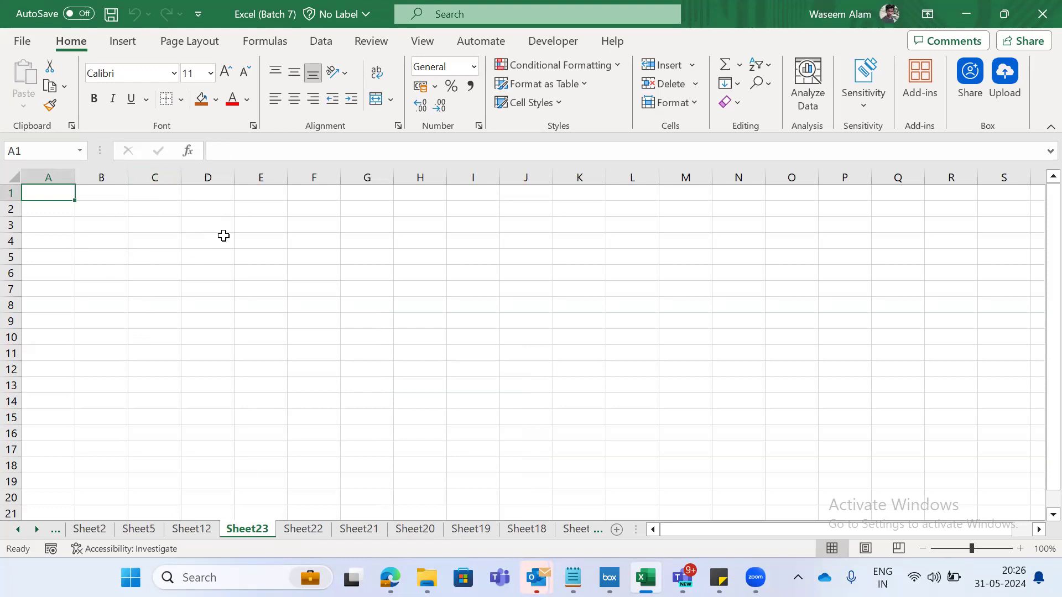
pyautogui.press('Right')
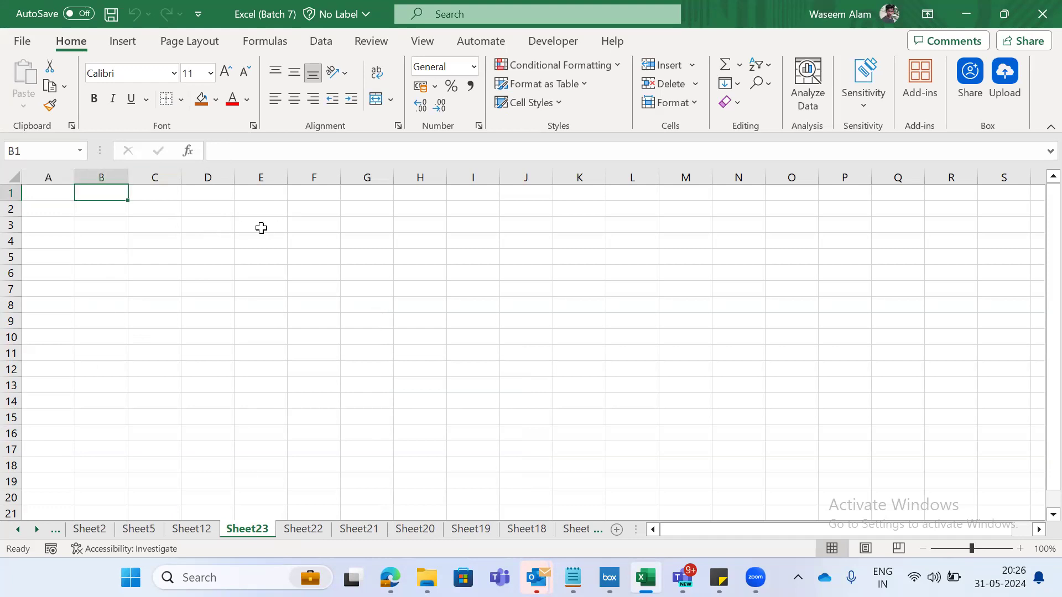
# - Bring up the deletion warning for Sheet12 and cancel it without deleting the sheet
pyautogui.hotkey('ctrl', 'pageup')
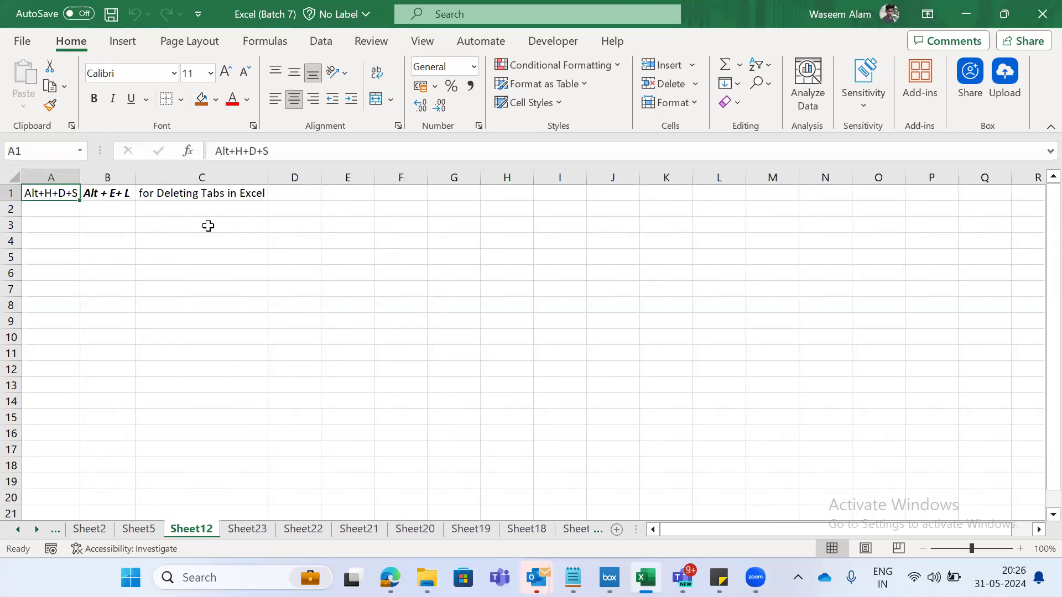
pyautogui.hotkey('alt', 'h')
pyautogui.press('d')
pyautogui.press('s')
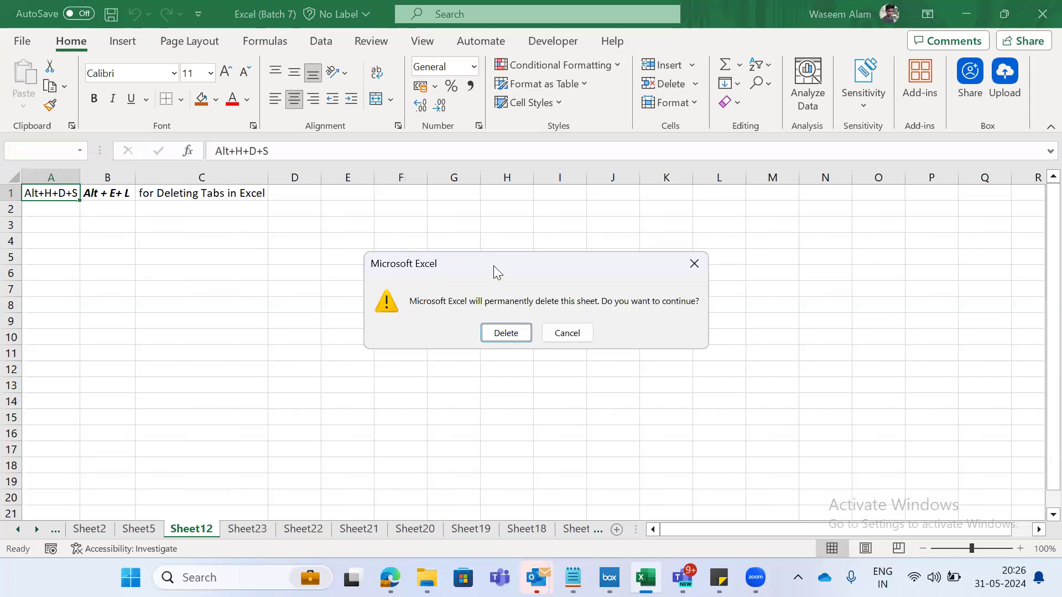
pyautogui.press('Escape')
# - Delete the empty Sheet23 from the workbook
pyautogui.hotkey('ctrl', 'pagedown')
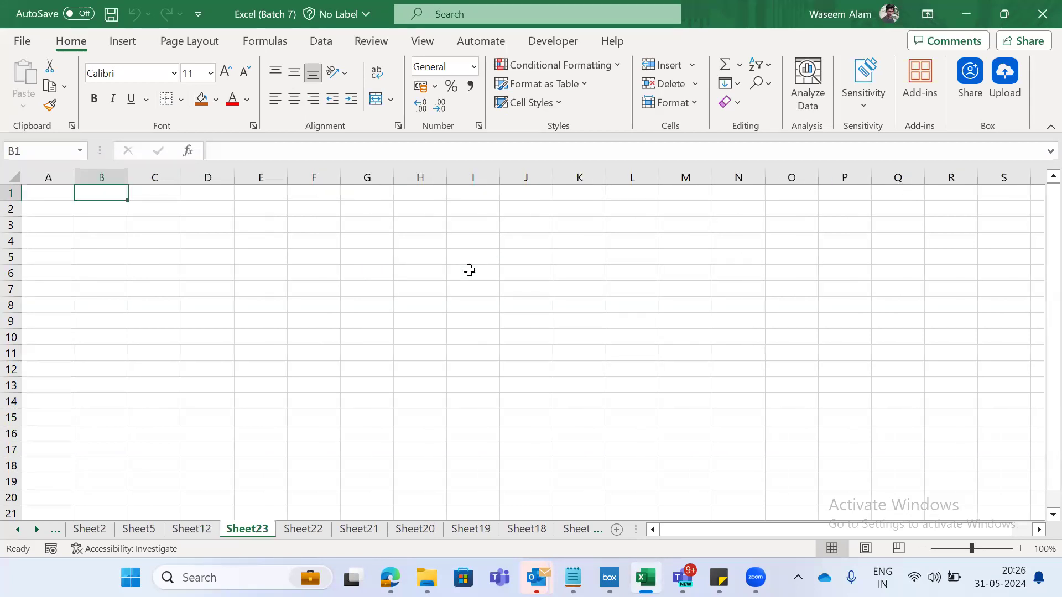
pyautogui.click(191, 260)
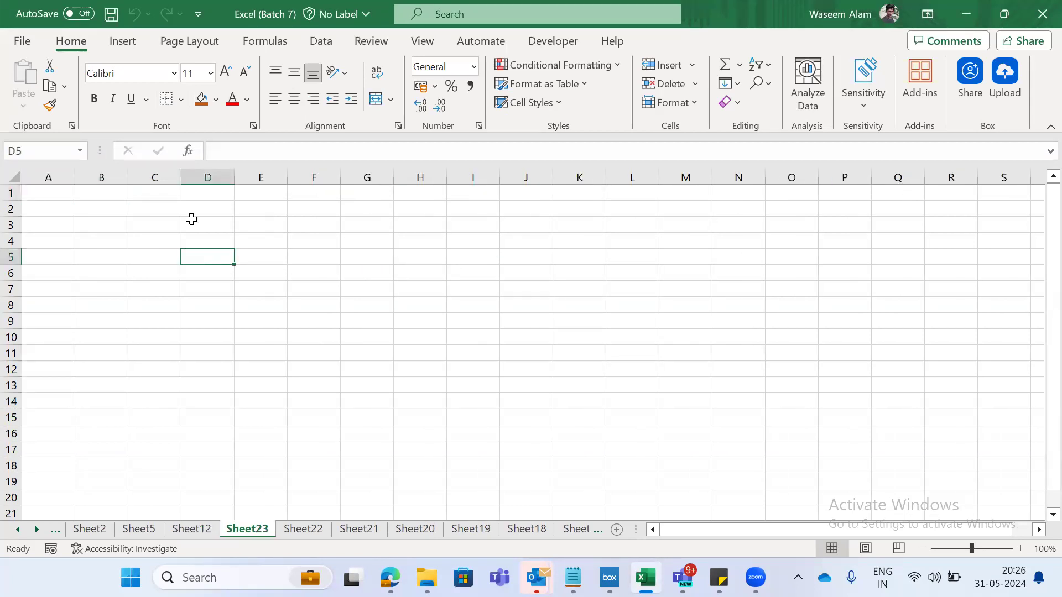
pyautogui.press('alt')
pyautogui.press('e')
pyautogui.press('l')
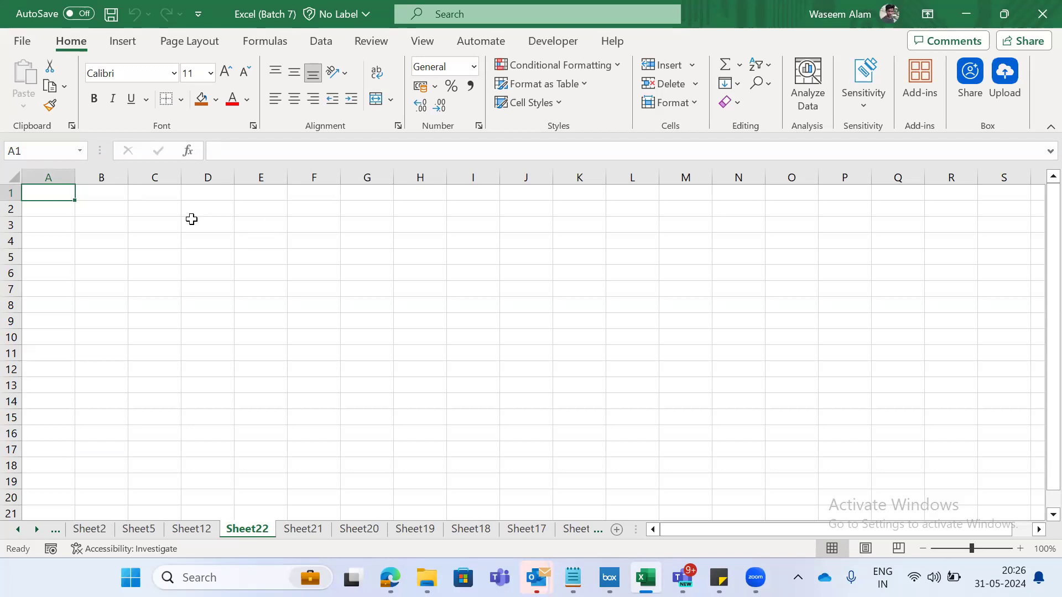
# - Delete the empty Sheet22 from the workbook
pyautogui.press('alt')
pyautogui.press('h')
pyautogui.press('d')
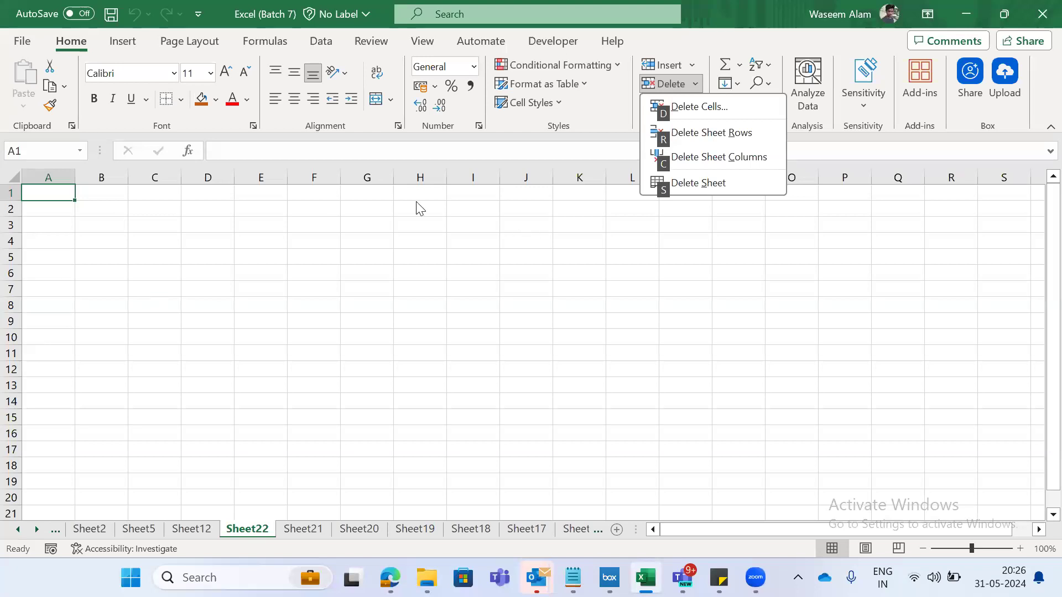
pyautogui.click(703, 181)
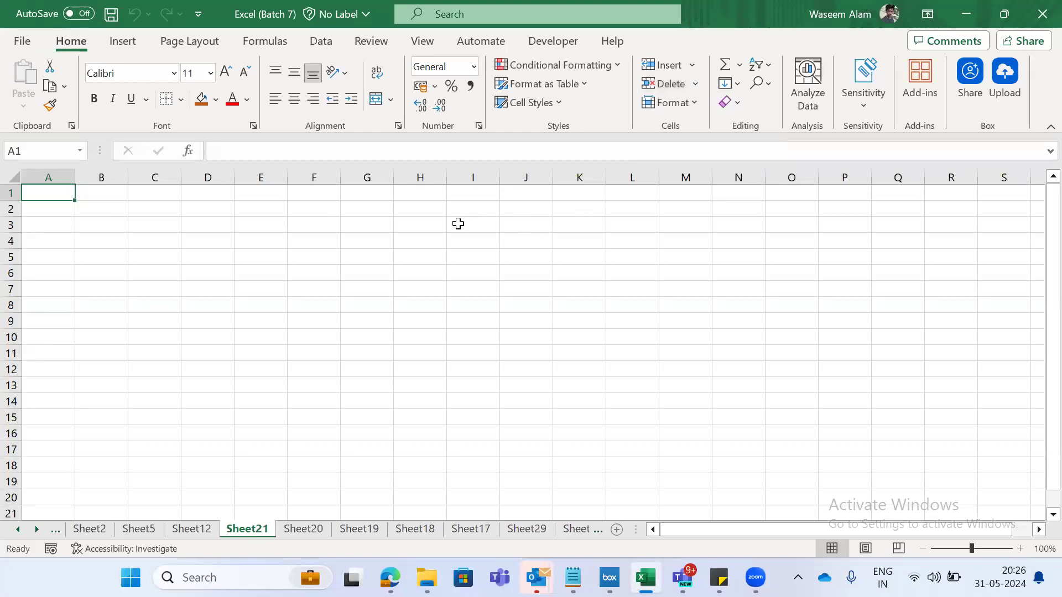
# - Enter W in cell A2 of Sheet21
pyautogui.hotkey('ctrl', 'pageup')
pyautogui.hotkey('ctrl', 'pagedown')
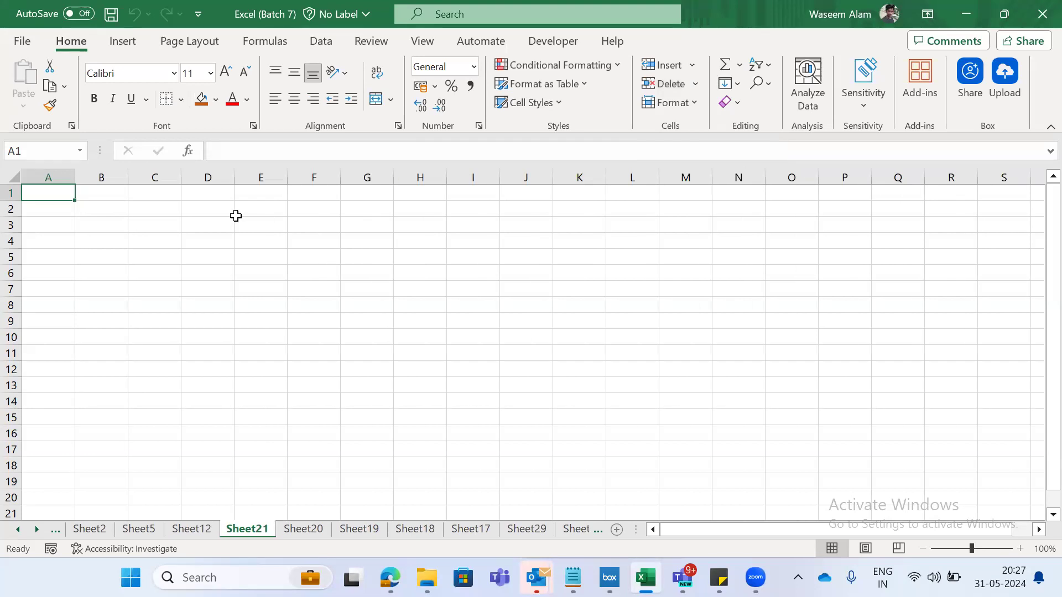
pyautogui.press('Down')
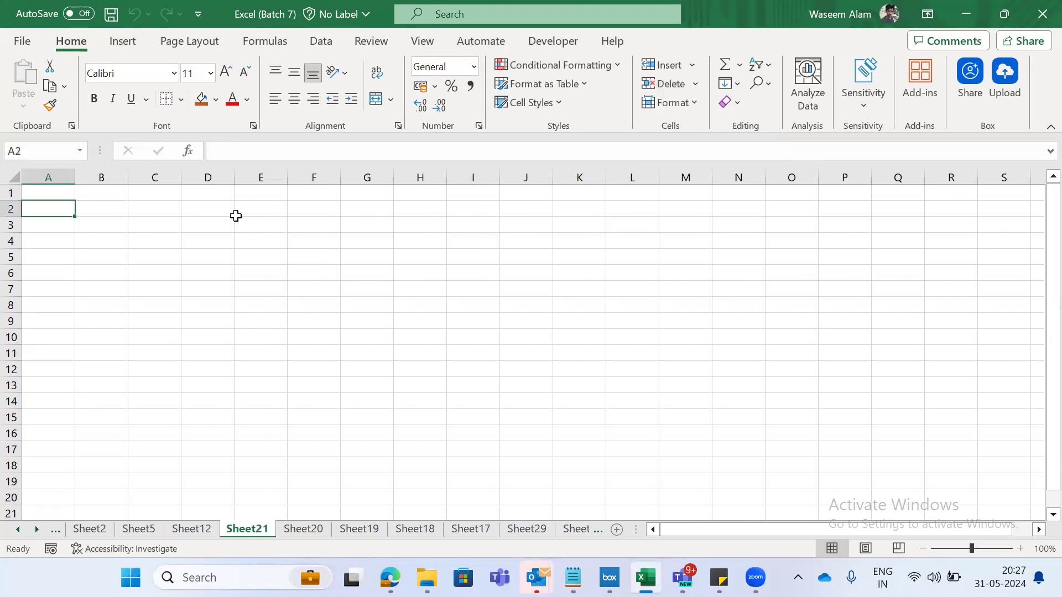
pyautogui.write('W')
pyautogui.press('Return')
pyautogui.press('Right')
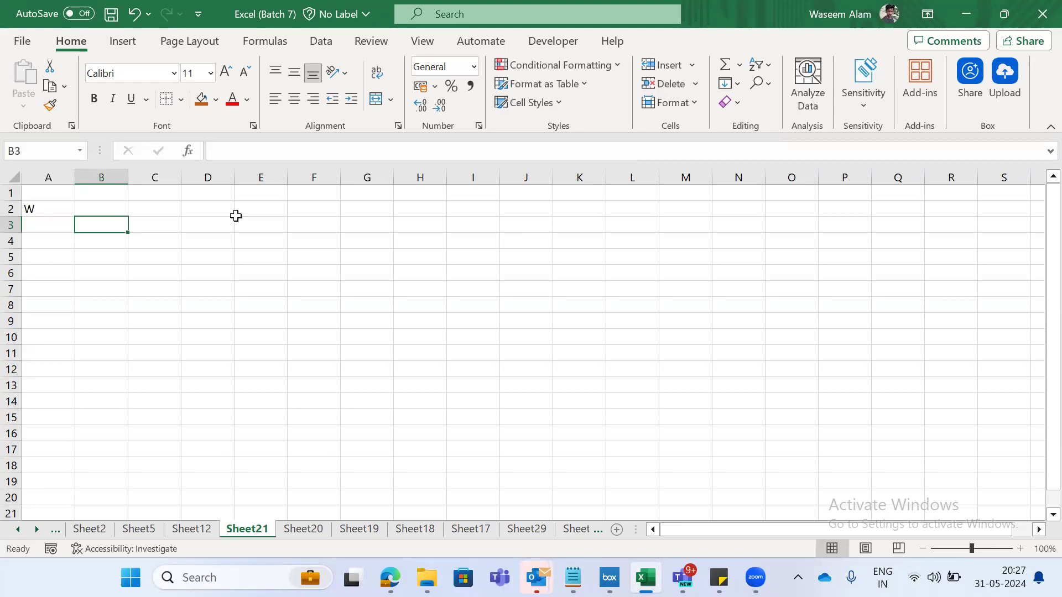
# - Bring up the deletion warning for Sheet21, which contains data, and dismiss it without deleting the sheet
pyautogui.press('alt')
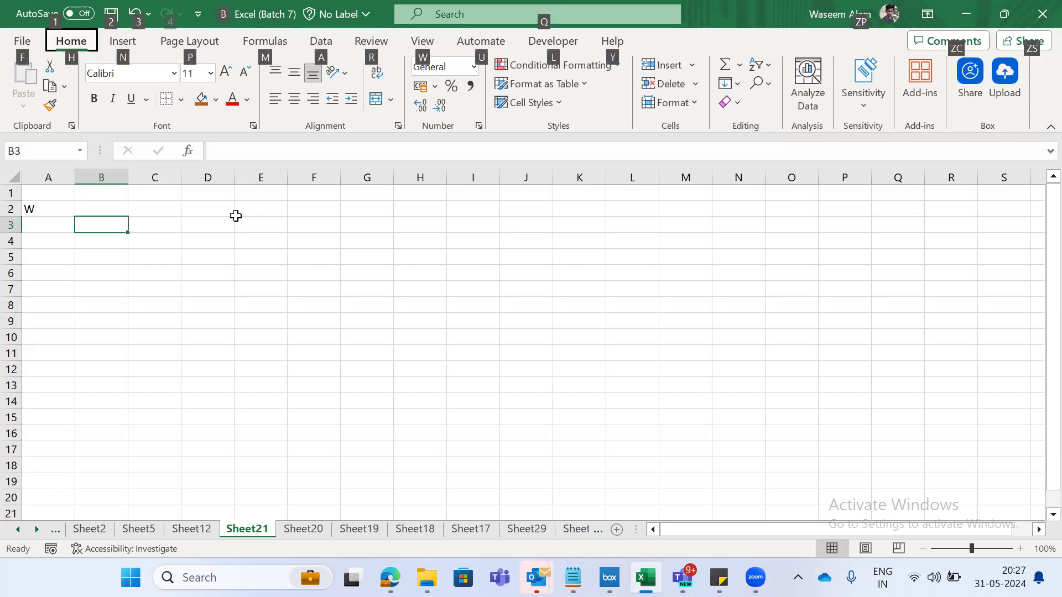
pyautogui.press('d')
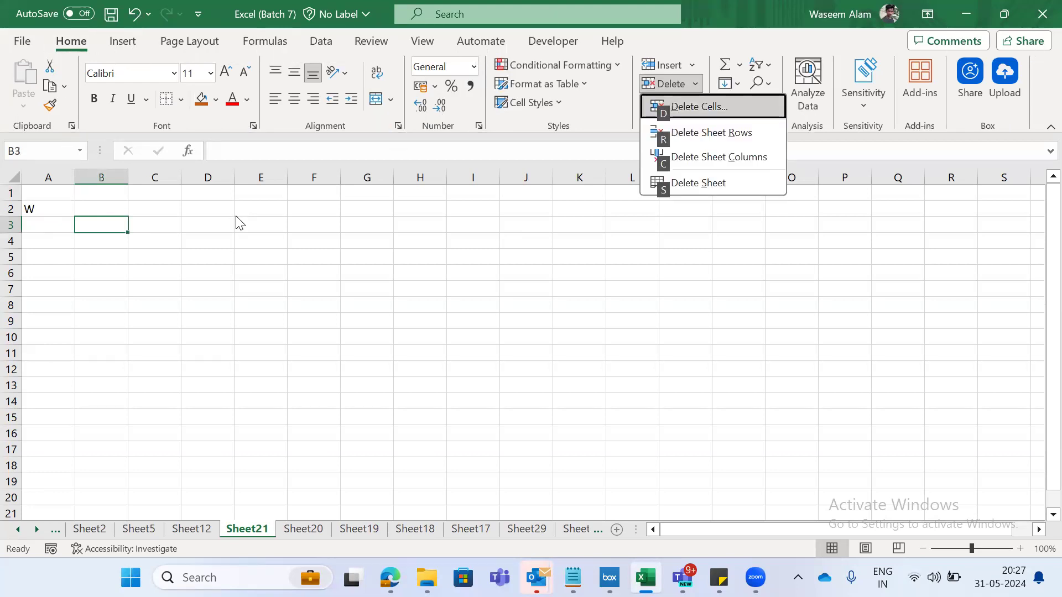
pyautogui.press('s')
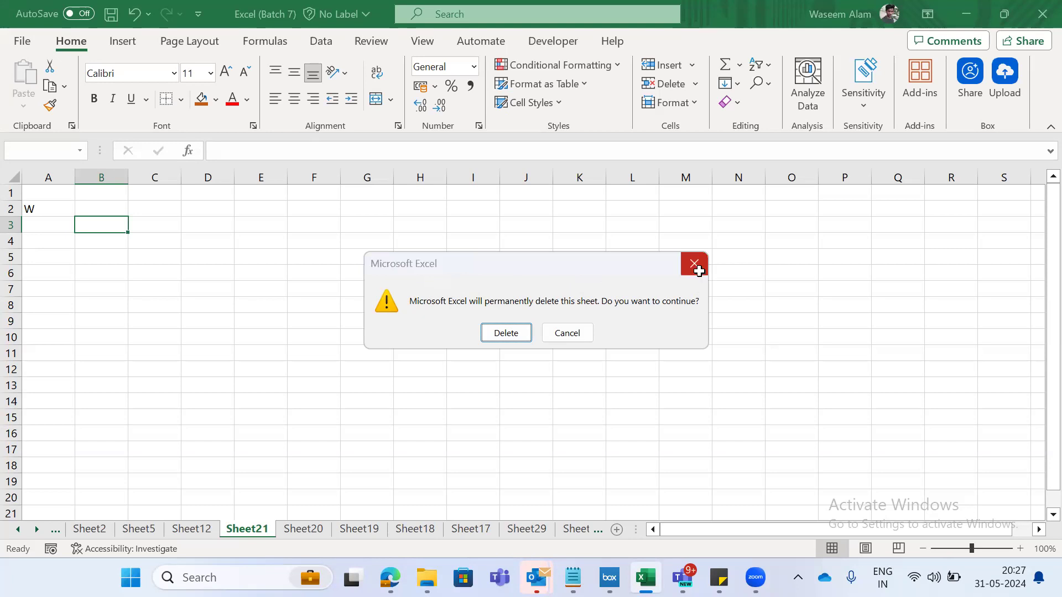
pyautogui.click(695, 265)
# - Delete the empty Sheet20 from the workbook and return to Sheet21
pyautogui.hotkey('ctrl', 'pagedown')
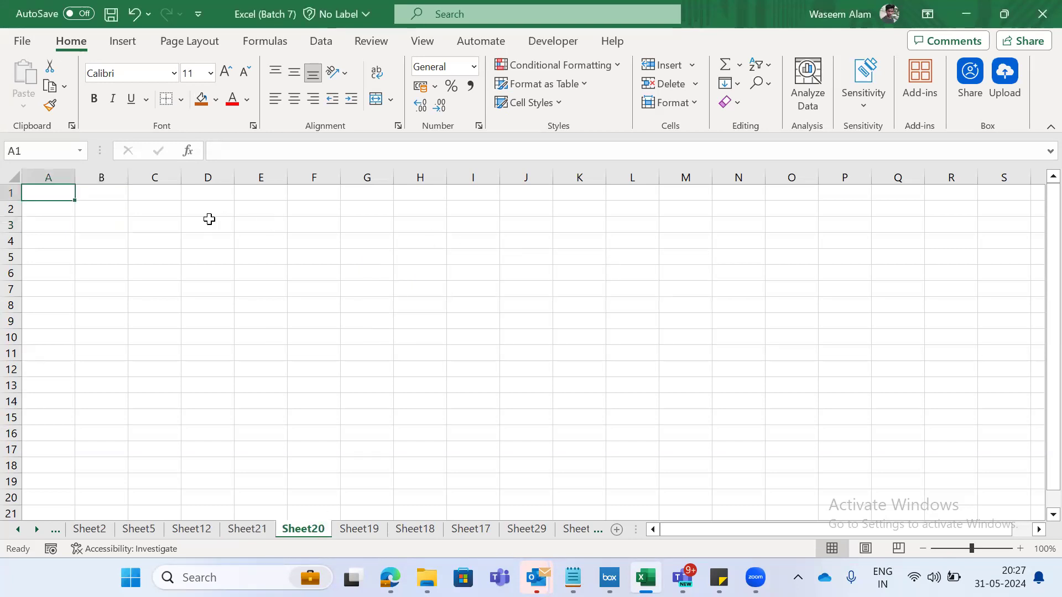
pyautogui.hotkey('ctrl', 'pageup')
pyautogui.hotkey('ctrl', 'pagedown')
pyautogui.press('alt')
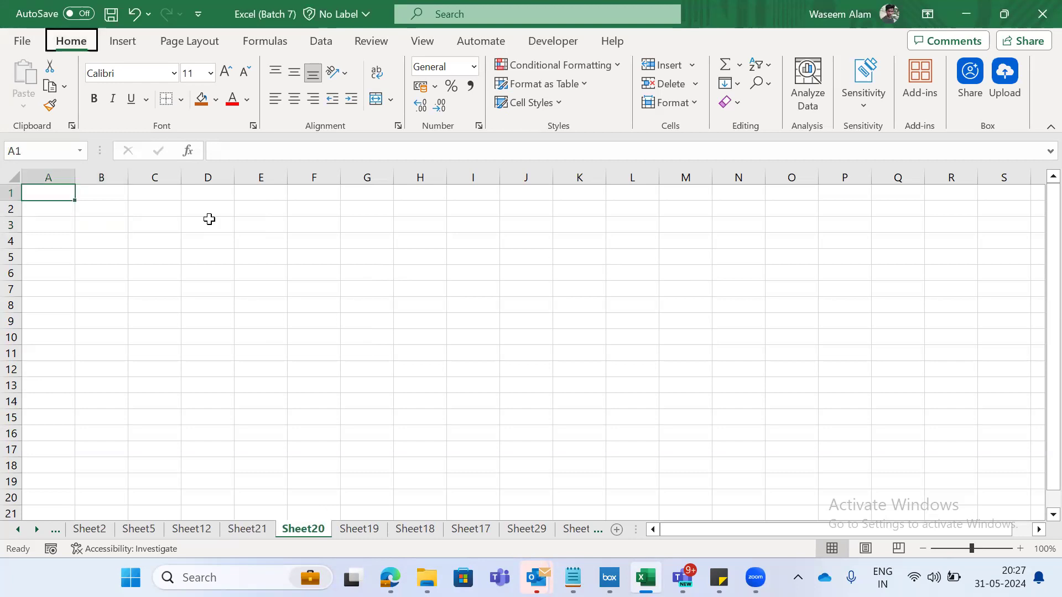
pyautogui.press('h')
pyautogui.press('d')
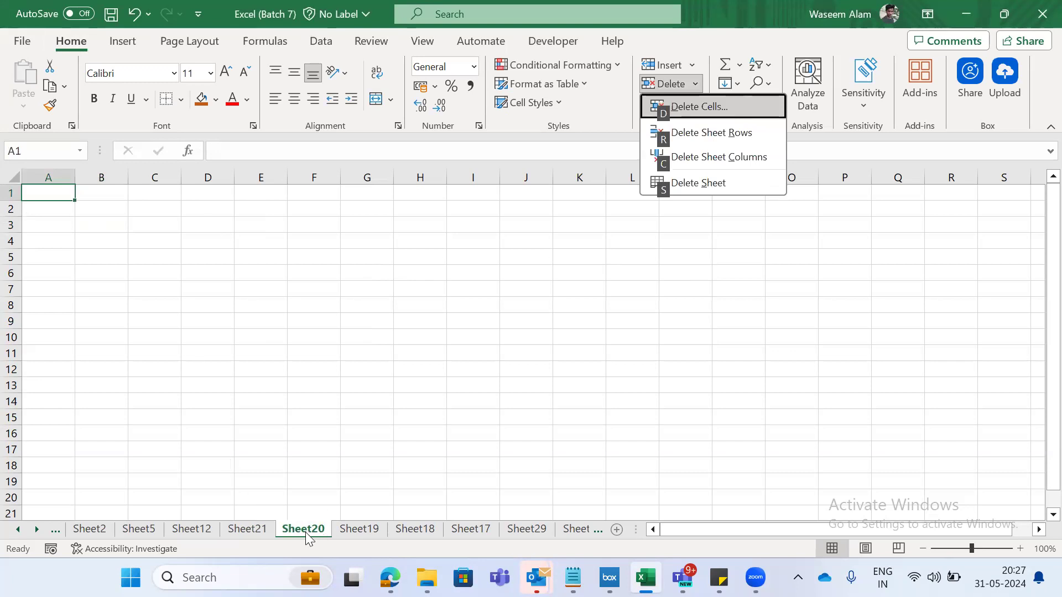
pyautogui.press('s')
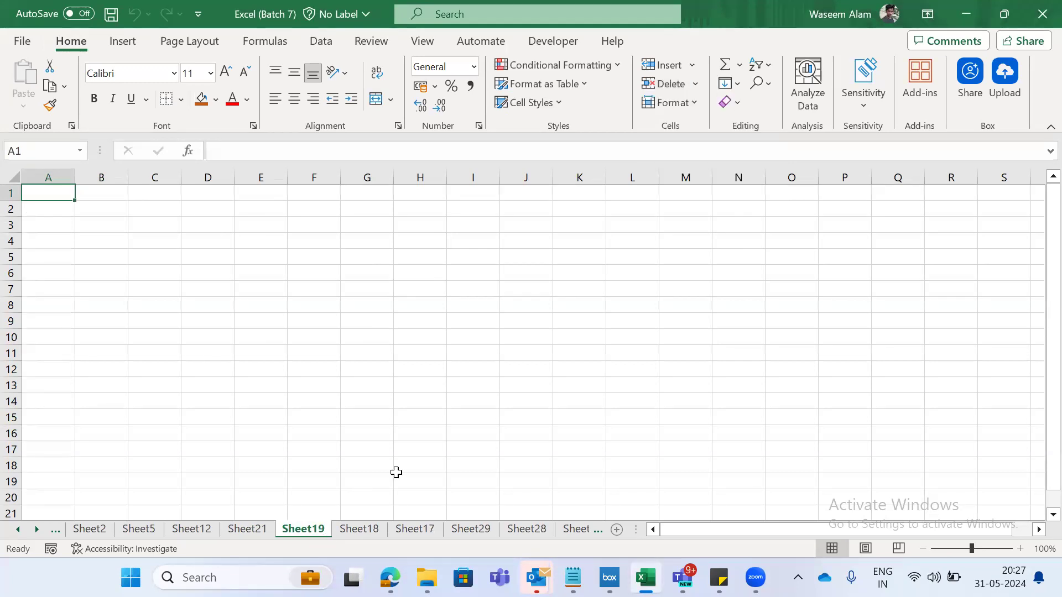
pyautogui.hotkey('ctrl', 'pageup')
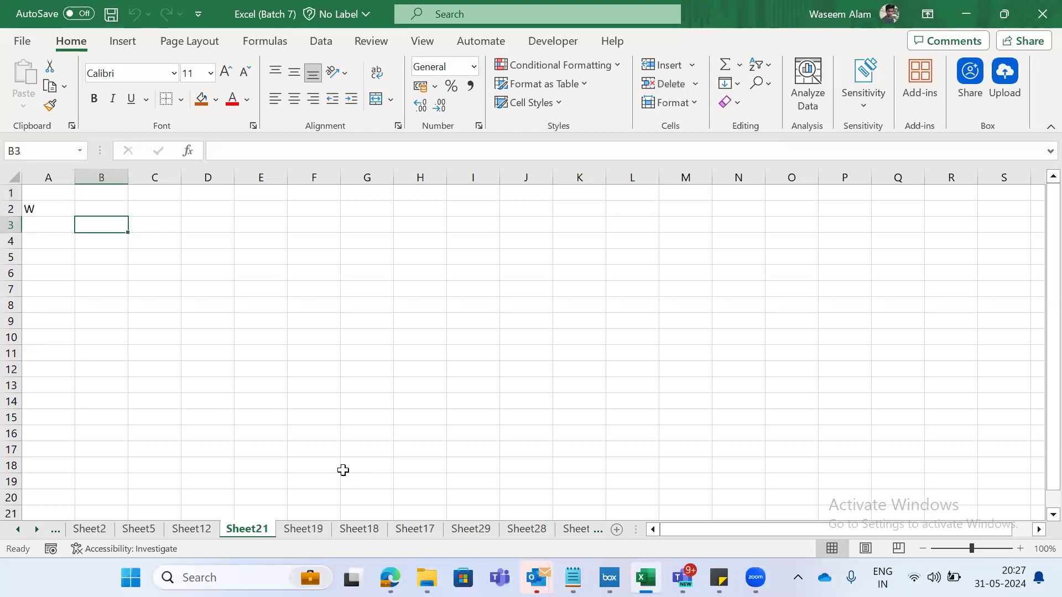
# - Enter a in cell A3 of Sheet19
pyautogui.press('Left')
pyautogui.hotkey('ctrl', 'pagedown')
pyautogui.press('Down')
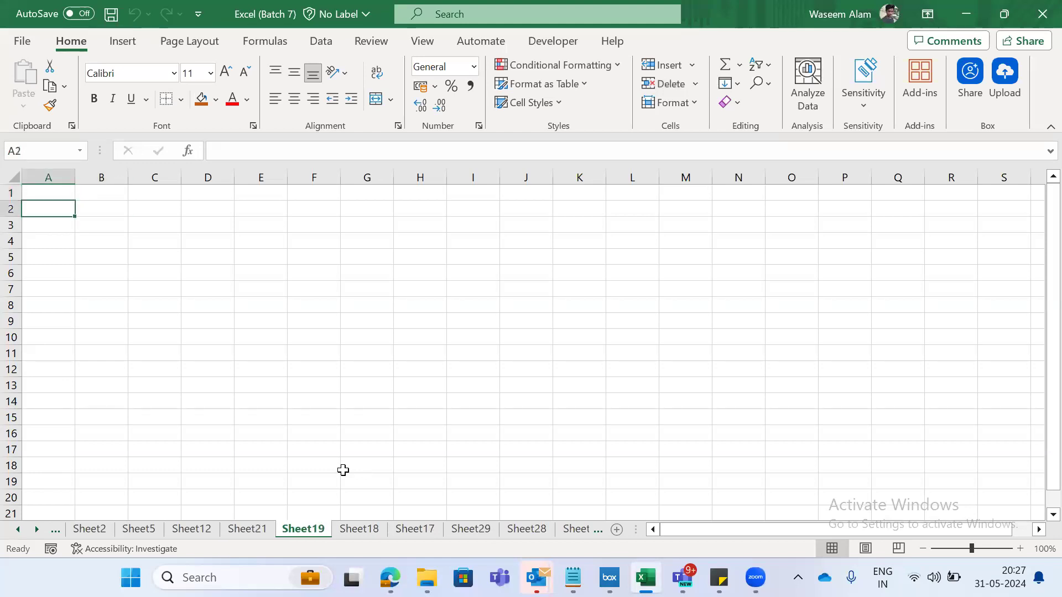
pyautogui.press('Down')
pyautogui.write('a')
pyautogui.press('Return')
pyautogui.press('Right')
# - Delete Sheet19, confirming the permanent deletion, and return to Sheet21
pyautogui.press('alt')
pyautogui.press('e')
pyautogui.press('l')
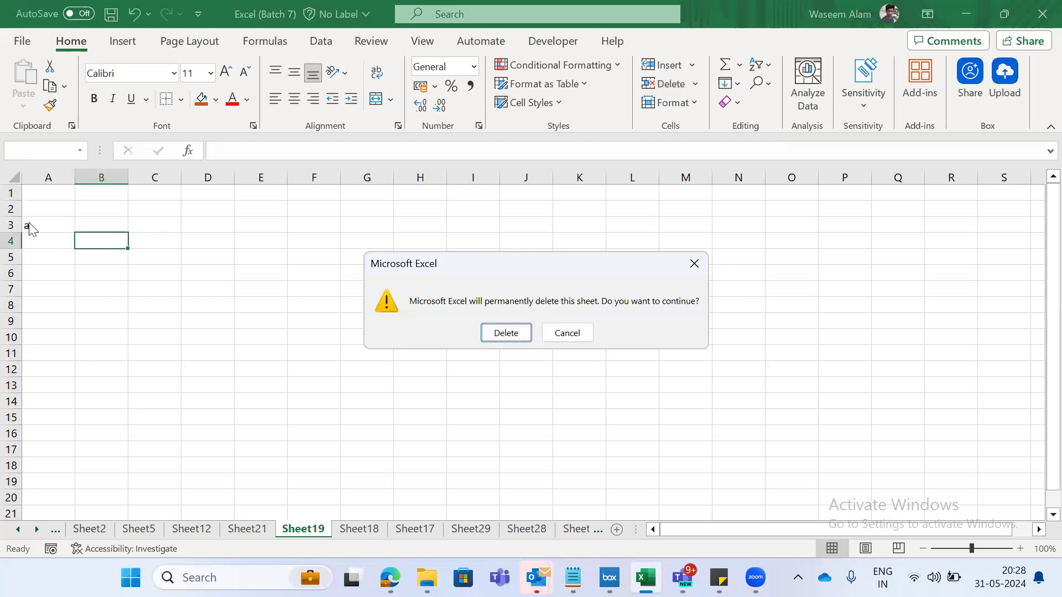
pyautogui.click(507, 333)
pyautogui.hotkey('ctrl', 'pageup')
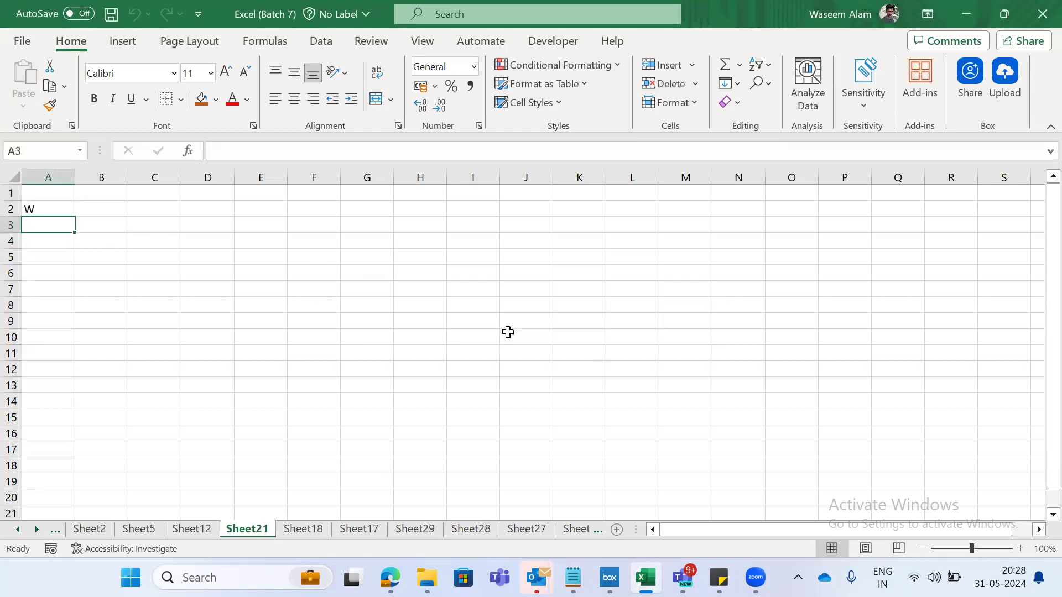
# - Delete Sheet21 together with its data, confirming the permanent deletion
pyautogui.press('Up')
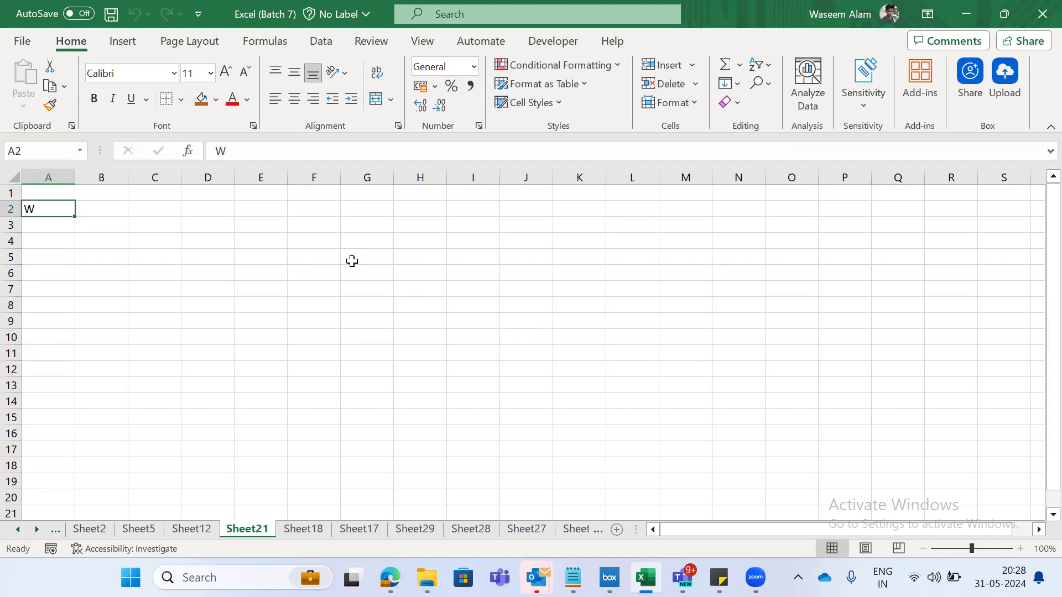
pyautogui.hotkey('alt', 'h')
pyautogui.press('d')
pyautogui.press('s')
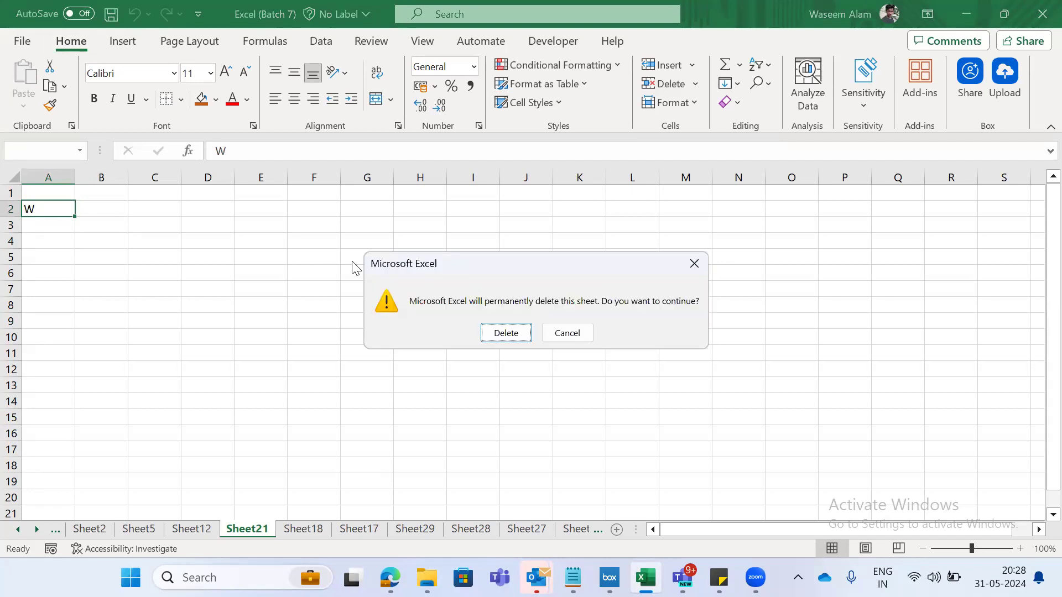
pyautogui.press('Return')
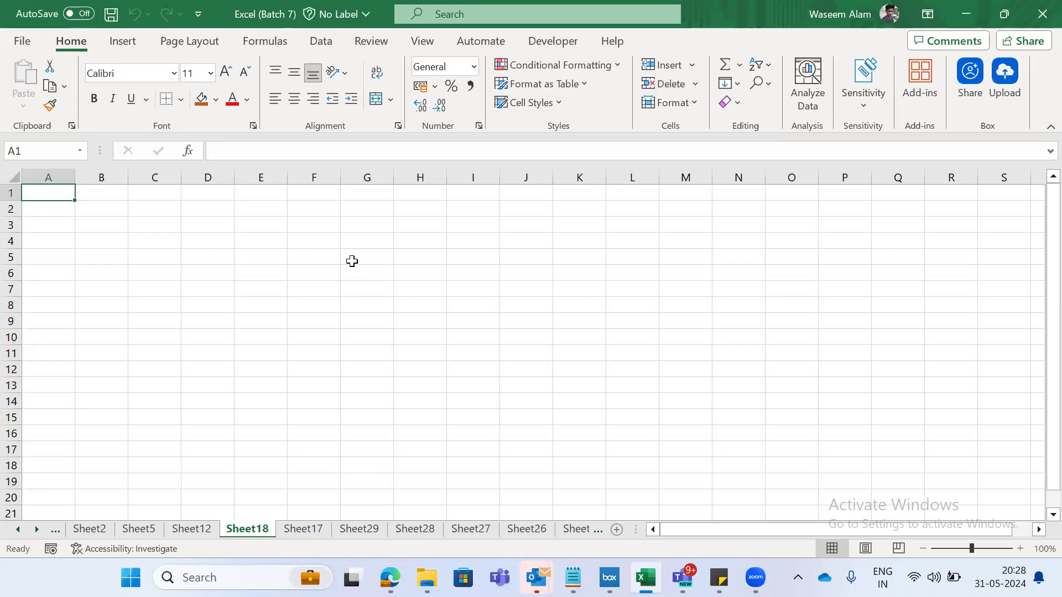
# - Go to the Shortcut Keys sheet and highlight row 19, which lists the shortcuts for deleting tabs
pyautogui.hotkey('ctrl', 'pagedown')
pyautogui.hotkey('ctrl', 'pageup')
pyautogui.hotkey('ctrl', 'pagedown')
pyautogui.hotkey('ctrl', 'pagedown')
pyautogui.hotkey('ctrl', 'pagedown')
pyautogui.hotkey('ctrl', 'pagedown')
pyautogui.hotkey('ctrl', 'pagedown')
pyautogui.hotkey('ctrl', 'pagedown')
pyautogui.hotkey('ctrl', 'pagedown')
pyautogui.hotkey('ctrl', 'pagedown')
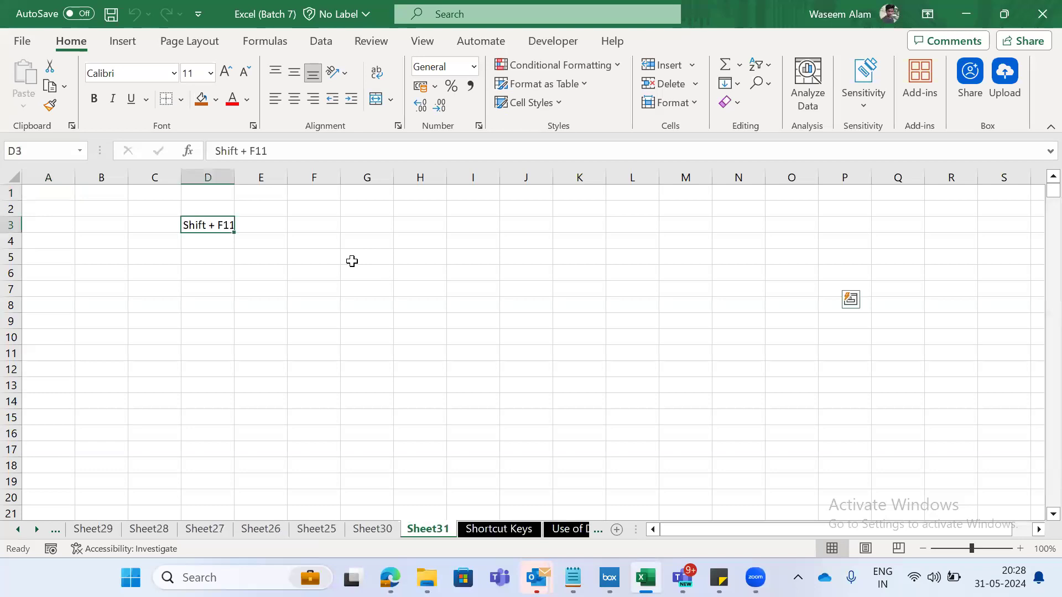
pyautogui.hotkey('ctrl', 'pagedown')
pyautogui.press('Down')
pyautogui.press('Up')
pyautogui.hotkey('shift', 'space')
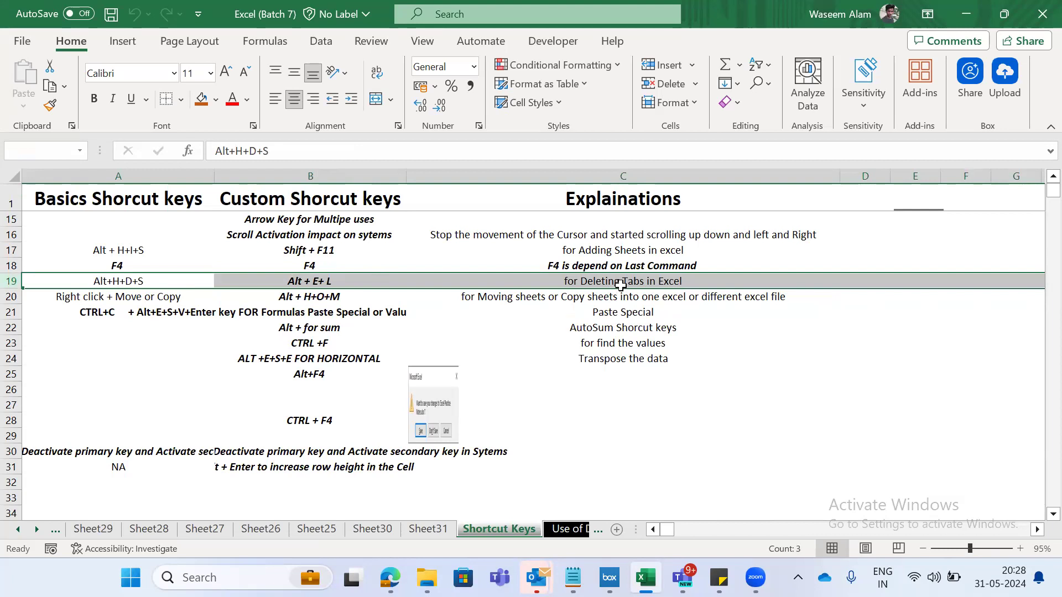
# - Look through the remaining worksheets back to Sheet12 and return to the Shortcut Keys sheet
pyautogui.hotkey('ctrl', 'pageup')
pyautogui.hotkey('ctrl', 'pageup')
pyautogui.hotkey('ctrl', 'pageup')
pyautogui.hotkey('ctrl', 'pageup')
pyautogui.hotkey('ctrl', 'pageup')
pyautogui.hotkey('ctrl', 'pageup')
pyautogui.hotkey('ctrl', 'pageup')
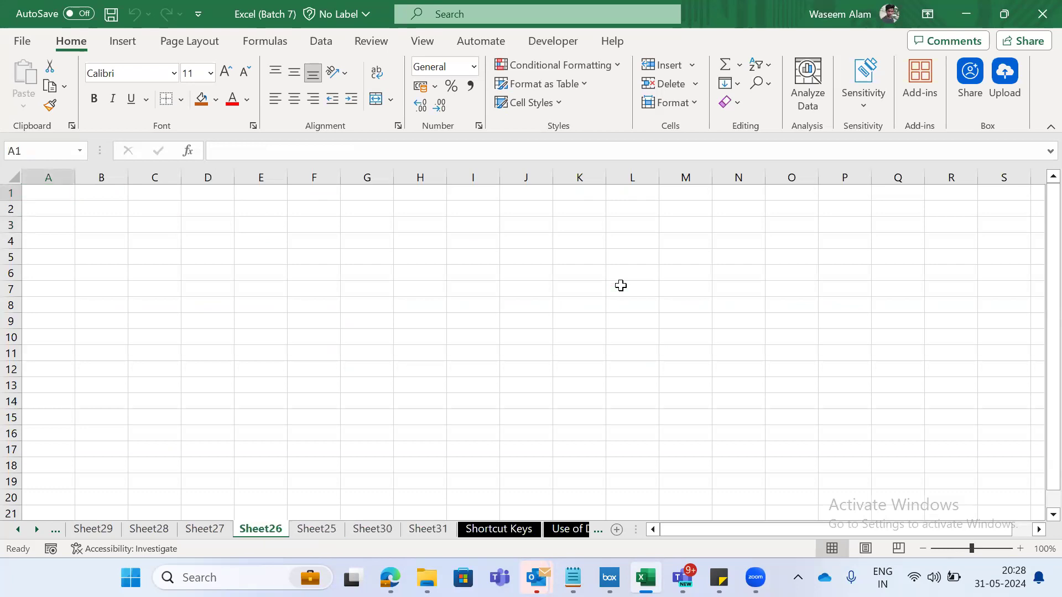
pyautogui.hotkey('ctrl', 'pageup')
pyautogui.hotkey('ctrl', 'pageup')
pyautogui.hotkey('ctrl', 'pageup')
pyautogui.hotkey('ctrl', 'pageup')
pyautogui.hotkey('ctrl', 'pagedown')
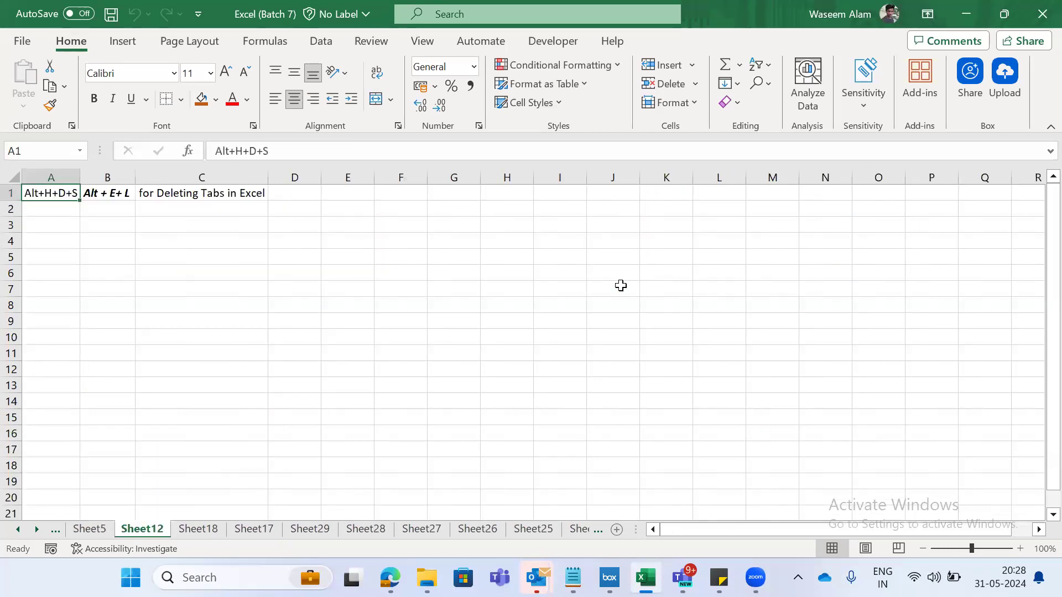
pyautogui.hotkey('ctrl', 'pagedown')
pyautogui.hotkey('ctrl', 'pagedown')
pyautogui.hotkey('ctrl', 'pagedown')
pyautogui.hotkey('ctrl', 'pagedown')
pyautogui.hotkey('ctrl', 'pagedown')
pyautogui.hotkey('ctrl', 'pagedown')
pyautogui.hotkey('ctrl', 'pagedown')
pyautogui.hotkey('ctrl', 'pagedown')
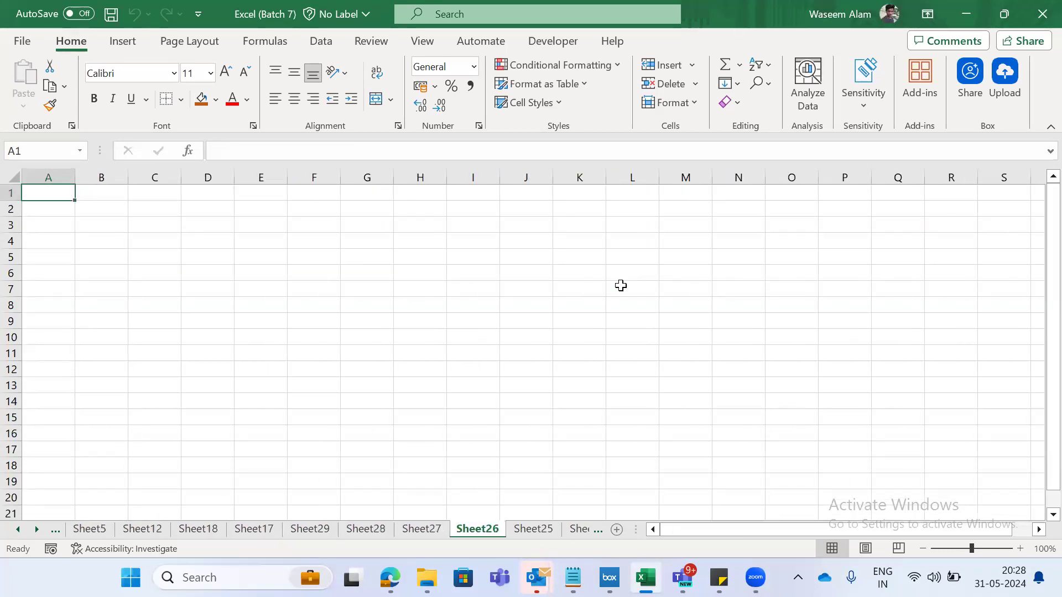
pyautogui.hotkey('ctrl', 'pagedown')
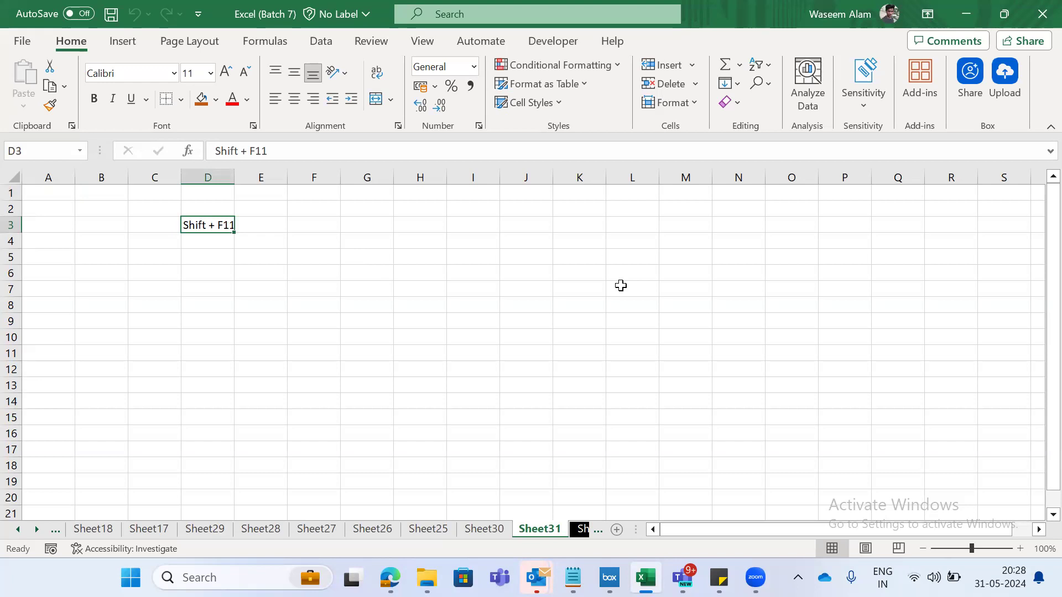
pyautogui.hotkey('ctrl', 'pagedown')
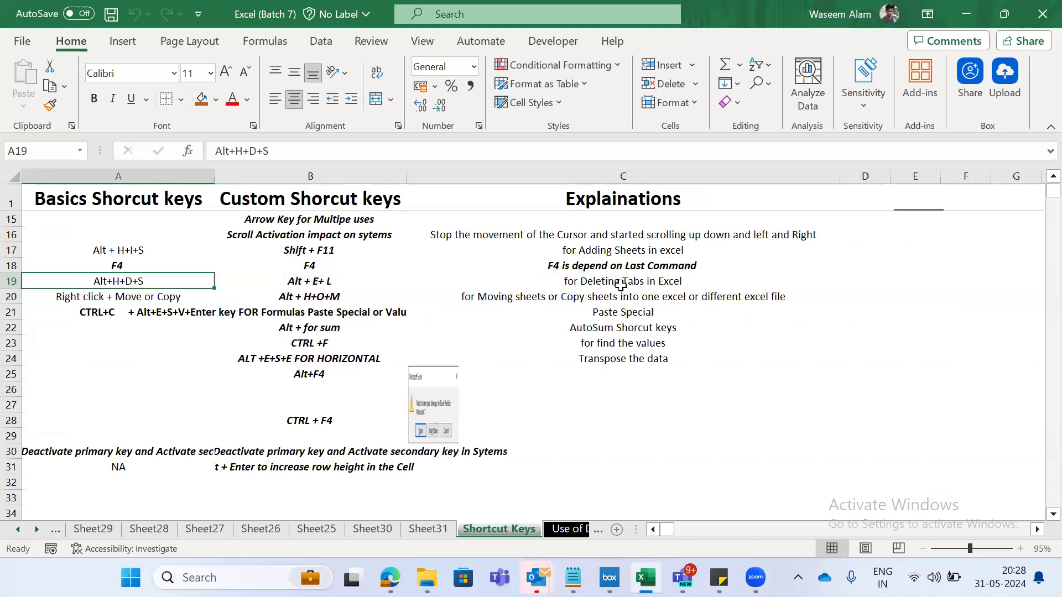
# - Examine the F4 shortcut and its explanation in row 18 of the Shortcut Keys sheet
pyautogui.press('Up')
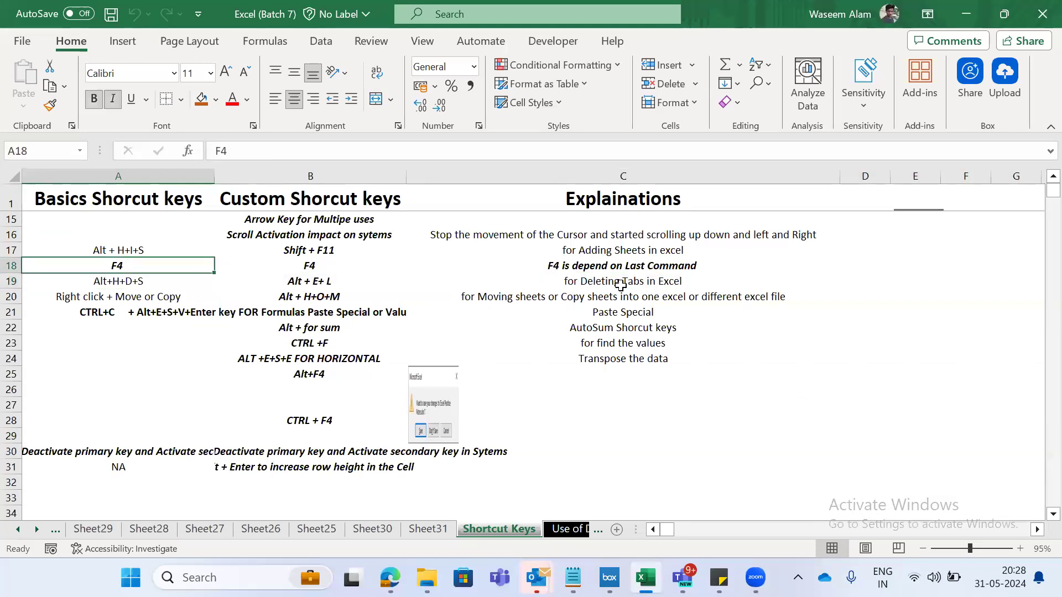
pyautogui.hotkey('shift', 'space')
pyautogui.press('Right')
pyautogui.press('Right')
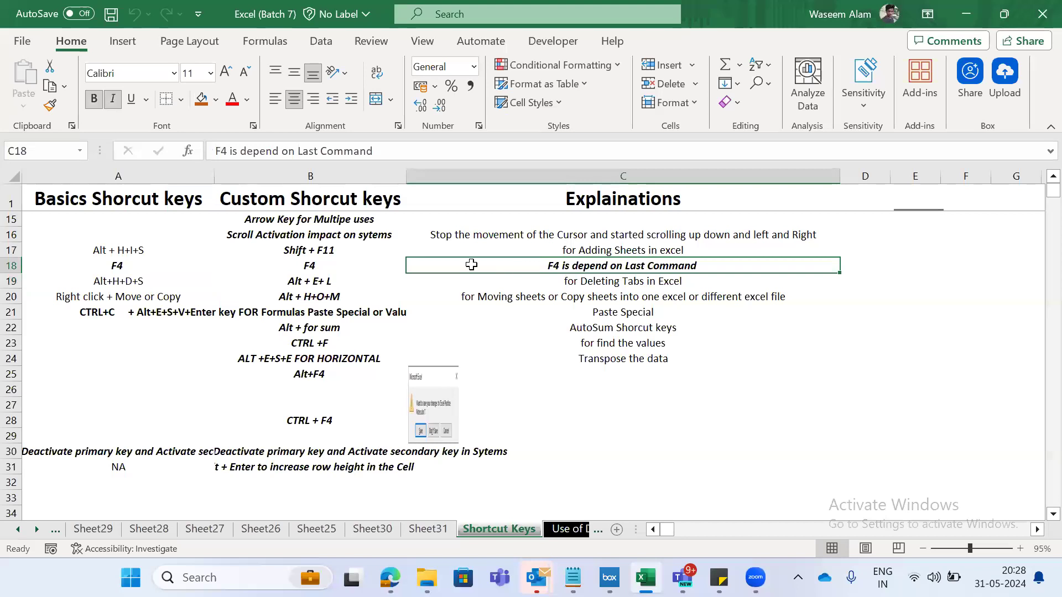
pyautogui.click(105, 266)
pyautogui.click(580, 270)
pyautogui.press('Left')
pyautogui.press('Left')
pyautogui.press('Right')
pyautogui.press('Right')
pyautogui.press('Right')
pyautogui.press('Left')
pyautogui.press('Right')
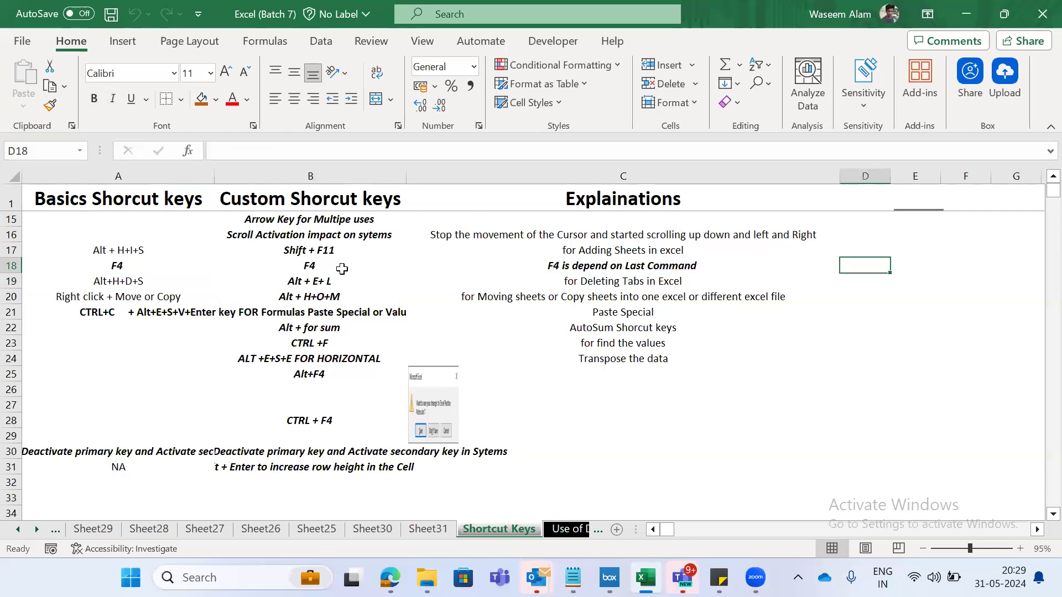
pyautogui.press('Left')
pyautogui.press('Left')
pyautogui.press('Right')
pyautogui.press('Left')
pyautogui.press('Left')
pyautogui.press('Right')
pyautogui.press('Right')
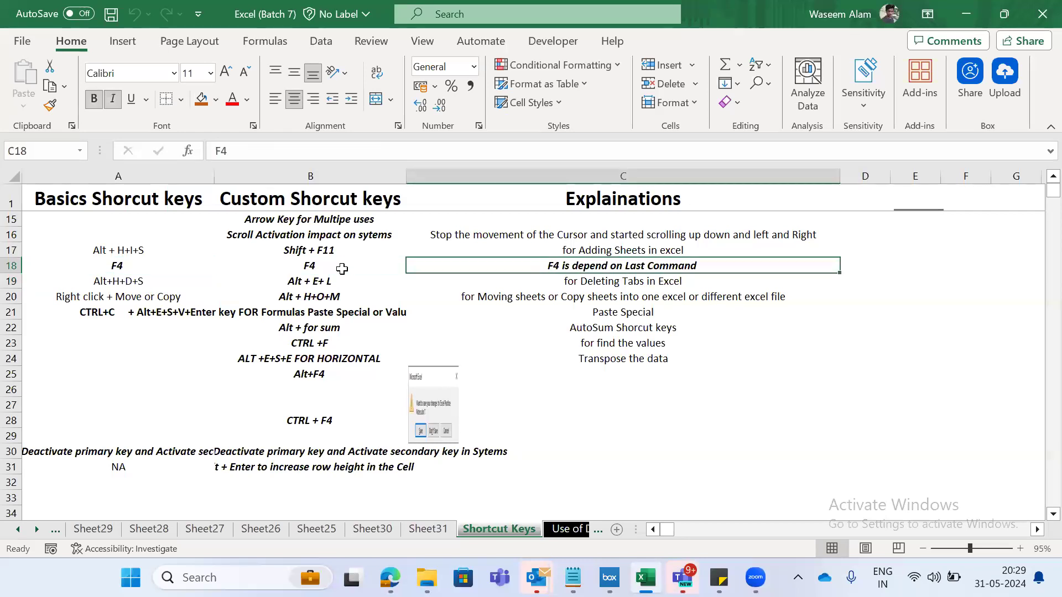
pyautogui.press('Right')
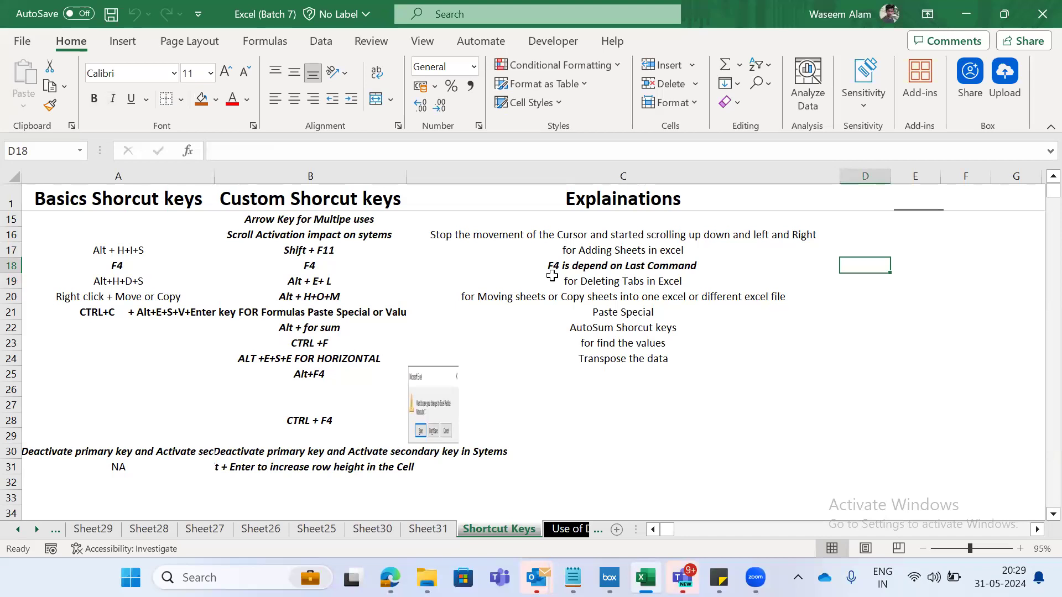
# - Copy the text Shift + F11 from cell D3 of Sheet31 and paste it into F3
pyautogui.hotkey('ctrl', 'pageup')
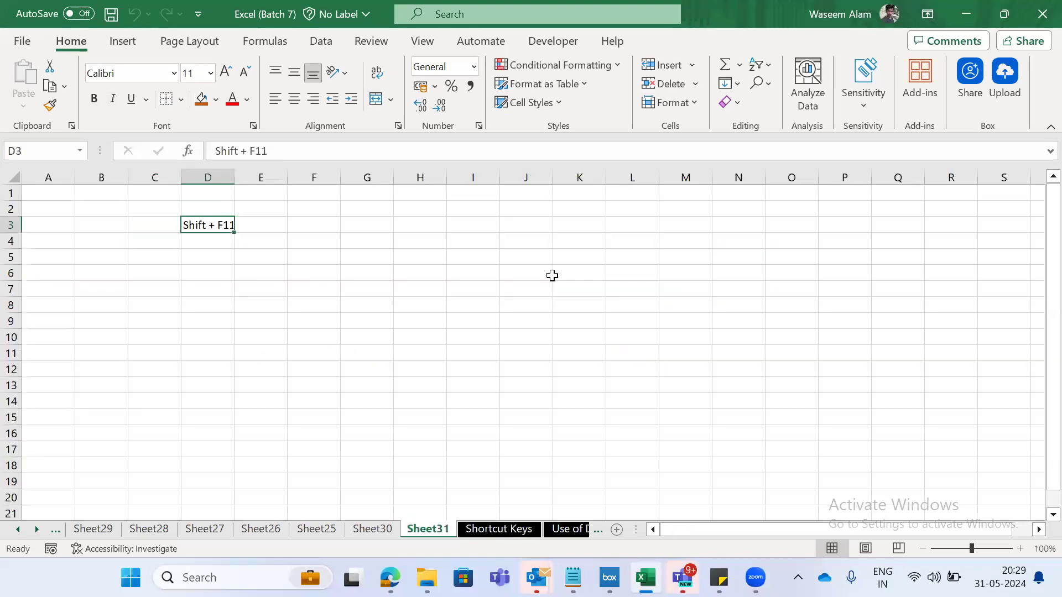
pyautogui.hotkey('ctrl', 'c')
pyautogui.press('Right')
pyautogui.press('Right')
pyautogui.hotkey('ctrl', 'v')
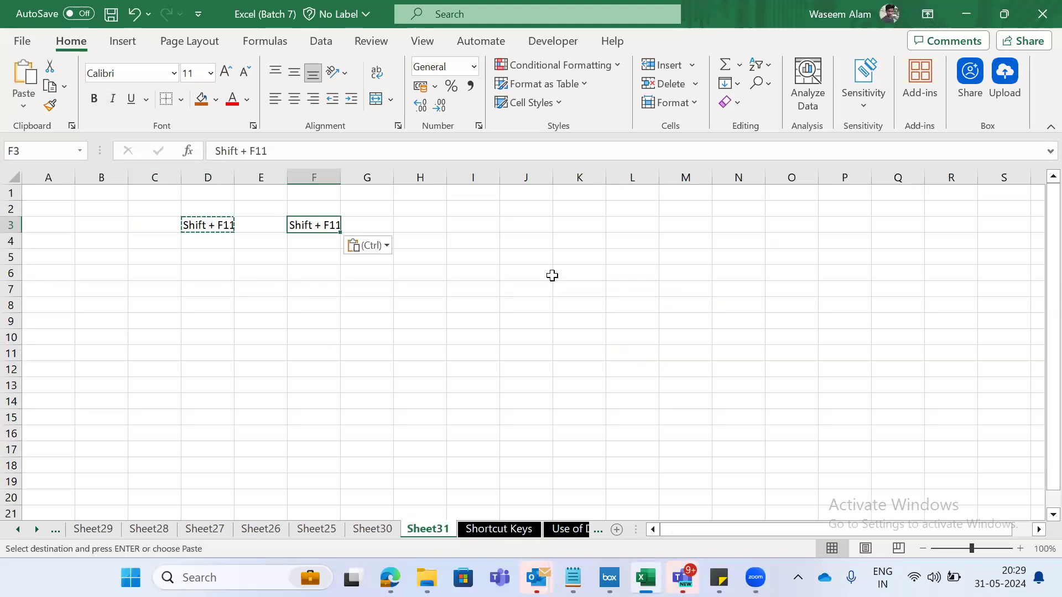
# - Paste the copied Shift + F11 text into cell F5 of Sheet31
pyautogui.press('Down')
pyautogui.press('Down')
pyautogui.press('Up')
pyautogui.press('Up')
pyautogui.press('Left')
pyautogui.press('Left')
pyautogui.press('Right')
pyautogui.press('Down')
pyautogui.press('Down')
pyautogui.press('Right')
pyautogui.hotkey('ctrl', 'v')
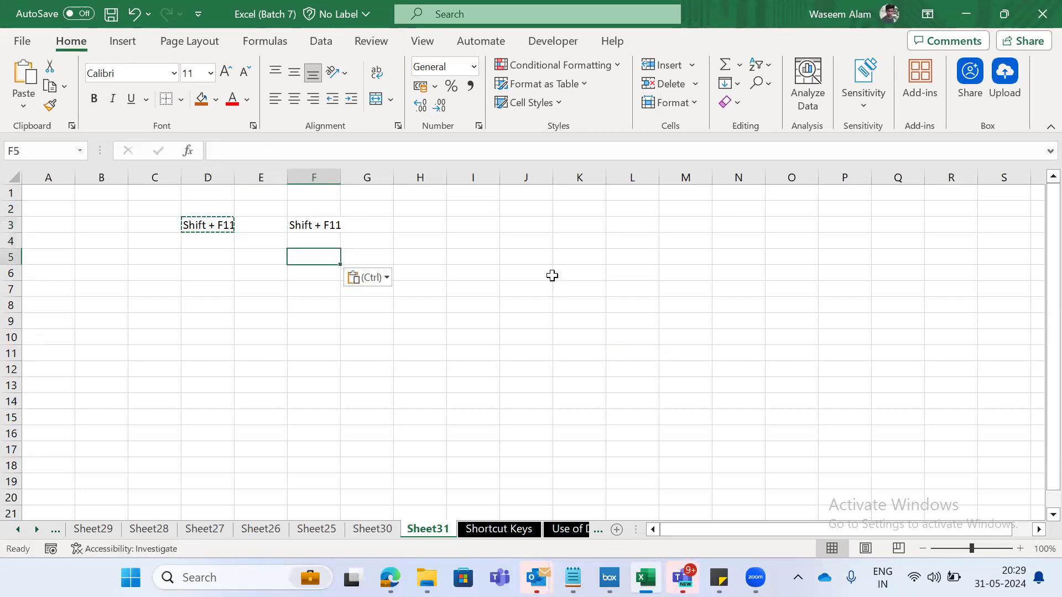
# - Enter the labels CTRL C in cell D5 and CTRL V in cell F6
pyautogui.press('Left')
pyautogui.press('Left')
pyautogui.press('Escape')
pyautogui.write('CTRL C')
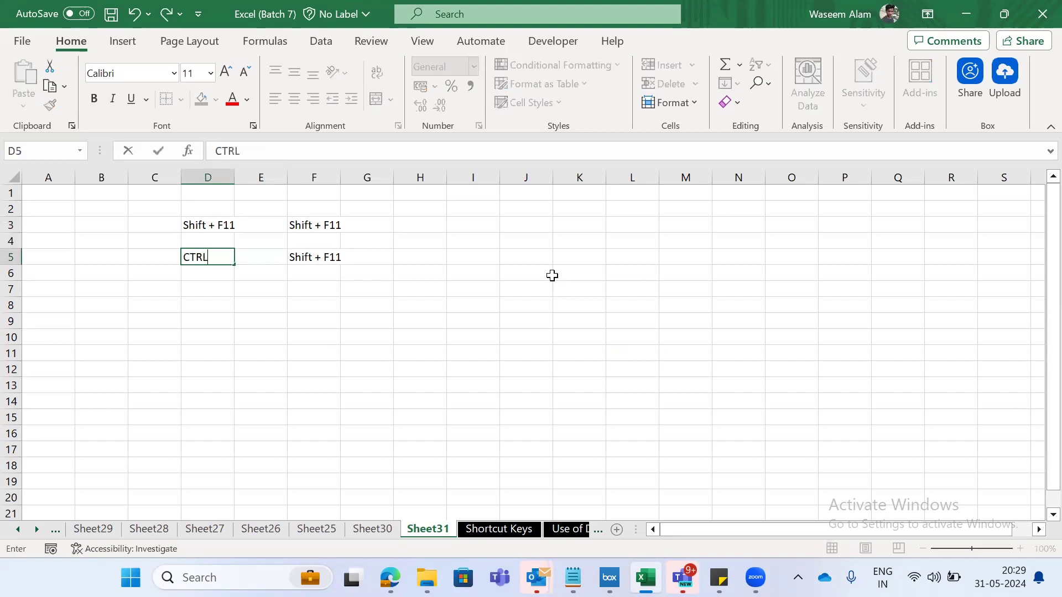
pyautogui.press('Right')
pyautogui.press('Down')
pyautogui.press('Down')
pyautogui.press('Right')
pyautogui.press('Up')
pyautogui.write('CTRL V')
pyautogui.press('Right')
# - Copy cell D3 again and paste its text into H5
pyautogui.press('Left')
pyautogui.press('Left')
pyautogui.press('Left')
pyautogui.press('Up')
pyautogui.press('Up')
pyautogui.press('Up')
pyautogui.press('Left')
pyautogui.press('Right')
pyautogui.hotkey('ctrl', 'c')
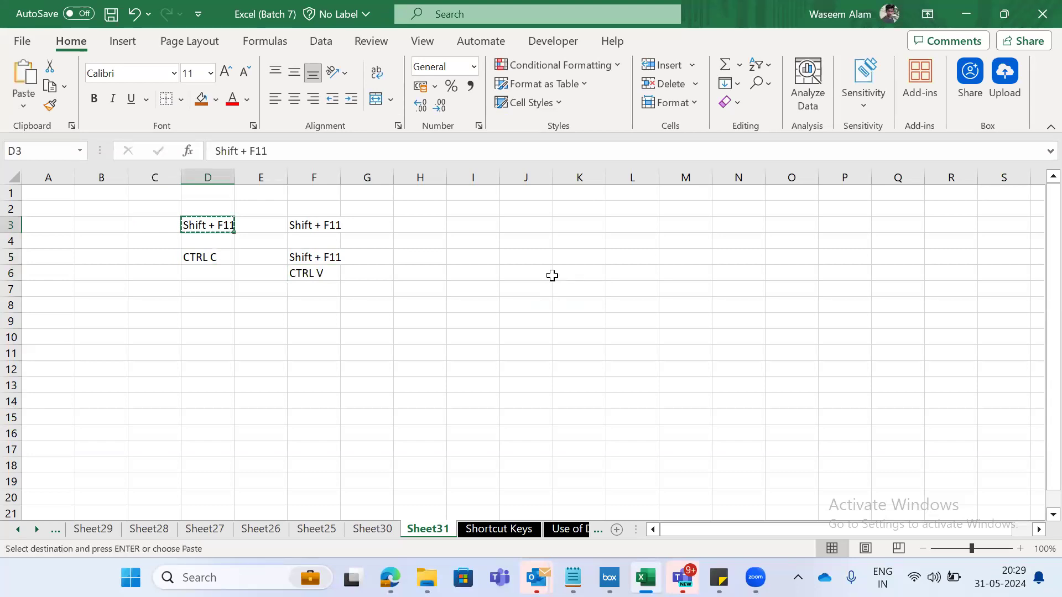
pyautogui.press('Right')
pyautogui.press('Right')
pyautogui.press('Right')
pyautogui.press('Right')
pyautogui.press('Down')
pyautogui.press('Down')
pyautogui.hotkey('ctrl', 'v')
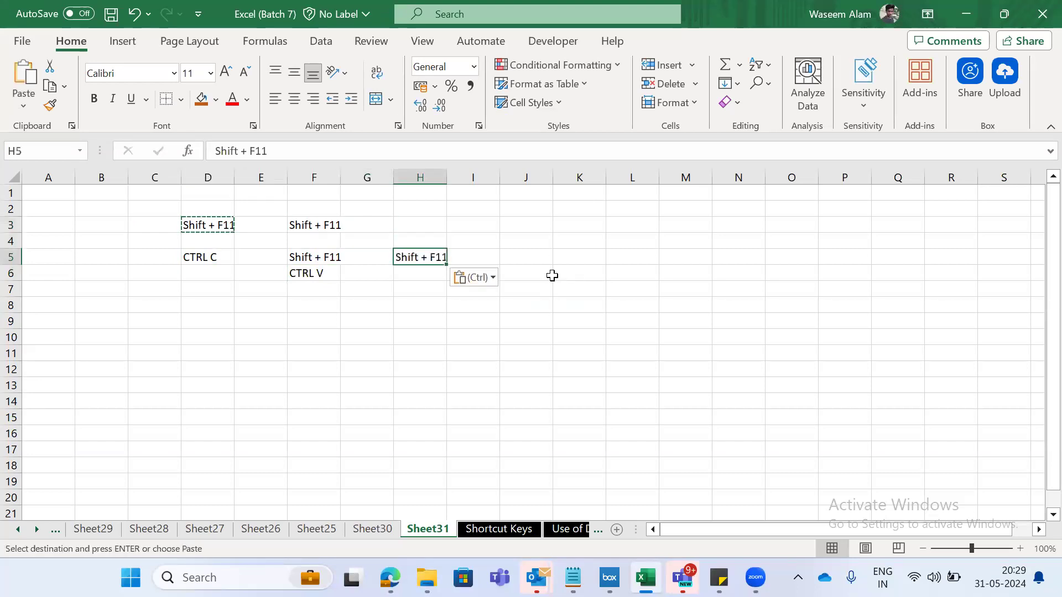
# - Paste the copied Shift + F11 text into cell H7
pyautogui.press('Down')
pyautogui.press('Down')
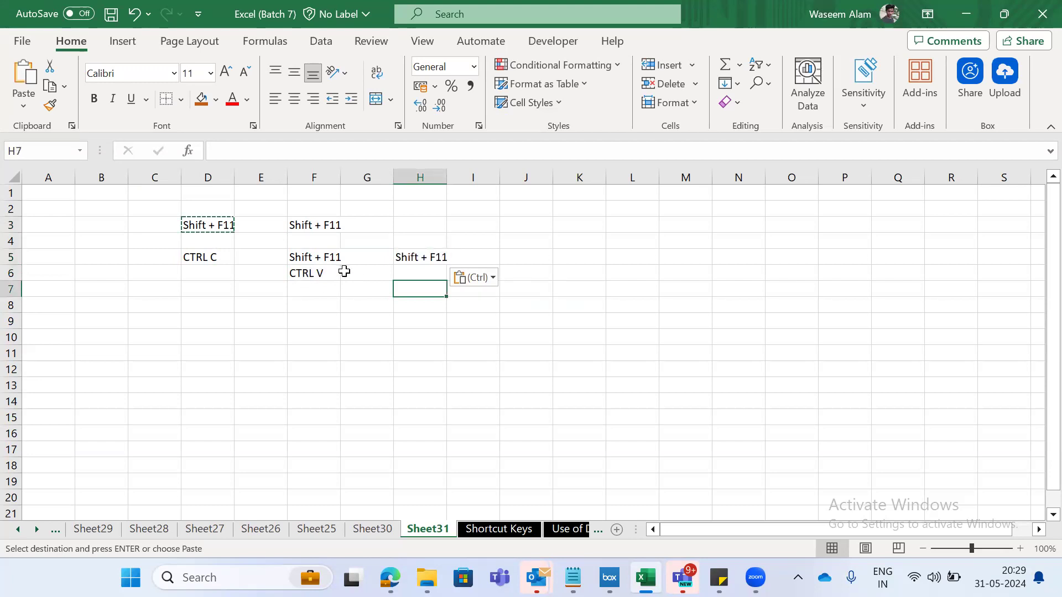
pyautogui.hotkey('ctrl', 'v')
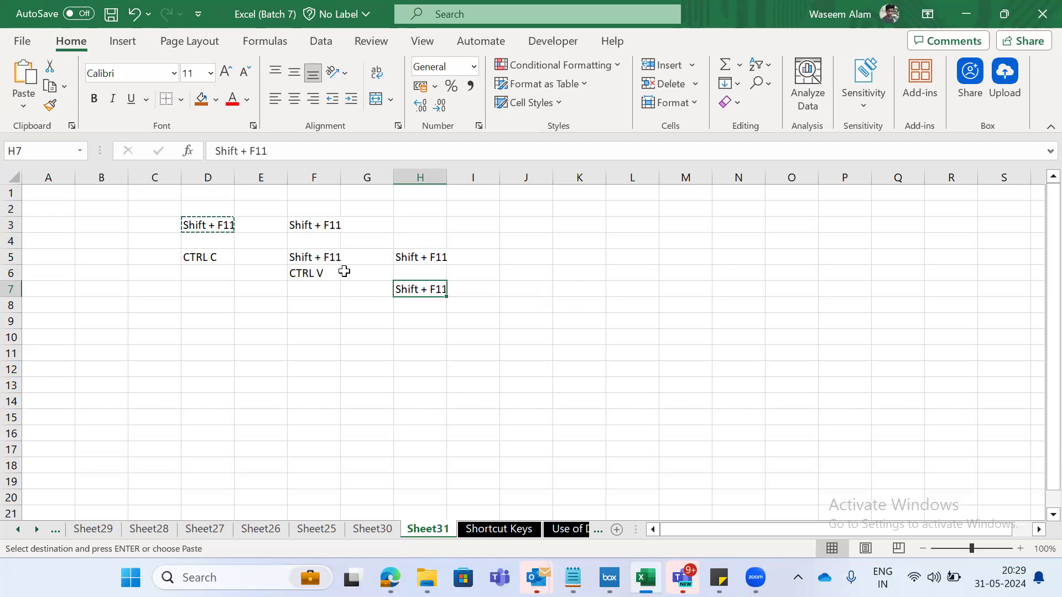
pyautogui.press('Right')
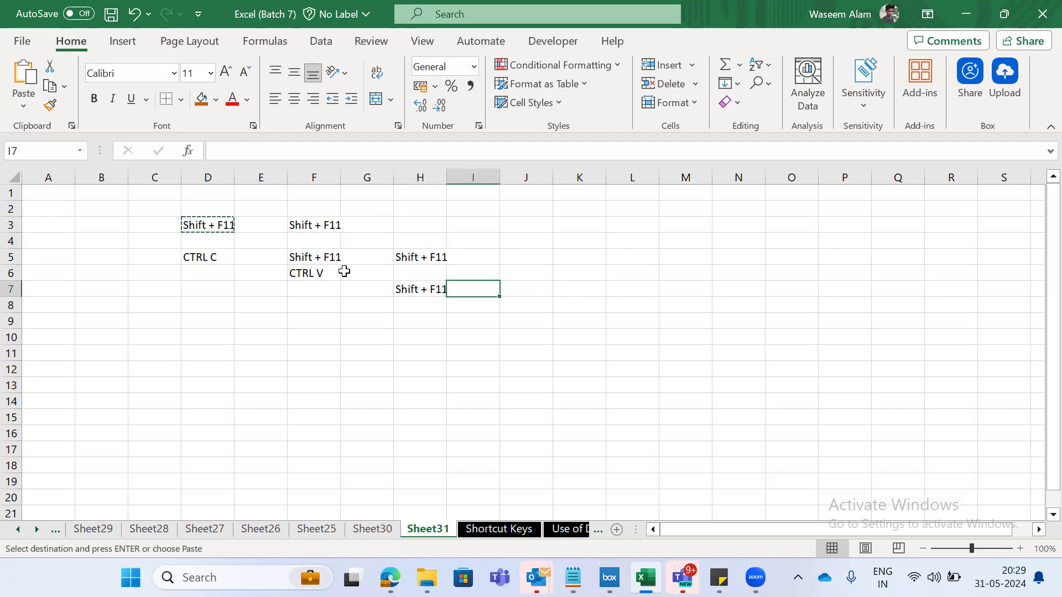
pyautogui.press('Left')
pyautogui.press('Left')
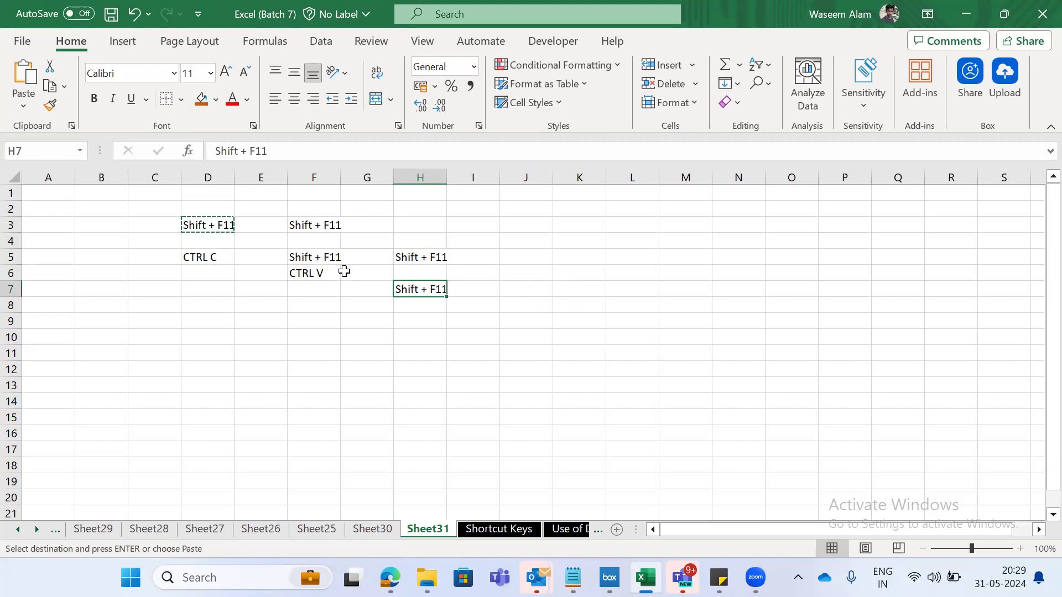
pyautogui.press('Right')
pyautogui.press('Right')
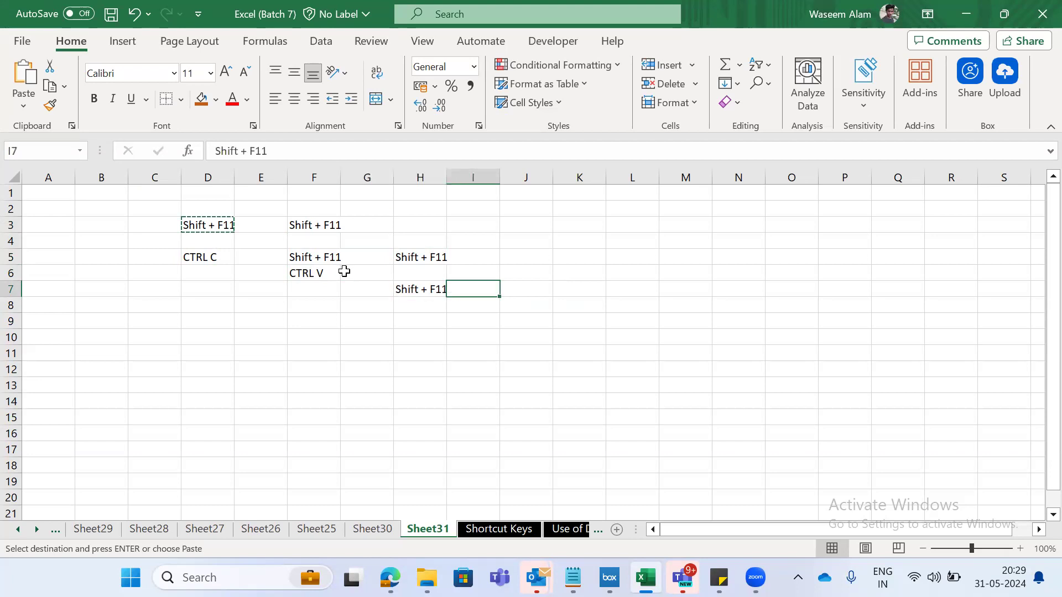
pyautogui.press('Left')
pyautogui.press('Left')
pyautogui.press('Right')
pyautogui.press('Left')
pyautogui.press('Left')
pyautogui.press('Up')
pyautogui.press('Left')
pyautogui.press('Up')
pyautogui.press('Left')
pyautogui.press('Up')
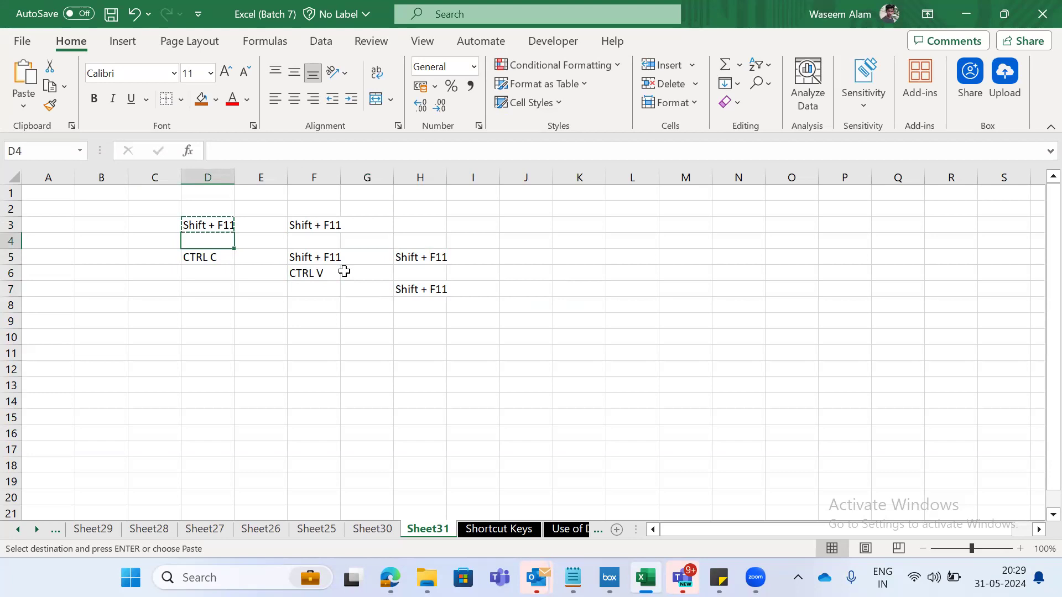
pyautogui.press('Right')
pyautogui.press('Right')
pyautogui.press('Right')
pyautogui.press('Right')
pyautogui.press('Right')
pyautogui.press('Left')
pyautogui.press('Left')
pyautogui.press('Left')
pyautogui.press('Left')
pyautogui.press('Left')
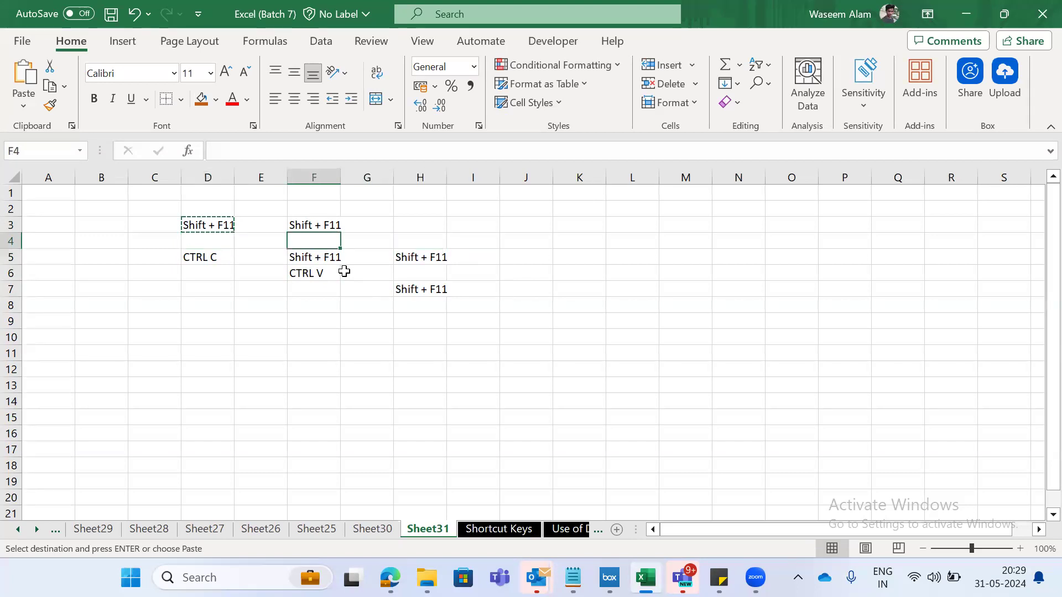
# - Paste the copied Shift + F11 text into cells J3 and J4
pyautogui.press('Up')
pyautogui.press('Right')
pyautogui.press('Right')
pyautogui.press('Right')
pyautogui.press('Right')
pyautogui.press('Right')
pyautogui.press('Right')
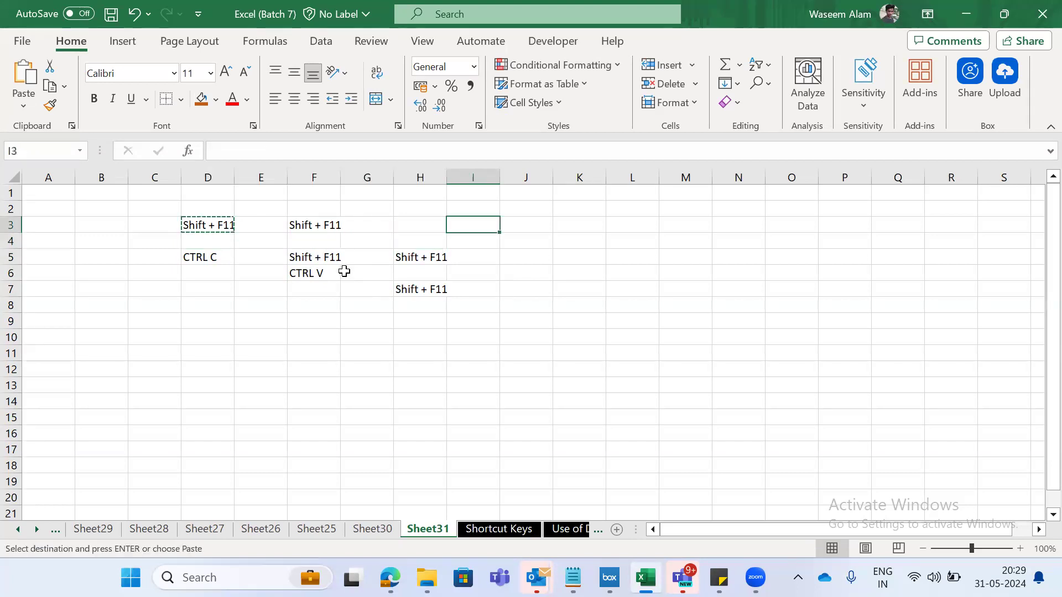
pyautogui.hotkey('ctrl', 'v')
pyautogui.press('Down')
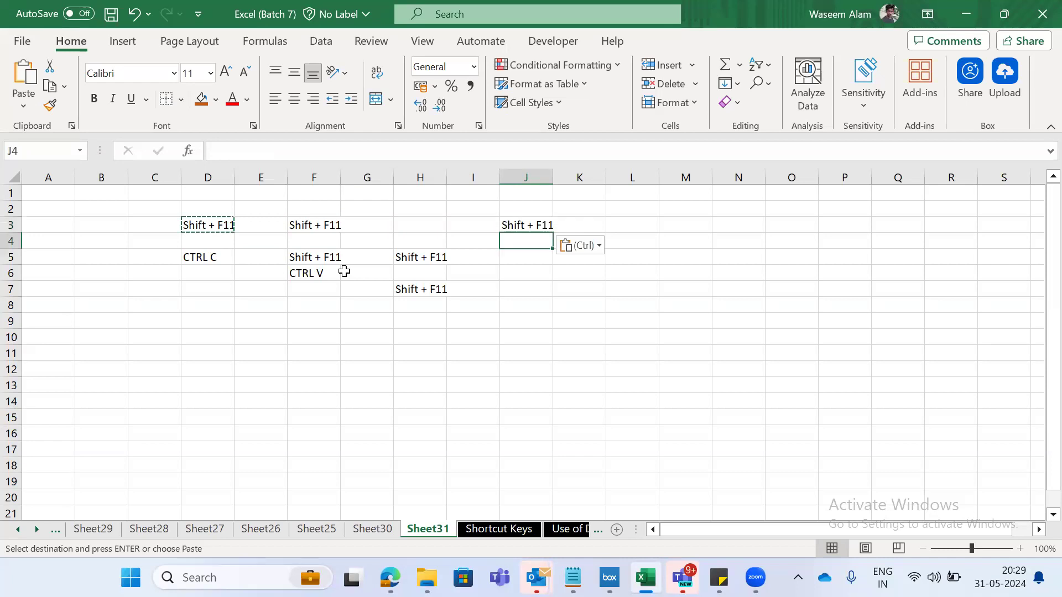
pyautogui.hotkey('ctrl', 'v')
pyautogui.press('Down')
pyautogui.press('Up')
pyautogui.press('Down')
pyautogui.press('Down')
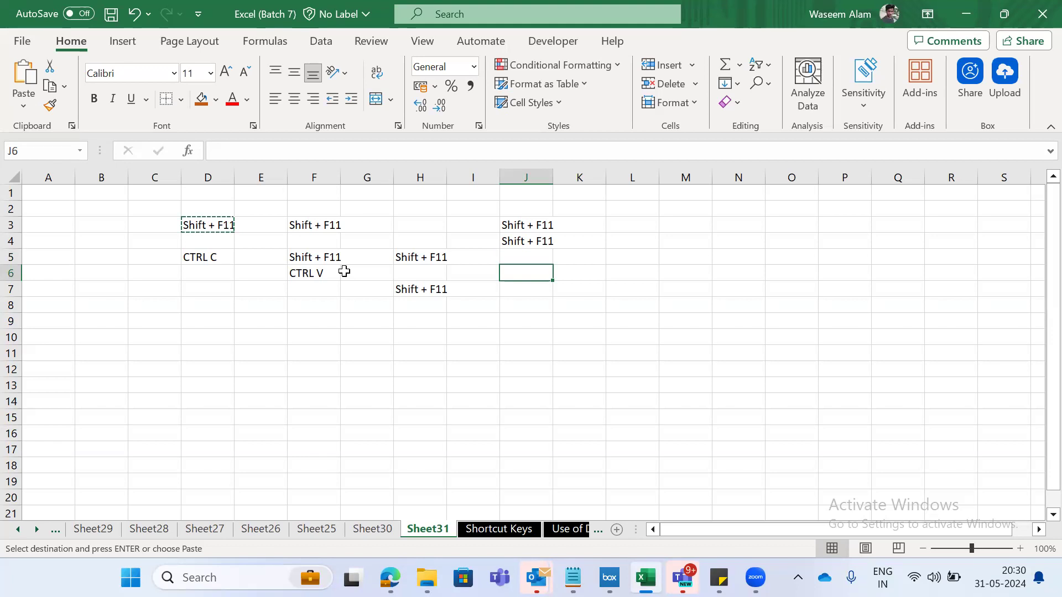
pyautogui.press('Up')
pyautogui.press('Left')
pyautogui.press('Up')
pyautogui.press('Up')
pyautogui.press('Up')
pyautogui.press('Left')
pyautogui.press('Left')
pyautogui.press('Left')
pyautogui.press('Left')
pyautogui.press('Left')
pyautogui.press('Left')
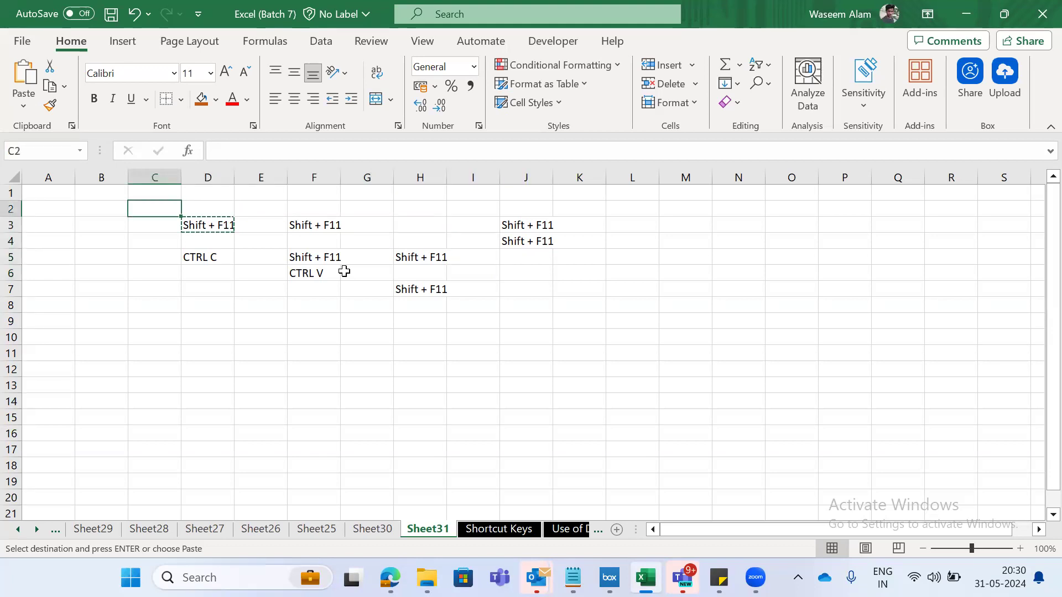
pyautogui.press('Right')
pyautogui.write('CTRL')
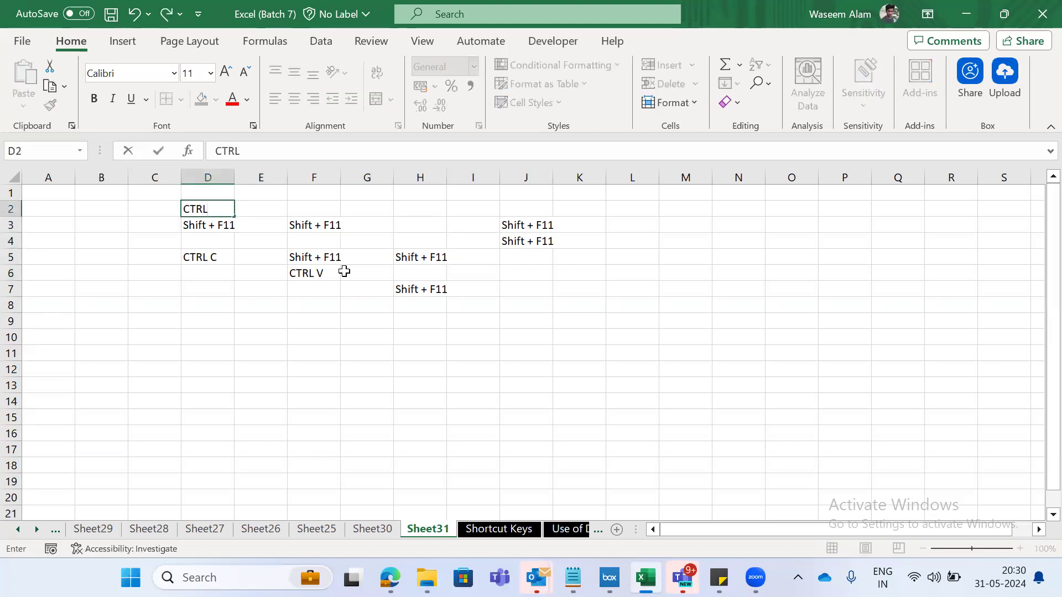
pyautogui.press('Escape')
# - Enter the note "F4 is working only one time in the case of CTRL and CTRL V pasting" in cell D8
pyautogui.press('Down')
pyautogui.press('Down')
pyautogui.press('Down')
pyautogui.press('Down')
pyautogui.press('Down')
pyautogui.press('Down')
pyautogui.write('F')
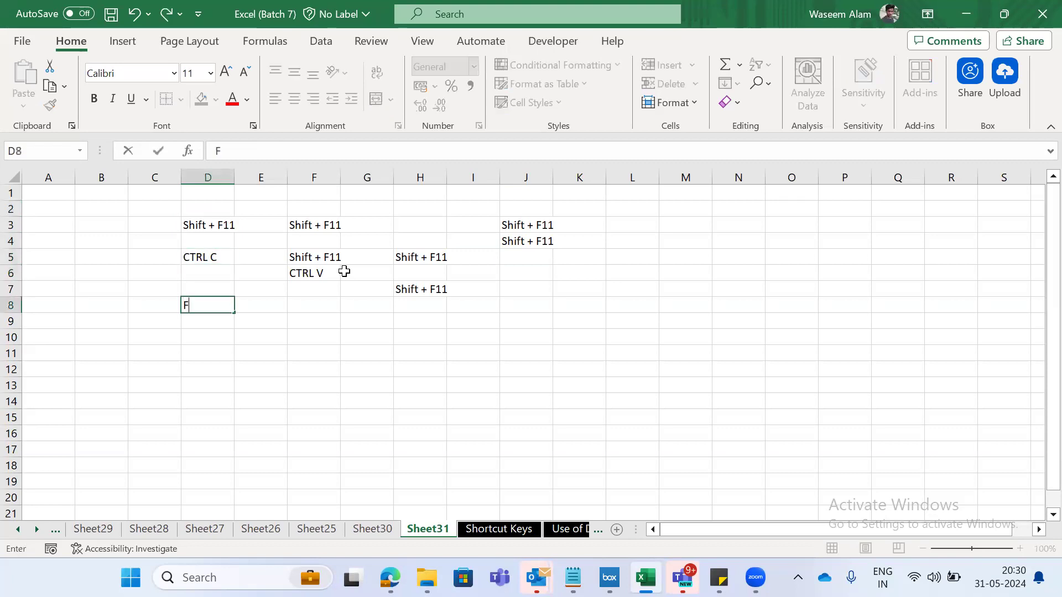
pyautogui.write('4 is working onl')
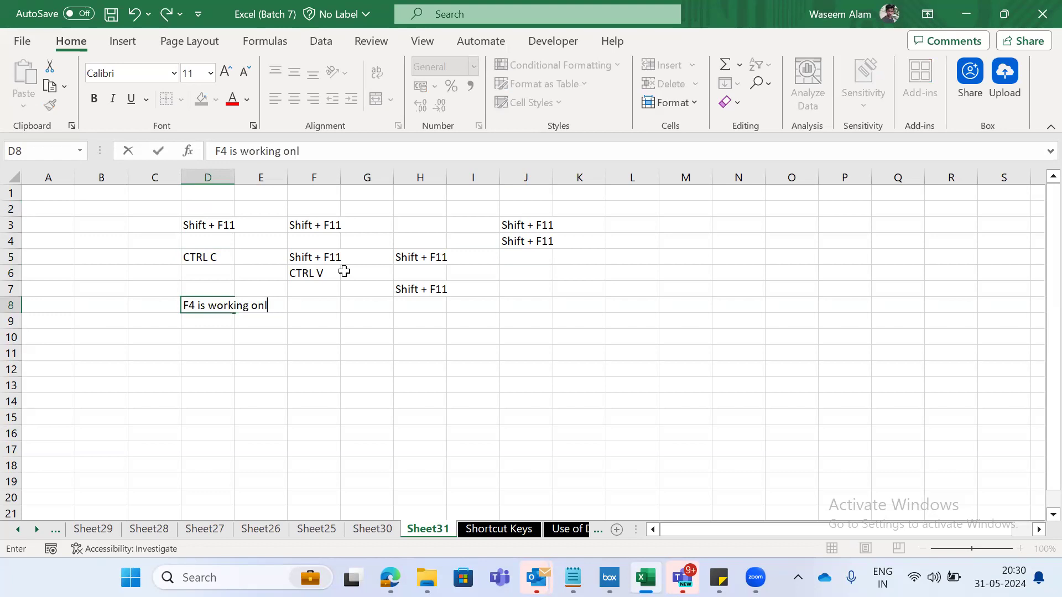
pyautogui.write('y one time in')
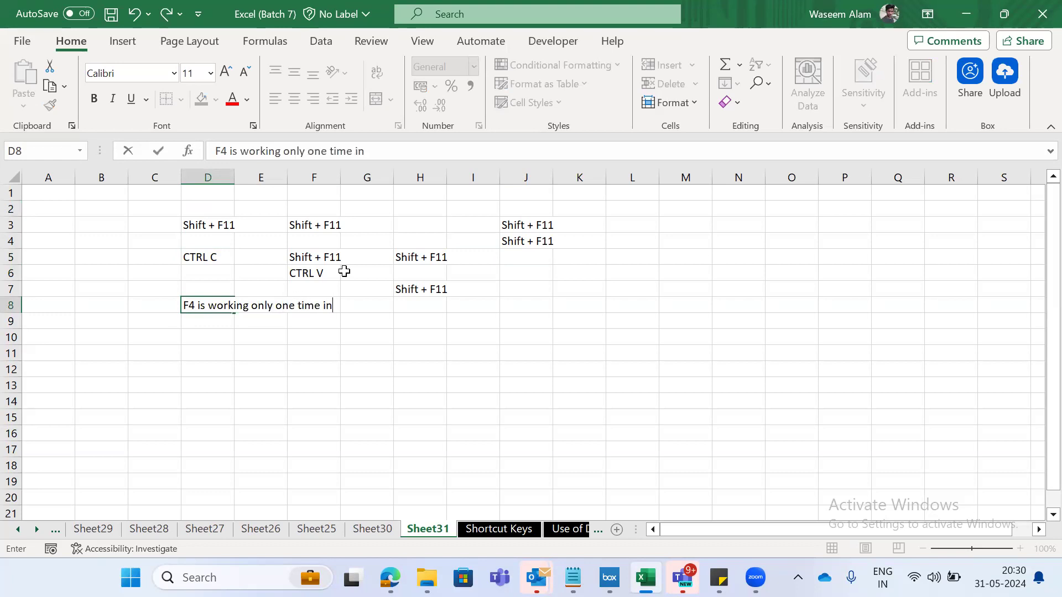
pyautogui.write(' c')
pyautogui.press('BackSpace')
pyautogui.write('the case of C')
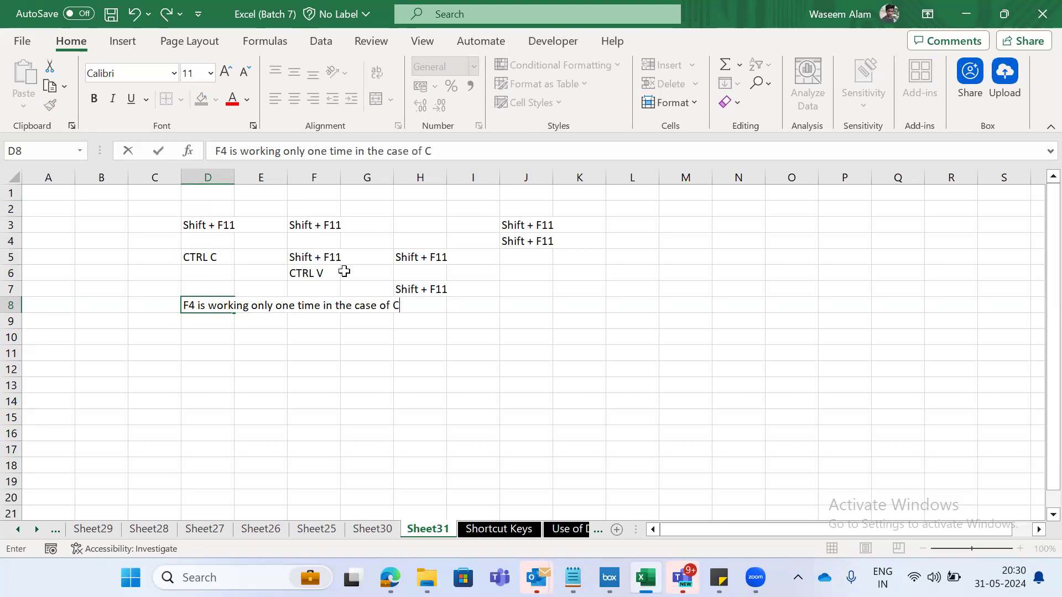
pyautogui.write('TRL and CTR')
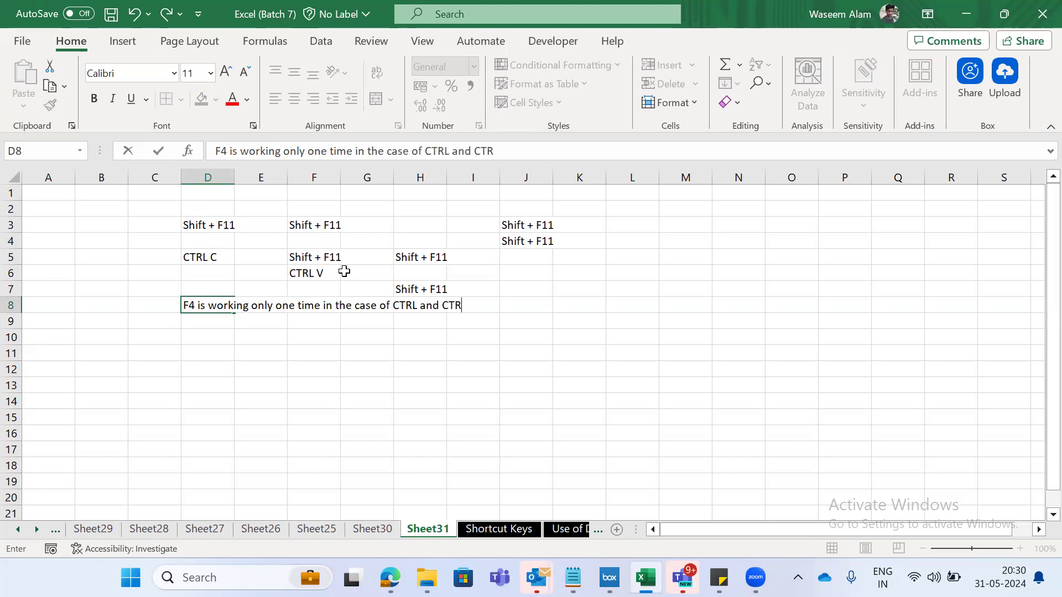
pyautogui.write('L V pasting')
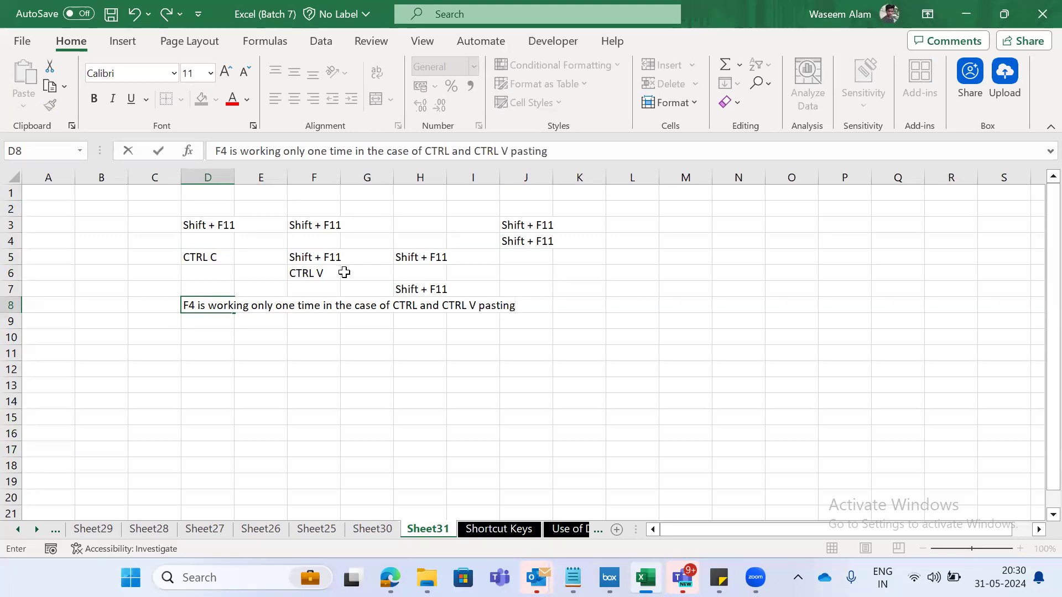
# - Insert "C (copy)" after the first CTRL in the D8 note and keep the edit
pyautogui.click(450, 151)
pyautogui.write('C copy ')
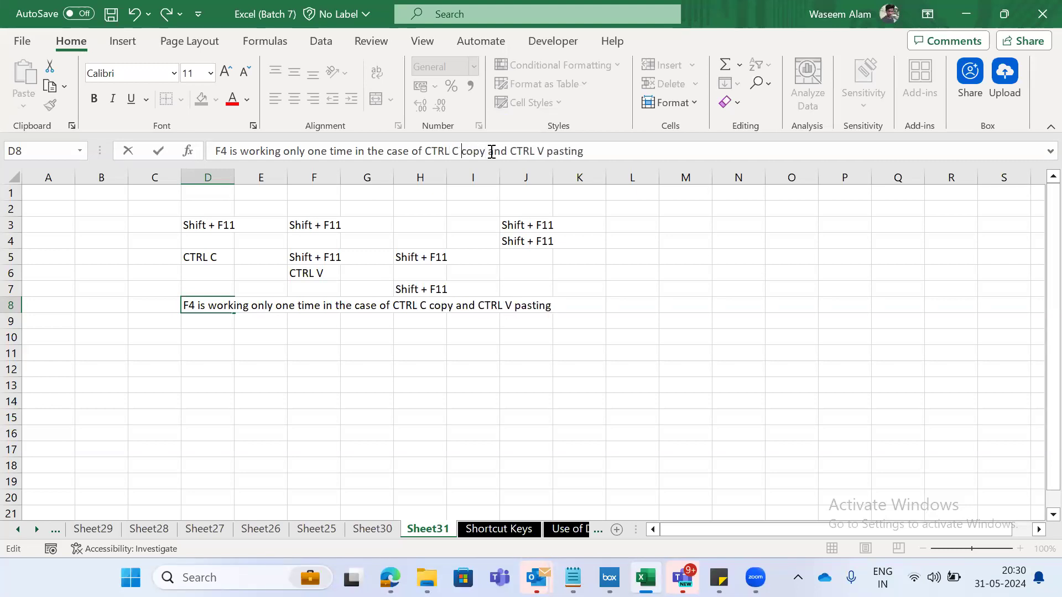
pyautogui.write('(')
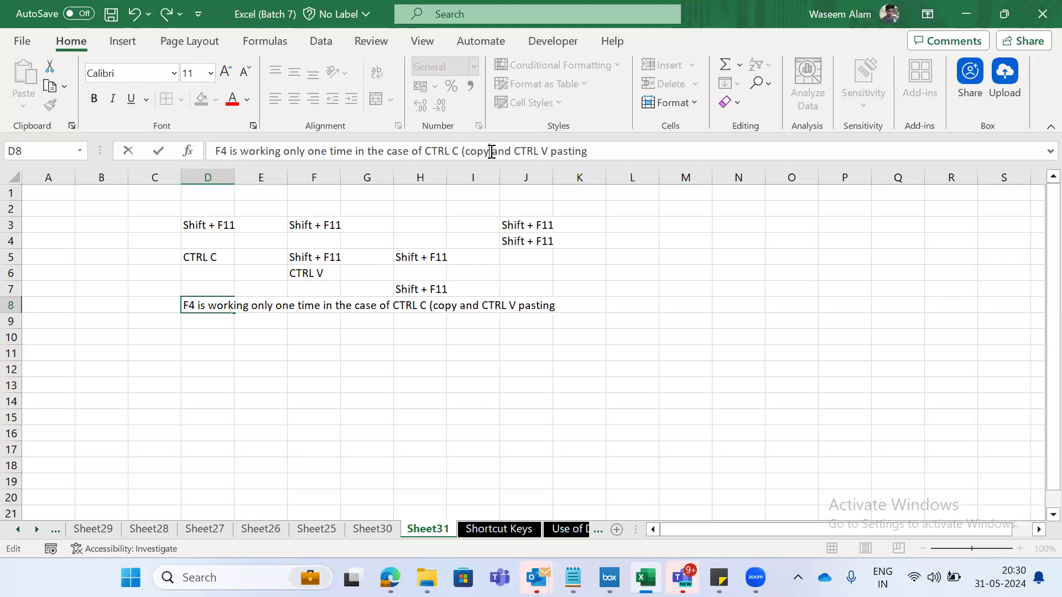
pyautogui.write(')')
pyautogui.hotkey('ctrl', 'Return')
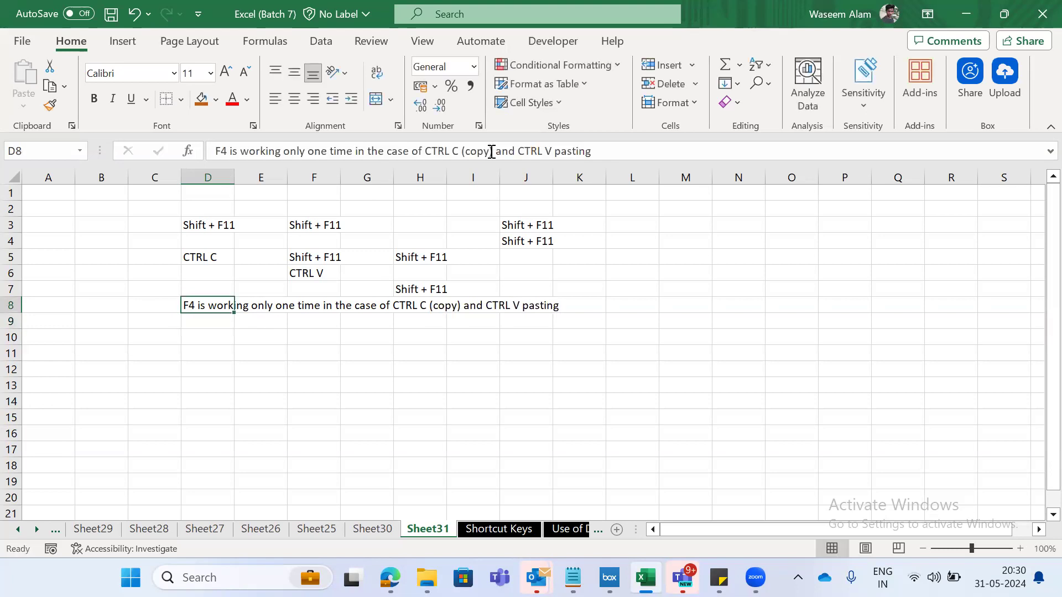
pyautogui.hotkey('ctrl', 'pagedown')
pyautogui.hotkey('ctrl', 'pageup')
pyautogui.hotkey('ctrl', 'pagedown')
pyautogui.hotkey('ctrl', 'pageup')
pyautogui.press('Right')
pyautogui.press('Right')
pyautogui.press('Right')
pyautogui.press('Up')
pyautogui.press('Up')
pyautogui.press('Right')
pyautogui.press('Up')
pyautogui.press('Up')
pyautogui.press('Up')
pyautogui.press('Left')
pyautogui.press('Left')
pyautogui.press('Left')
pyautogui.press('Left')
pyautogui.press('Left')
pyautogui.press('Right')
pyautogui.press('Right')
pyautogui.press('Right')
pyautogui.press('Right')
pyautogui.press('Right')
pyautogui.press('Right')
pyautogui.press('Right')
pyautogui.press('Right')
pyautogui.press('Right')
pyautogui.press('Left')
pyautogui.press('Left')
pyautogui.press('Left')
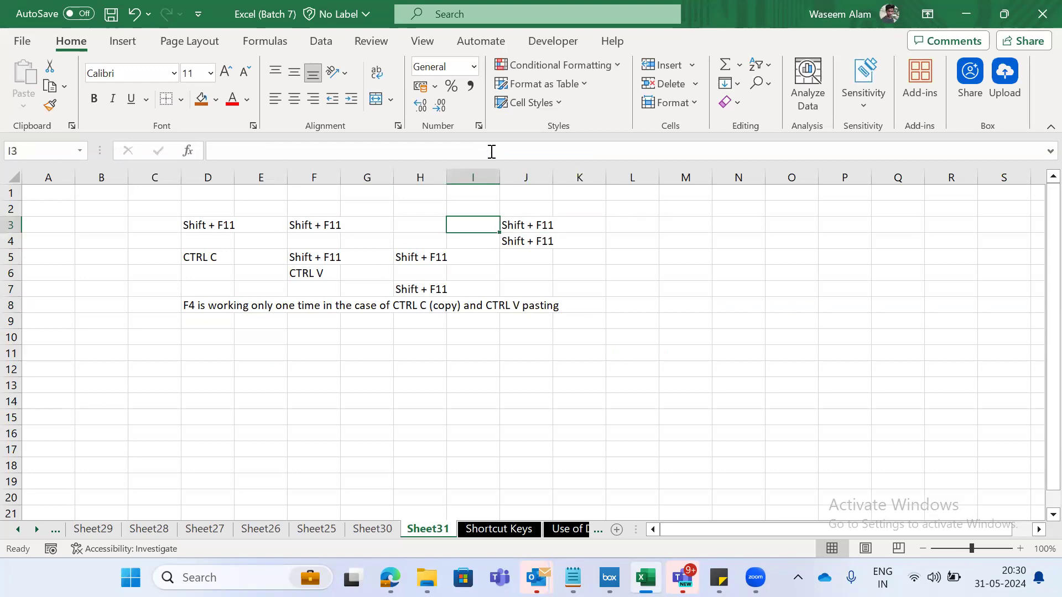
pyautogui.press('Right')
pyautogui.hotkey('shift', 'Down')
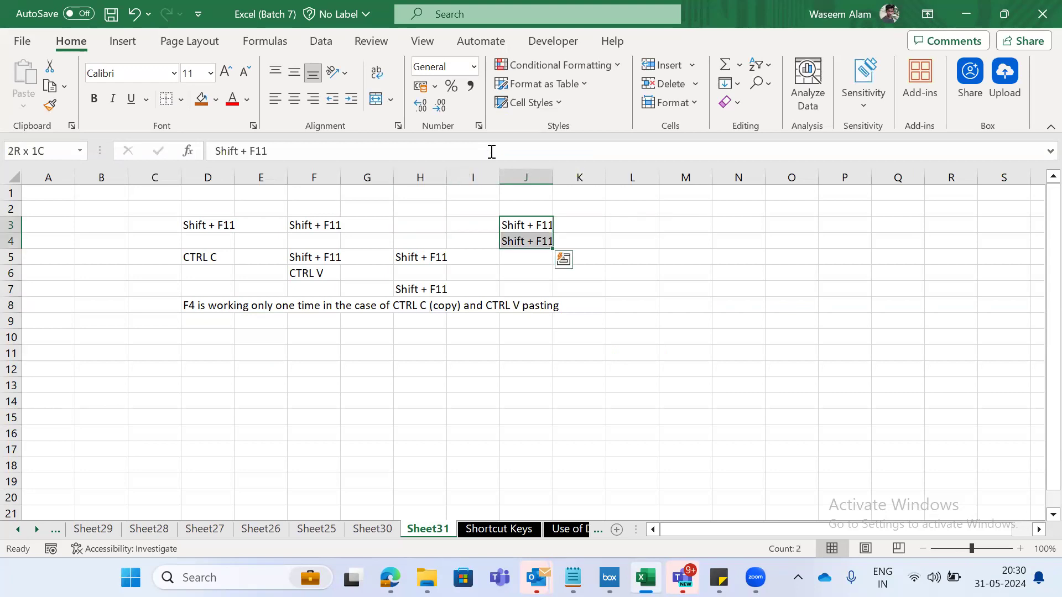
pyautogui.press('Left')
pyautogui.press('Left')
pyautogui.press('Right')
pyautogui.press('Right')
pyautogui.press('Right')
pyautogui.press('Left')
pyautogui.hotkey('shift', 'Down')
pyautogui.hotkey('shift', 'Left')
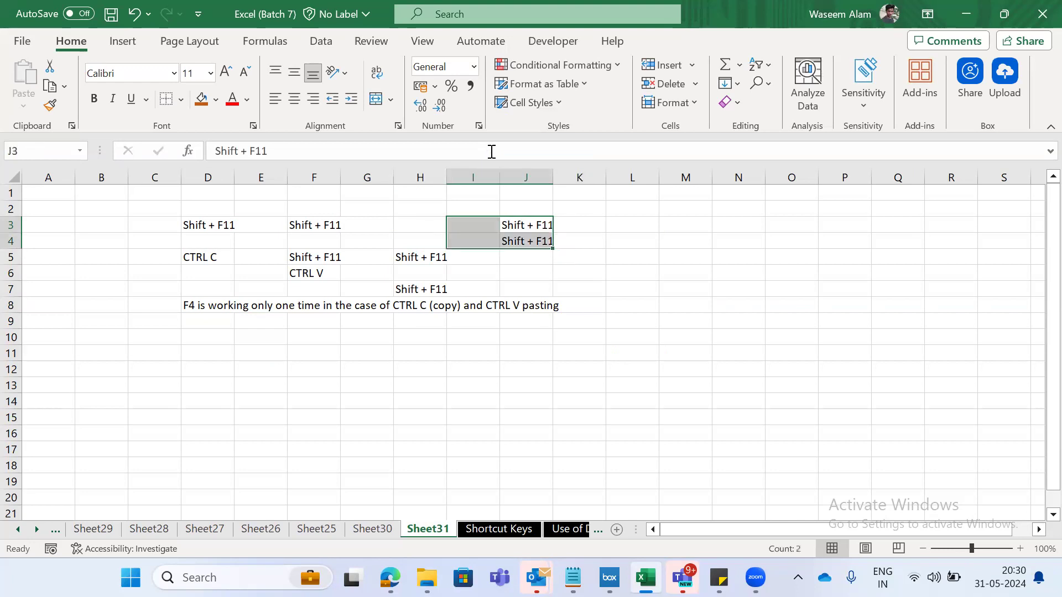
pyautogui.press('Left')
pyautogui.press('Left')
pyautogui.press('Down')
pyautogui.press('Down')
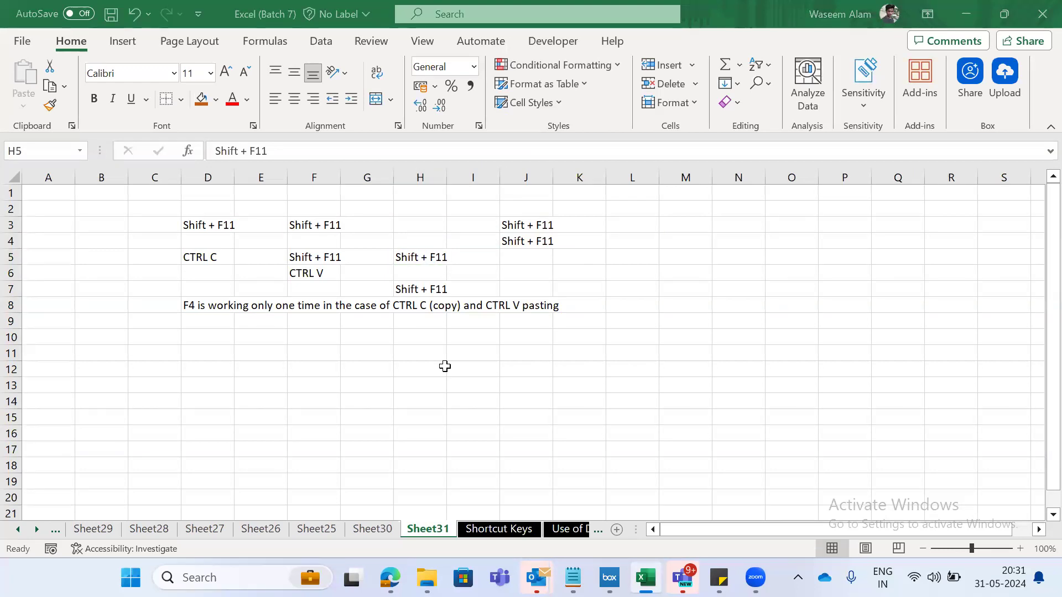
# - Examine the pasted Shift + F11 copies in J3:J4 and across the range F3:J7
pyautogui.click(507, 255)
pyautogui.click(545, 234)
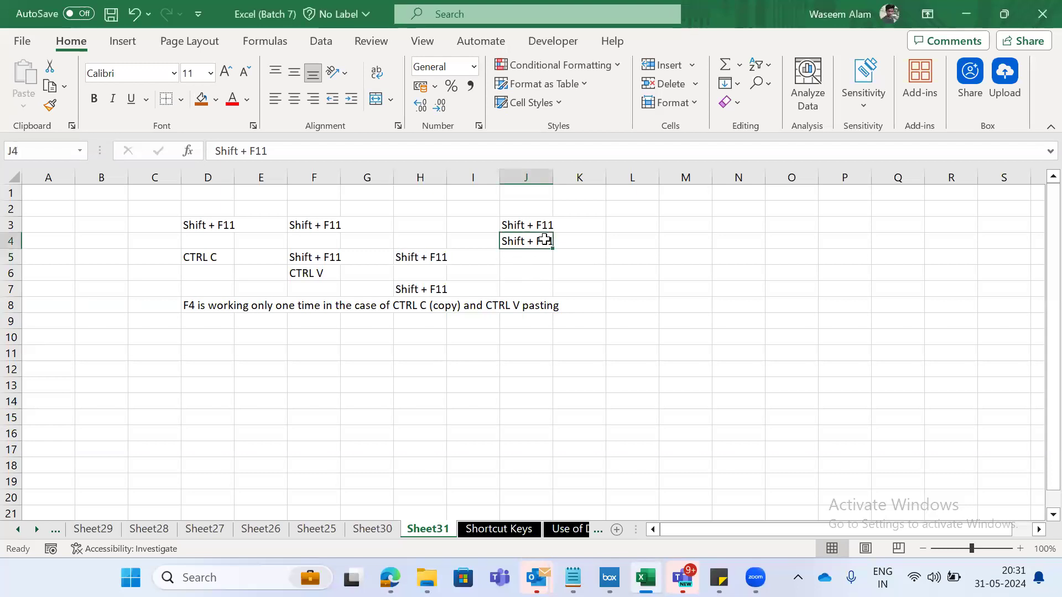
pyautogui.moveTo(545, 239); pyautogui.dragTo(544, 239)
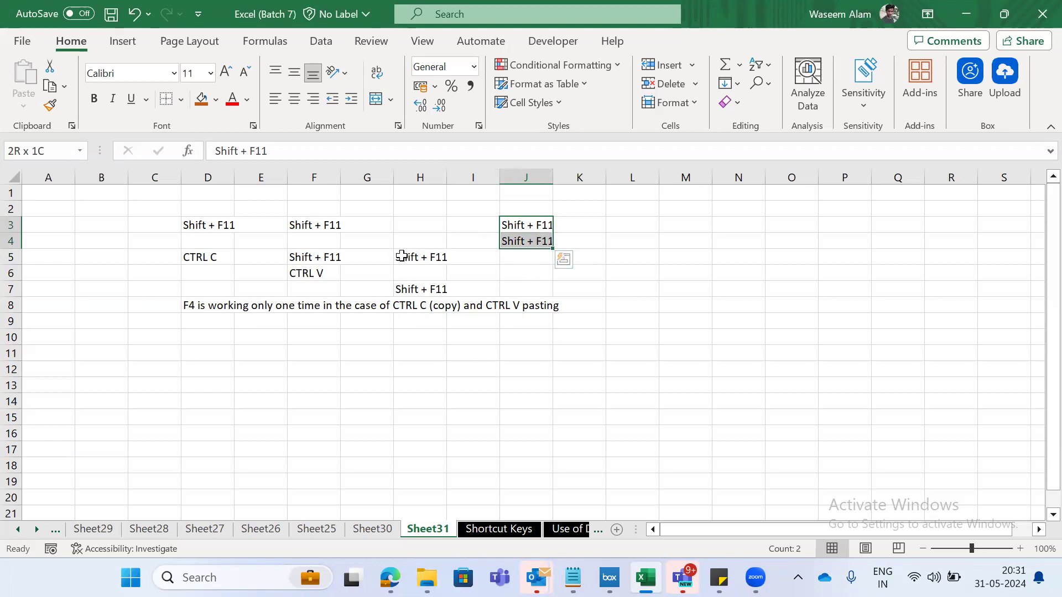
pyautogui.click(309, 222)
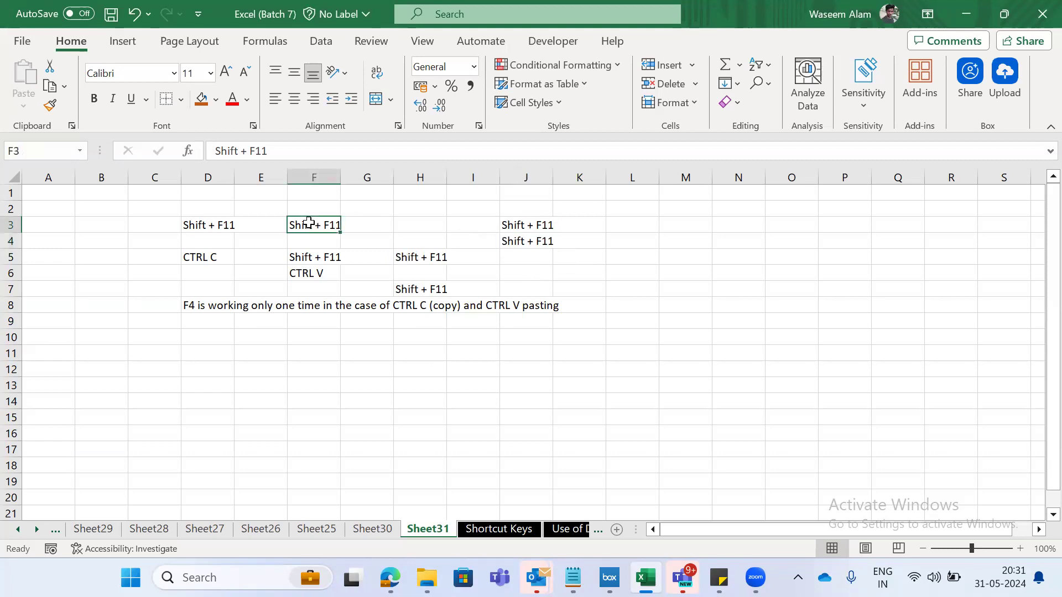
pyautogui.hotkey('shift', 'Down')
pyautogui.hotkey('shift', 'Down')
pyautogui.hotkey('shift', 'Right')
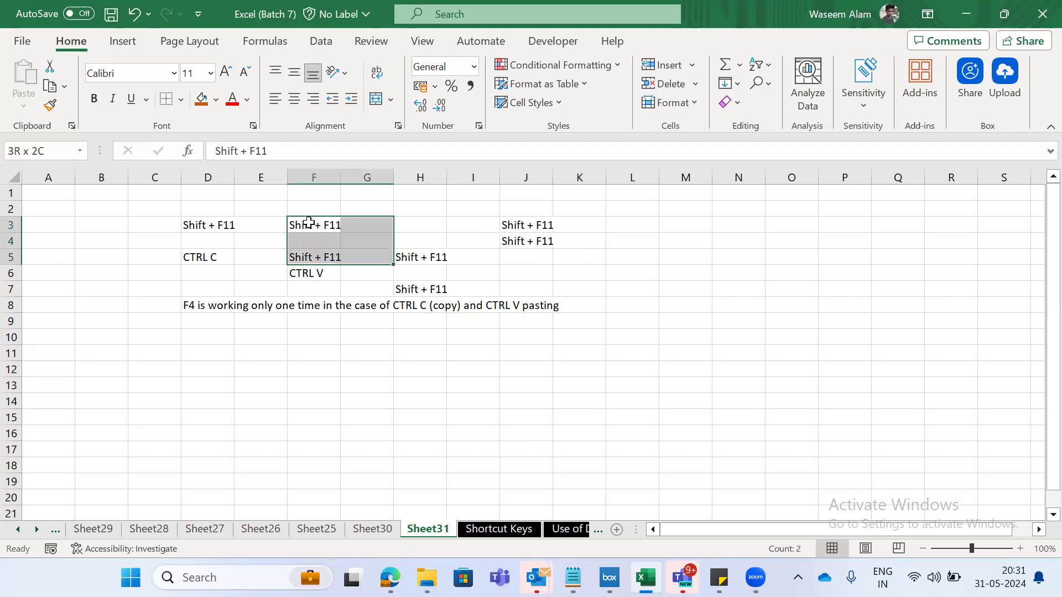
pyautogui.hotkey('shift', 'Down')
pyautogui.hotkey('shift', 'Right')
pyautogui.hotkey('shift', 'Right')
pyautogui.hotkey('shift', 'Right')
pyautogui.hotkey('shift', 'Down')
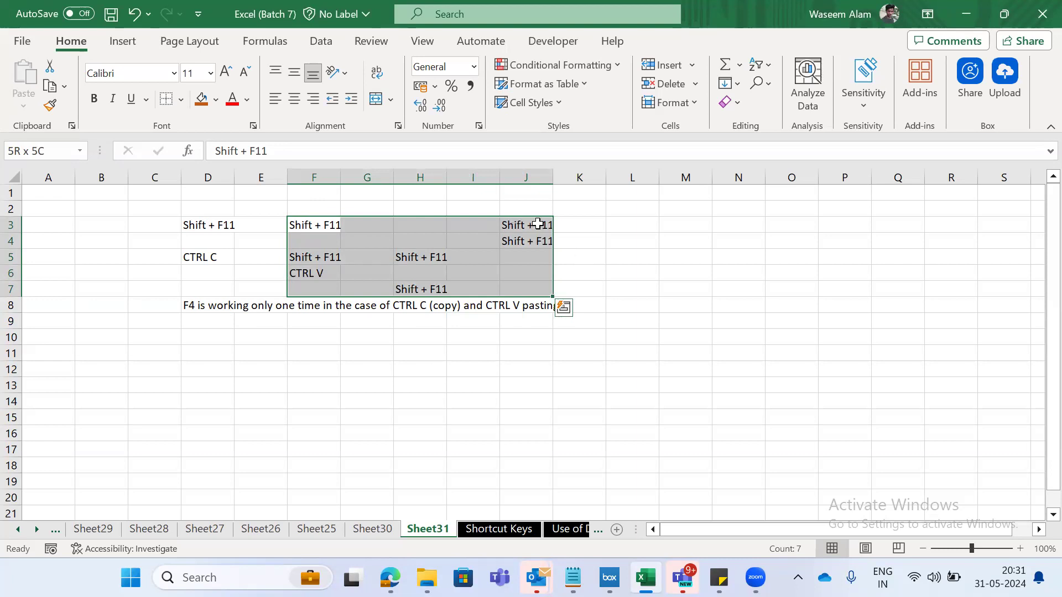
pyautogui.press('Right')
pyautogui.press('Right')
pyautogui.press('Right')
pyautogui.press('Right')
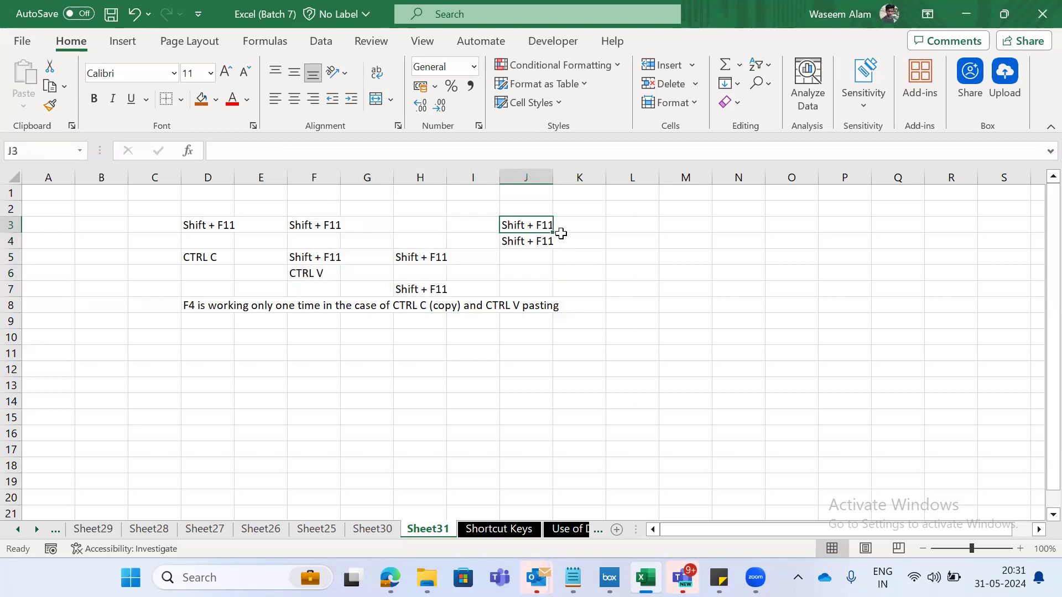
# - Clear the contents of cell J3 and enter the label Delete in K3
pyautogui.press('Delete')
pyautogui.press('Right')
pyautogui.write('Delete')
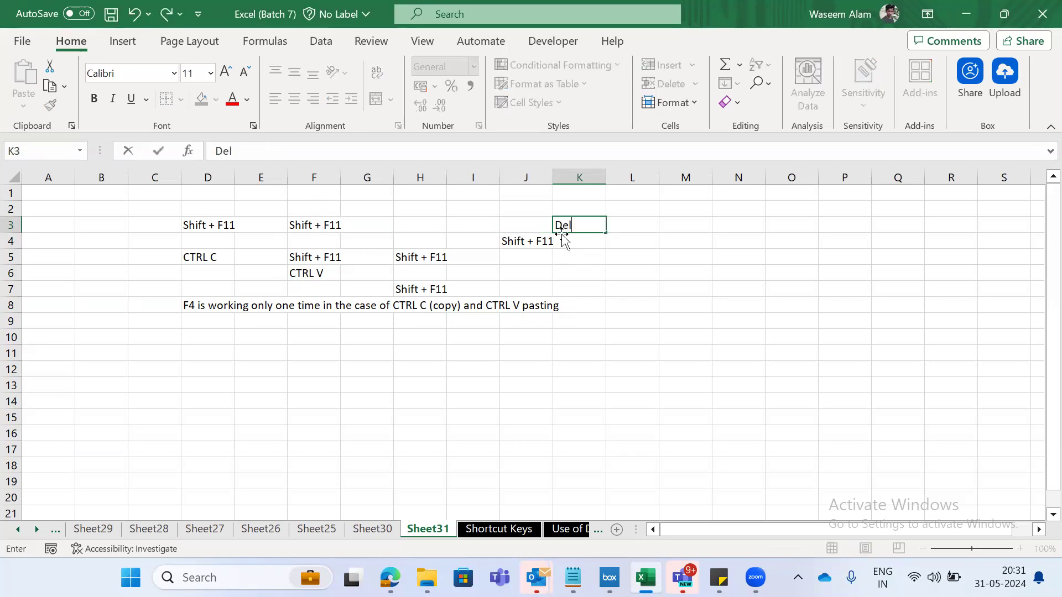
pyautogui.press('Return')
# - Clear the Delete label from cell K3
pyautogui.press('Left')
pyautogui.press('Up')
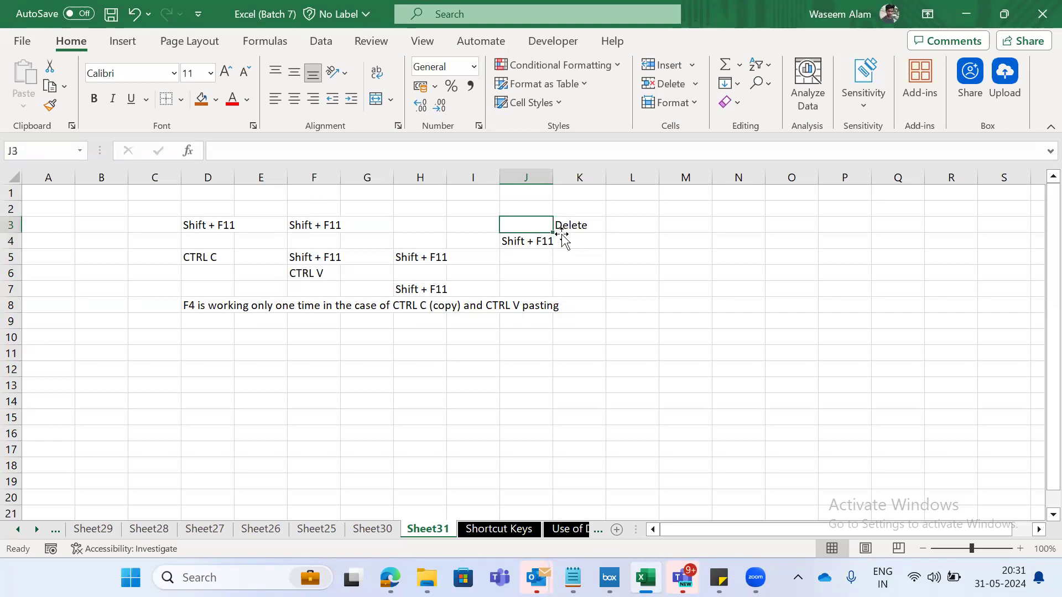
pyautogui.press('Right')
pyautogui.press('Delete')
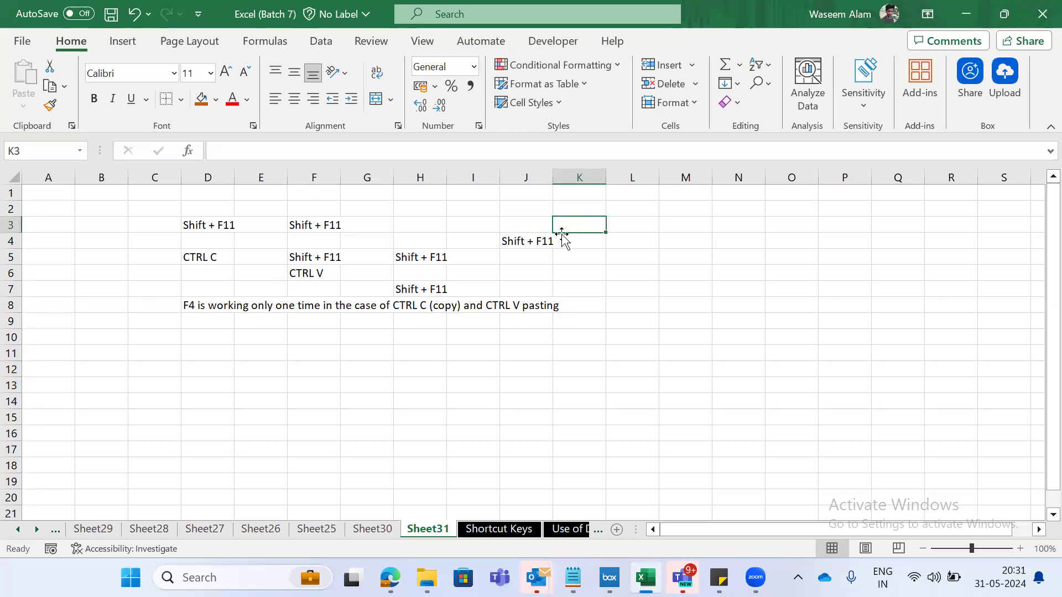
# - Clear the Shift + F11 copies from cells J4, H5 and H7 one after another
pyautogui.press('Left')
pyautogui.press('Down')
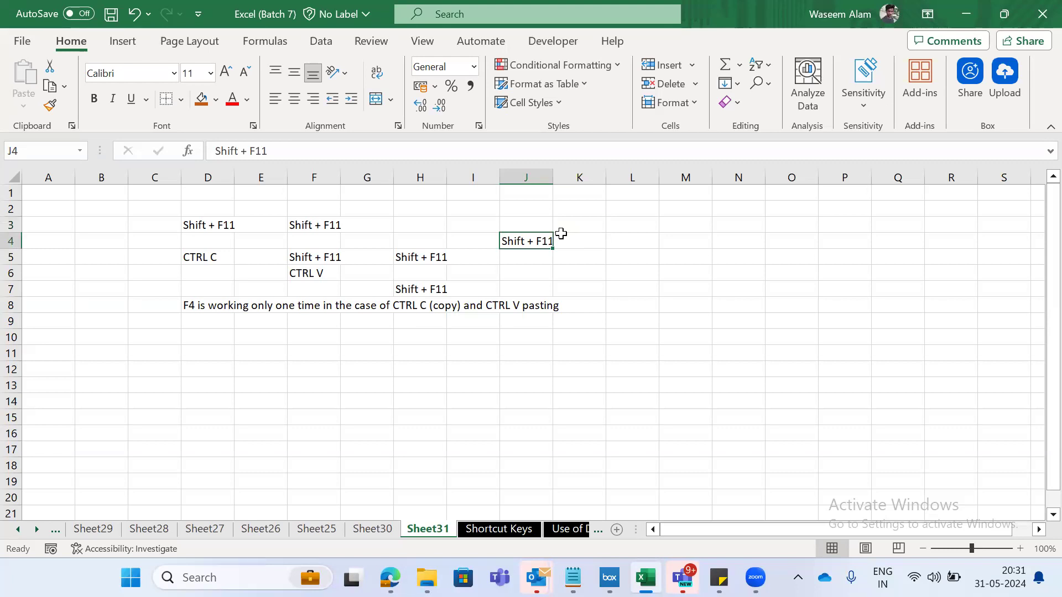
pyautogui.press('Delete')
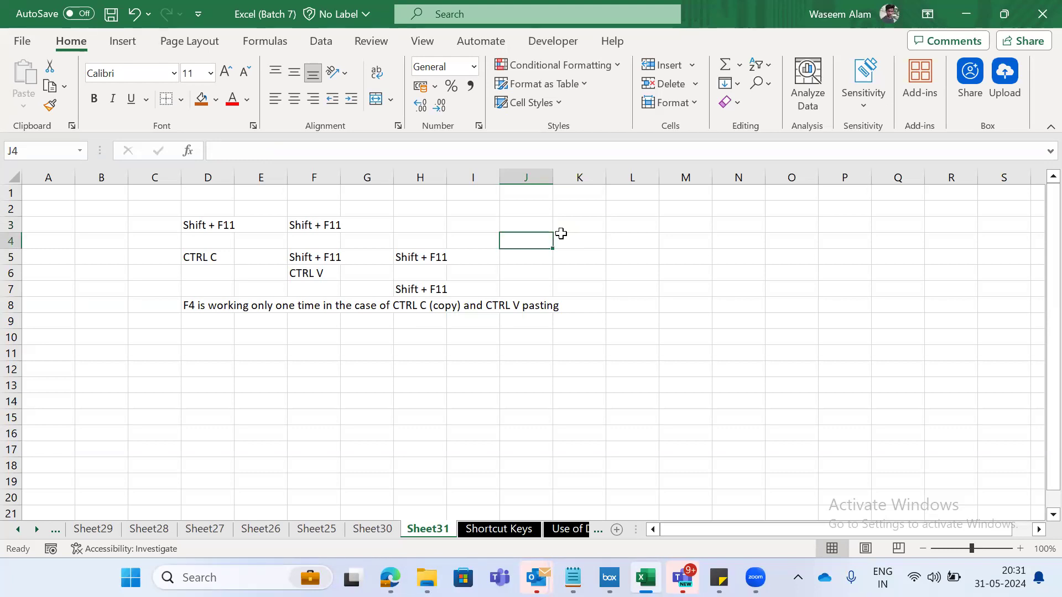
pyautogui.press('Left')
pyautogui.press('Left')
pyautogui.press('Down')
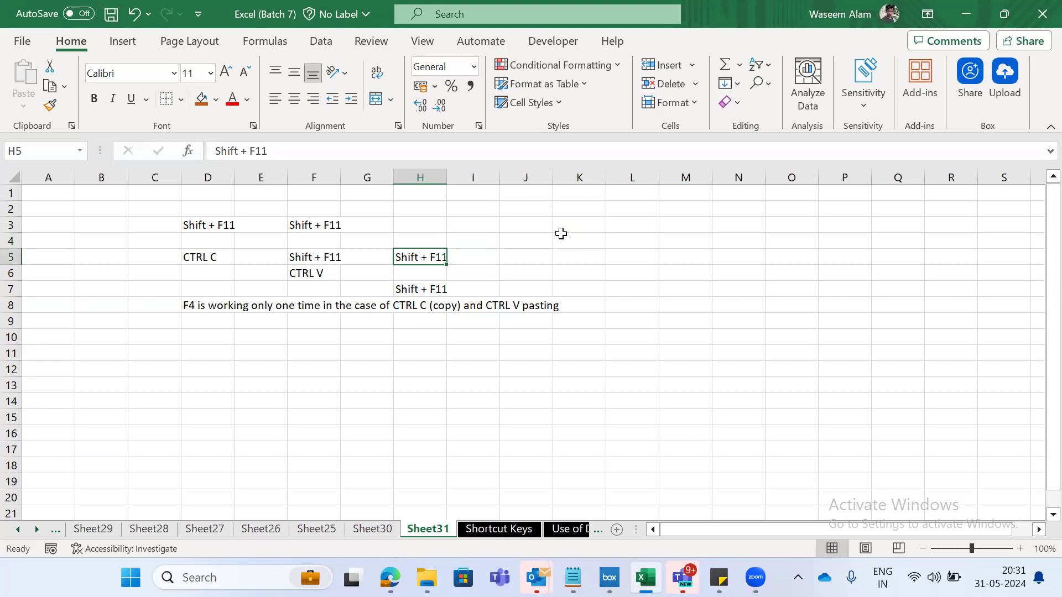
pyautogui.press('Delete')
pyautogui.press('Down')
pyautogui.press('Down')
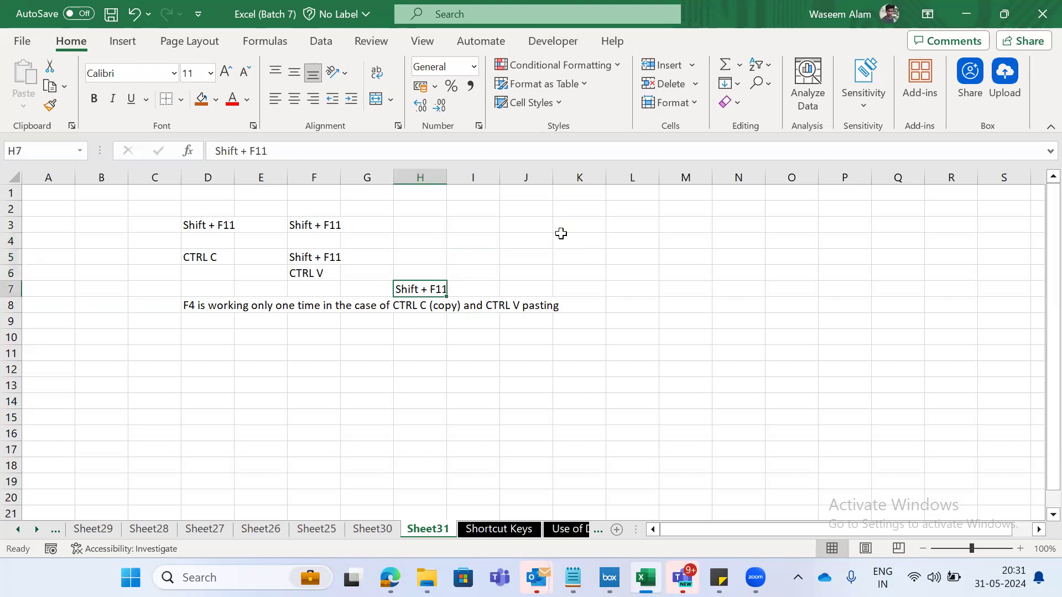
pyautogui.press('Delete')
# - Clear the contents of cells F6, F5 and F3 one after another
pyautogui.press('Left')
pyautogui.press('Up')
pyautogui.press('Left')
pyautogui.press('Delete')
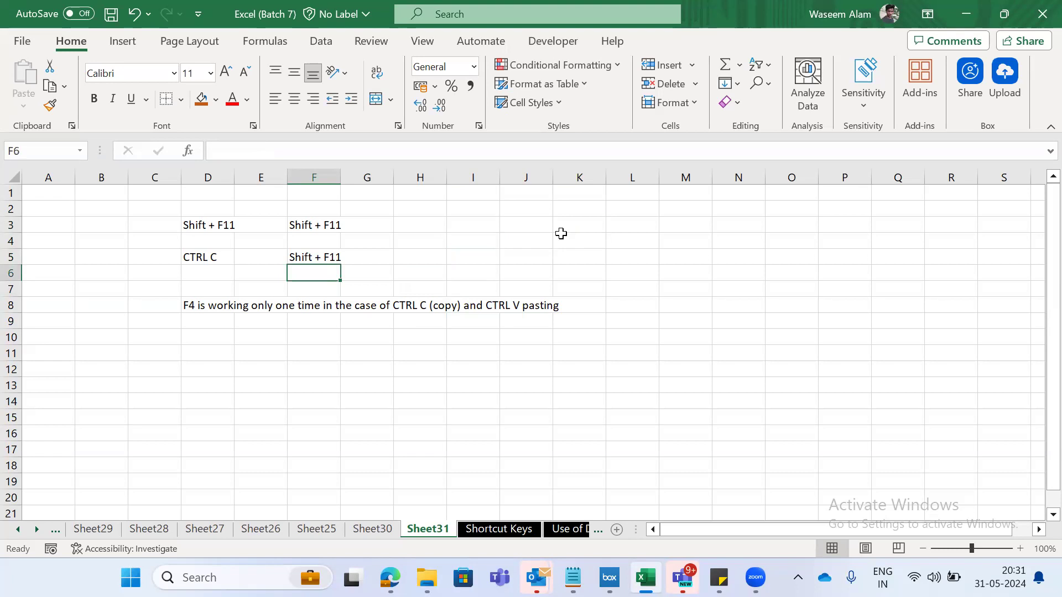
pyautogui.press('Up')
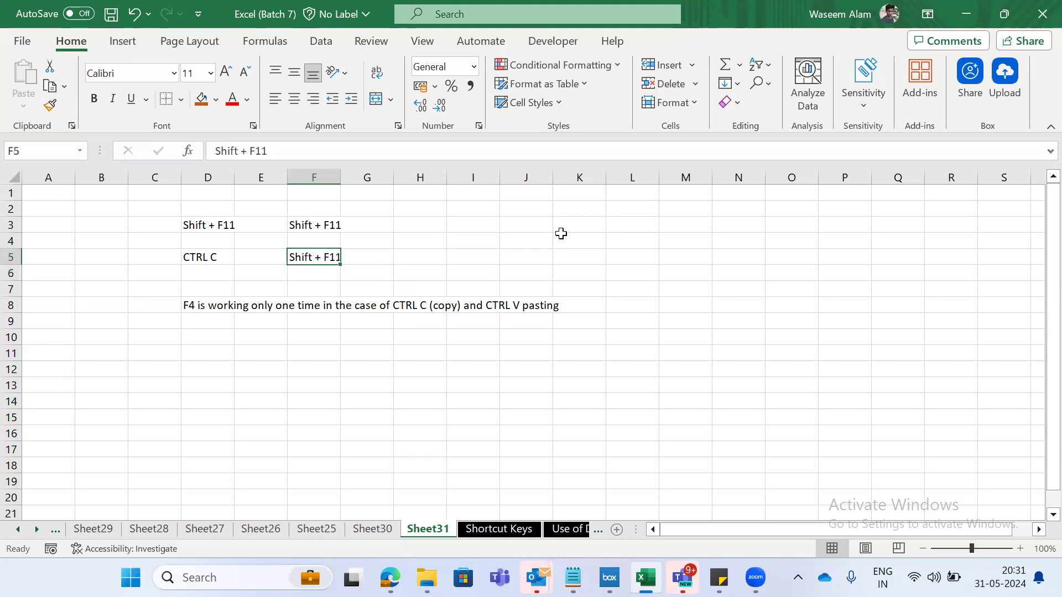
pyautogui.press('Delete')
pyautogui.press('Up')
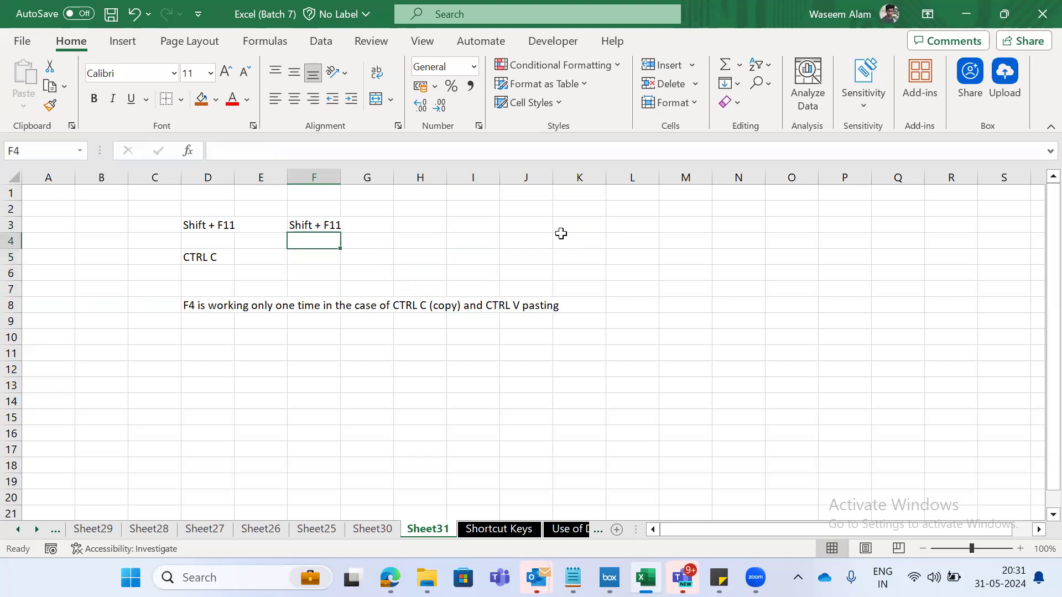
pyautogui.press('Up')
pyautogui.press('Delete')
# - Clear the Shift + F11 text in D3, the CTRL C label in D5 and the F4 note in D8
pyautogui.press('Left')
pyautogui.press('Left')
pyautogui.press('Delete')
pyautogui.press('Down')
pyautogui.press('Down')
pyautogui.press('Delete')
pyautogui.press('Down')
pyautogui.press('Down')
pyautogui.press('Down')
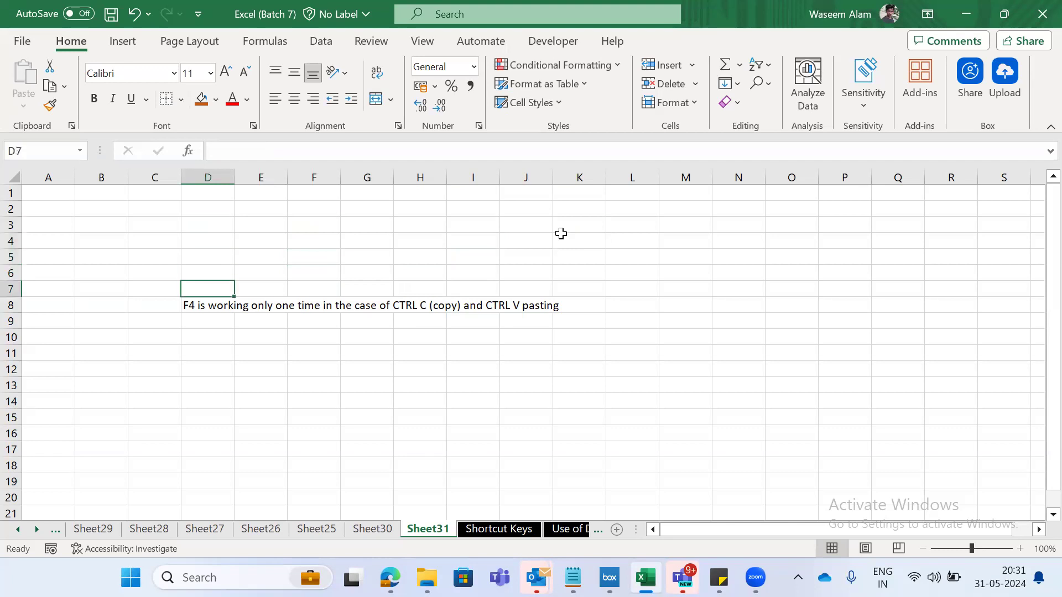
pyautogui.press('Delete')
pyautogui.press('Up')
pyautogui.press('Up')
pyautogui.press('Up')
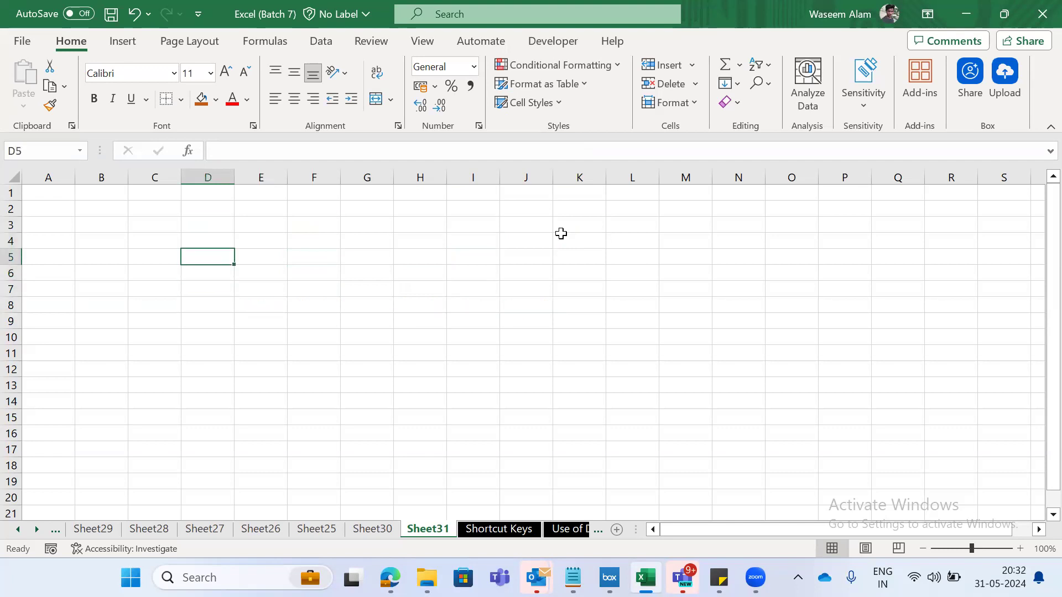
pyautogui.press('Left')
pyautogui.press('Left')
pyautogui.press('Right')
pyautogui.press('Right')
# - Undo the clearing of cells D8, D5, D3, F3, F5 and F6
pyautogui.hotkey('ctrl', 'z')
pyautogui.hotkey('ctrl', 'y')
pyautogui.hotkey('ctrl', 'y')
pyautogui.hotkey('ctrl', 'y')
pyautogui.hotkey('ctrl', 'y')
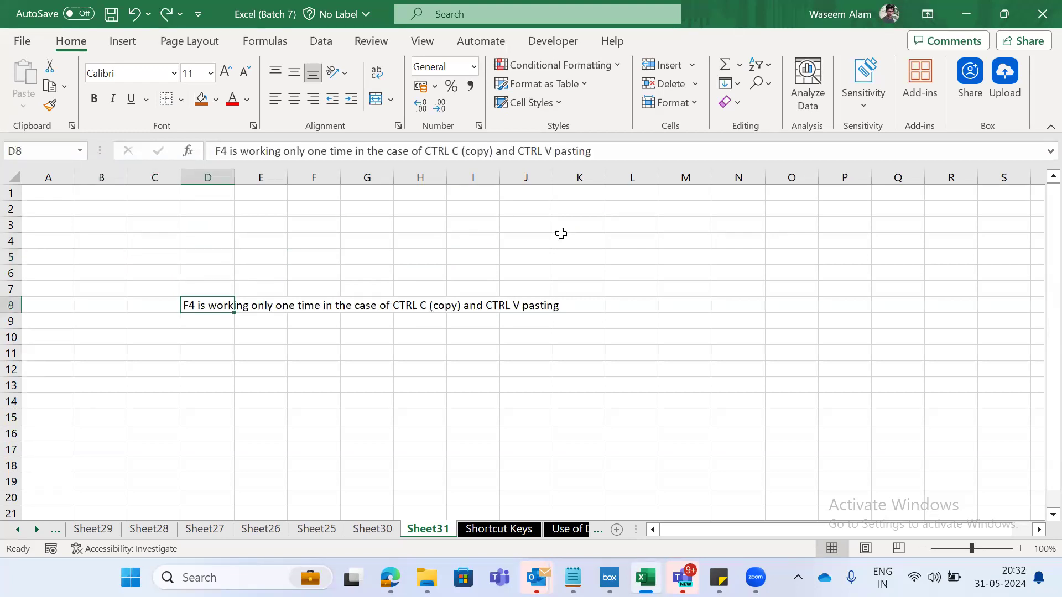
pyautogui.hotkey('ctrl', 'y')
pyautogui.hotkey('ctrl', 'y')
pyautogui.hotkey('ctrl', 'y')
pyautogui.hotkey('ctrl', 'y')
pyautogui.hotkey('ctrl', 'y')
pyautogui.hotkey('ctrl', 'y')
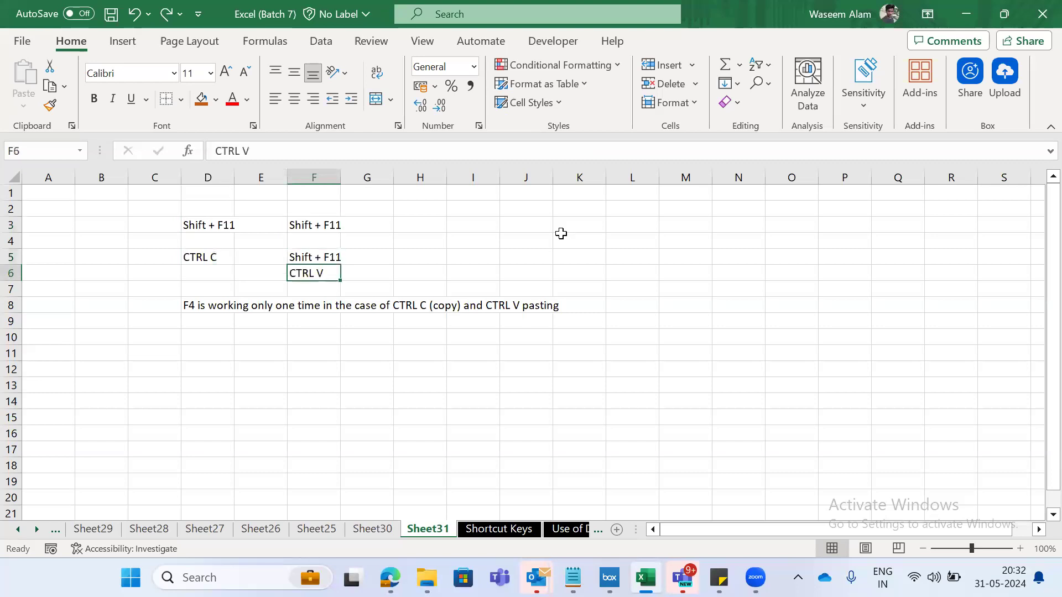
# - Copy the F4 note from cell D8 into cell D10
pyautogui.press('Left')
pyautogui.press('Left')
pyautogui.press('Left')
pyautogui.press('Down')
pyautogui.press('Left')
pyautogui.press('Down')
pyautogui.press('Left')
pyautogui.press('Down')
pyautogui.press('Left')
pyautogui.press('Down')
pyautogui.press('Left')
pyautogui.press('Down')
pyautogui.hotkey('ctrl', 'c')
pyautogui.press('Down')
pyautogui.press('Down')
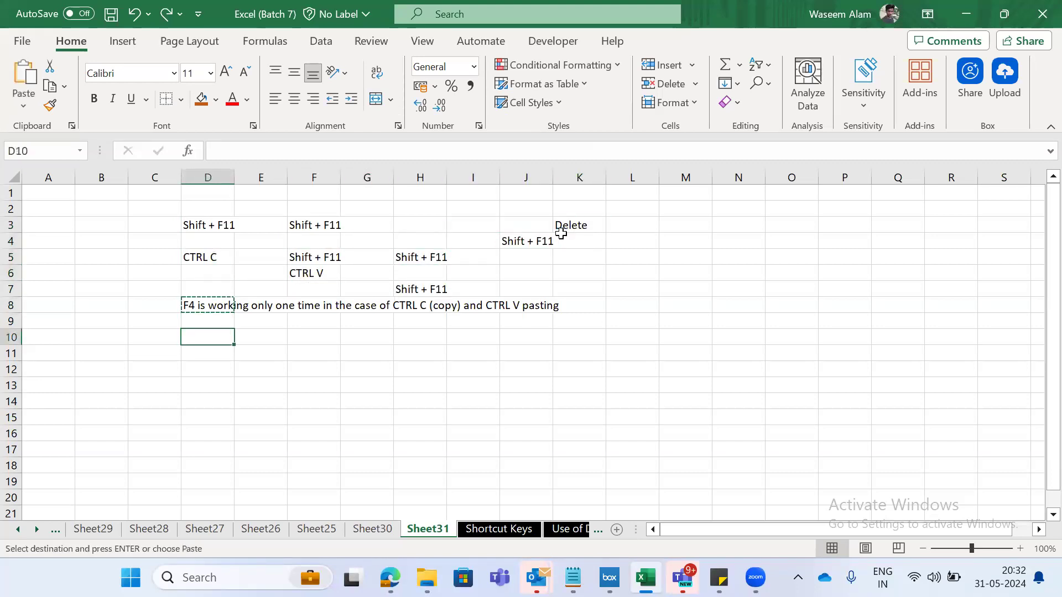
pyautogui.hotkey('ctrl', 'v')
# - Reword the note in D10 as "F4 is working multiple time in the case of Delete command"
pyautogui.press('F2')
pyautogui.click(274, 338)
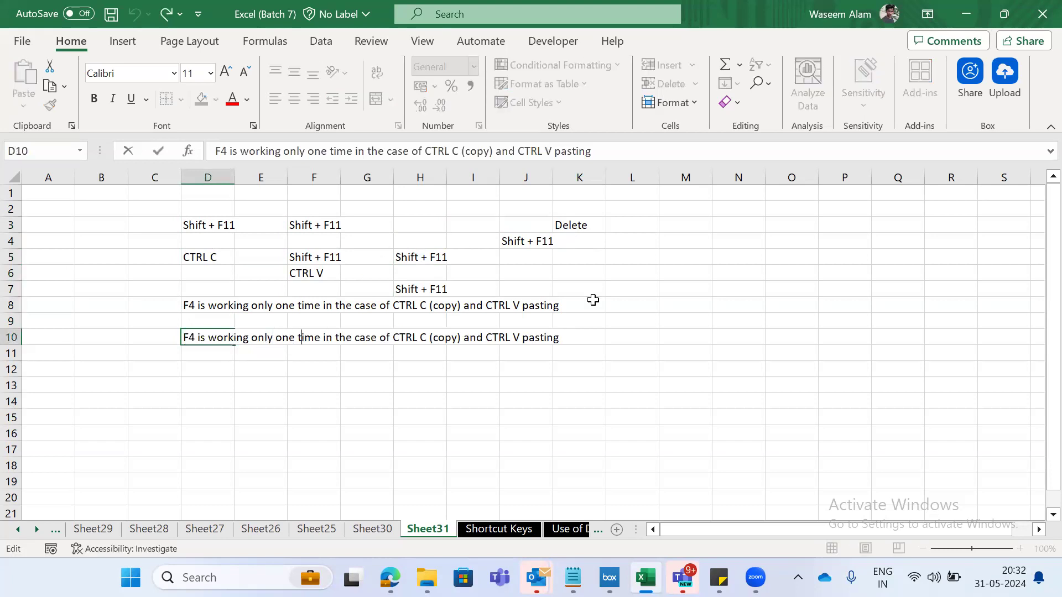
pyautogui.hotkey('ctrl', 'shift', 'Left')
pyautogui.hotkey('ctrl', 'shift', 'Left')
pyautogui.write('mult')
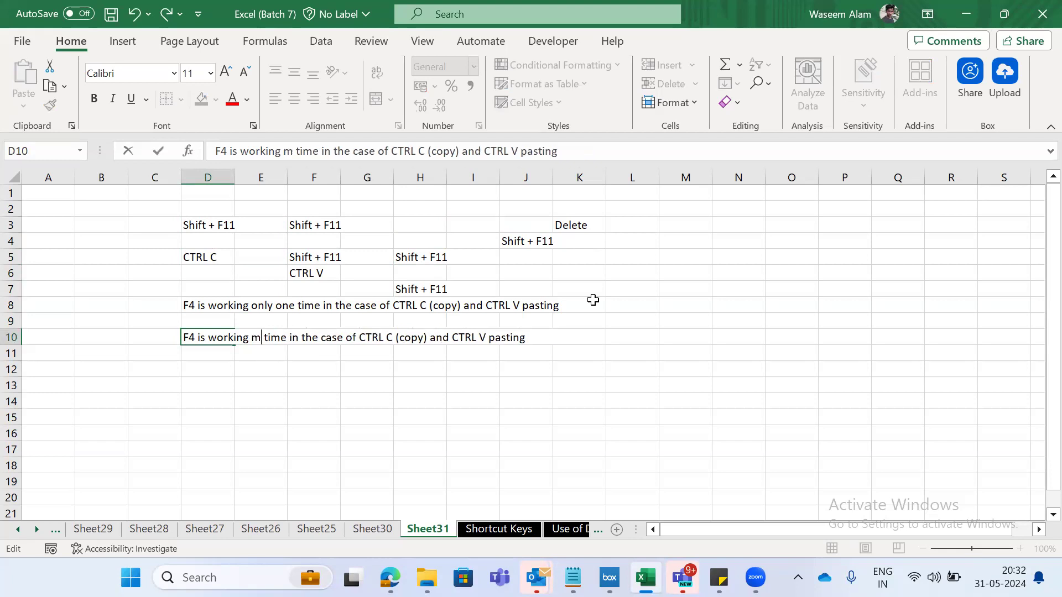
pyautogui.write('iple')
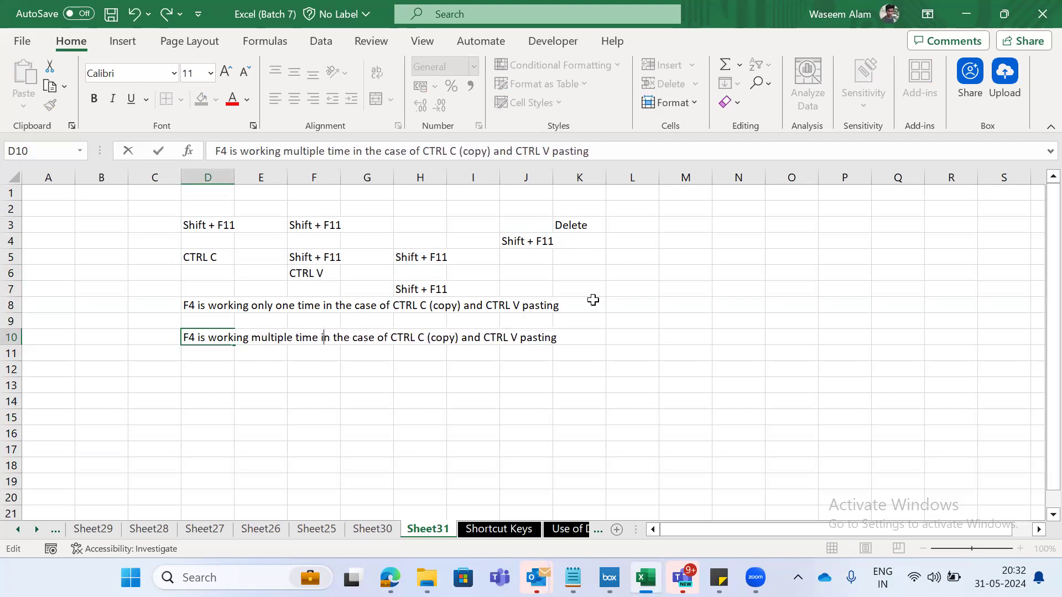
pyautogui.hotkey('shift', 'End')
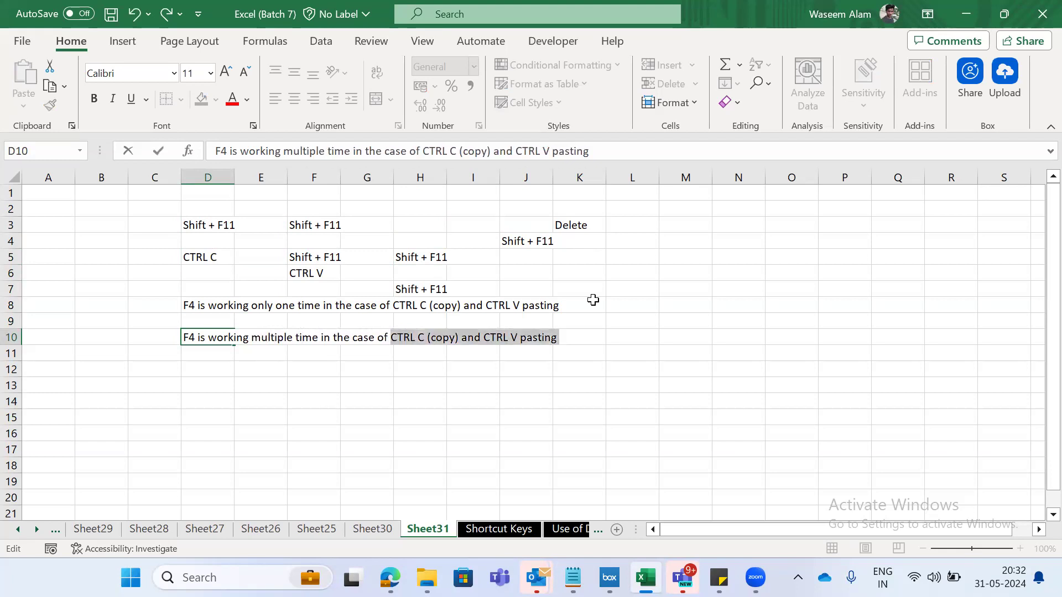
pyautogui.write('Delete  ')
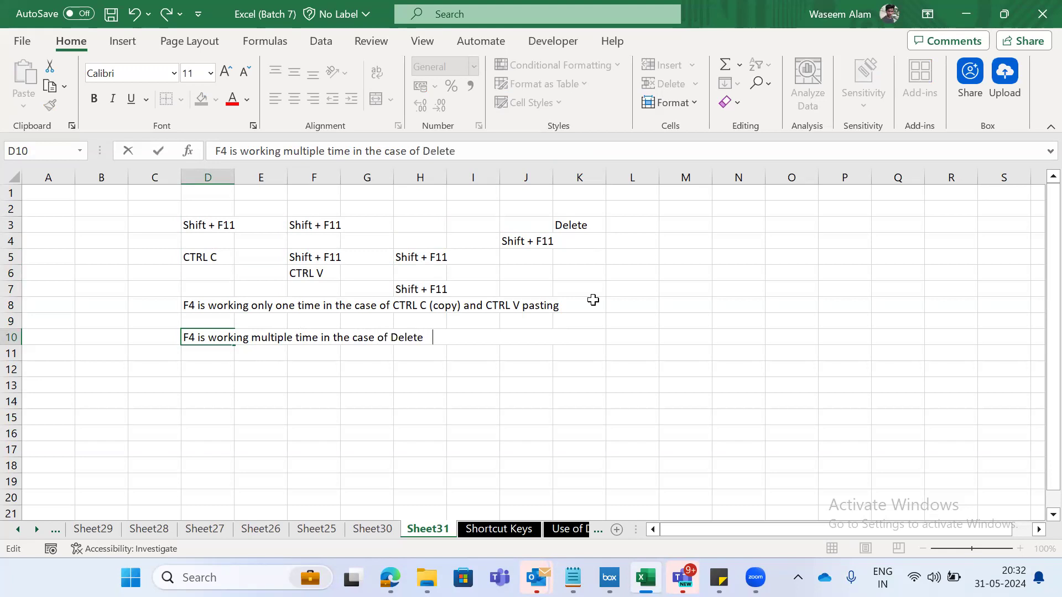
pyautogui.write('command')
pyautogui.press('Tab')
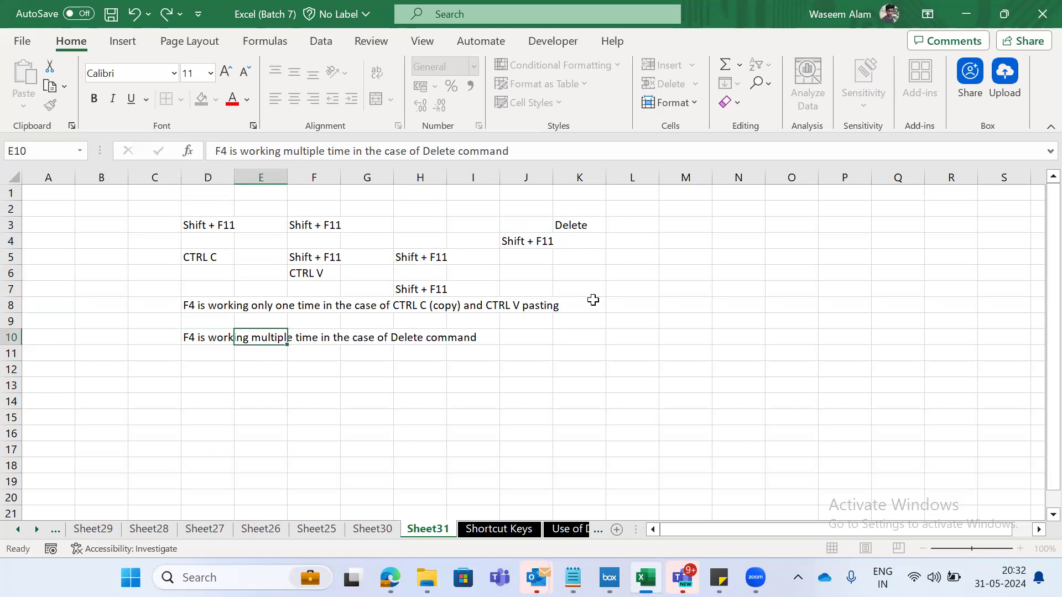
pyautogui.press('Left')
# - Examine the F4 entry on the Shortcut Keys sheet and look through the numbered sheets before it
pyautogui.hotkey('ctrl', 'pagedown')
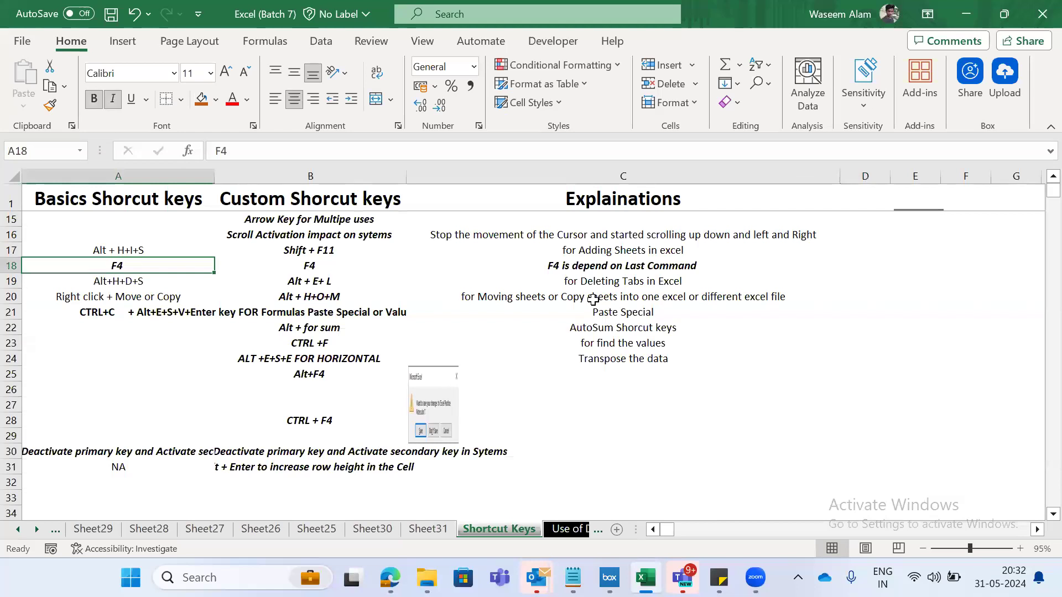
pyautogui.hotkey('ctrl', 'pageup')
pyautogui.hotkey('ctrl', 'pageup')
pyautogui.hotkey('ctrl', 'pageup')
pyautogui.hotkey('ctrl', 'pageup')
pyautogui.hotkey('ctrl', 'pageup')
pyautogui.hotkey('ctrl', 'pageup')
pyautogui.hotkey('ctrl', 'pageup')
pyautogui.hotkey('ctrl', 'pageup')
pyautogui.hotkey('ctrl', 'pageup')
pyautogui.hotkey('ctrl', 'pagedown')
pyautogui.hotkey('ctrl', 'pagedown')
pyautogui.hotkey('ctrl', 'pagedown')
pyautogui.hotkey('ctrl', 'pagedown')
pyautogui.hotkey('ctrl', 'pagedown')
pyautogui.hotkey('ctrl', 'pagedown')
pyautogui.hotkey('ctrl', 'pagedown')
pyautogui.hotkey('ctrl', 'pagedown')
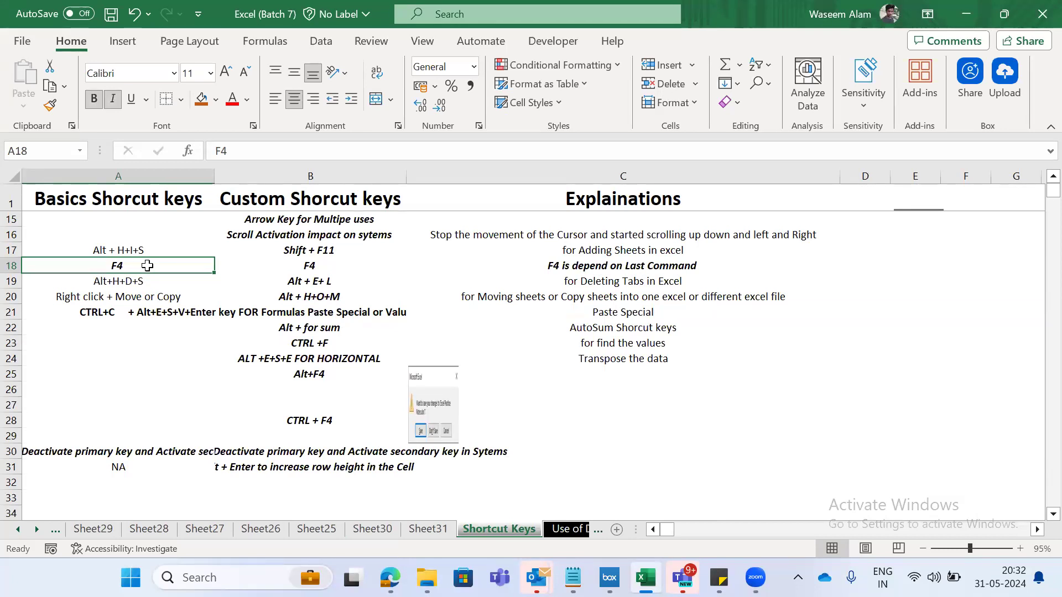
pyautogui.hotkey('ctrl', 'pageup')
pyautogui.hotkey('ctrl', 'pageup')
pyautogui.hotkey('ctrl', 'pageup')
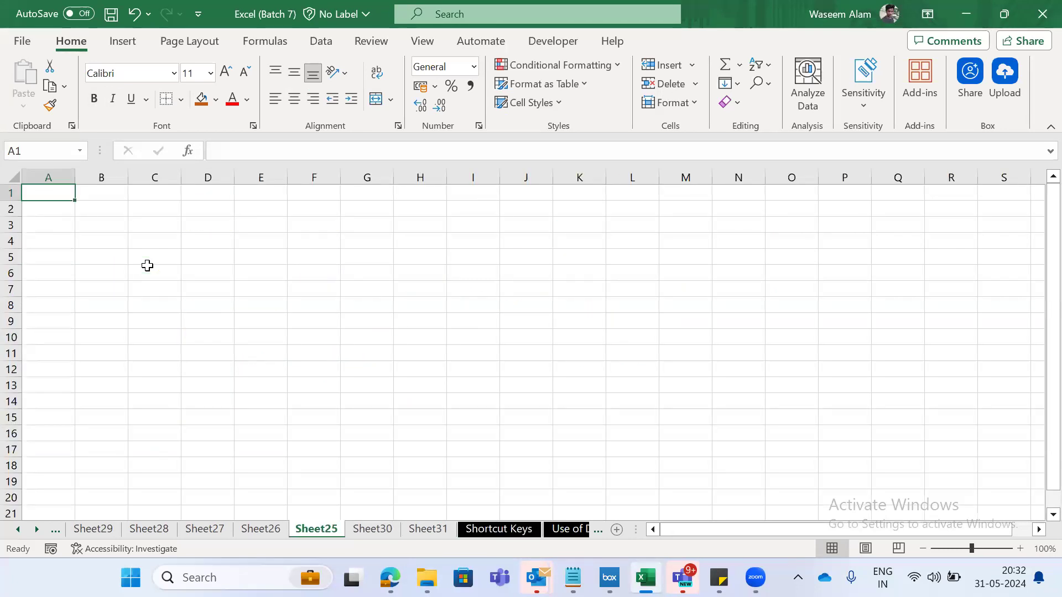
pyautogui.hotkey('ctrl', 'pagedown')
pyautogui.hotkey('ctrl', 'pagedown')
pyautogui.hotkey('ctrl', 'pagedown')
pyautogui.hotkey('ctrl', 'pageup')
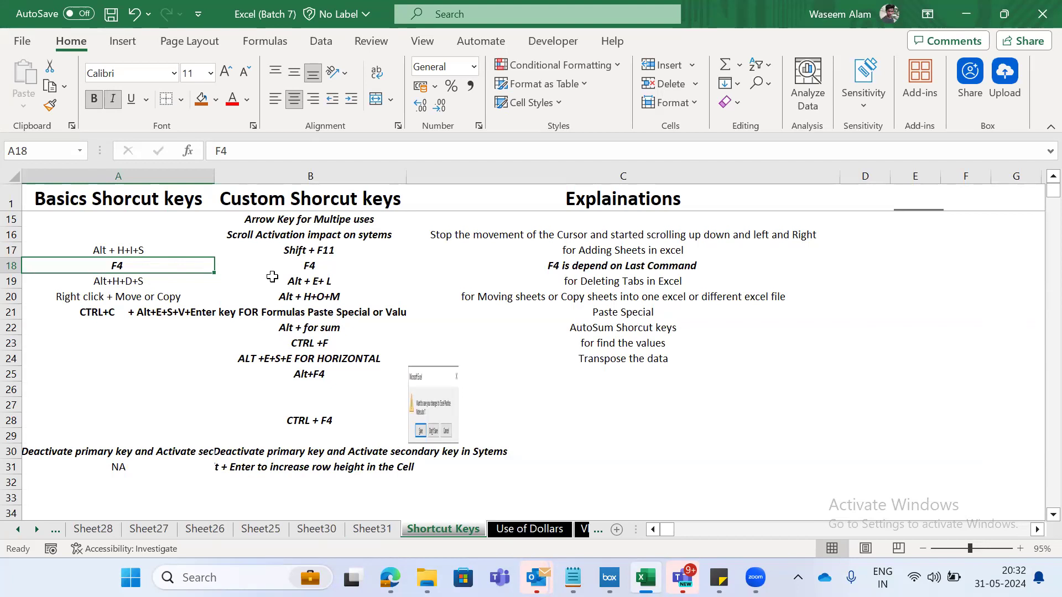
pyautogui.hotkey('ctrl', 'pageup')
pyautogui.hotkey('ctrl', 'pagedown')
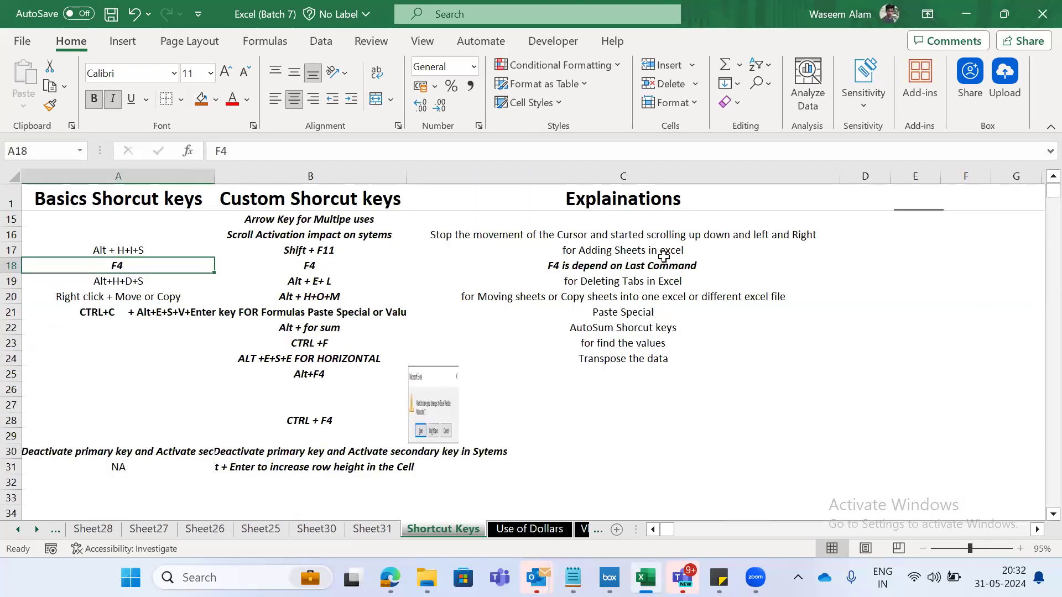
# - Delete Sheet12, which holds the Alt + E + L shortcut text, and accept its permanent removal
pyautogui.hotkey('ctrl', 'pageup')
pyautogui.hotkey('ctrl', 'pageup')
pyautogui.hotkey('ctrl', 'pageup')
pyautogui.hotkey('ctrl', 'pageup')
pyautogui.hotkey('ctrl', 'pageup')
pyautogui.hotkey('ctrl', 'pageup')
pyautogui.hotkey('ctrl', 'pageup')
pyautogui.hotkey('ctrl', 'pageup')
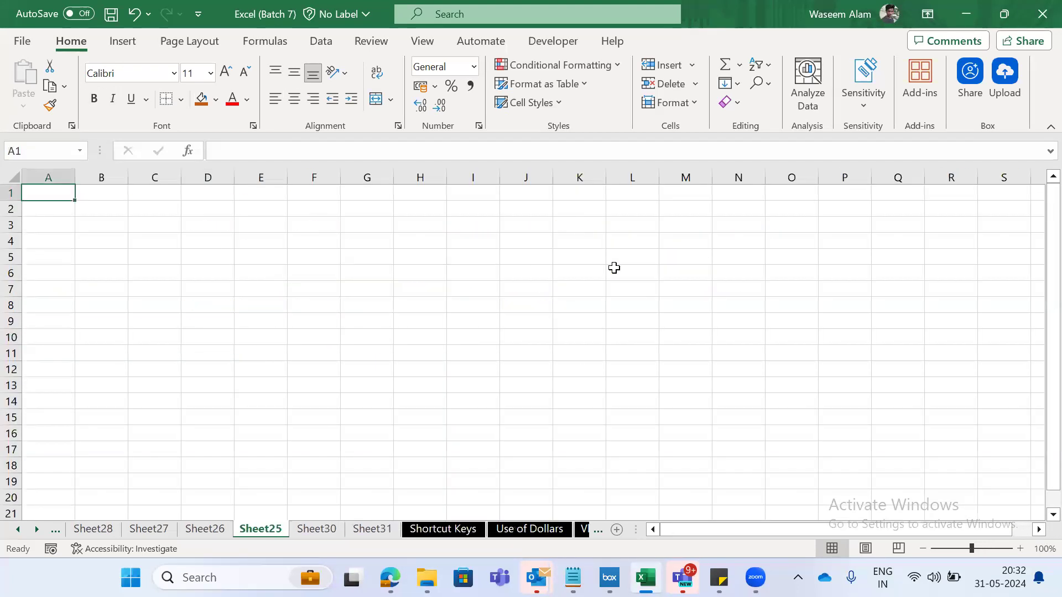
pyautogui.hotkey('ctrl', 'pageup')
pyautogui.hotkey('ctrl', 'pageup')
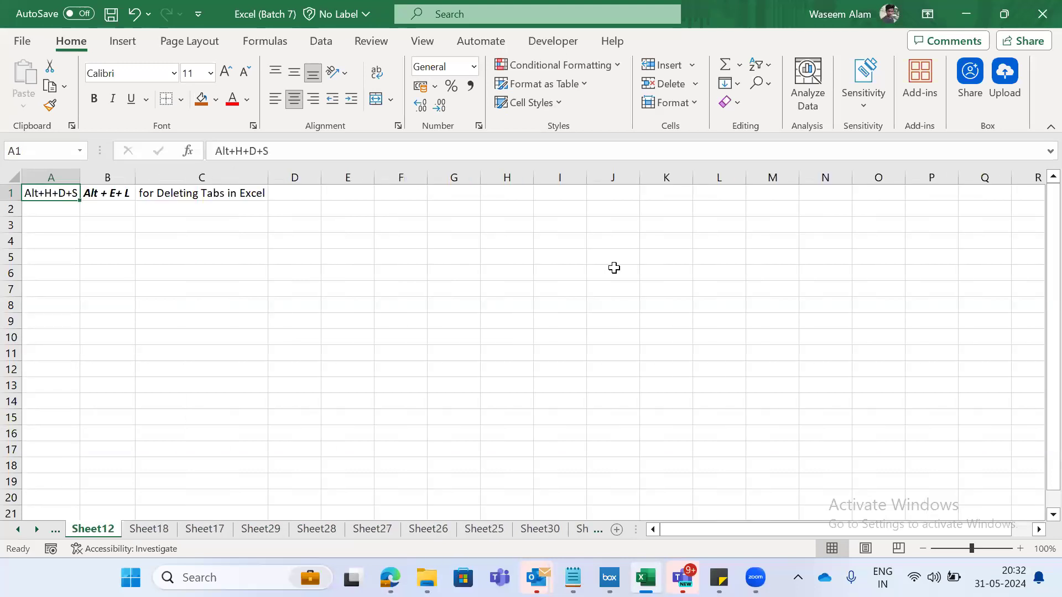
pyautogui.press('Down')
pyautogui.press('Down')
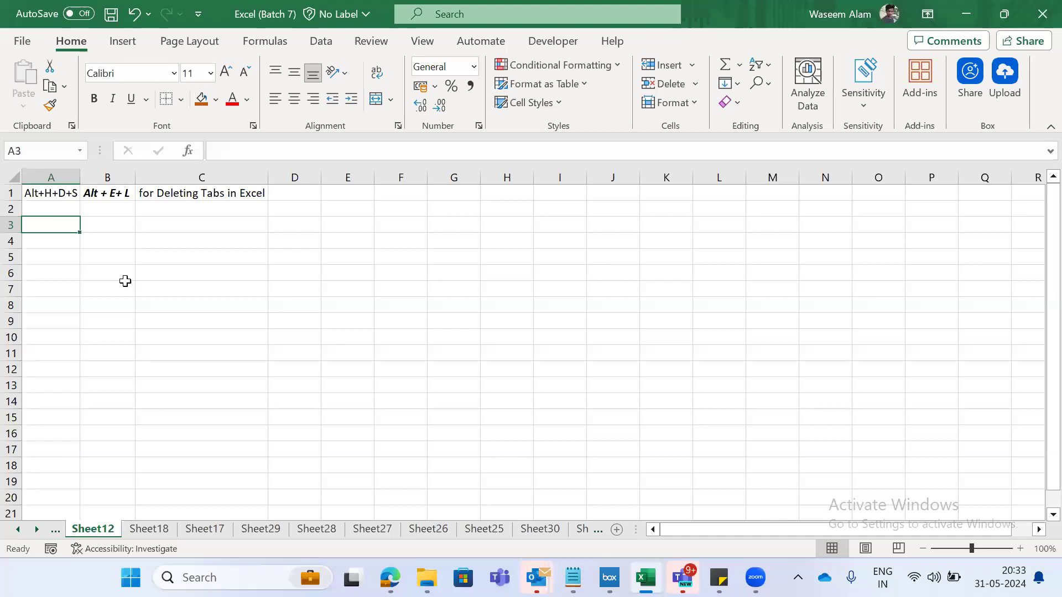
pyautogui.press('alt')
pyautogui.press('e')
pyautogui.press('l')
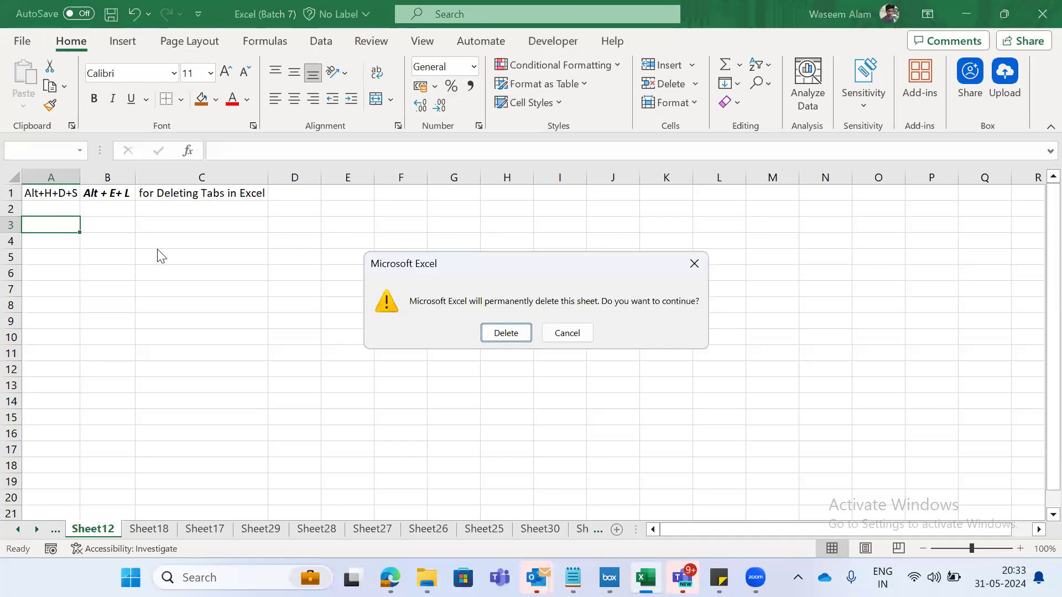
pyautogui.press('Return')
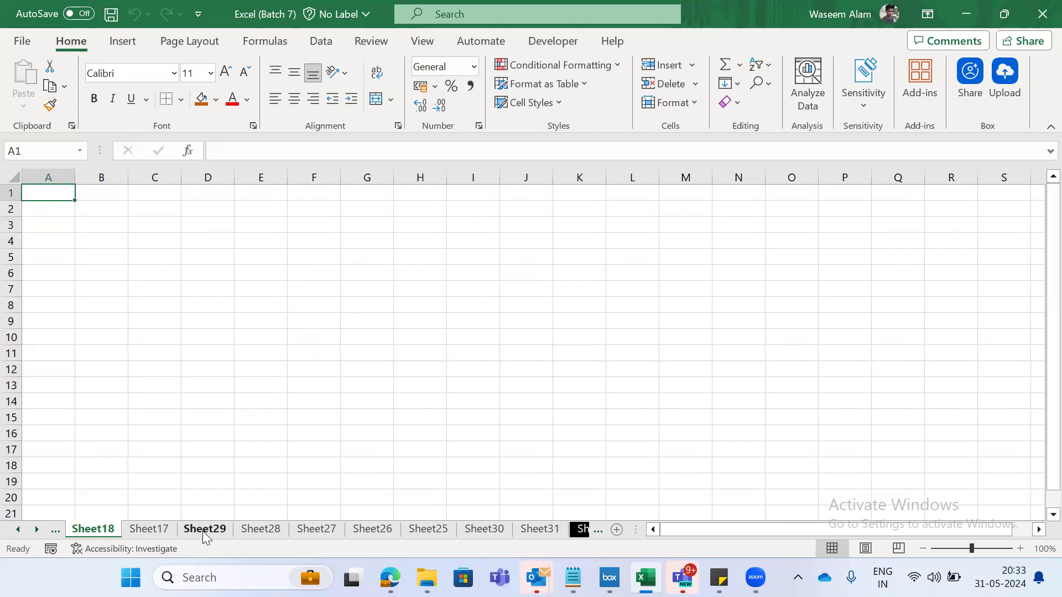
# - Delete the empty sheets Sheet18, Sheet17 and Sheet29 one after another
pyautogui.hotkey('alt', 'e')
pyautogui.press('l')
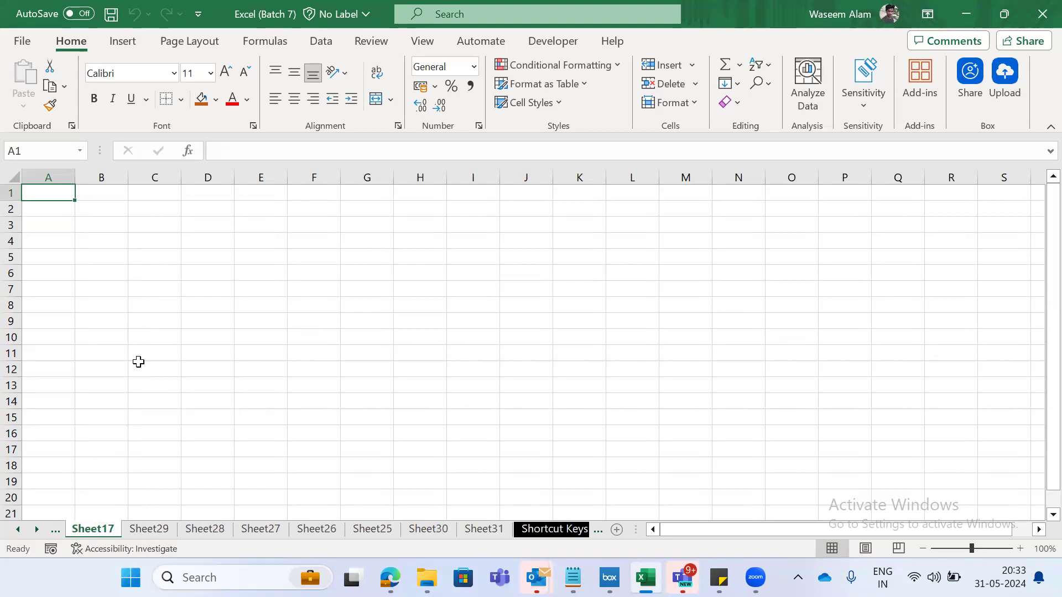
pyautogui.hotkey('alt', 'e')
pyautogui.press('l')
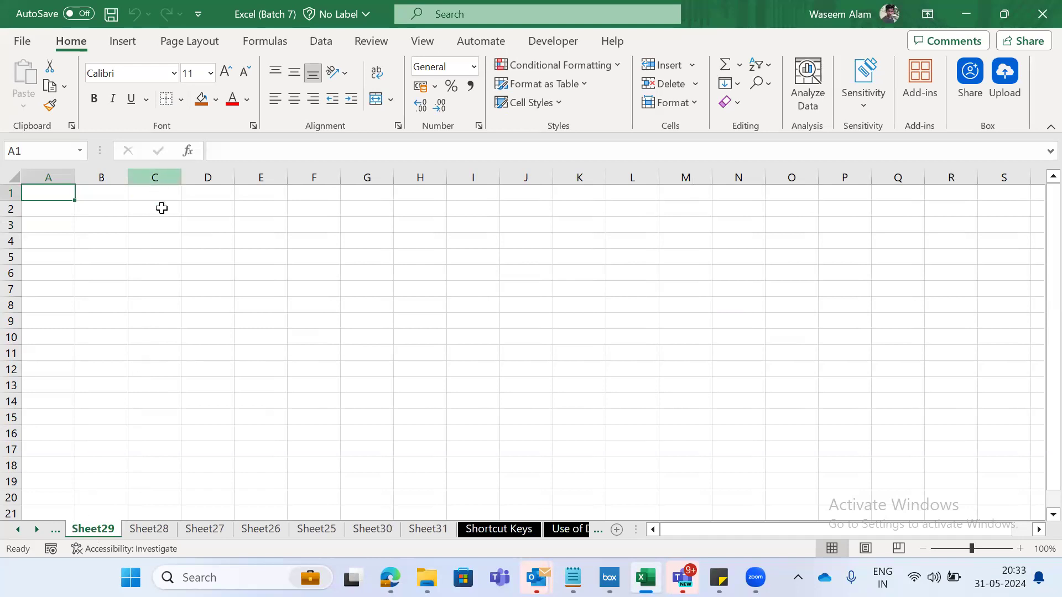
pyautogui.hotkey('alt', 'e')
pyautogui.press('l')
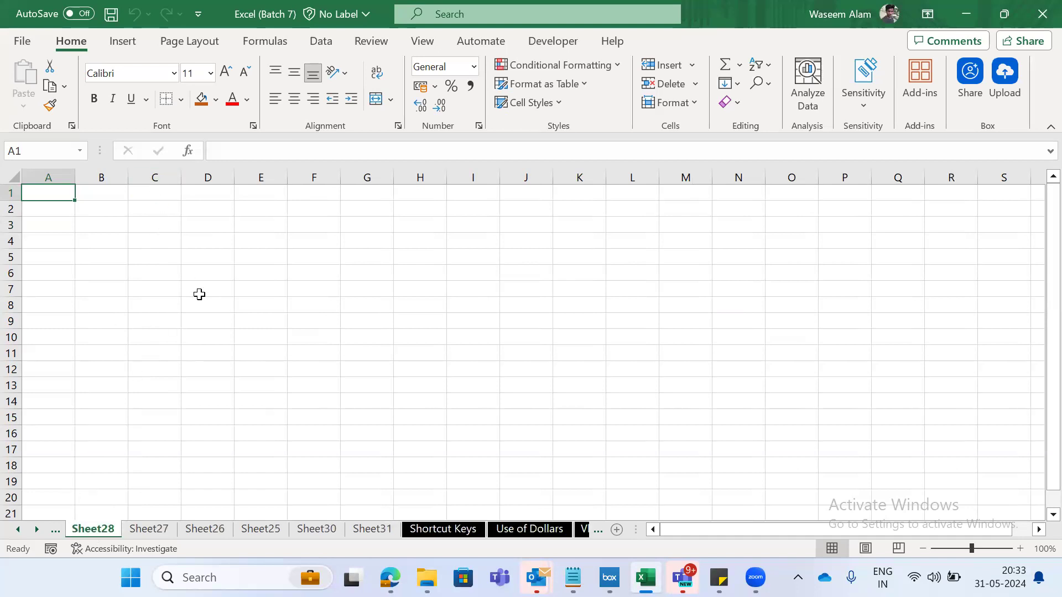
# - Delete the empty sheets Sheet28, Sheet27 and Sheet26 one after another
pyautogui.hotkey('alt', 'e')
pyautogui.press('l')
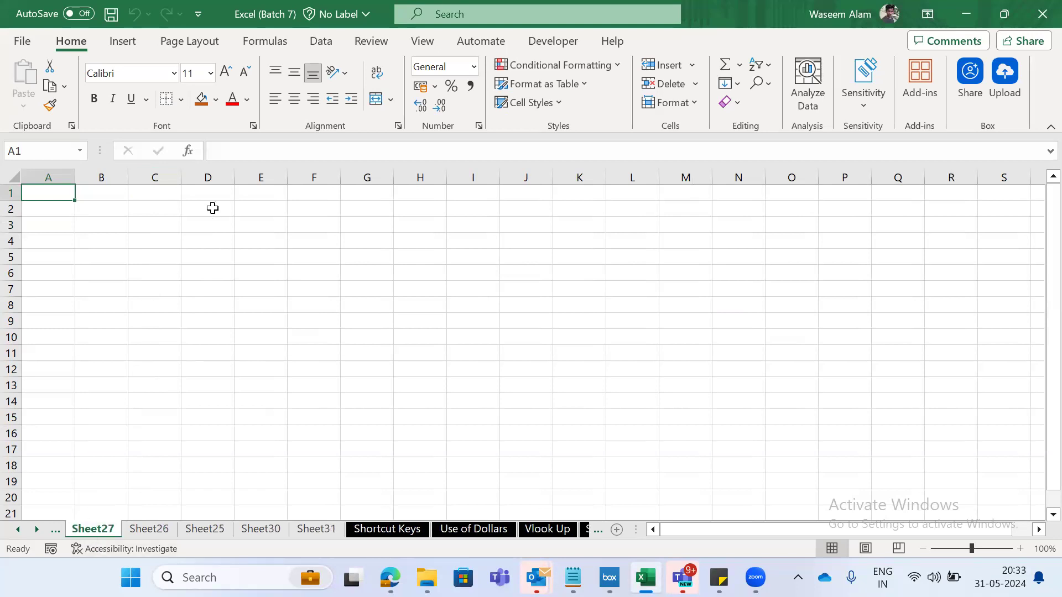
pyautogui.hotkey('alt', 'e')
pyautogui.press('l')
pyautogui.hotkey('alt', 'e')
pyautogui.press('l')
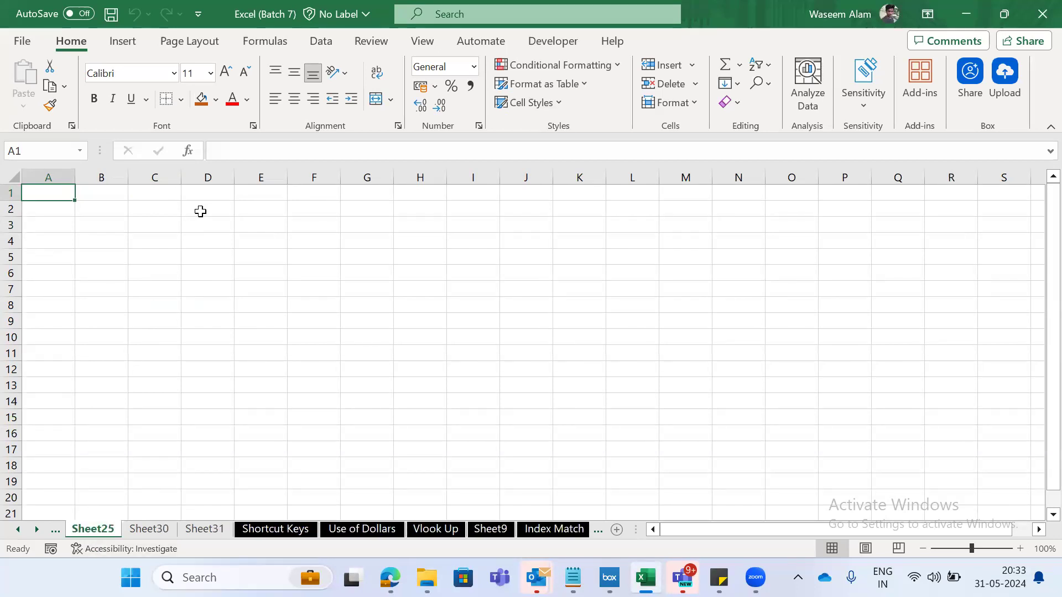
# - Delete Sheet25 and Sheet30, and cancel the deletion of Sheet31
pyautogui.hotkey('alt', 'e')
pyautogui.press('l')
pyautogui.hotkey('alt', 'e')
pyautogui.press('l')
pyautogui.hotkey('alt', 'e')
pyautogui.press('l')
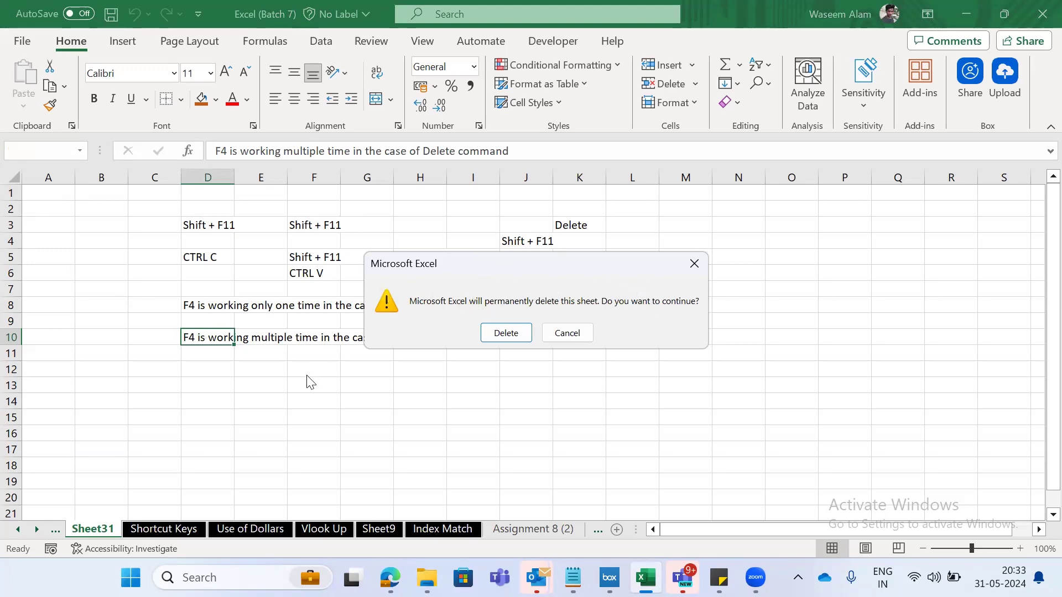
pyautogui.click(699, 324)
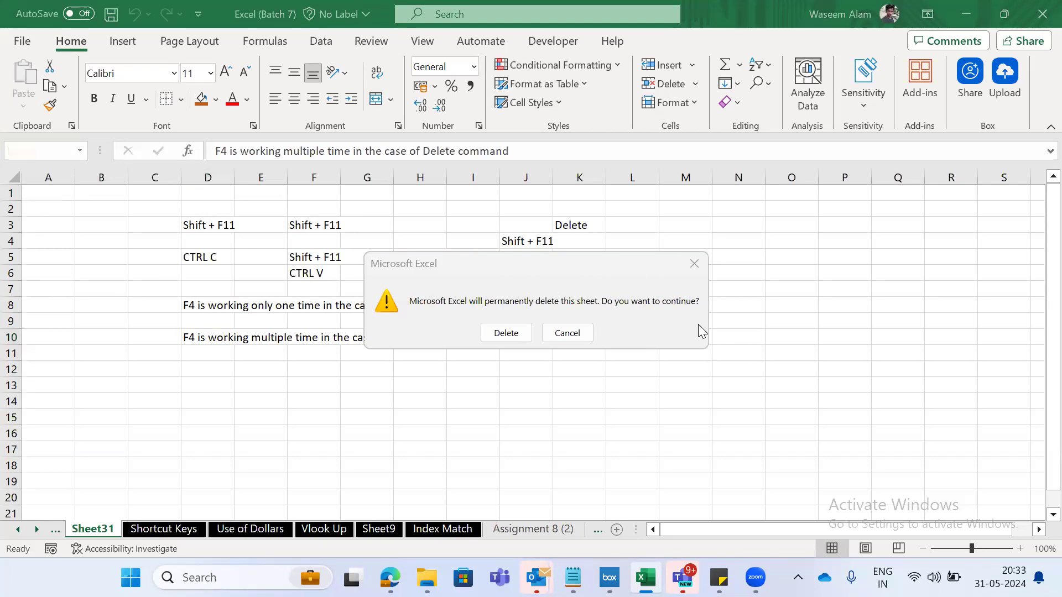
pyautogui.click(694, 263)
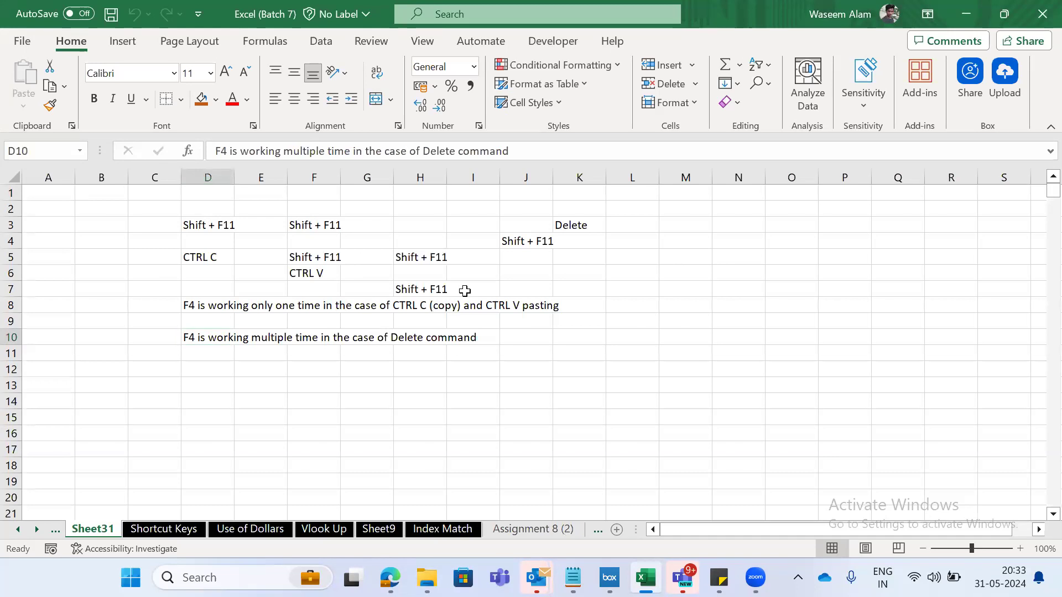
# - Examine the F4, tab deletion, sheet moving and Paste Special entries in rows 18 to 21 of the Shortcut Keys sheet
pyautogui.hotkey('ctrl', 'pagedown')
pyautogui.click(175, 282)
pyautogui.press('Up')
pyautogui.hotkey('shift', 'Down')
pyautogui.hotkey('shift', 'Down')
pyautogui.hotkey('shift', 'Right')
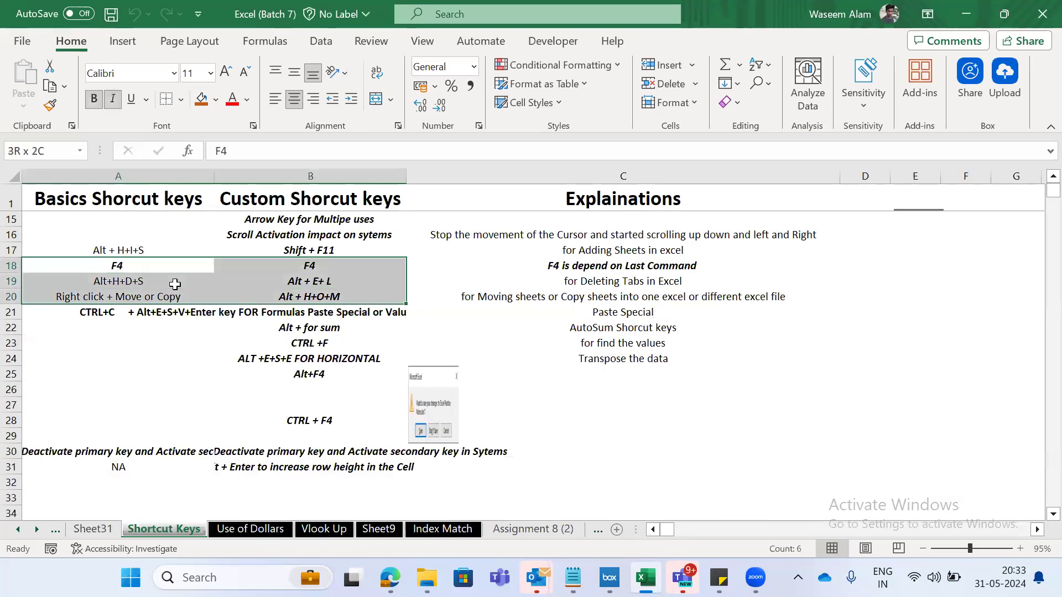
pyautogui.hotkey('shift', 'Right')
pyautogui.hotkey('shift', 'Down')
pyautogui.hotkey('shift', 'Left')
pyautogui.hotkey('shift', 'Up')
pyautogui.hotkey('shift', 'Right')
pyautogui.hotkey('shift', 'Right')
pyautogui.hotkey('shift', 'Down')
pyautogui.hotkey('shift', 'Left')
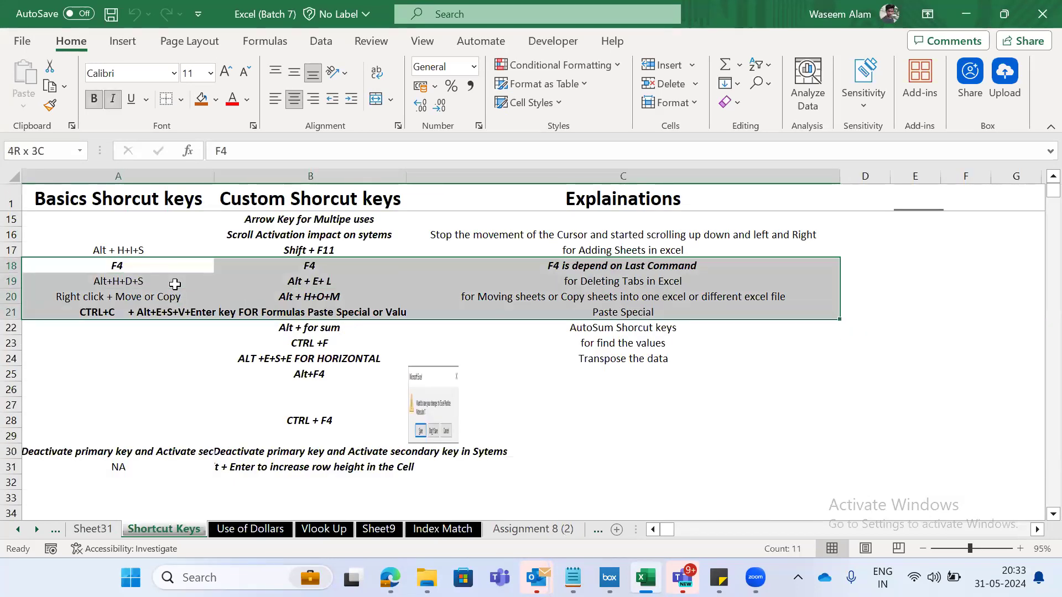
pyautogui.press('Right')
pyautogui.press('Left')
pyautogui.hotkey('shift', 'space')
pyautogui.hotkey('shift', 'Down')
pyautogui.hotkey('shift', 'Down')
pyautogui.hotkey('shift', 'Down')
pyautogui.hotkey('shift', 'Up')
pyautogui.press('Left')
pyautogui.hotkey('shift', 'Down')
pyautogui.hotkey('shift', 'Right')
pyautogui.hotkey('shift', 'Down')
pyautogui.hotkey('shift', 'Right')
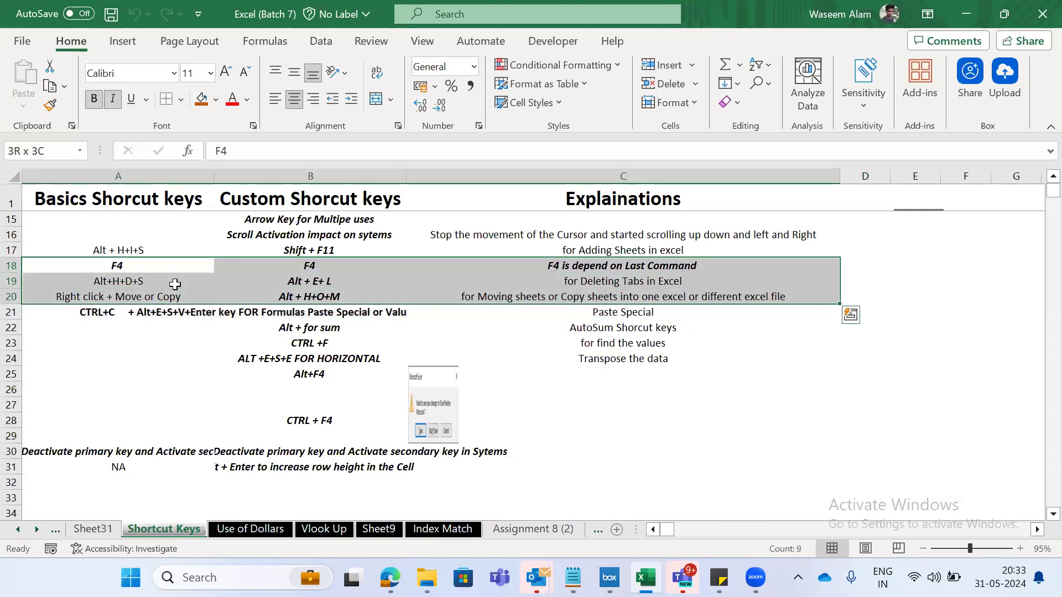
# - Review the Alt+H+D+S and Right click + Move or Copy rows, and return to Sheet31
pyautogui.press('Down')
pyautogui.press('Down')
pyautogui.press('Up')
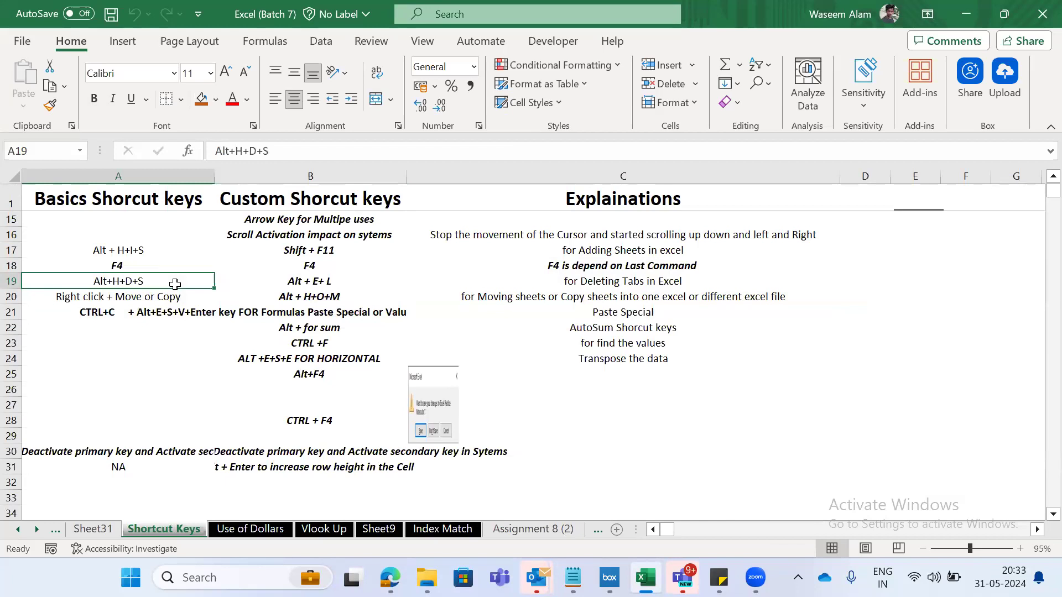
pyautogui.hotkey('shift', 'space')
pyautogui.hotkey('shift', 'Up')
pyautogui.hotkey('shift', 'Down')
pyautogui.press('Down')
pyautogui.press('Down')
pyautogui.press('Up')
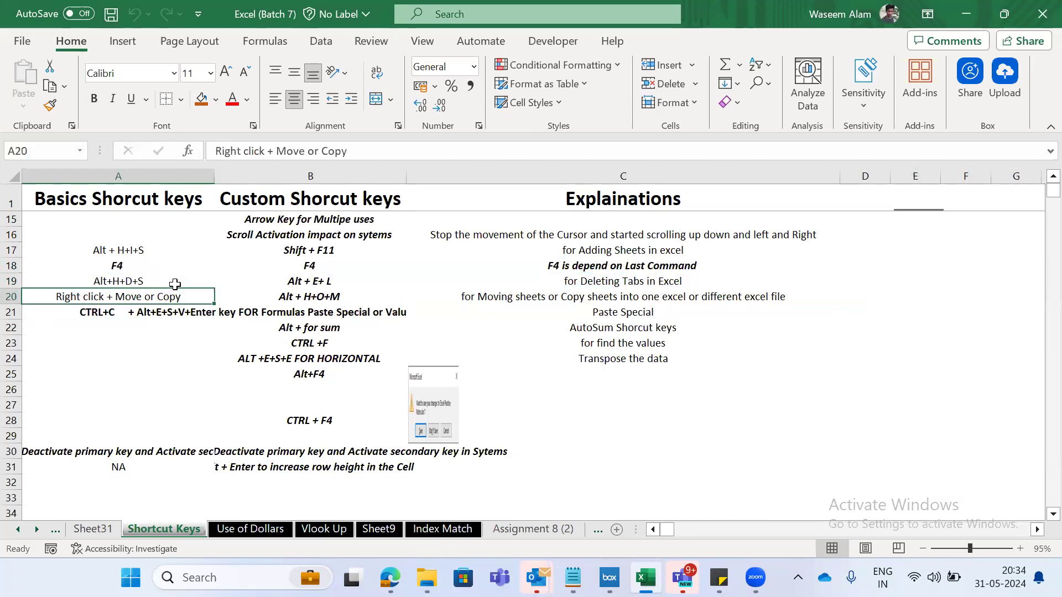
pyautogui.press('Up')
pyautogui.press('Up')
pyautogui.hotkey('ctrl', 'pageup')
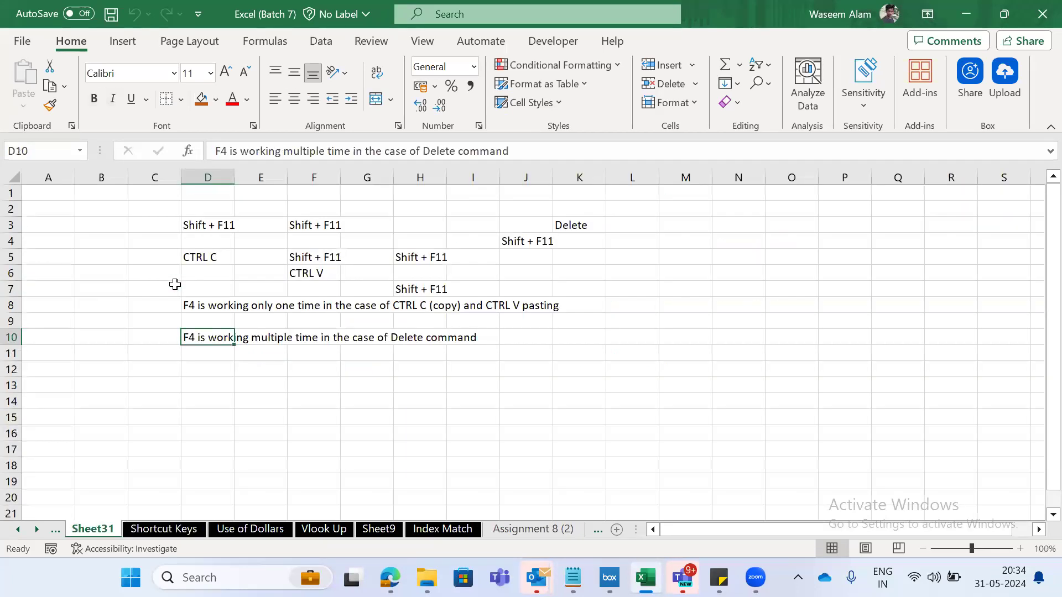
pyautogui.press('Left')
pyautogui.press('Up')
pyautogui.press('Up')
pyautogui.press('alt')
pyautogui.press('h')
pyautogui.press('o')
pyautogui.press('Escape')
pyautogui.press('Escape')
pyautogui.press('Escape')
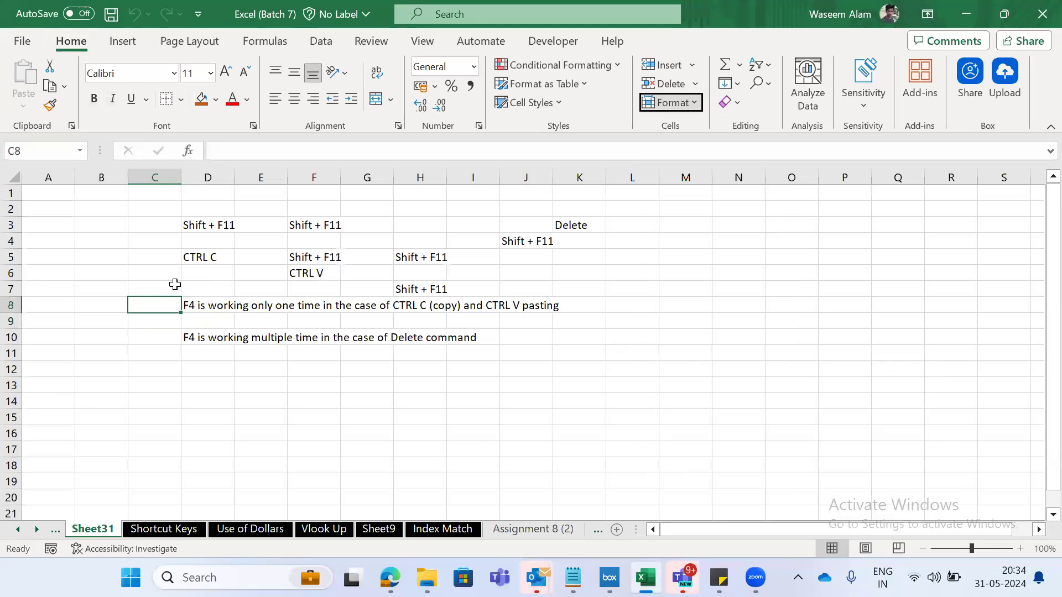
# - Save the Excel (Batch 7) workbook
pyautogui.press('Right')
pyautogui.press('Right')
pyautogui.press('Right')
pyautogui.press('Left')
pyautogui.press('Left')
pyautogui.press('Up')
pyautogui.press('Left')
pyautogui.press('Up')
pyautogui.press('Left')
pyautogui.press('Up')
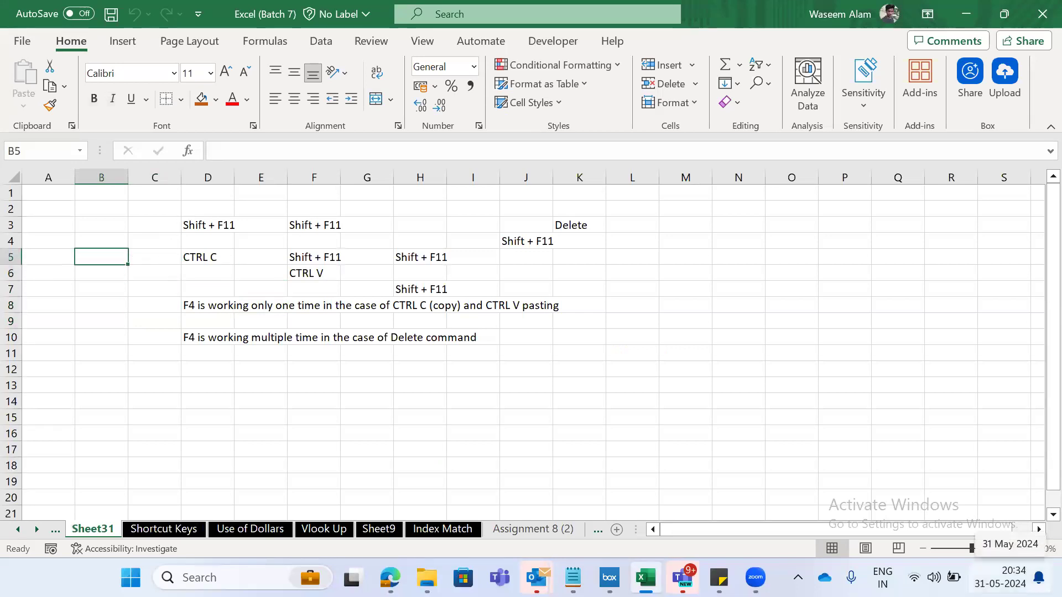
pyautogui.hotkey('ctrl', 's')
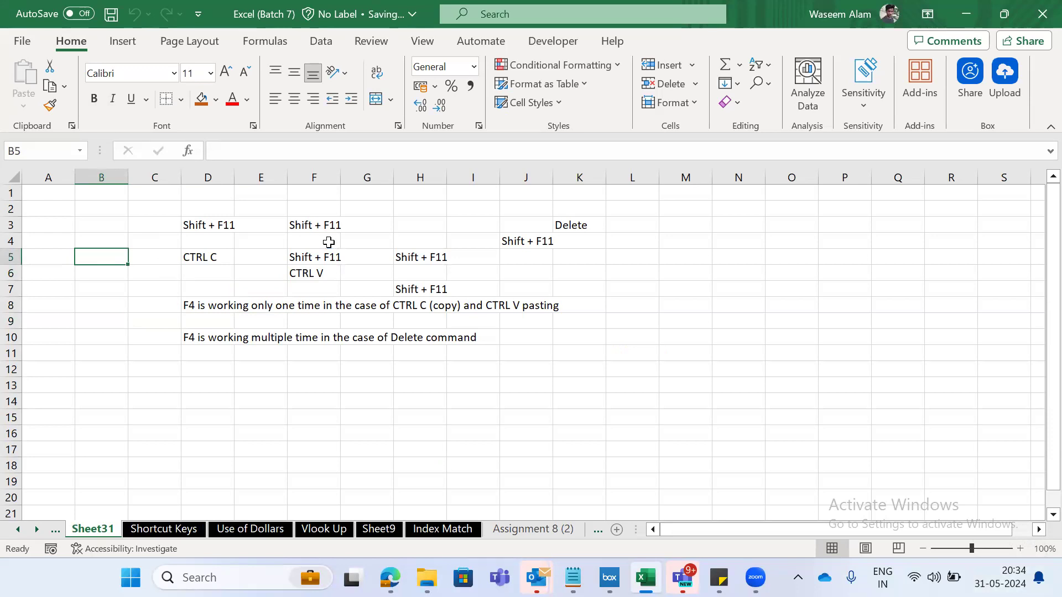
# - Rename Sheet31 as "Important Tab" and save the workbook
pyautogui.press('alt')
pyautogui.write('hor')
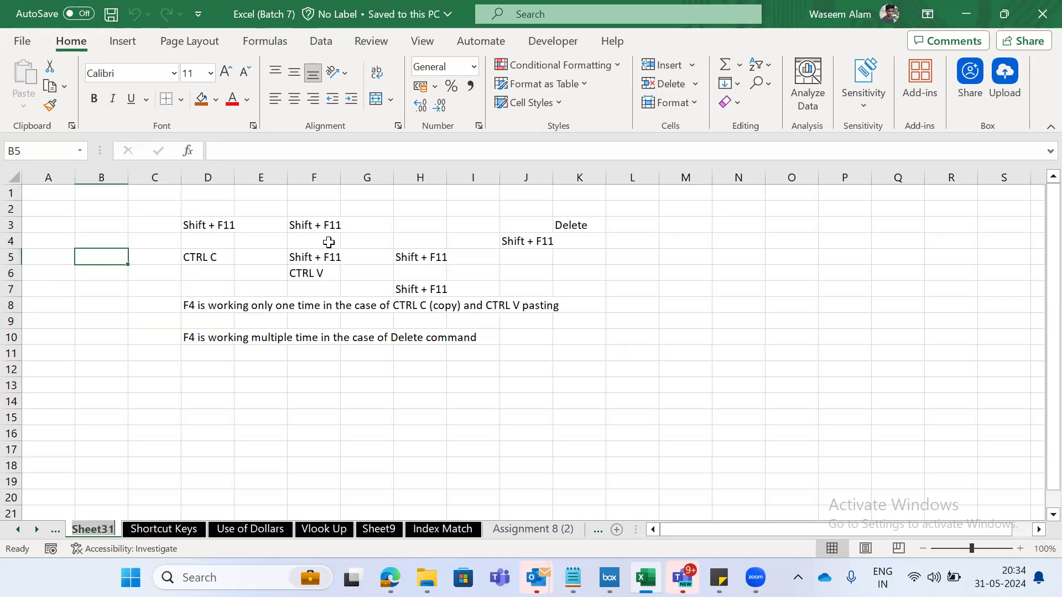
pyautogui.write('Important T')
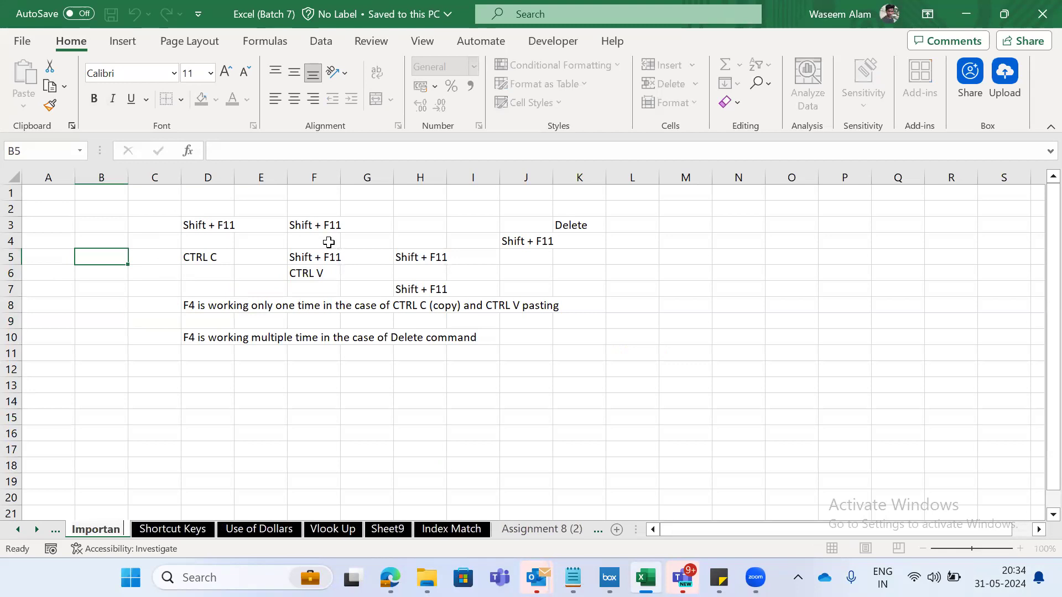
pyautogui.write('ab')
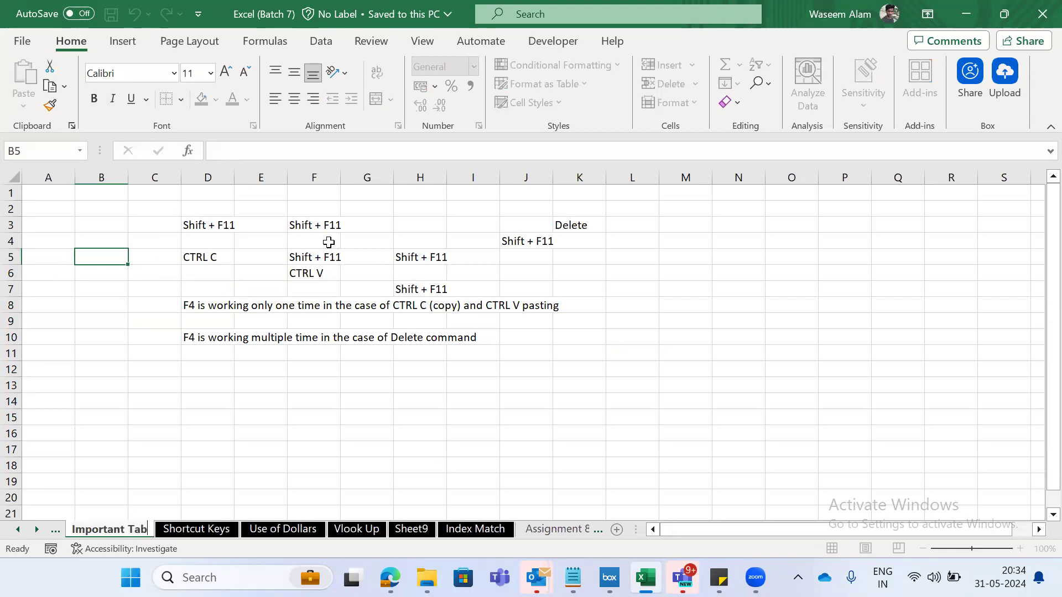
pyautogui.press('Return')
pyautogui.hotkey('ctrl', 's')
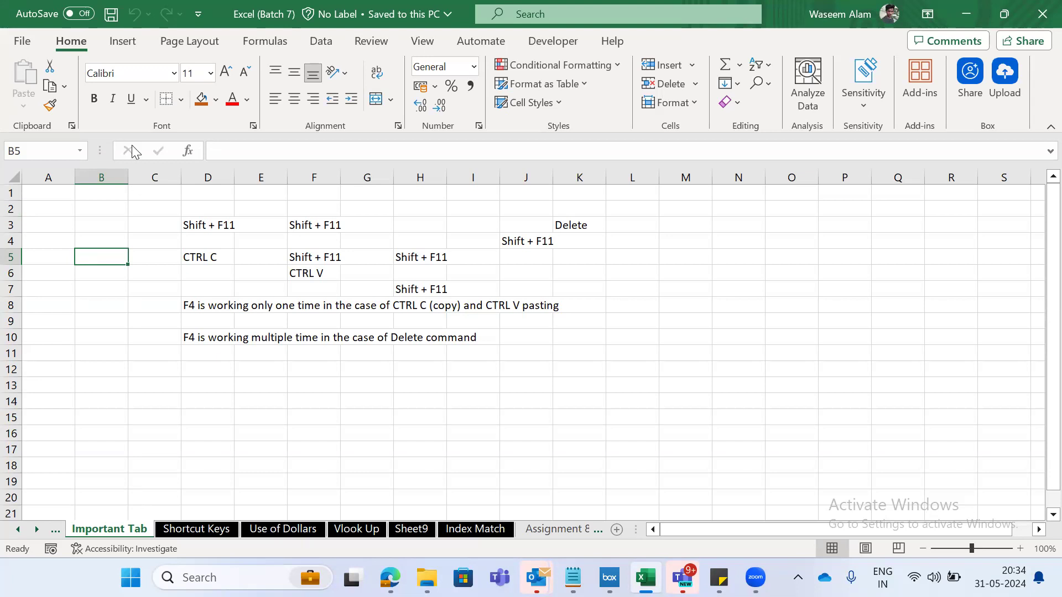
# - Delete the Important Tab sheet permanently from the workbook
pyautogui.press('alt')
pyautogui.press('e')
pyautogui.press('l')
pyautogui.click(696, 85)
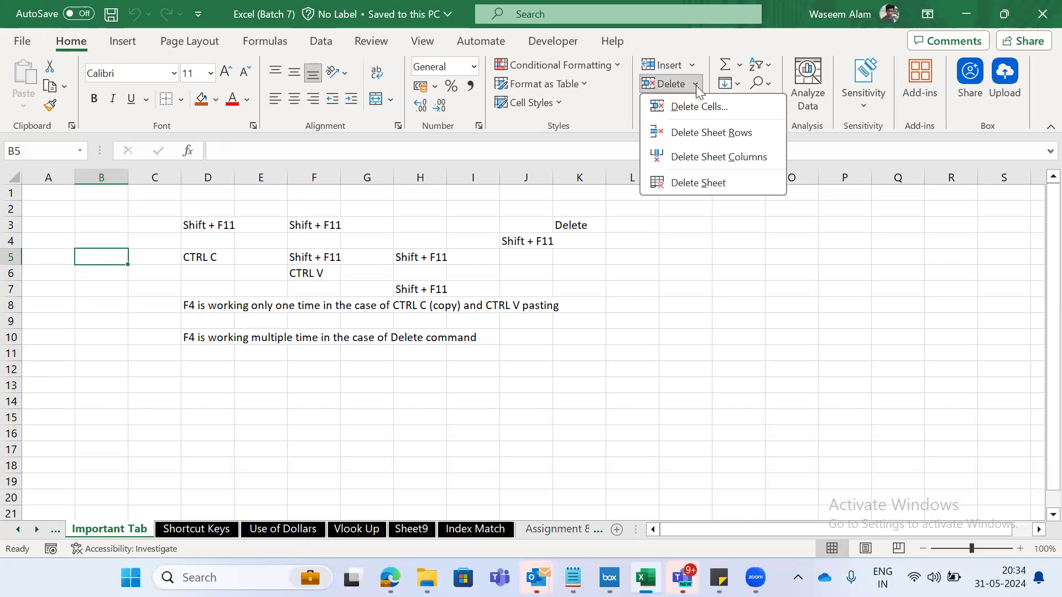
pyautogui.click(688, 187)
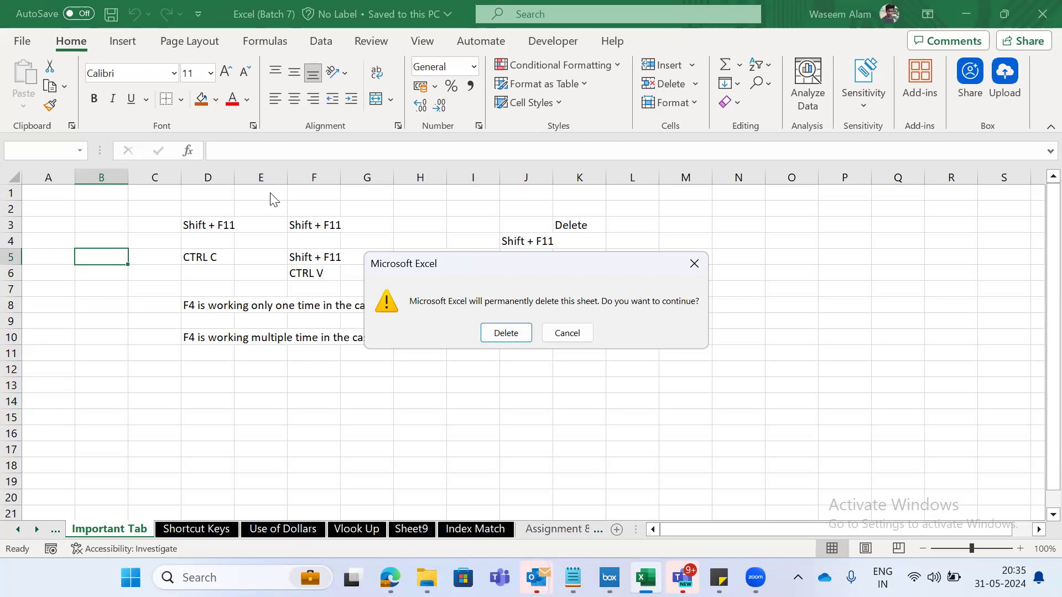
pyautogui.click(372, 374)
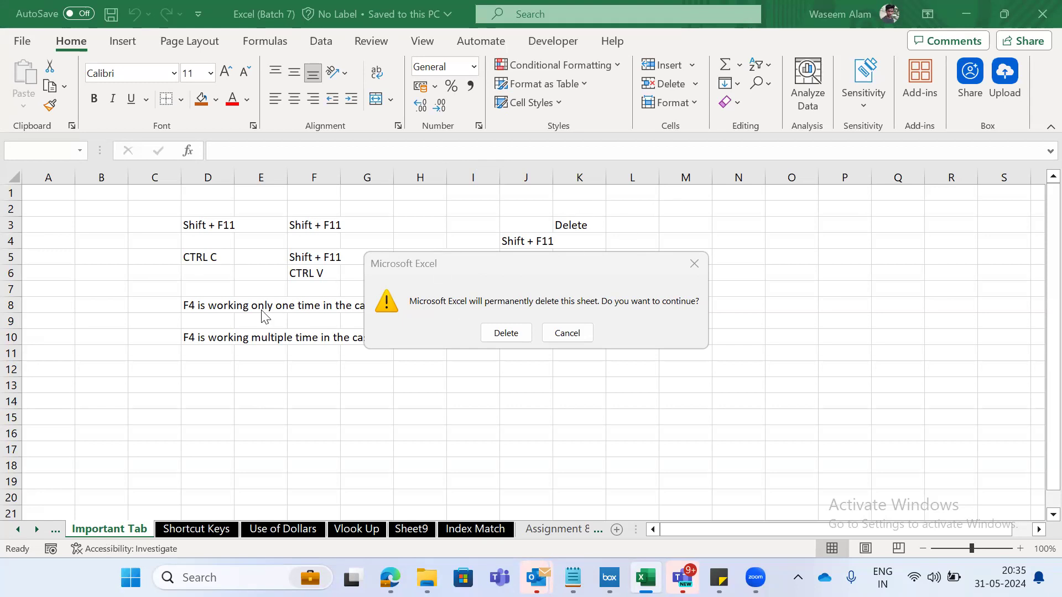
pyautogui.click(501, 334)
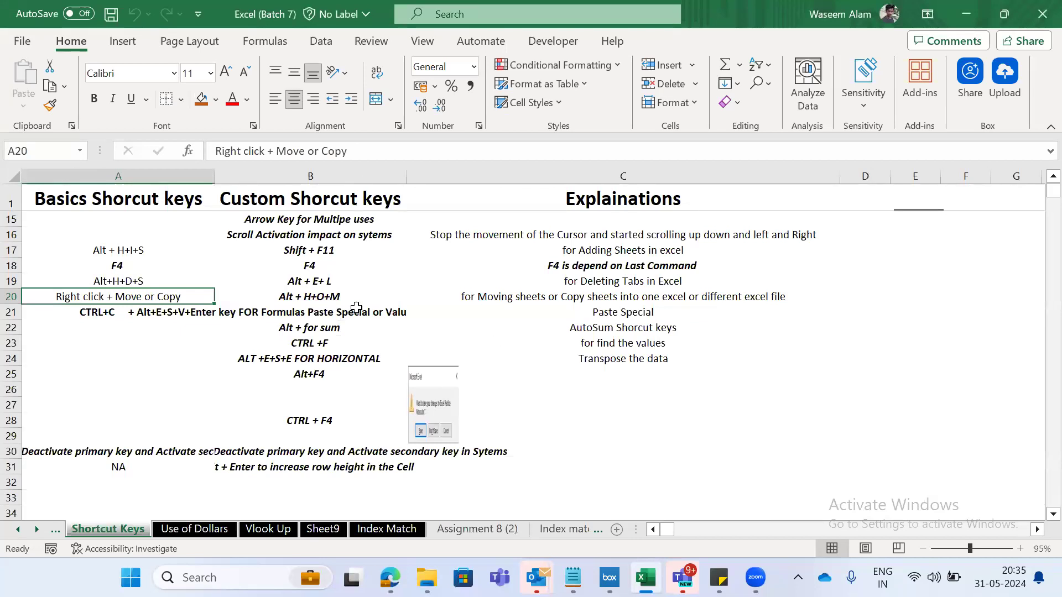
# - Enter "CTRL Z" in cell D18 of the Shortcut Keys sheet and undo the entry
pyautogui.click(855, 271)
pyautogui.write('CTRL Z')
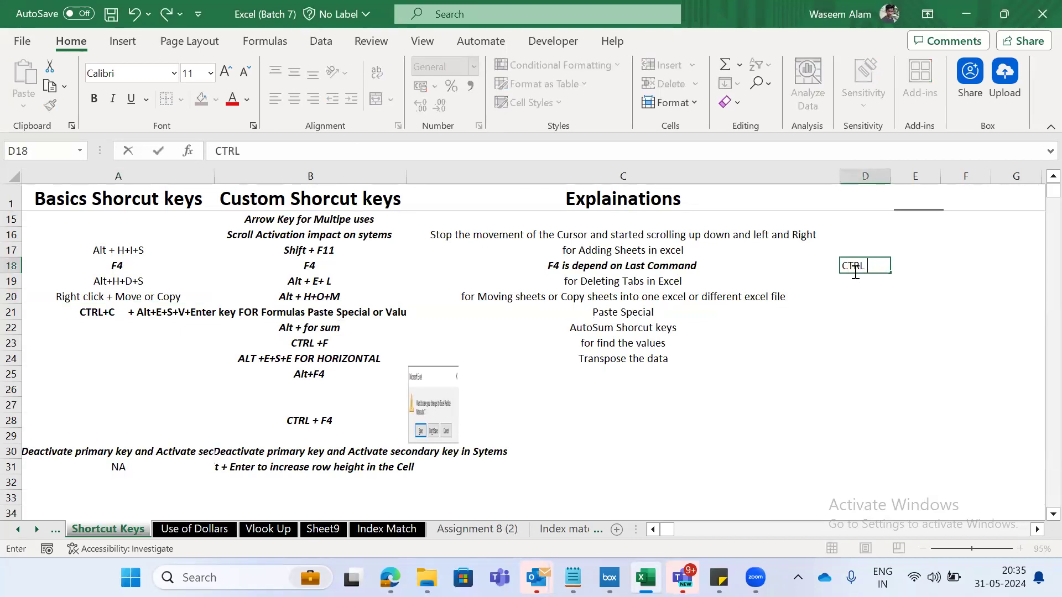
pyautogui.hotkey('ctrl', 'Return')
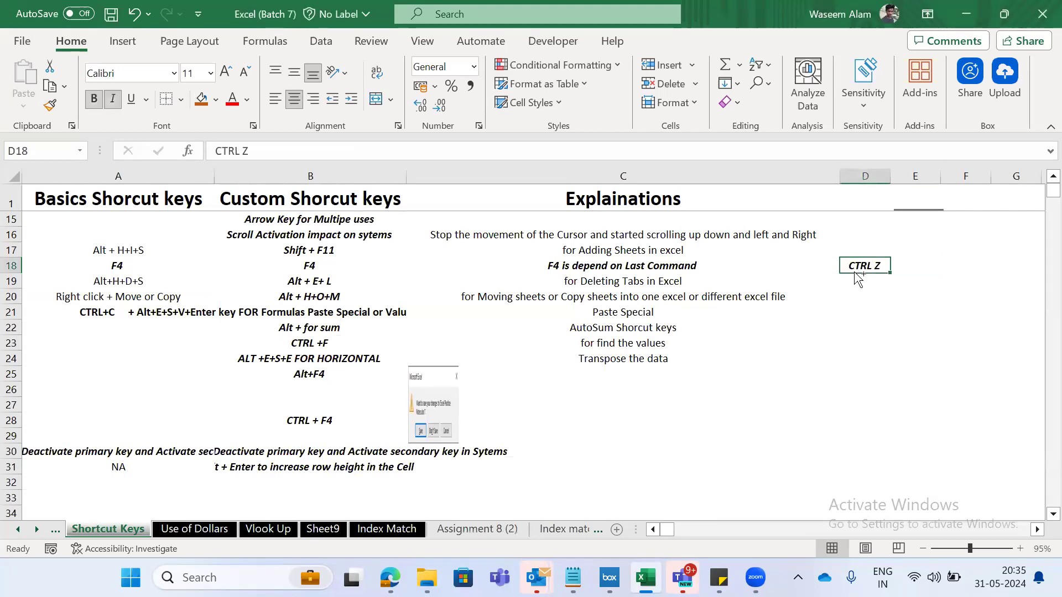
pyautogui.hotkey('ctrl', 'z')
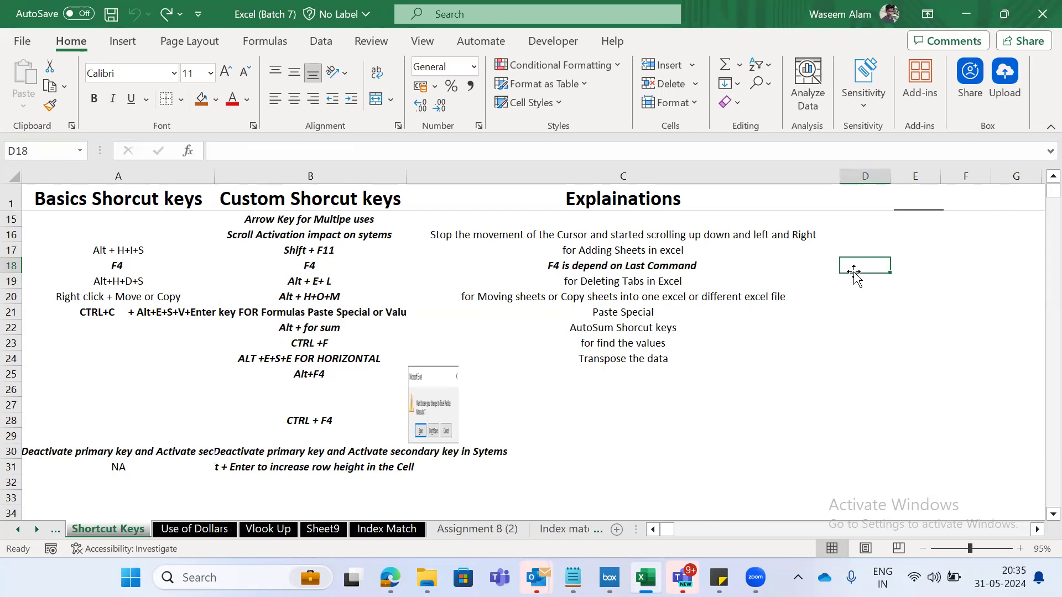
# - Close the Excel (Batch 7) workbook without saving the changes
pyautogui.press('Left')
pyautogui.press('Left')
pyautogui.press('Left')
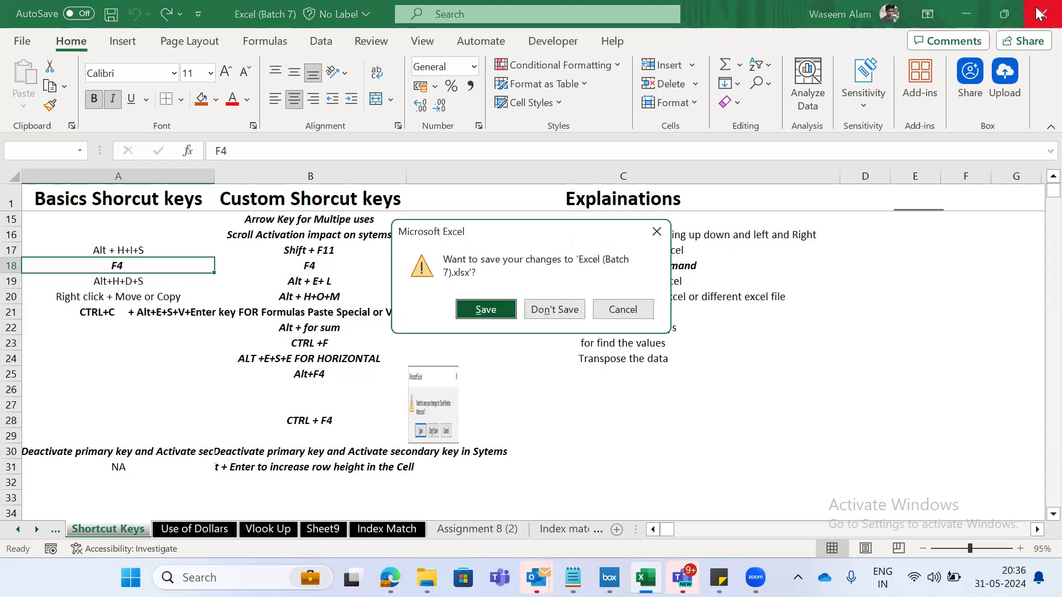
pyautogui.click(549, 310)
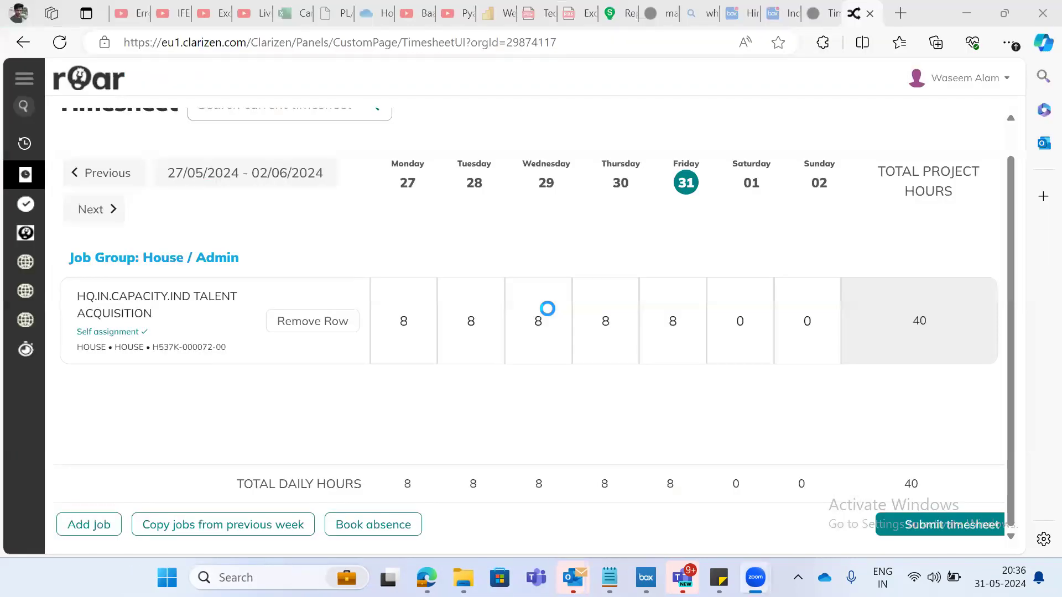
# - Switch to File Explorer and select the Excel (Batch 7) workbook in the Downloads folder
pyautogui.hotkey('alt', 'Tab')
pyautogui.press('Down')
pyautogui.press('Left')
pyautogui.press('Down')
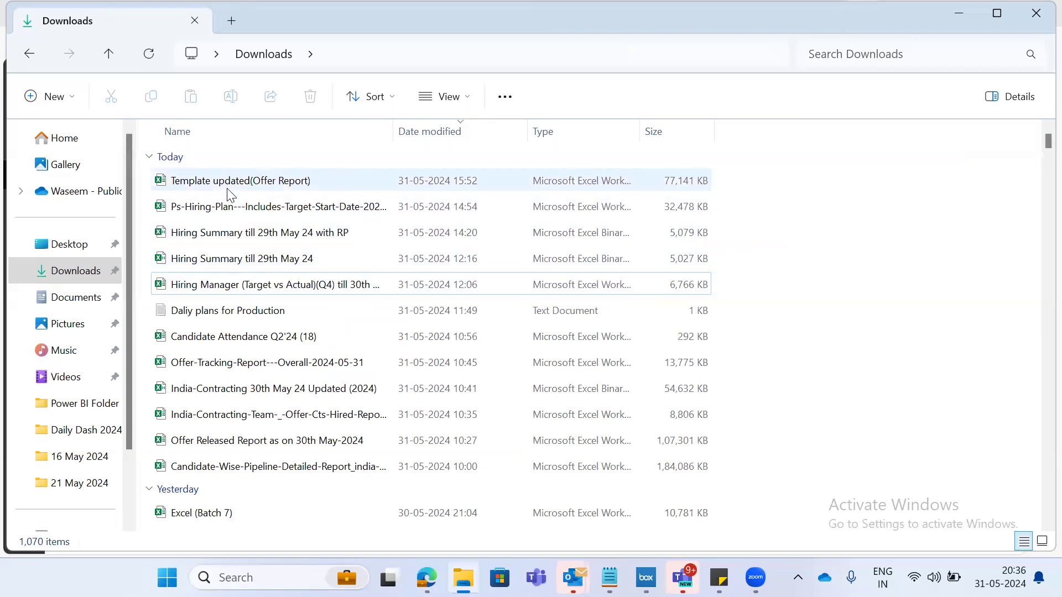
pyautogui.doubleClick(193, 188)
pyautogui.press('e')
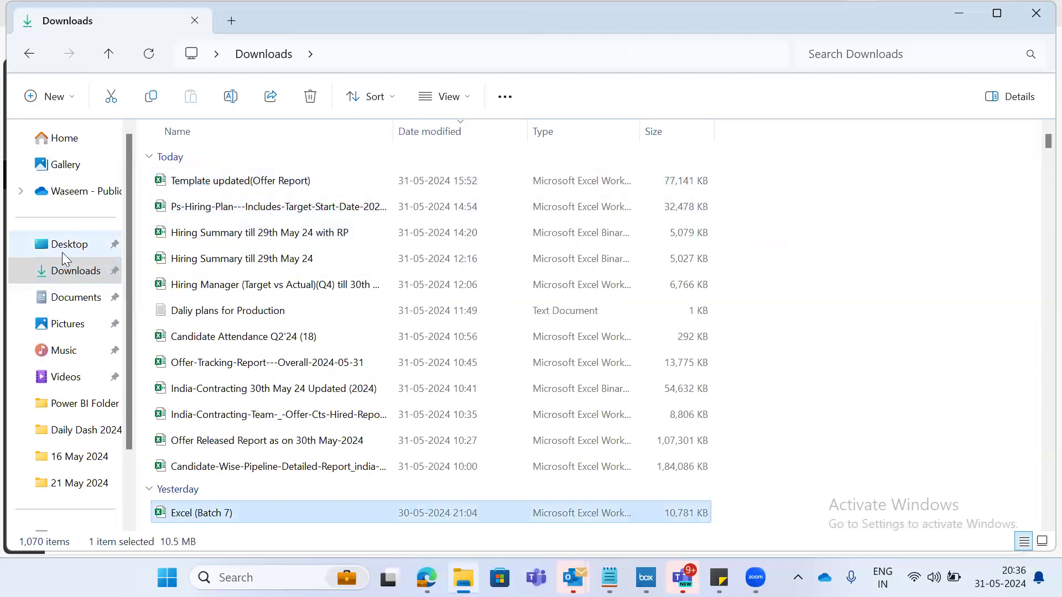
# - Visit the Documents folder and return to Downloads to reload its file list
pyautogui.click(72, 279)
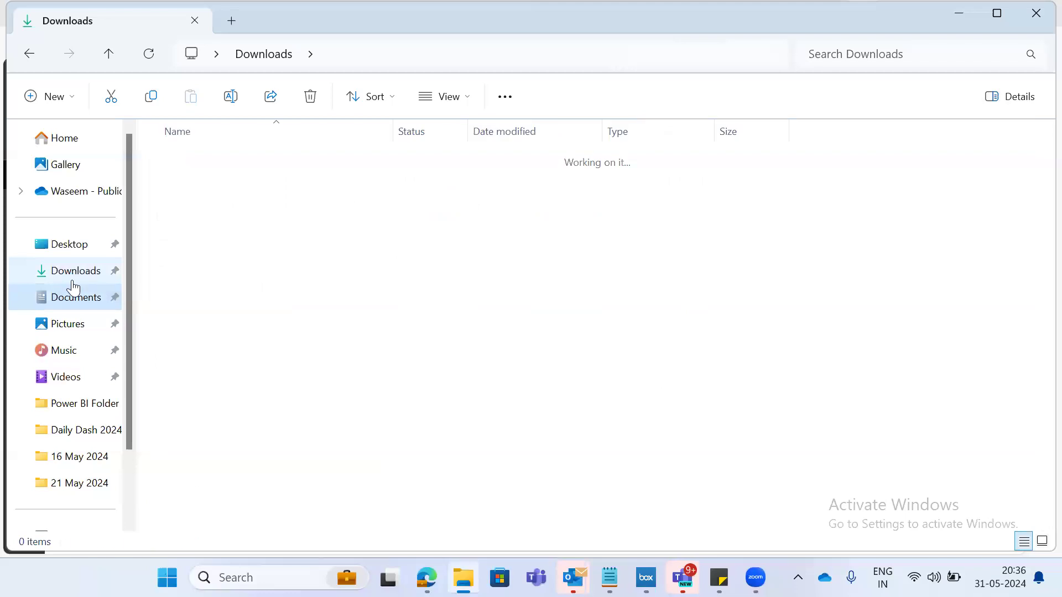
pyautogui.click(76, 293)
pyautogui.click(83, 272)
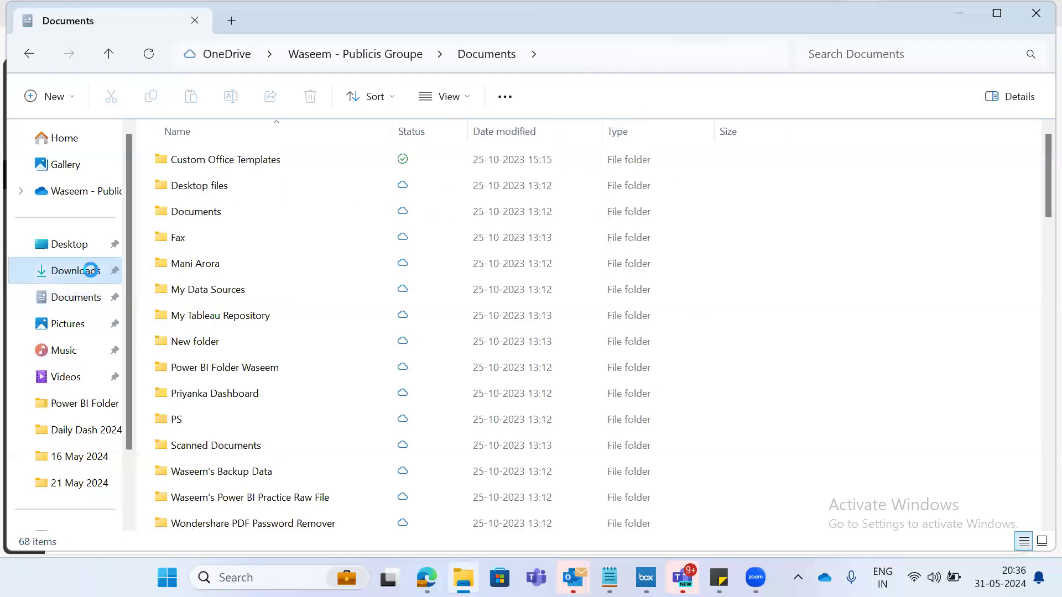
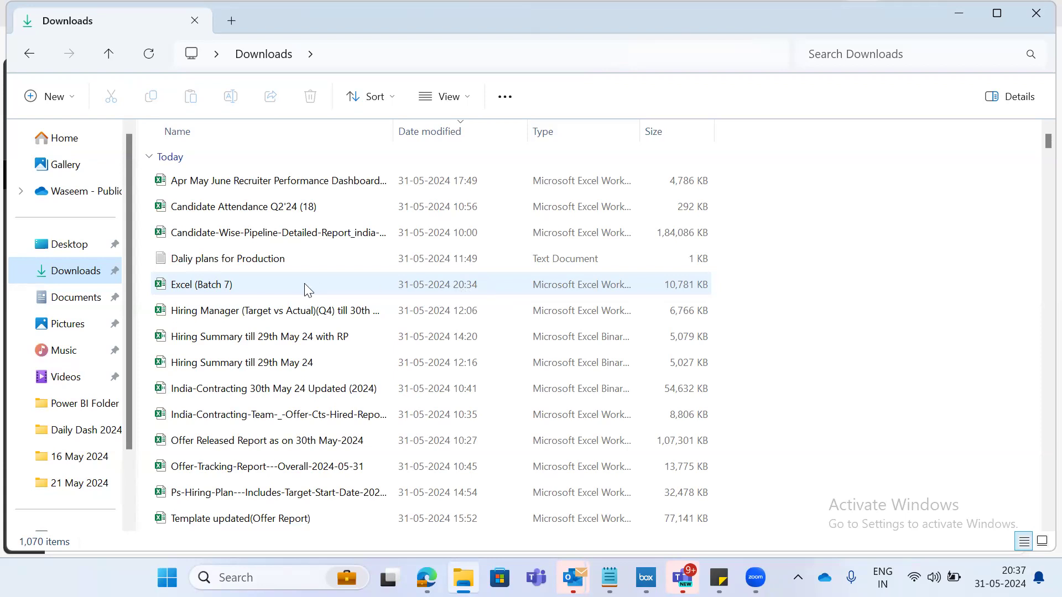
# - Open the Excel (Batch 7) workbook from the Downloads folder and enable its content
pyautogui.doubleClick(193, 285)
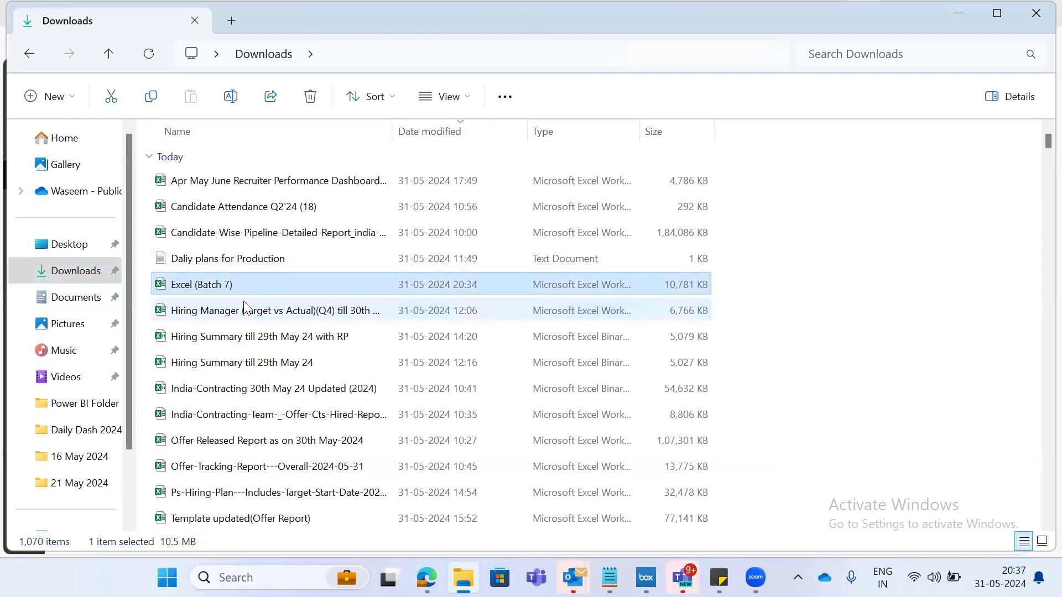
pyautogui.doubleClick(210, 285)
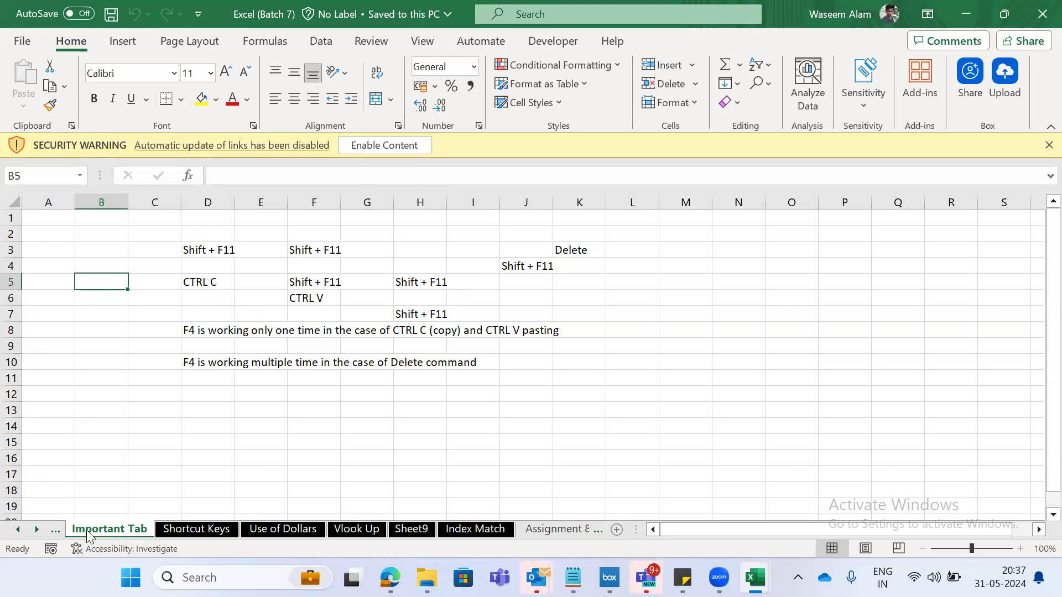
pyautogui.click(390, 145)
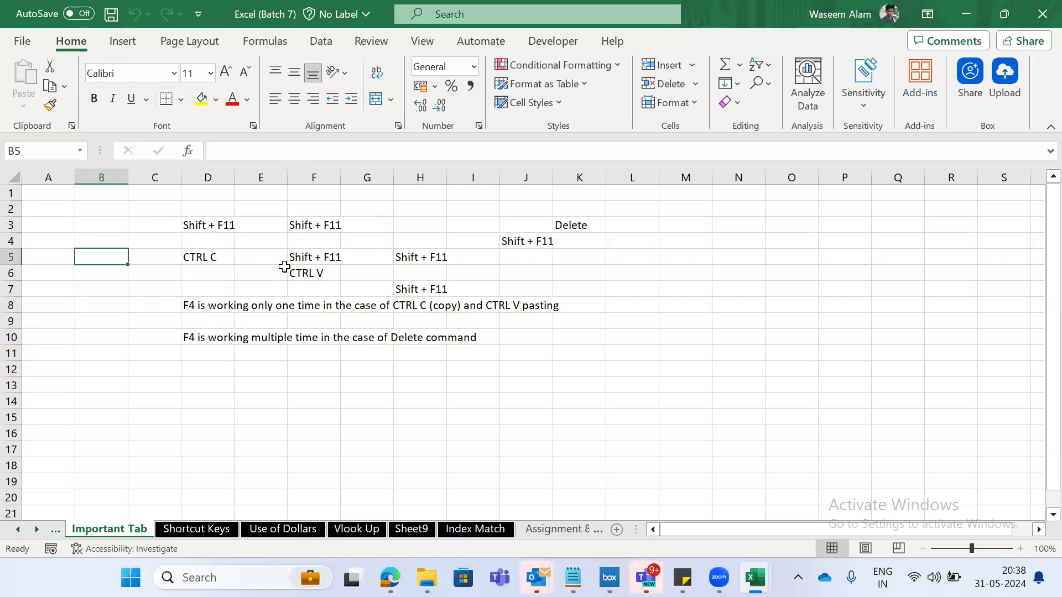
# - Check that the Important Tab sheet is back and examine the Paste Special shortcut entry in row 21 of the Shortcut Keys sheet
pyautogui.click(162, 531)
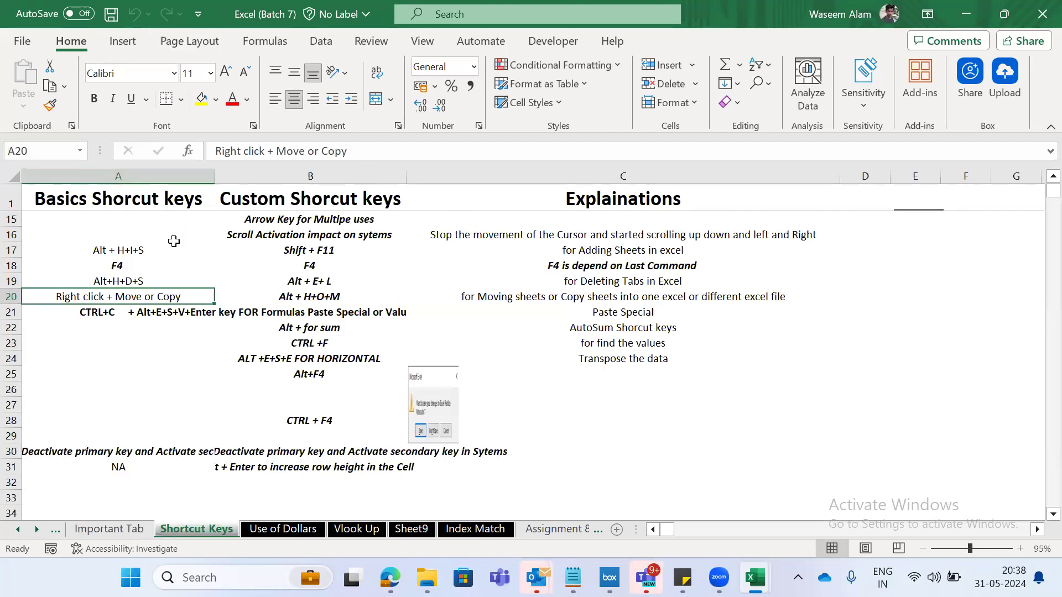
pyautogui.click(102, 537)
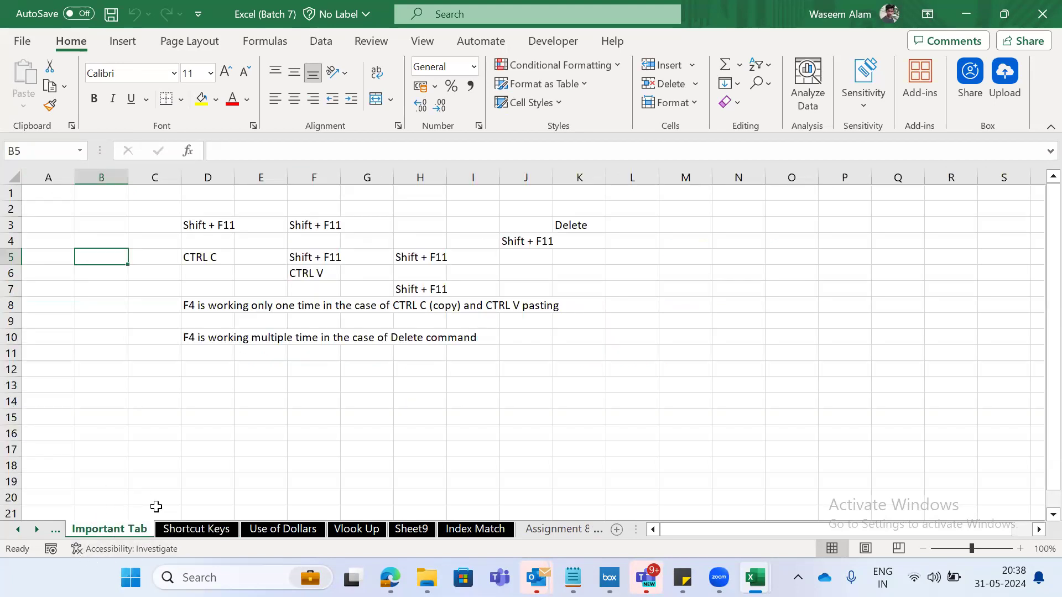
pyautogui.click(195, 530)
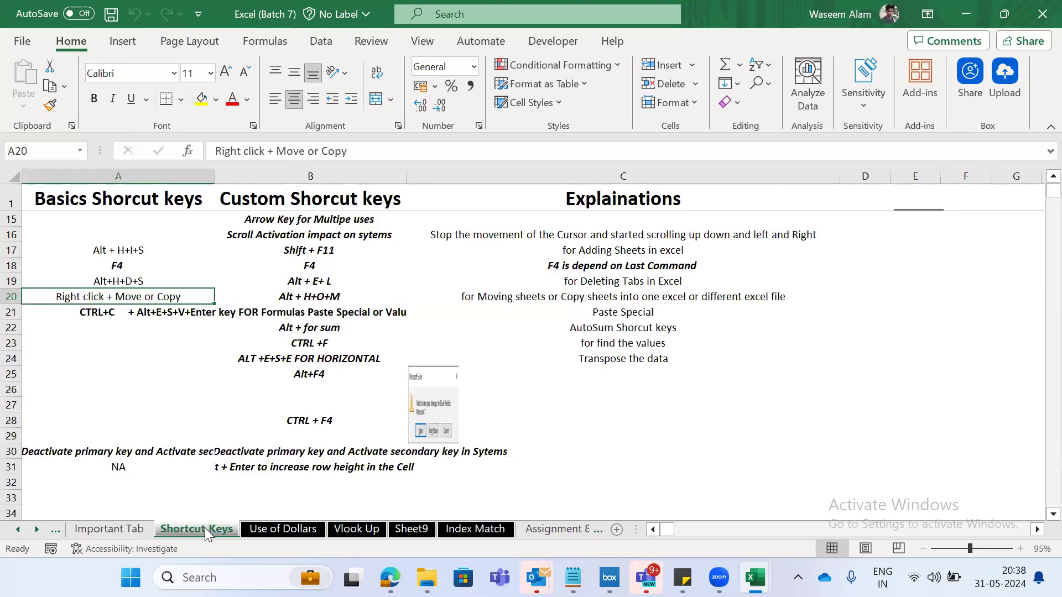
pyautogui.click(165, 313)
pyautogui.press('Down')
pyautogui.press('Down')
pyautogui.press('Down')
pyautogui.press('Down')
pyautogui.press('Down')
pyautogui.press('Down')
pyautogui.press('Down')
pyautogui.press('Down')
pyautogui.press('Down')
pyautogui.press('Down')
pyautogui.press('Down')
pyautogui.press('Down')
pyautogui.press('Down')
pyautogui.press('Down')
pyautogui.press('Down')
pyautogui.press('Down')
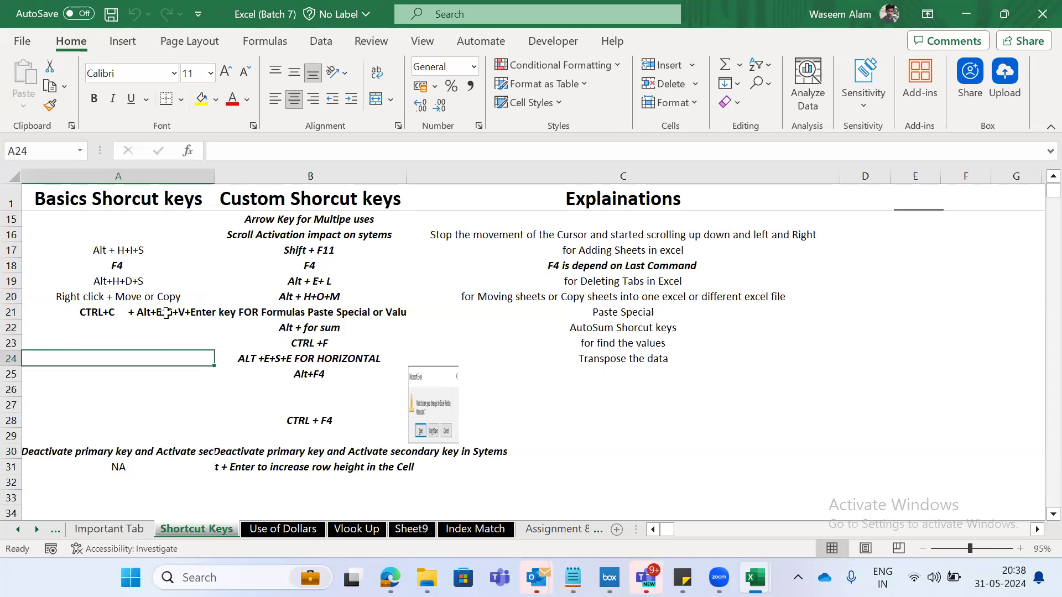
pyautogui.press('Up')
pyautogui.press('Up')
pyautogui.press('Up')
pyautogui.press('Up')
pyautogui.press('Up')
pyautogui.press('Up')
pyautogui.press('Up')
pyautogui.press('Up')
pyautogui.press('Up')
pyautogui.press('Up')
pyautogui.press('Up')
pyautogui.press('Up')
pyautogui.press('Up')
pyautogui.press('Up')
pyautogui.press('Up')
pyautogui.press('Up')
pyautogui.press('Up')
pyautogui.press('Up')
pyautogui.press('Up')
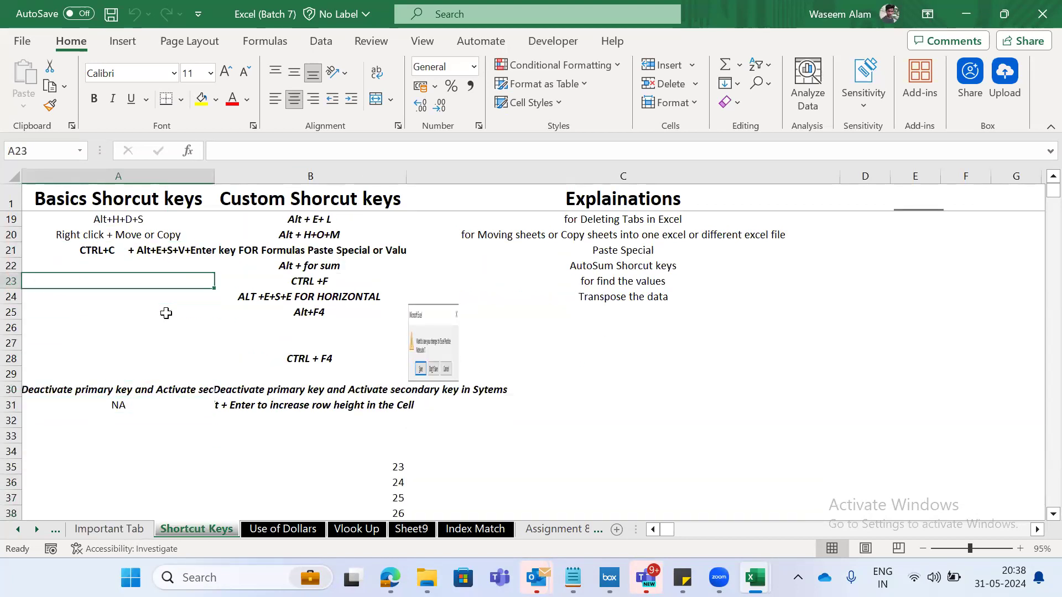
pyautogui.press('Down')
pyautogui.press('Down')
pyautogui.press('Down')
pyautogui.press('Down')
pyautogui.press('Down')
pyautogui.press('Down')
pyautogui.press('Down')
pyautogui.press('Down')
pyautogui.press('Down')
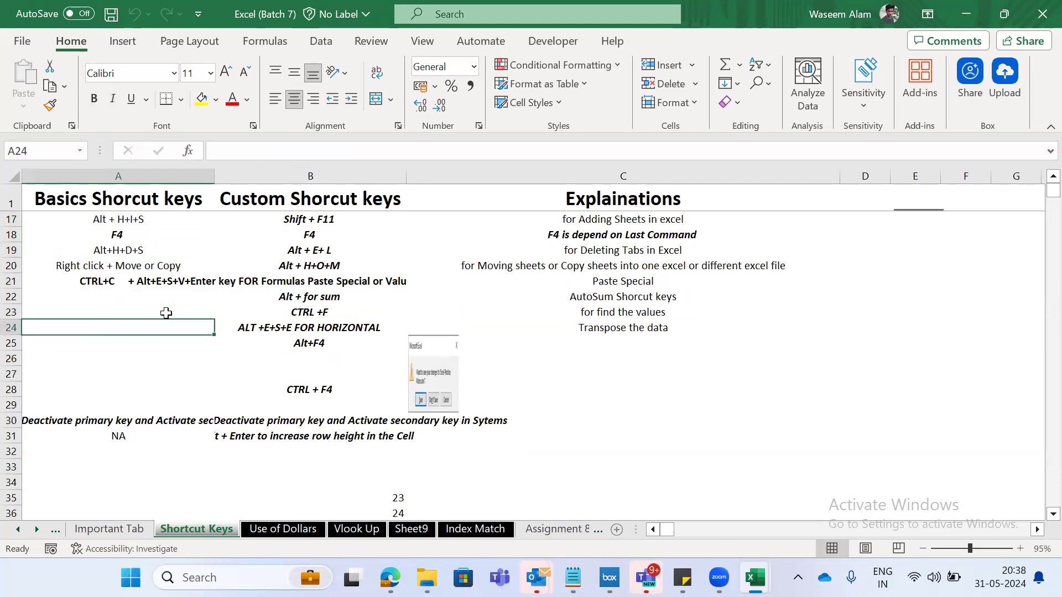
pyautogui.press('Right')
pyautogui.press('Up')
pyautogui.press('Up')
pyautogui.press('Up')
pyautogui.press('Up')
pyautogui.press('Up')
pyautogui.press('Left')
pyautogui.press('Up')
pyautogui.press('Right')
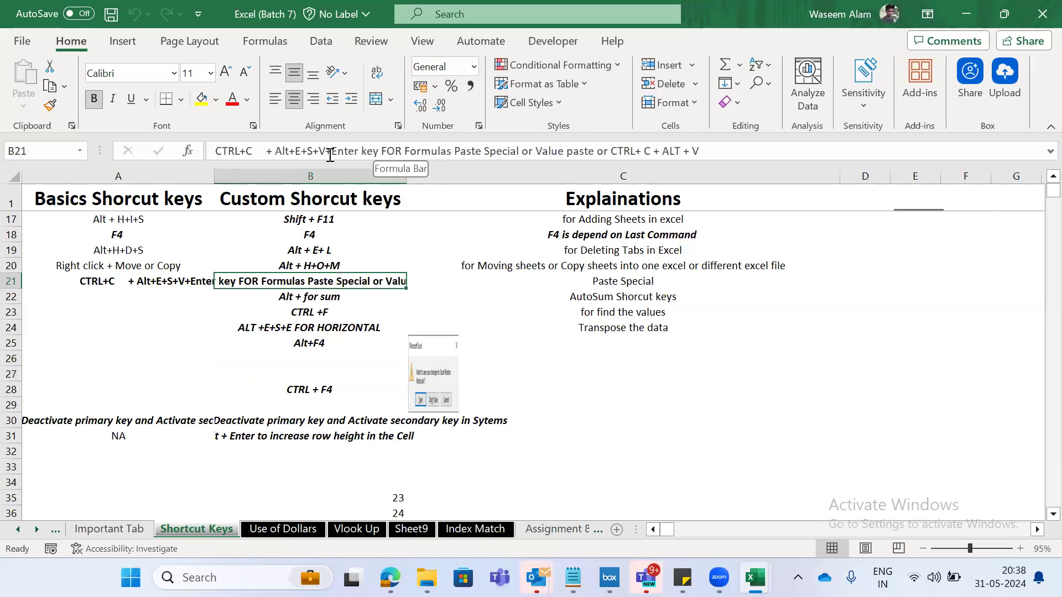
pyautogui.click(634, 286)
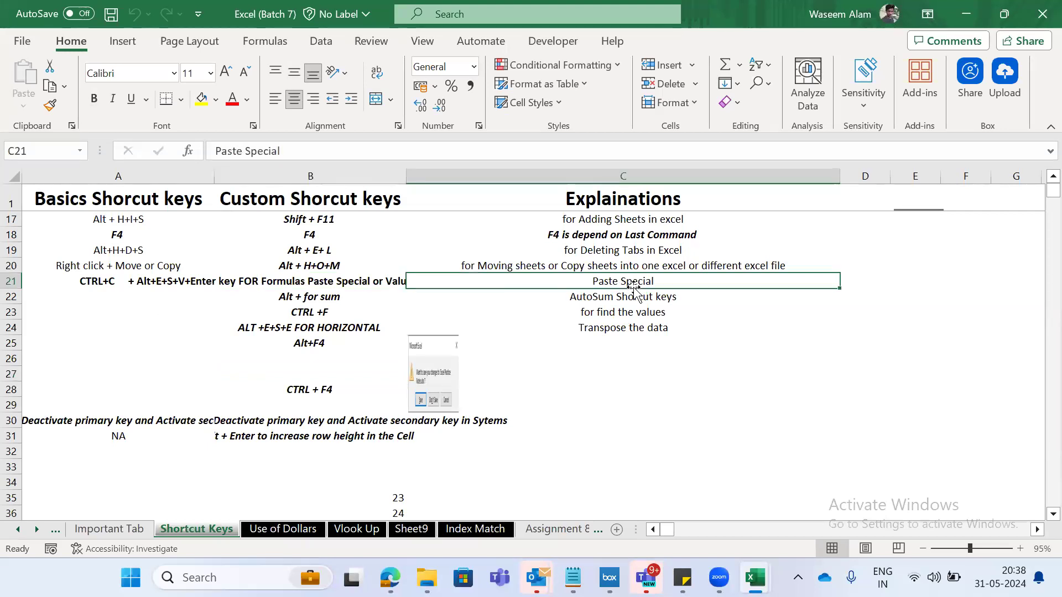
pyautogui.press('Left')
pyautogui.press('Left')
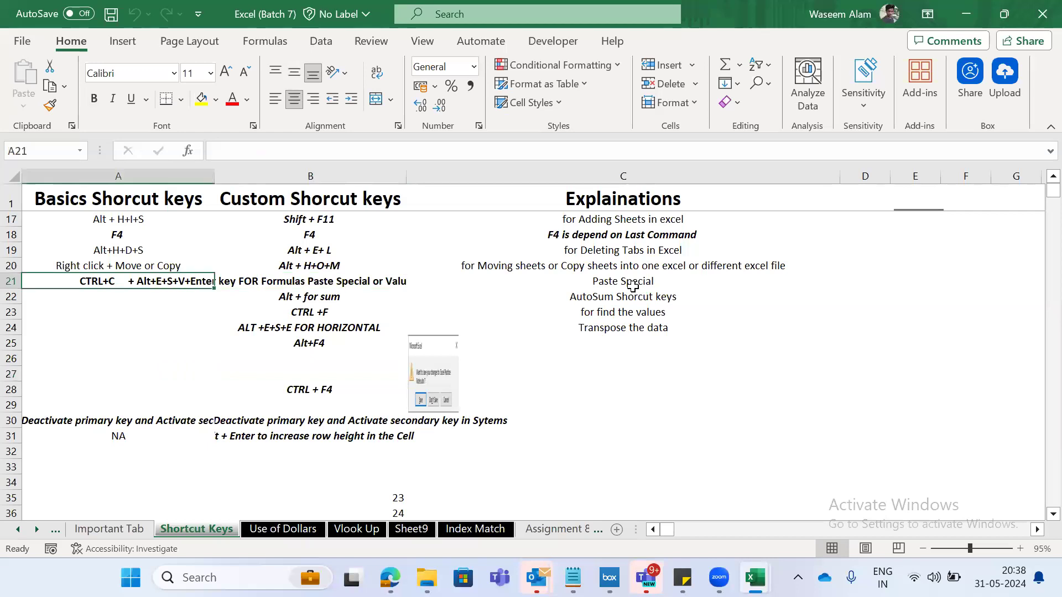
pyautogui.press('Right')
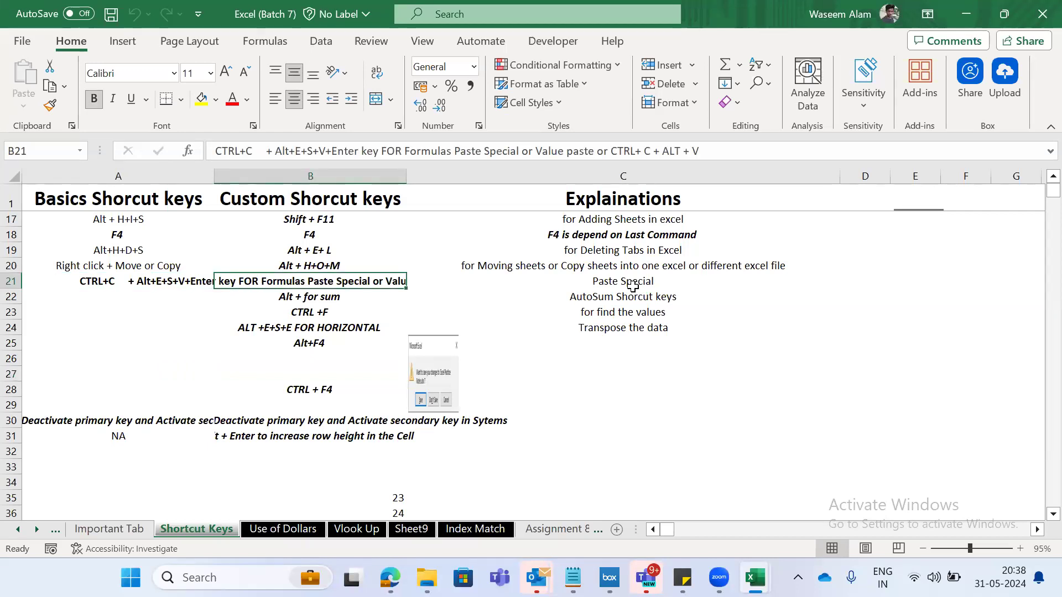
pyautogui.press('Right')
pyautogui.press('Right')
pyautogui.write('=sum')
pyautogui.press('Tab')
pyautogui.press('Escape')
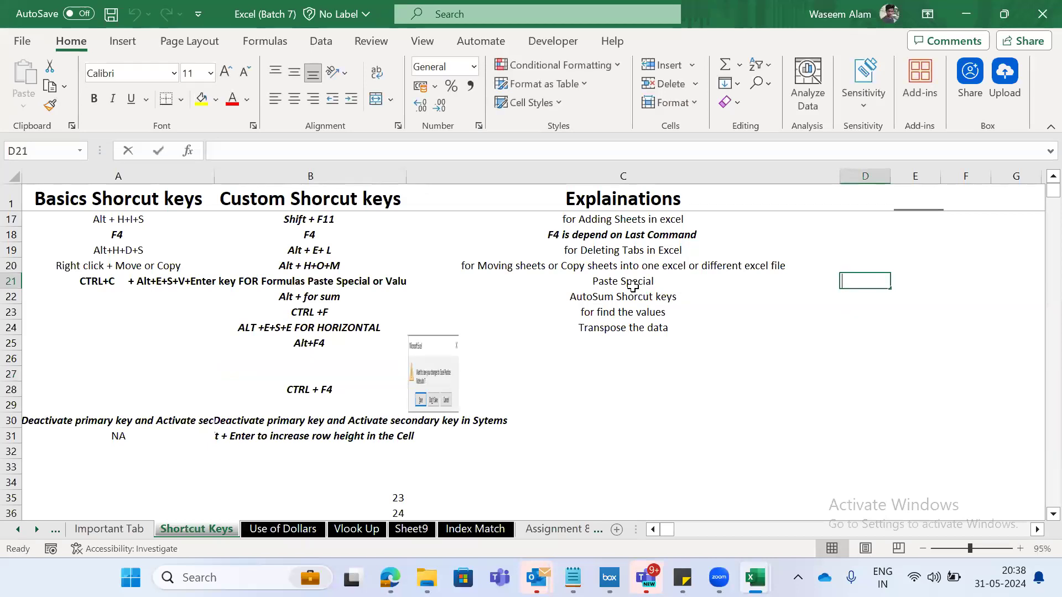
pyautogui.write('=sum')
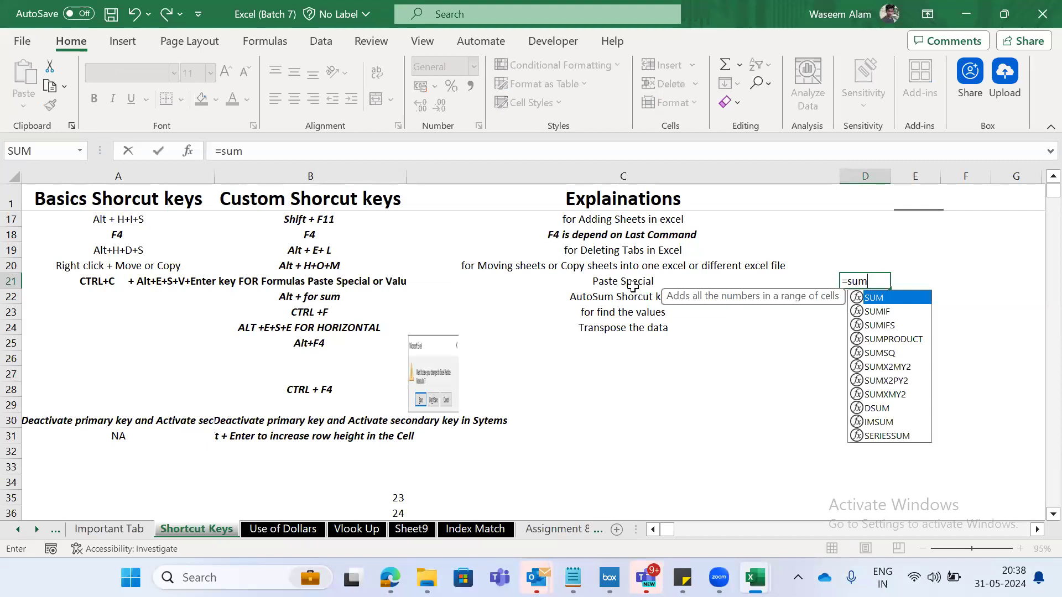
pyautogui.press('Escape')
# - Enter the numbers 1, 2 and 3 in cells D17 to D19 of the Shortcut Keys sheet
pyautogui.press('Up')
pyautogui.press('Up')
pyautogui.press('Up')
pyautogui.press('Up')
pyautogui.write('1')
pyautogui.press('Return')
pyautogui.write('2')
pyautogui.press('Return')
pyautogui.write('3')
pyautogui.press('Return')
# - Add up D17:D19 in cell D20 with the SUM function
pyautogui.write('=sum')
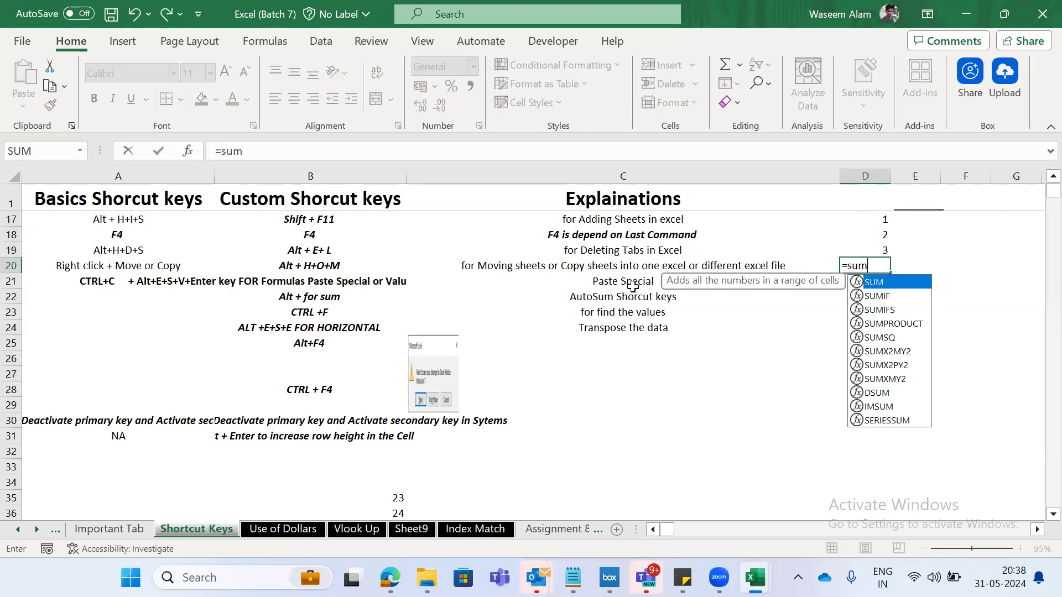
pyautogui.press('Tab')
pyautogui.press('Up')
pyautogui.hotkey('shift', 'Up')
pyautogui.hotkey('shift', 'Up')
pyautogui.press('Return')
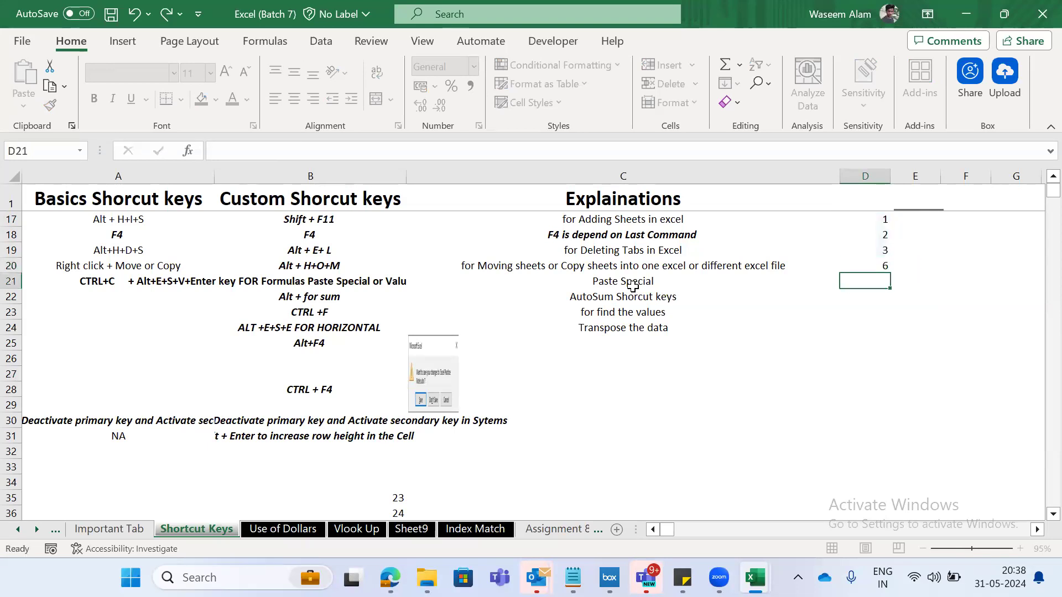
# - Review the numbers in column D and the SUM formula in D20
pyautogui.press('Up')
pyautogui.hotkey('shift', 'Up')
pyautogui.hotkey('shift', 'Up')
pyautogui.hotkey('shift', 'Up')
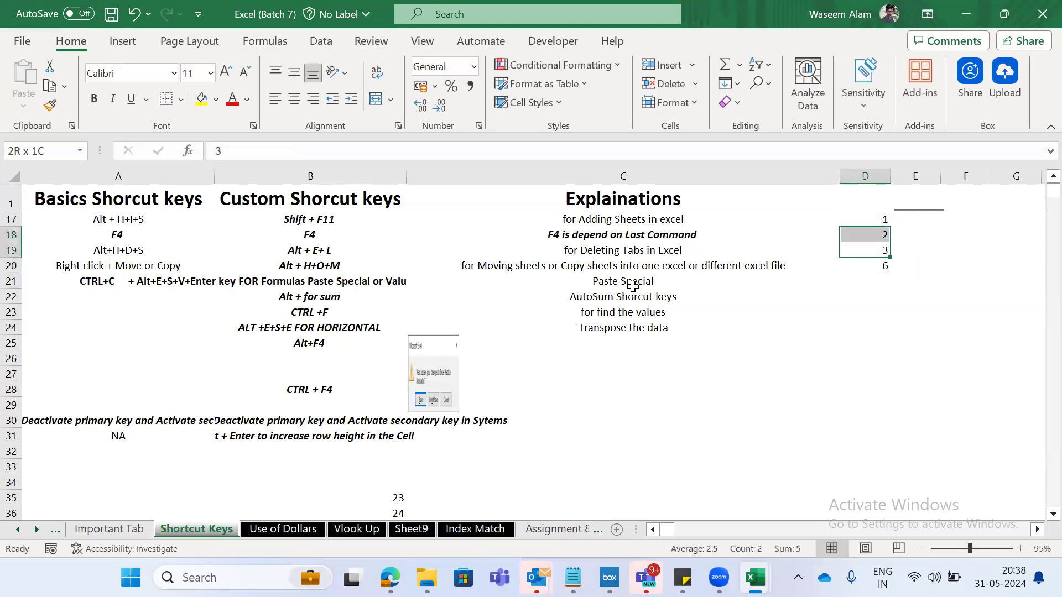
pyautogui.hotkey('shift', 'Down')
pyautogui.hotkey('shift', 'Down')
pyautogui.hotkey('shift', 'Down')
pyautogui.press('Right')
pyautogui.press('Left')
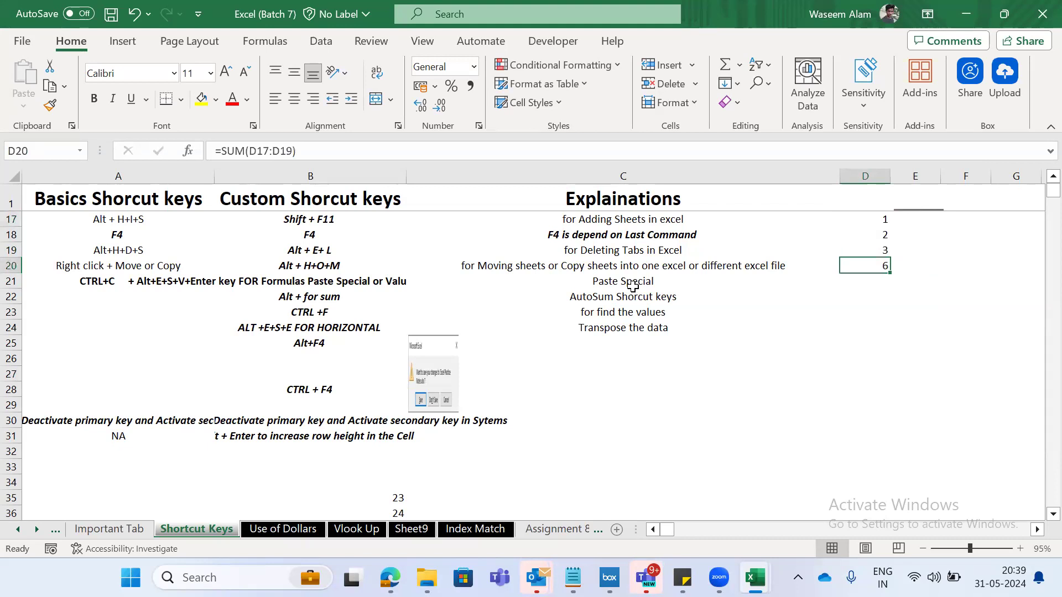
# - Copy the SUM formula from D20 into E21 with a normal paste and inspect its cell references
pyautogui.hotkey('ctrl', 'c')
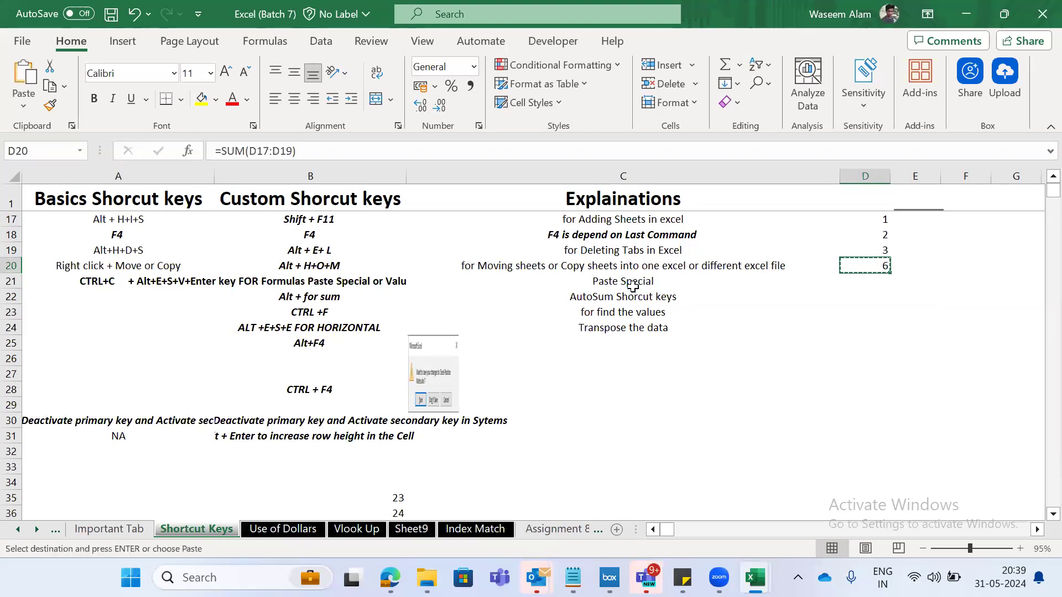
pyautogui.press('Right')
pyautogui.press('Down')
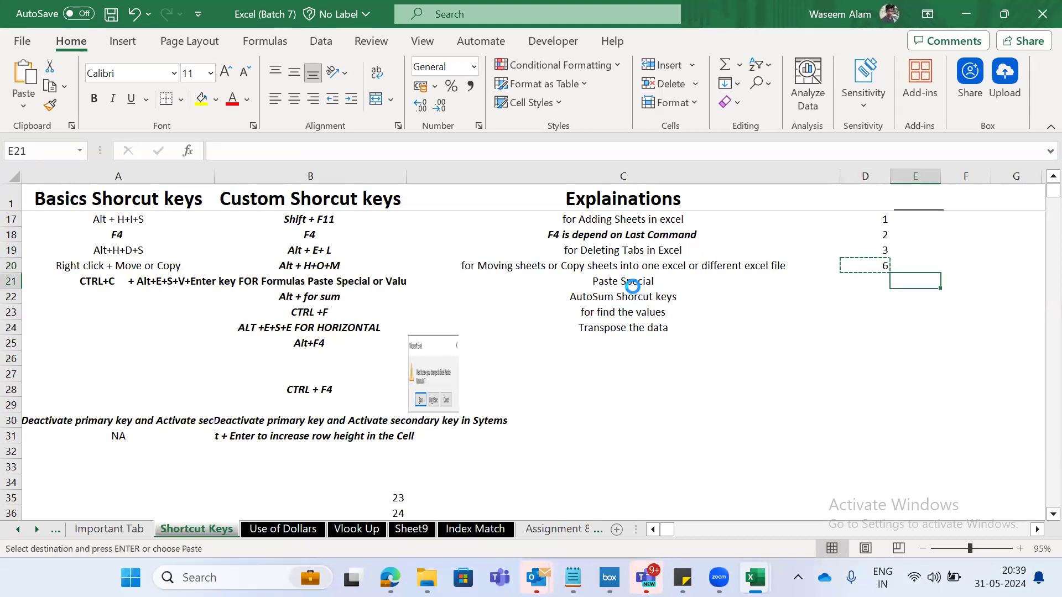
pyautogui.hotkey('ctrl', 'v')
pyautogui.press('Escape')
pyautogui.press('F2')
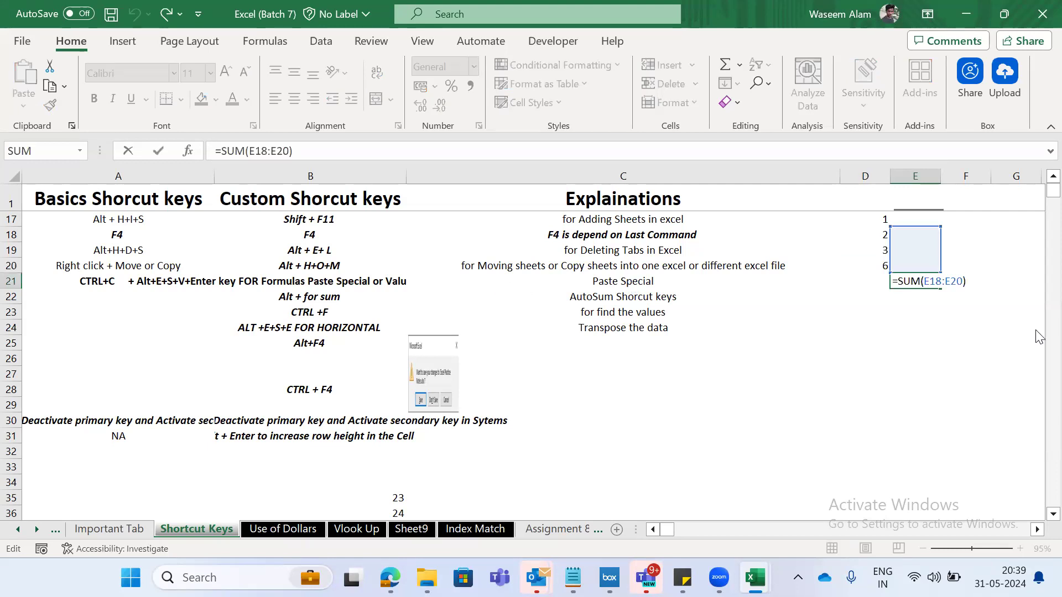
pyautogui.press('Escape')
pyautogui.press('F2')
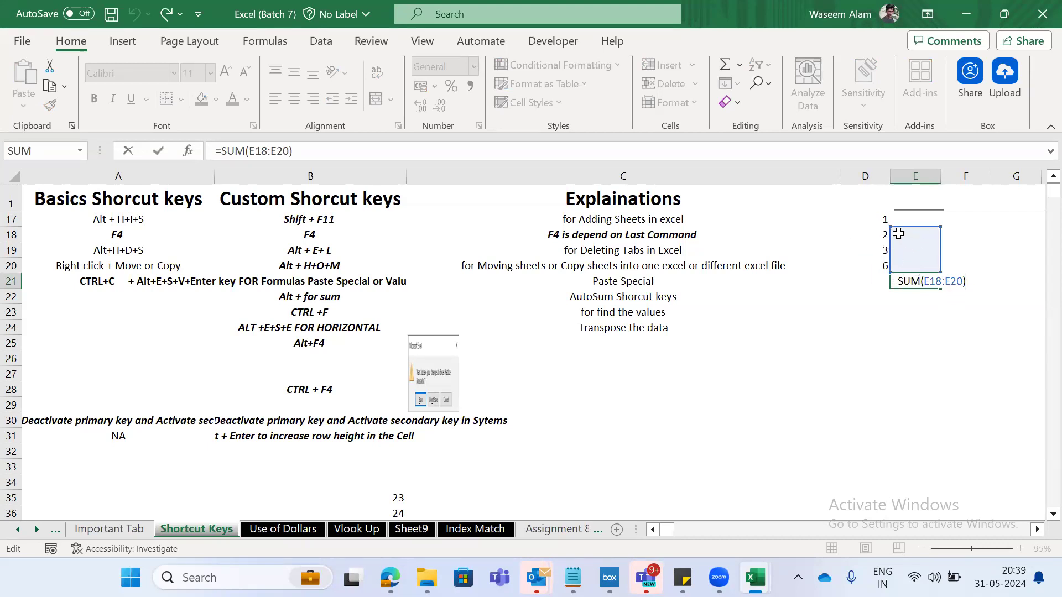
# - Copy the SUM formula from D20 into E20 and clear the pasted formulas from E20:E21
pyautogui.press('Escape')
pyautogui.press('Up')
pyautogui.press('Left')
pyautogui.hotkey('ctrl', 'c')
pyautogui.press('Right')
pyautogui.hotkey('ctrl', 'v')
pyautogui.press('Left')
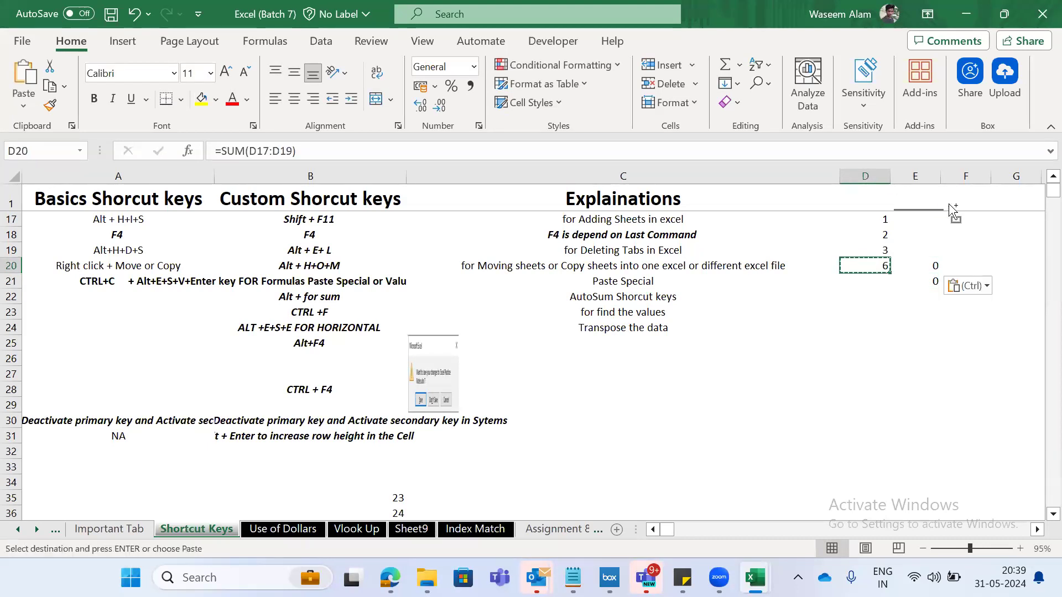
pyautogui.press('Right')
pyautogui.press('Escape')
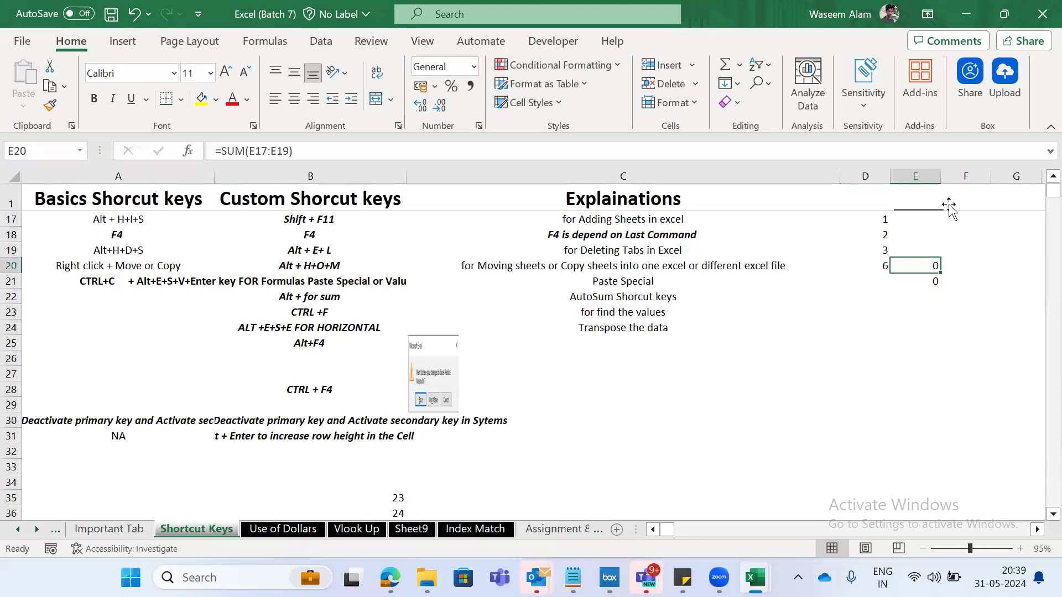
pyautogui.hotkey('shift', 'Down')
pyautogui.press('Delete')
# - Copy D20 and paste only its value into E20 with the Values paste option
pyautogui.press('Left')
pyautogui.hotkey('ctrl', 'c')
pyautogui.press('Right')
pyautogui.press('Left')
pyautogui.press('Right')
pyautogui.press('Left')
pyautogui.press('Escape')
pyautogui.hotkey('ctrl', 'c')
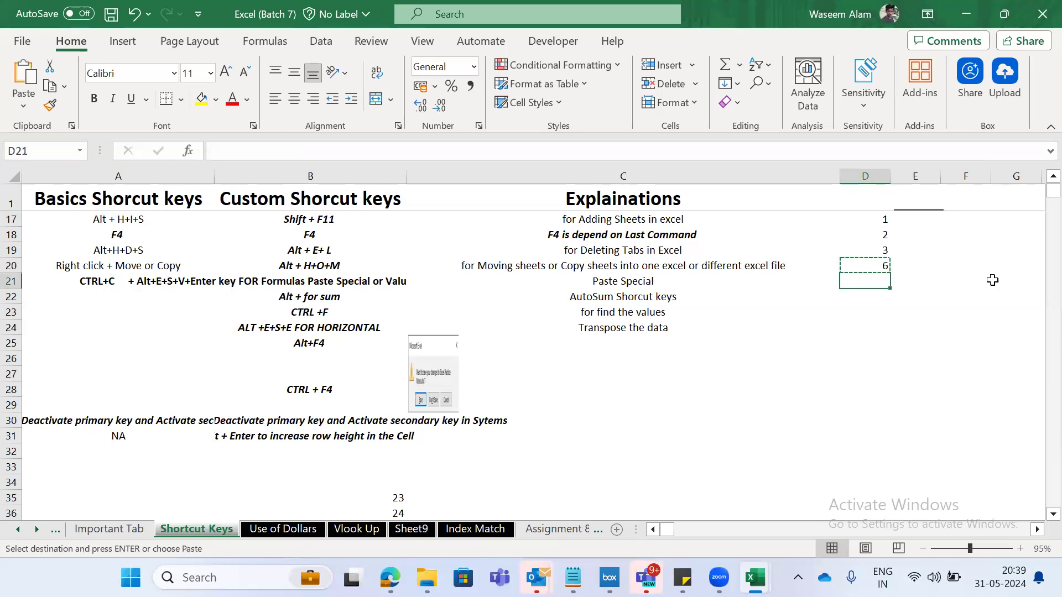
pyautogui.click(934, 270)
pyautogui.rightClick(934, 271)
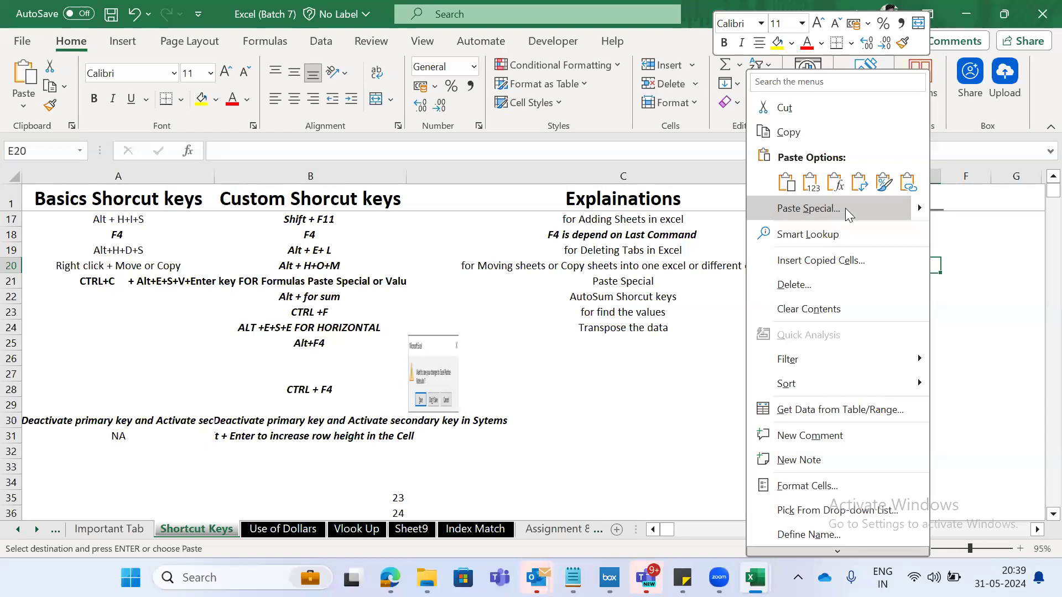
pyautogui.moveTo(916, 208)
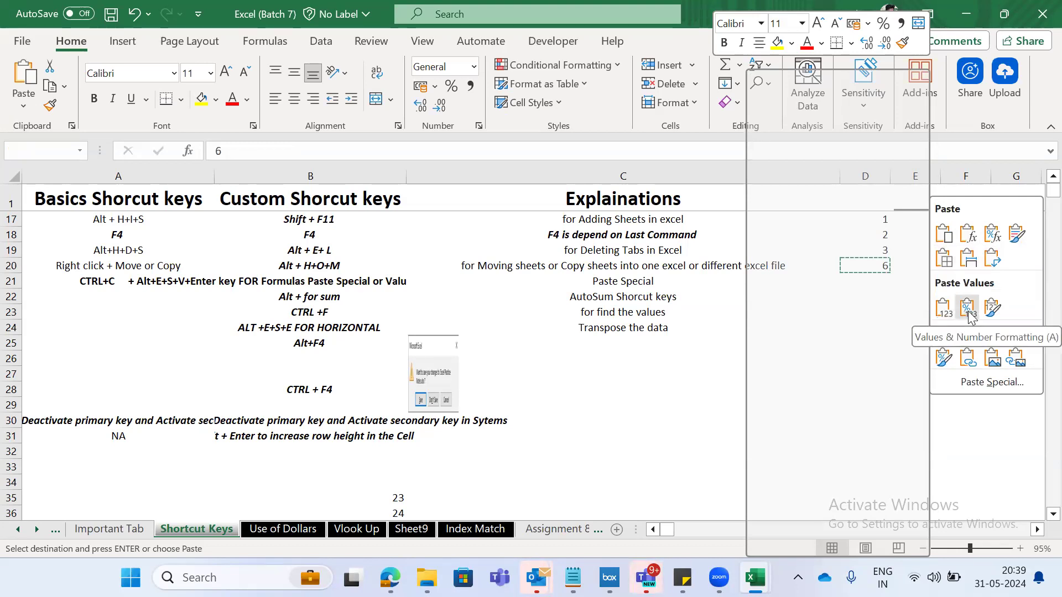
pyautogui.click(939, 314)
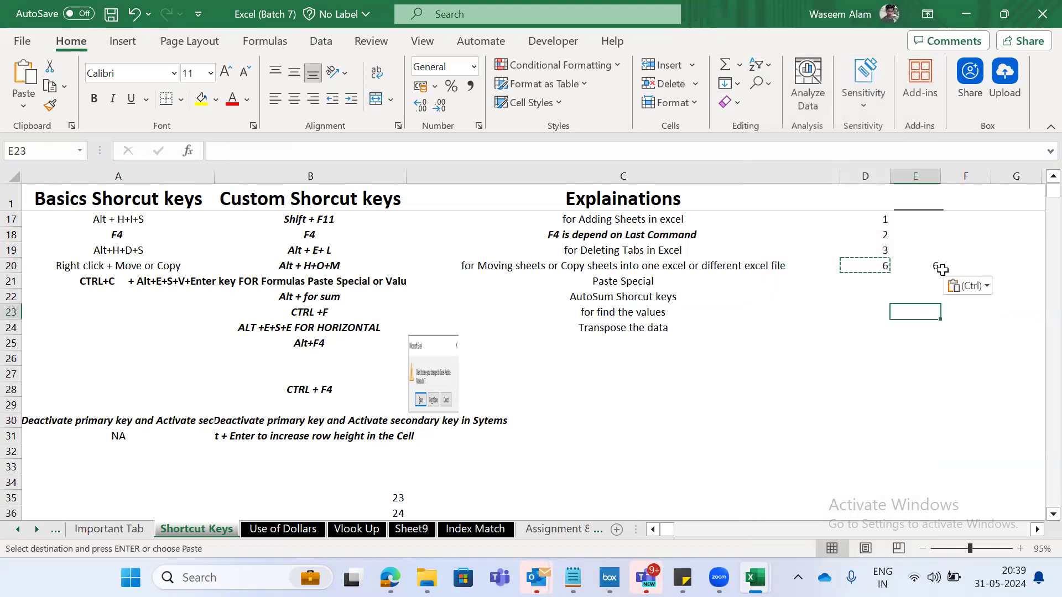
# - Compare E20 with the formula in D20 and clear the pasted value from E20
pyautogui.click(937, 281)
pyautogui.press('Up')
pyautogui.press('Left')
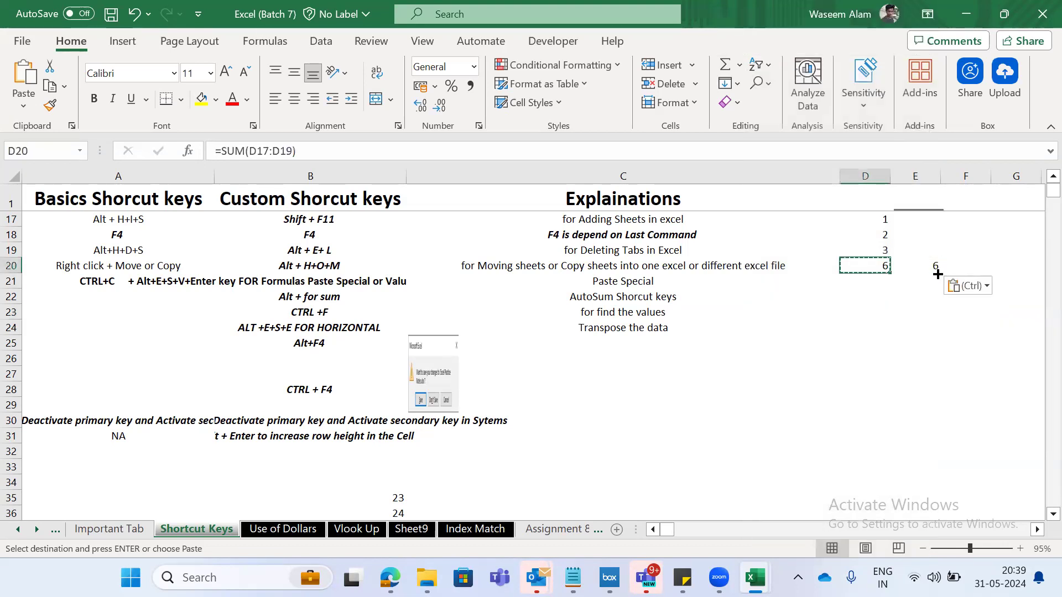
pyautogui.press('Right')
pyautogui.press('Delete')
# - Copy D20 into E22 using Paste Special set to Values, and compare it with the formula in D20
pyautogui.press('Left')
pyautogui.hotkey('ctrl', 'c')
pyautogui.click(937, 275)
pyautogui.press('Down')
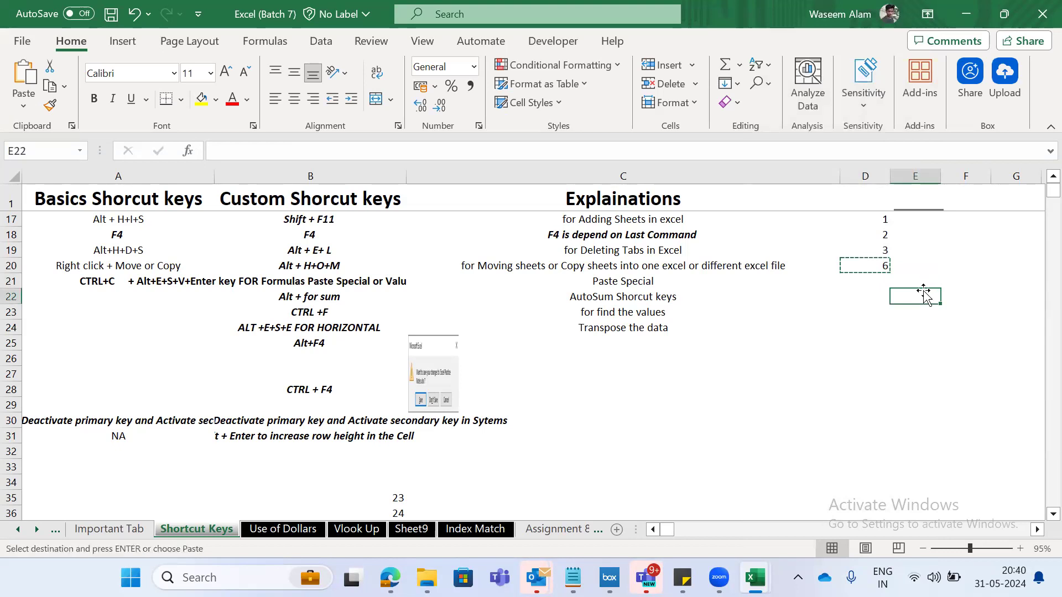
pyautogui.rightClick(927, 292)
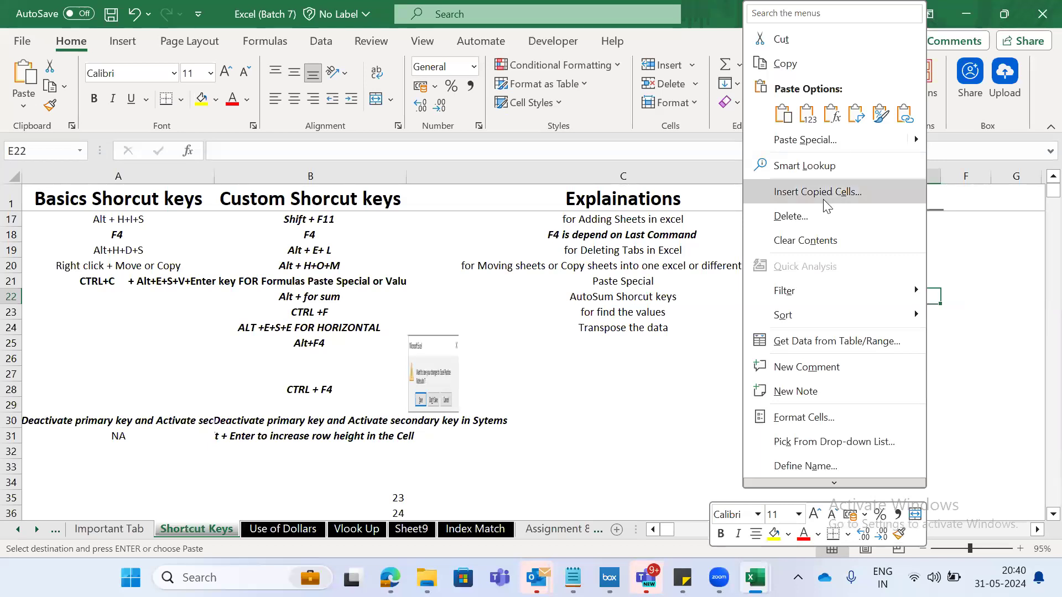
pyautogui.click(806, 140)
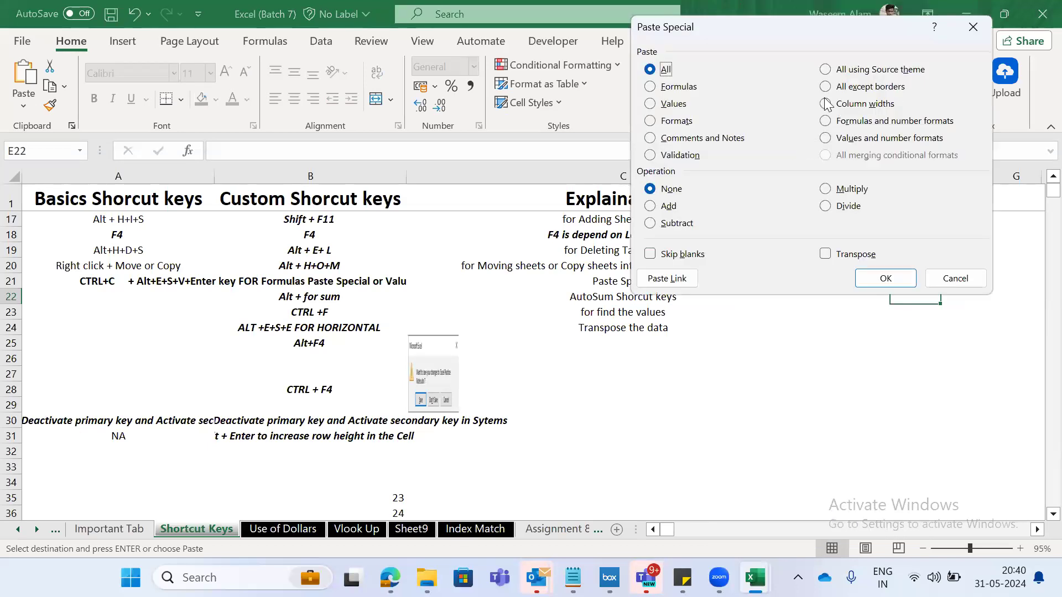
pyautogui.click(652, 105)
pyautogui.click(887, 279)
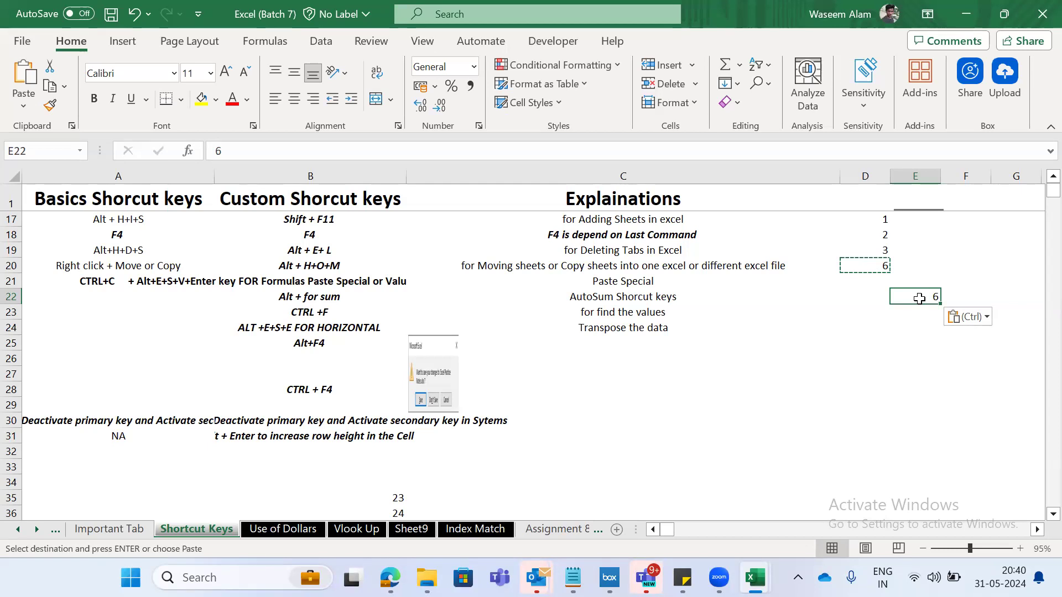
pyautogui.click(856, 261)
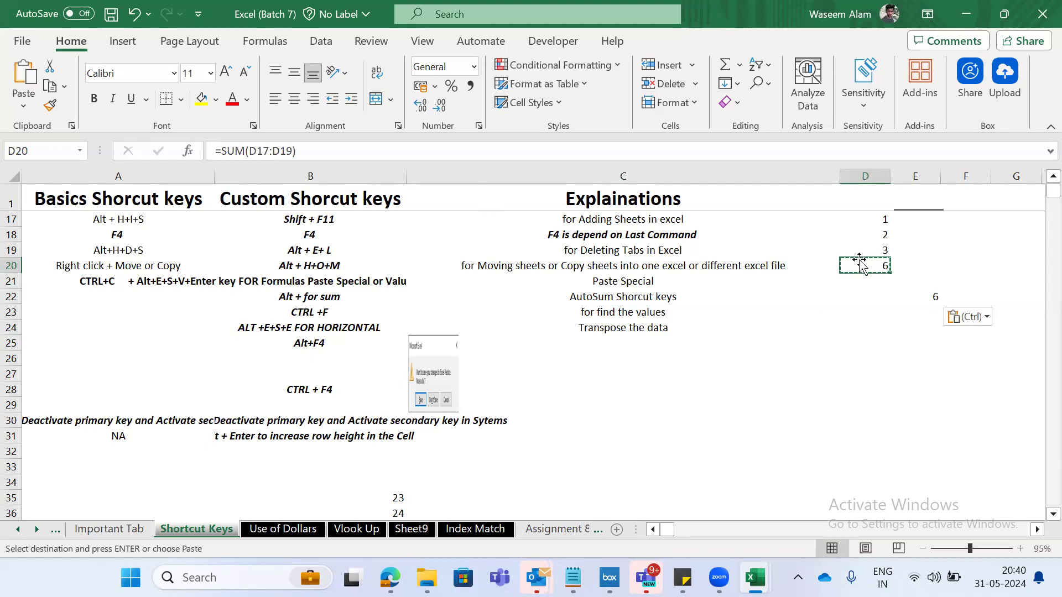
# - Copy the SUM formula in D20 and paste it back over itself as Values with Paste Special
pyautogui.press('Escape')
pyautogui.hotkey('ctrl', 'c')
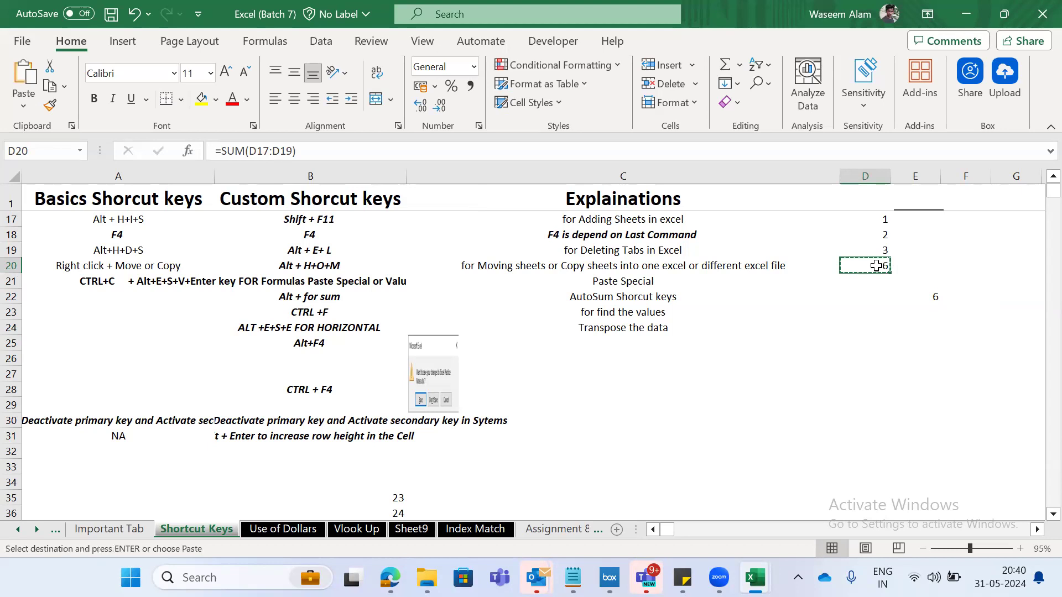
pyautogui.rightClick(881, 264)
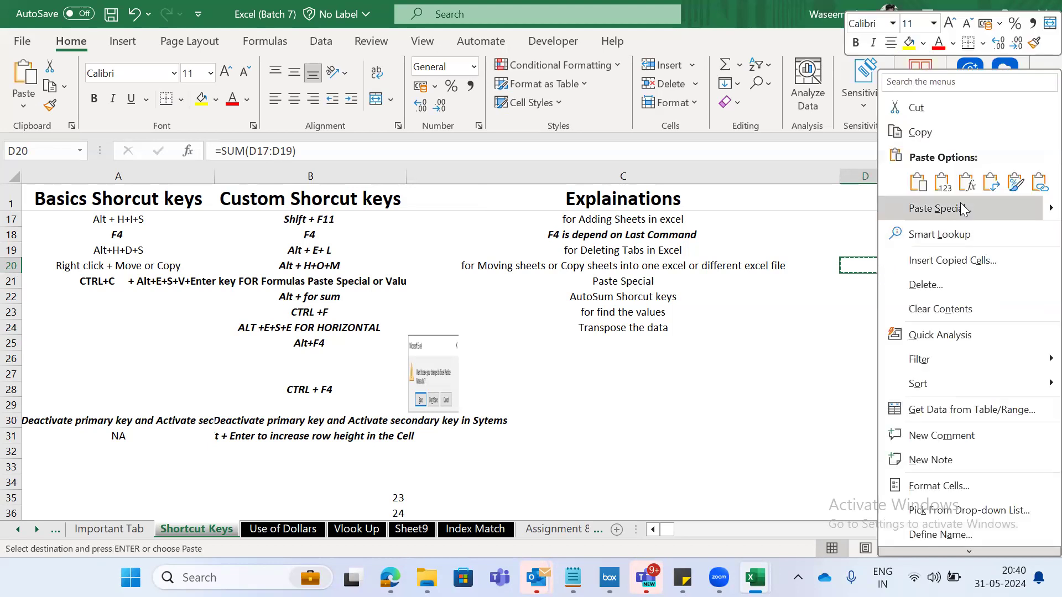
pyautogui.click(963, 209)
pyautogui.click(715, 166)
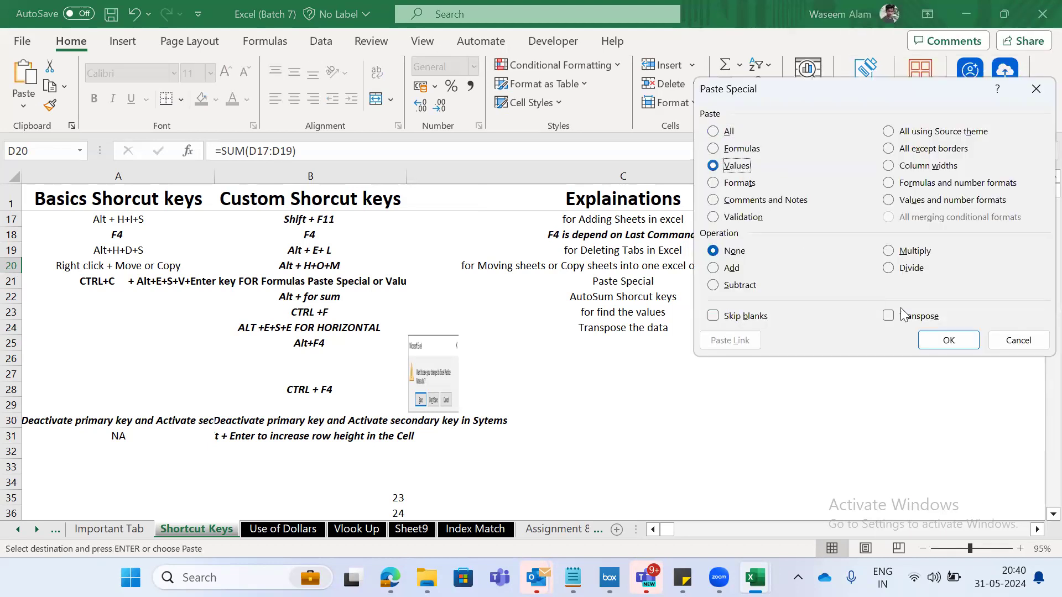
pyautogui.click(947, 340)
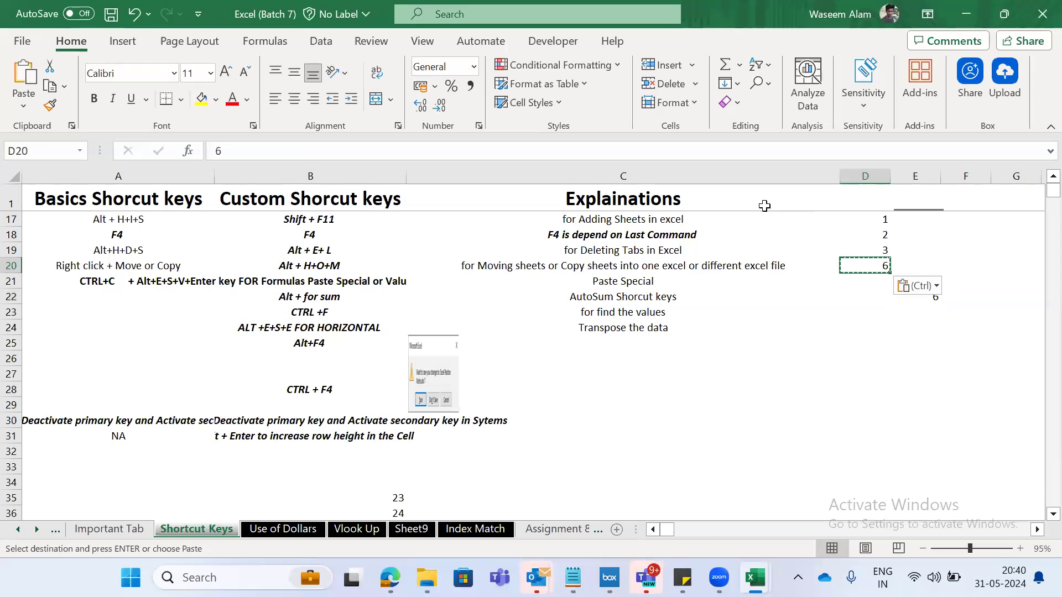
# - Test the pasted value in D20 by entering asd in D18 and replacing it with 1
pyautogui.press('Escape')
pyautogui.press('Up')
pyautogui.press('Up')
pyautogui.write('asd')
pyautogui.hotkey('ctrl', 'Return')
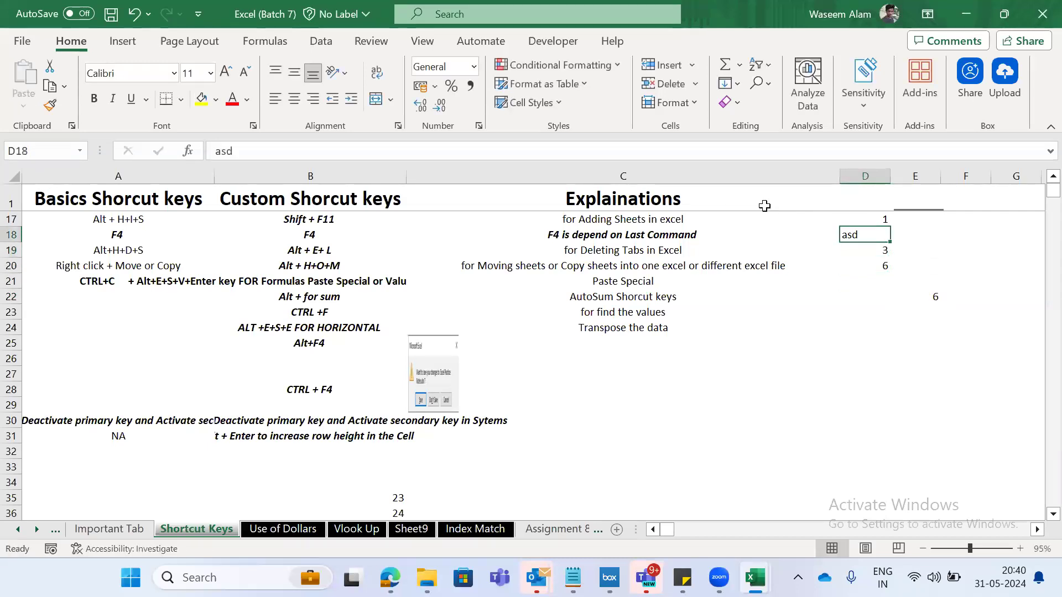
pyautogui.write('1')
pyautogui.press('Return')
pyautogui.press('Down')
pyautogui.press('Up')
pyautogui.press('Down')
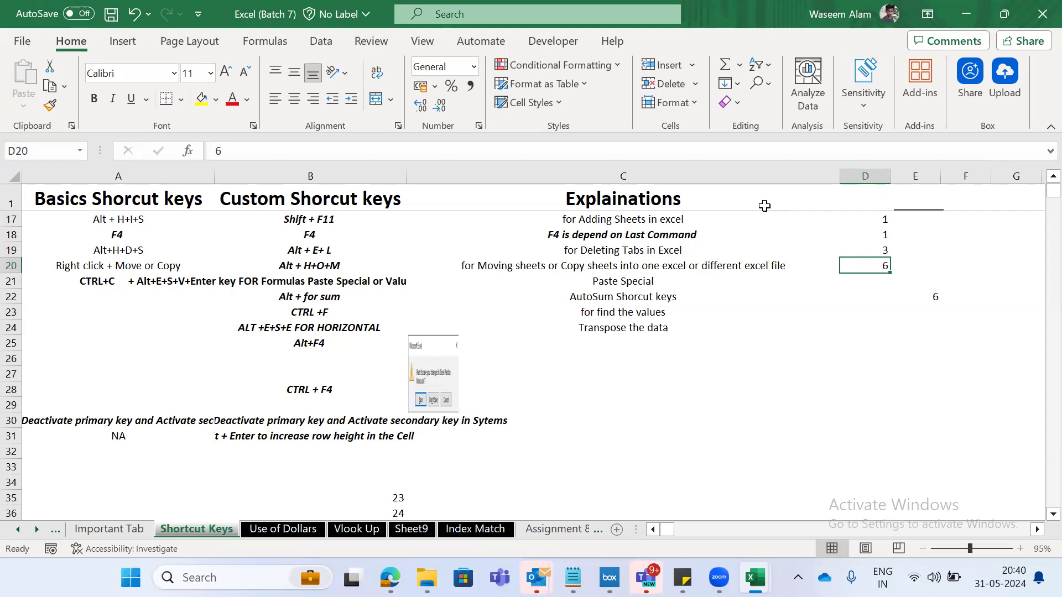
# - Enter a SUM formula in D20 that totals D17:D19
pyautogui.write('=sum')
pyautogui.press('Tab')
pyautogui.press('Up')
pyautogui.hotkey('shift', 'Up')
pyautogui.hotkey('shift', 'Up')
pyautogui.press('Return')
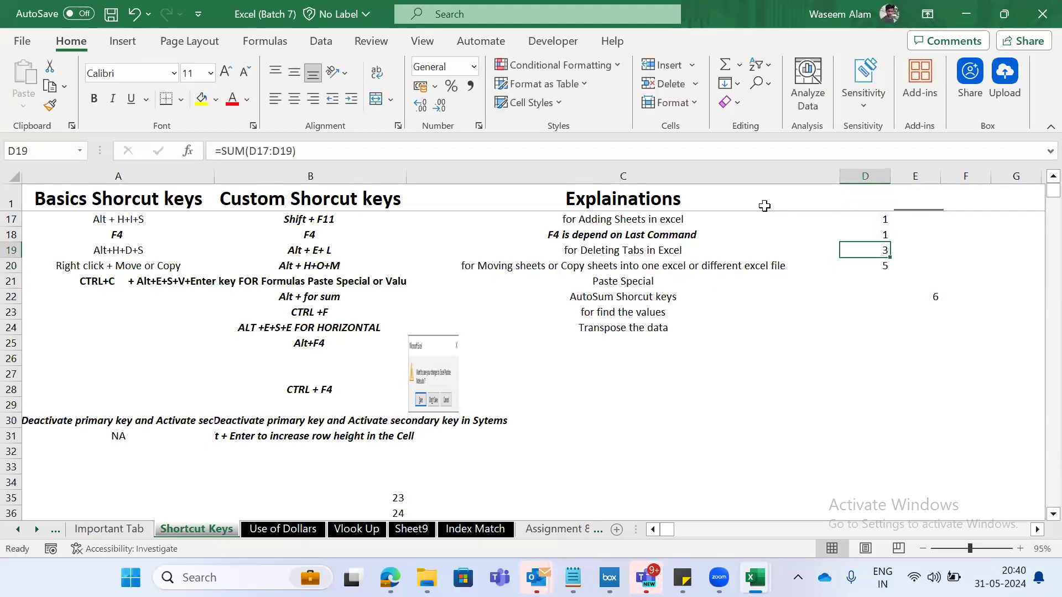
# - Set D18 to 3 and check the SUM formula in D20
pyautogui.press('Up')
pyautogui.press('Up')
pyautogui.press('Up')
pyautogui.write('3')
pyautogui.press('Return')
pyautogui.press('Up')
pyautogui.press('Down')
pyautogui.press('Down')
pyautogui.press('F2')
pyautogui.press('Escape')
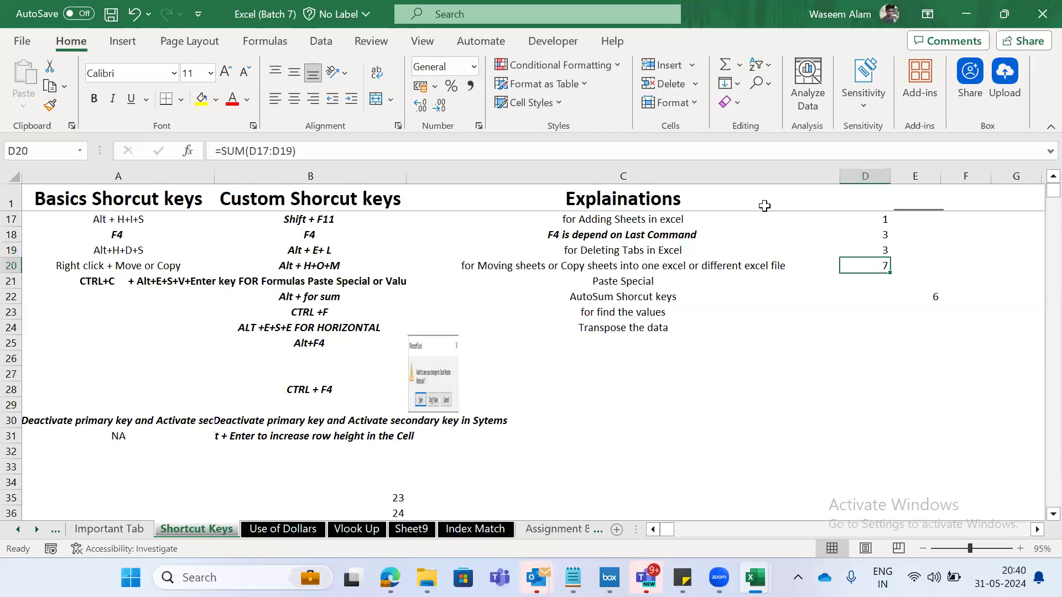
# - Set D17, D18 and D19 each to 2, and check the total in D20
pyautogui.press('Up')
pyautogui.press('Up')
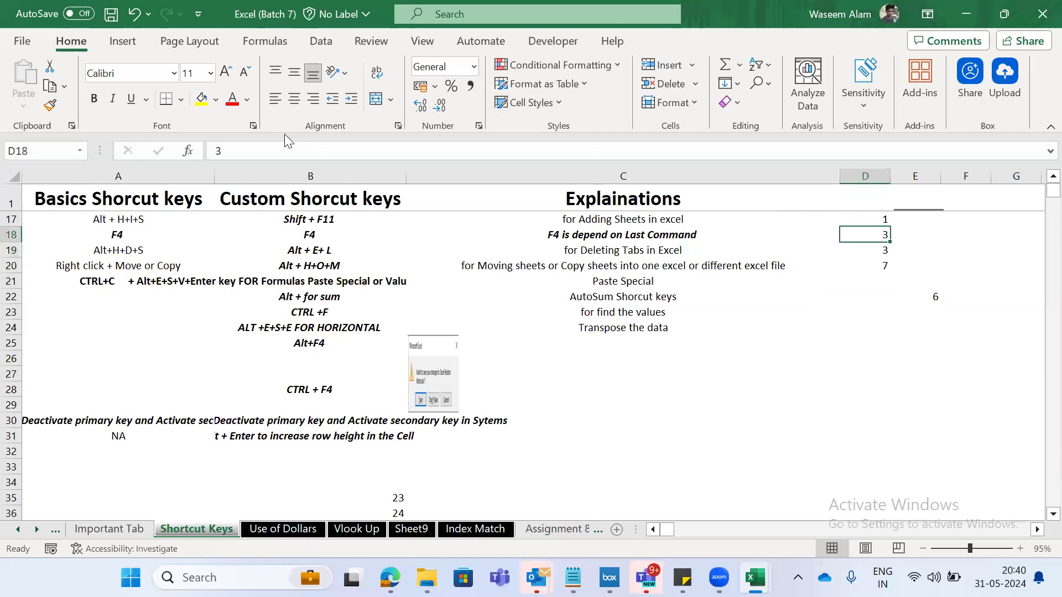
pyautogui.press('Up')
pyautogui.write('2')
pyautogui.press('Return')
pyautogui.press('Down')
pyautogui.write('2')
pyautogui.press('Up')
pyautogui.write('2')
pyautogui.press('Up')
pyautogui.press('Up')
pyautogui.press('Down')
pyautogui.press('Down')
pyautogui.press('Down')
pyautogui.press('Down')
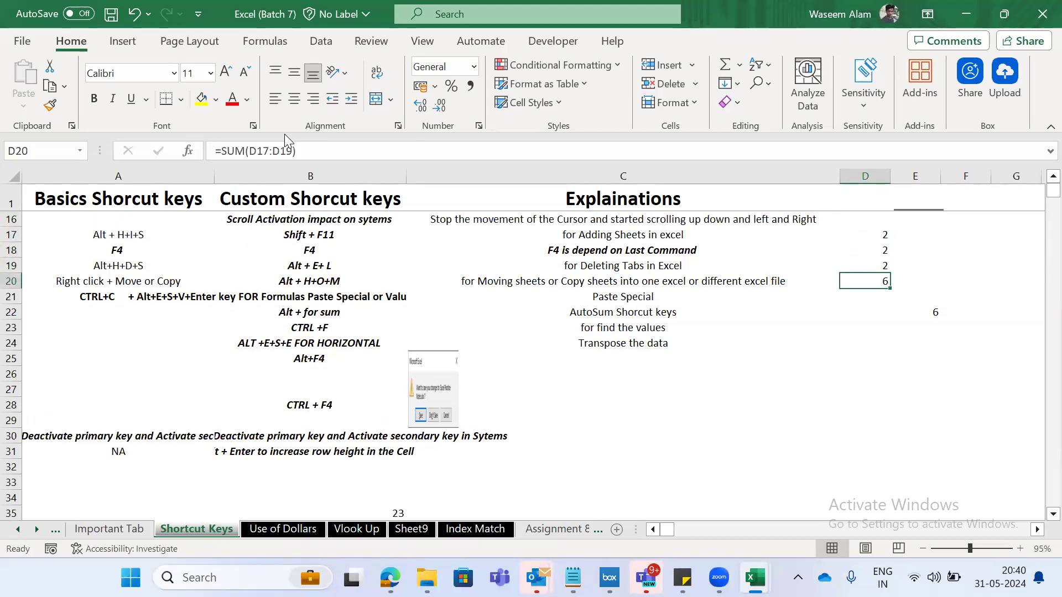
# - Review the Paste Special entry and its shortcut in row 21
pyautogui.press('Left')
pyautogui.press('Left')
pyautogui.press('Right')
pyautogui.press('Down')
pyautogui.press('Left')
pyautogui.press('Left')
pyautogui.press('Right')
pyautogui.press('Left')
pyautogui.press('Right')
pyautogui.press('Right')
pyautogui.press('Right')
pyautogui.press('Left')
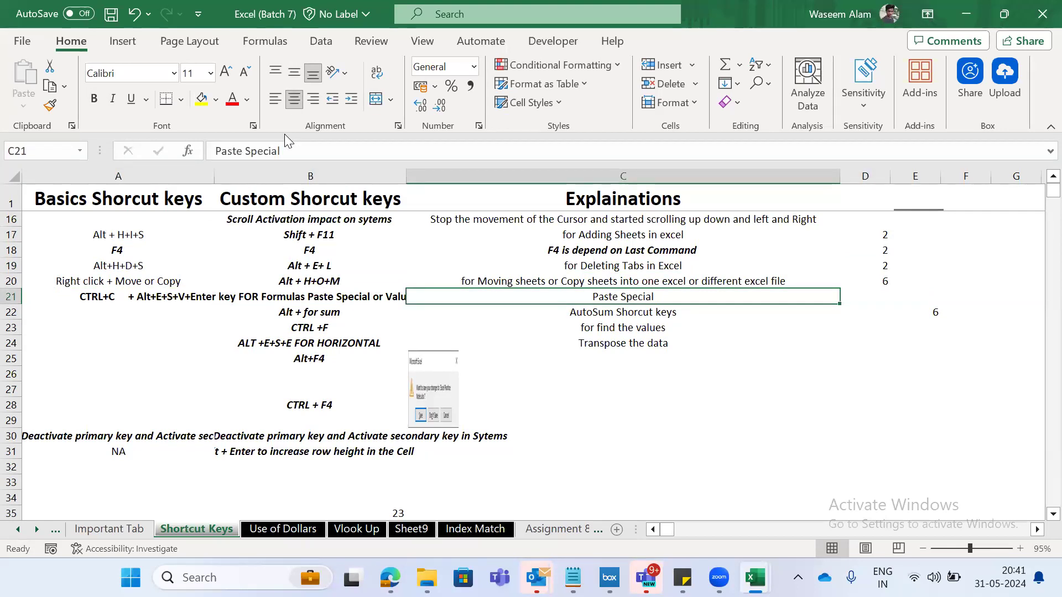
pyautogui.press('Right')
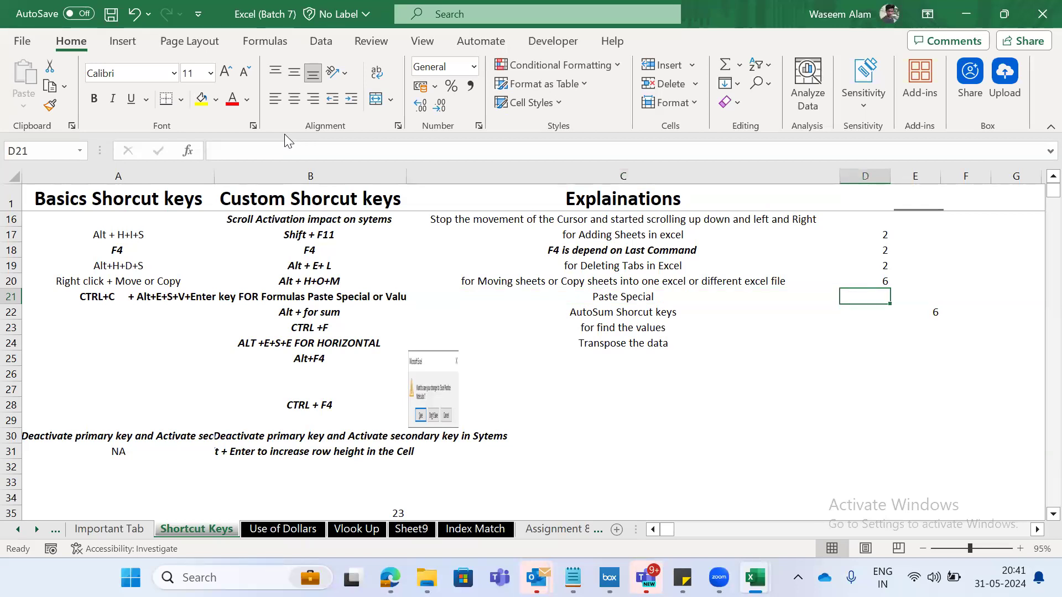
pyautogui.press('Right')
pyautogui.press('Right')
pyautogui.press('Right')
pyautogui.press('Right')
pyautogui.press('Right')
pyautogui.press('Left')
pyautogui.press('Left')
pyautogui.press('Left')
pyautogui.press('Left')
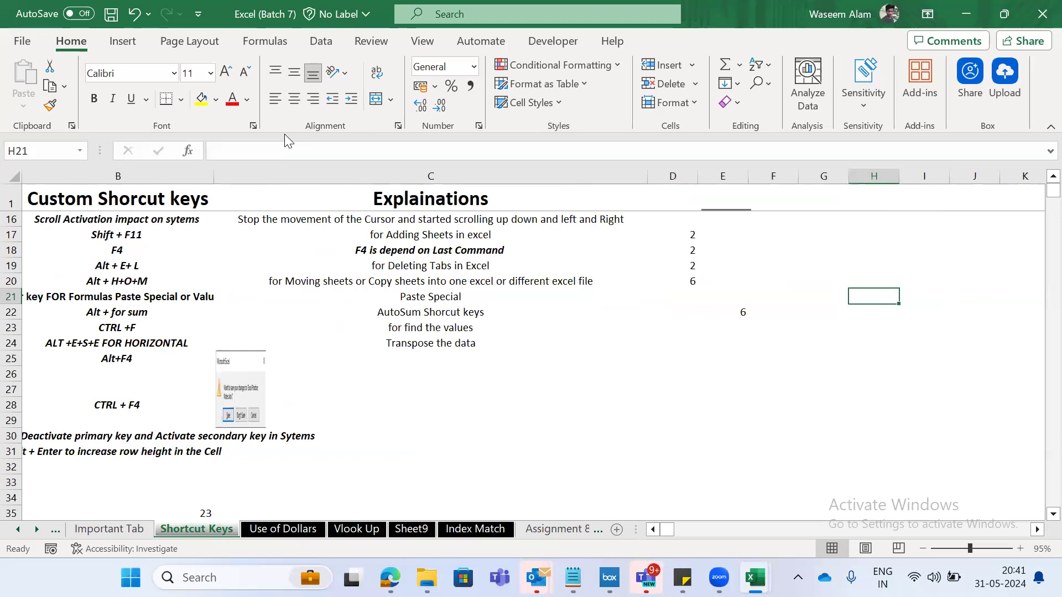
pyautogui.press('Up')
pyautogui.press('Left')
pyautogui.press('Right')
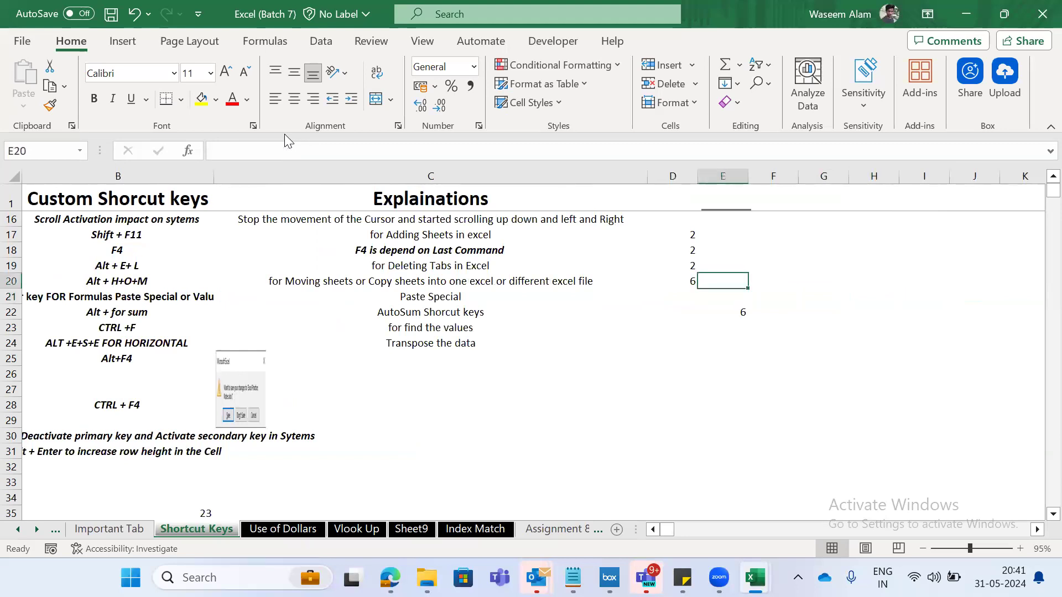
pyautogui.press('Left')
pyautogui.press('Up')
pyautogui.press('Up')
pyautogui.press('Up')
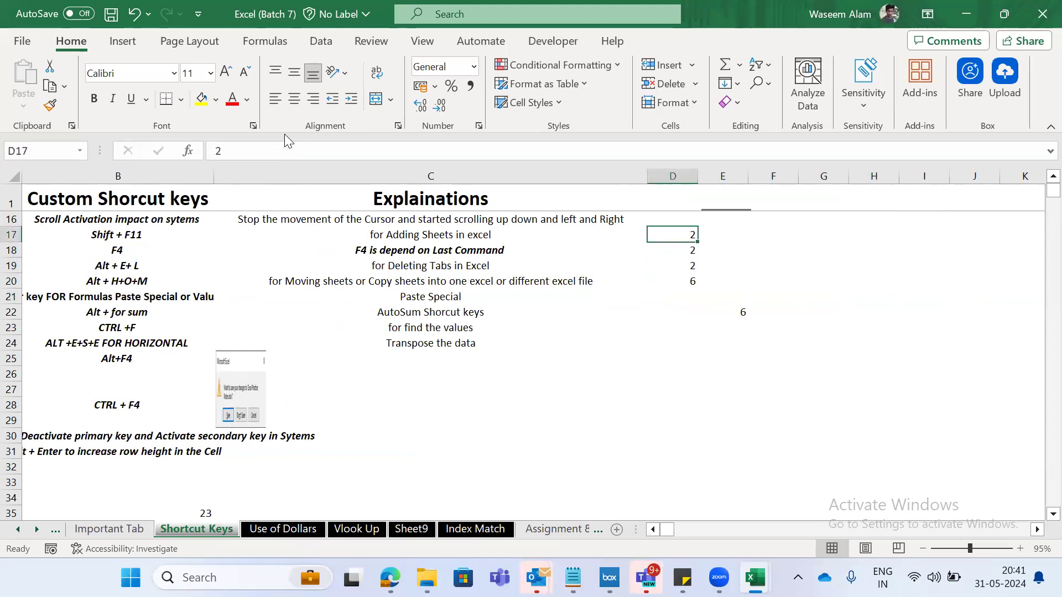
pyautogui.hotkey('shift', 'Down')
pyautogui.hotkey('shift', 'Down')
pyautogui.press('Down')
pyautogui.press('Down')
pyautogui.press('Down')
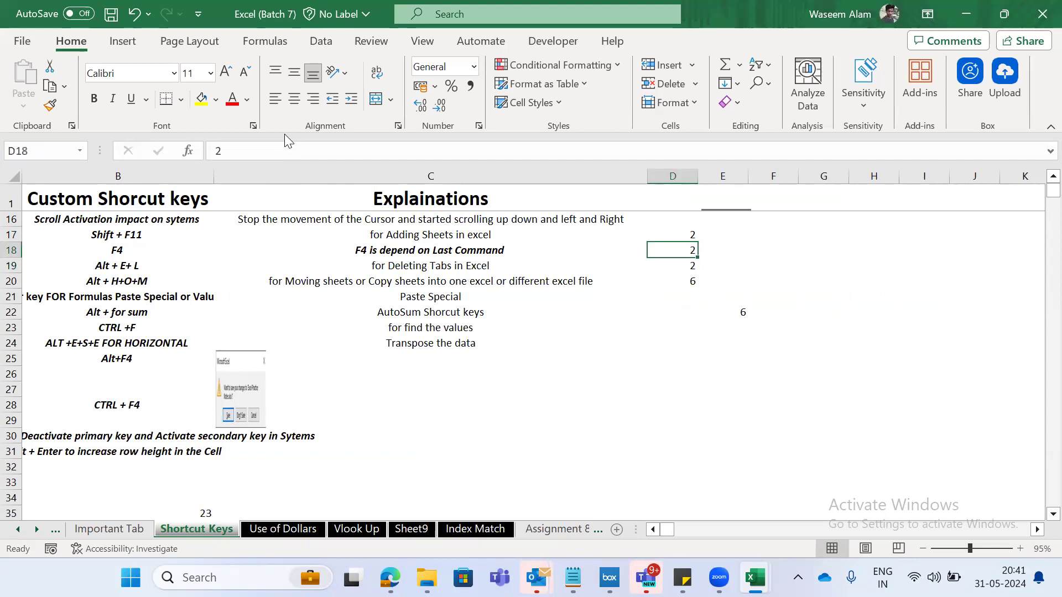
pyautogui.press('Left')
pyautogui.press('Right')
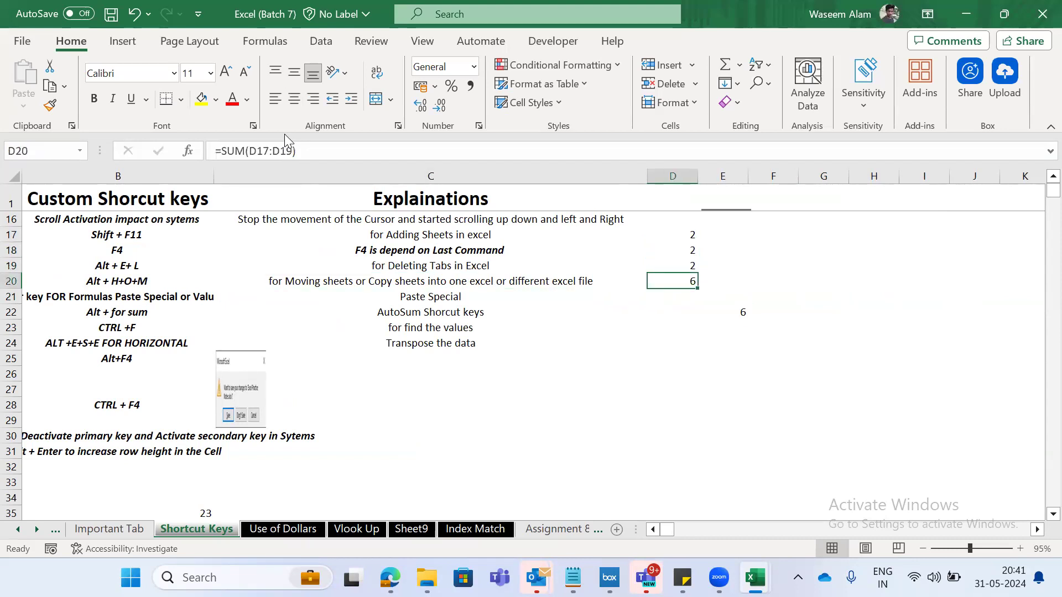
# - Move the numbers and their SUM formula from D17:D20 to F17:F20
pyautogui.hotkey('shift', 'Up')
pyautogui.hotkey('shift', 'Up')
pyautogui.hotkey('shift', 'Up')
pyautogui.hotkey('ctrl', 'c')
pyautogui.press('Right')
pyautogui.press('Right')
pyautogui.press('Up')
pyautogui.press('Up')
pyautogui.press('Up')
pyautogui.hotkey('ctrl', 'v')
# - Enter the label Total in E20 beside the SUM result
pyautogui.press('Left')
pyautogui.press('Down')
pyautogui.press('Down')
pyautogui.press('Down')
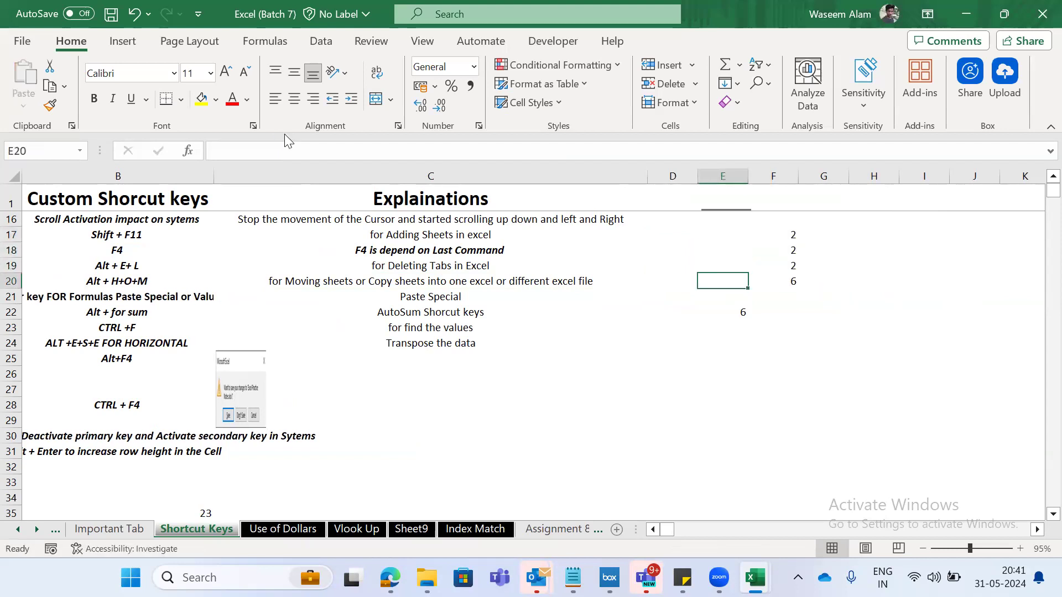
pyautogui.write('Total')
pyautogui.press('Tab')
# - Label the three numbers A, B and C in E17, E18 and E19
pyautogui.press('Up')
pyautogui.press('Up')
pyautogui.press('Up')
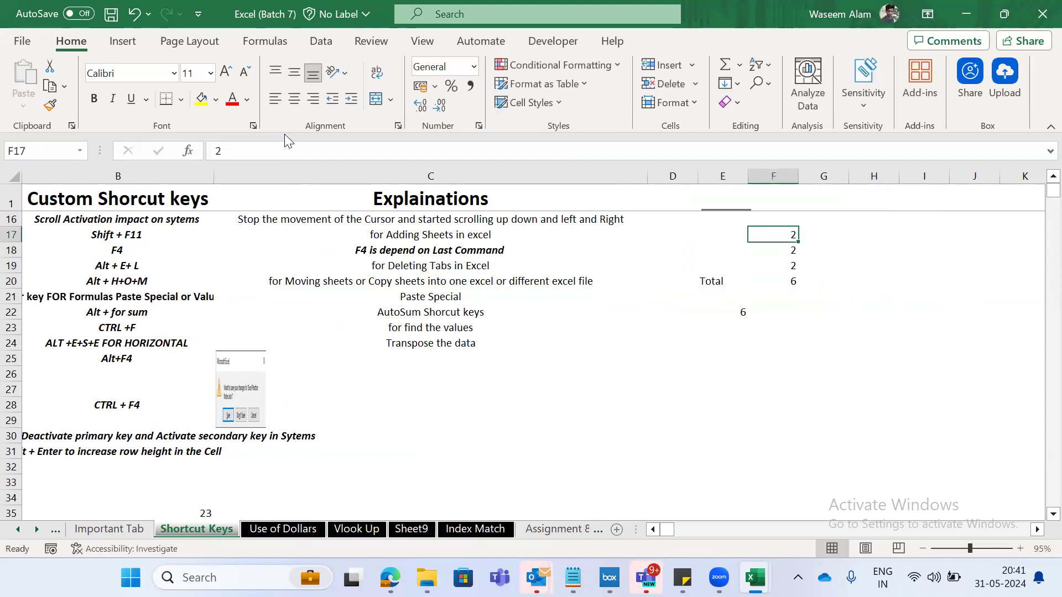
pyautogui.press('Left')
pyautogui.write('A')
pyautogui.press('Return')
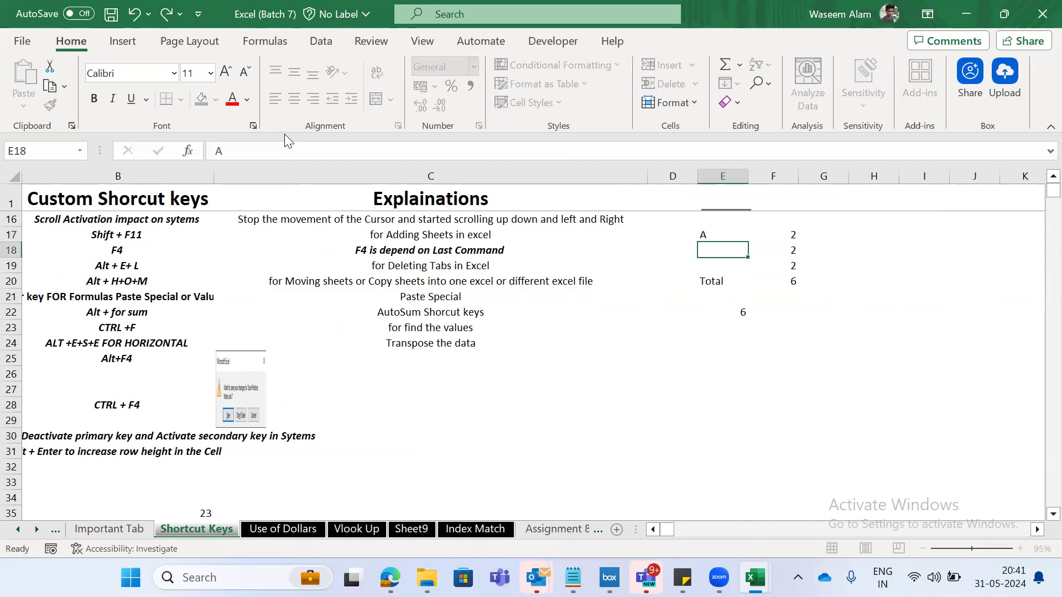
pyautogui.write('B')
pyautogui.press('Return')
pyautogui.write('C')
pyautogui.press('Tab')
# - Remove the center alignment from the label B in E18
pyautogui.press('Up')
pyautogui.press('Left')
pyautogui.press('Up')
pyautogui.press('Down')
pyautogui.hotkey('alt', 'h')
pyautogui.press('a')
pyautogui.press('c')
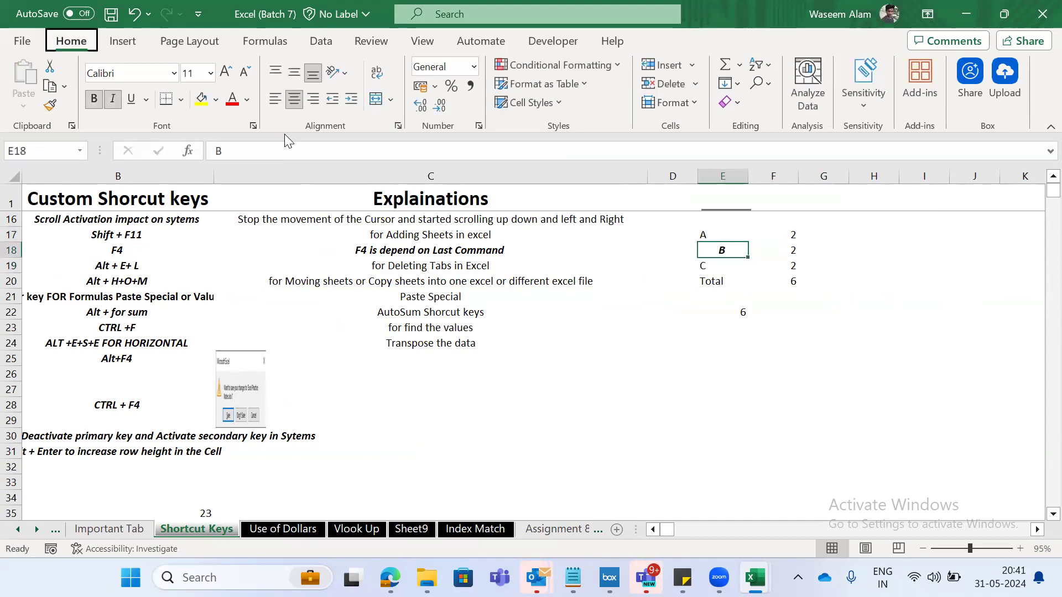
pyautogui.press('Right')
pyautogui.press('Left')
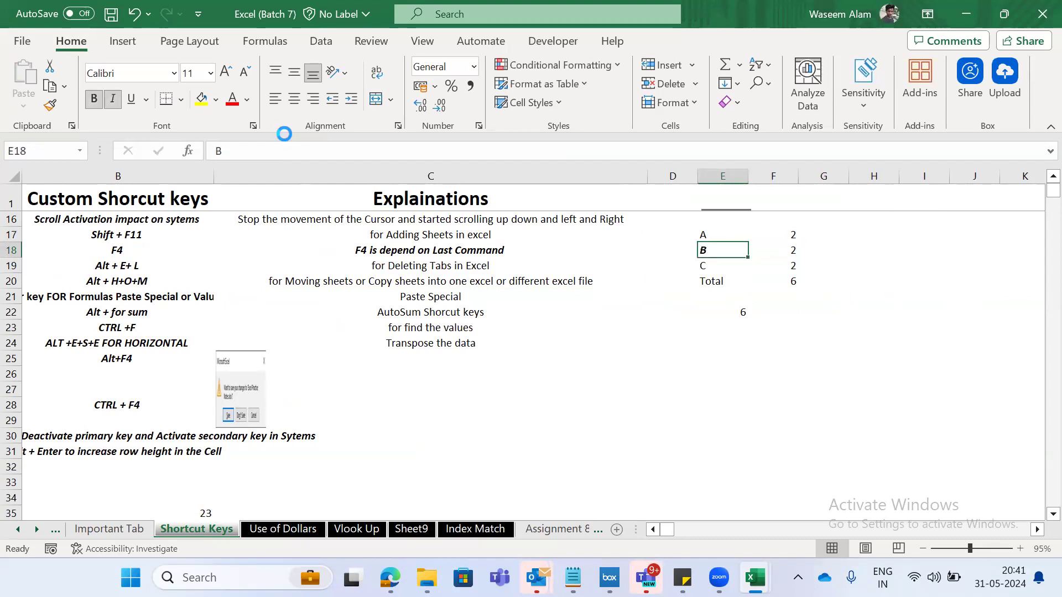
# - Set F17 to 1 and F19 to 5
pyautogui.press('Right')
pyautogui.press('Up')
pyautogui.press('Down')
pyautogui.press('Up')
pyautogui.write('1')
pyautogui.press('Return')
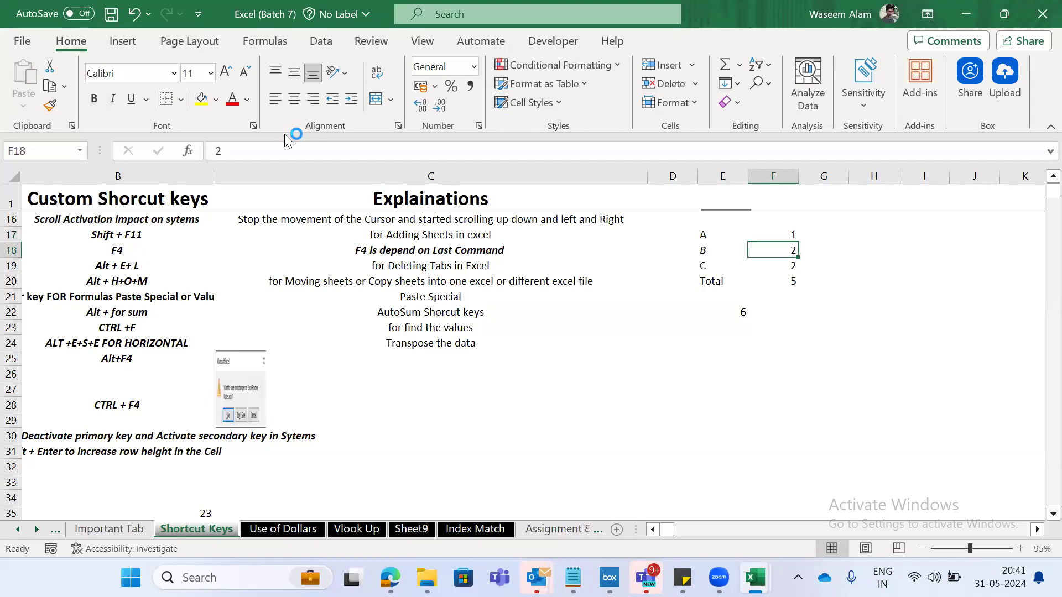
pyautogui.press('Down')
pyautogui.write('5')
pyautogui.press('Return')
# - Compare the numbers in F17:F19 with the SUM formula in F20
pyautogui.press('Up')
pyautogui.press('Up')
pyautogui.press('Down')
pyautogui.press('Down')
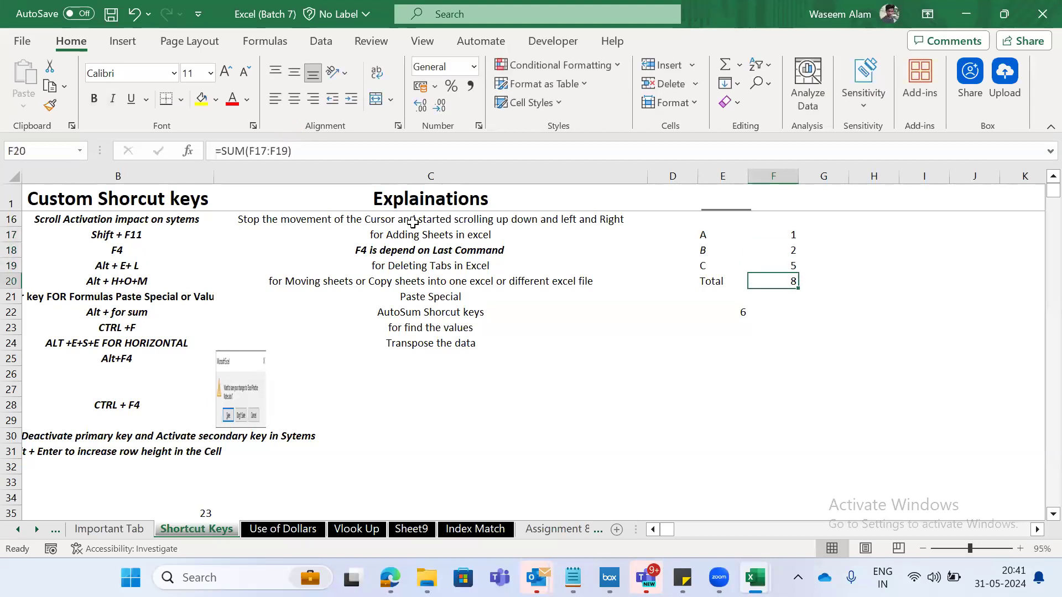
pyautogui.moveTo(794, 266); pyautogui.dragTo(788, 237)
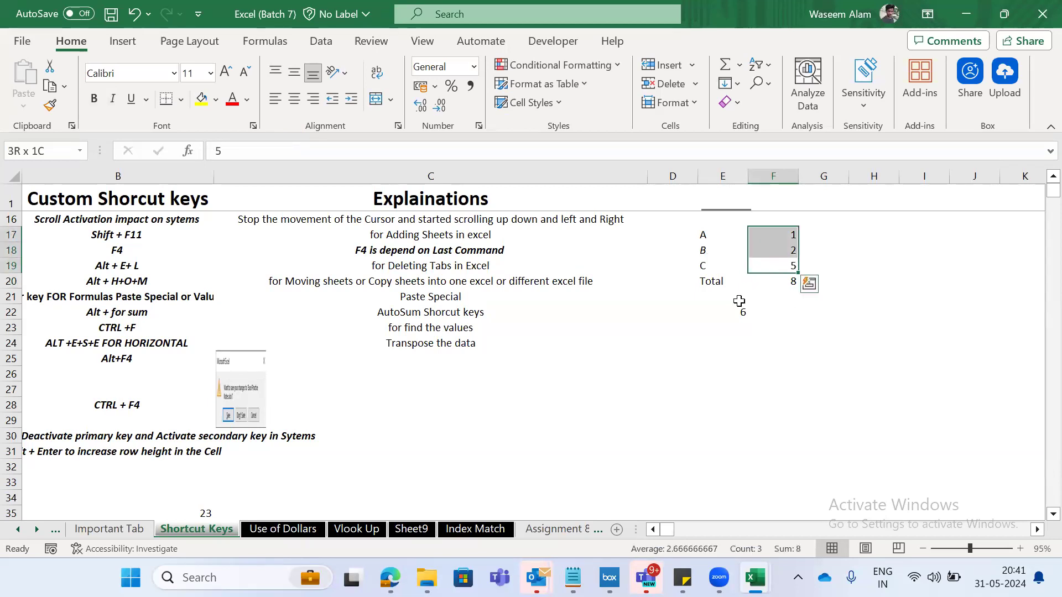
pyautogui.click(788, 283)
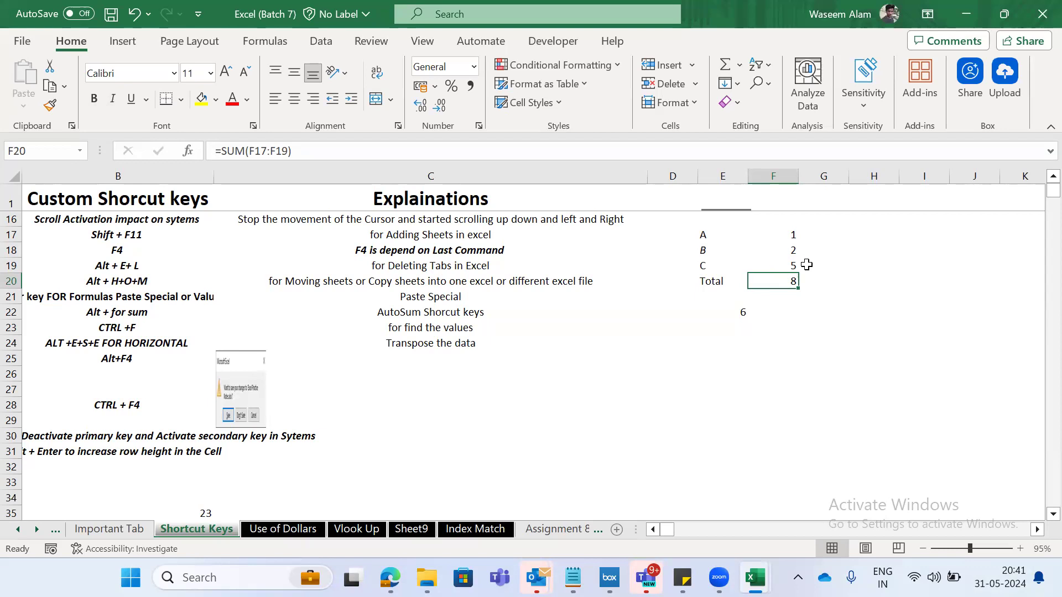
# - Set F17 to 2 to test the total in F20, and undo the change
pyautogui.click(787, 238)
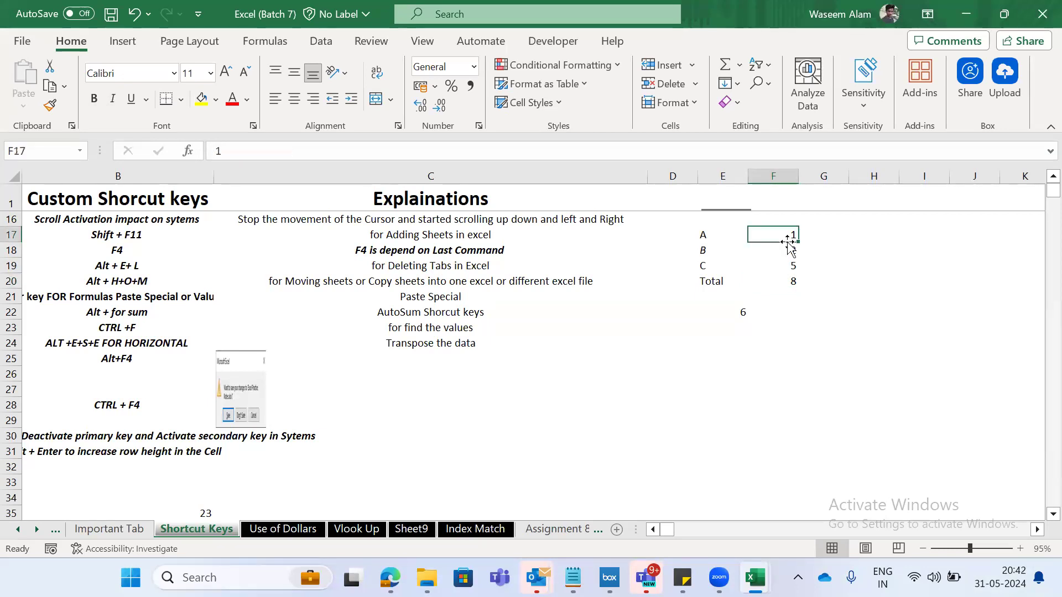
pyautogui.write('2')
pyautogui.press('Return')
pyautogui.press('Return')
pyautogui.press('Up')
pyautogui.press('Down')
pyautogui.press('Down')
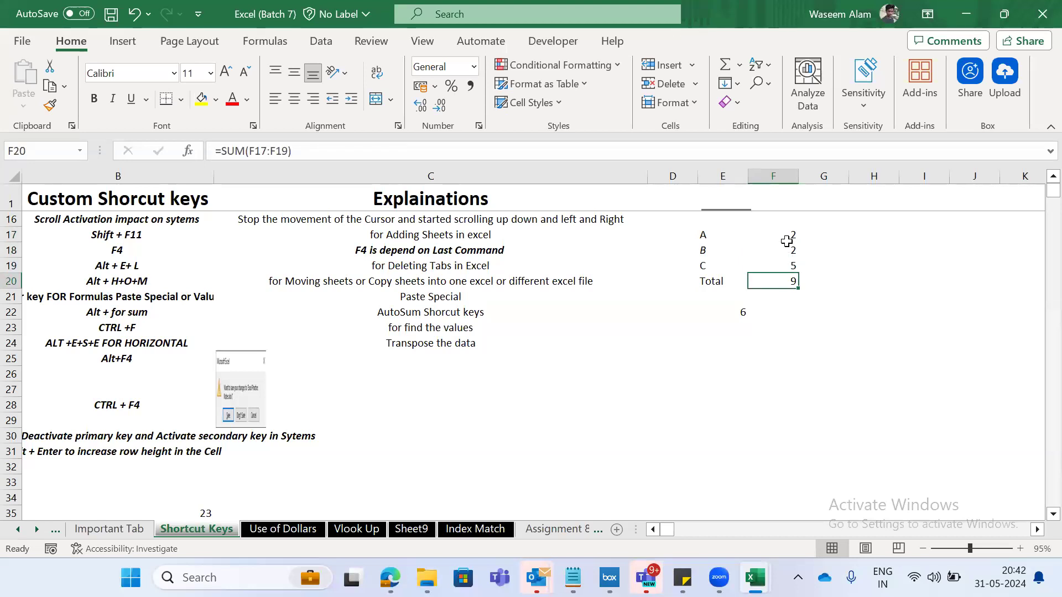
pyautogui.press('Up')
pyautogui.hotkey('ctrl', 'z')
# - Go to A21 and review the Paste Special shortcut for values
pyautogui.press('Down')
pyautogui.press('Down')
pyautogui.press('Down')
pyautogui.press('Left')
pyautogui.press('Left')
pyautogui.press('Left')
pyautogui.press('Left')
pyautogui.press('Left')
pyautogui.press('Down')
pyautogui.press('Down')
pyautogui.press('Down')
pyautogui.press('Down')
pyautogui.press('Down')
pyautogui.press('Down')
pyautogui.press('Down')
pyautogui.press('Down')
pyautogui.press('Down')
pyautogui.press('Down')
pyautogui.press('Down')
pyautogui.press('Down')
pyautogui.press('Down')
pyautogui.press('Down')
pyautogui.press('Down')
pyautogui.press('Up')
pyautogui.press('Up')
pyautogui.press('Up')
pyautogui.press('Up')
pyautogui.press('Up')
pyautogui.press('Up')
pyautogui.press('Up')
pyautogui.press('Up')
pyautogui.press('Up')
pyautogui.press('Up')
pyautogui.press('Up')
pyautogui.press('Up')
pyautogui.press('Up')
pyautogui.press('Up')
pyautogui.press('Up')
pyautogui.press('Down')
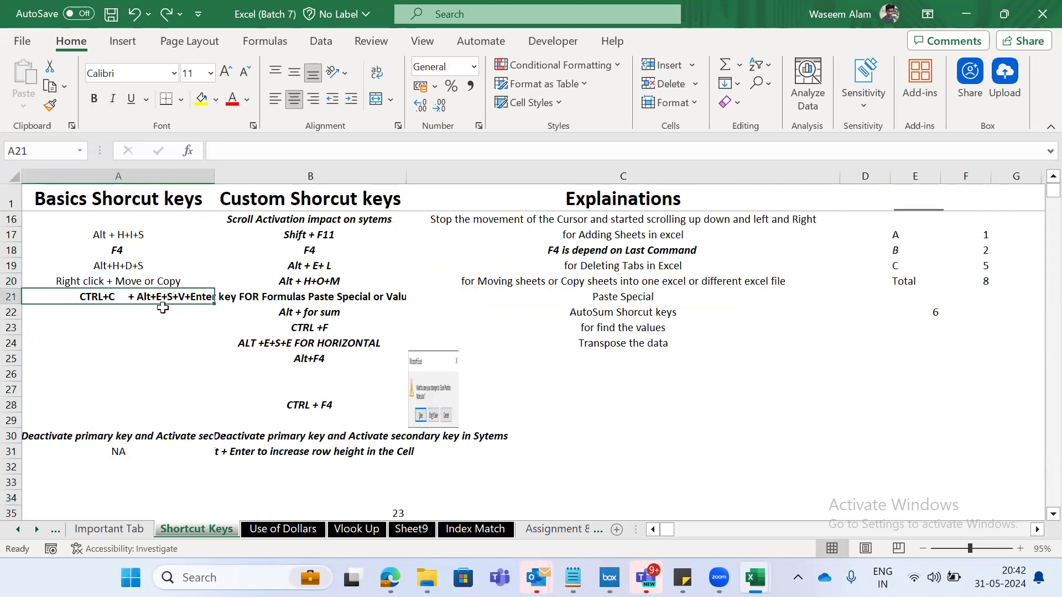
# - Copy the SUM total in F20 and paste it back over itself with the Values option of Paste Special
pyautogui.press('Delete')
pyautogui.hotkey('ctrl', 'z')
pyautogui.press('Right')
pyautogui.press('Right')
pyautogui.press('Right')
pyautogui.press('Right')
pyautogui.press('Up')
pyautogui.press('Right')
pyautogui.press('Right')
pyautogui.press('Right')
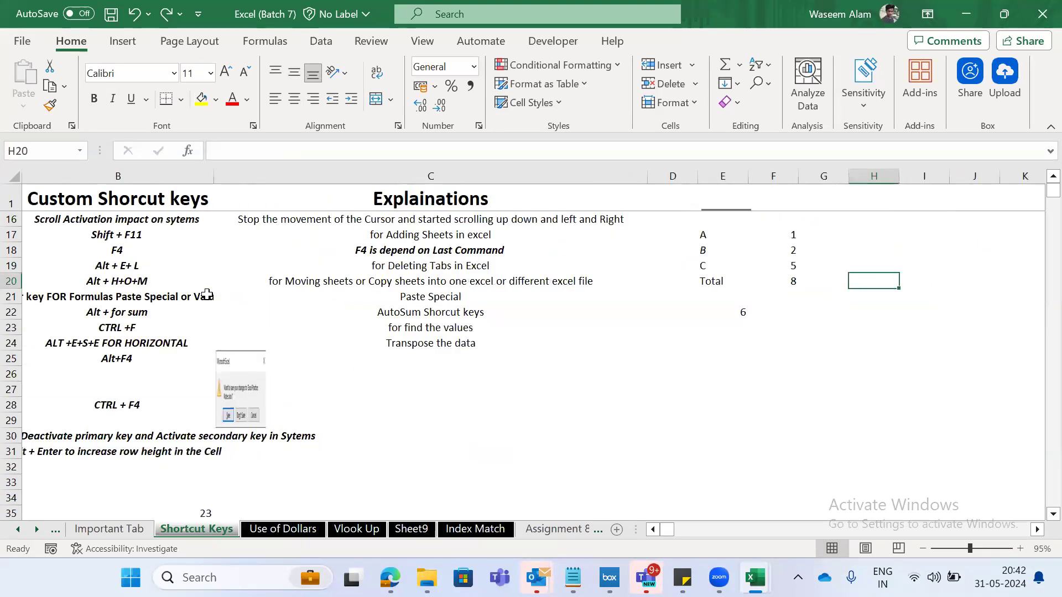
pyautogui.press('Left')
pyautogui.press('Left')
pyautogui.hotkey('ctrl', 'c')
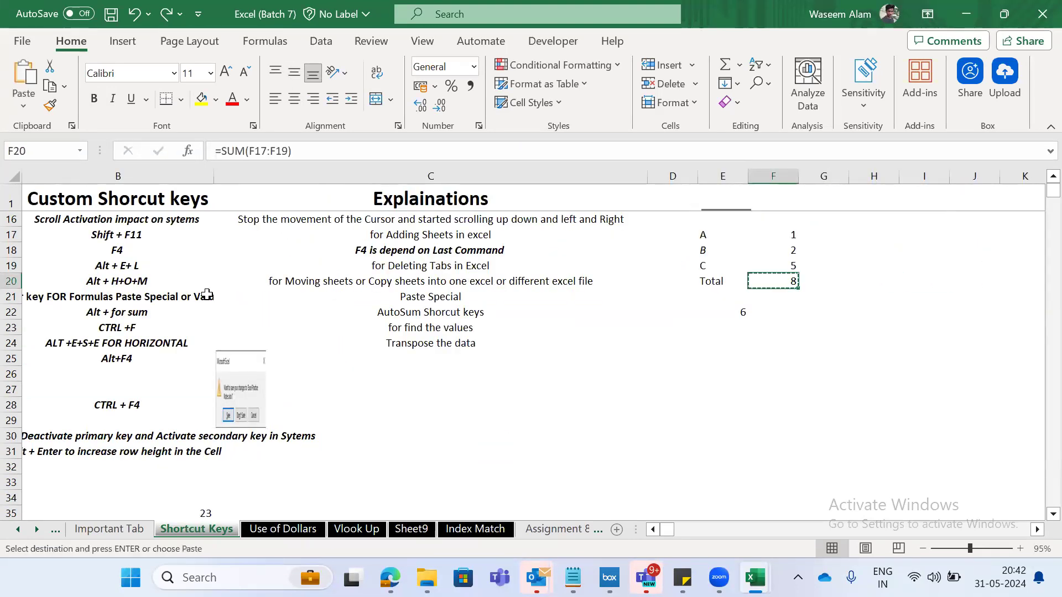
pyautogui.rightClick(772, 281)
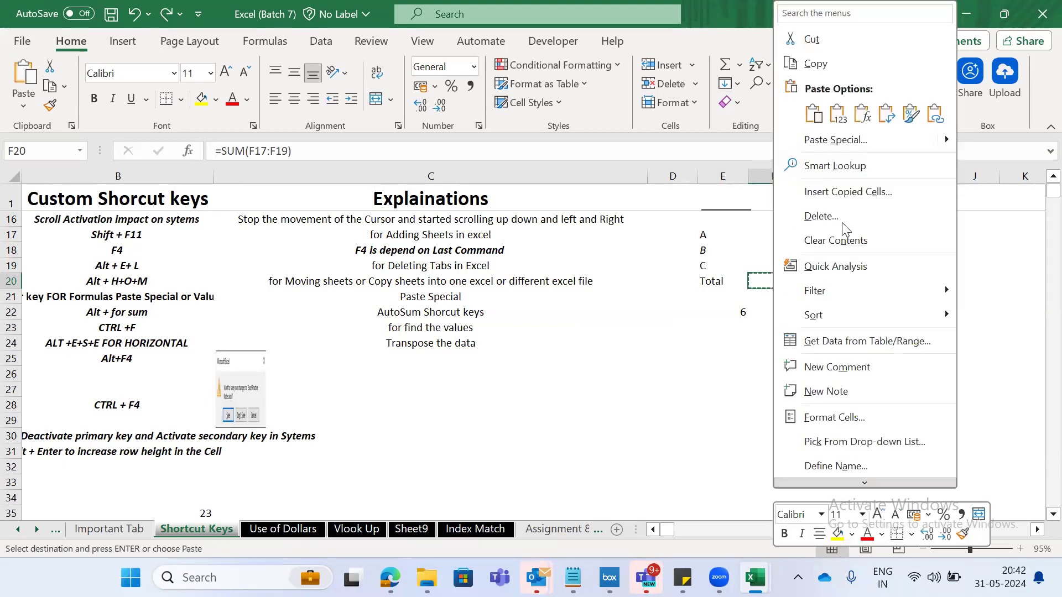
pyautogui.click(827, 140)
pyautogui.click(667, 106)
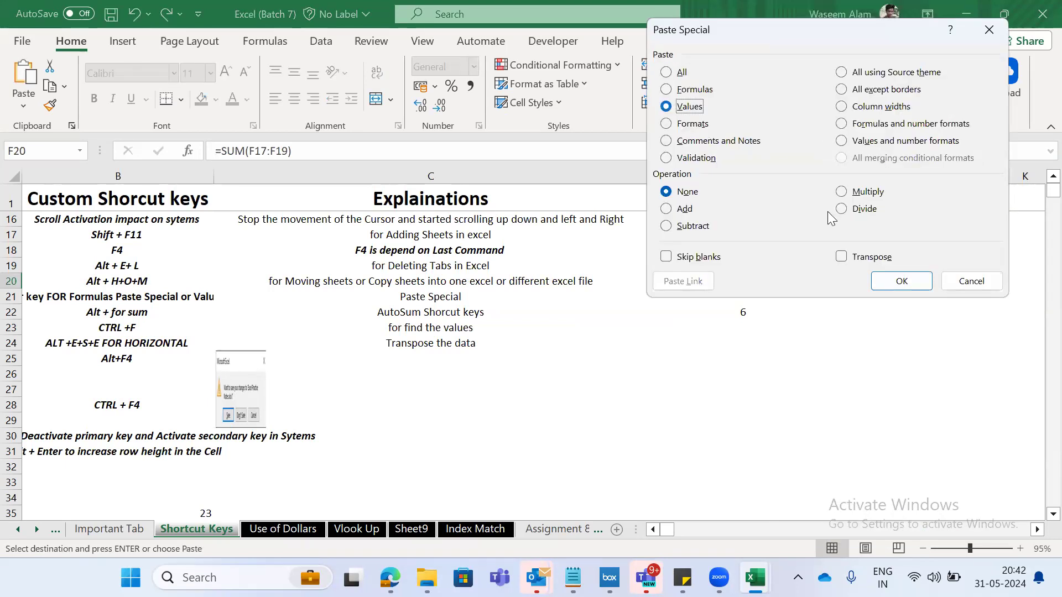
pyautogui.click(899, 280)
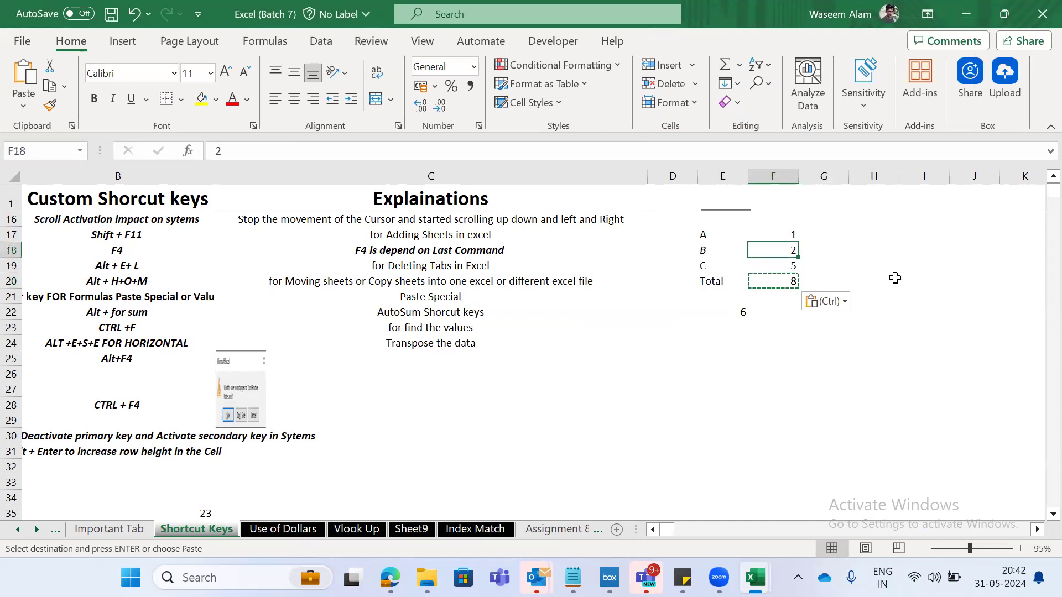
# - Set F18 to 4 and F19 to 2
pyautogui.write('4')
pyautogui.press('Return')
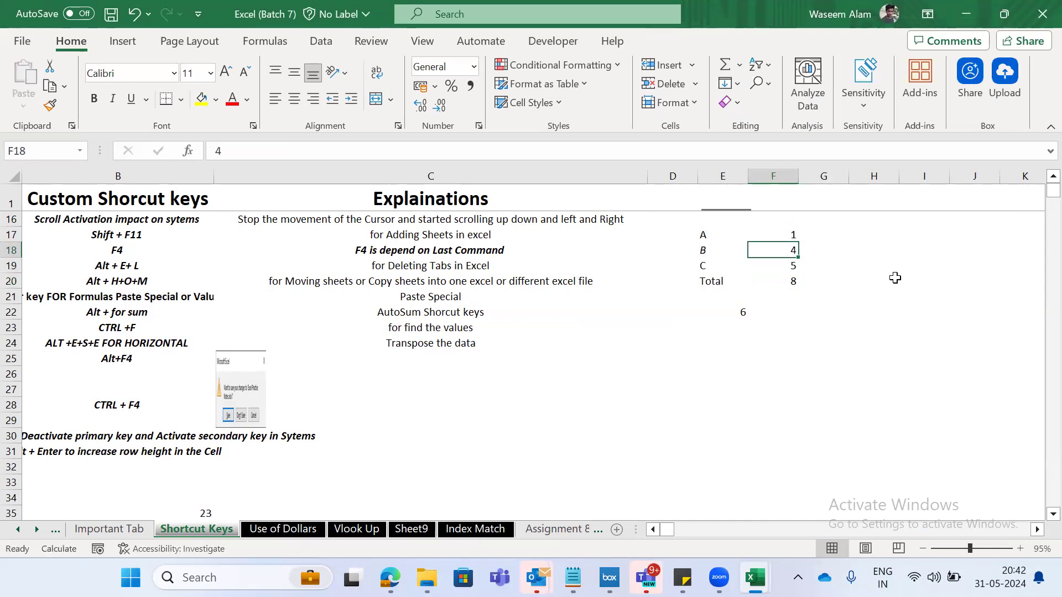
pyautogui.press('Down')
pyautogui.write('2')
pyautogui.press('Up')
pyautogui.press('Up')
# - Set F17 to 12, compare F17:F19 with the pasted total in F20, and undo the F17 entry
pyautogui.write('12')
pyautogui.press('Down')
pyautogui.press('Down')
pyautogui.press('Down')
pyautogui.press('Left')
pyautogui.press('Right')
pyautogui.press('Up')
pyautogui.press('Up')
pyautogui.press('Up')
pyautogui.press('Down')
pyautogui.press('Down')
pyautogui.press('Down')
pyautogui.press('Down')
pyautogui.press('Up')
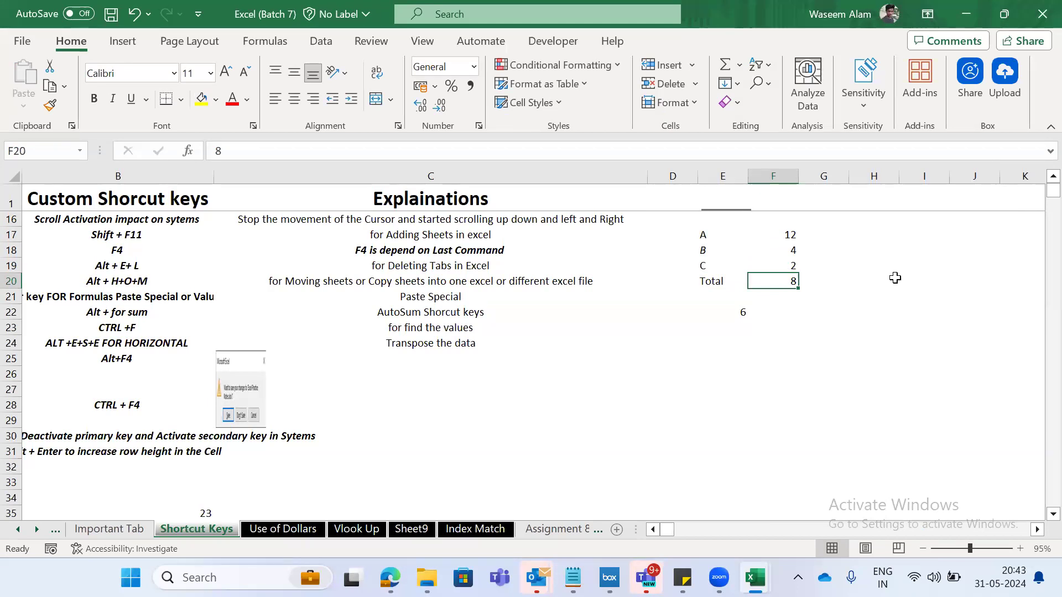
pyautogui.hotkey('ctrl', 'z')
# - Enter the formula =SUM(F17:F19) in F20 in place of the pasted value
pyautogui.press('Down')
pyautogui.press('Down')
pyautogui.press('Down')
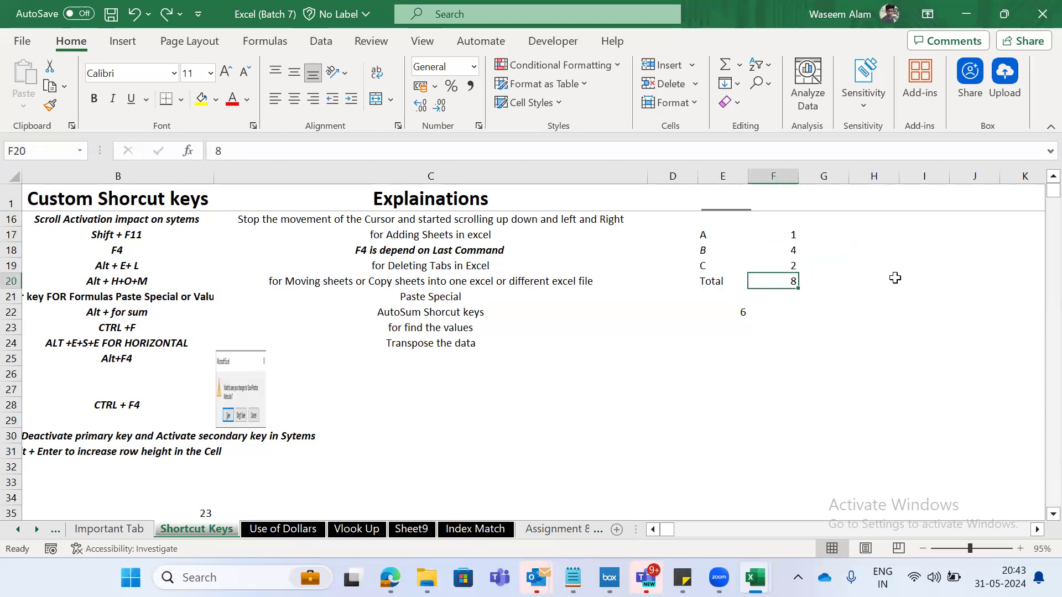
pyautogui.write('=sum')
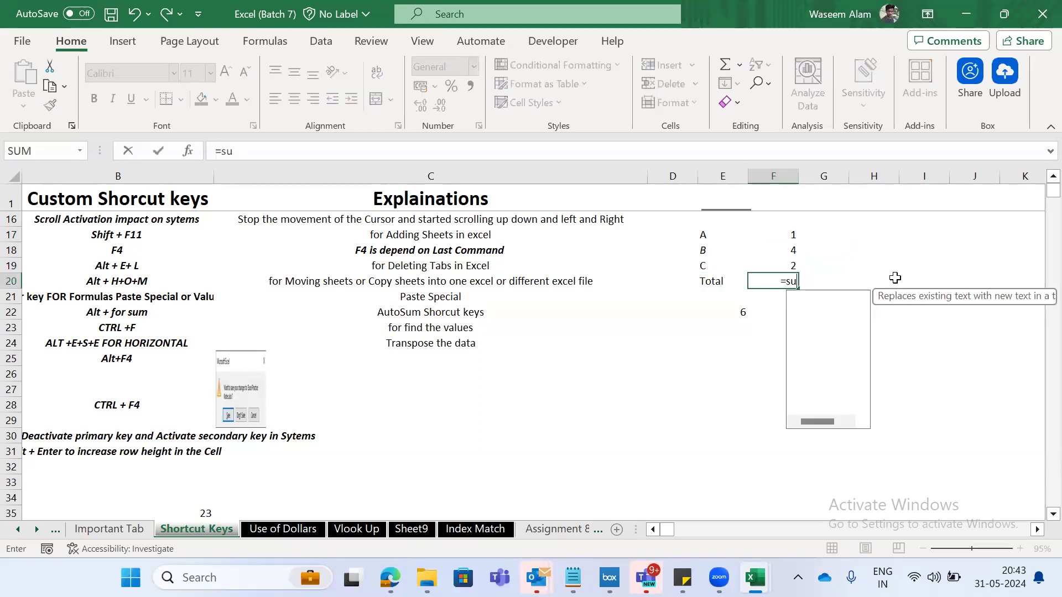
pyautogui.press('Tab')
pyautogui.press('Up')
pyautogui.hotkey('shift', 'Up')
pyautogui.hotkey('shift', 'Up')
pyautogui.hotkey('ctrl', 'Return')
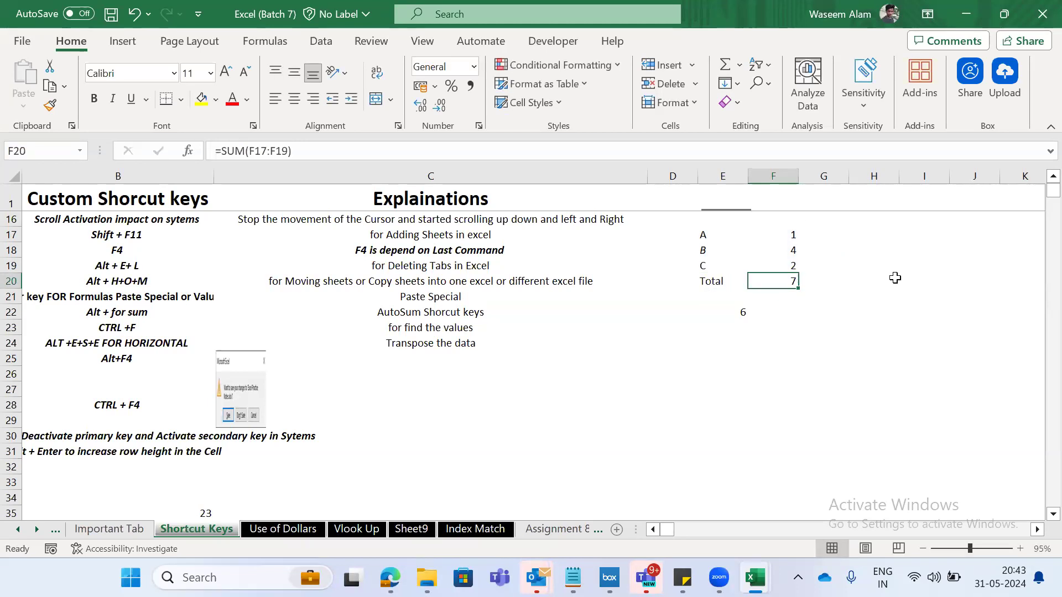
pyautogui.hotkey('ctrl', 'c')
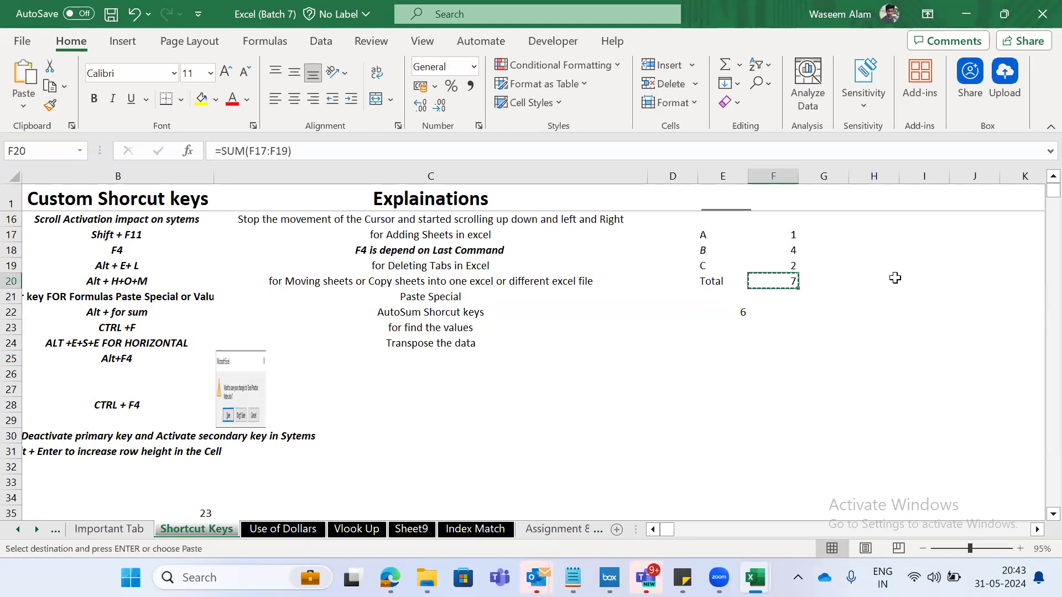
pyautogui.press('Right')
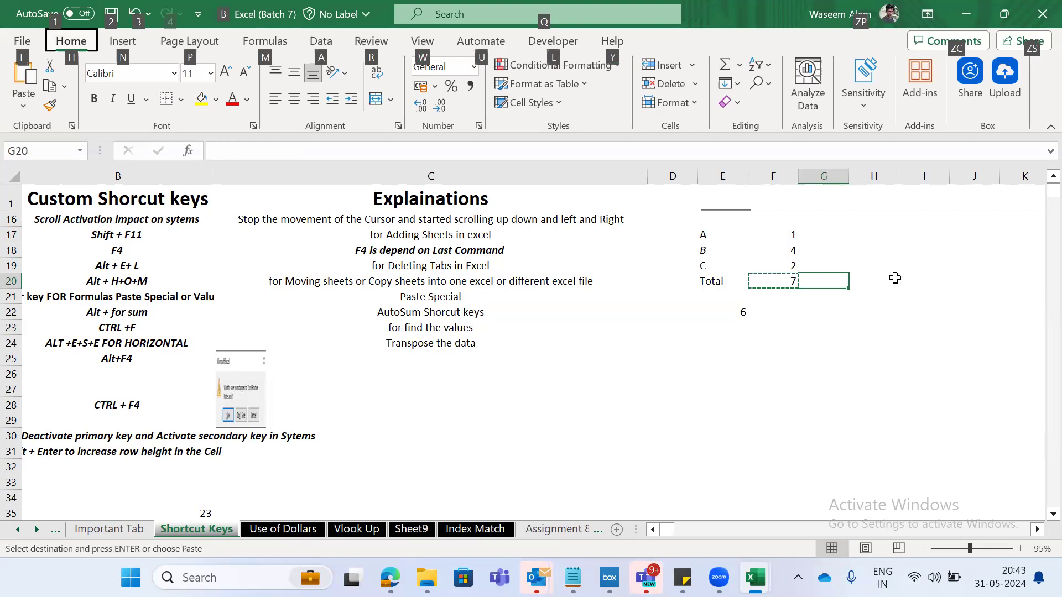
pyautogui.press('Escape')
# - Copy the Paste Special shortcut row A21:C21 and paste it beside the totals table, starting at J19
pyautogui.press('Left')
pyautogui.press('Left')
pyautogui.press('Left')
pyautogui.press('Left')
pyautogui.press('Left')
pyautogui.press('Left')
pyautogui.press('Down')
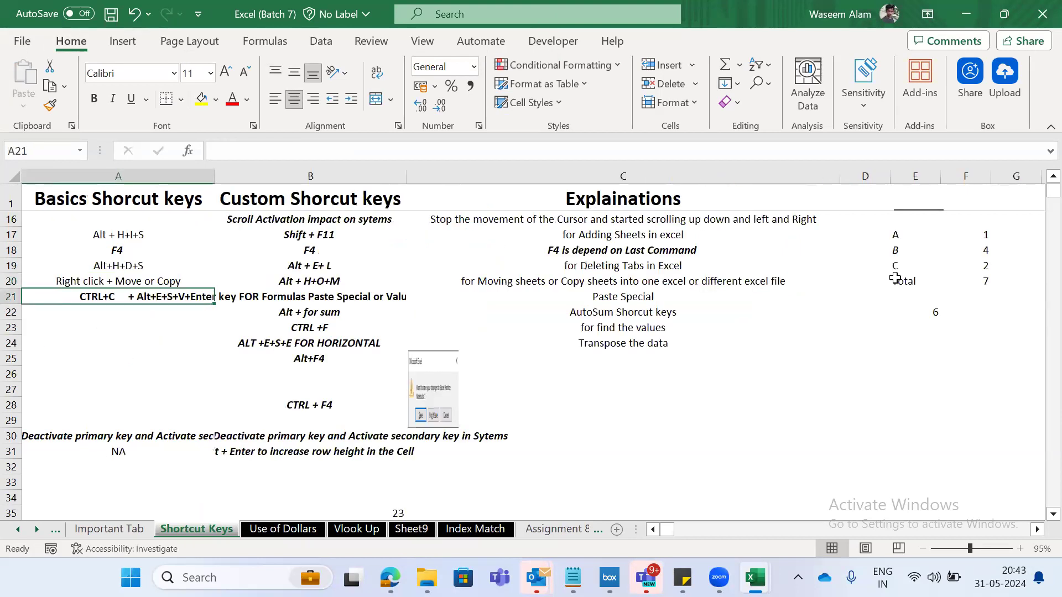
pyautogui.hotkey('shift', 'Right')
pyautogui.hotkey('shift', 'Right')
pyautogui.hotkey('ctrl', 'c')
pyautogui.press('Right')
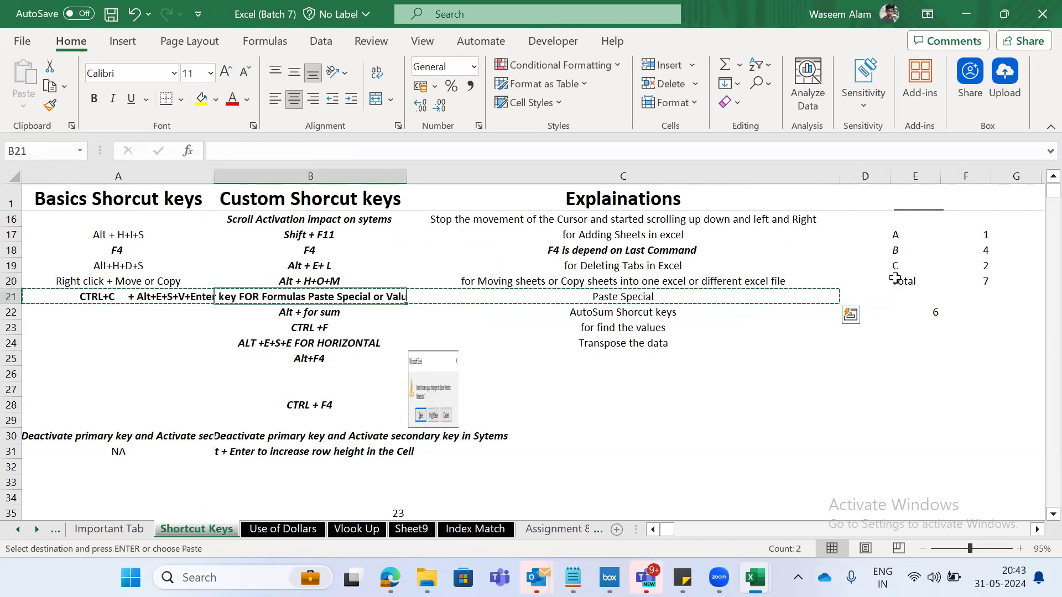
pyautogui.press('Right')
pyautogui.press('Up')
pyautogui.press('Right')
pyautogui.press('Right')
pyautogui.press('Right')
pyautogui.press('Right')
pyautogui.press('Right')
pyautogui.press('Right')
pyautogui.press('Right')
pyautogui.press('Up')
pyautogui.hotkey('ctrl', 'v')
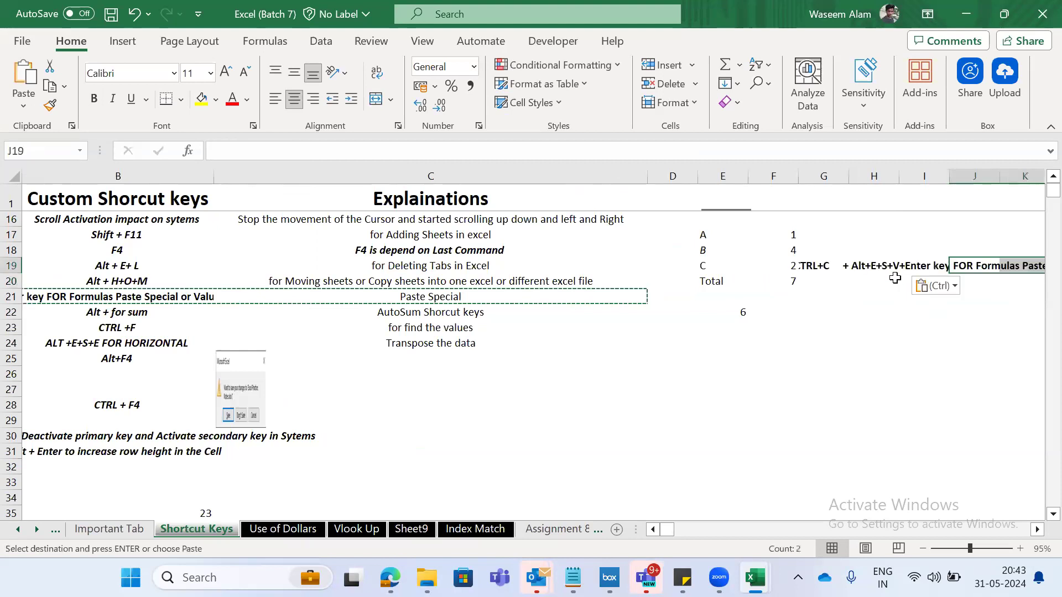
# - AutoFit the width of column K to the shortcut text in K19
pyautogui.press('Right')
pyautogui.press('Left')
pyautogui.press('Left')
pyautogui.press('Right')
pyautogui.press('Right')
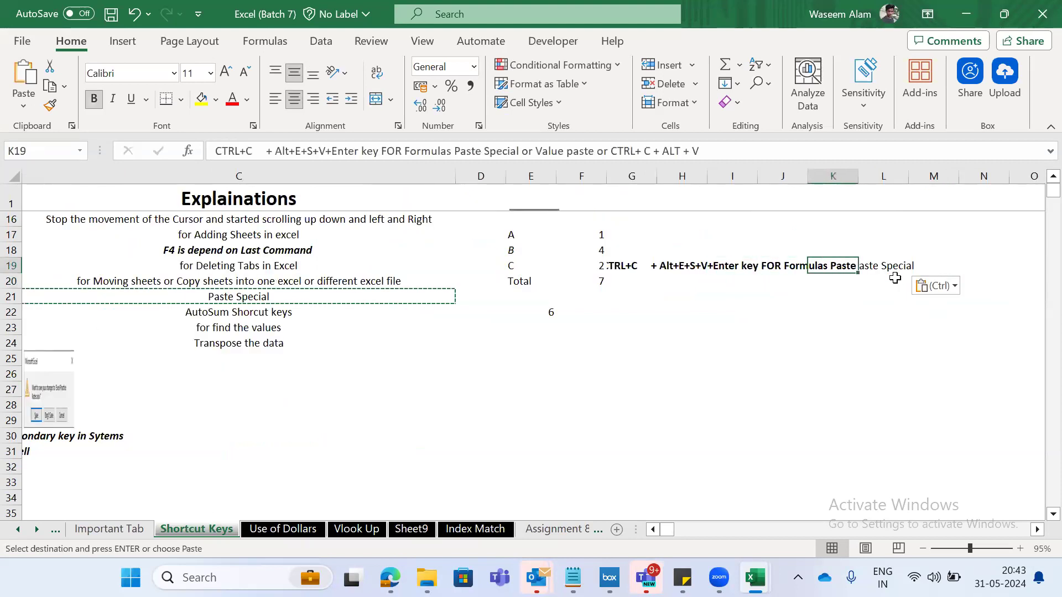
pyautogui.press('alt')
pyautogui.press('h')
pyautogui.press('o')
pyautogui.press('i')
pyautogui.press('Right')
pyautogui.press('Left')
pyautogui.press('Left')
pyautogui.press('Left')
pyautogui.press('Left')
pyautogui.press('Left')
pyautogui.press('Left')
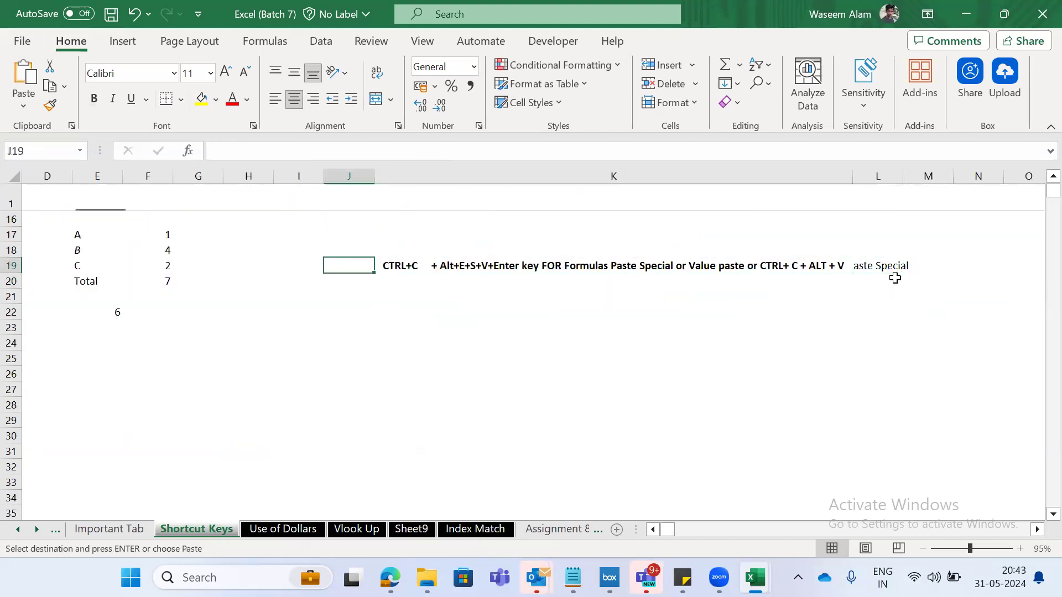
# - Copy the total in F20, paste it over itself as Values through Paste Special, and undo the paste
pyautogui.press('Down')
pyautogui.hotkey('ctrl', 'c')
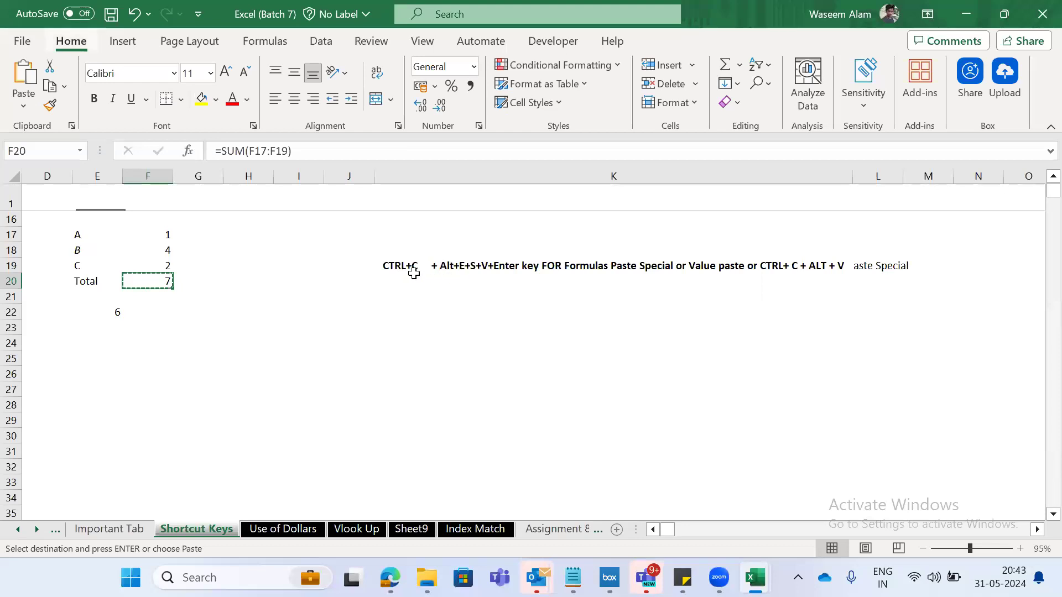
pyautogui.press('alt')
pyautogui.press('e')
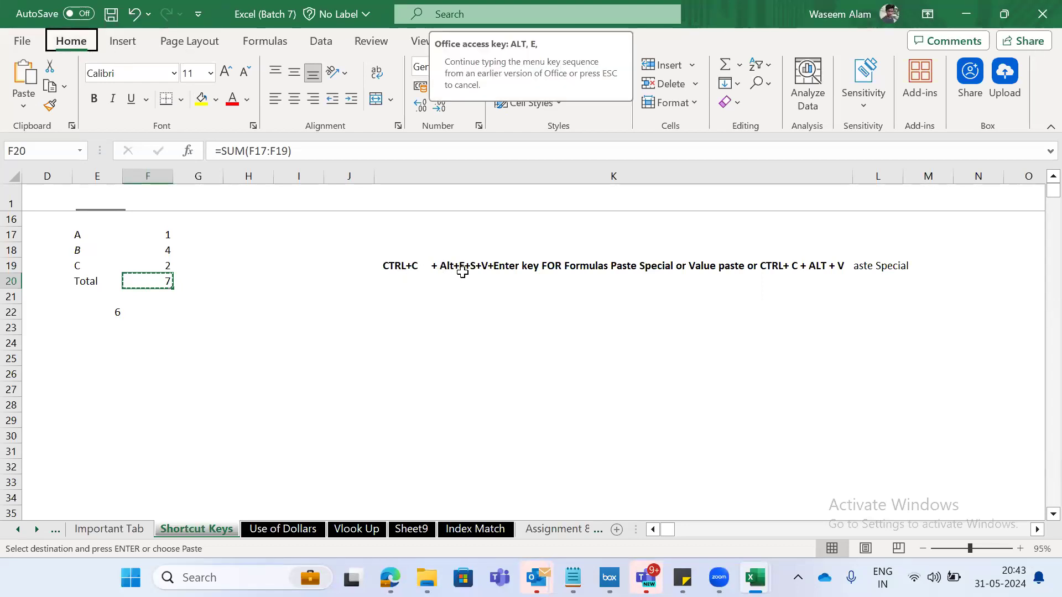
pyautogui.press('s')
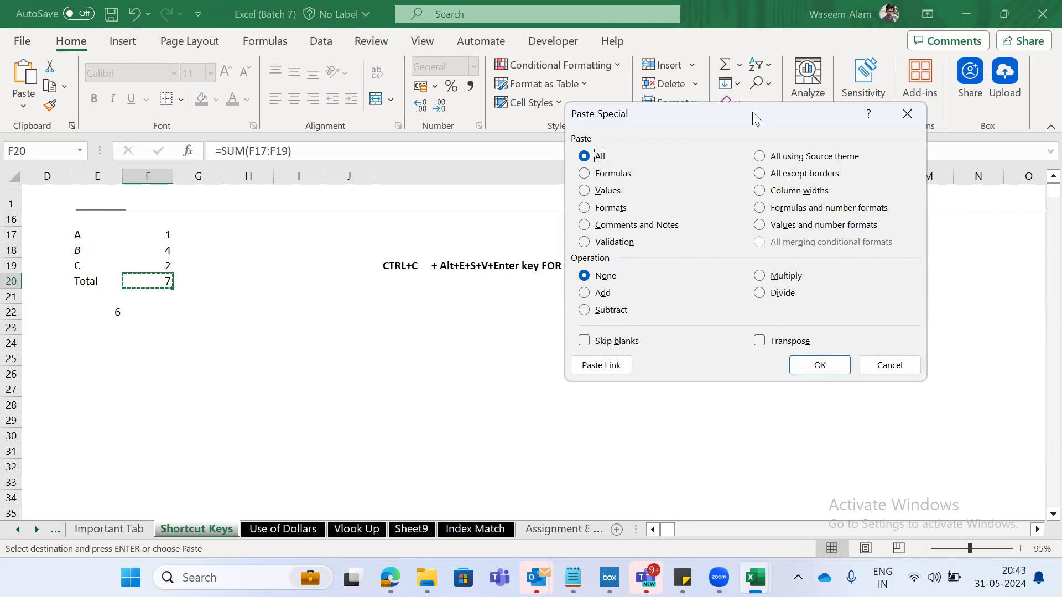
pyautogui.moveTo(752, 112); pyautogui.dragTo(882, 70)
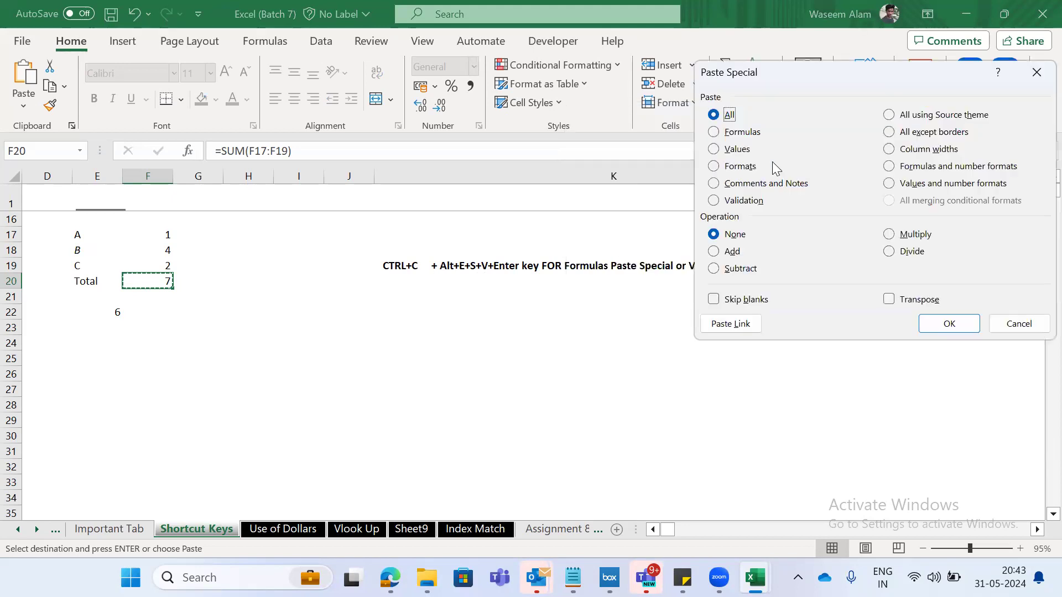
pyautogui.click(714, 150)
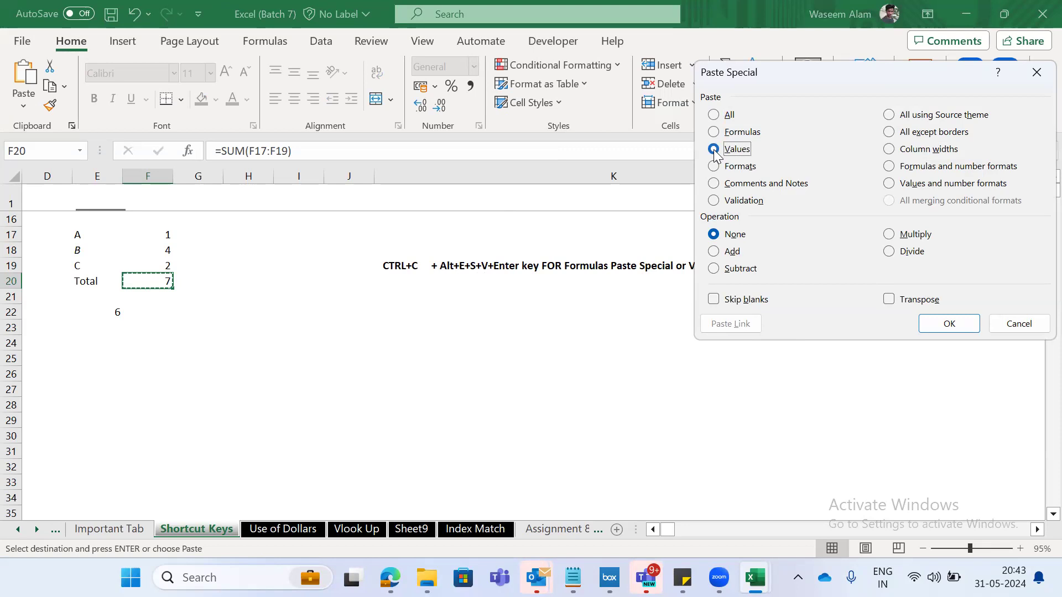
pyautogui.press('Return')
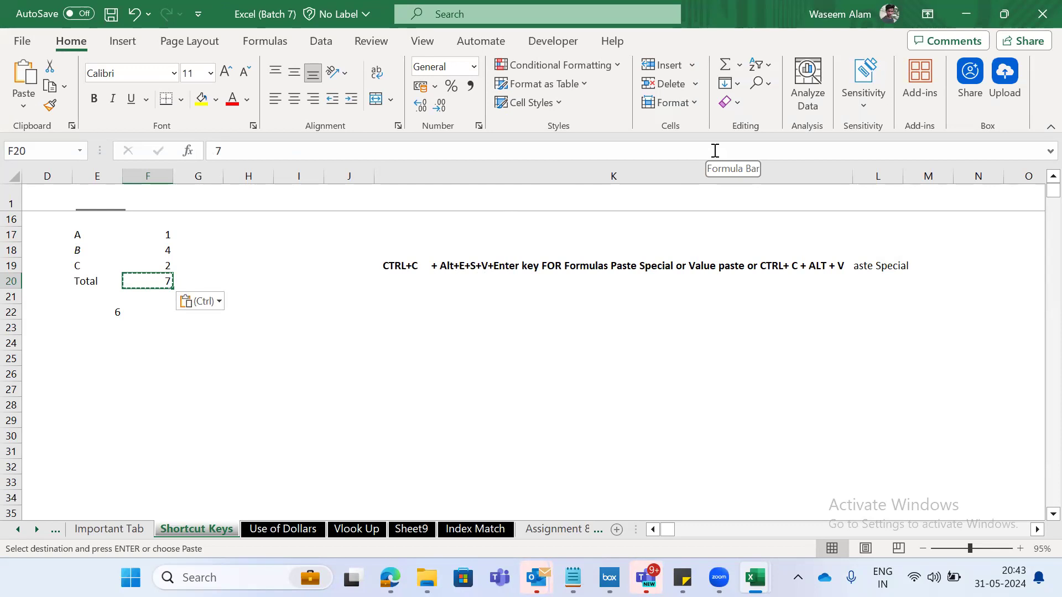
pyautogui.hotkey('ctrl', 'z')
# - Repeat the copy of F20 and its Paste Special Values paste onto the same cell
pyautogui.press('Left')
pyautogui.press('Right')
pyautogui.hotkey('ctrl', 'c')
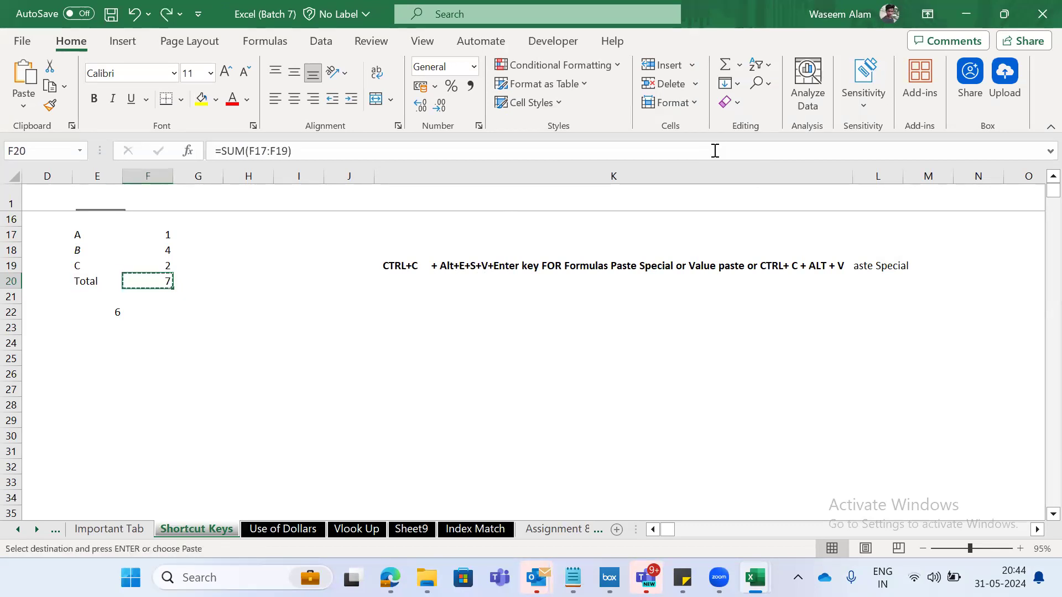
pyautogui.press('alt')
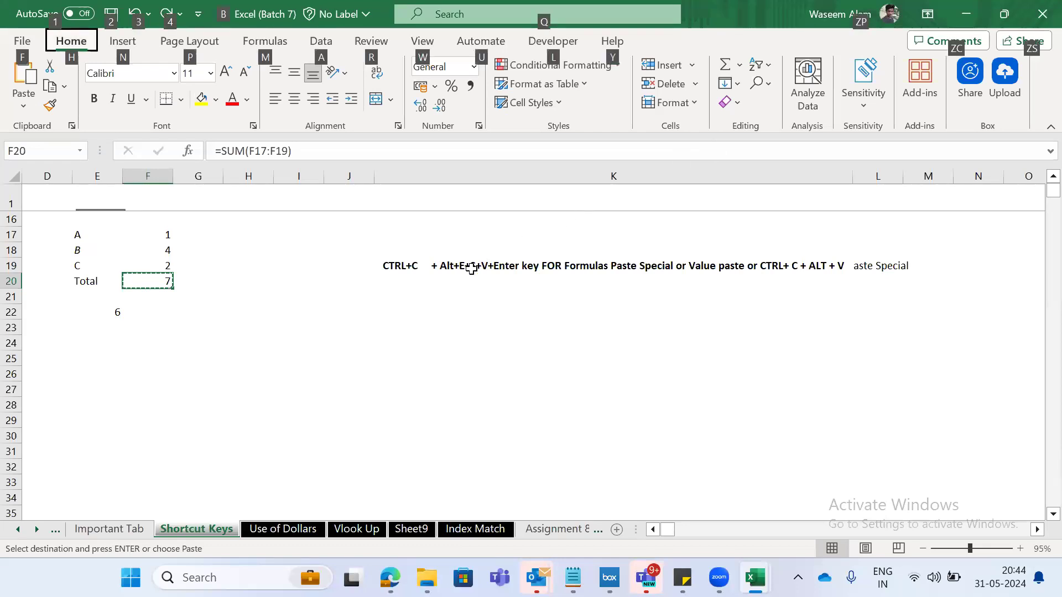
pyautogui.press('e')
pyautogui.press('s')
pyautogui.press('v')
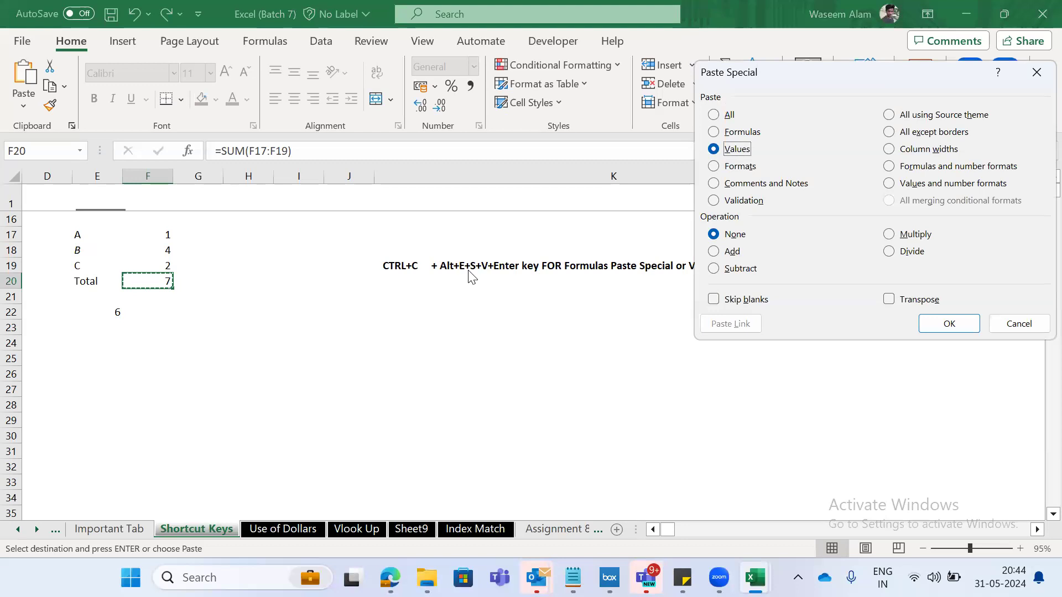
pyautogui.press('Return')
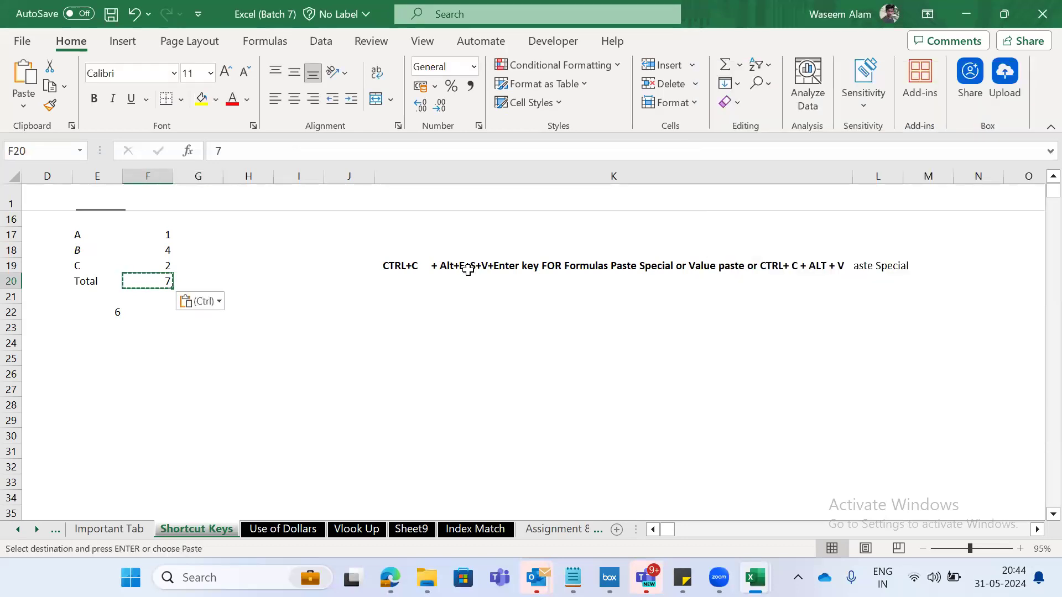
# - Edit the shortcut text in K19 so that it ends with "CTRL+ C + CTRL+ALT + V"
pyautogui.press('Right')
pyautogui.press('Right')
pyautogui.press('Left')
pyautogui.press('Left')
pyautogui.press('Right')
pyautogui.press('Right')
pyautogui.press('Right')
pyautogui.press('Right')
pyautogui.press('Right')
pyautogui.press('Up')
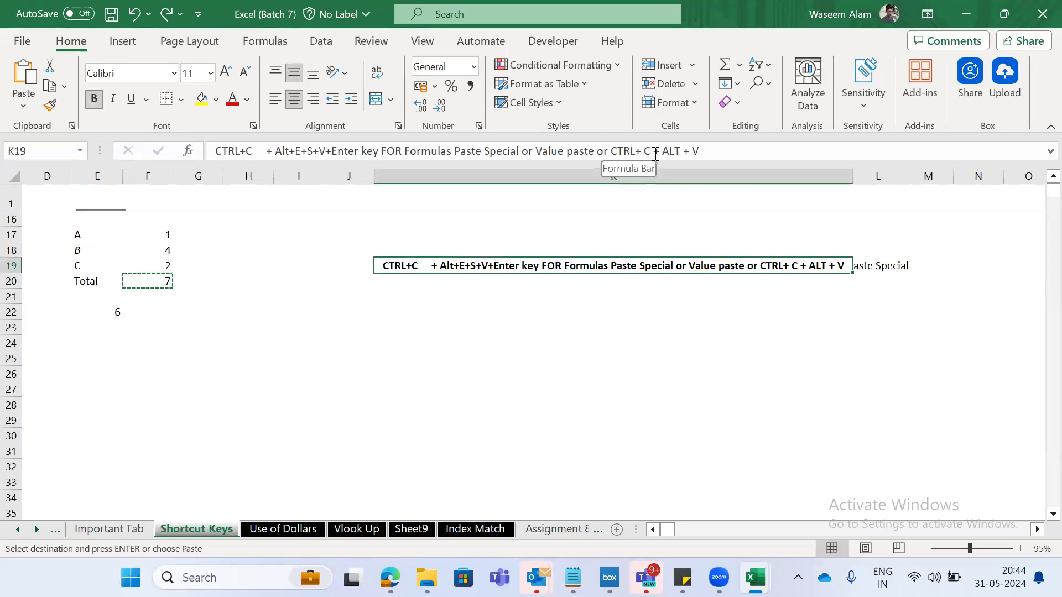
pyautogui.click(683, 151)
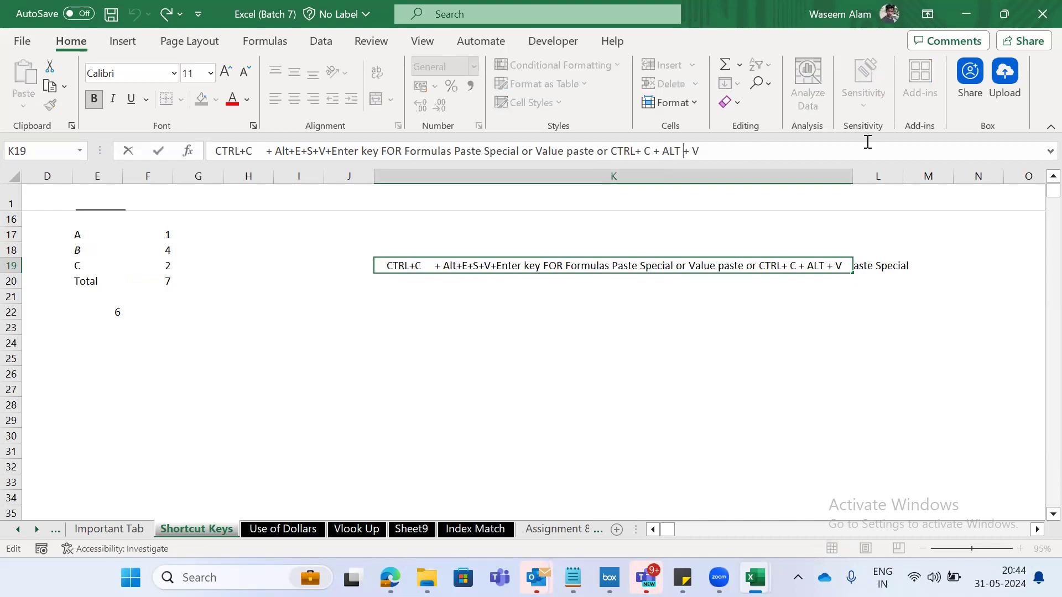
pyautogui.write('CTRL')
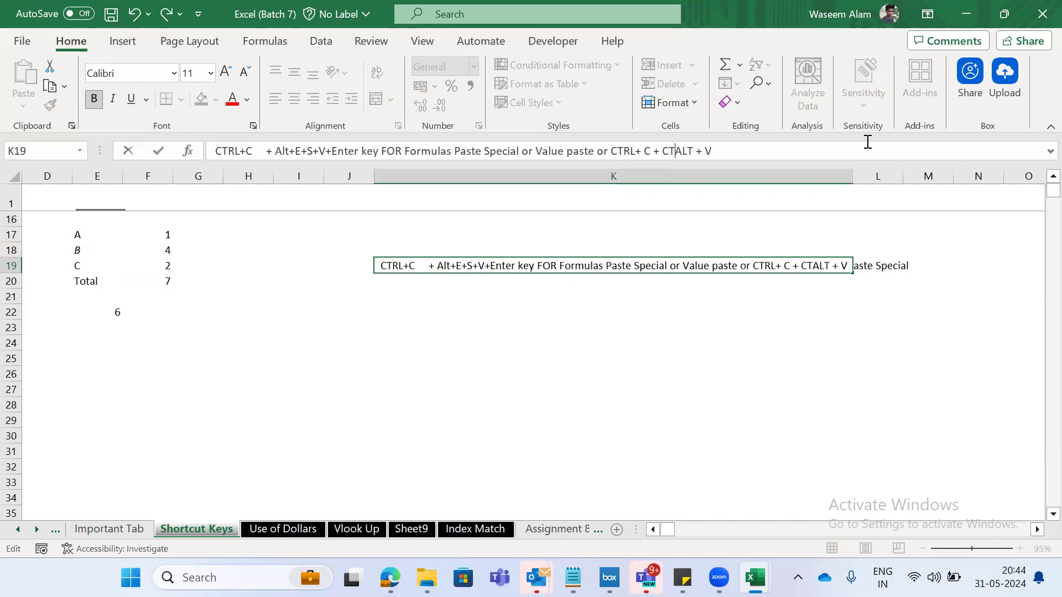
pyautogui.write('+')
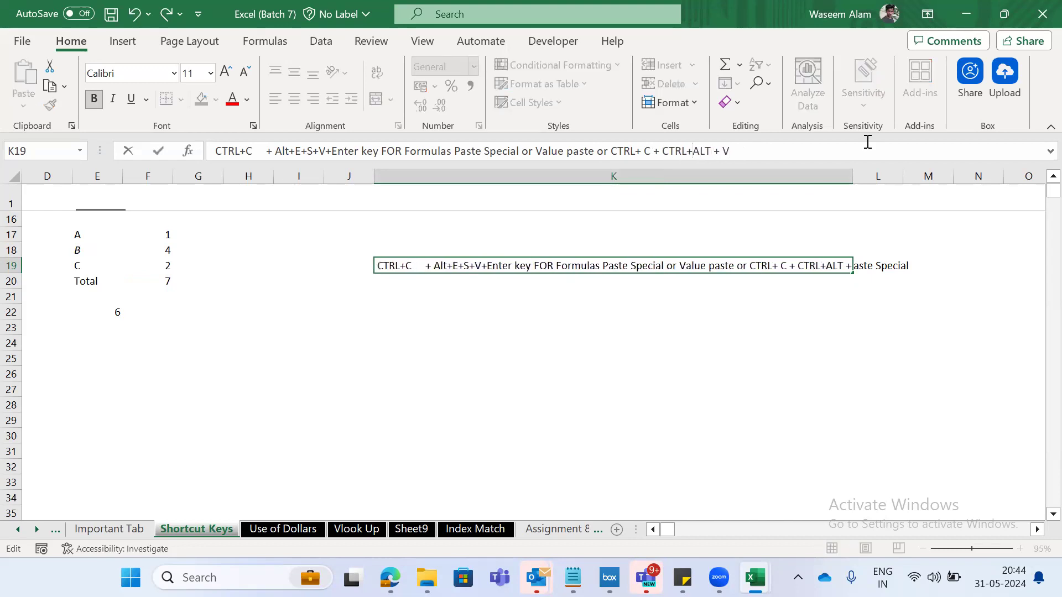
pyautogui.hotkey('ctrl', 'Return')
pyautogui.click(607, 151)
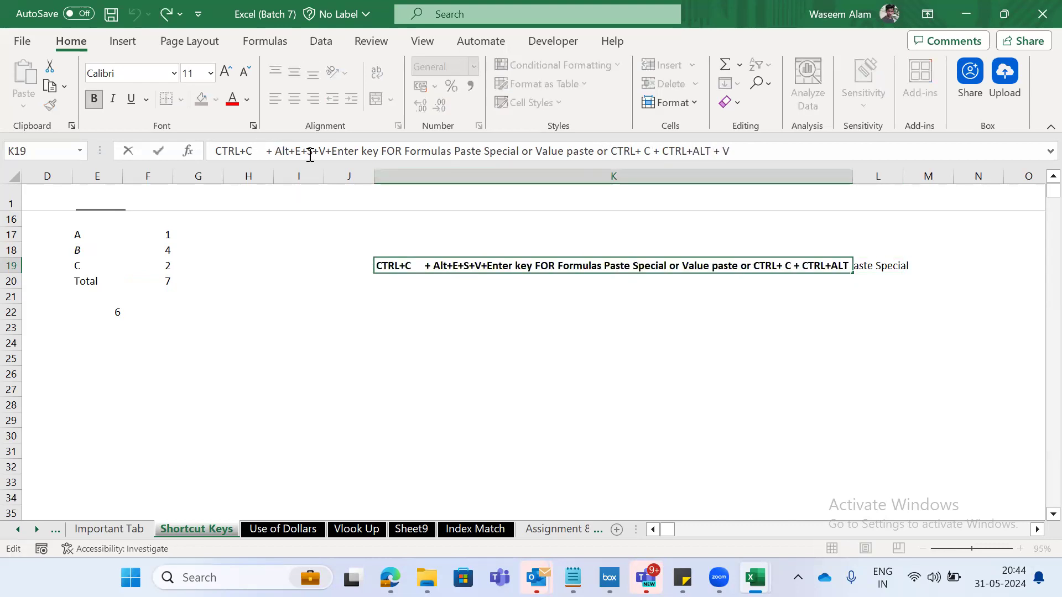
pyautogui.click(197, 294)
# - Copy the total in F20 and paste it over itself as Values through Paste Special
pyautogui.click(146, 280)
pyautogui.hotkey('ctrl', 'c')
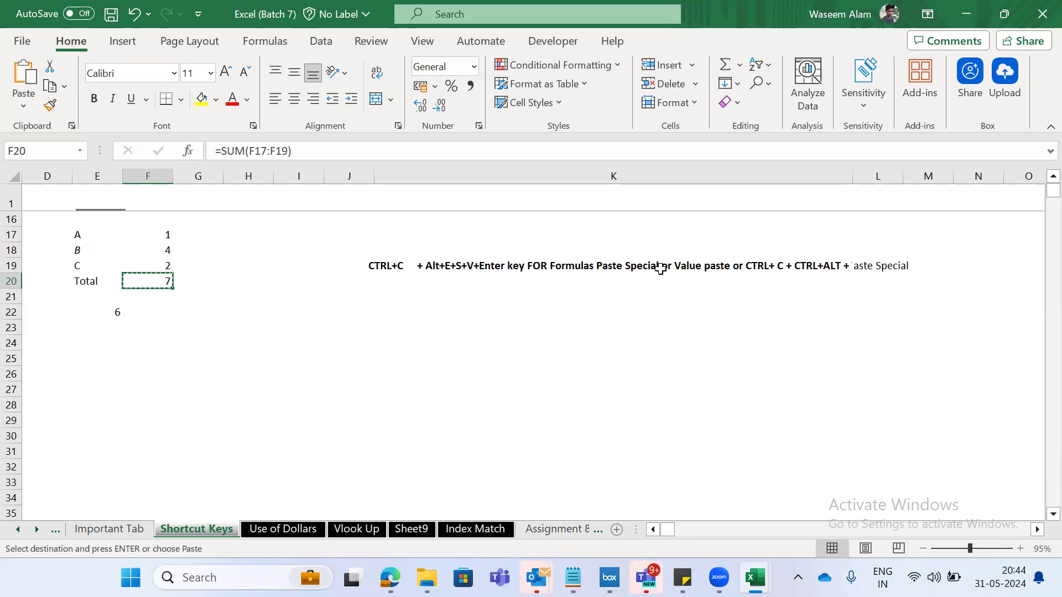
pyautogui.hotkey('ctrl', 'alt', 'v')
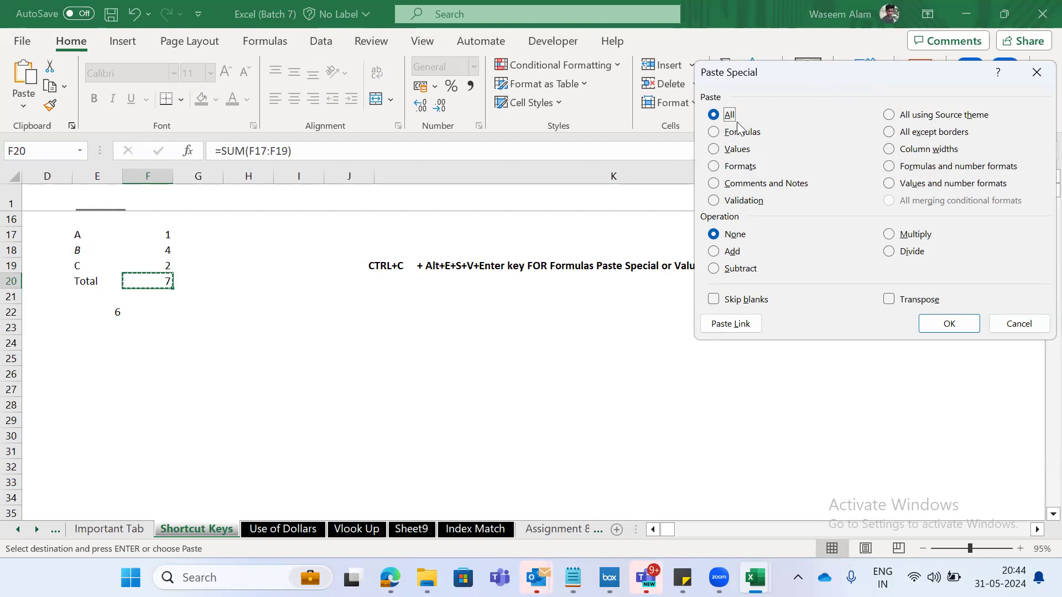
pyautogui.press('v')
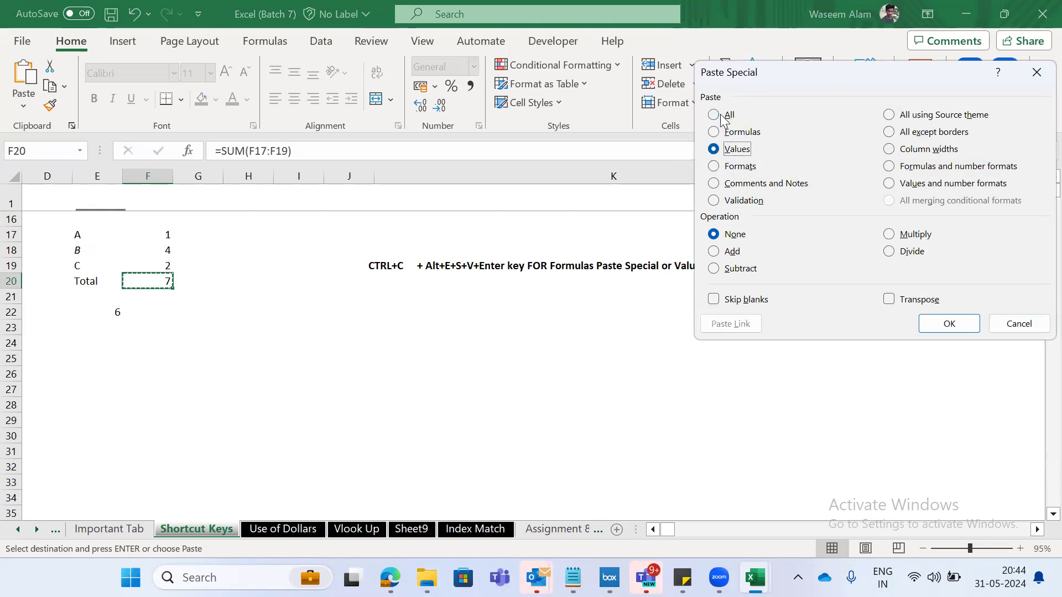
pyautogui.press('Return')
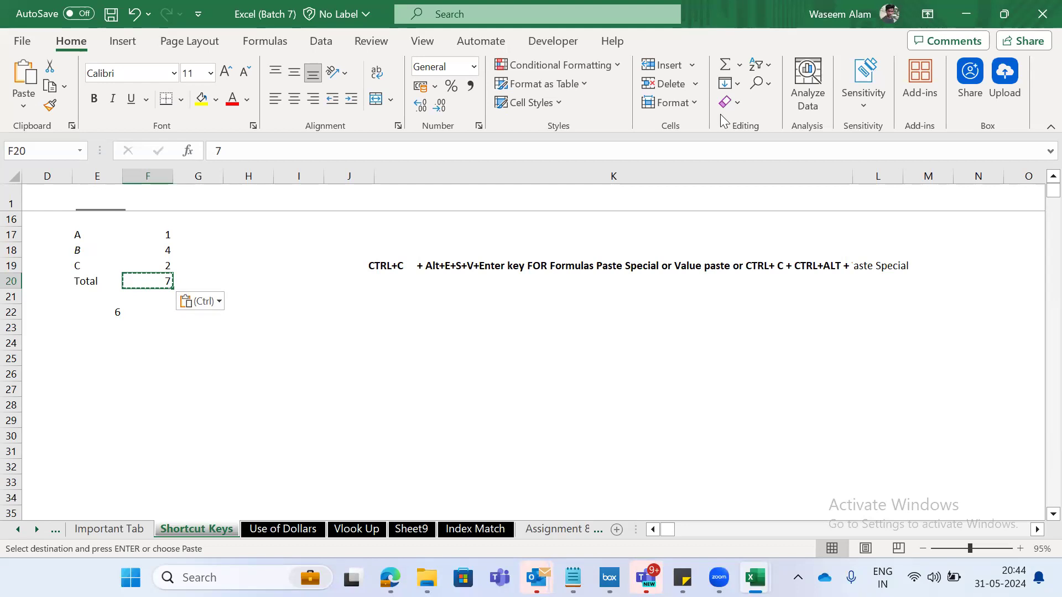
pyautogui.press('Left')
pyautogui.press('Left')
pyautogui.press('Left')
pyautogui.press('Left')
pyautogui.press('Left')
pyautogui.press('Down')
pyautogui.press('Down')
pyautogui.press('Down')
pyautogui.press('Down')
pyautogui.press('Up')
pyautogui.press('Up')
pyautogui.press('Right')
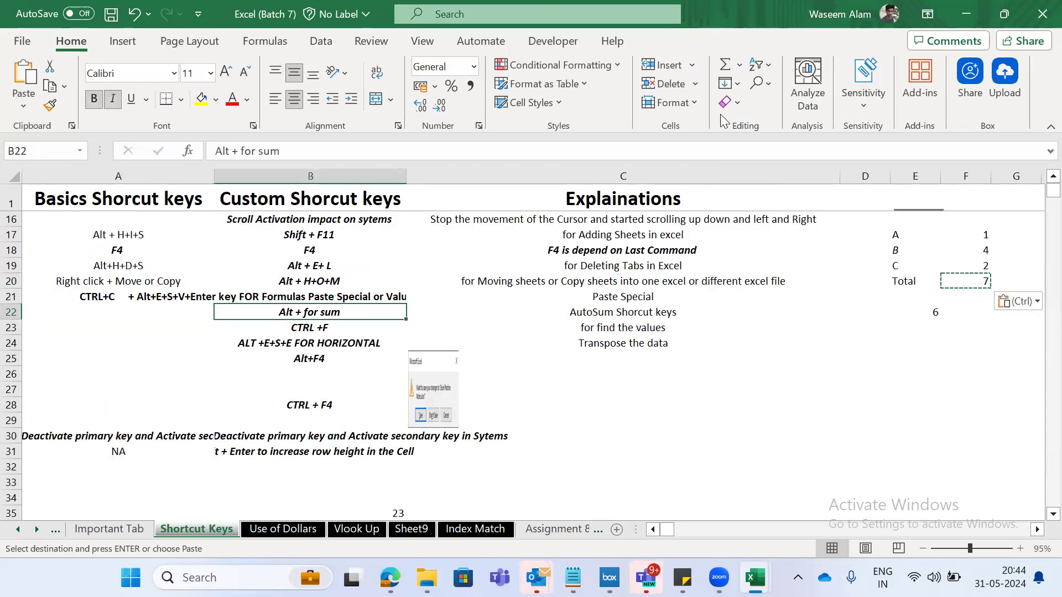
pyautogui.press('Right')
pyautogui.press('Right')
pyautogui.press('Right')
pyautogui.press('Right')
pyautogui.press('Right')
pyautogui.press('Right')
pyautogui.press('Right')
pyautogui.press('Right')
pyautogui.press('Right')
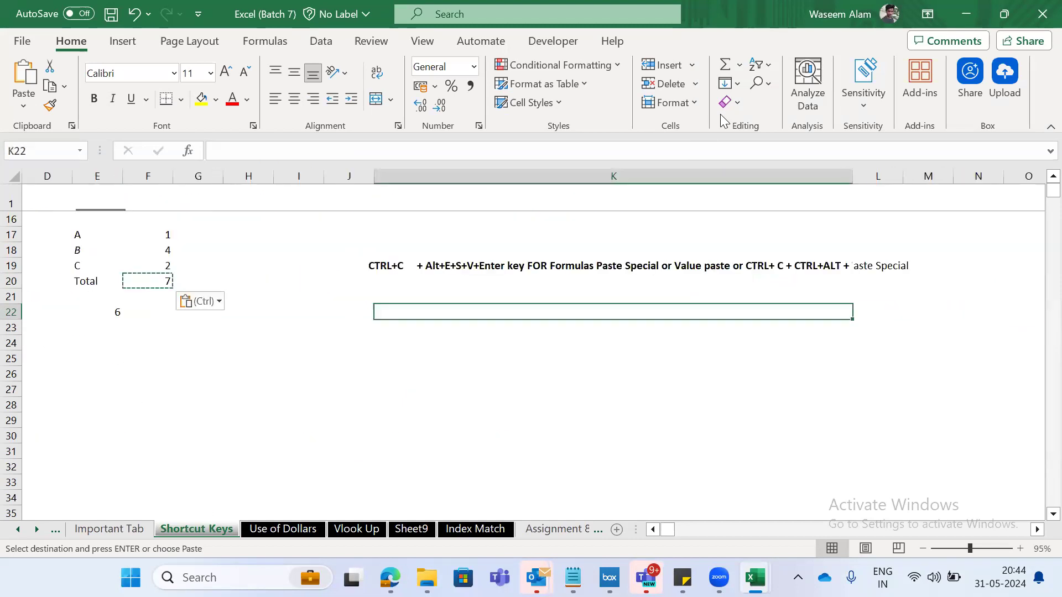
# - Undo the Values paste in F20 and cancel the copy selection
pyautogui.hotkey('ctrl', 'z')
pyautogui.press('Left')
pyautogui.press('Up')
pyautogui.press('Down')
pyautogui.press('Right')
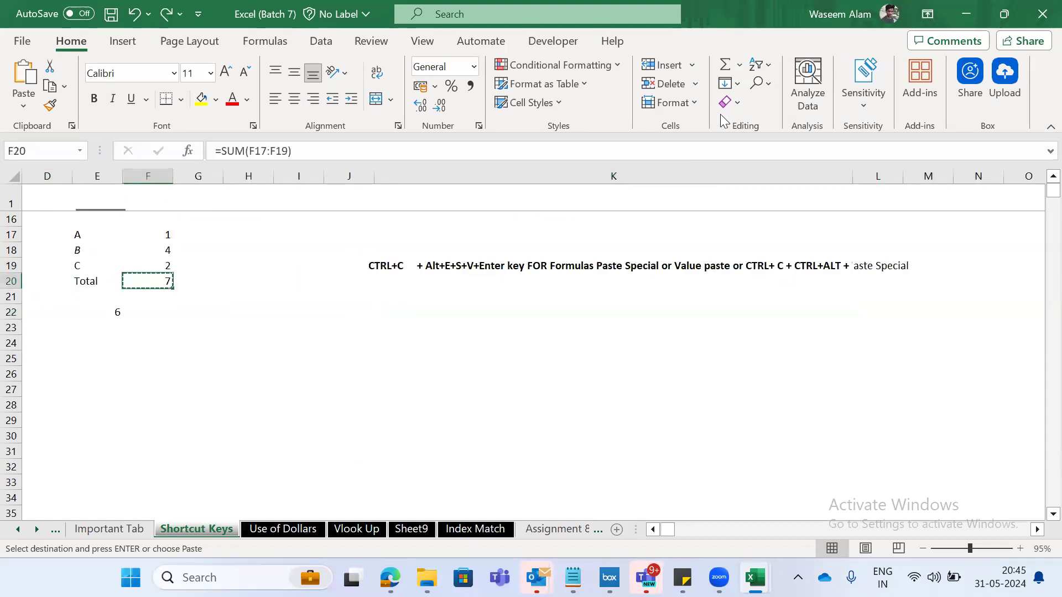
pyautogui.press('Escape')
pyautogui.press('Right')
pyautogui.press('Left')
pyautogui.press('Up')
pyautogui.press('Down')
pyautogui.press('Left')
pyautogui.press('Right')
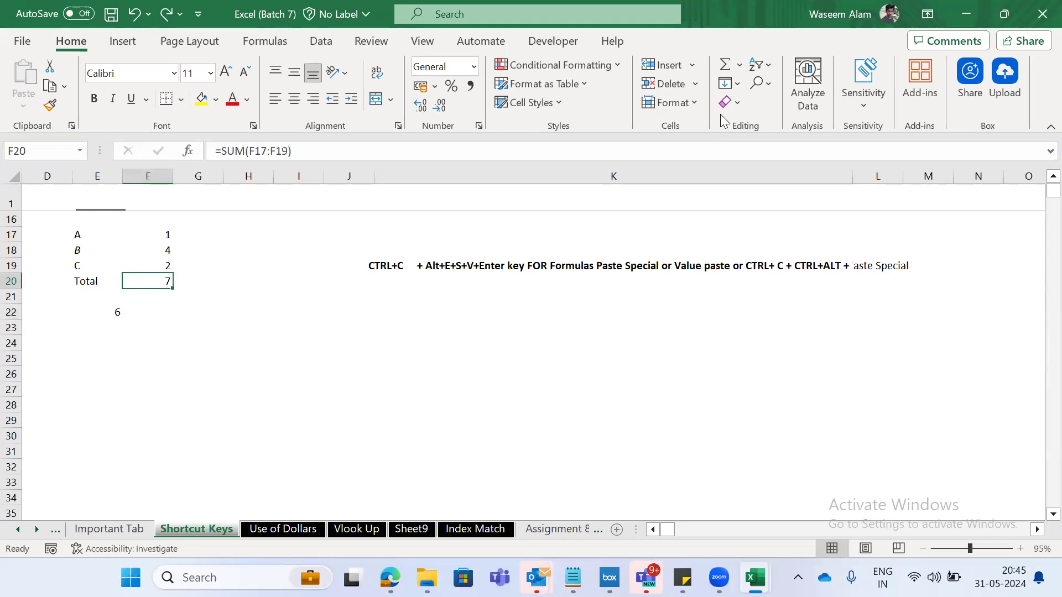
pyautogui.click(429, 263)
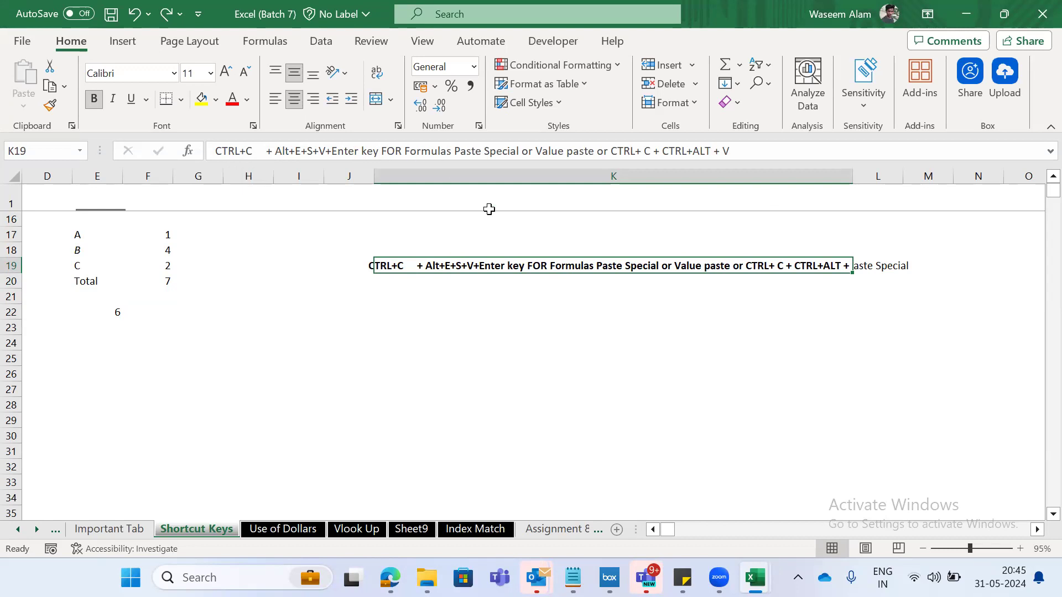
pyautogui.press('Left')
pyautogui.press('Left')
pyautogui.press('Left')
pyautogui.press('Left')
pyautogui.press('Left')
pyautogui.press('Down')
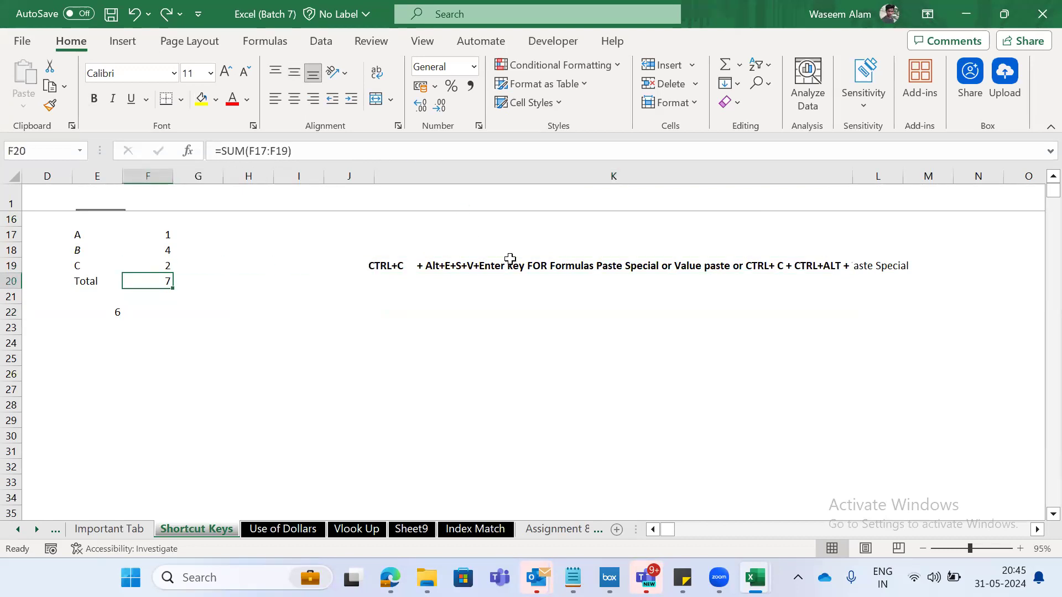
# - Enter the note "CTRL C" in G20, beside the total
pyautogui.press('Right')
pyautogui.write('CTRL C')
pyautogui.press('Right')
pyautogui.press('Left')
pyautogui.press('Left')
# - Copy the SUM total in F20 and use Paste Special to replace its formula with Values
pyautogui.hotkey('ctrl', 'c')
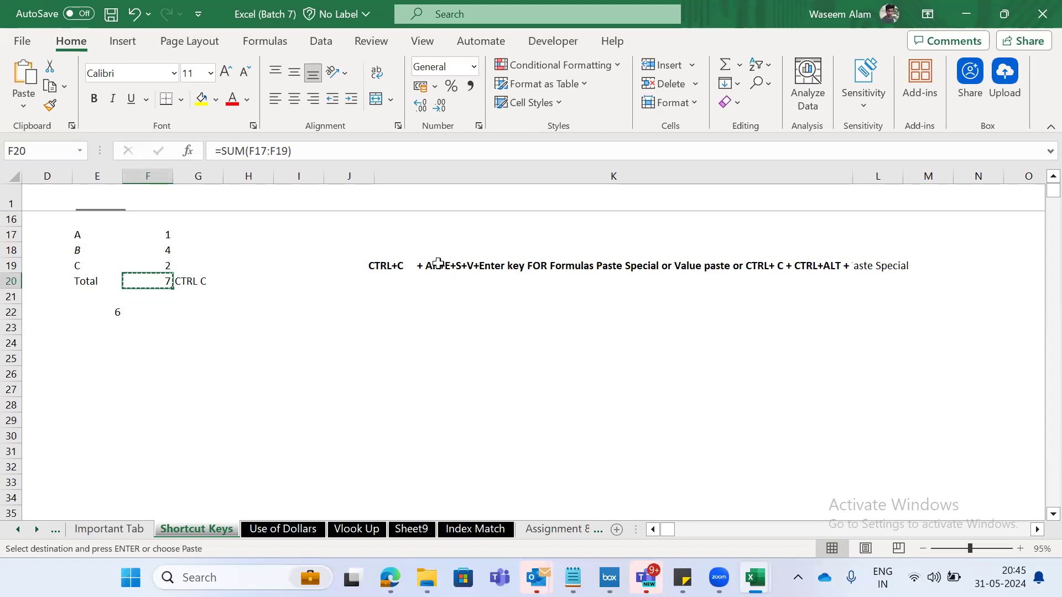
pyautogui.press('alt')
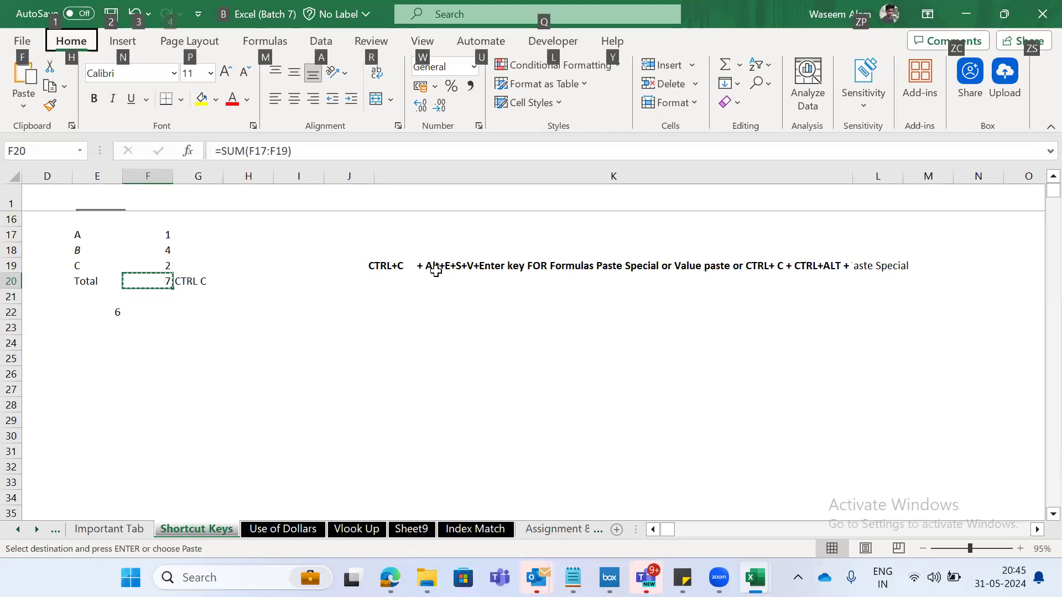
pyautogui.press('e')
pyautogui.press('s')
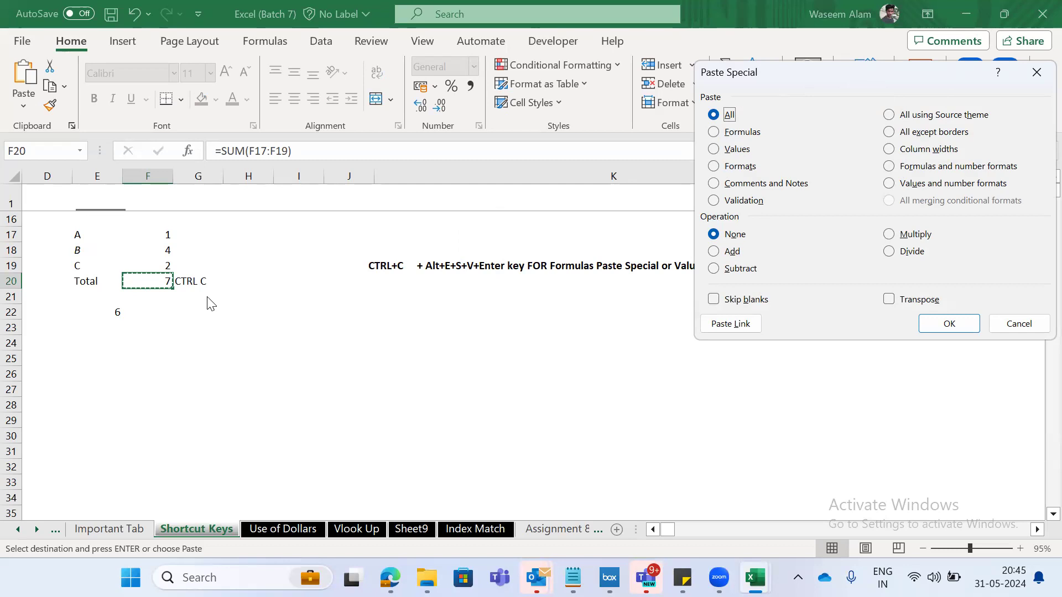
pyautogui.press('v')
pyautogui.press('Return')
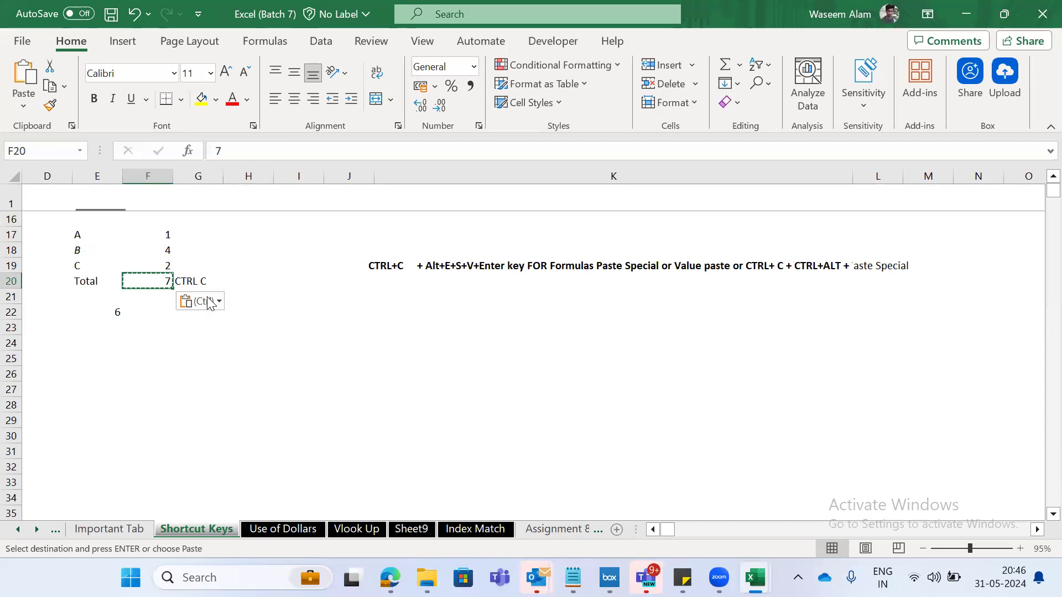
# - Undo the last Values paste in F20
pyautogui.press('Right')
pyautogui.press('Right')
pyautogui.press('Up')
pyautogui.press('Right')
pyautogui.press('Right')
pyautogui.press('Right')
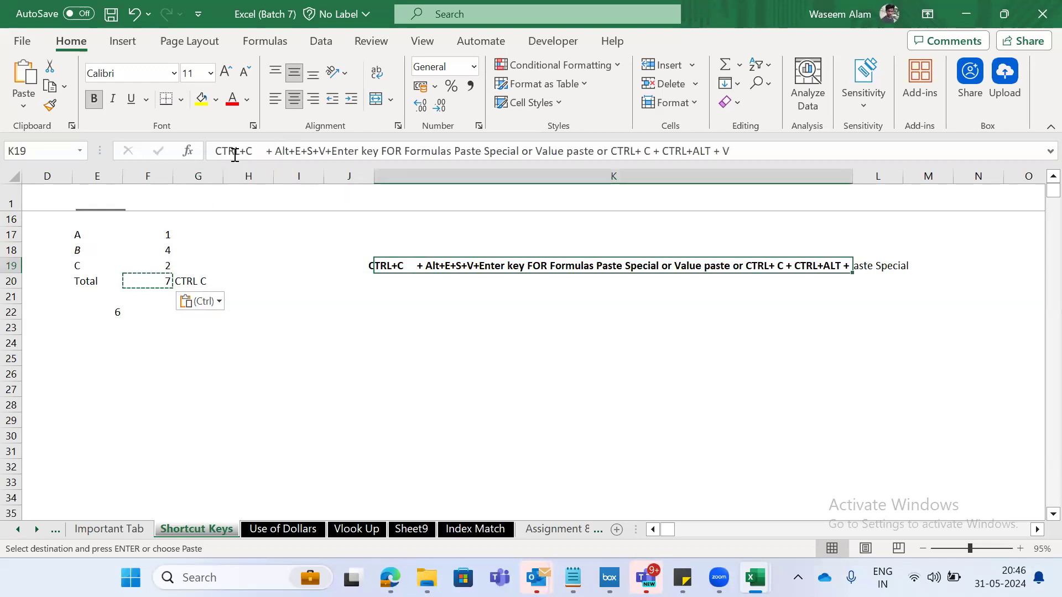
pyautogui.click(146, 292)
pyautogui.hotkey('ctrl', 'z')
pyautogui.press('Up')
pyautogui.press('Right')
pyautogui.press('Right')
pyautogui.press('Right')
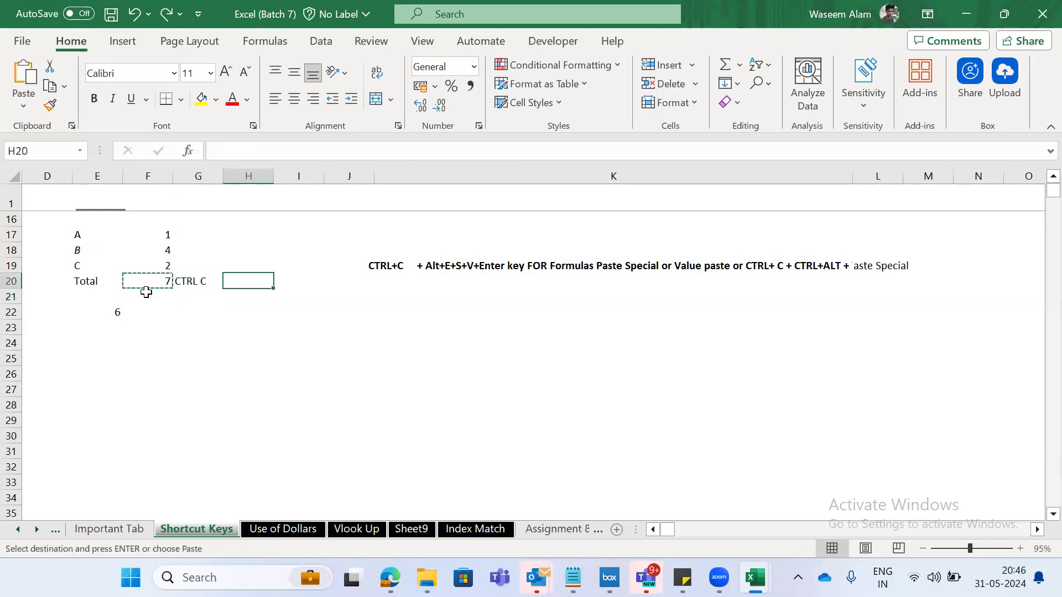
# - Clear the note from G20
pyautogui.press('Left')
pyautogui.press('Left')
pyautogui.press('Left')
pyautogui.press('Right')
pyautogui.press('Delete')
pyautogui.press('Left')
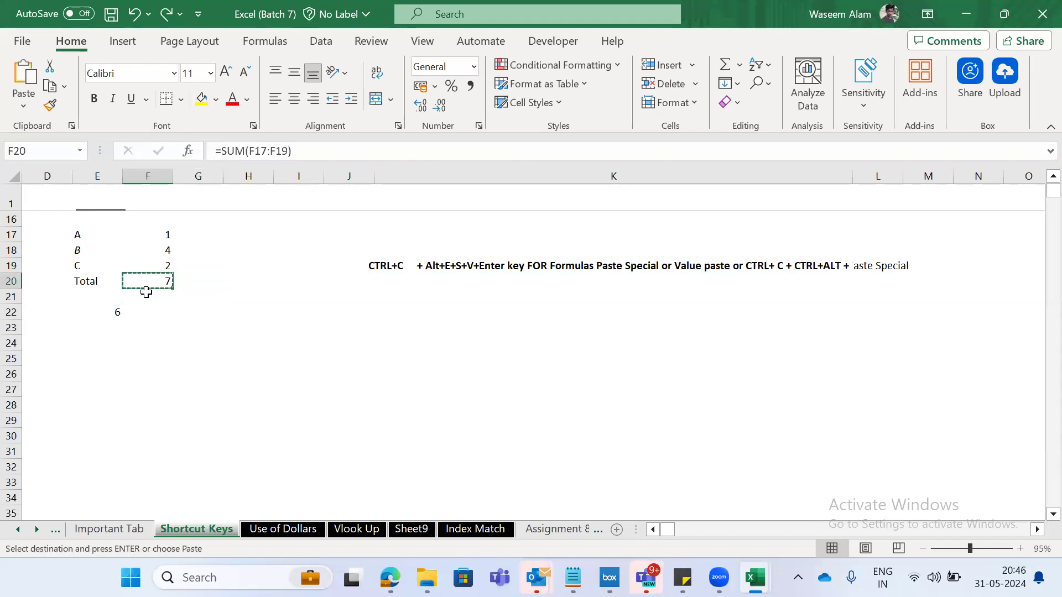
# - Examine the two Paste Special key sequences written in the shortcut text in K19
pyautogui.press('Right')
pyautogui.press('Right')
pyautogui.press('Up')
pyautogui.press('Right')
pyautogui.press('Right')
pyautogui.press('Right')
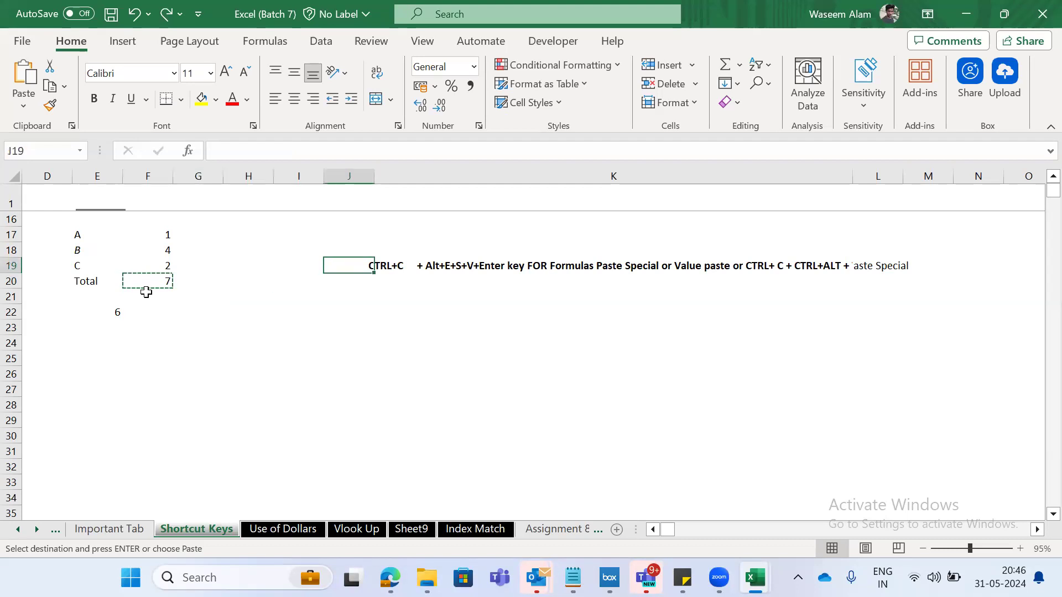
pyautogui.click(212, 145)
pyautogui.hotkey('shift', 'Right')
pyautogui.hotkey('shift', 'Right')
pyautogui.hotkey('shift', 'Right')
pyautogui.hotkey('shift', 'Right')
pyautogui.hotkey('shift', 'Right')
pyautogui.hotkey('shift', 'Right')
pyautogui.hotkey('shift', 'Right')
pyautogui.hotkey('shift', 'Right')
pyautogui.hotkey('shift', 'Right')
pyautogui.hotkey('shift', 'Right')
pyautogui.hotkey('shift', 'Right')
pyautogui.hotkey('shift', 'Right')
pyautogui.hotkey('shift', 'Right')
pyautogui.hotkey('shift', 'Right')
pyautogui.hotkey('shift', 'Right')
pyautogui.hotkey('shift', 'Right')
pyautogui.hotkey('shift', 'Right')
pyautogui.hotkey('shift', 'Right')
pyautogui.hotkey('shift', 'Right')
pyautogui.hotkey('shift', 'Right')
pyautogui.hotkey('shift', 'Right')
pyautogui.hotkey('shift', 'Right')
pyautogui.hotkey('shift', 'Right')
pyautogui.hotkey('shift', 'Right')
pyautogui.hotkey('shift', 'Right')
pyautogui.hotkey('shift', 'Right')
pyautogui.hotkey('shift', 'Right')
pyautogui.hotkey('shift', 'Right')
pyautogui.hotkey('shift', 'Right')
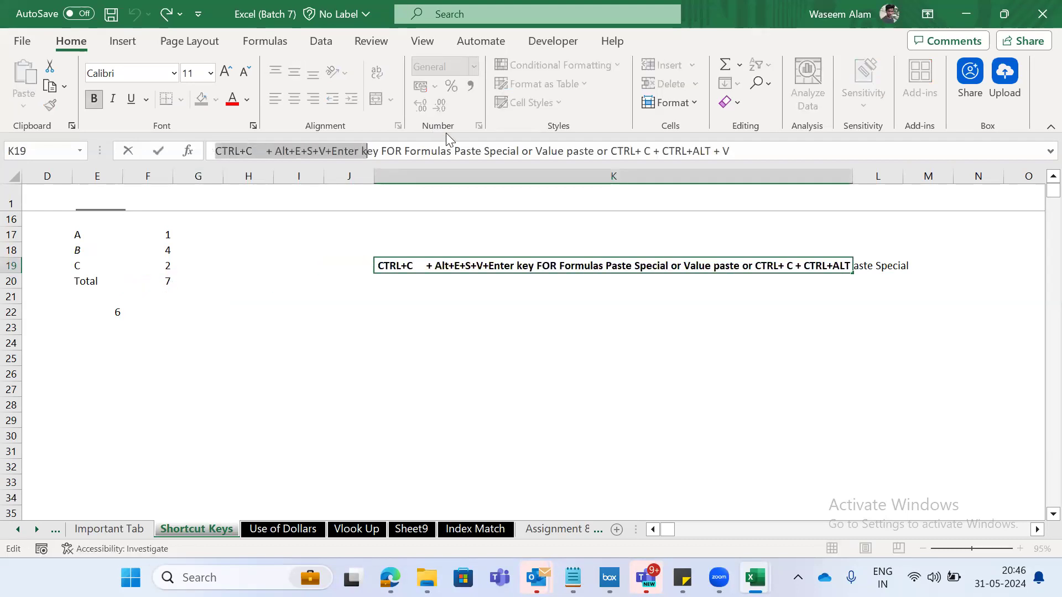
pyautogui.click(608, 151)
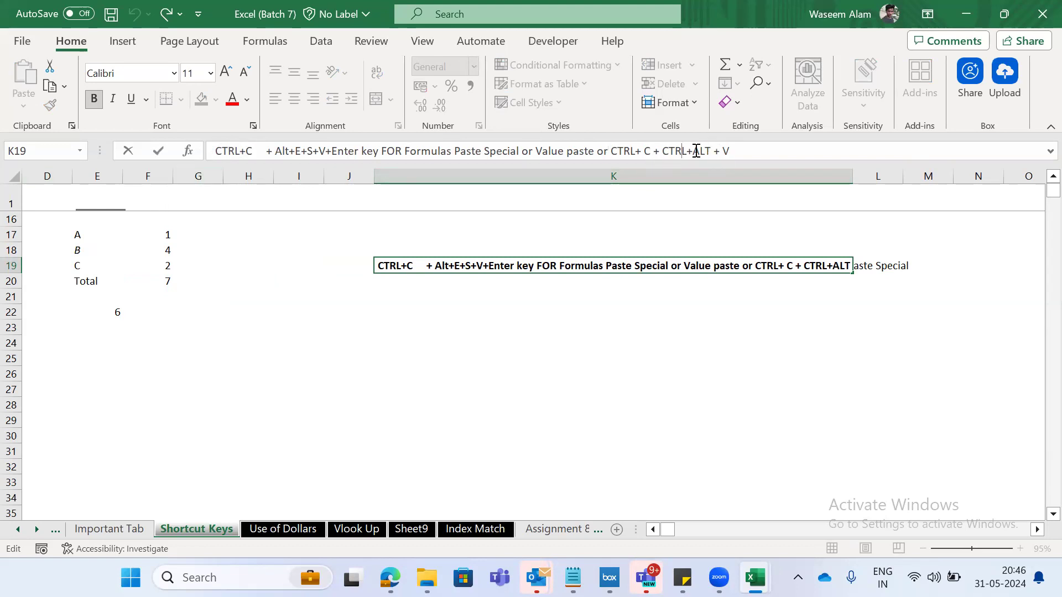
pyautogui.click(113, 298)
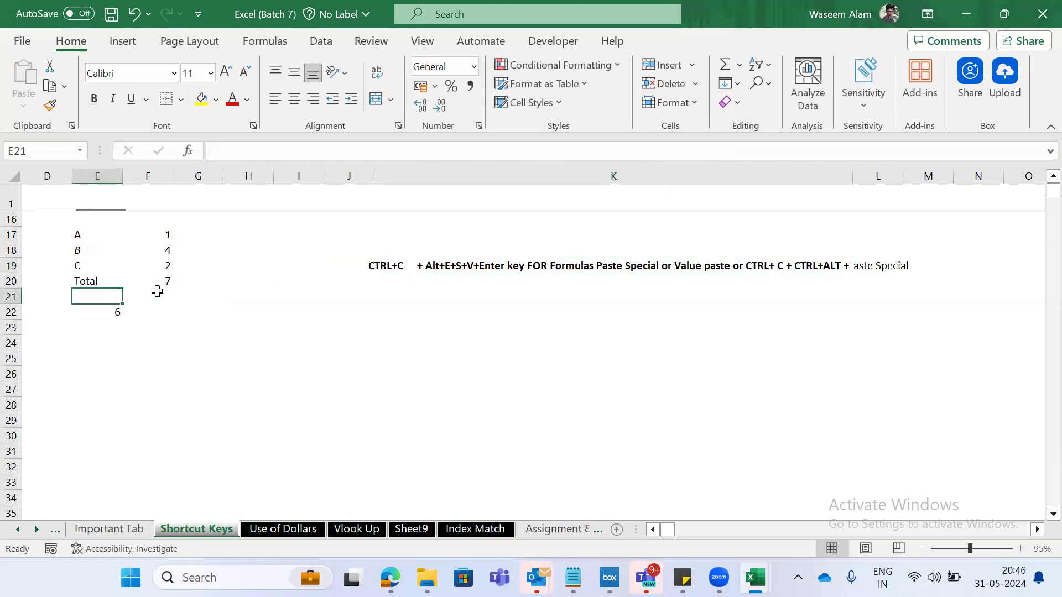
# - Copy the total in F20 and view the Paste Special options without pasting
pyautogui.click(182, 271)
pyautogui.click(161, 280)
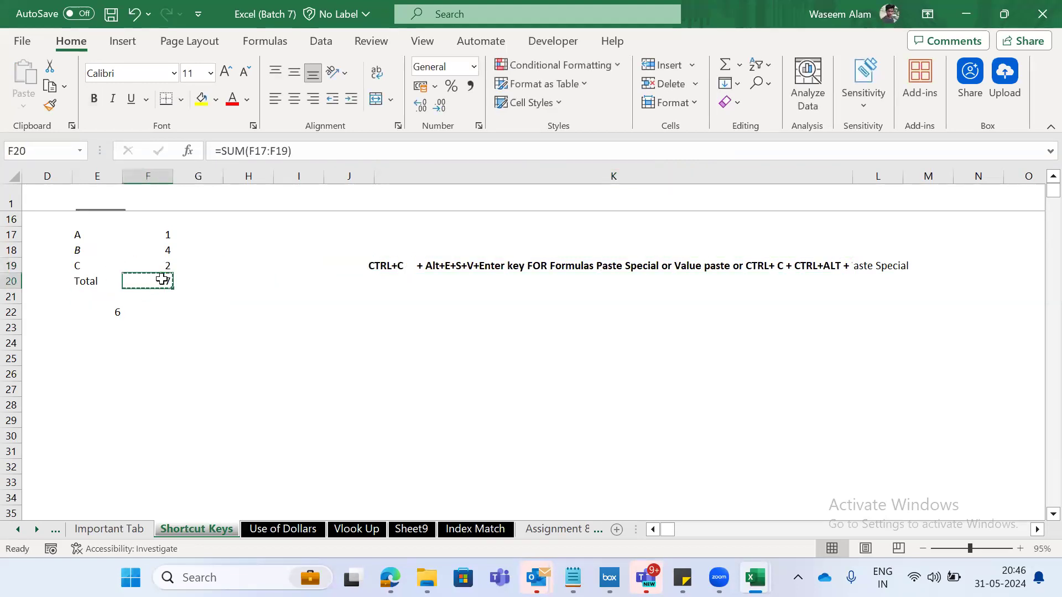
pyautogui.hotkey('ctrl', 'c')
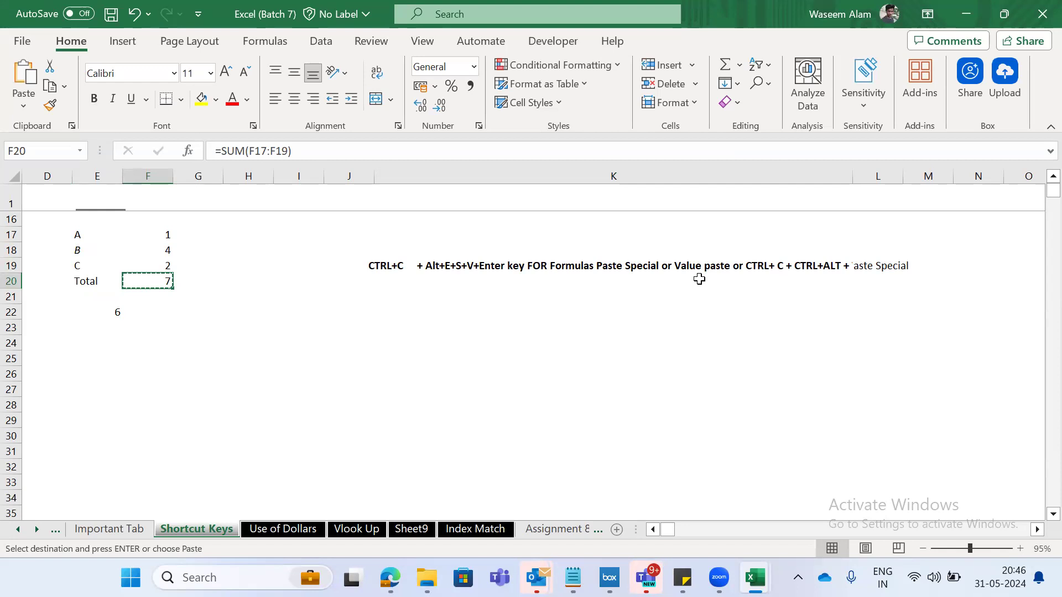
pyautogui.hotkey('ctrl', 'alt', 'v')
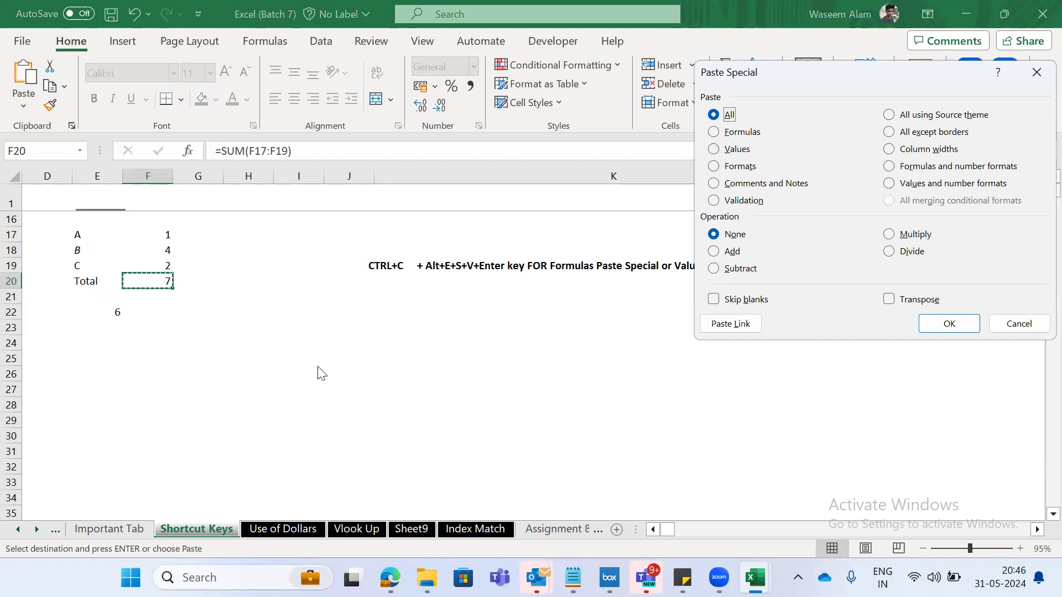
pyautogui.press('Escape')
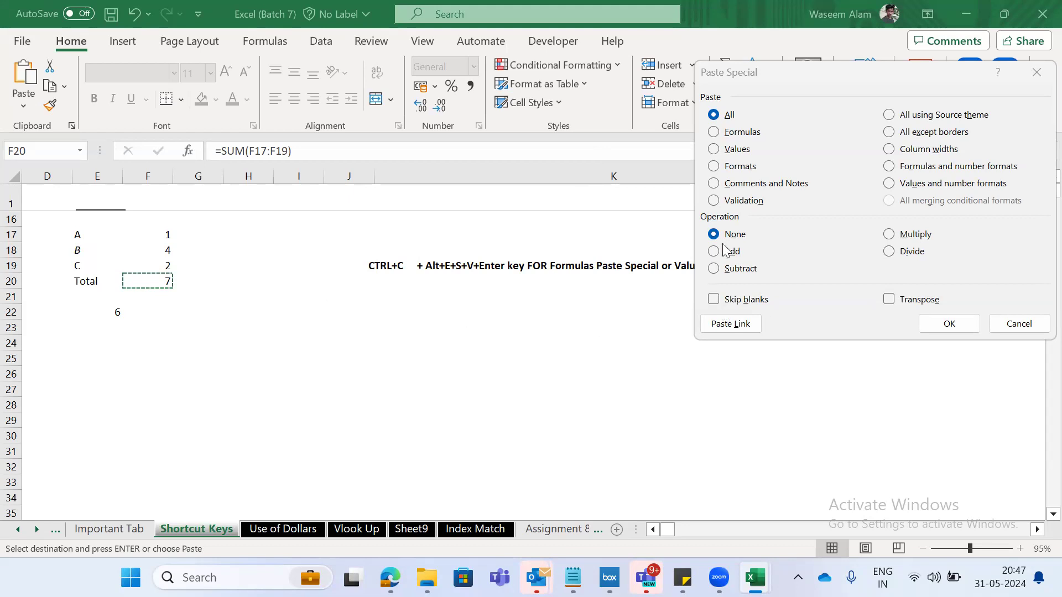
pyautogui.click(1021, 327)
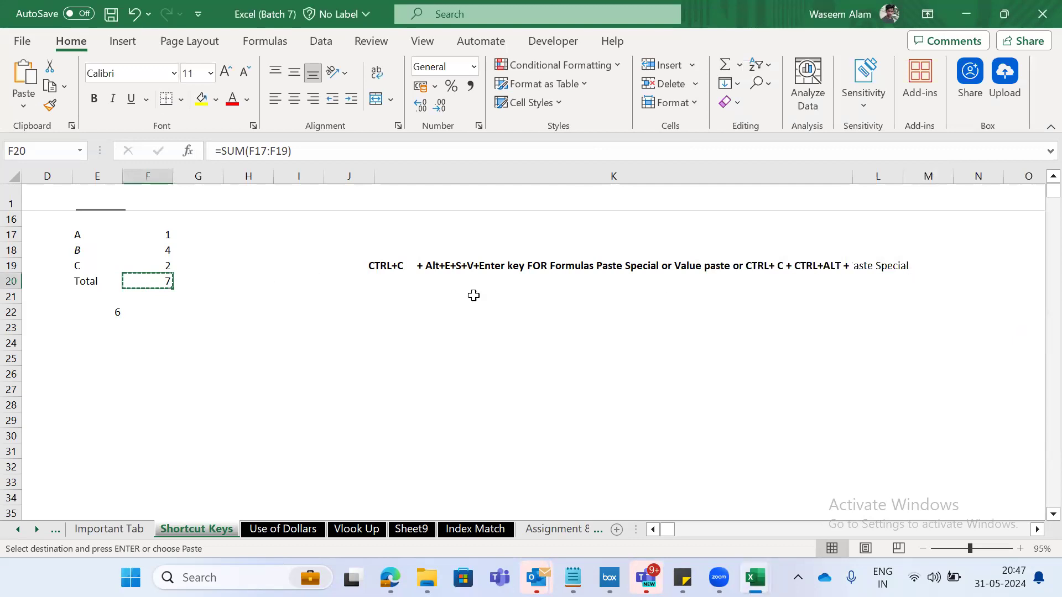
# - Paste the copied total over F20 as Values through Paste Special
pyautogui.click(198, 311)
pyautogui.click(148, 276)
pyautogui.hotkey('ctrl', 'alt', 'v')
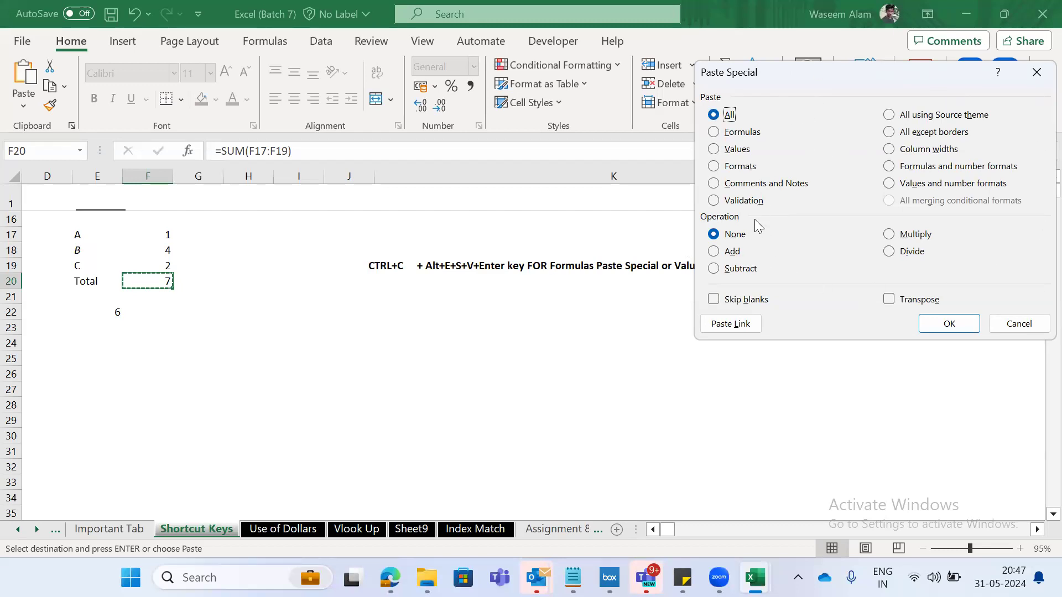
pyautogui.press('v')
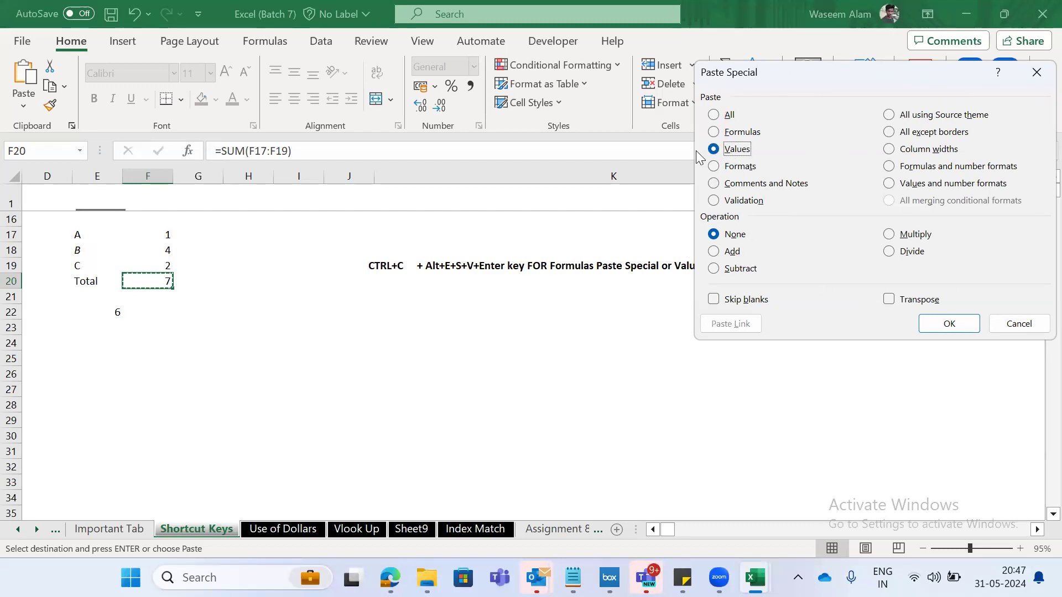
pyautogui.press('Return')
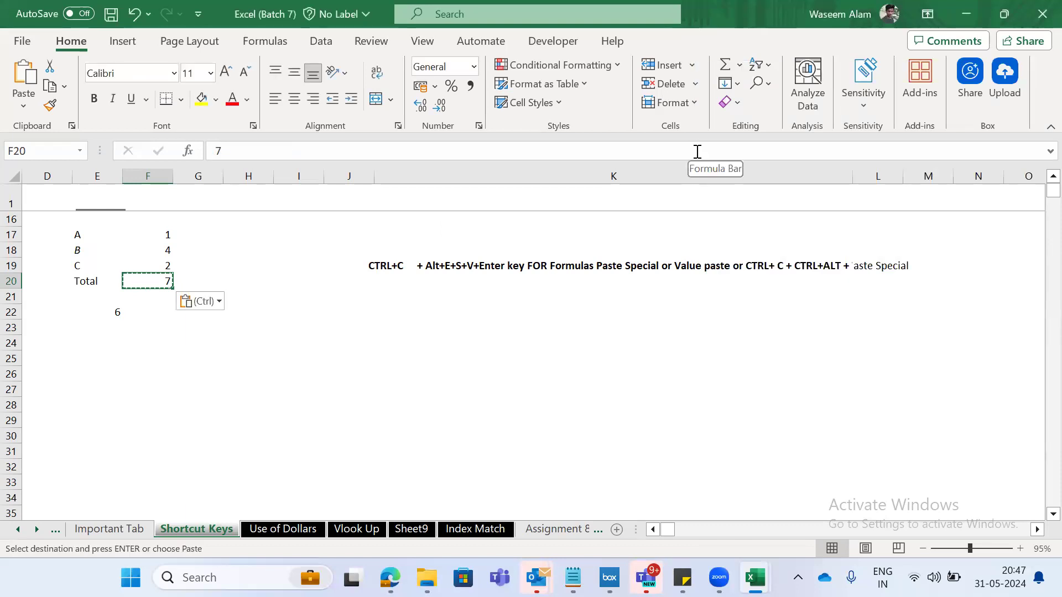
# - Append "+V for values pas" to the end of the shortcut text in K19
pyautogui.press('Right')
pyautogui.press('Right')
pyautogui.press('Up')
pyautogui.press('Right')
pyautogui.press('Right')
pyautogui.press('Right')
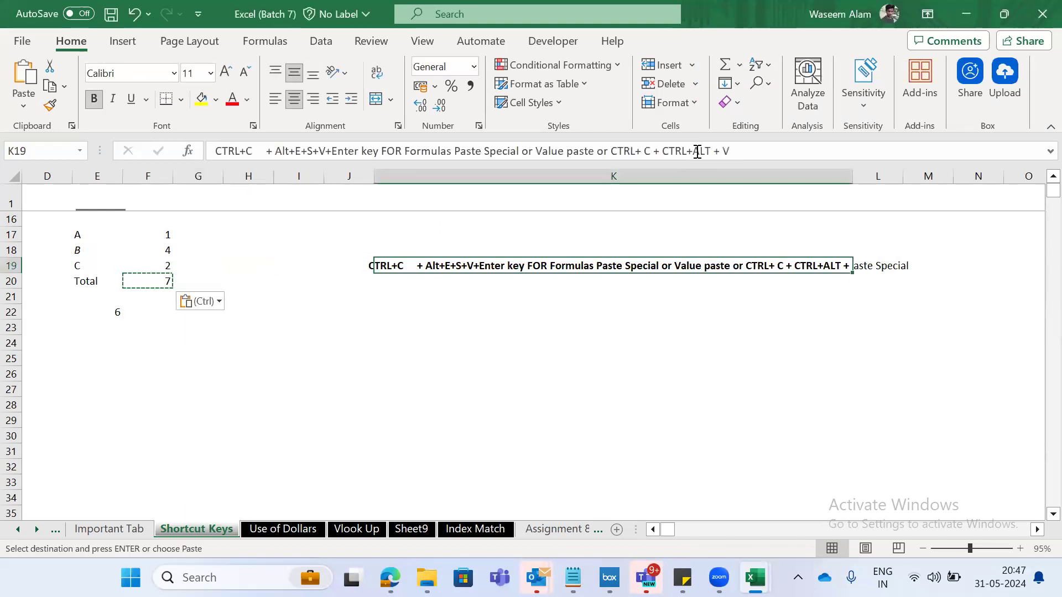
pyautogui.click(693, 155)
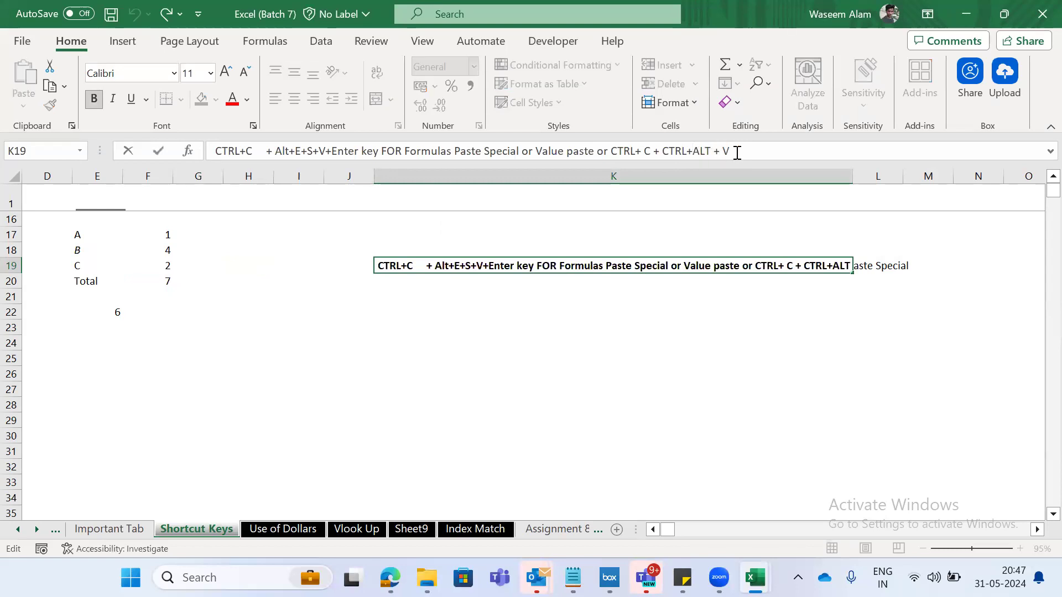
pyautogui.click(738, 154)
pyautogui.write('+V')
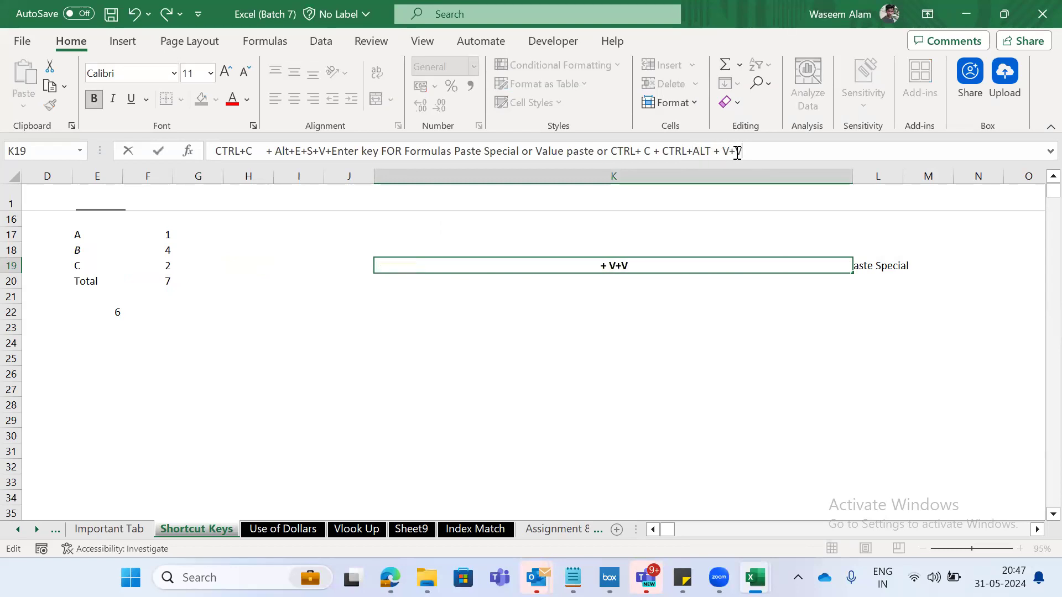
pyautogui.write(' forvalues')
pyautogui.press('BackSpace')
pyautogui.press('BackSpace')
pyautogui.press('BackSpace')
pyautogui.press('BackSpace')
pyautogui.press('BackSpace')
pyautogui.press('BackSpace')
pyautogui.write('vaues')
pyautogui.press('BackSpace')
pyautogui.press('BackSpace')
pyautogui.press('BackSpace')
pyautogui.write('les')
pyautogui.press('BackSpace')
pyautogui.press('BackSpace')
pyautogui.write('us')
pyautogui.press('BackSpace')
pyautogui.write('es')
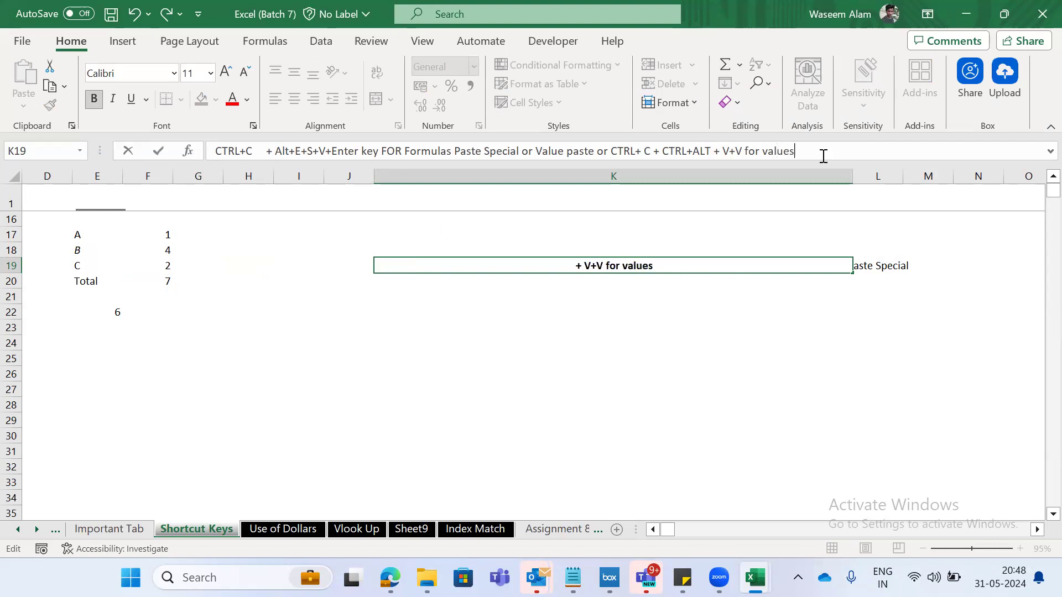
pyautogui.write(' pas')
pyautogui.press('Tab')
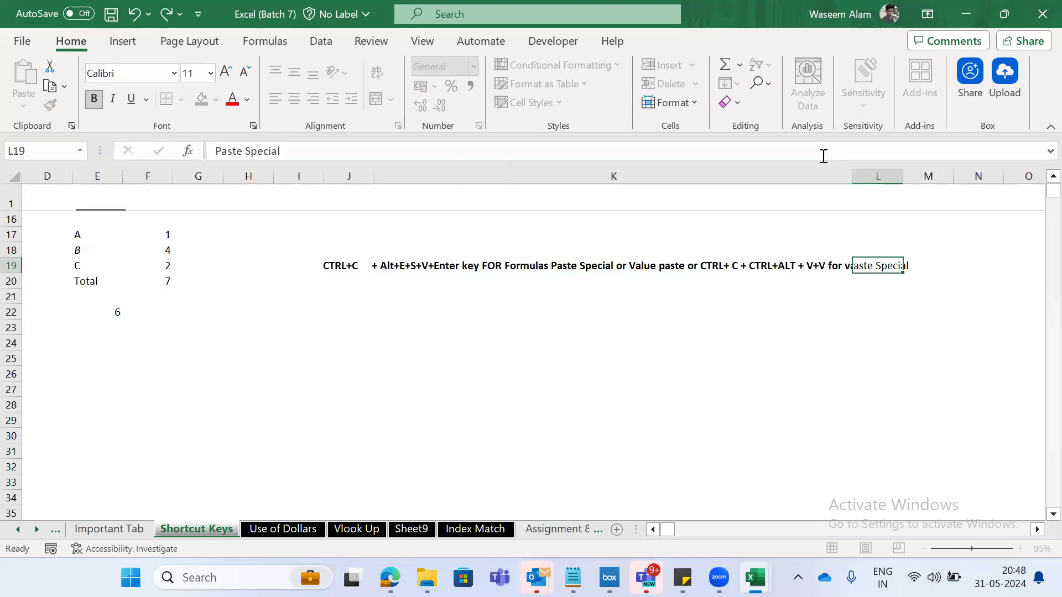
# - Copy the total in F20 once more and open Paste Special, cancelling without pasting
pyautogui.press('Left')
pyautogui.press('Left')
pyautogui.press('Left')
pyautogui.press('Left')
pyautogui.press('Left')
pyautogui.press('Down')
pyautogui.press('Left')
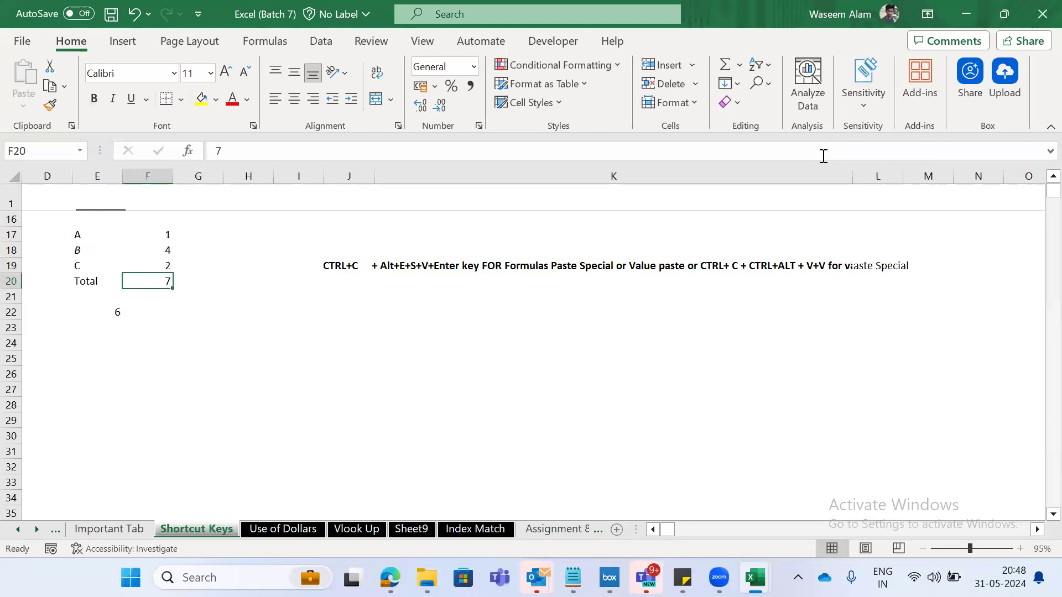
pyautogui.hotkey('ctrl', 'c')
pyautogui.hotkey('ctrl', 'alt', 'v')
pyautogui.press('Escape')
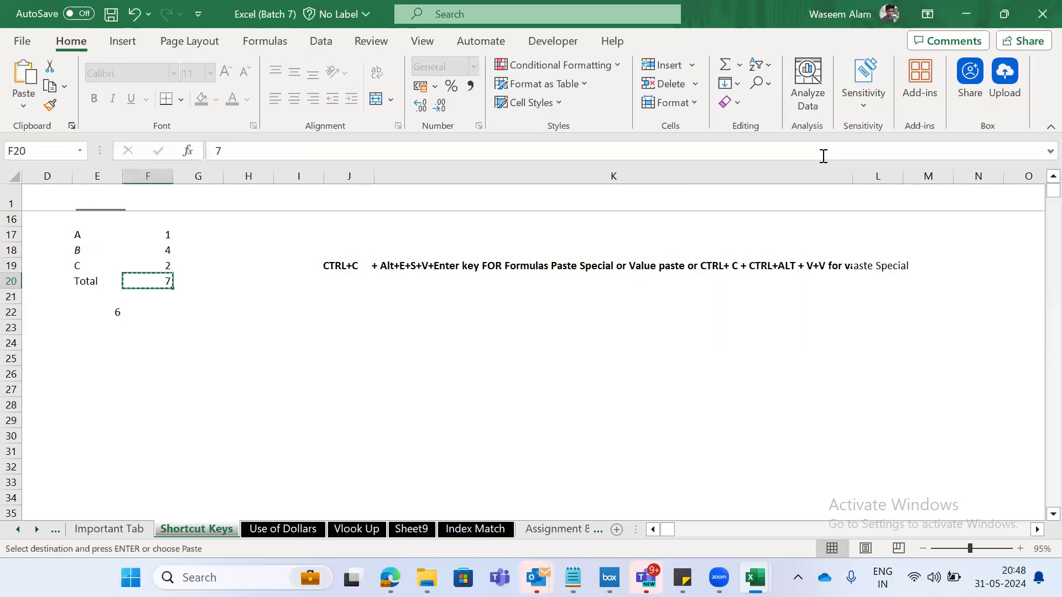
pyautogui.press('Escape')
# - Save the workbook with F20 selected
pyautogui.press('Right')
pyautogui.press('Left')
pyautogui.hotkey('ctrl', 's')
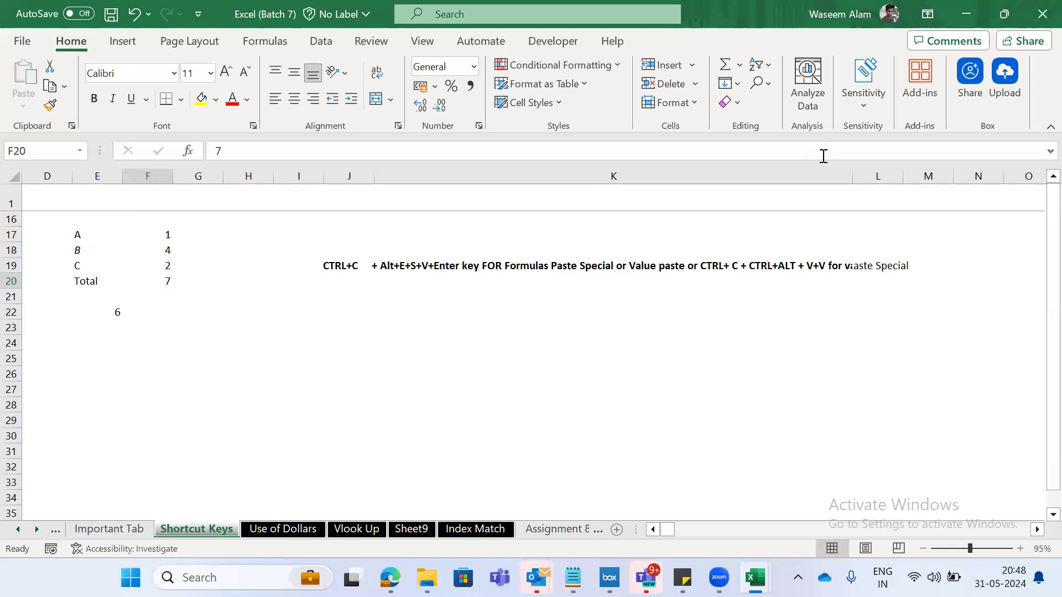
# - Look through the neighbouring sheets, from Assignment 8 (2) back to Sheet5, and return to Shortcut Keys
pyautogui.hotkey('ctrl', 'pagedown')
pyautogui.hotkey('ctrl', 'pagedown')
pyautogui.hotkey('ctrl', 'pagedown')
pyautogui.hotkey('ctrl', 'pagedown')
pyautogui.hotkey('ctrl', 'pagedown')
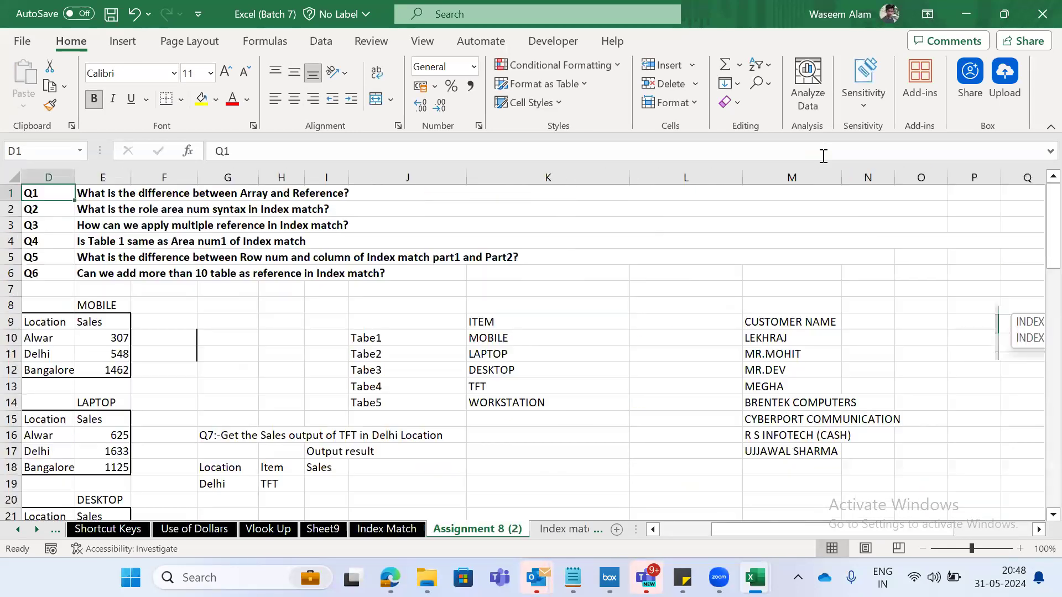
pyautogui.hotkey('ctrl', 'pageup')
pyautogui.hotkey('ctrl', 'pageup')
pyautogui.hotkey('ctrl', 'pageup')
pyautogui.hotkey('ctrl', 'pageup')
pyautogui.hotkey('ctrl', 'pageup')
pyautogui.hotkey('ctrl', 'pageup')
pyautogui.hotkey('ctrl', 'pageup')
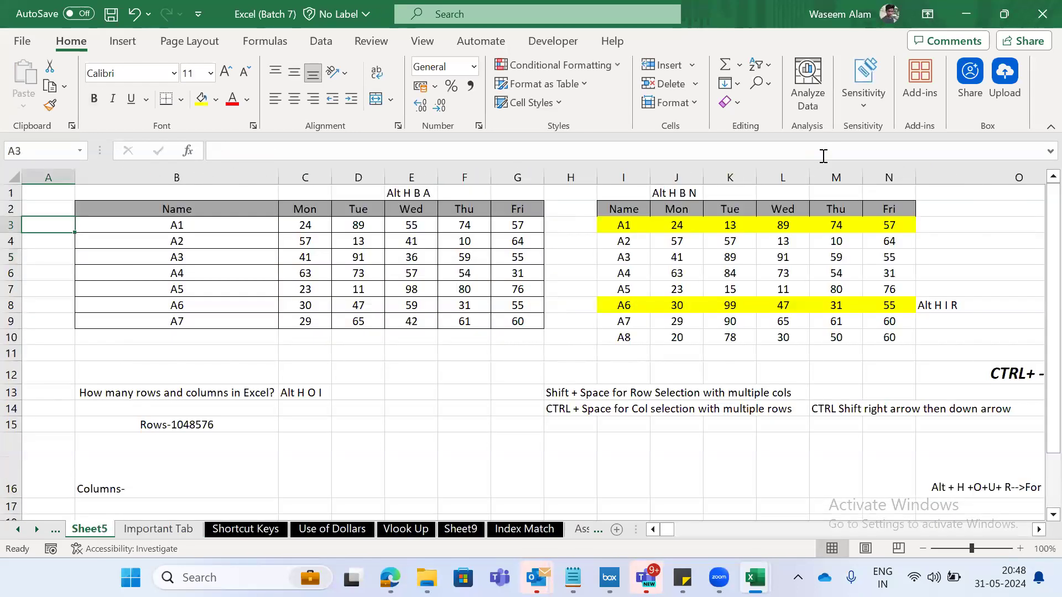
pyautogui.hotkey('ctrl', 'pagedown')
pyautogui.hotkey('ctrl', 'pagedown')
pyautogui.hotkey('ctrl', 'pagedown')
pyautogui.hotkey('ctrl', 'pageup')
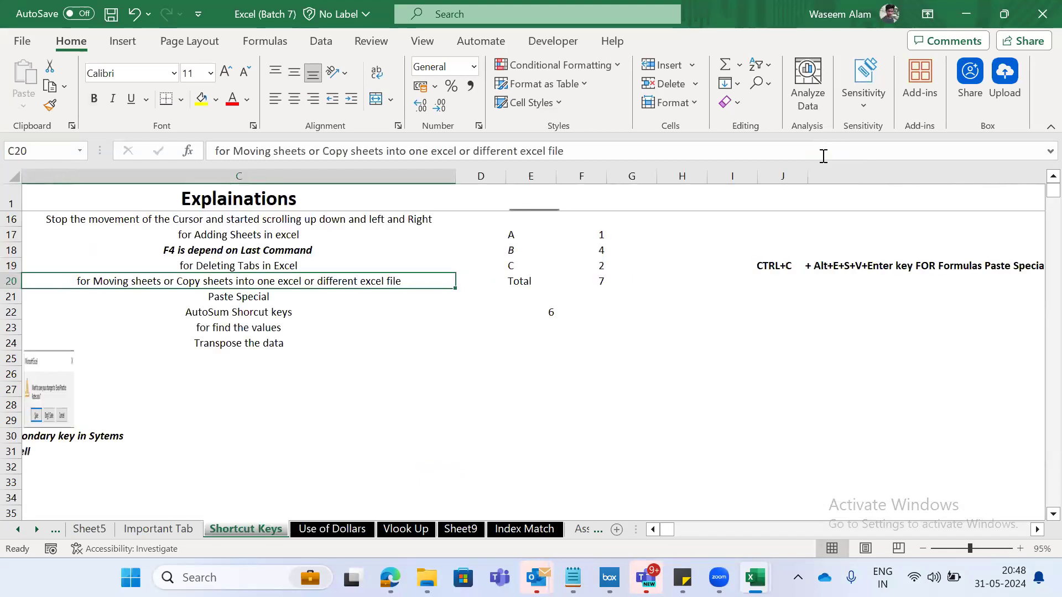
# - Examine the Paste Special and AutoSum entries in rows 21 and 22 of the shortcut list
pyautogui.press('Home')
pyautogui.press('Down')
pyautogui.press('Down')
pyautogui.press('Down')
pyautogui.press('Down')
pyautogui.press('Down')
pyautogui.press('Down')
pyautogui.press('Down')
pyautogui.press('Down')
pyautogui.press('Down')
pyautogui.press('Down')
pyautogui.press('Down')
pyautogui.press('Down')
pyautogui.press('Down')
pyautogui.press('Down')
pyautogui.press('Down')
pyautogui.press('Down')
pyautogui.press('Down')
pyautogui.press('Down')
pyautogui.press('Down')
pyautogui.press('Down')
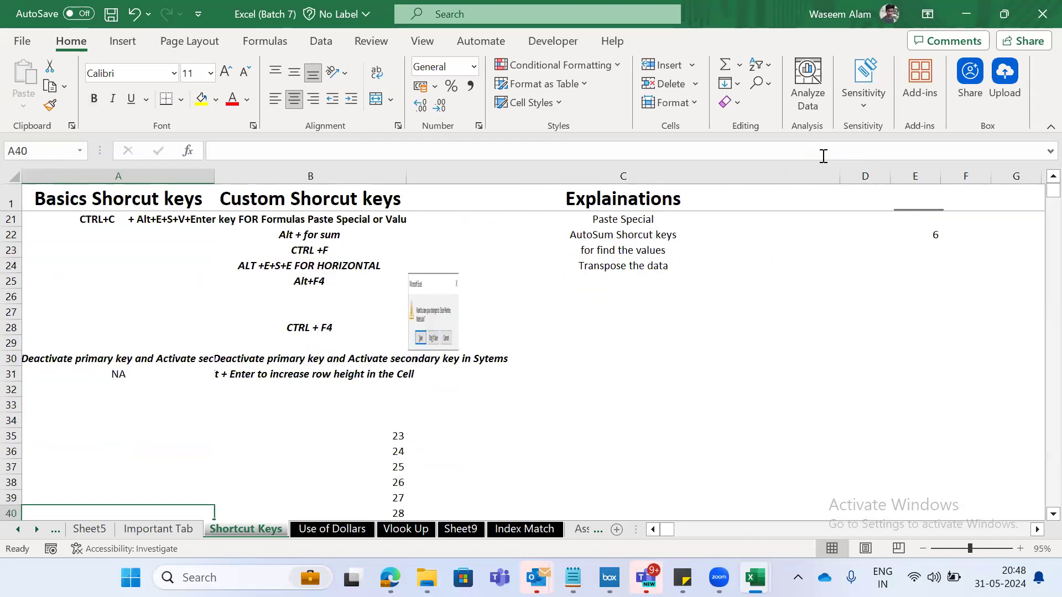
pyautogui.press('Up')
pyautogui.press('Up')
pyautogui.press('Up')
pyautogui.press('Up')
pyautogui.press('Up')
pyautogui.press('Up')
pyautogui.press('Up')
pyautogui.press('Up')
pyautogui.press('Up')
pyautogui.press('Up')
pyautogui.press('Up')
pyautogui.press('Up')
pyautogui.press('Up')
pyautogui.press('Up')
pyautogui.press('Up')
pyautogui.press('Up')
pyautogui.press('Up')
pyautogui.press('Up')
pyautogui.press('Up')
pyautogui.press('Up')
pyautogui.press('Right')
pyautogui.press('Down')
pyautogui.press('Down')
pyautogui.press('Down')
pyautogui.press('Up')
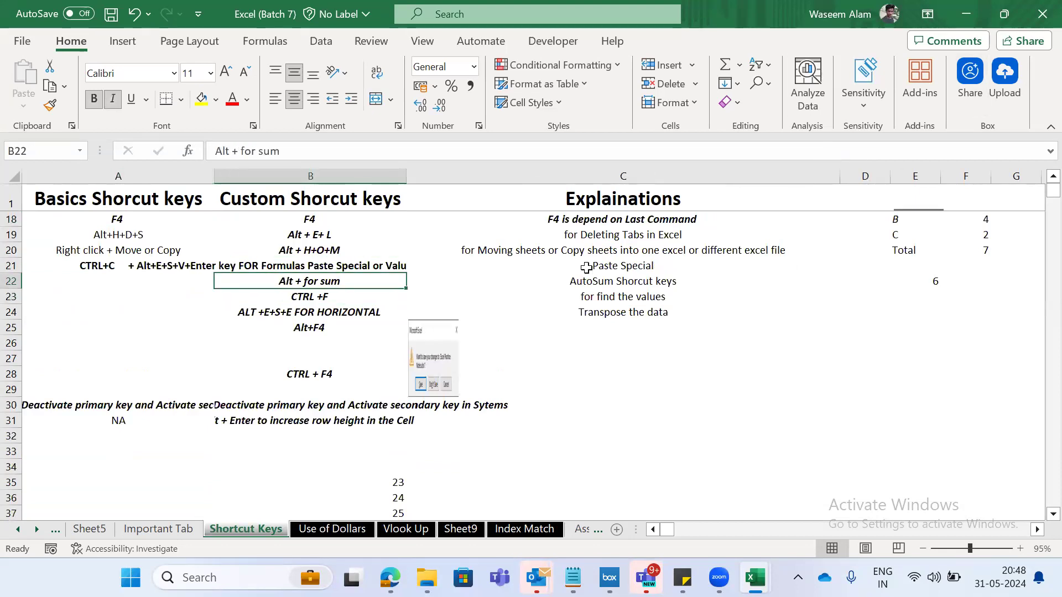
pyautogui.press('Right')
pyautogui.press('Right')
pyautogui.press('Right')
pyautogui.press('Right')
pyautogui.press('Right')
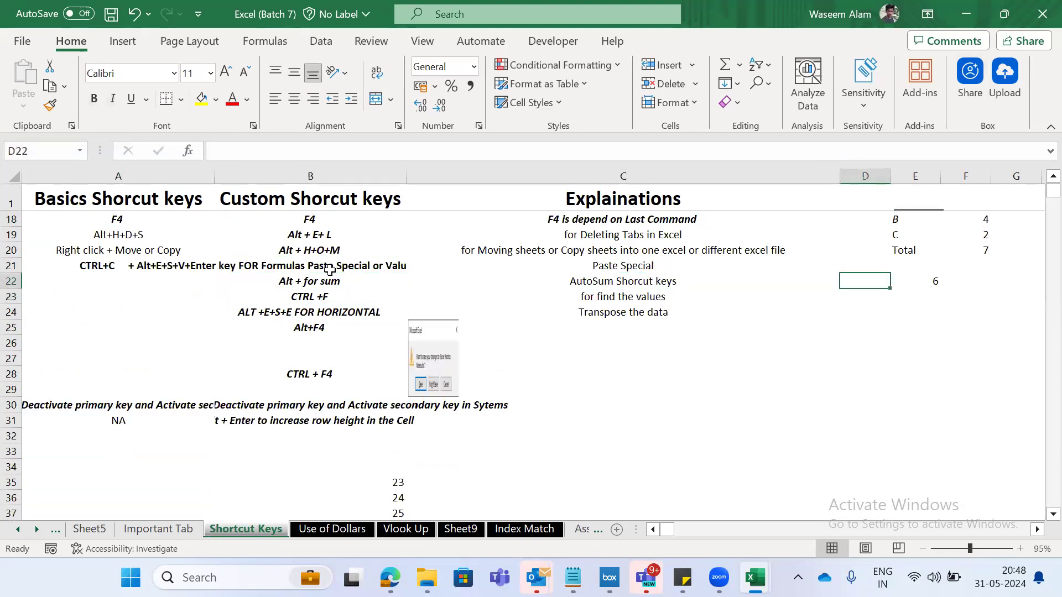
pyautogui.press('Left')
pyautogui.press('Left')
pyautogui.press('Left')
pyautogui.press('Left')
pyautogui.press('Left')
pyautogui.press('Right')
pyautogui.press('Right')
pyautogui.press('Right')
pyautogui.press('Right')
pyautogui.press('Left')
pyautogui.press('Left')
pyautogui.press('Left')
pyautogui.press('Left')
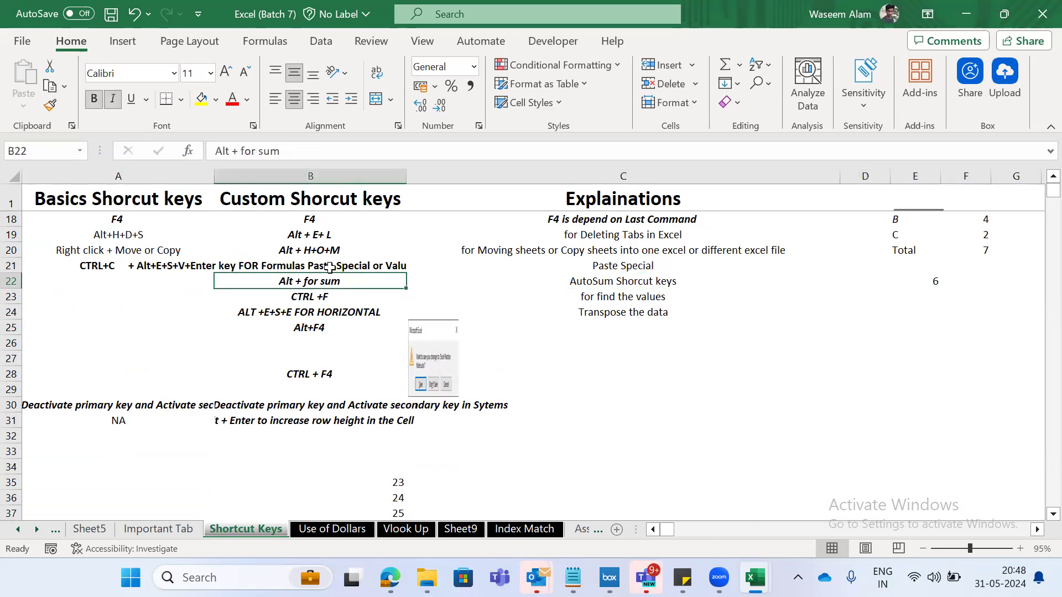
# - Review the find and transpose shortcuts with their explanations in rows 23 and 24
pyautogui.hotkey('shift', 'Right')
pyautogui.press('Down')
pyautogui.hotkey('shift', 'Right')
pyautogui.hotkey('shift', 'Right')
pyautogui.hotkey('shift', 'Left')
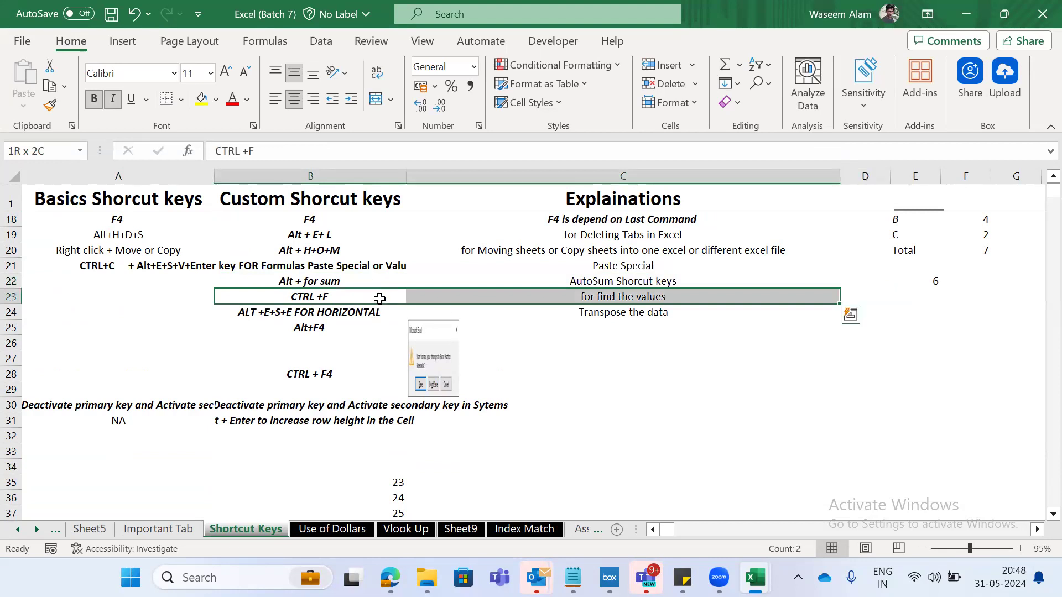
pyautogui.press('Down')
pyautogui.press('Up')
pyautogui.hotkey('shift', 'space')
pyautogui.press('Down')
pyautogui.hotkey('shift', 'space')
pyautogui.press('Down')
pyautogui.press('Up')
pyautogui.hotkey('shift', 'Right')
pyautogui.press('Down')
pyautogui.press('Up')
pyautogui.hotkey('shift', 'space')
pyautogui.hotkey('shift', 'Down')
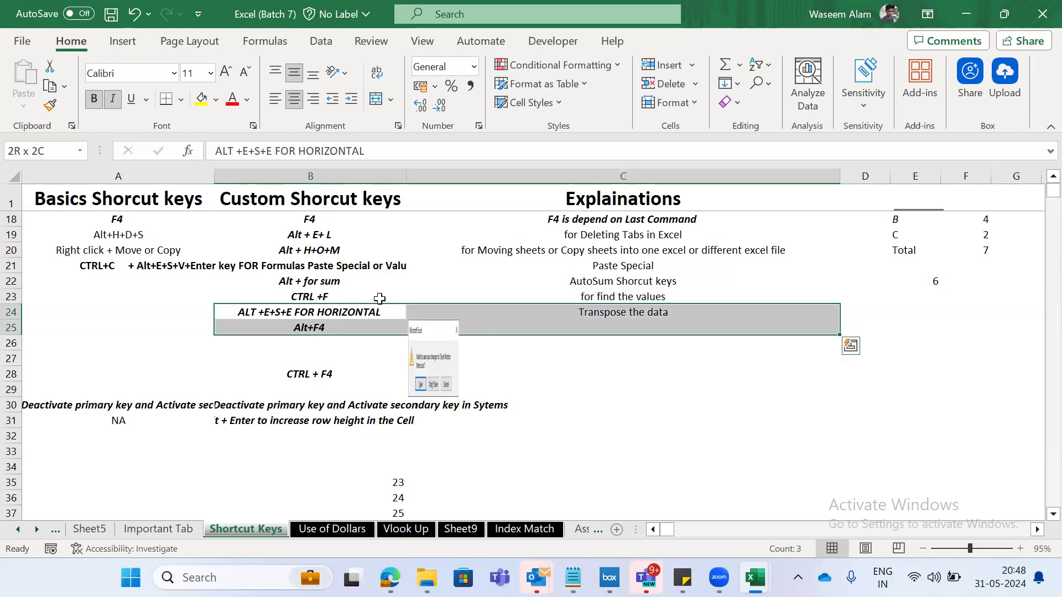
pyautogui.press('Down')
pyautogui.press('Up')
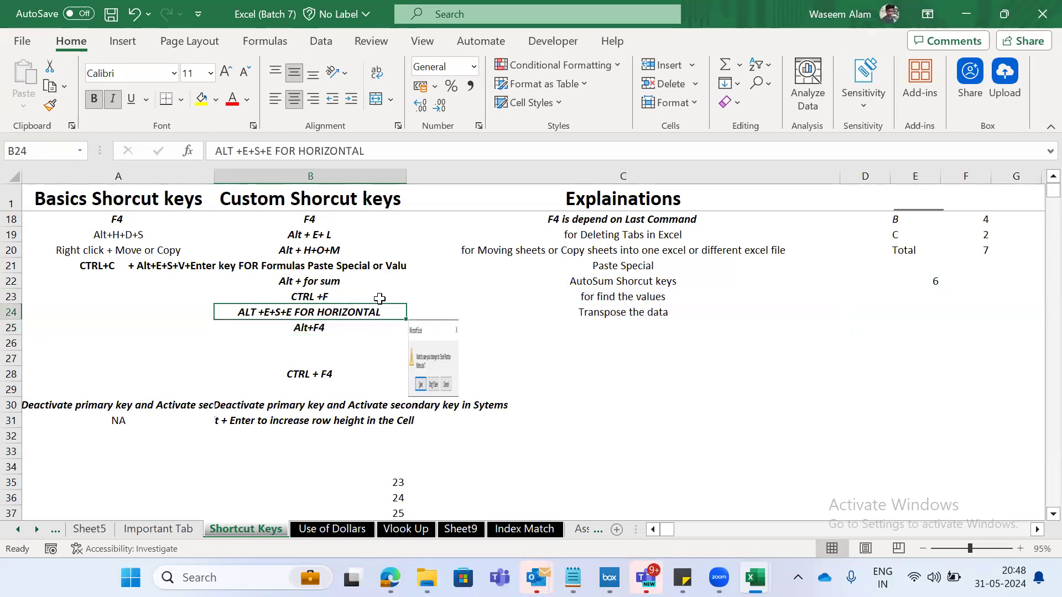
# - Go over the custom shortcuts in B22:B28, ending on the Alt+F4 and CTRL + F4 entries
pyautogui.press('Down')
pyautogui.press('Up')
pyautogui.press('Up')
pyautogui.press('Up')
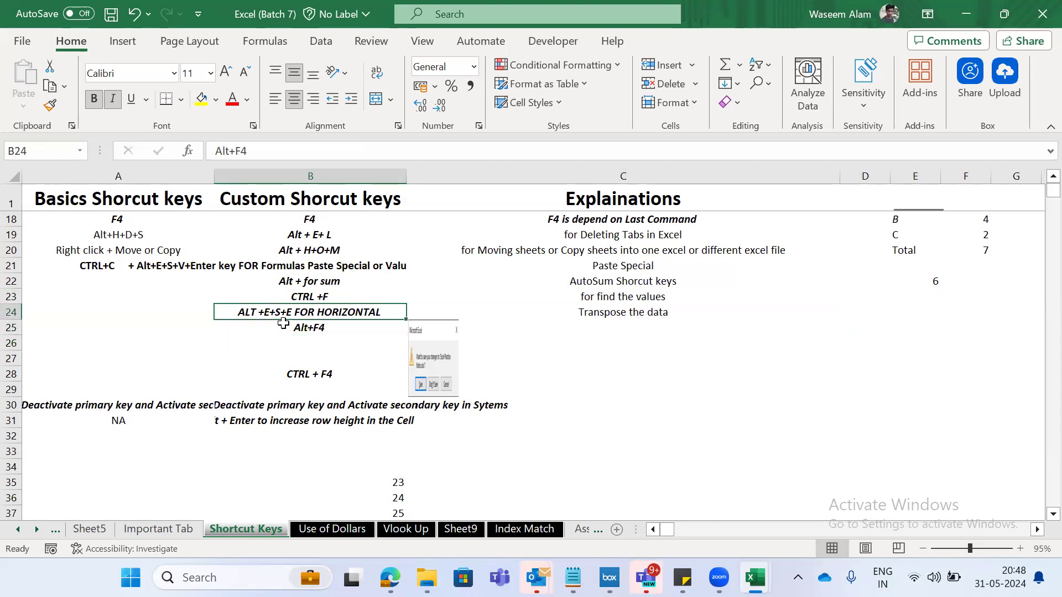
pyautogui.hotkey('shift', 'Down')
pyautogui.hotkey('shift', 'Down')
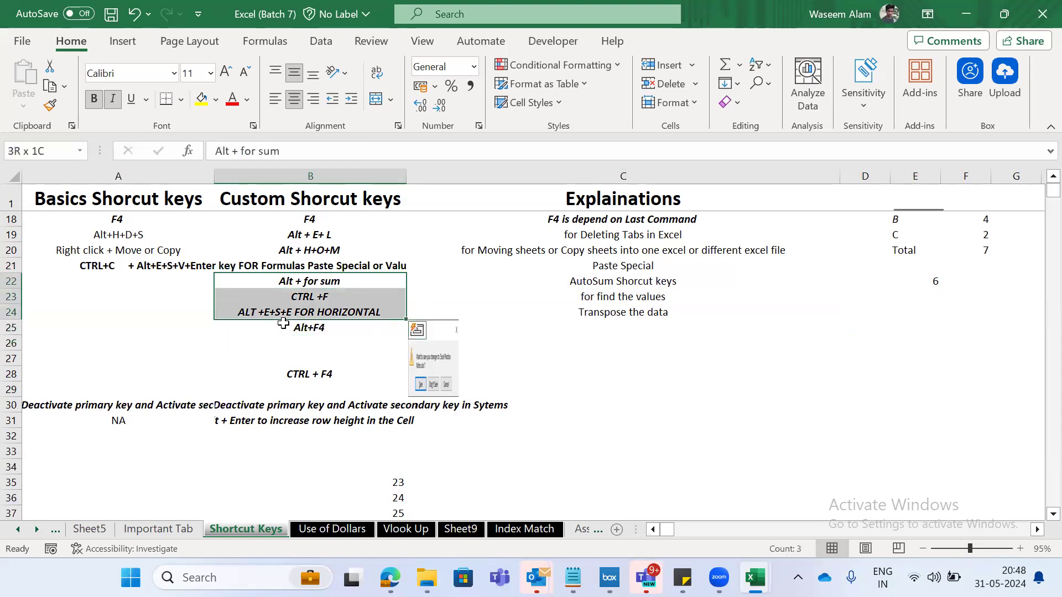
pyautogui.press('Down')
pyautogui.press('Down')
pyautogui.press('Down')
pyautogui.press('Down')
pyautogui.press('Down')
pyautogui.press('Down')
pyautogui.press('Down')
pyautogui.press('Down')
pyautogui.press('Down')
pyautogui.press('Down')
pyautogui.press('Down')
pyautogui.press('Down')
pyautogui.press('Down')
pyautogui.press('Down')
pyautogui.press('Up')
pyautogui.press('Up')
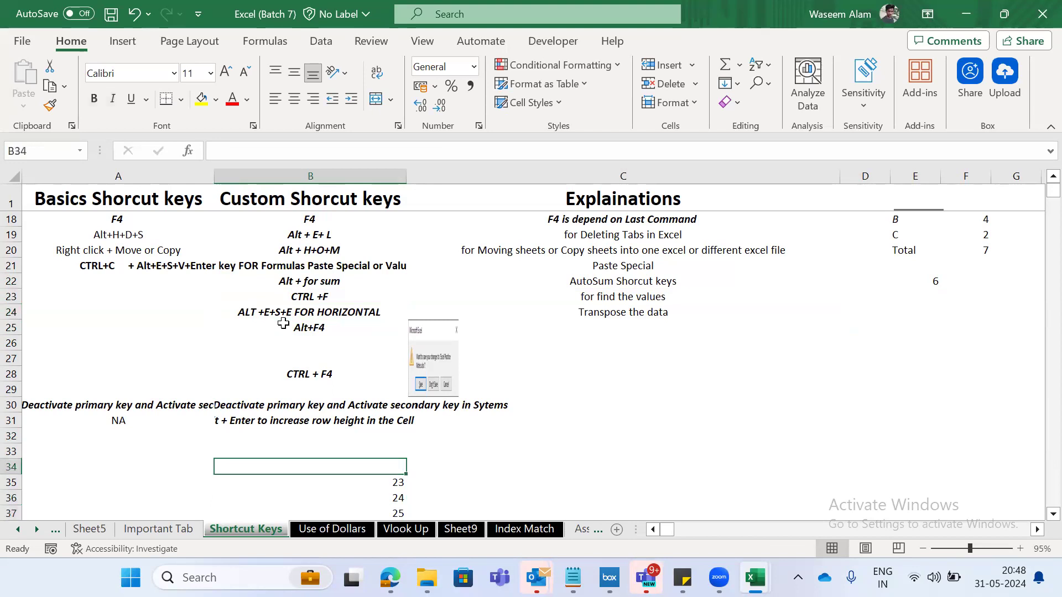
pyautogui.press('Up')
pyautogui.press('Up')
pyautogui.press('Up')
pyautogui.press('Up')
pyautogui.press('Up')
pyautogui.press('Up')
pyautogui.press('Up')
pyautogui.press('Up')
pyautogui.press('Up')
pyautogui.press('Up')
pyautogui.press('Down')
pyautogui.hotkey('shift', 'Down')
pyautogui.hotkey('shift', 'Down')
pyautogui.hotkey('shift', 'Down')
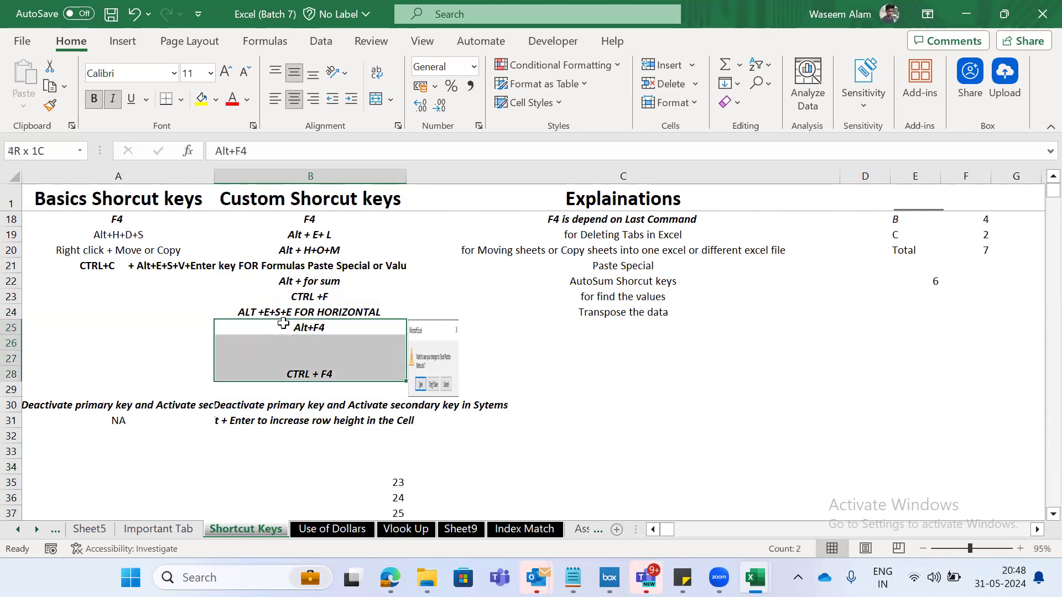
# - Bring up the save prompt by closing the workbook, and cancel it
pyautogui.click(451, 275)
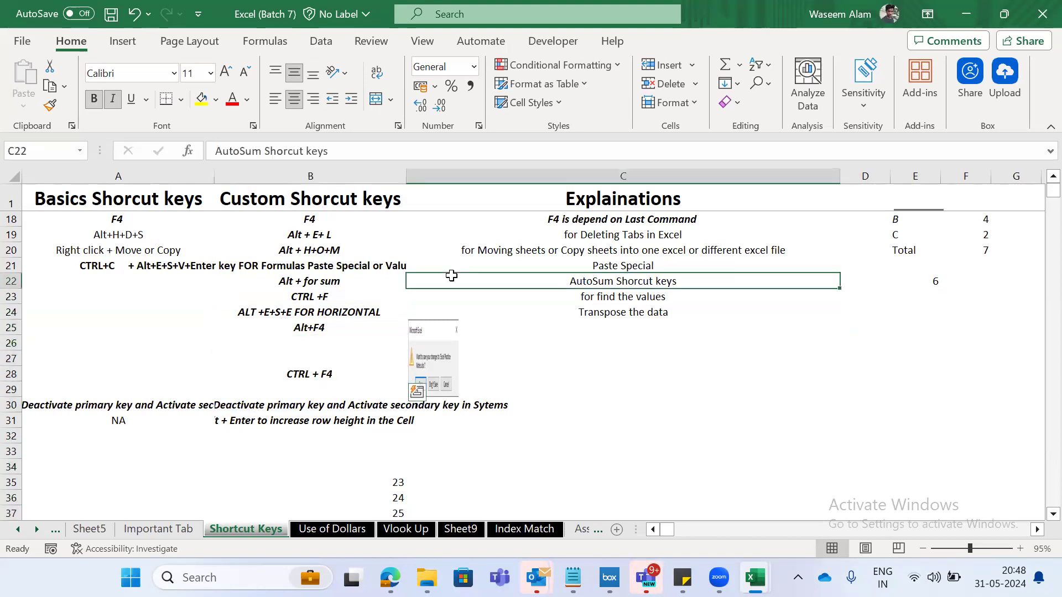
pyautogui.hotkey('ctrl', 'F4')
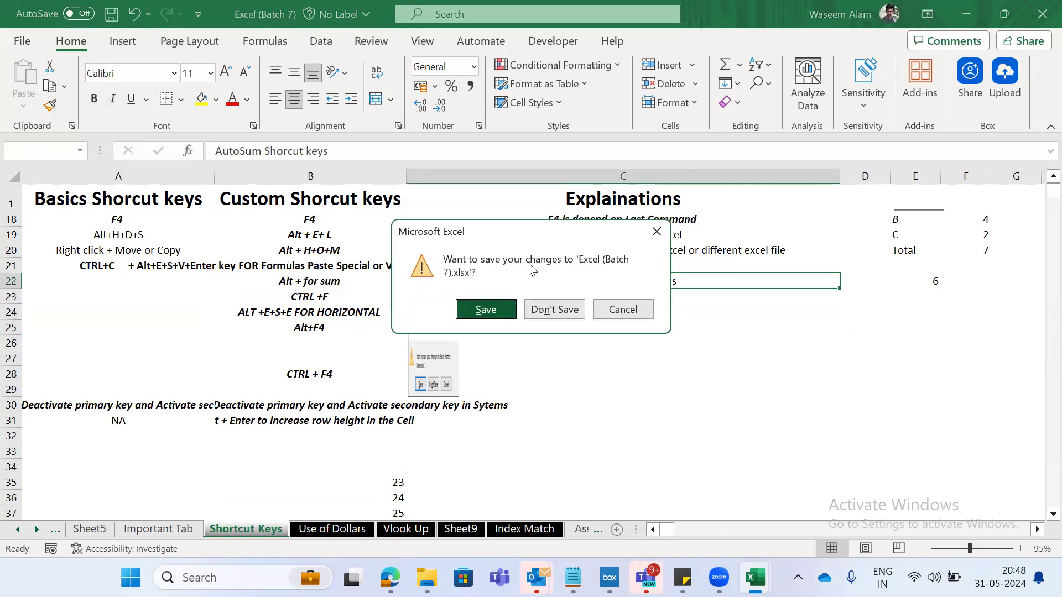
pyautogui.press('Escape')
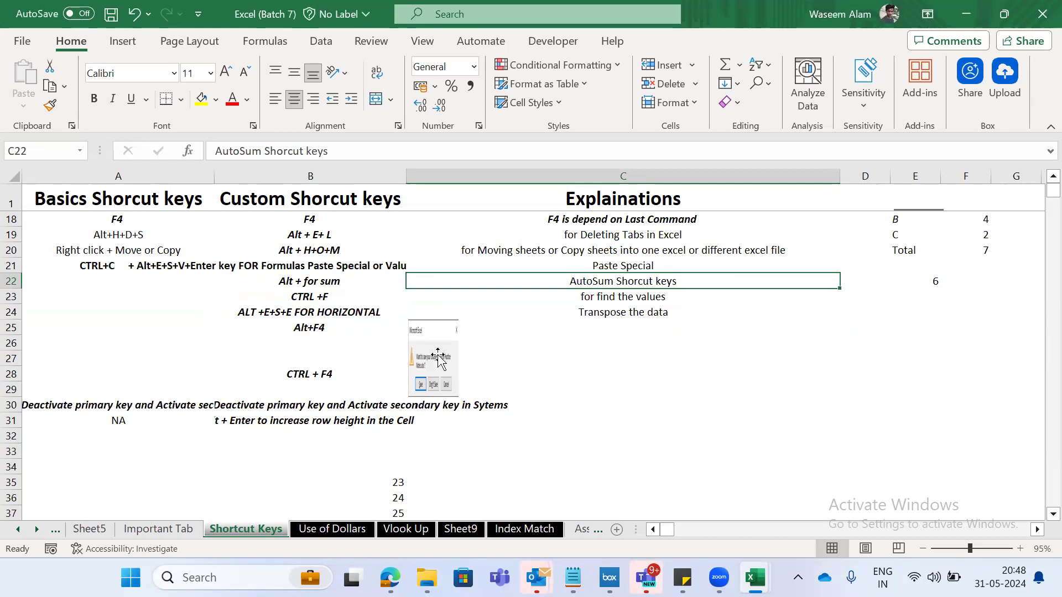
# - Widen the save-prompt picture beside the Alt+F4 and CTRL + F4 entries across most of column C
pyautogui.click(437, 360)
pyautogui.moveTo(498, 358); pyautogui.dragTo(758, 358)
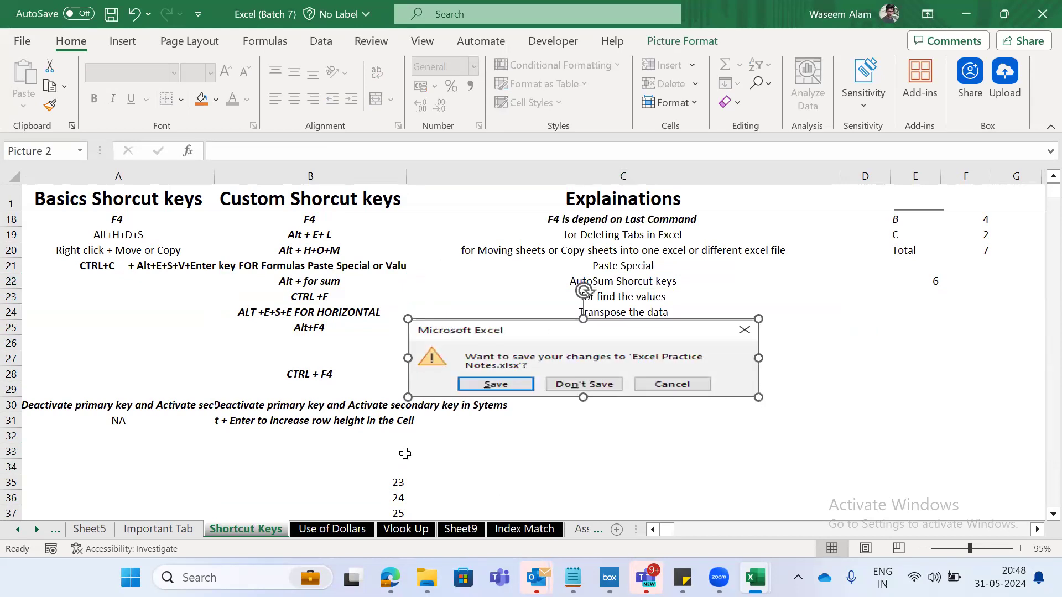
# - Bring up the closing save prompt again, compare it with the picture beside B25, and cancel closing
pyautogui.hotkey('alt', 'F4')
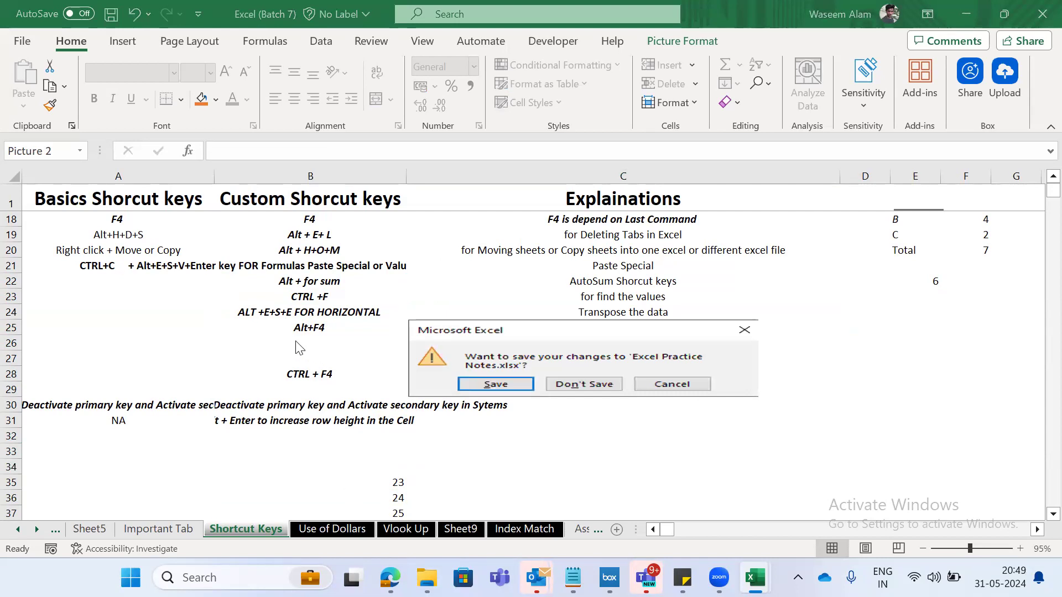
pyautogui.click(309, 328)
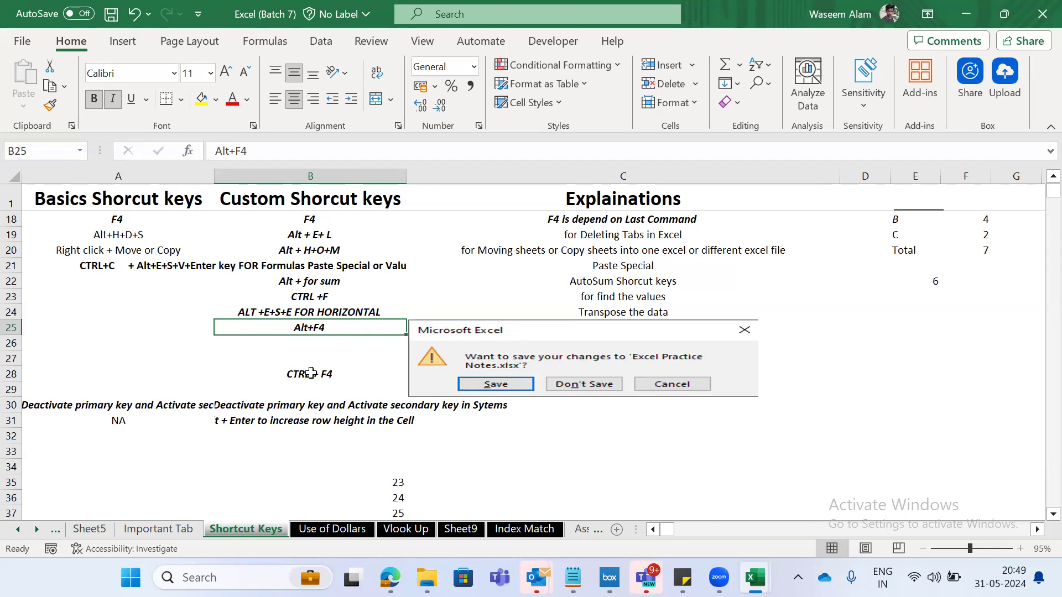
pyautogui.hotkey('ctrl', 'F4')
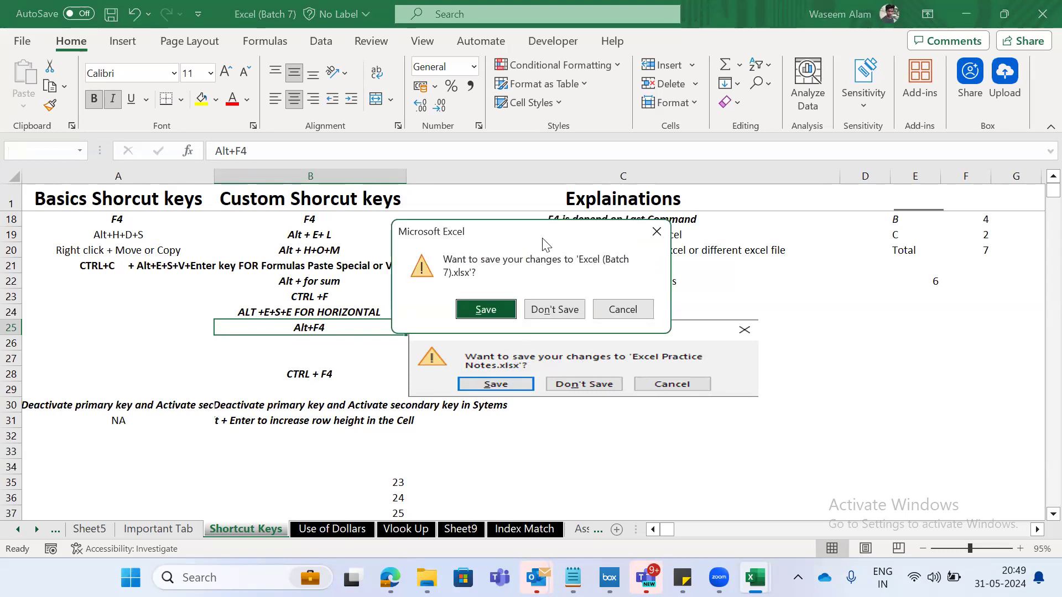
pyautogui.moveTo(545, 242); pyautogui.dragTo(232, 313)
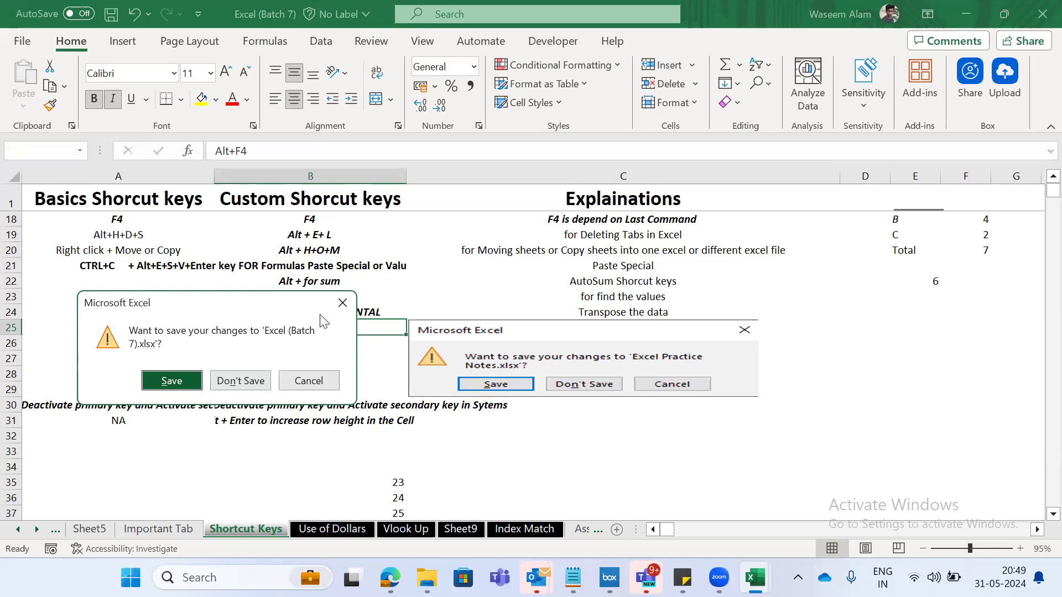
pyautogui.moveTo(320, 315); pyautogui.dragTo(768, 198)
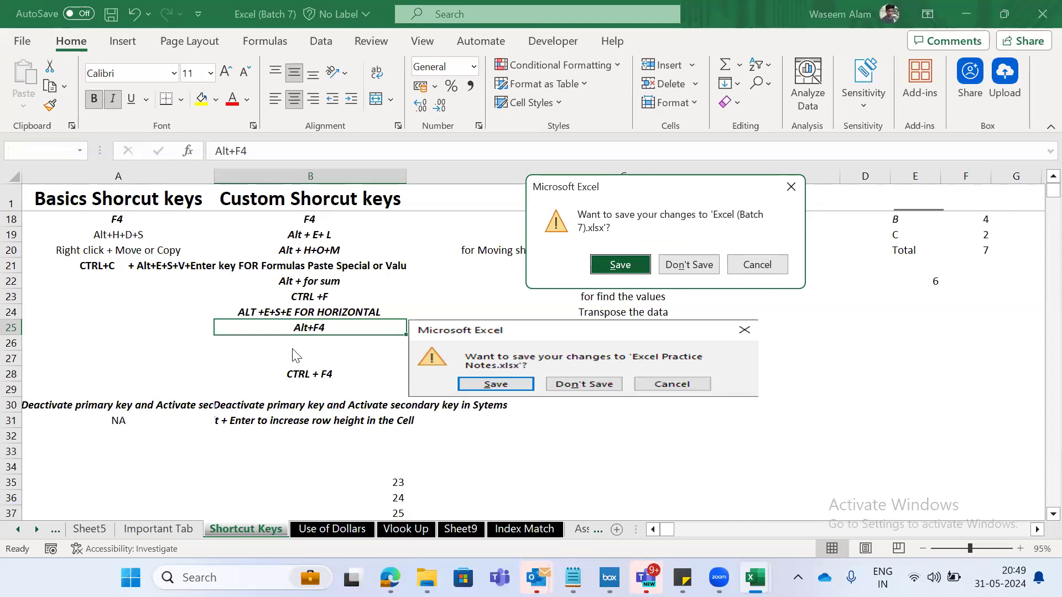
pyautogui.press('Escape')
# - Examine the Shift button note in row 30 and the row-height shortcut entry in row 31
pyautogui.press('Left')
pyautogui.press('Down')
pyautogui.press('Down')
pyautogui.press('Down')
pyautogui.press('Down')
pyautogui.press('Down')
pyautogui.press('Down')
pyautogui.press('Down')
pyautogui.press('Down')
pyautogui.press('Down')
pyautogui.press('Down')
pyautogui.press('Down')
pyautogui.press('Down')
pyautogui.press('Down')
pyautogui.press('Down')
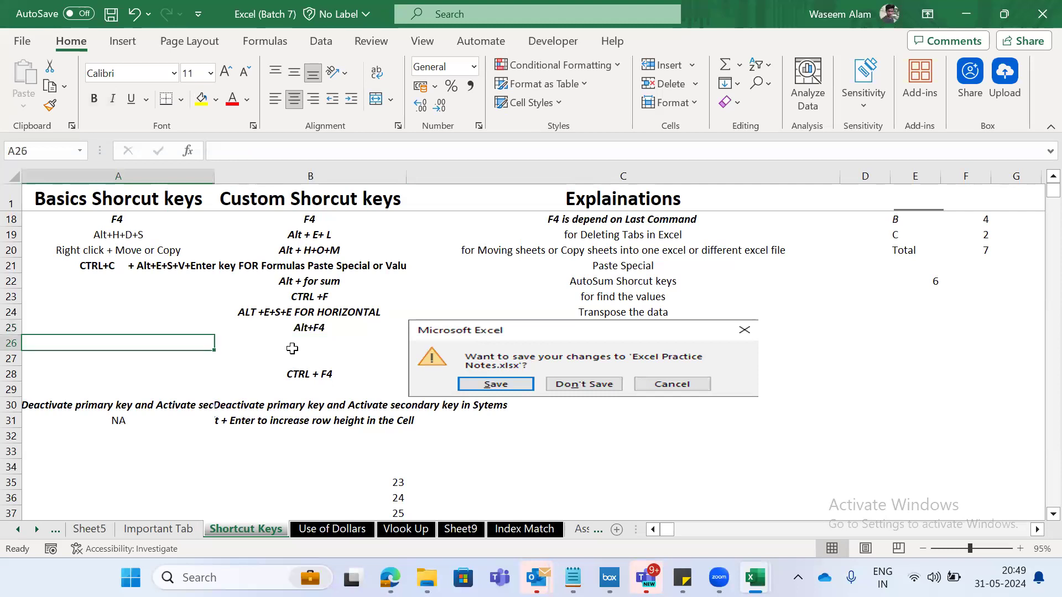
pyautogui.press('Up')
pyautogui.press('Up')
pyautogui.press('Up')
pyautogui.press('Up')
pyautogui.press('Up')
pyautogui.press('Up')
pyautogui.press('Up')
pyautogui.press('Up')
pyautogui.press('Up')
pyautogui.press('Up')
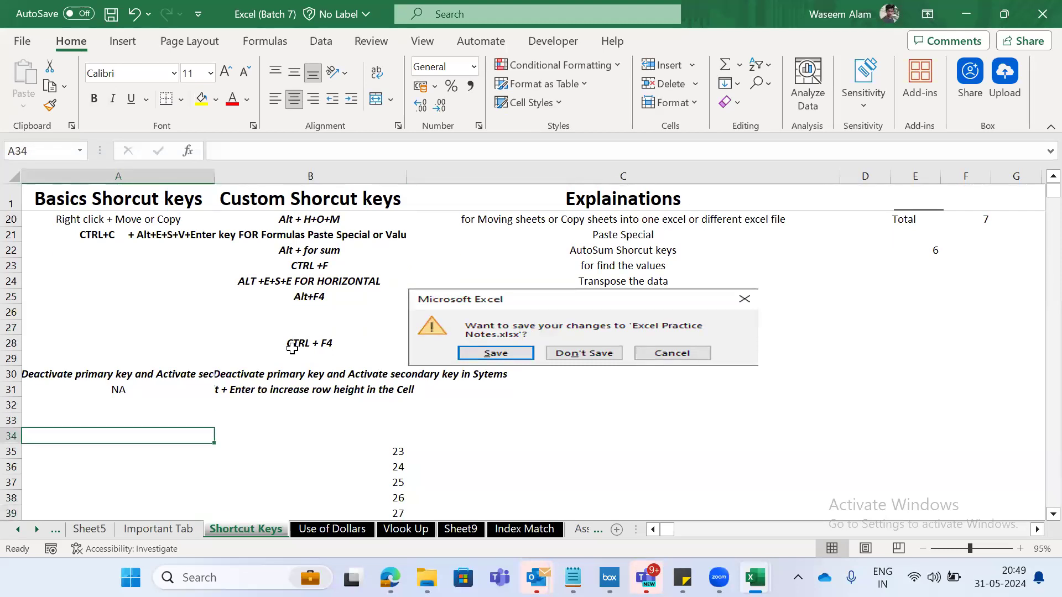
pyautogui.press('Down')
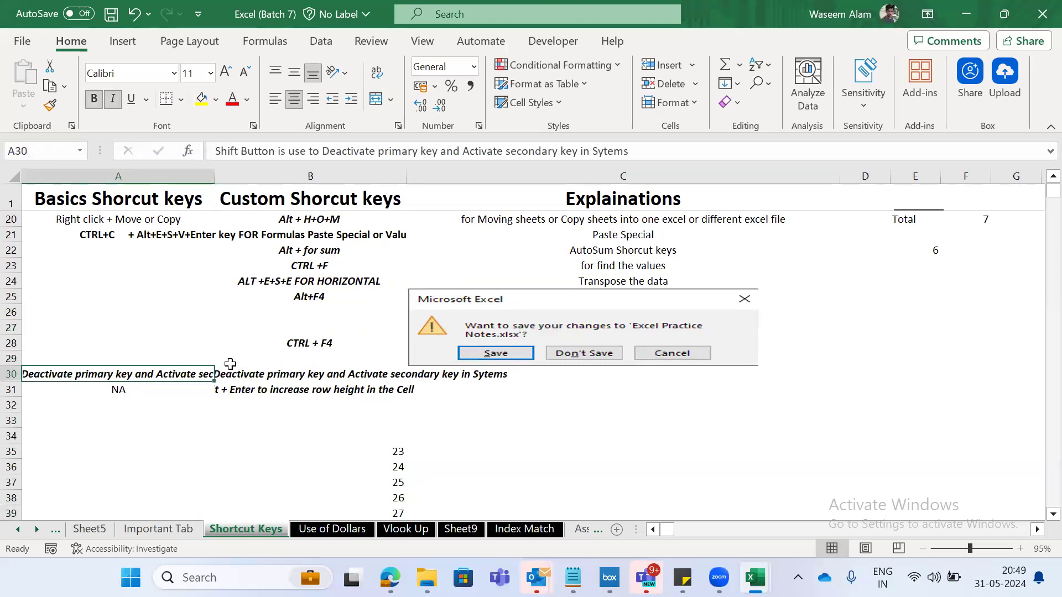
pyautogui.press('Down')
pyautogui.press('Down')
pyautogui.press('Down')
pyautogui.press('Down')
pyautogui.press('Down')
pyautogui.press('Down')
pyautogui.press('Down')
pyautogui.press('Down')
pyautogui.press('Down')
pyautogui.press('Down')
pyautogui.press('Down')
pyautogui.press('Down')
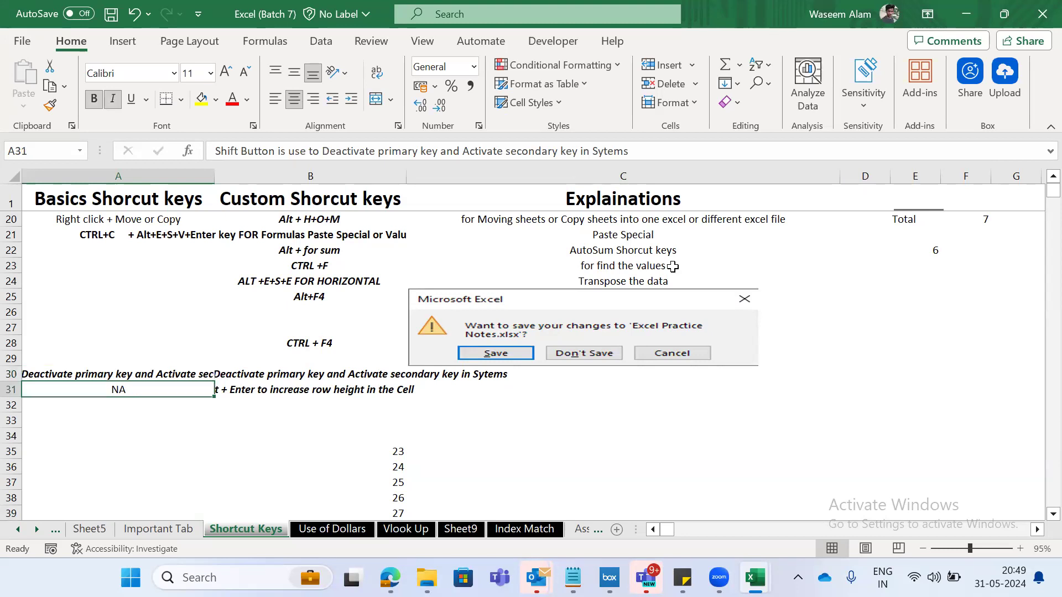
pyautogui.press('Down')
pyautogui.press('Up')
pyautogui.press('Up')
pyautogui.press('Up')
pyautogui.press('Up')
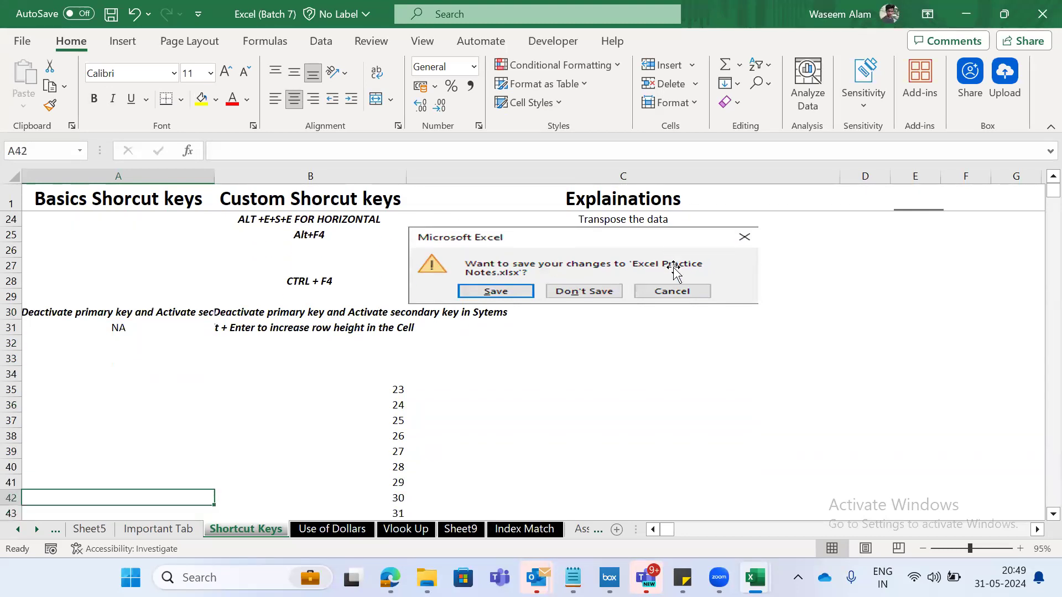
# - Enter the numbers 1, 2, 3, 4 and 5 across C34:G34
pyautogui.press('Right')
pyautogui.press('Right')
pyautogui.press('Up')
pyautogui.press('Up')
pyautogui.press('Up')
pyautogui.press('Up')
pyautogui.press('Up')
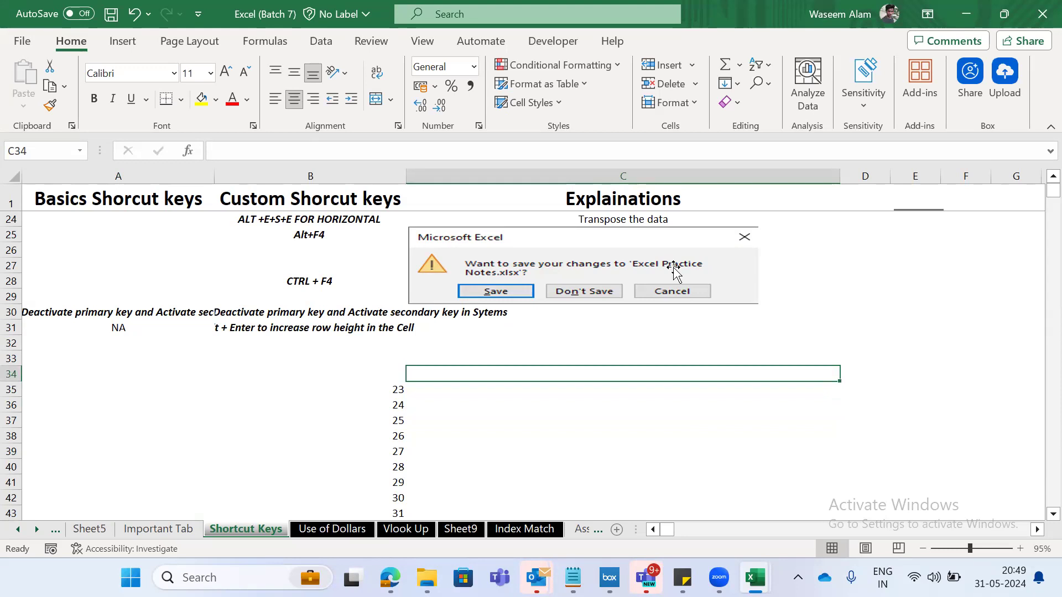
pyautogui.write('1')
pyautogui.press('Tab')
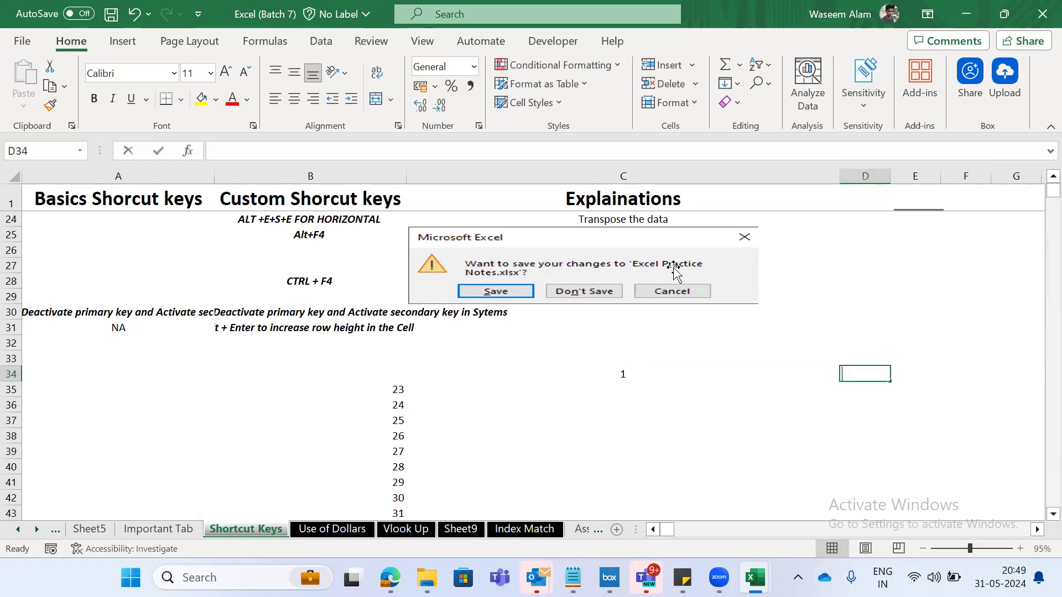
pyautogui.write('2')
pyautogui.press('Tab')
pyautogui.write('3')
pyautogui.press('Tab')
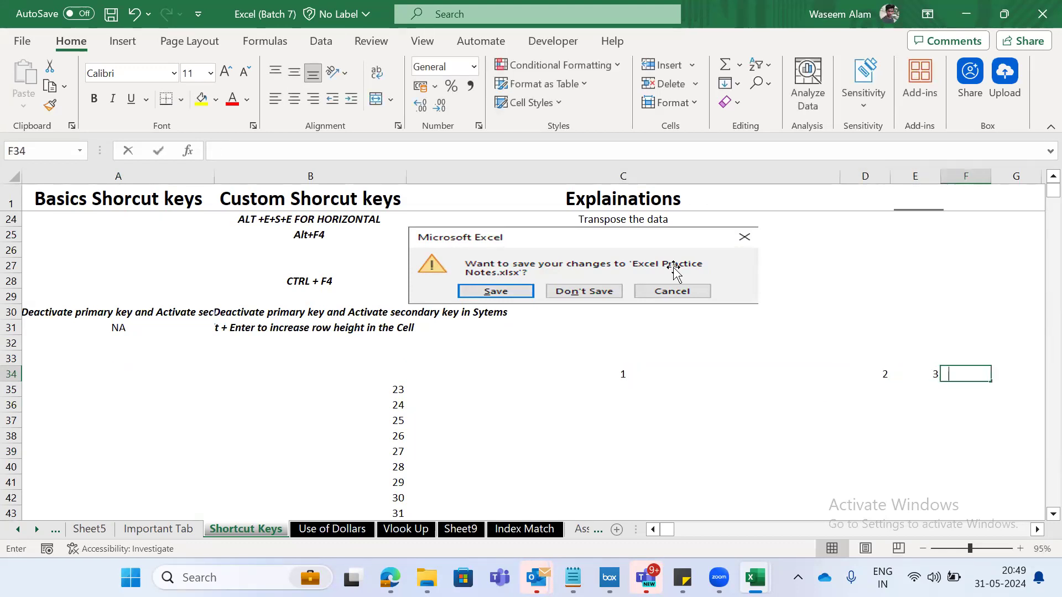
pyautogui.write('4')
pyautogui.press('Tab')
pyautogui.write('5')
pyautogui.hotkey('ctrl', 'Left')
pyautogui.press('Up')
pyautogui.press('Left')
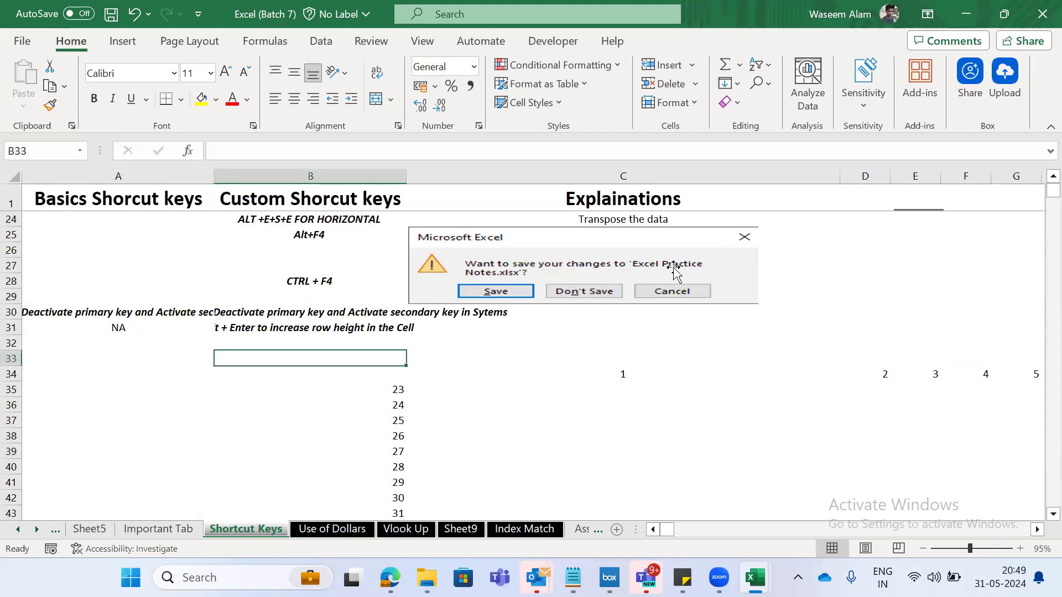
# - Enter the symbol ! in C33 above the 1 and @ in D33 above the 2
pyautogui.press('Right')
pyautogui.press('Down')
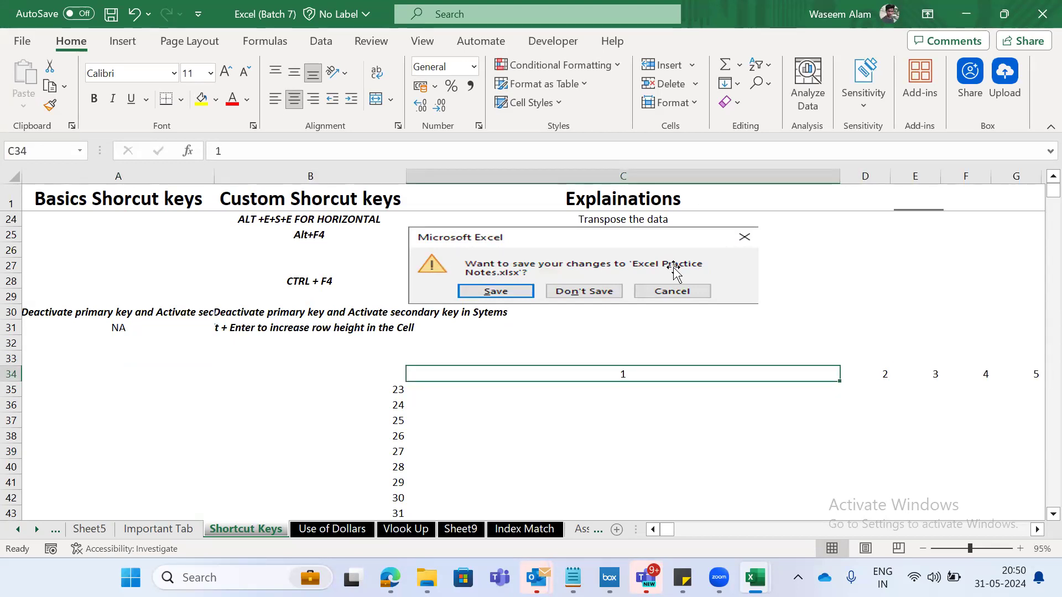
pyautogui.press('Right')
pyautogui.press('Right')
pyautogui.press('Right')
pyautogui.press('Right')
pyautogui.press('Left')
pyautogui.press('Left')
pyautogui.press('Left')
pyautogui.press('Left')
pyautogui.press('Up')
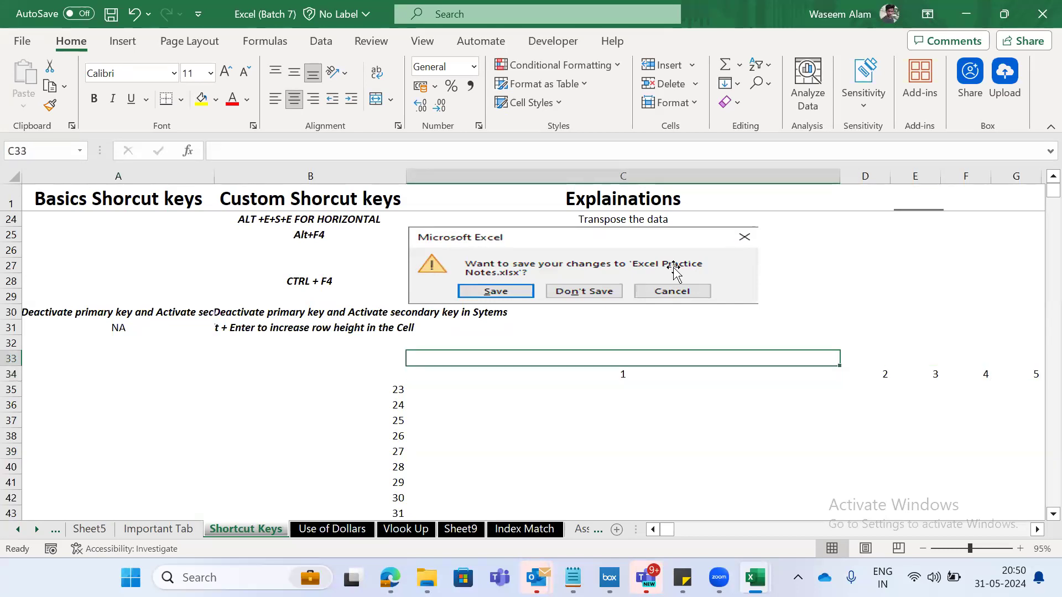
pyautogui.write('!')
pyautogui.press('Return')
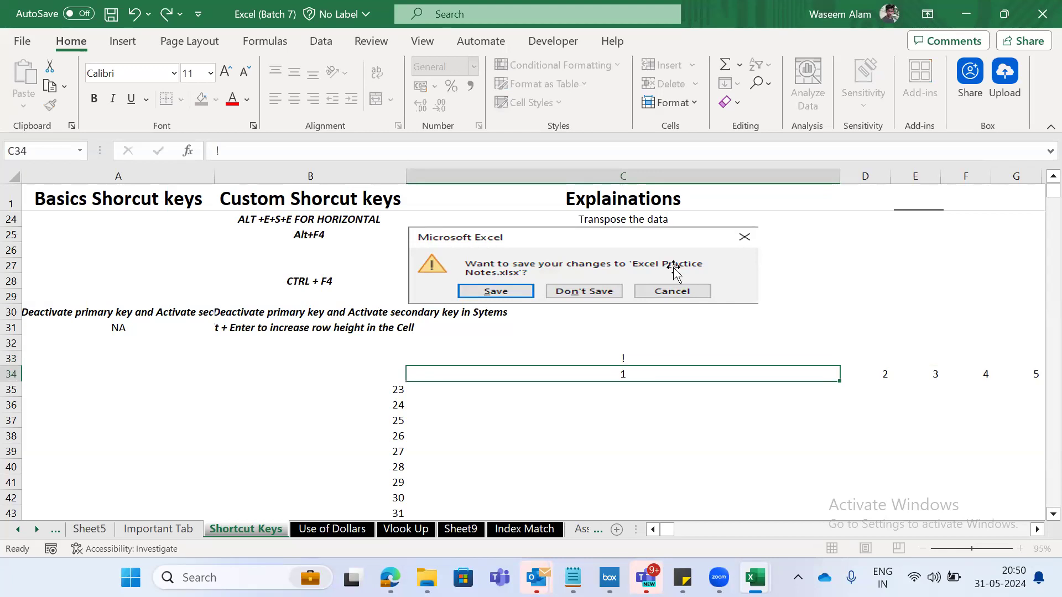
pyautogui.press('Up')
pyautogui.press('Right')
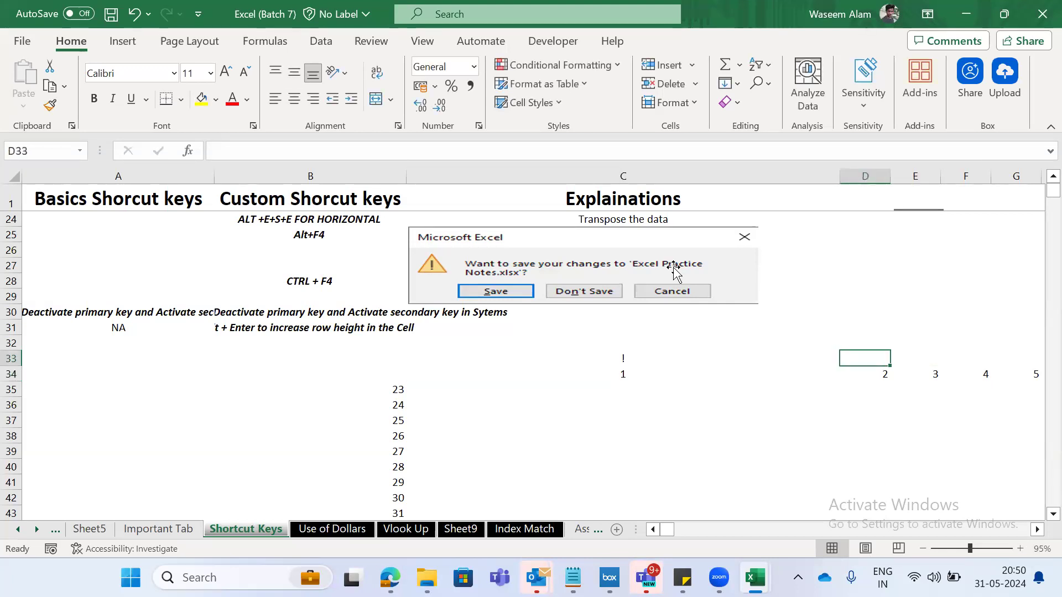
pyautogui.write('@')
pyautogui.press('Down')
pyautogui.press('Up')
pyautogui.press('BackSpace')
pyautogui.press('BackSpace')
pyautogui.press('BackSpace')
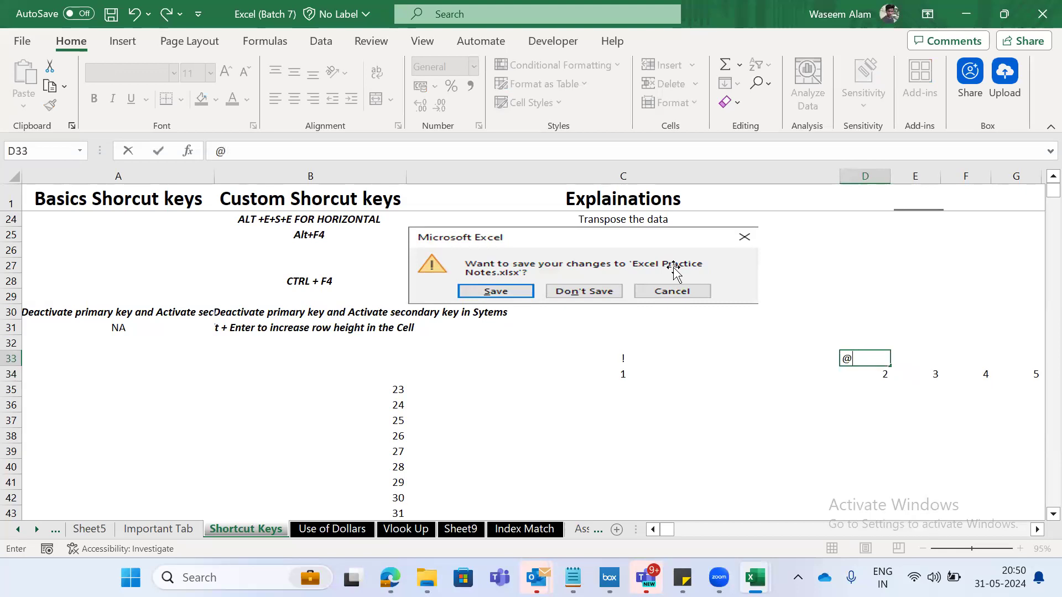
pyautogui.hotkey('ctrl', 'Return')
# - Enter the symbol # in E33 above the 3 and $ in F33 above the 4
pyautogui.press('Right')
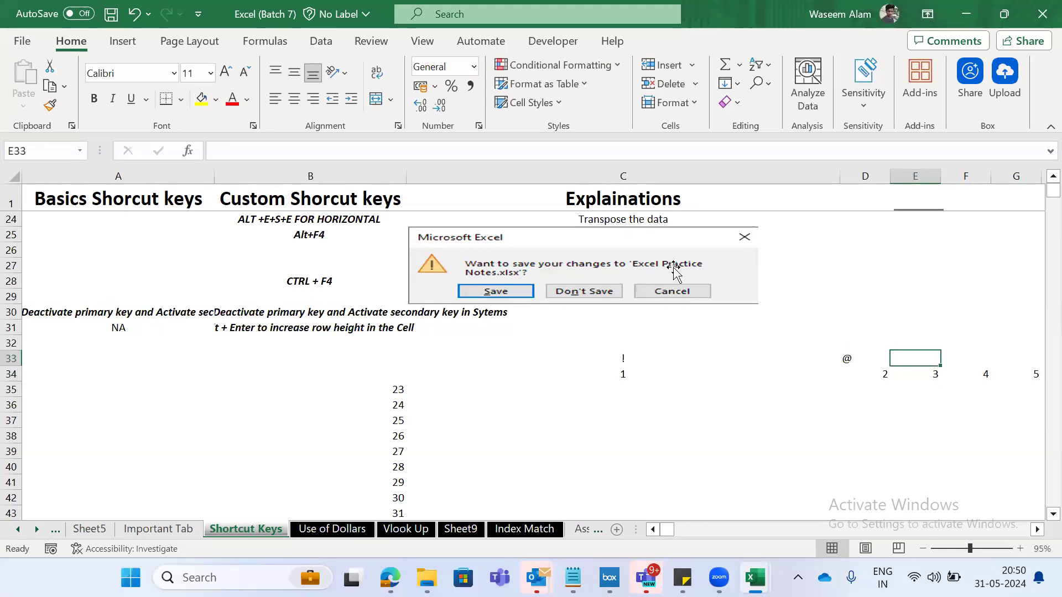
pyautogui.write('#')
pyautogui.press('Return')
pyautogui.press('Up')
pyautogui.press('Right')
pyautogui.press('Right')
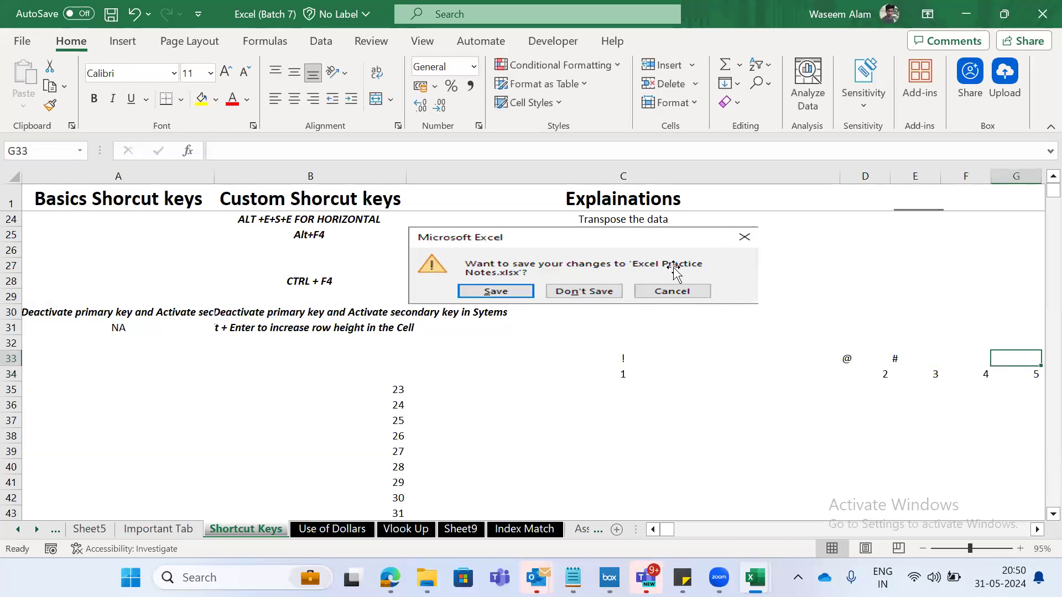
pyautogui.press('Left')
pyautogui.write('$')
pyautogui.press('Return')
pyautogui.press('Up')
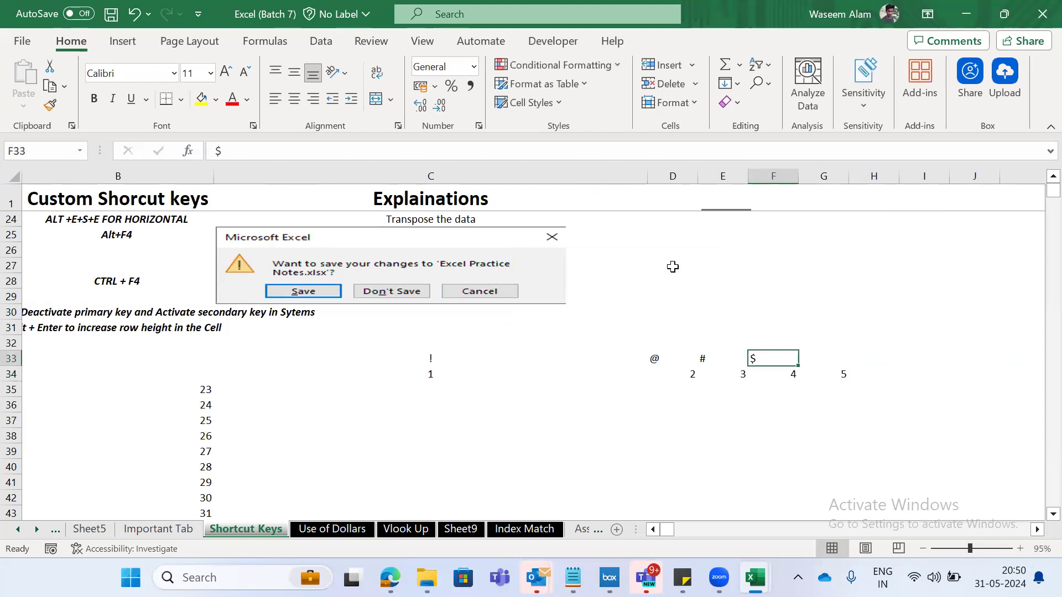
# - Review the Shift button note about primary and secondary keys in A30 and B30
pyautogui.press('Left')
pyautogui.press('Left')
pyautogui.press('Left')
pyautogui.press('Left')
pyautogui.press('Left')
pyautogui.press('Up')
pyautogui.press('Up')
pyautogui.press('Up')
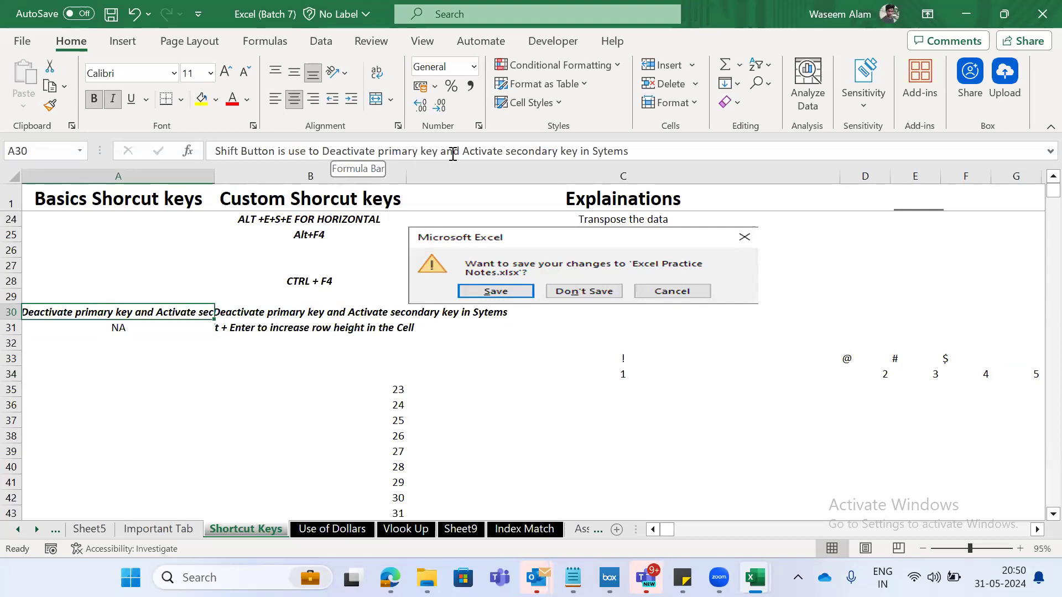
pyautogui.press('Down')
pyautogui.press('Right')
pyautogui.press('Up')
pyautogui.press('Down')
pyautogui.press('Up')
pyautogui.hotkey('shift', 'Right')
pyautogui.hotkey('shift', 'Left')
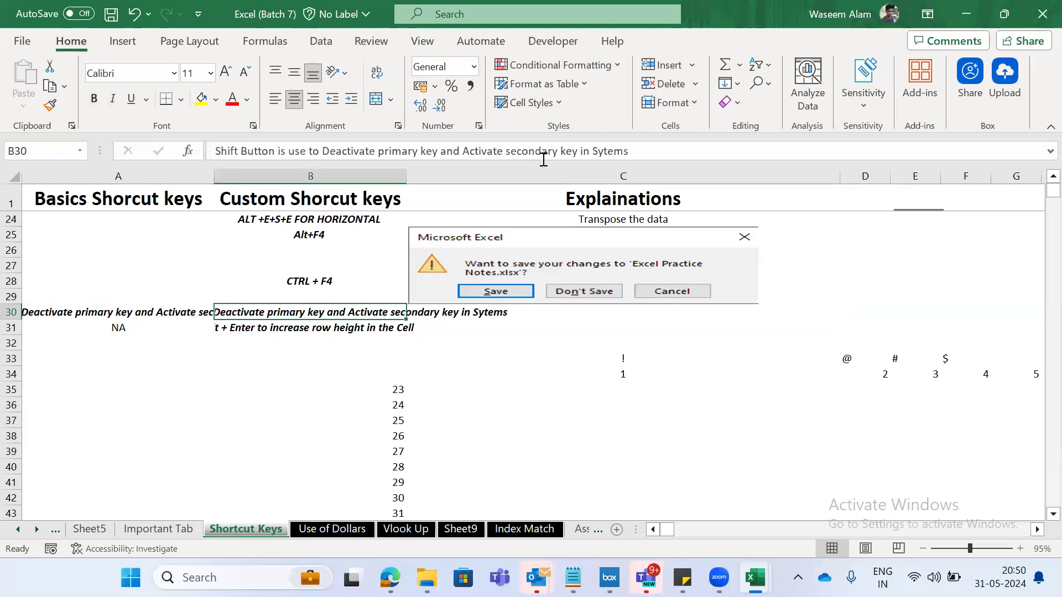
# - Enter a sample first name in all lowercase letters in G30
pyautogui.press('Right')
pyautogui.press('Right')
pyautogui.press('Right')
pyautogui.press('Down')
pyautogui.press('Down')
pyautogui.press('Right')
pyautogui.press('Right')
pyautogui.press('Right')
pyautogui.press('Right')
pyautogui.press('Right')
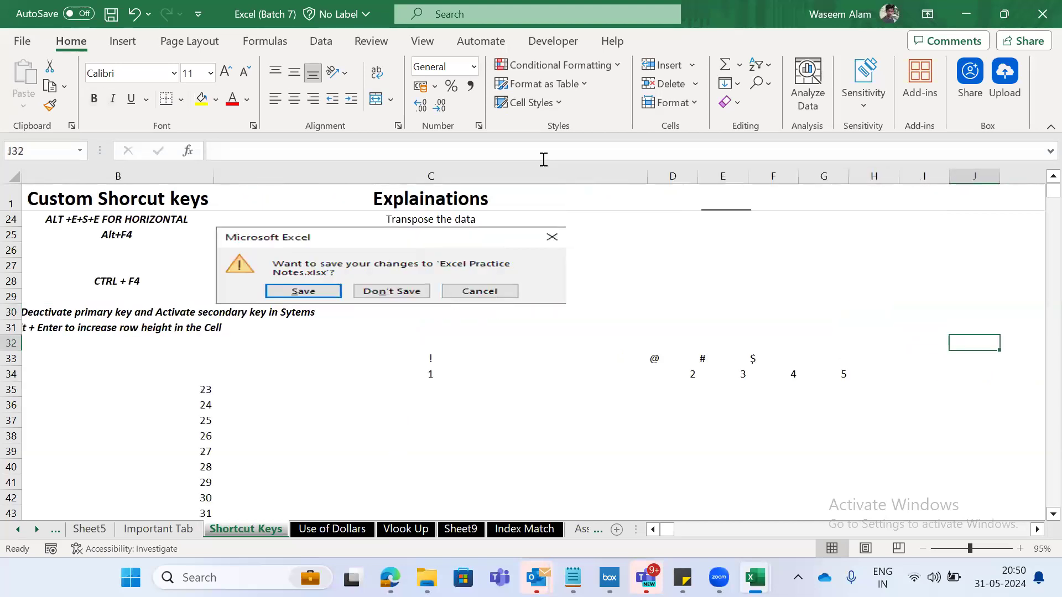
pyautogui.press('Left')
pyautogui.press('Left')
pyautogui.press('Left')
pyautogui.press('Up')
pyautogui.press('Up')
pyautogui.write('waseem')
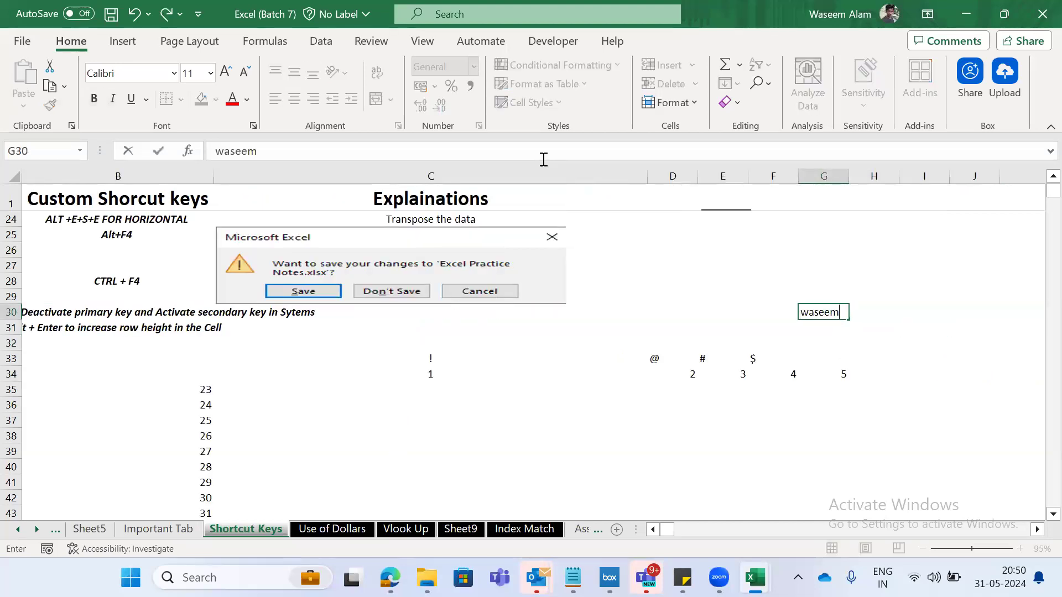
pyautogui.press('Return')
# - Enter the same first name with a capital initial in H30
pyautogui.press('Up')
pyautogui.press('Right')
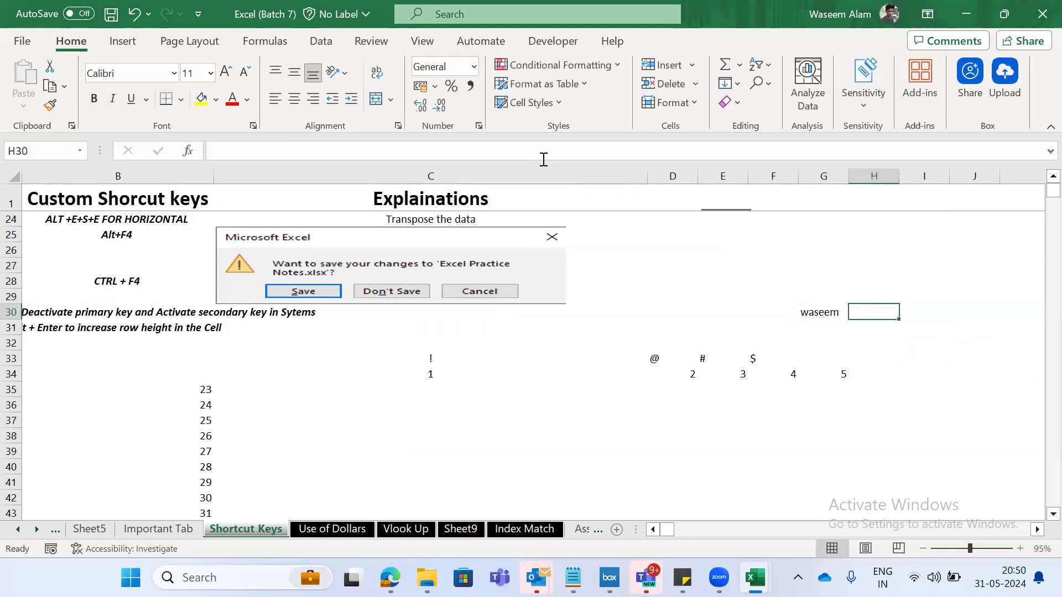
pyautogui.write('W')
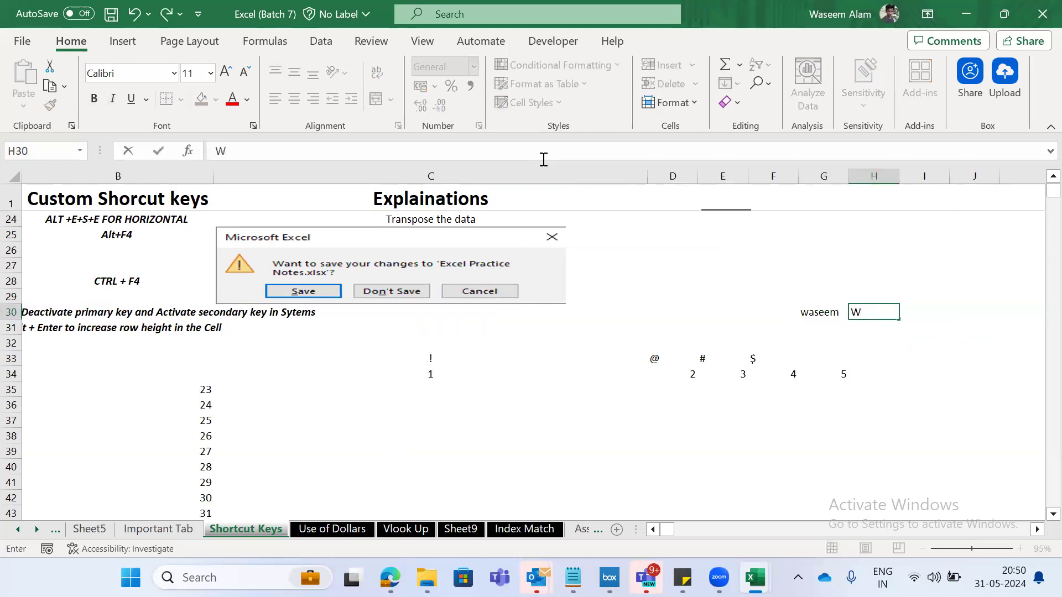
pyautogui.write('aseem')
pyautogui.press('Tab')
pyautogui.press('Left')
pyautogui.press('Right')
pyautogui.press('Left')
pyautogui.press('Left')
pyautogui.press('Right')
pyautogui.press('Right')
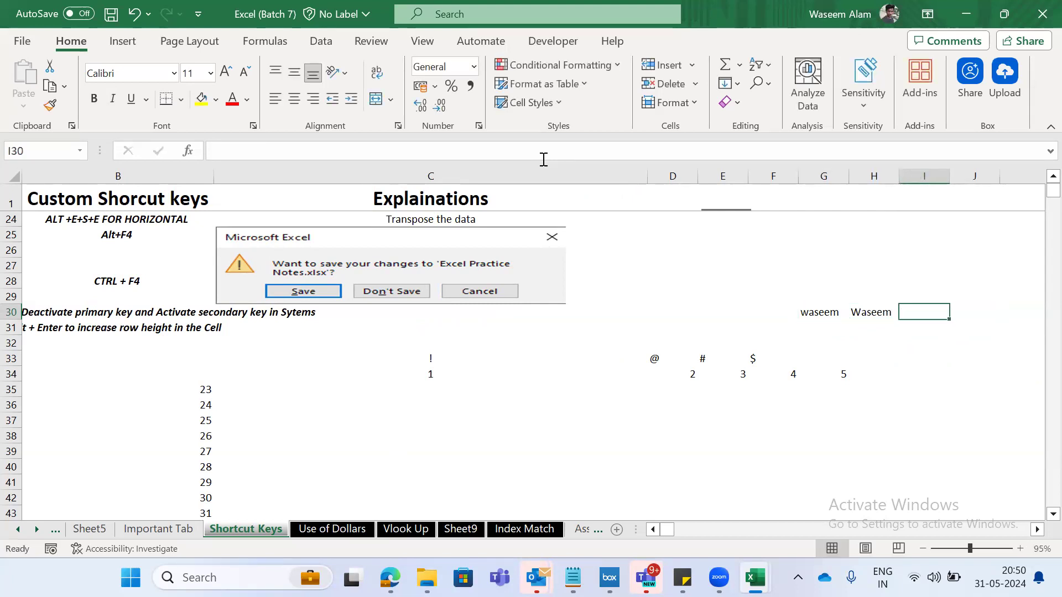
# - Try the first name in I30 with a lowercase initial and capitals after it, cancel the entry, and clear the names in G30:H30
pyautogui.write('P')
pyautogui.press('BackSpace')
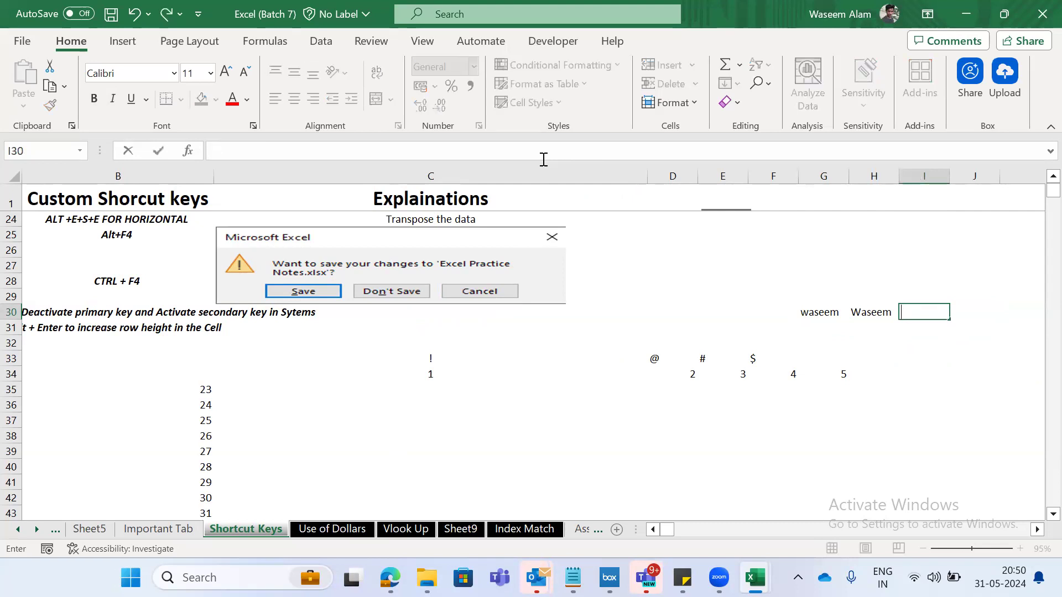
pyautogui.write('wASEEM')
pyautogui.press('Escape')
pyautogui.press('Left')
pyautogui.press('Left')
pyautogui.press('Right')
pyautogui.hotkey('shift', 'Left')
pyautogui.press('Delete')
# - Jump back along row 30 to A30 and up through column A's shortcut entries to A12
pyautogui.hotkey('ctrl', 'Left')
pyautogui.hotkey('ctrl', 'Left')
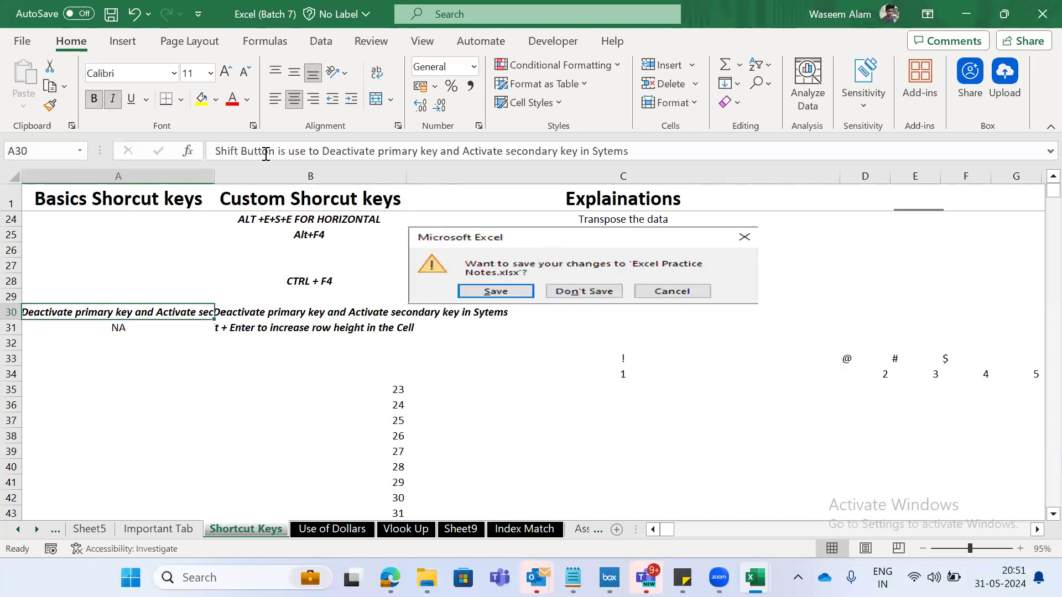
pyautogui.hotkey('ctrl', 'Up')
pyautogui.hotkey('ctrl', 'Up')
pyautogui.hotkey('ctrl', 'Up')
pyautogui.hotkey('ctrl', 'Up')
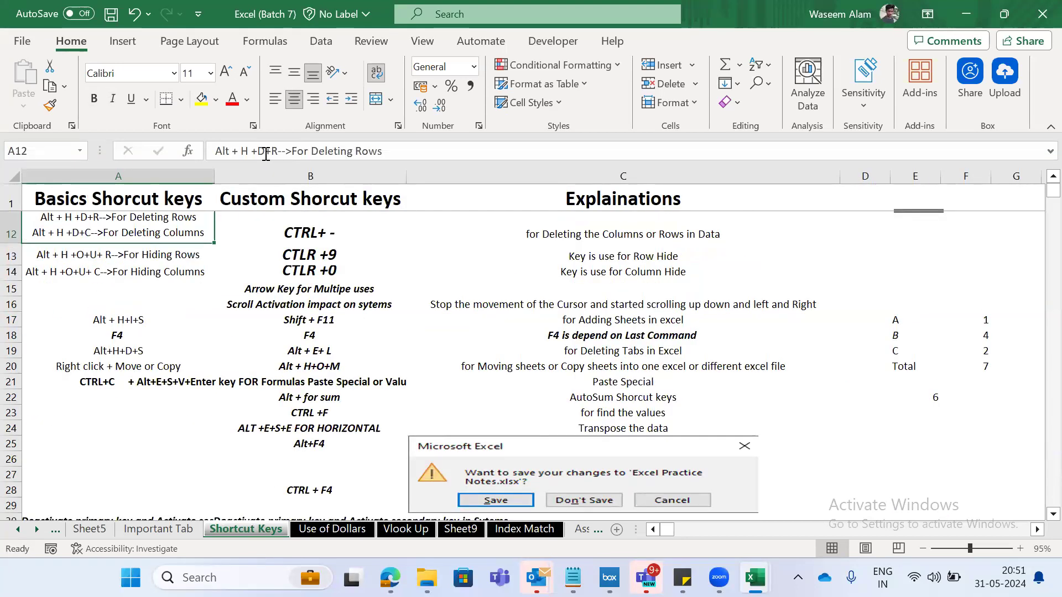
# - Leaf back and forth through the workbook's sheets and end on the Formulas (2) sheet
pyautogui.hotkey('ctrl', 'pagedown')
pyautogui.hotkey('ctrl', 'pagedown')
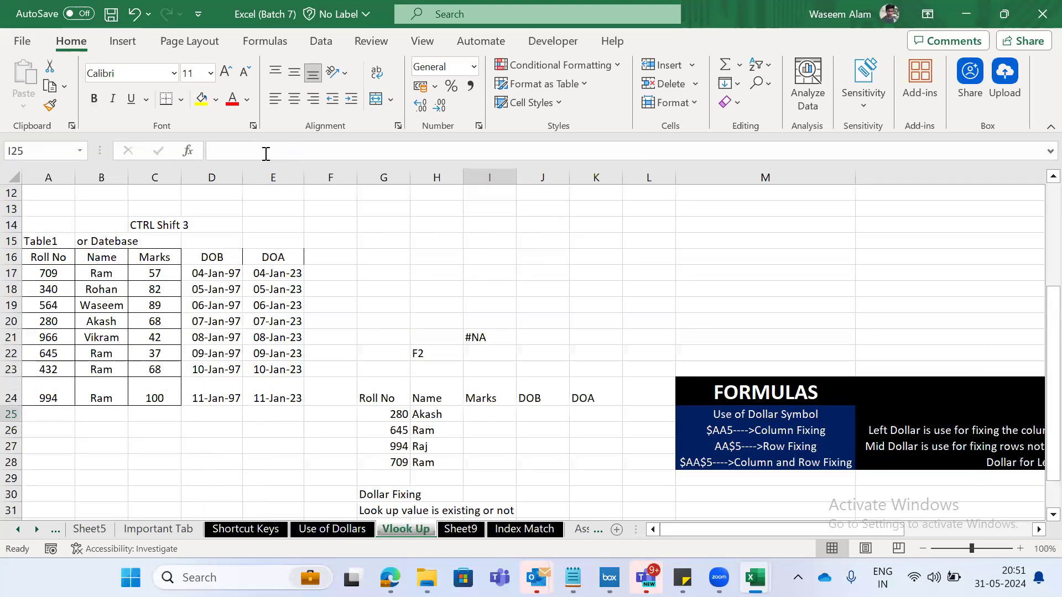
pyautogui.hotkey('ctrl', 'pageup')
pyautogui.hotkey('ctrl', 'pageup')
pyautogui.hotkey('ctrl', 'pageup')
pyautogui.hotkey('ctrl', 'pageup')
pyautogui.hotkey('ctrl', 'pageup')
pyautogui.hotkey('ctrl', 'pageup')
pyautogui.hotkey('ctrl', 'pageup')
pyautogui.hotkey('ctrl', 'pageup')
pyautogui.hotkey('ctrl', 'pagedown')
pyautogui.hotkey('ctrl', 'pagedown')
pyautogui.hotkey('ctrl', 'pagedown')
pyautogui.hotkey('ctrl', 'pagedown')
pyautogui.hotkey('ctrl', 'pagedown')
pyautogui.hotkey('ctrl', 'pagedown')
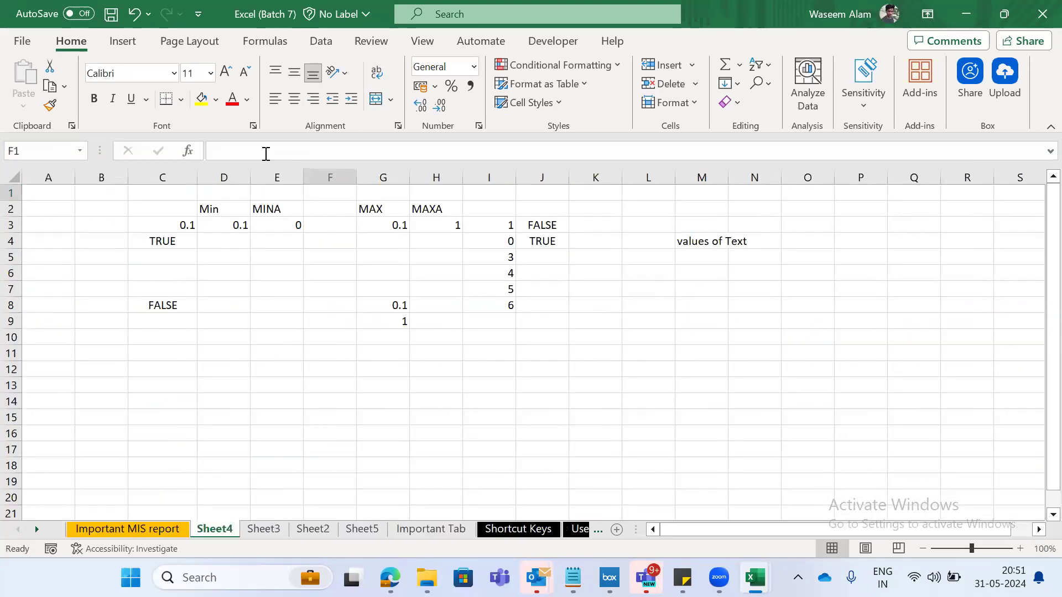
pyautogui.hotkey('ctrl', 'pagedown')
pyautogui.hotkey('ctrl', 'pagedown')
pyautogui.hotkey('ctrl', 'pagedown')
pyautogui.hotkey('ctrl', 'pagedown')
pyautogui.hotkey('ctrl', 'pagedown')
pyautogui.hotkey('ctrl', 'pagedown')
pyautogui.hotkey('ctrl', 'pagedown')
pyautogui.hotkey('ctrl', 'pagedown')
pyautogui.hotkey('ctrl', 'pagedown')
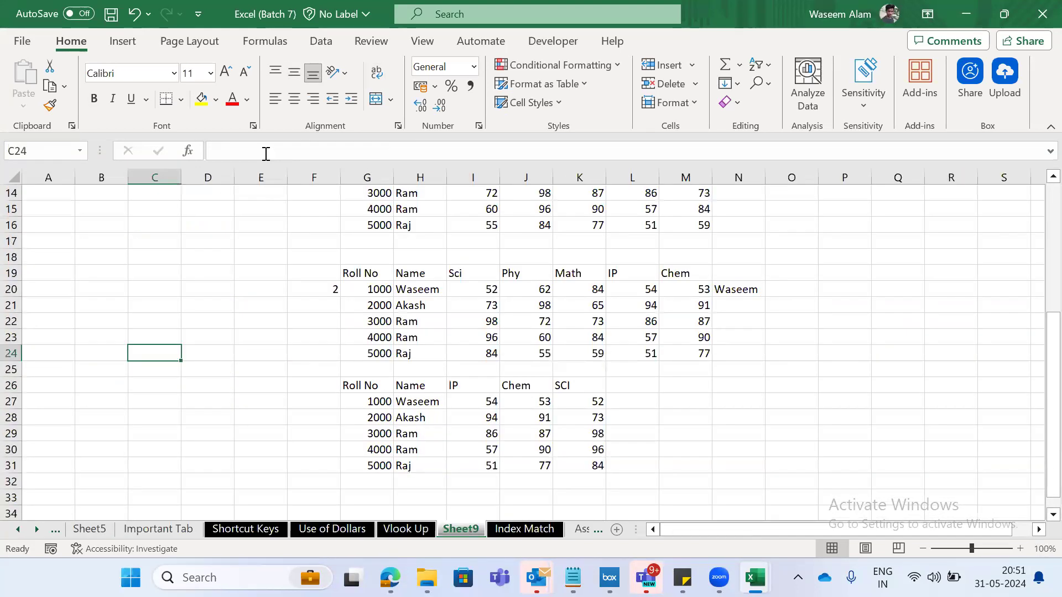
pyautogui.hotkey('ctrl', 'pagedown')
pyautogui.hotkey('ctrl', 'pagedown')
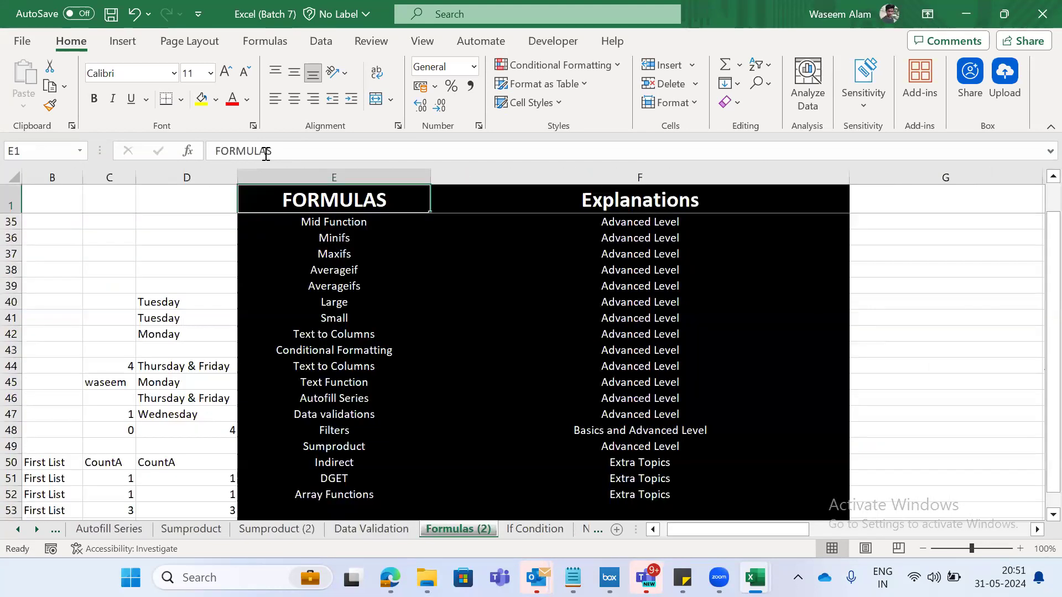
# - Select the formula names in column E from Sum in E2 down to Array Functions in E52
pyautogui.press('Down')
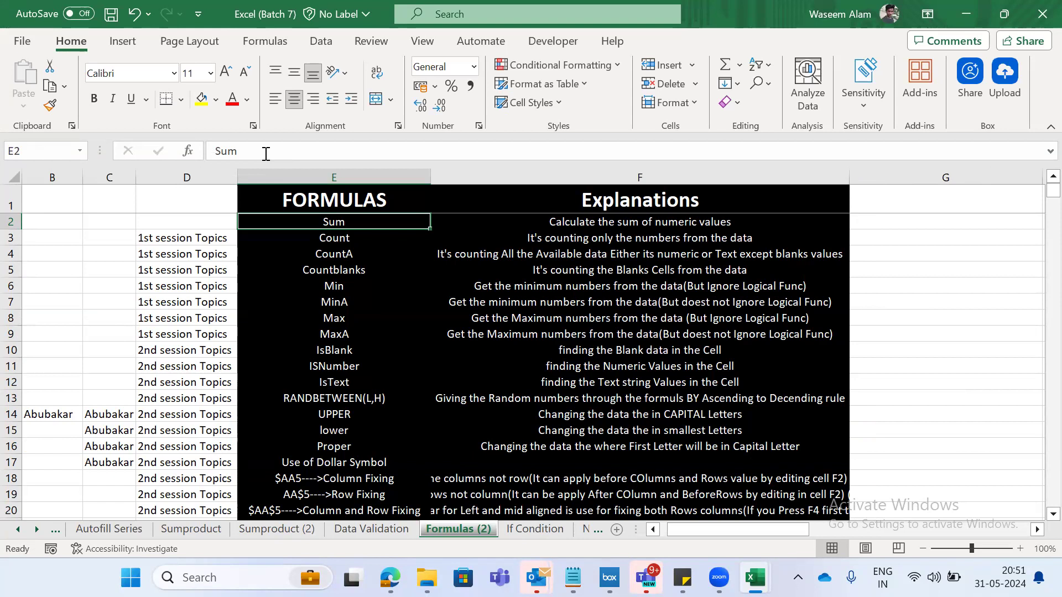
pyautogui.press('Up')
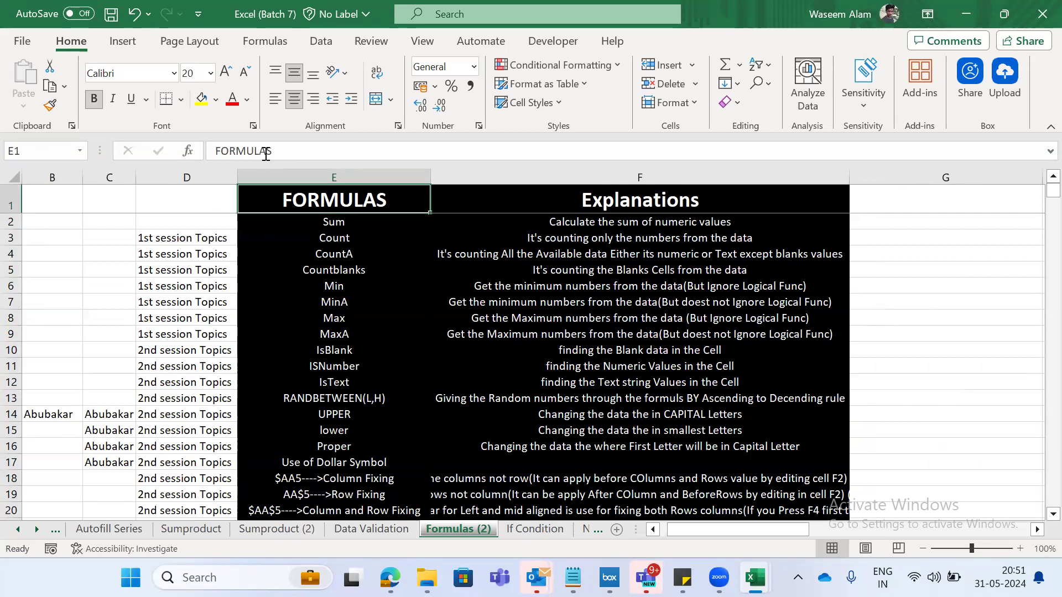
pyautogui.press('Down')
pyautogui.hotkey('shift', 'Down')
pyautogui.hotkey('shift', 'Down')
pyautogui.hotkey('shift', 'Down')
pyautogui.hotkey('shift', 'Down')
pyautogui.hotkey('shift', 'Down')
pyautogui.hotkey('shift', 'Down')
pyautogui.hotkey('shift', 'Down')
pyautogui.hotkey('shift', 'Down')
pyautogui.hotkey('shift', 'Down')
pyautogui.hotkey('shift', 'Down')
pyautogui.hotkey('shift', 'Down')
pyautogui.hotkey('shift', 'Down')
pyautogui.hotkey('shift', 'Down')
pyautogui.hotkey('shift', 'Down')
pyautogui.hotkey('shift', 'Down')
pyautogui.hotkey('shift', 'Down')
pyautogui.hotkey('shift', 'Down')
pyautogui.hotkey('shift', 'Down')
pyautogui.hotkey('shift', 'Down')
pyautogui.hotkey('shift', 'Down')
pyautogui.hotkey('shift', 'Up')
pyautogui.hotkey('shift', 'Up')
pyautogui.hotkey('shift', 'Up')
pyautogui.hotkey('shift', 'Up')
pyautogui.hotkey('shift', 'Down')
pyautogui.hotkey('shift', 'Down')
pyautogui.hotkey('shift', 'Down')
pyautogui.hotkey('shift', 'Down')
pyautogui.hotkey('shift', 'Down')
pyautogui.hotkey('shift', 'Down')
pyautogui.press('Up')
pyautogui.press('Down')
pyautogui.hotkey('shift', 'Down')
pyautogui.hotkey('shift', 'Down')
pyautogui.hotkey('shift', 'Down')
pyautogui.hotkey('shift', 'Down')
pyautogui.hotkey('shift', 'Down')
pyautogui.hotkey('shift', 'Down')
pyautogui.hotkey('shift', 'Down')
pyautogui.hotkey('shift', 'Down')
pyautogui.hotkey('shift', 'Down')
pyautogui.hotkey('shift', 'Down')
pyautogui.hotkey('shift', 'Down')
pyautogui.hotkey('shift', 'Down')
pyautogui.hotkey('shift', 'Down')
pyautogui.hotkey('shift', 'Down')
pyautogui.hotkey('shift', 'Down')
pyautogui.hotkey('shift', 'Down')
pyautogui.hotkey('shift', 'Down')
pyautogui.hotkey('shift', 'Down')
pyautogui.hotkey('shift', 'Down')
pyautogui.hotkey('shift', 'Down')
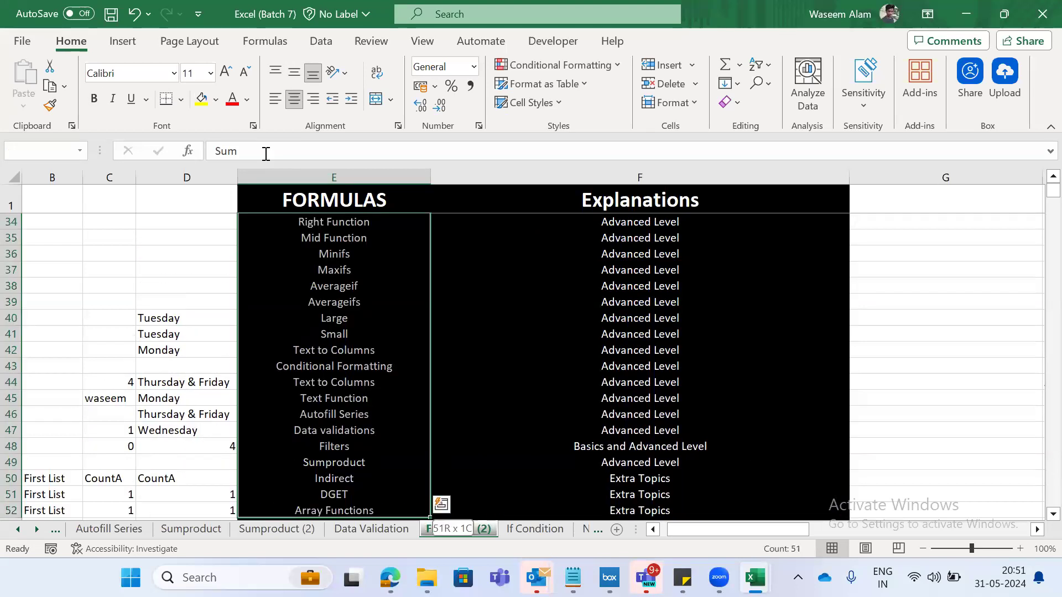
# - Reselect the list from Count in E3 down to E52, and return to the top of the FORMULAS column
pyautogui.press('Down')
pyautogui.hotkey('shift', 'Down')
pyautogui.hotkey('shift', 'Down')
pyautogui.hotkey('shift', 'Down')
pyautogui.hotkey('shift', 'Down')
pyautogui.hotkey('shift', 'Down')
pyautogui.hotkey('shift', 'Down')
pyautogui.hotkey('shift', 'Down')
pyautogui.hotkey('shift', 'Down')
pyautogui.hotkey('shift', 'Down')
pyautogui.hotkey('shift', 'Down')
pyautogui.hotkey('shift', 'Down')
pyautogui.hotkey('shift', 'Down')
pyautogui.hotkey('shift', 'Down')
pyautogui.hotkey('shift', 'Down')
pyautogui.hotkey('shift', 'Down')
pyautogui.hotkey('shift', 'Down')
pyautogui.hotkey('shift', 'Down')
pyautogui.hotkey('shift', 'Down')
pyautogui.hotkey('shift', 'Down')
pyautogui.hotkey('shift', 'Down')
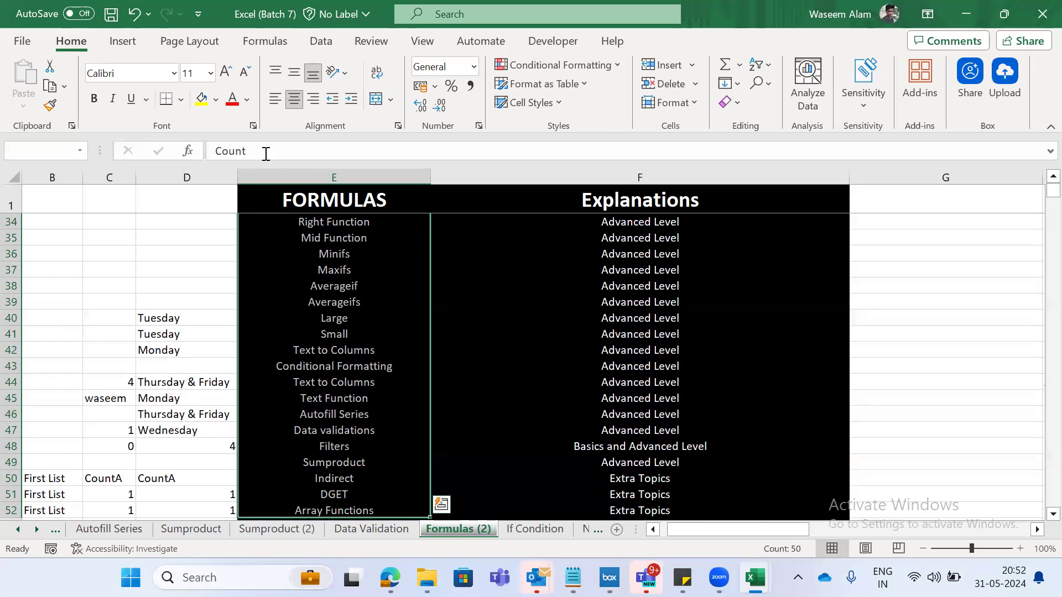
pyautogui.hotkey('ctrl', 'Up')
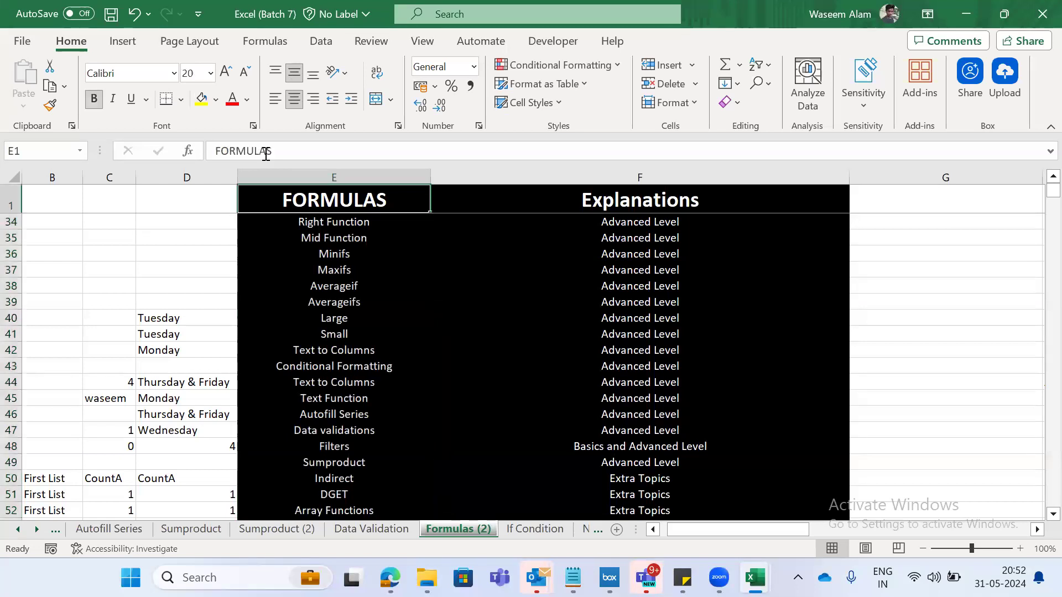
pyautogui.press('Down')
# - Switch to the Downloads folder in File Explorer and look through the files whose names begin with E
pyautogui.hotkey('alt', 'Tab')
pyautogui.hotkey('alt', 'Tab')
pyautogui.hotkey('alt', 'Tab')
pyautogui.click(225, 196)
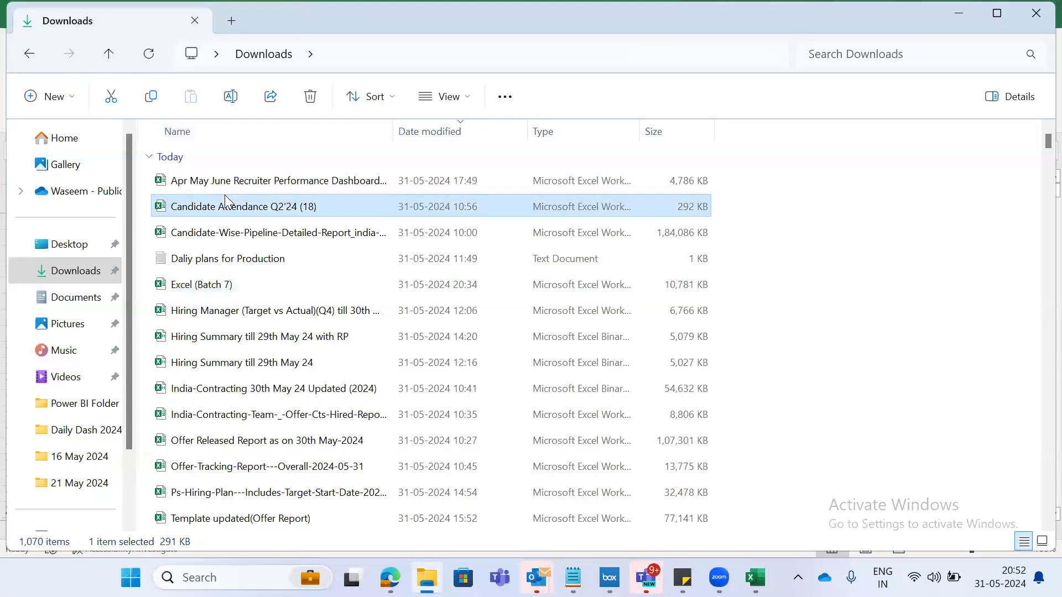
pyautogui.press('e')
pyautogui.press('e')
pyautogui.press('e')
pyautogui.press('e')
pyautogui.press('e')
pyautogui.press('e')
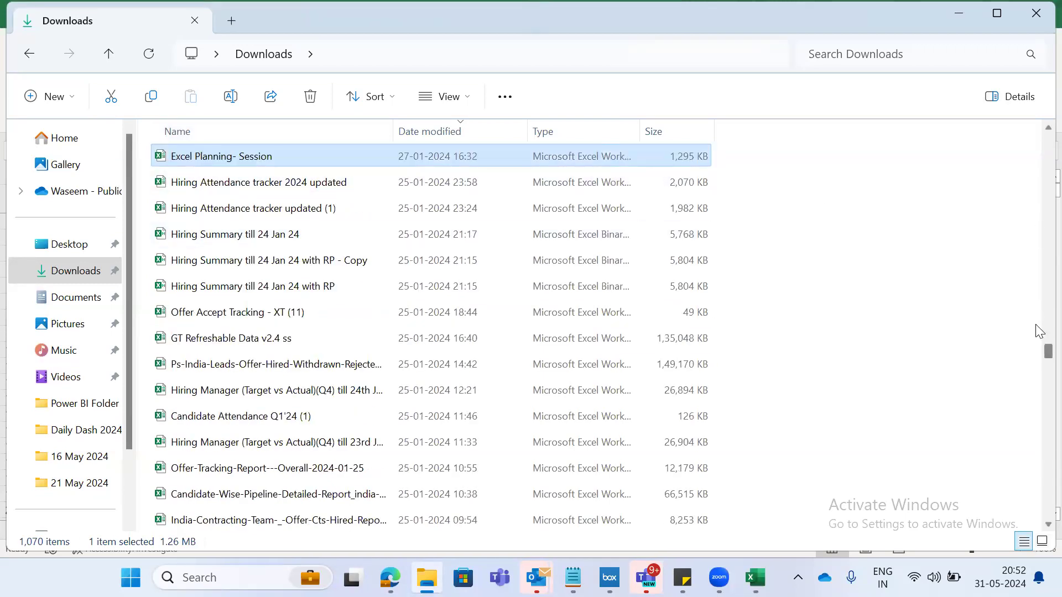
# - Return to the start of the Downloads list, find the excel-assessment file marked Fresh, and open it
pyautogui.moveTo(1046, 351); pyautogui.dragTo(1035, 108)
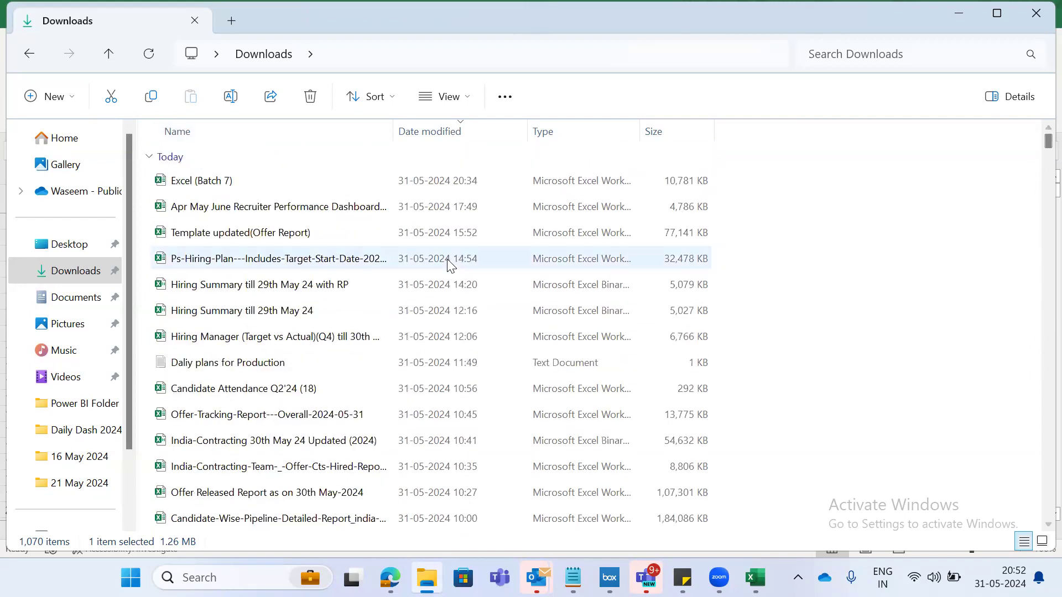
pyautogui.click(280, 214)
pyautogui.press('e')
pyautogui.press('e')
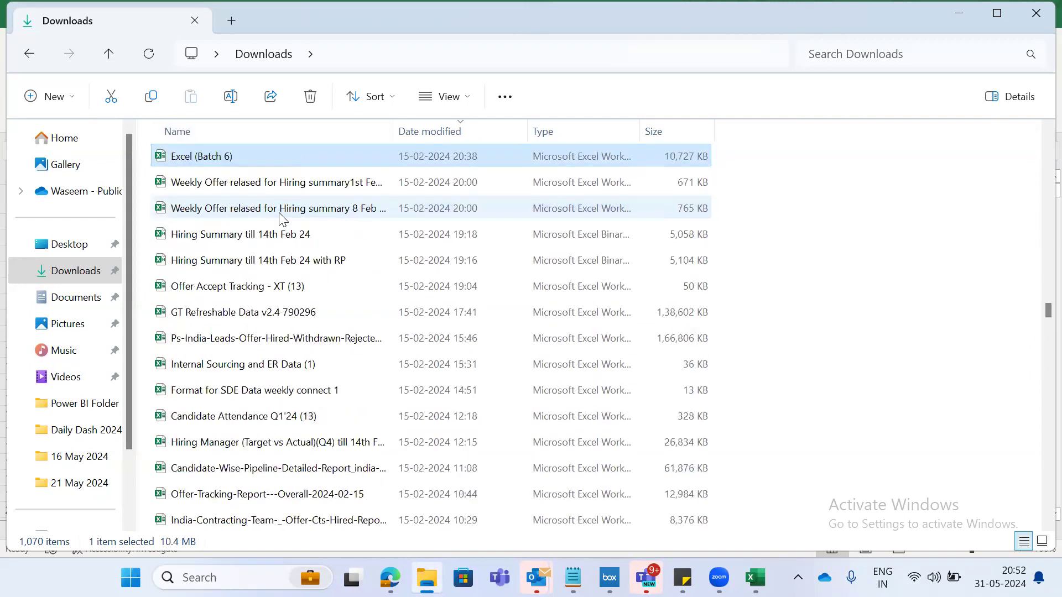
pyautogui.press('e')
pyautogui.doubleClick(216, 345)
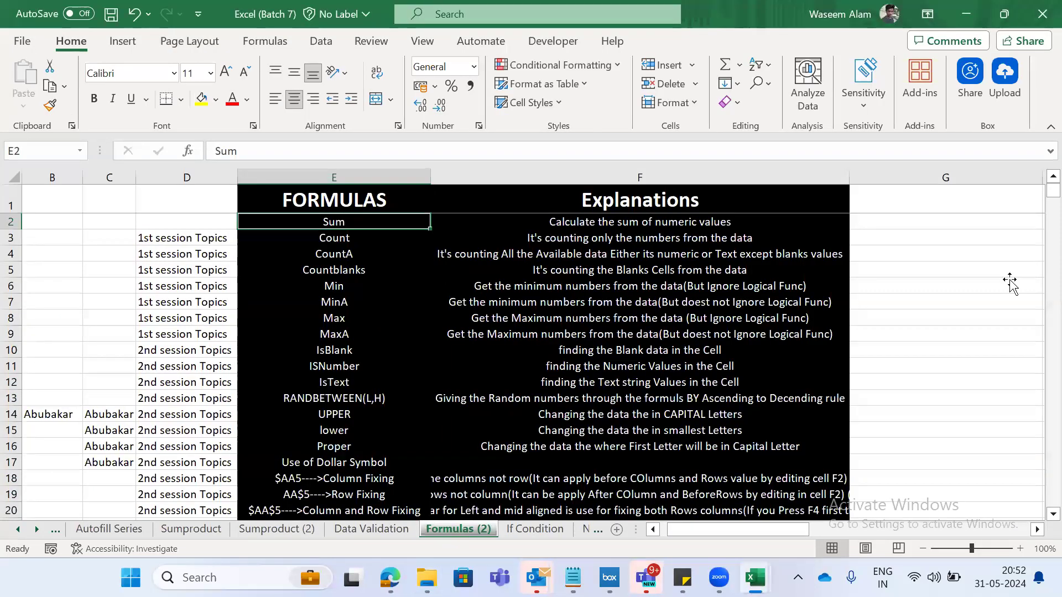
pyautogui.click(1011, 284)
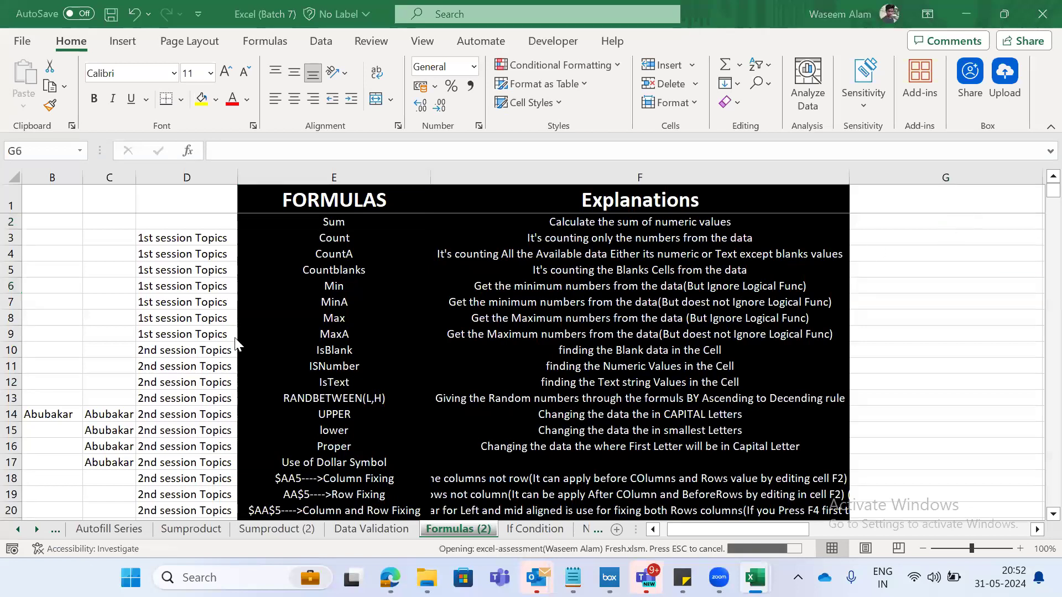
# - Find the excel-assessment file dated 09-12-2023 in the Downloads folder and bring up that workbook in Excel
pyautogui.hotkey('alt', 'Tab')
pyautogui.click(212, 360)
pyautogui.press('e')
pyautogui.press('e')
pyautogui.press('e')
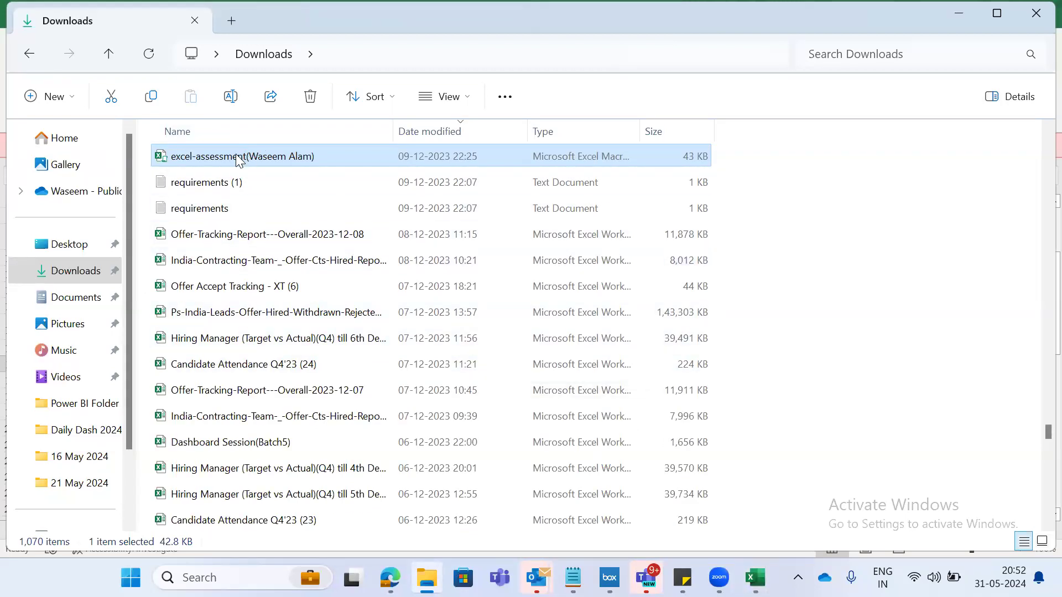
pyautogui.click(756, 577)
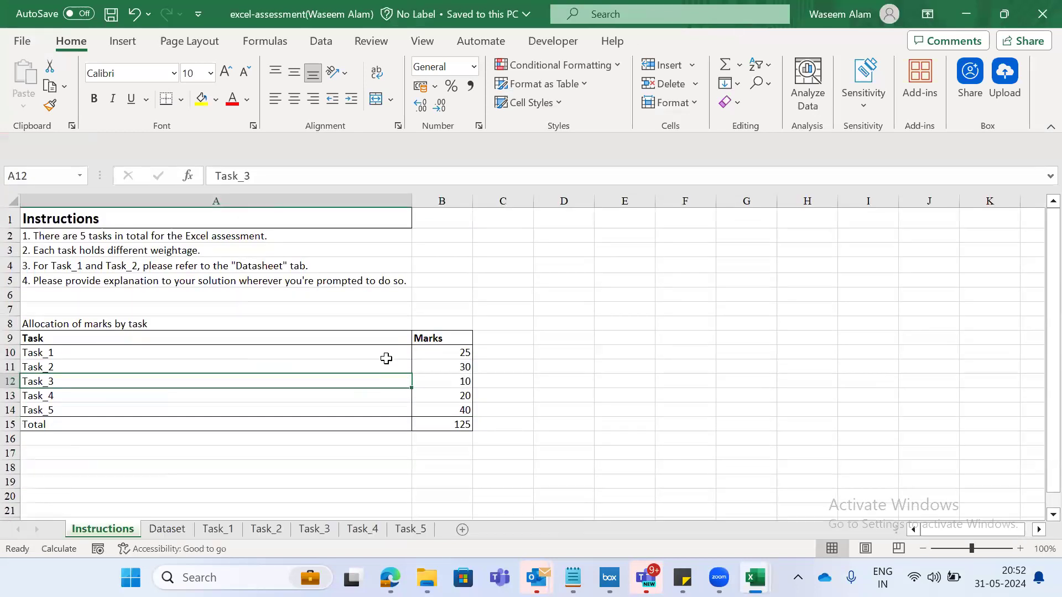
# - Return to the assessment workbook and select the marks for Task_1 to Task_4, B10 to B13, on the Instructions sheet
pyautogui.click(523, 144)
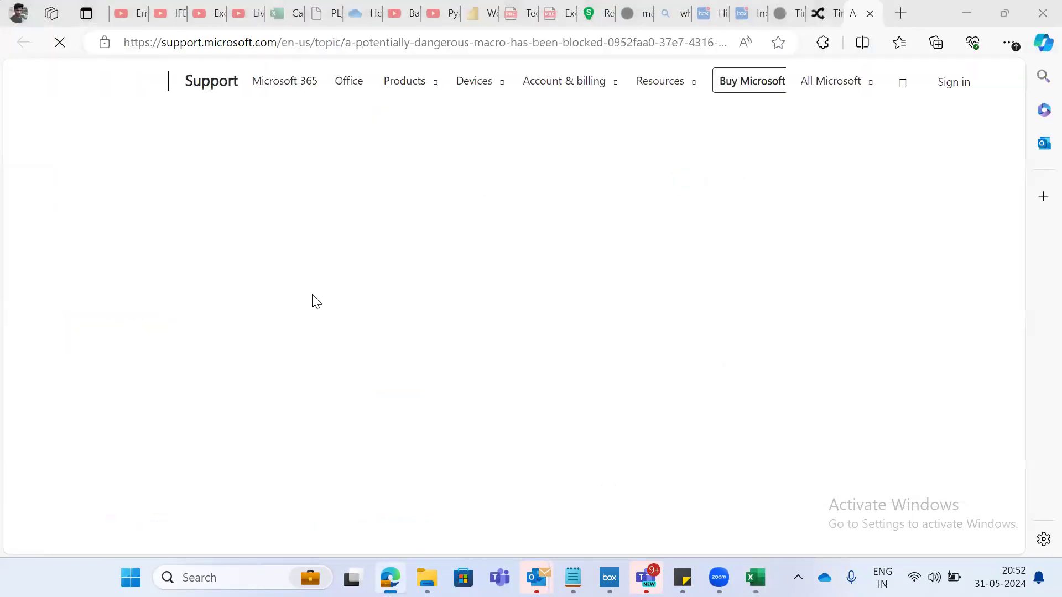
pyautogui.hotkey('alt', 'Tab')
pyautogui.click(90, 234)
pyautogui.press('Down')
pyautogui.press('Down')
pyautogui.press('Down')
pyautogui.press('Right')
pyautogui.press('Down')
pyautogui.press('Down')
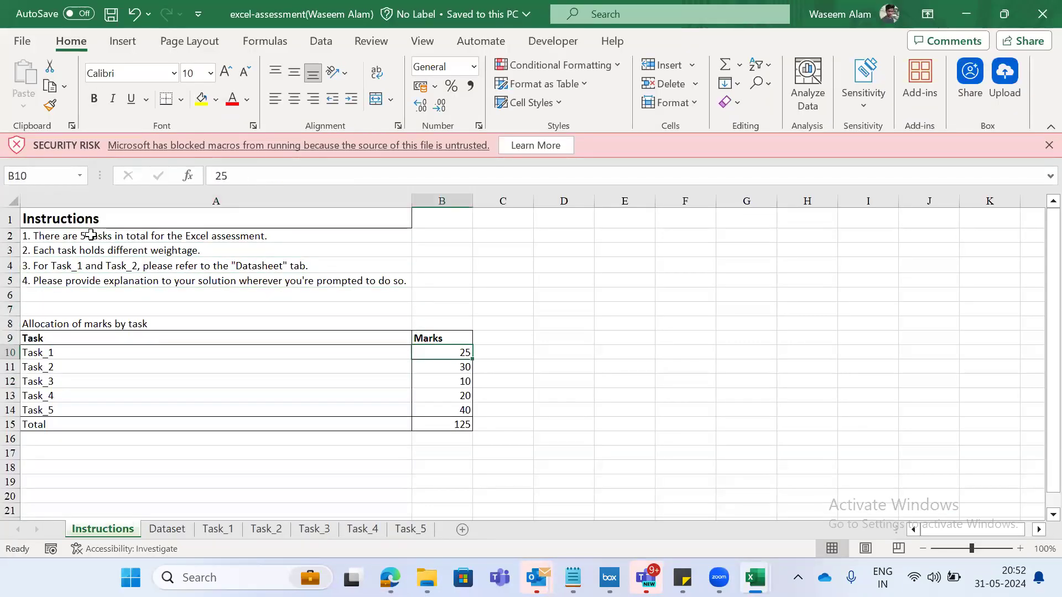
pyautogui.hotkey('shift', 'Down')
pyautogui.hotkey('shift', 'Down')
pyautogui.hotkey('shift', 'Down')
pyautogui.hotkey('shift', 'Down')
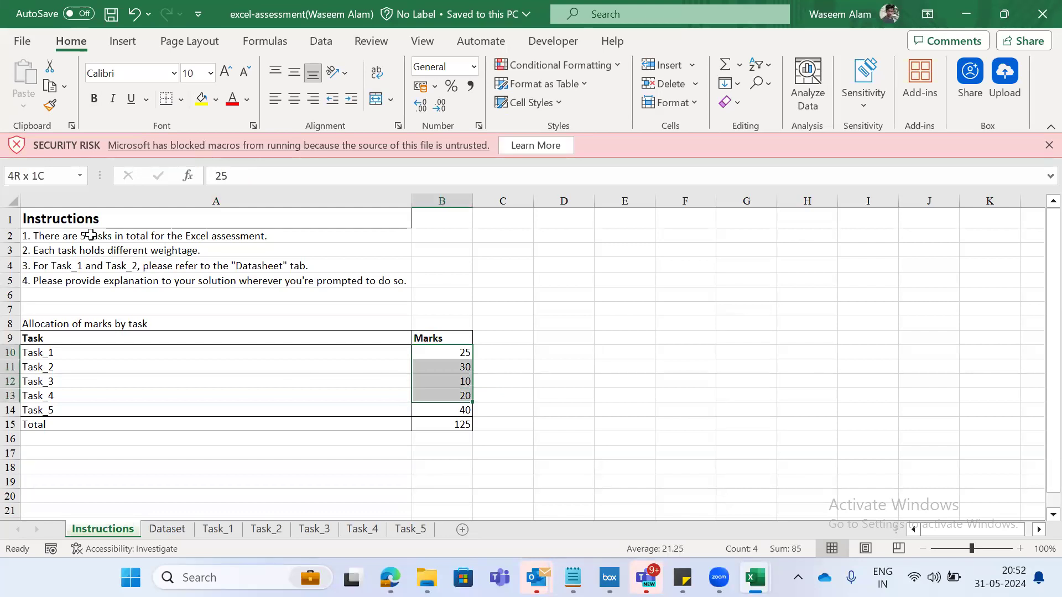
# - Go through the Dataset sheet to Task_1 and select the description of task 3 in B5
pyautogui.hotkey('ctrl', 'pagedown')
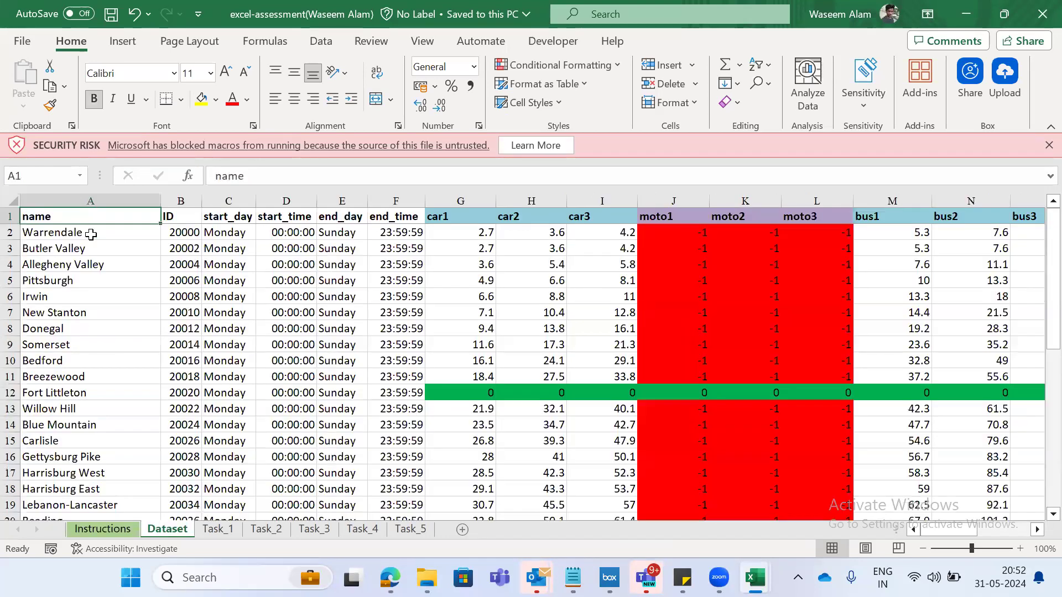
pyautogui.hotkey('ctrl', 'pagedown')
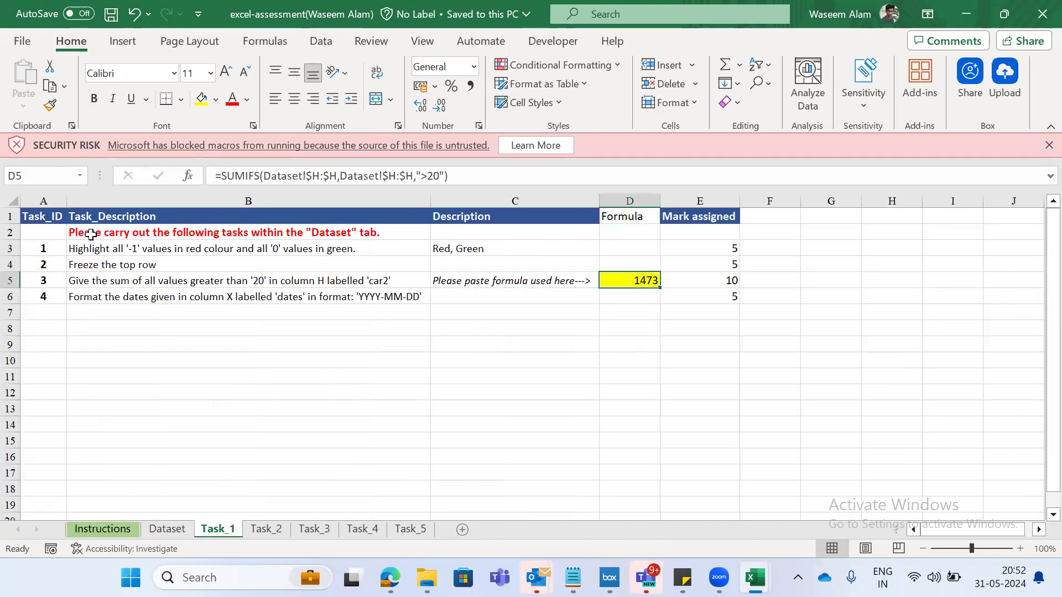
pyautogui.click(173, 278)
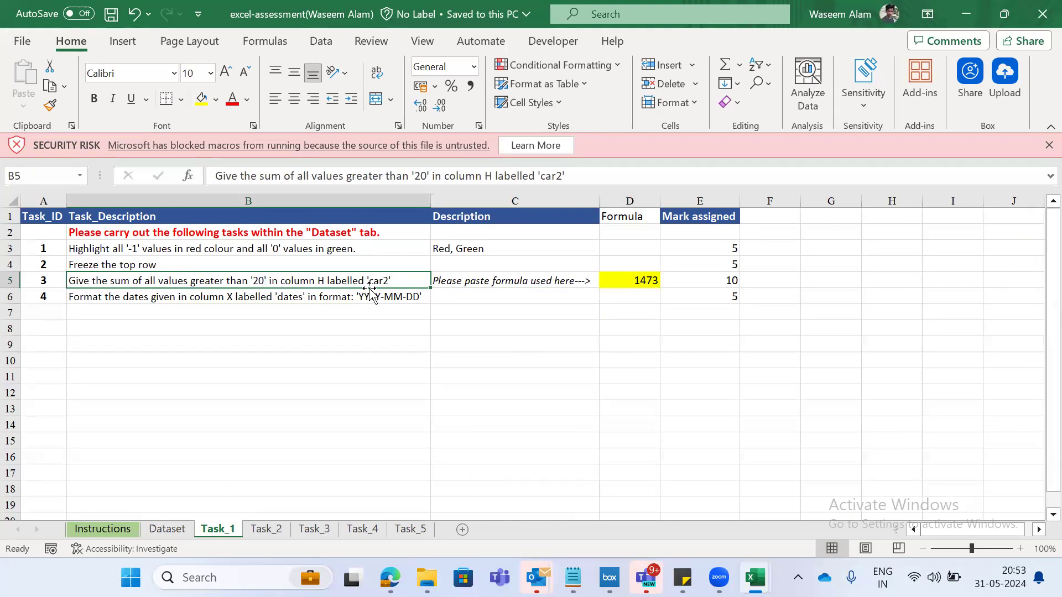
# - Add filters to the Dataset sheet's header row and filter the car2 column to values greater than 24
pyautogui.hotkey('ctrl', 'pageup')
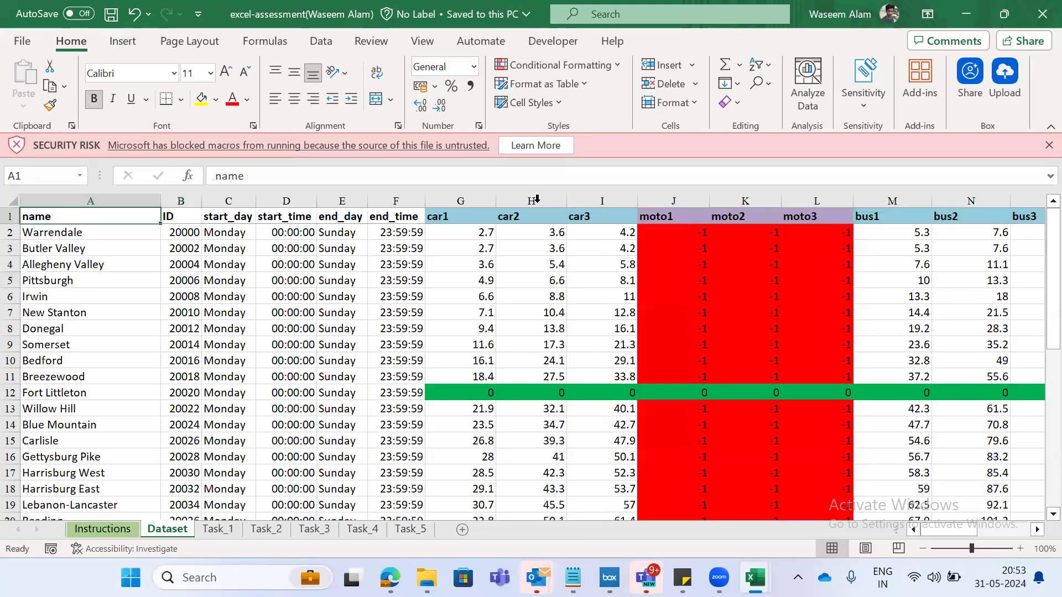
pyautogui.click(544, 232)
pyautogui.press('Down')
pyautogui.press('Up')
pyautogui.press('Up')
pyautogui.hotkey('ctrl', 'shift', 'l')
pyautogui.hotkey('alt', 'Down')
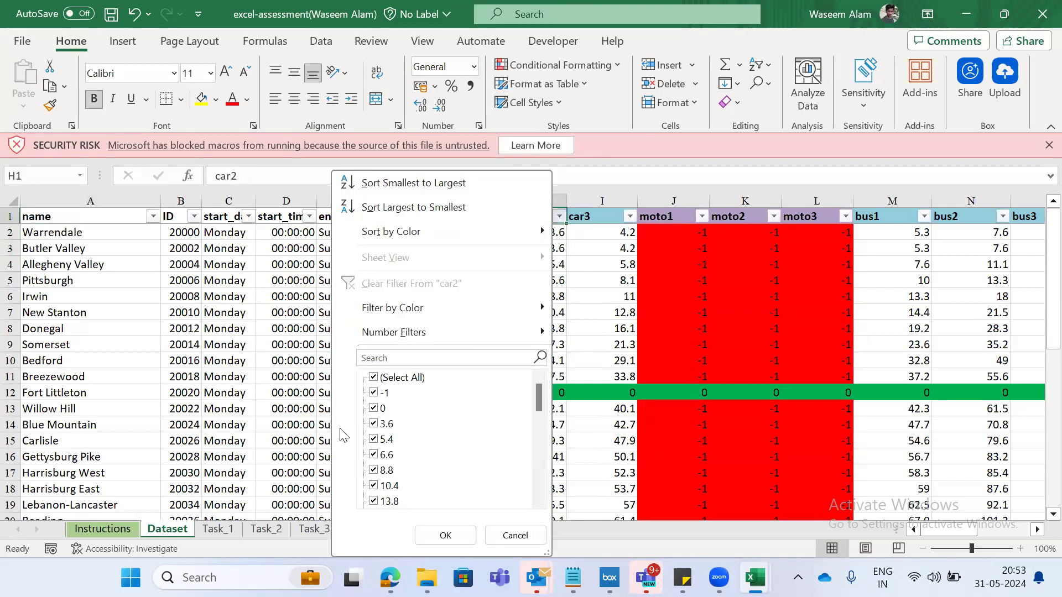
pyautogui.moveTo(437, 333)
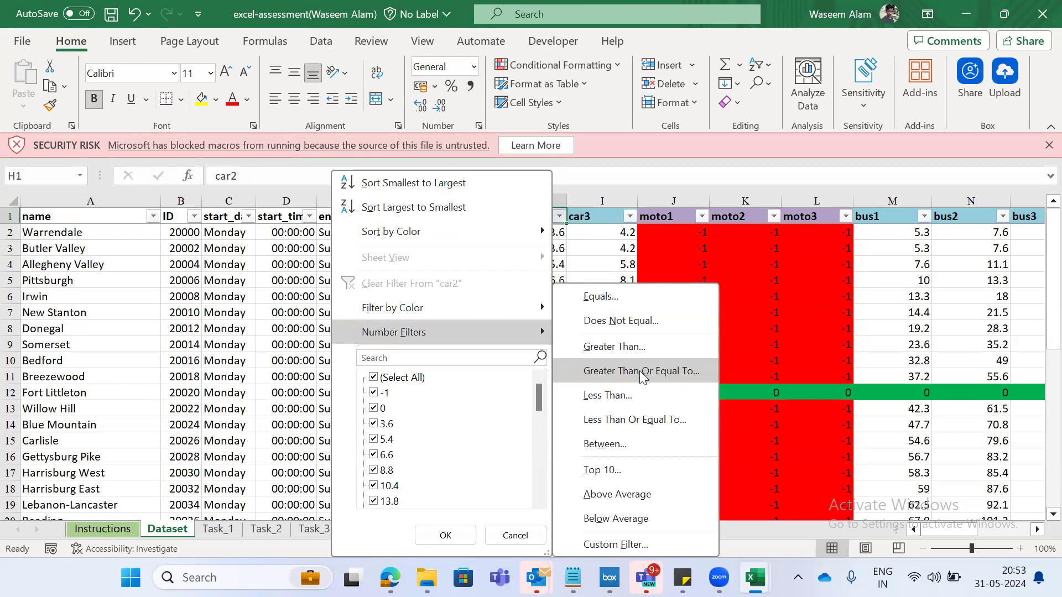
pyautogui.click(608, 344)
pyautogui.write('24')
pyautogui.press('Return')
# - Select all filtered car2 values below the header in column H to check their sum
pyautogui.press('Down')
pyautogui.hotkey('ctrl', 'shift', 'Down')
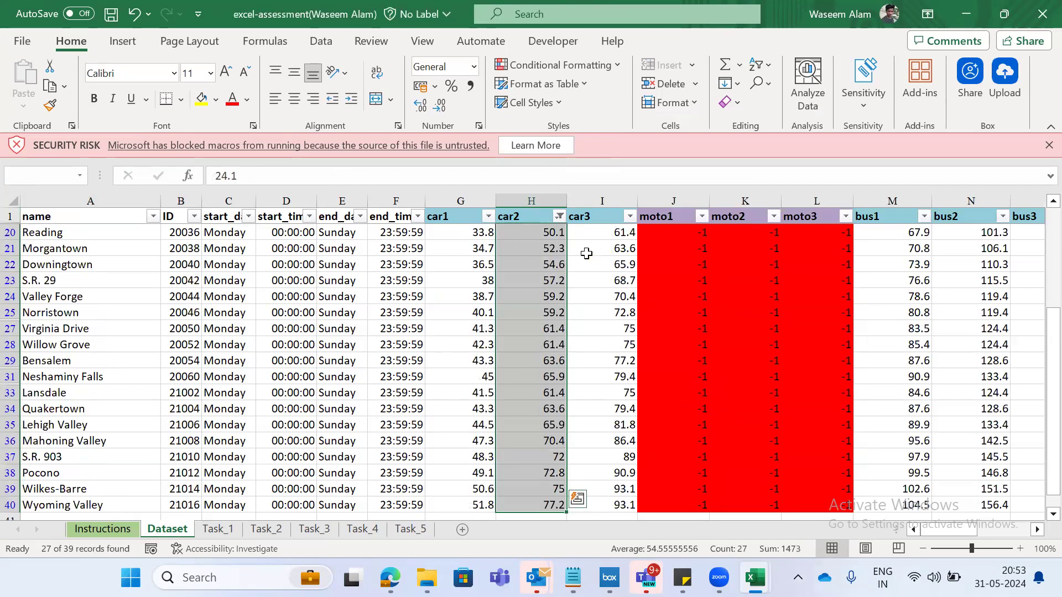
pyautogui.hotkey('ctrl', 'Up')
pyautogui.press('Down')
pyautogui.hotkey('ctrl', 'shift', 'Down')
pyautogui.hotkey('ctrl', 'Up')
pyautogui.press('Down')
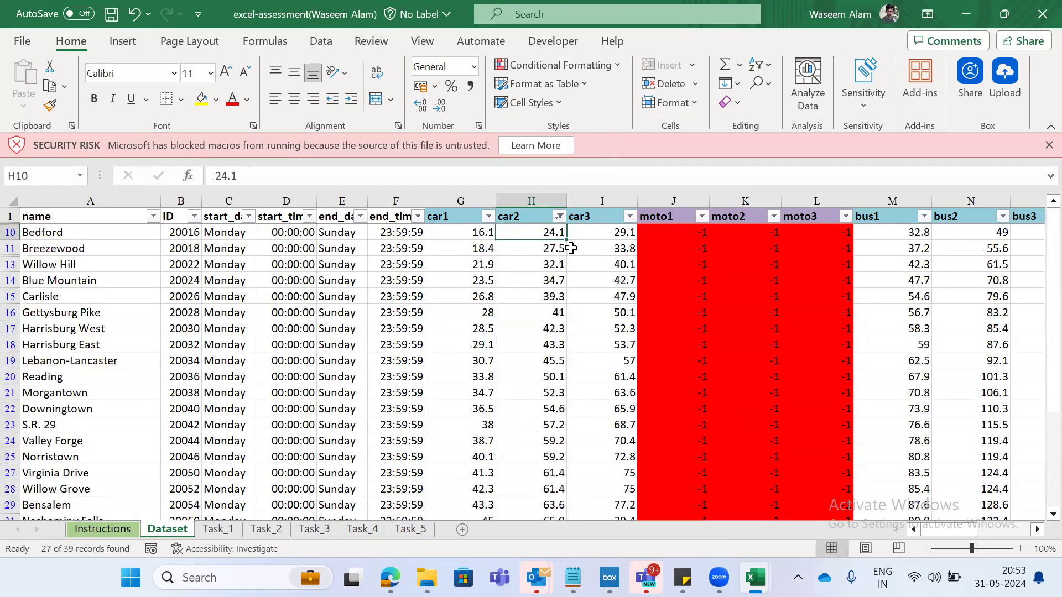
pyautogui.press('Down')
pyautogui.press('Down')
pyautogui.press('Up')
pyautogui.press('Up')
pyautogui.hotkey('ctrl', 'shift', 'Down')
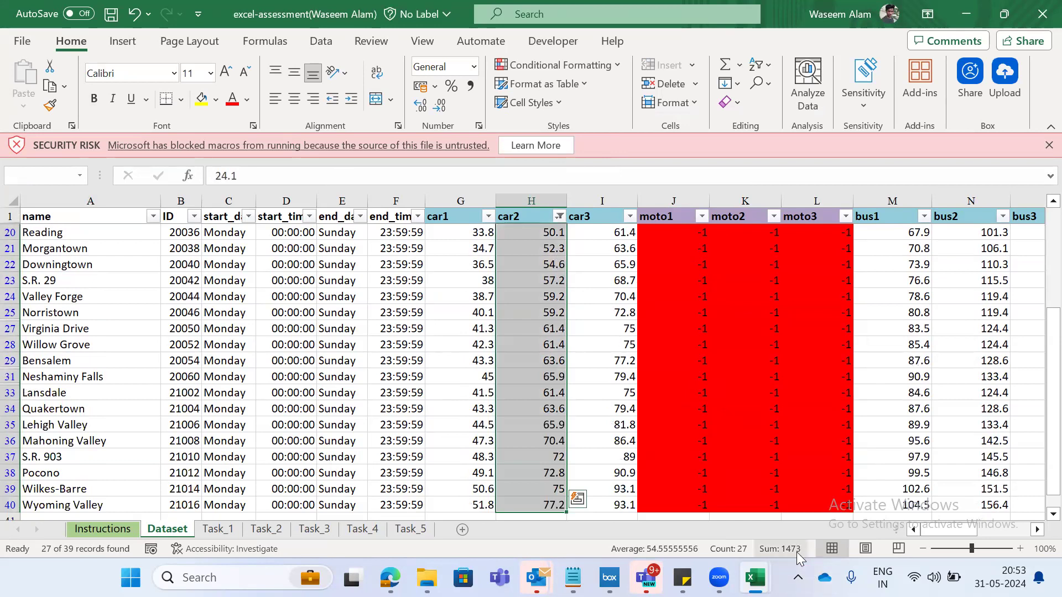
# - Remove the filters from the Dataset sheet and return to the Task_1 sheet
pyautogui.hotkey('ctrl', 'Up')
pyautogui.hotkey('ctrl', 'shift', 'l')
pyautogui.hotkey('ctrl', 'pagedown')
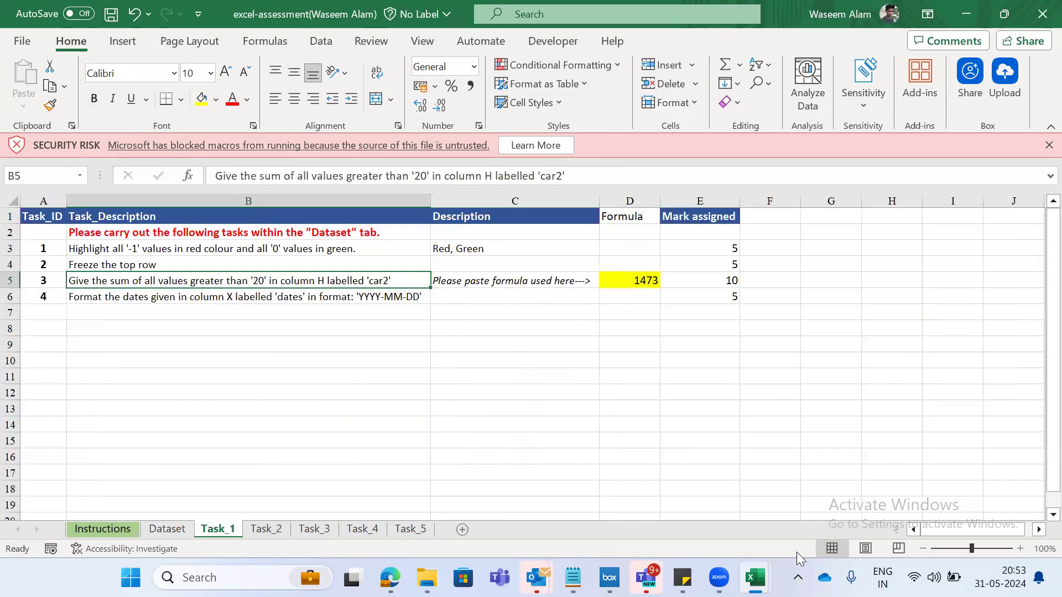
# - Inspect the arguments of the SUMIFS formula in D5, leaving the formula as it is
pyautogui.click(636, 279)
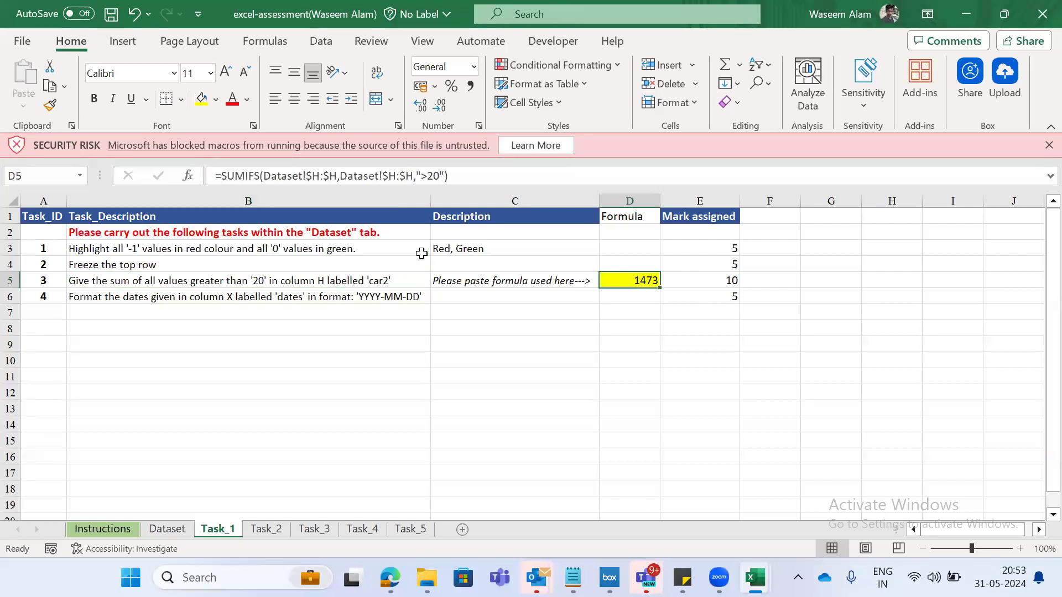
pyautogui.click(290, 181)
pyautogui.click(360, 181)
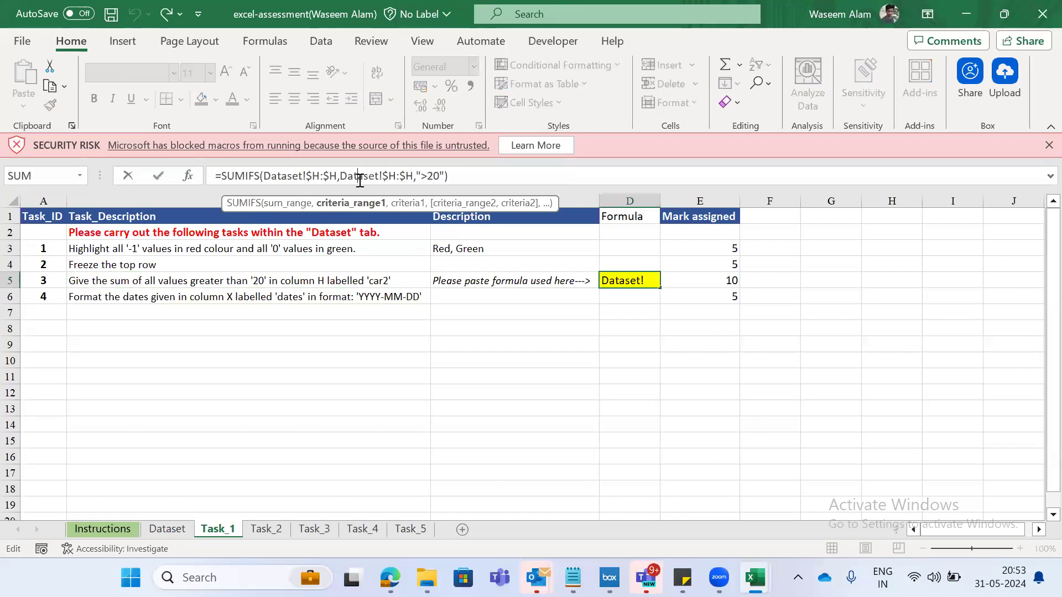
pyautogui.click(308, 177)
pyautogui.press('Escape')
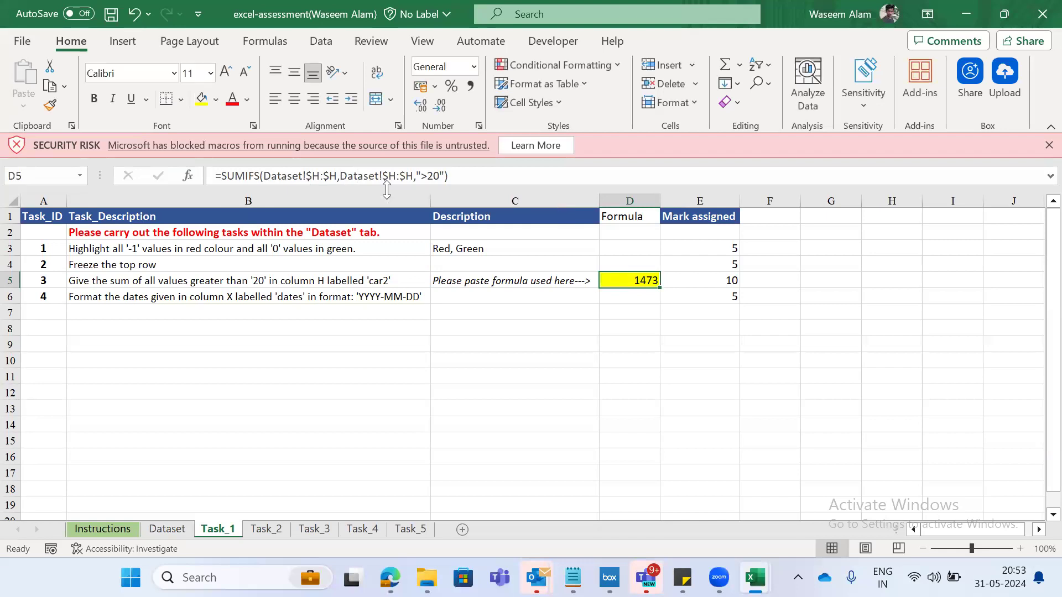
# - Examine the SUMPRODUCT formulas in row 6 of the Task_2 sheet across the vehicle columns
pyautogui.hotkey('ctrl', 'pagedown')
pyautogui.click(175, 268)
pyautogui.hotkey('ctrl', 'Up')
pyautogui.press('Down')
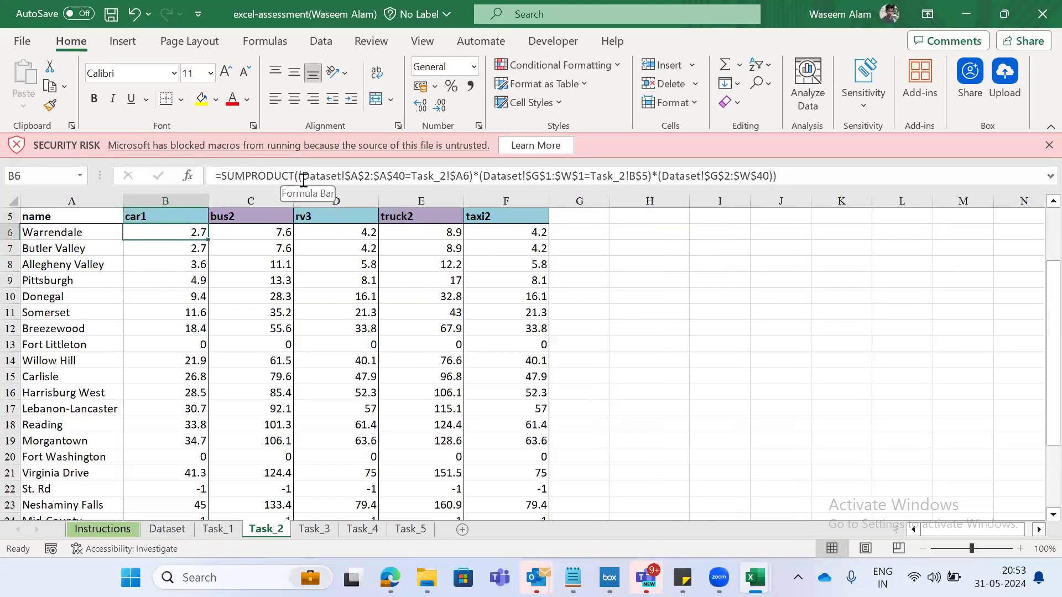
pyautogui.press('Right')
pyautogui.press('Right')
pyautogui.press('Right')
pyautogui.press('Right')
pyautogui.press('Left')
pyautogui.press('Left')
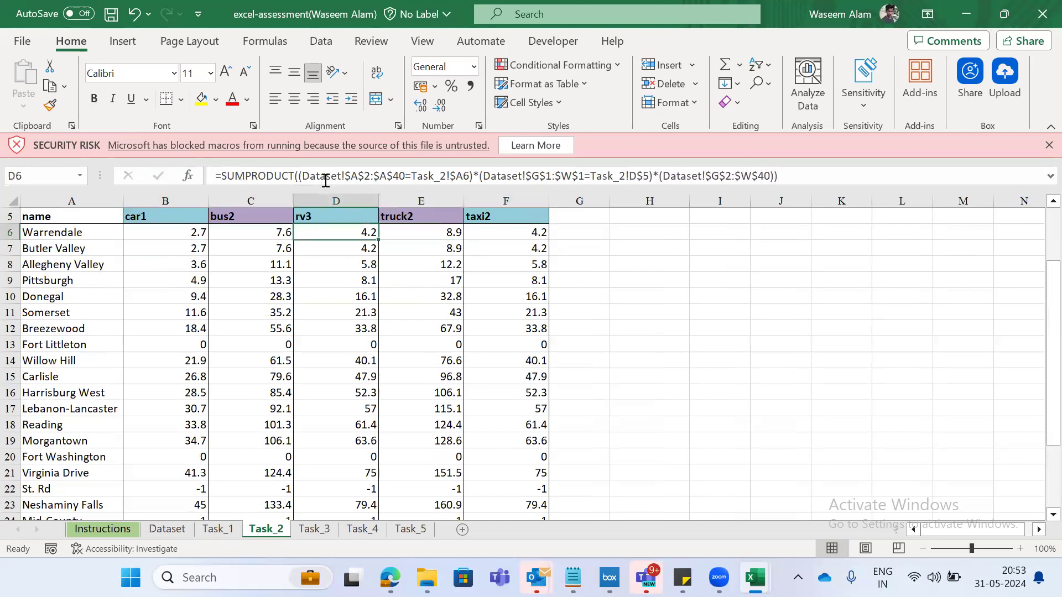
pyautogui.press('Left')
pyautogui.hotkey('ctrl', 'Down')
pyautogui.hotkey('ctrl', 'Up')
pyautogui.press('Down')
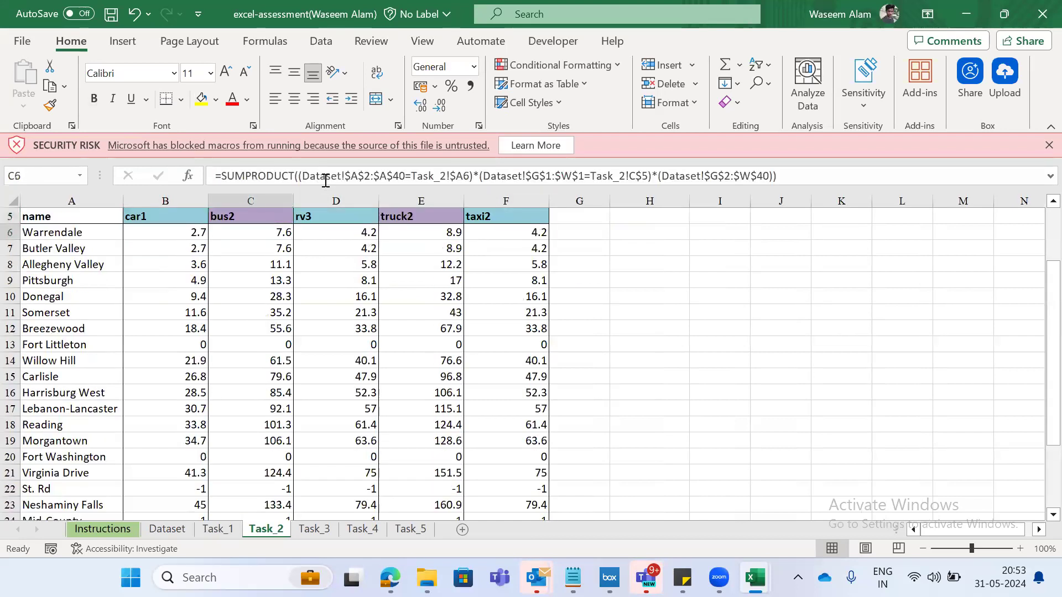
# - Examine the text-splitting formulas in row 16 of the Task_3 sheet, across the columns next to values
pyautogui.hotkey('ctrl', 'pagedown')
pyautogui.press('Left')
pyautogui.press('Down')
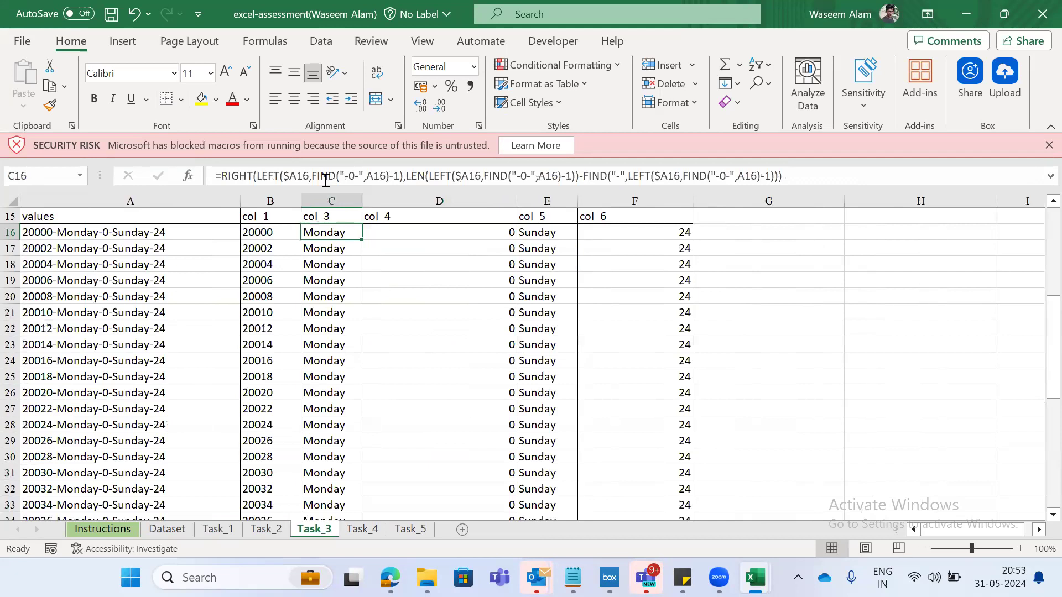
pyautogui.press('Left')
pyautogui.press('Right')
pyautogui.press('Right')
pyautogui.press('Right')
# - Examine the two Sales columns and their sums in row 22 of the Task_4 sheet
pyautogui.press('Right')
pyautogui.press('Left')
pyautogui.press('Left')
pyautogui.hotkey('ctrl', 'pagedown')
pyautogui.press('Right')
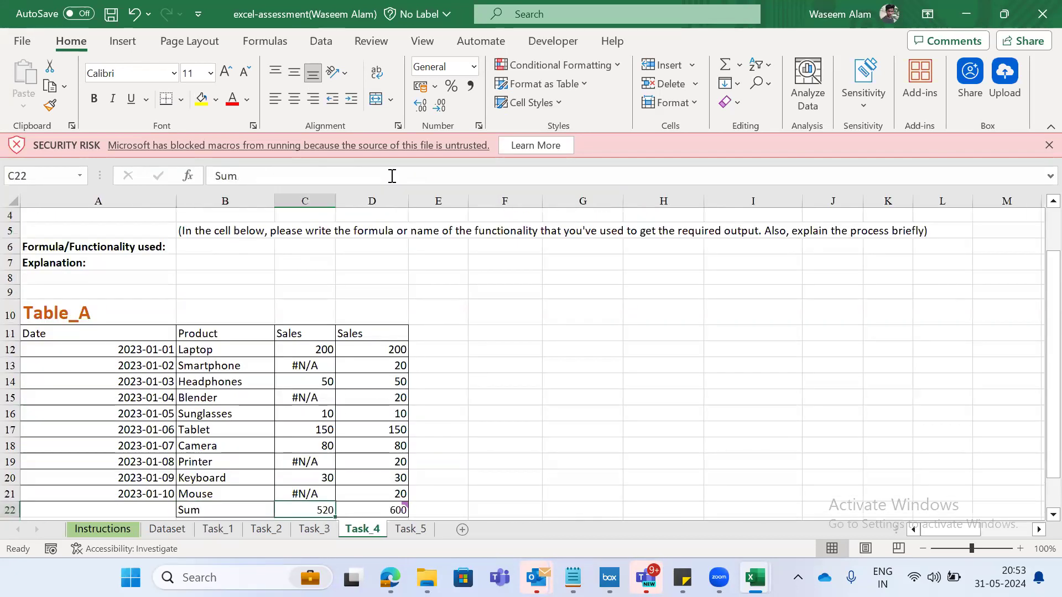
pyautogui.press('Down')
pyautogui.press('Down')
pyautogui.press('Up')
pyautogui.press('Up')
pyautogui.press('Up')
pyautogui.press('Down')
pyautogui.press('Right')
# - Look through Table_A and the ID and Name columns of Table_B on the Task_5 sheet
pyautogui.hotkey('ctrl', 'pagedown')
pyautogui.press('Up')
pyautogui.press('Down')
pyautogui.press('Down')
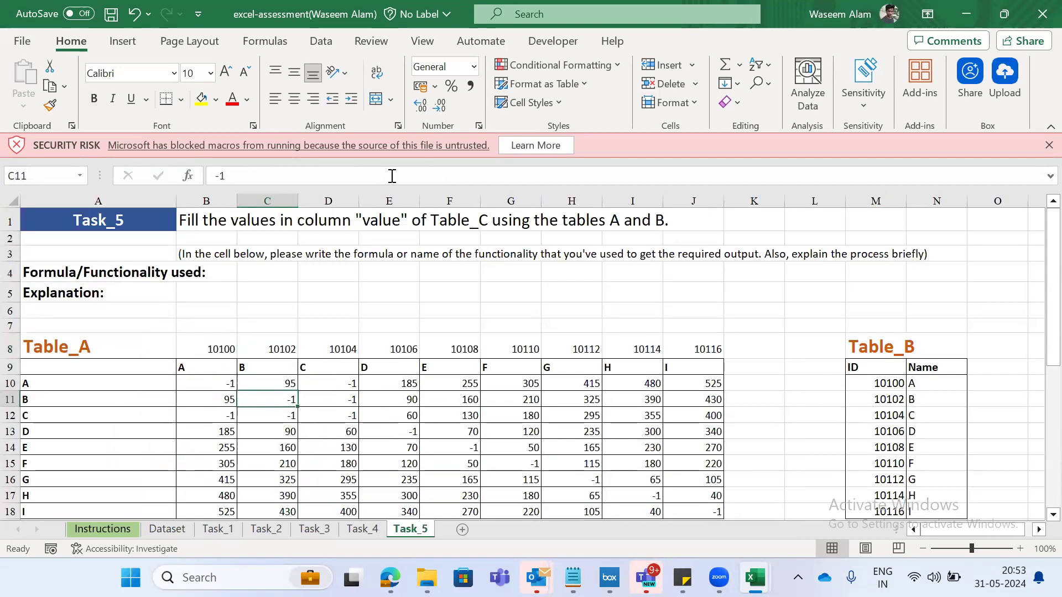
pyautogui.press('Right')
pyautogui.press('Right')
pyautogui.press('Right')
pyautogui.press('Right')
pyautogui.press('Right')
pyautogui.press('Right')
pyautogui.press('Right')
pyautogui.press('Right')
pyautogui.press('Right')
pyautogui.press('Right')
pyautogui.press('Right')
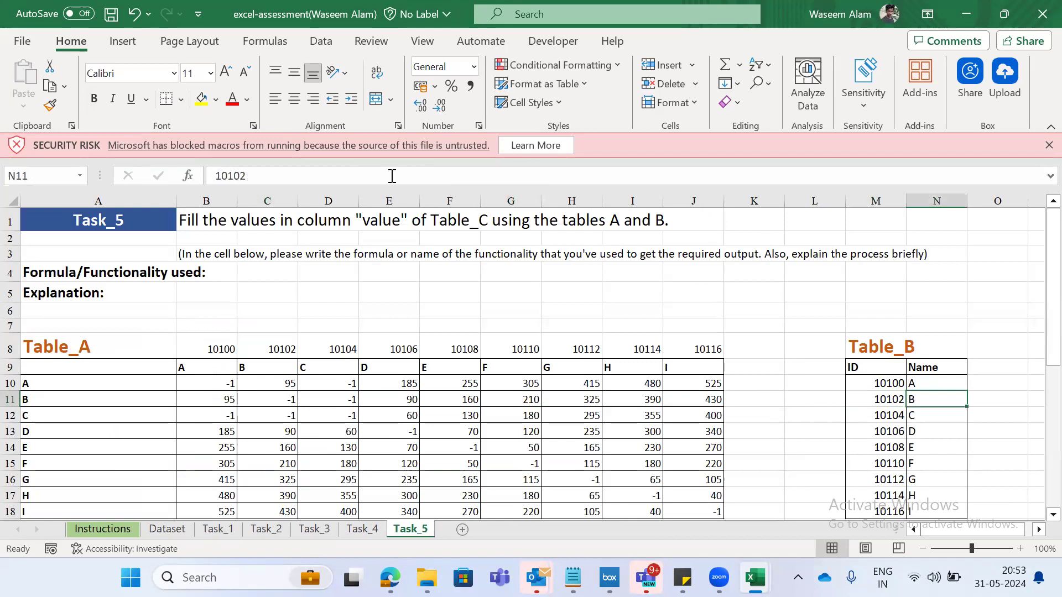
pyautogui.press('Right')
pyautogui.press('Right')
pyautogui.press('Right')
pyautogui.press('Right')
pyautogui.press('Left')
pyautogui.press('Left')
pyautogui.press('Left')
pyautogui.press('Left')
pyautogui.press('Left')
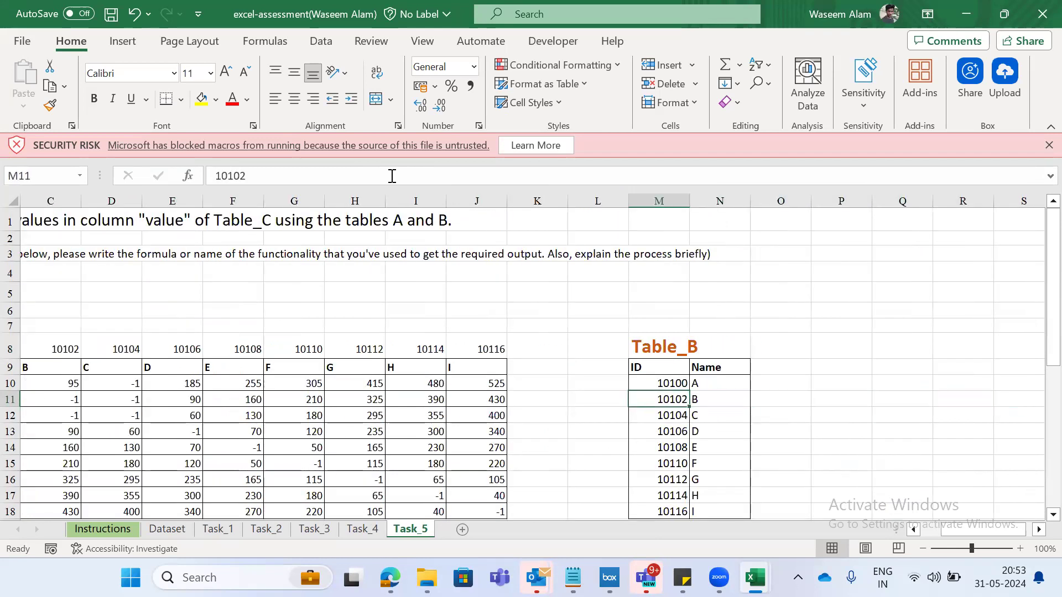
# - Go down to Table_C and examine the INDEX MATCH formula in the first value cell, C23
pyautogui.hotkey('ctrl', 'Left')
pyautogui.hotkey('ctrl', 'Left')
pyautogui.press('Up')
pyautogui.press('Right')
pyautogui.hotkey('ctrl', 'Down')
pyautogui.hotkey('ctrl', 'Down')
pyautogui.hotkey('ctrl', 'Down')
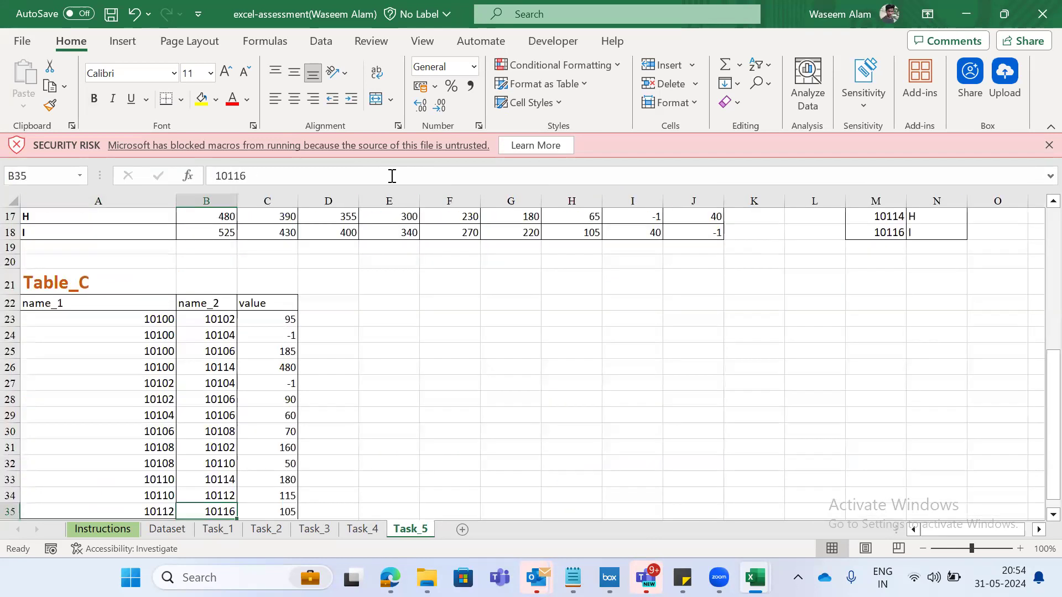
pyautogui.hotkey('ctrl', 'Up')
pyautogui.press('Right')
pyautogui.press('Down')
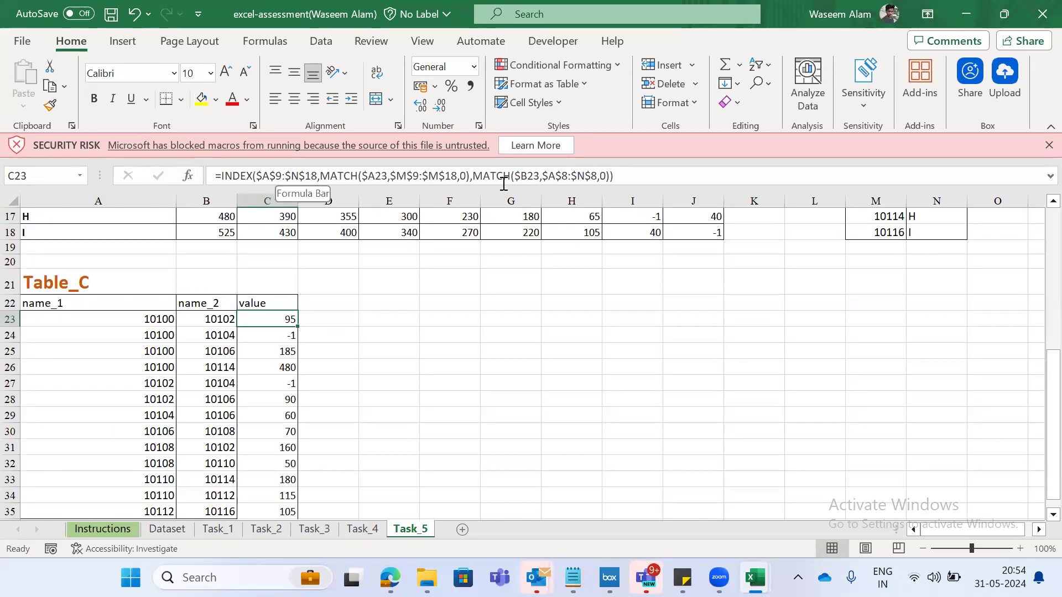
# - Delete the Task_5 sheet from the assessment workbook
pyautogui.hotkey('alt', 'h')
pyautogui.press('d')
pyautogui.press('s')
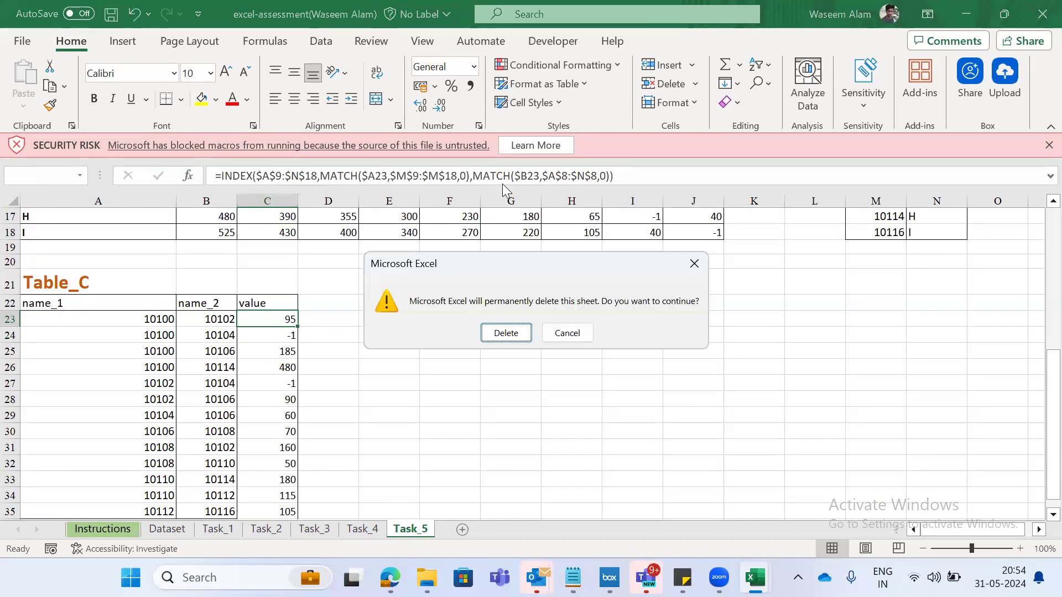
pyautogui.press('Return')
# - Switch to the Excel (Batch 7) workbook and move up and down the FORMULAS column around IsBlank
pyautogui.hotkey('alt', 'Tab')
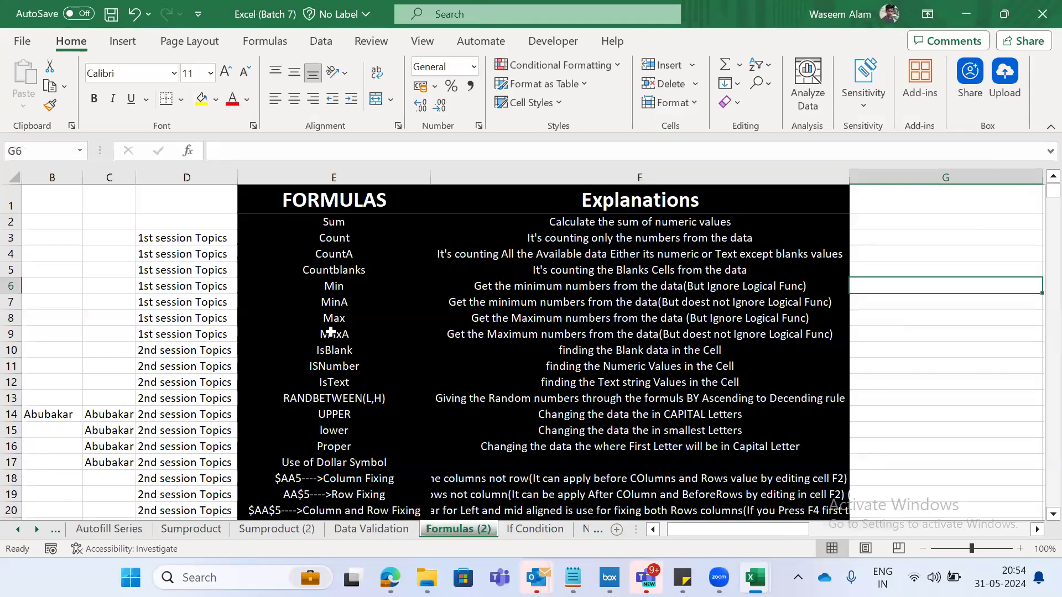
pyautogui.click(330, 332)
pyautogui.press('Down')
pyautogui.press('Down')
pyautogui.press('Down')
pyautogui.press('Down')
pyautogui.press('Down')
pyautogui.press('Down')
pyautogui.press('Down')
pyautogui.press('Down')
pyautogui.press('Down')
pyautogui.press('Down')
pyautogui.press('Down')
pyautogui.press('Down')
pyautogui.press('Down')
pyautogui.press('Down')
pyautogui.press('Down')
pyautogui.press('Down')
pyautogui.press('Down')
pyautogui.press('Down')
pyautogui.press('Down')
pyautogui.press('Down')
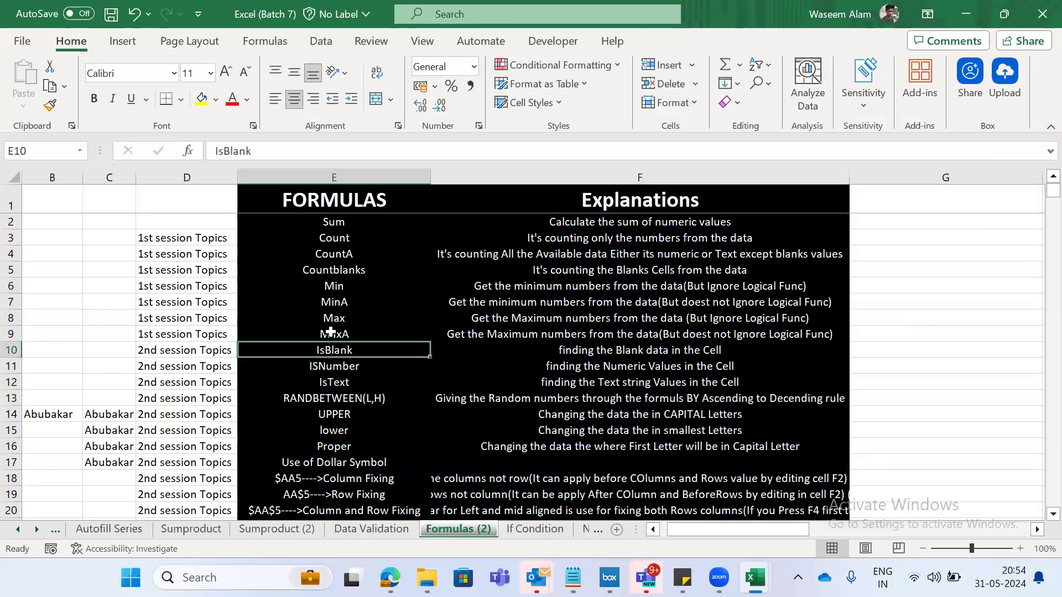
pyautogui.press('Up')
pyautogui.press('Up')
pyautogui.press('Up')
pyautogui.press('Up')
pyautogui.press('Up')
pyautogui.press('Up')
pyautogui.press('Up')
pyautogui.press('Up')
pyautogui.press('Up')
pyautogui.press('Up')
pyautogui.press('Up')
pyautogui.press('Up')
pyautogui.press('Down')
pyautogui.press('Down')
pyautogui.press('Down')
# - Practise selecting an entire row and moving up and down from it in the FORMULAS list
pyautogui.hotkey('shift', 'space')
pyautogui.press('Down')
pyautogui.press('Down')
pyautogui.press('Down')
pyautogui.press('Up')
pyautogui.press('Up')
pyautogui.press('Up')
pyautogui.press('Up')
pyautogui.press('Up')
pyautogui.hotkey('shift', 'space')
pyautogui.press('Up')
pyautogui.press('Up')
pyautogui.press('Up')
# - Extend a cell selection down the FORMULAS column, starting at VLOOKUP in E21
pyautogui.press('Down')
pyautogui.hotkey('shift', 'Down')
pyautogui.hotkey('shift', 'Down')
pyautogui.hotkey('shift', 'Down')
pyautogui.hotkey('shift', 'Down')
pyautogui.hotkey('shift', 'Down')
pyautogui.hotkey('shift', 'Down')
pyautogui.hotkey('shift', 'Down')
pyautogui.hotkey('shift', 'Down')
pyautogui.hotkey('shift', 'Down')
pyautogui.hotkey('shift', 'Down')
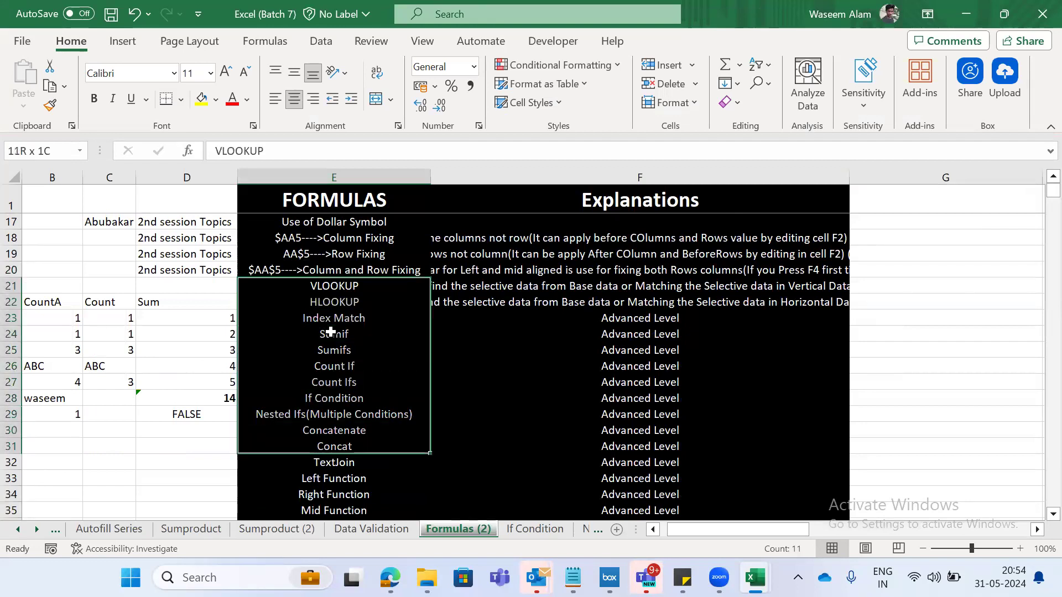
pyautogui.hotkey('shift', 'Down')
pyautogui.hotkey('shift', 'Down')
pyautogui.hotkey('shift', 'Down')
pyautogui.hotkey('shift', 'Down')
pyautogui.hotkey('shift', 'Down')
pyautogui.hotkey('shift', 'Down')
pyautogui.hotkey('shift', 'Down')
pyautogui.hotkey('shift', 'Down')
# - Drop the selection and return to Sum in E2 at the top of the FORMULAS column
pyautogui.press('Up')
pyautogui.press('Up')
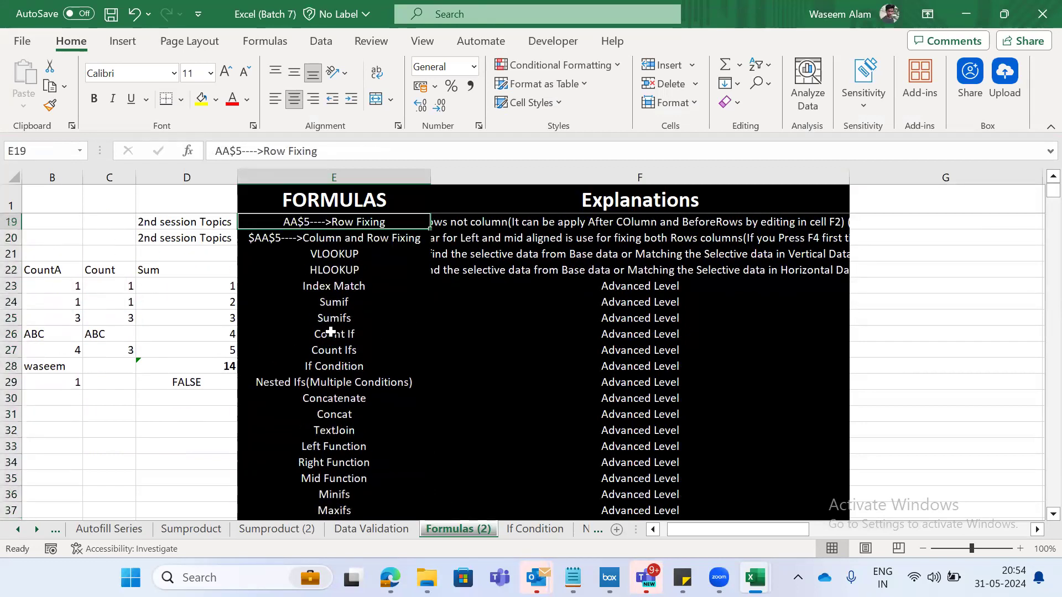
pyautogui.press('Up')
pyautogui.press('Up')
pyautogui.press('Up')
pyautogui.press('Up')
pyautogui.press('Up')
pyautogui.press('Up')
pyautogui.press('Up')
pyautogui.press('Up')
pyautogui.press('Up')
pyautogui.press('Up')
pyautogui.press('Up')
pyautogui.press('Up')
pyautogui.press('Up')
pyautogui.press('Up')
pyautogui.press('Up')
pyautogui.press('Up')
pyautogui.press('Up')
pyautogui.press('Up')
pyautogui.press('Down')
pyautogui.press('Right')
pyautogui.press('Left')
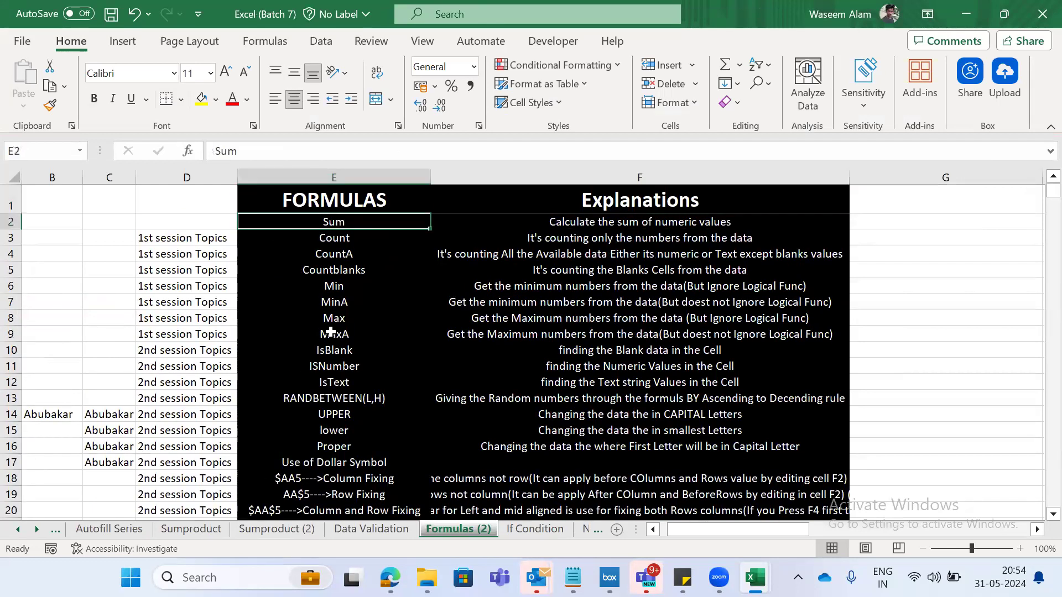
pyautogui.press('Right')
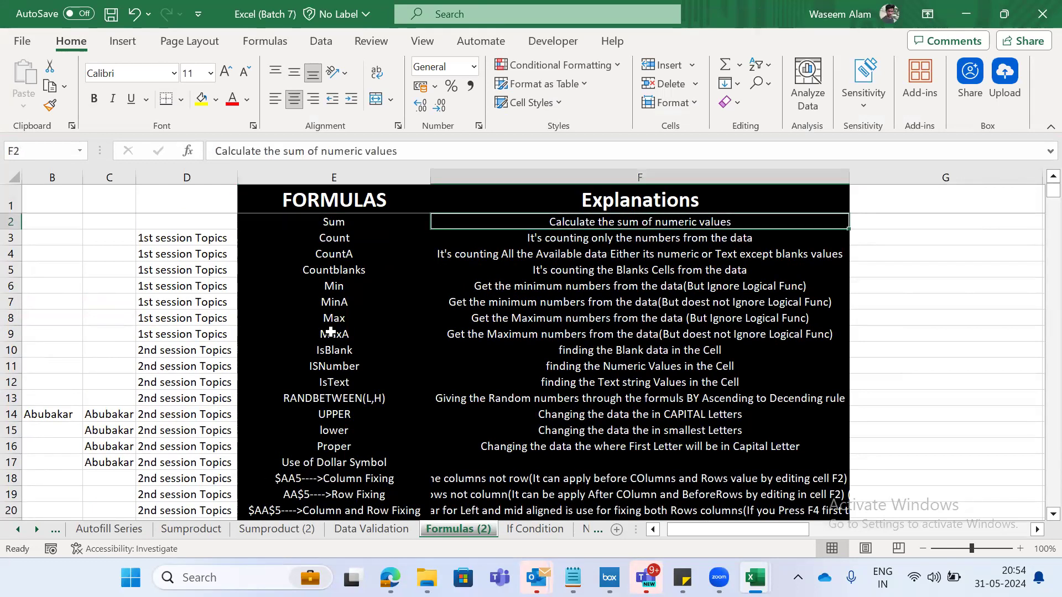
pyautogui.press('Right')
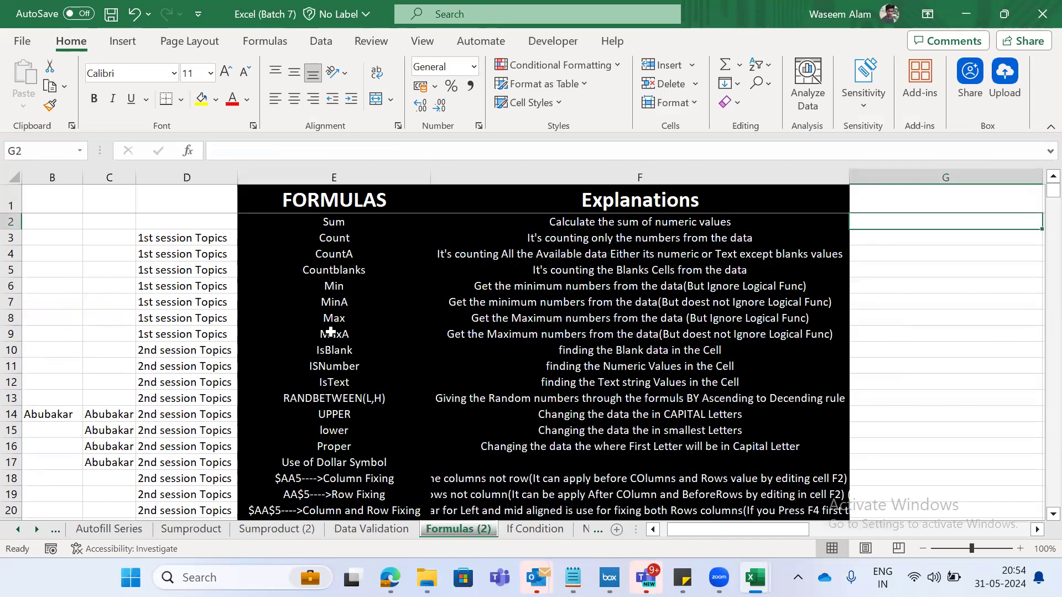
pyautogui.write('=sum')
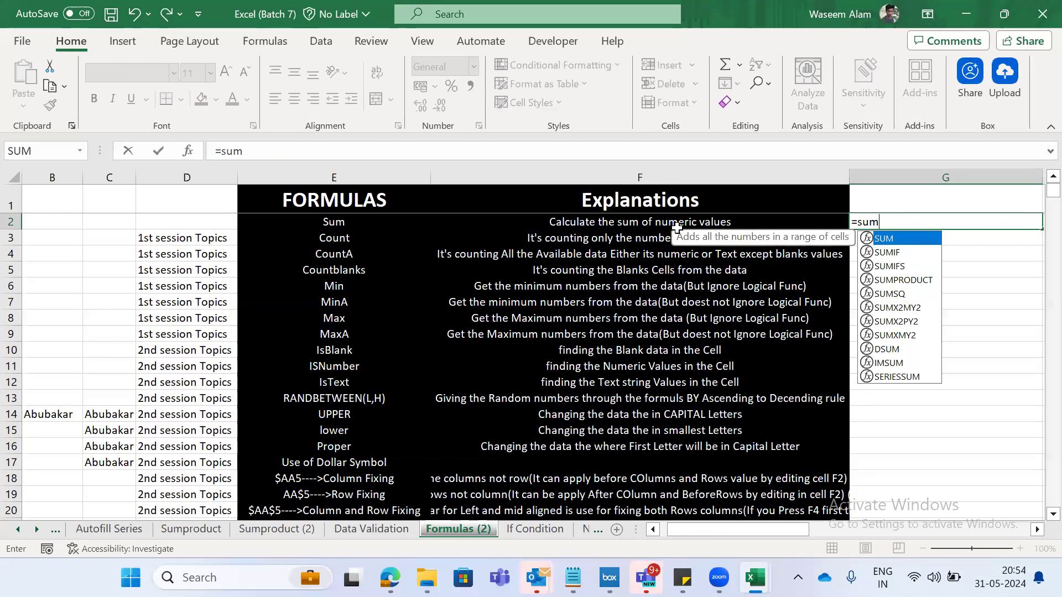
pyautogui.press('Escape')
pyautogui.press('Escape')
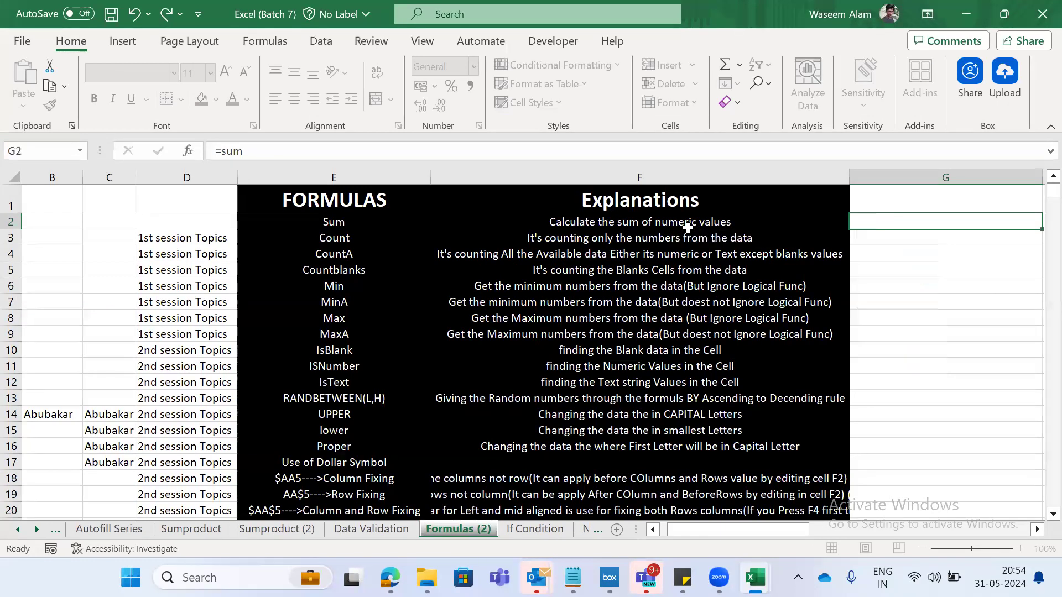
pyautogui.press('Right')
pyautogui.press('Right')
pyautogui.press('Left')
pyautogui.press('Left')
pyautogui.press('Left')
pyautogui.press('Left')
pyautogui.press('Left')
pyautogui.press('Left')
pyautogui.press('Left')
pyautogui.press('Left')
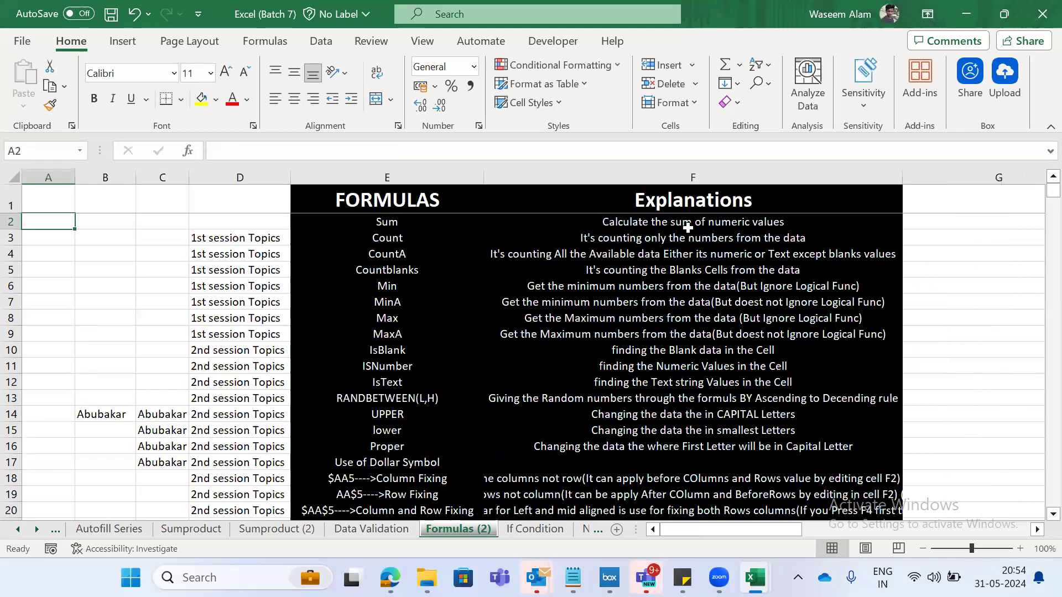
# - Insert a new worksheet before Formulas (2) and enter Sum as the heading in A1
pyautogui.press('Right')
pyautogui.hotkey('shift', 'F11')
pyautogui.write('Sum')
pyautogui.press('Return')
# - Enter the sample numbers 1, 2 and 3 in cells B3 to B5
pyautogui.press('Down')
pyautogui.press('Down')
pyautogui.press('Right')
pyautogui.press('Up')
pyautogui.write('1')
pyautogui.press('Return')
pyautogui.write('2')
pyautogui.press('Return')
pyautogui.write('3')
pyautogui.press('Return')
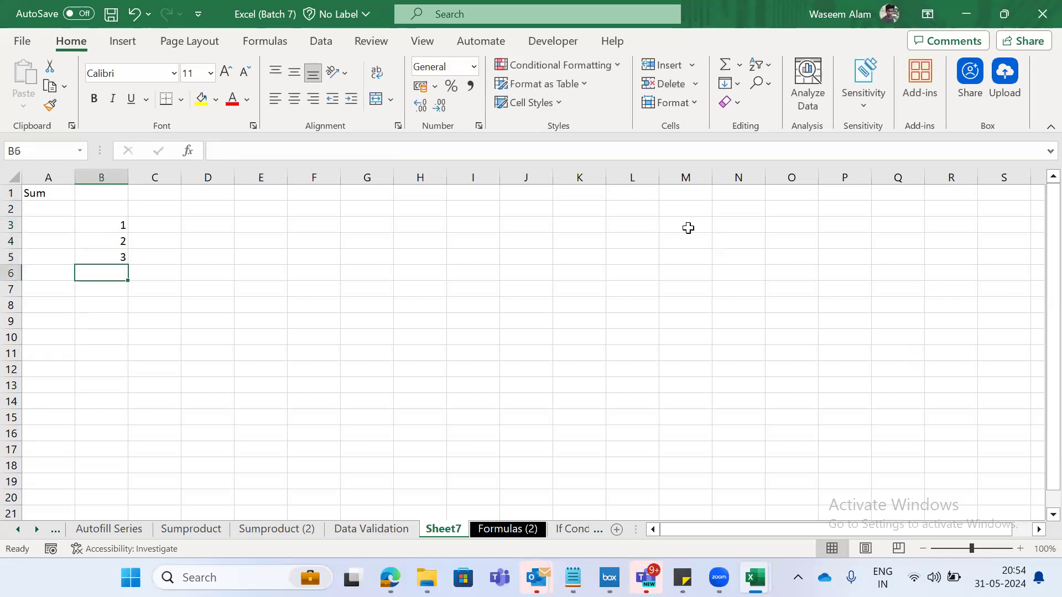
pyautogui.write('=sum')
pyautogui.press('Tab')
pyautogui.press('Up')
pyautogui.press('Up')
pyautogui.press('Up')
pyautogui.press('Up')
pyautogui.press('Down')
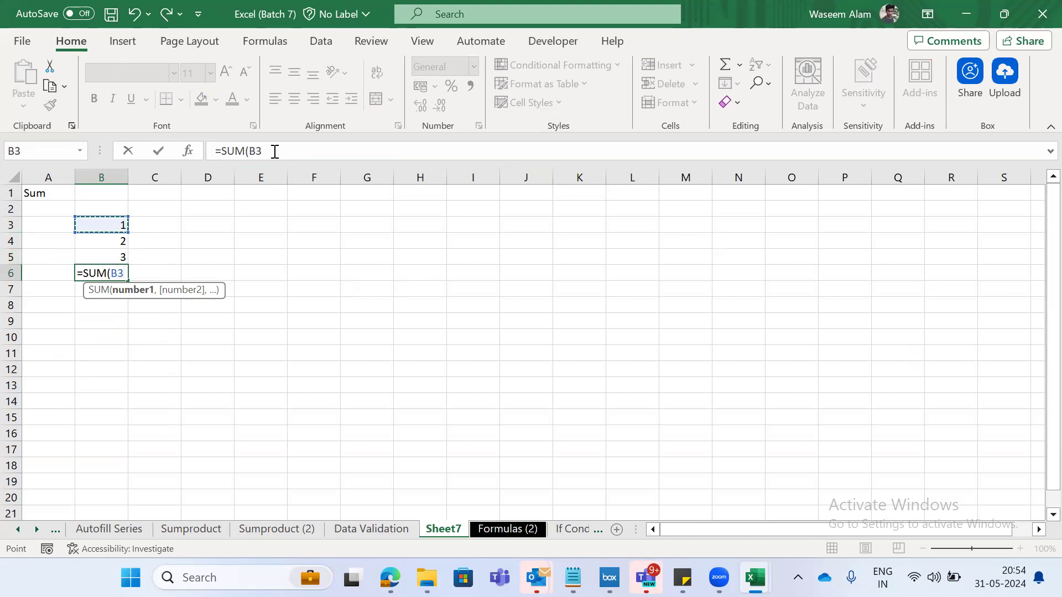
pyautogui.write(',')
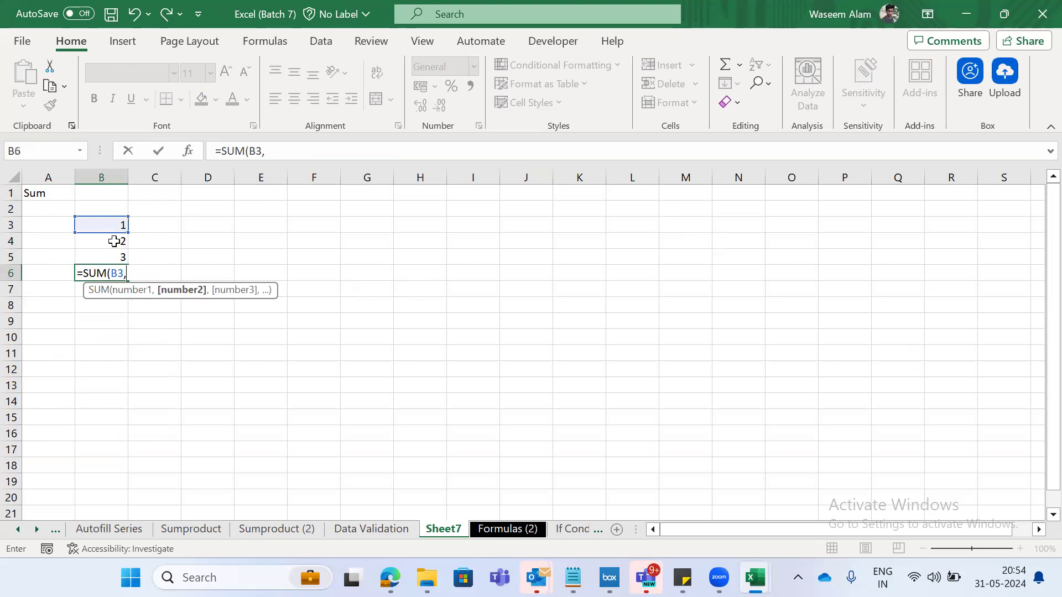
pyautogui.write('B4')
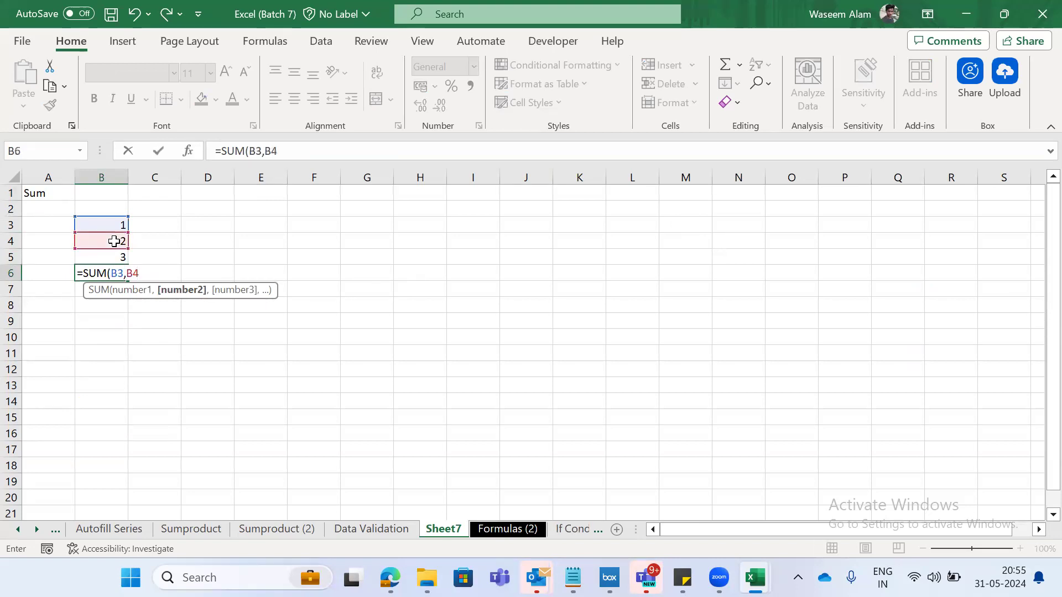
pyautogui.press('Escape')
# - Clear the sample numbers in B3:B5 and undo the deletion
pyautogui.press('Up')
pyautogui.press('Up')
pyautogui.press('Up')
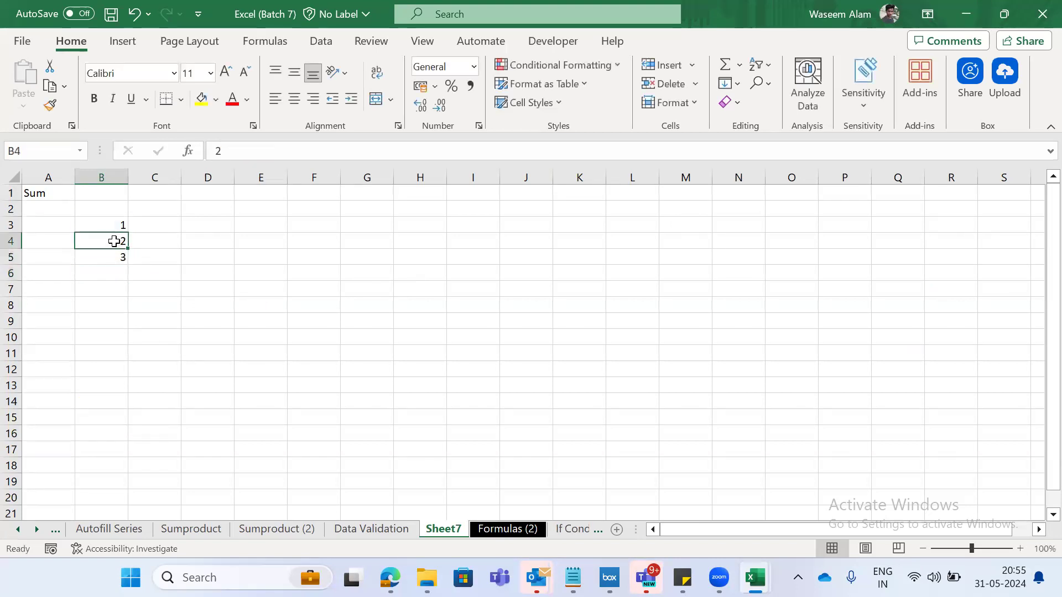
pyautogui.hotkey('shift', 'Down')
pyautogui.hotkey('shift', 'Down')
pyautogui.press('Delete')
pyautogui.hotkey('shift', 'Up')
pyautogui.hotkey('shift', 'Up')
pyautogui.hotkey('ctrl', 'z')
# - Enter the formula =SUM(B3,B4,B5) in B6, giving each number cell as a separate argument
pyautogui.press('Down')
pyautogui.press('Down')
pyautogui.press('Down')
pyautogui.write('=sum')
pyautogui.press('Tab')
pyautogui.press('Up')
pyautogui.press('Up')
pyautogui.press('Up')
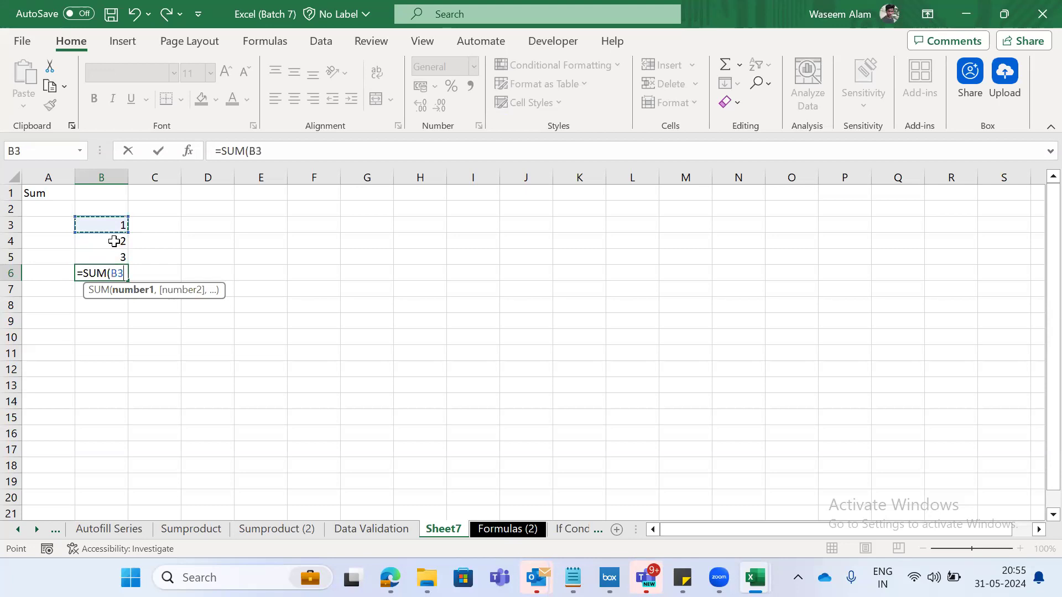
pyautogui.write(',B4,')
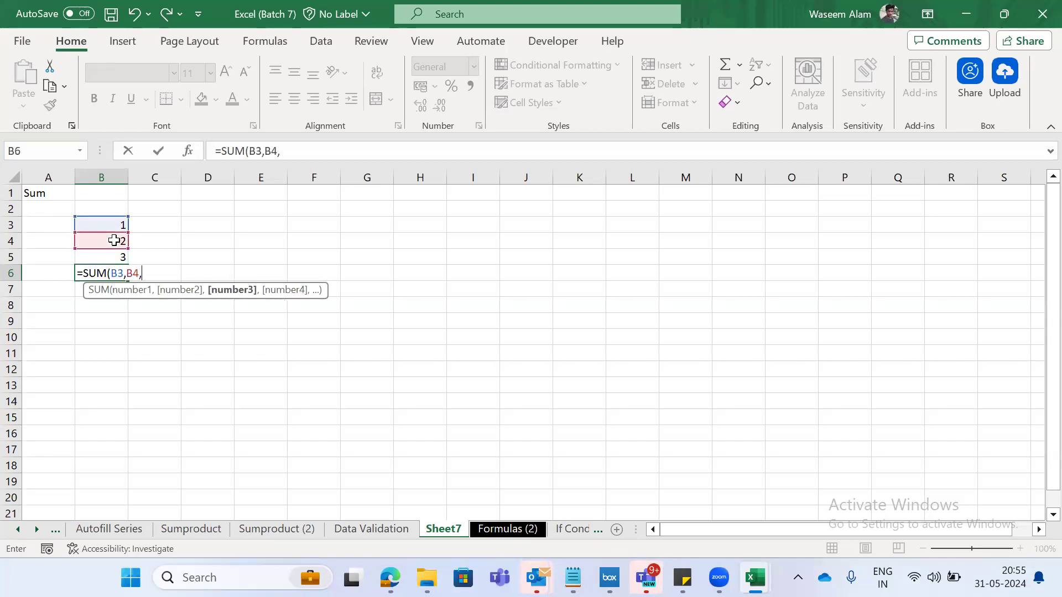
pyautogui.write('V')
pyautogui.press('BackSpace')
pyautogui.write('B5')
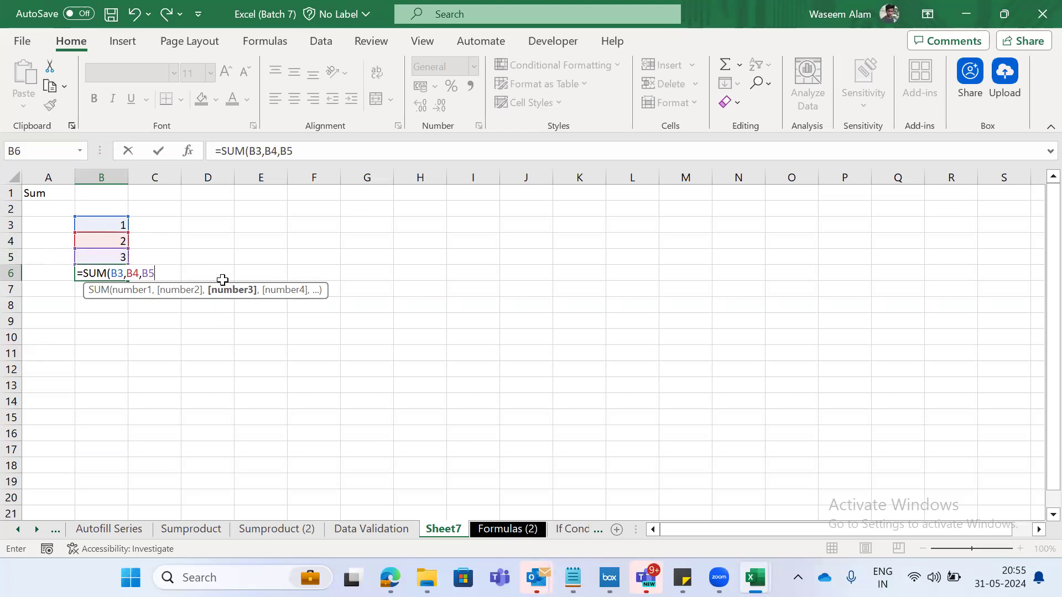
pyautogui.write(')')
pyautogui.press('Return')
pyautogui.press('Up')
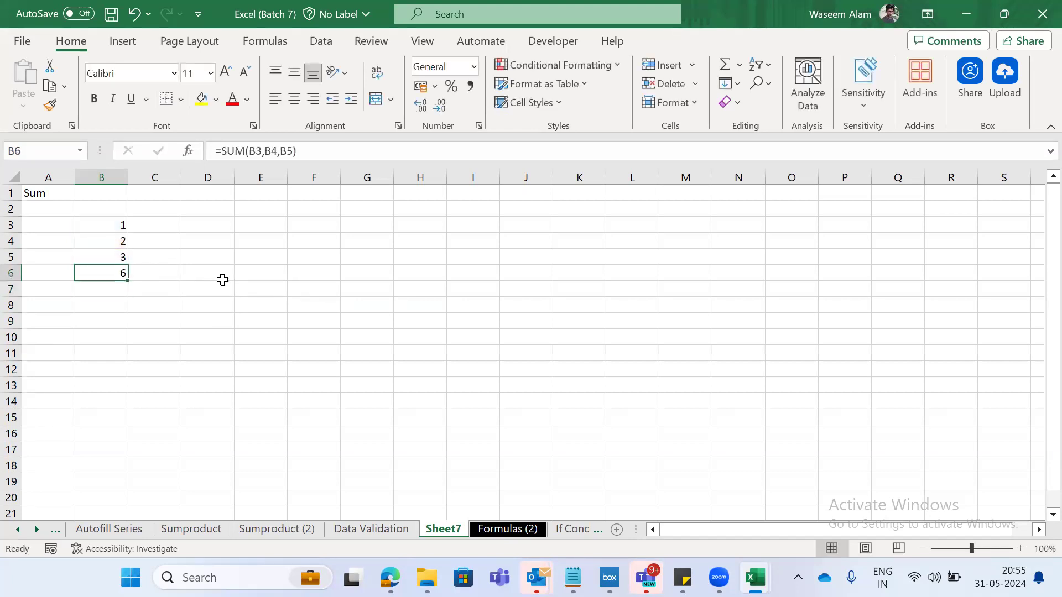
# - Label the sum row by entering Total in A6
pyautogui.press('Left')
pyautogui.write('Tot')
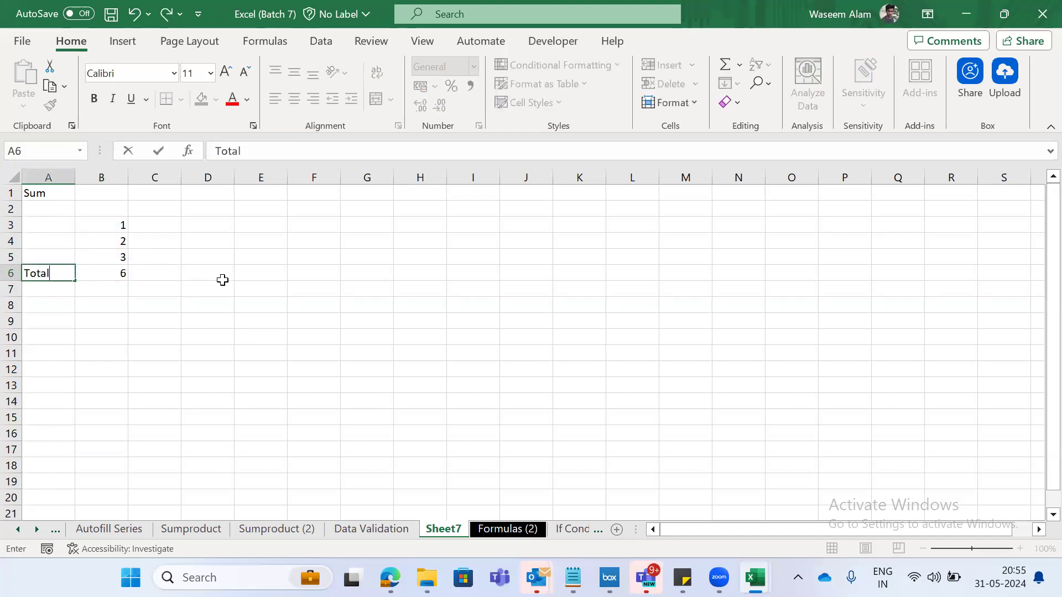
pyautogui.write('al')
pyautogui.press('Right')
# - Select the numbers in B3:B5 and examine the cell references in the B6 sum formula
pyautogui.press('Up')
pyautogui.hotkey('shift', 'Up')
pyautogui.hotkey('shift', 'Up')
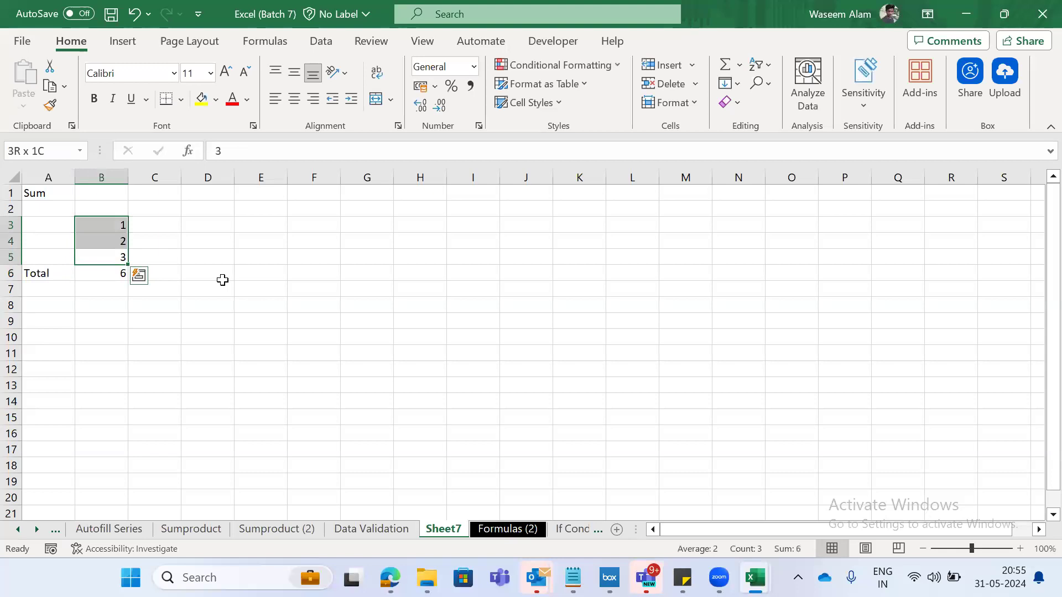
pyautogui.press('Down')
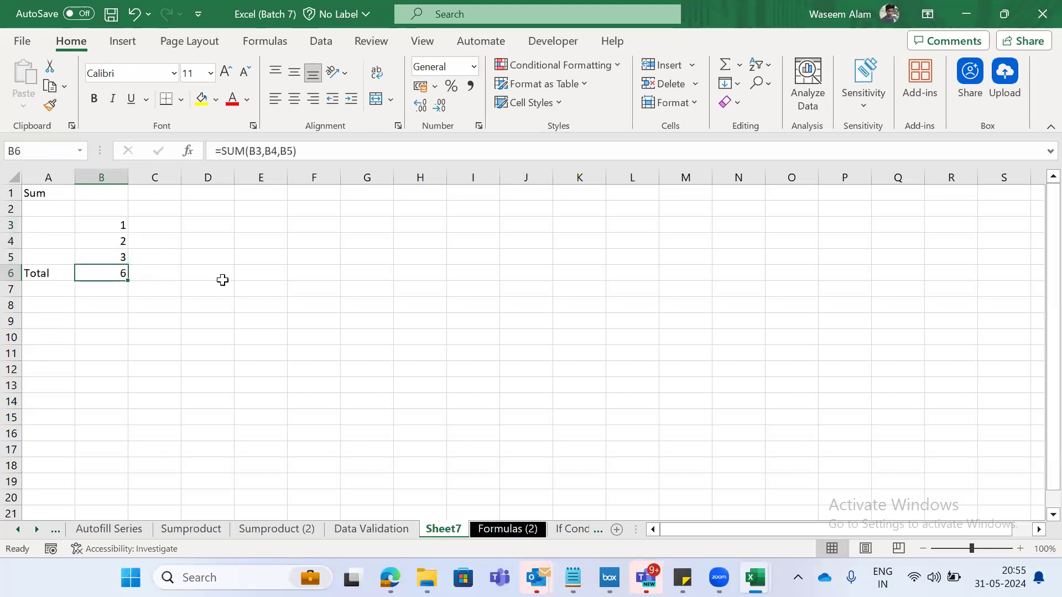
pyautogui.press('F2')
pyautogui.hotkey('ctrl', 'Return')
pyautogui.press('Right')
pyautogui.press('Left')
# - Enter the letters a and s in cells D5 and D6
pyautogui.press('Up')
pyautogui.press('Right')
pyautogui.press('Right')
pyautogui.write('a')
pyautogui.press('Return')
pyautogui.write('s')
pyautogui.press('Return')
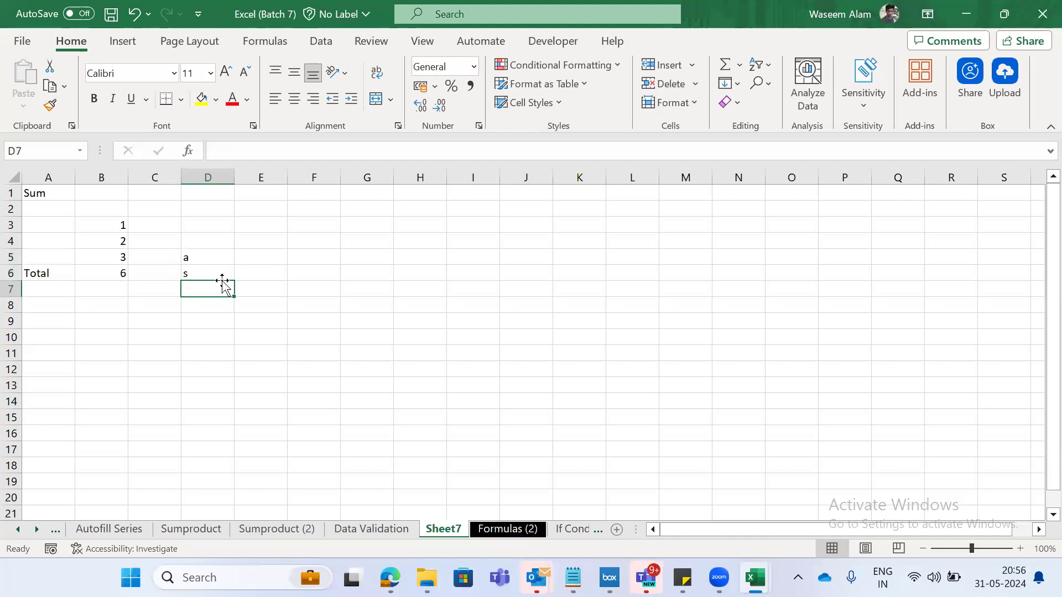
# - Replace the number in B4 with the letter a to test how the sum treats text
pyautogui.press('Up')
pyautogui.press('Up')
pyautogui.press('Up')
pyautogui.press('Left')
pyautogui.press('Left')
pyautogui.write('a')
pyautogui.press('Return')
pyautogui.press('Down')
pyautogui.press('Up')
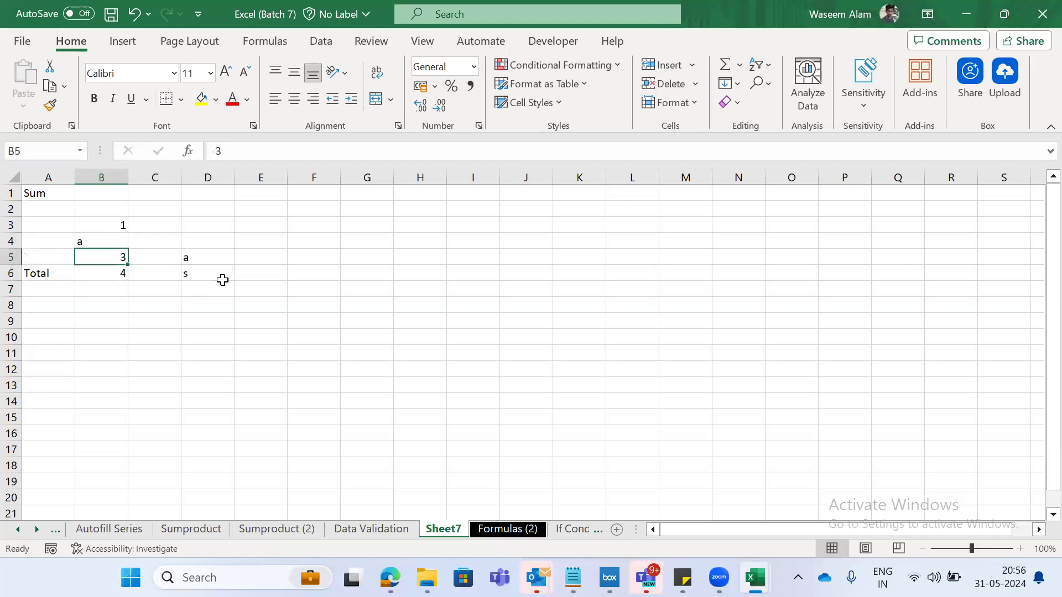
# - Compare the selection statistics for the numeric cells B3 and B5, the text in B4, and the letters in D5:D6
pyautogui.keyDown('ctrl'); pyautogui.click(119, 226); pyautogui.keyUp('ctrl')
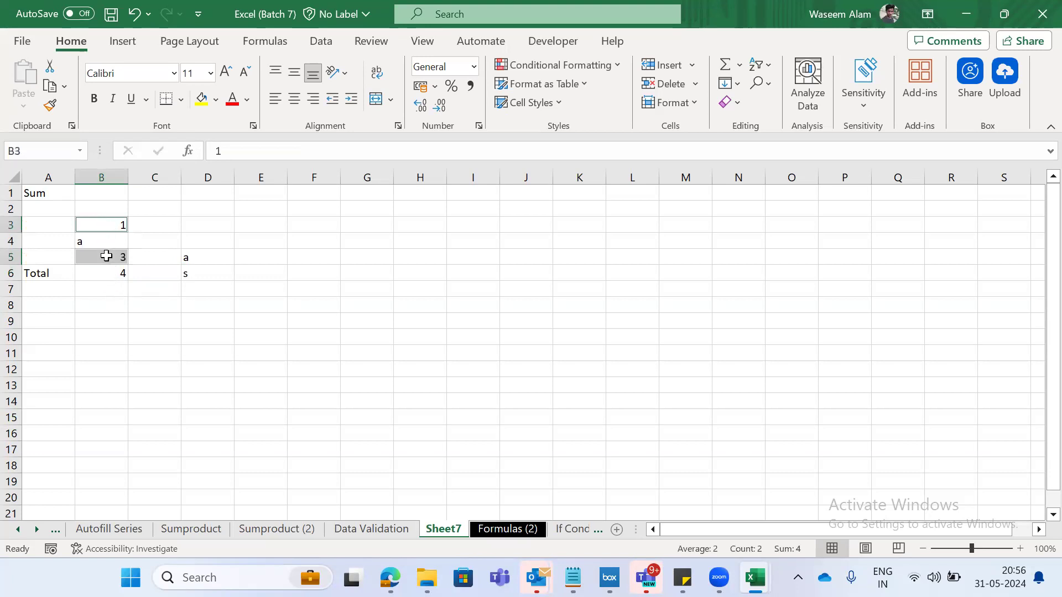
pyautogui.keyDown('ctrl'); pyautogui.click(83, 242); pyautogui.keyUp('ctrl')
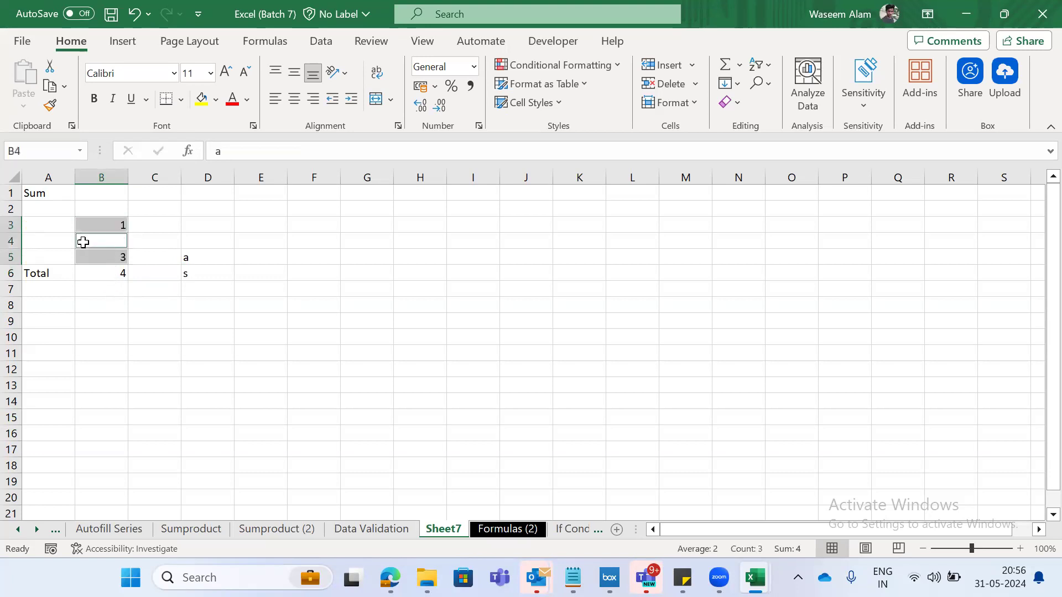
pyautogui.click(121, 242)
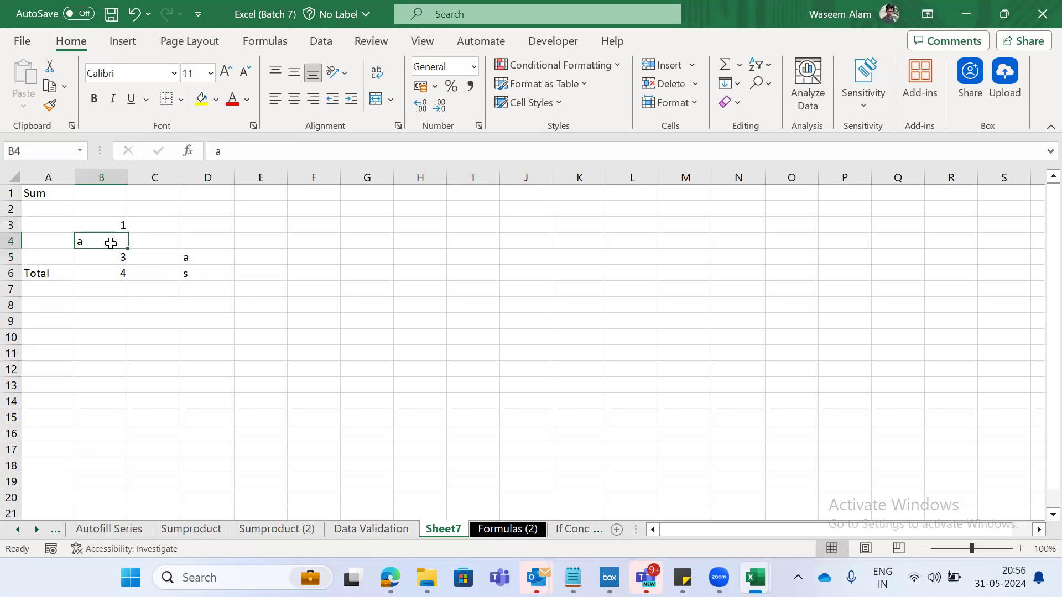
pyautogui.press('Right')
pyautogui.press('Left')
pyautogui.press('Right')
pyautogui.press('Right')
pyautogui.press('Down')
pyautogui.hotkey('shift', 'Down')
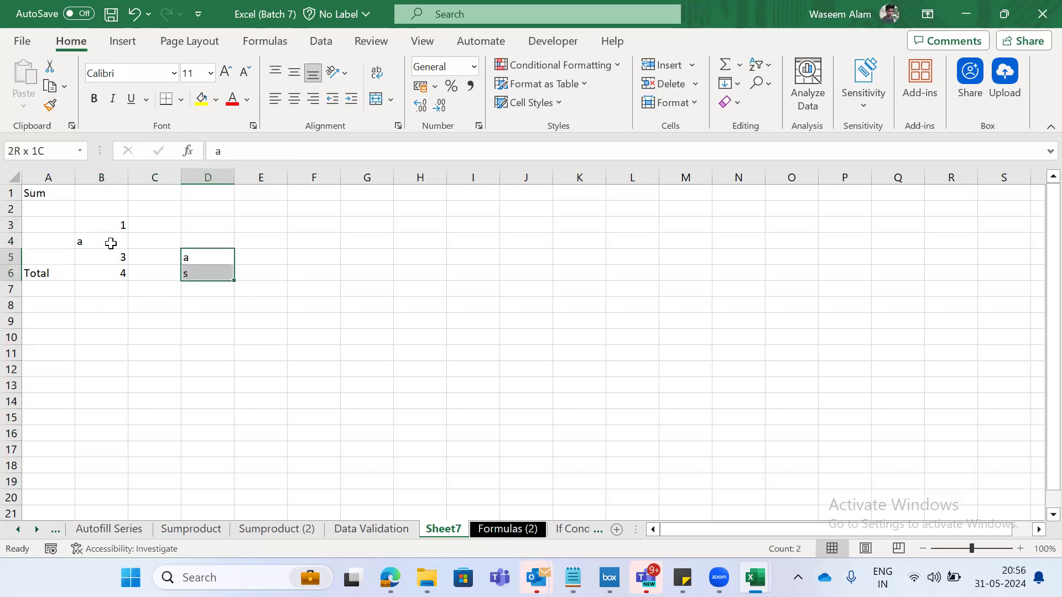
# - Set B4 back to 2 and clear the letters from D5:D6
pyautogui.press('Left')
pyautogui.press('Left')
pyautogui.press('Up')
pyautogui.write('2')
pyautogui.press('Return')
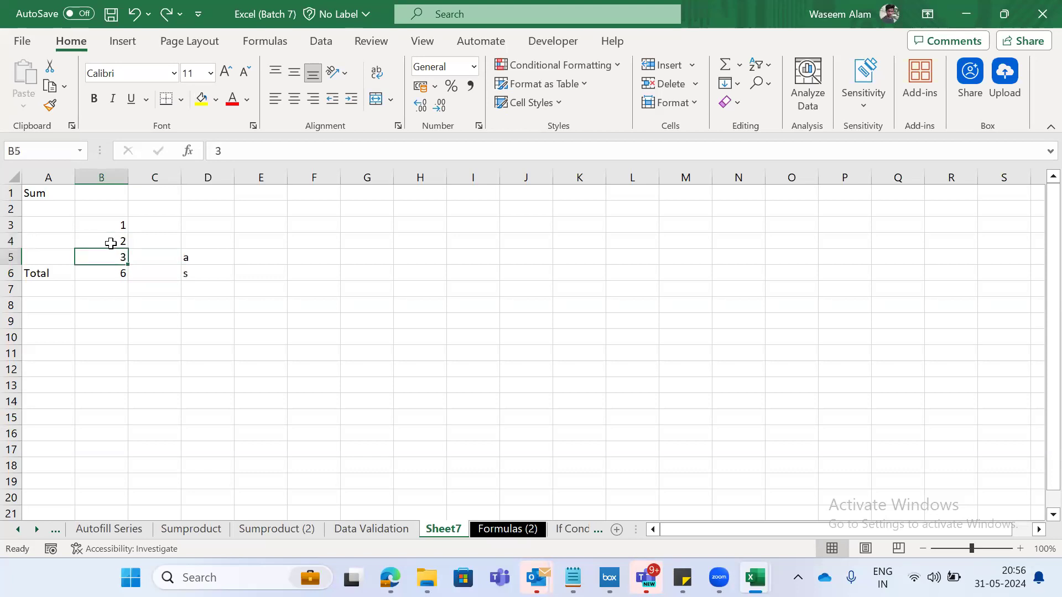
pyautogui.press('Right')
# - Check the number cells above the total and examine which cells the B6 formula references, leaving it unedited
pyautogui.press('Right')
pyautogui.hotkey('shift', 'Down')
pyautogui.press('Delete')
pyautogui.press('Left')
pyautogui.press('Left')
pyautogui.press('Right')
pyautogui.press('Down')
pyautogui.press('Left')
pyautogui.press('Up')
pyautogui.press('Up')
pyautogui.press('Down')
pyautogui.hotkey('shift', 'Up')
pyautogui.hotkey('shift', 'Up')
pyautogui.press('Down')
pyautogui.press('Down')
# - Enter 1 in D3 as the starting value of a longer number list
pyautogui.press('Up')
pyautogui.press('F2')
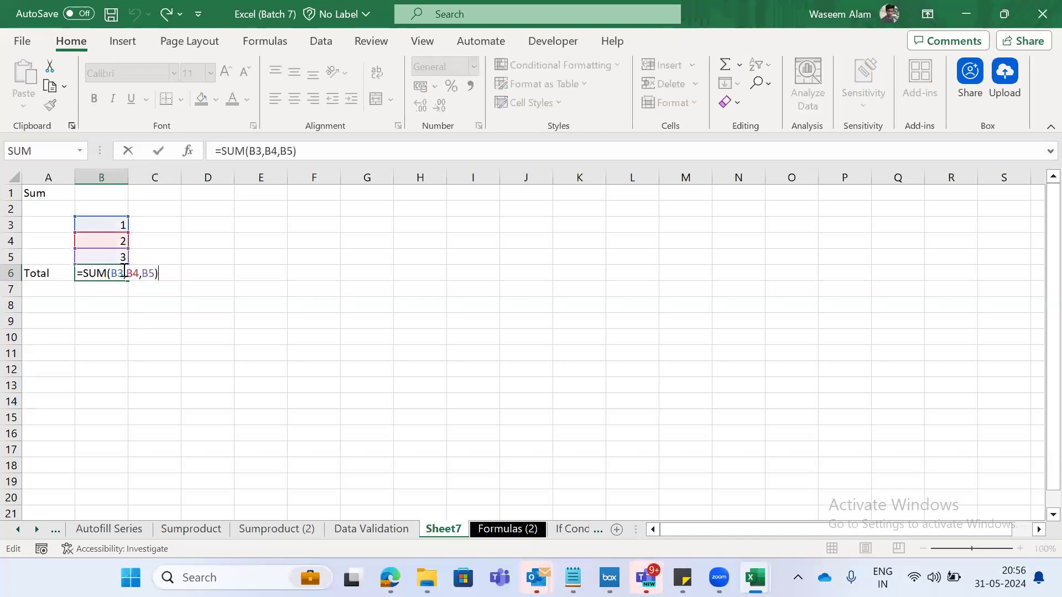
pyautogui.press('Escape')
pyautogui.press('Right')
pyautogui.press('Up')
pyautogui.press('Up')
pyautogui.press('Right')
pyautogui.press('Up')
pyautogui.write('1')
pyautogui.press('Return')
pyautogui.press('Up')
# - Fill column D downward from D3 with a series increasing by 1 up to 141
pyautogui.hotkey('shift', 'Down')
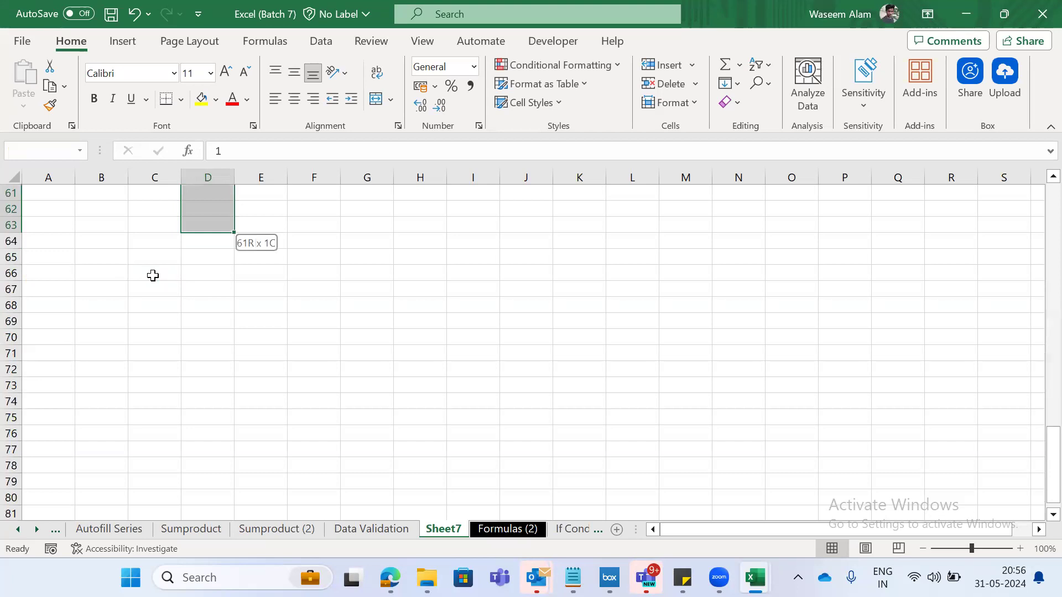
pyautogui.write('hfis')
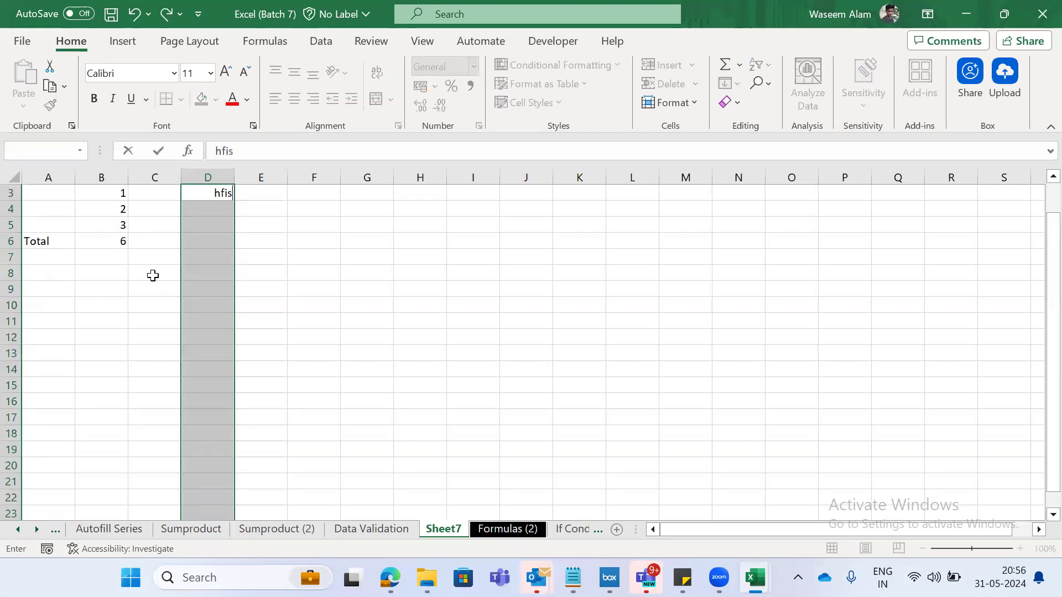
pyautogui.press('Escape')
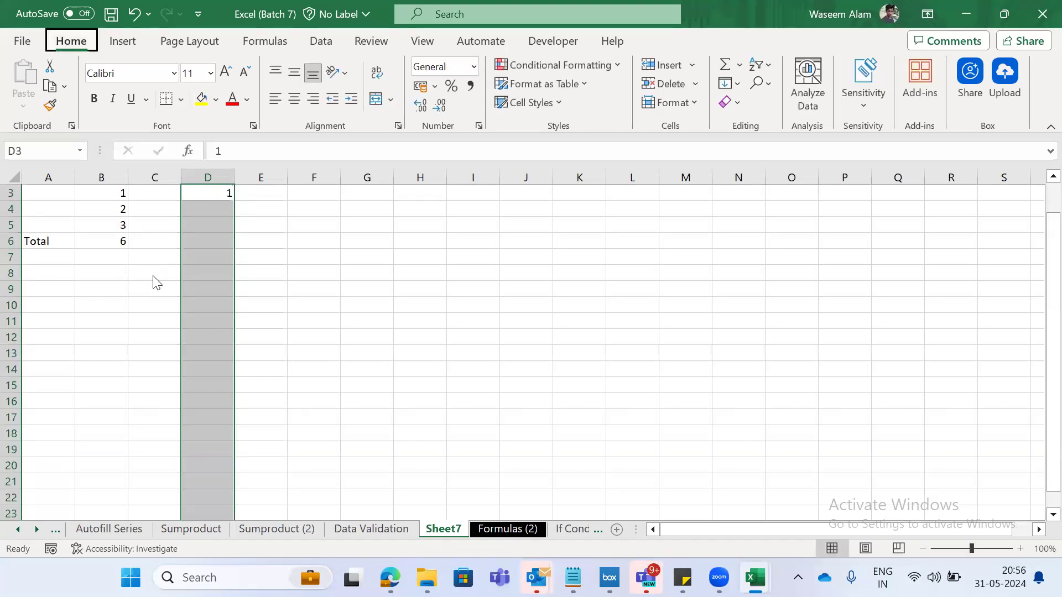
pyautogui.press('s')
pyautogui.press('Return')
# - Select the whole number series in column D from its last value upward and return to D3
pyautogui.press('Up')
pyautogui.press('Down')
pyautogui.hotkey('ctrl', 'Down')
pyautogui.hotkey('ctrl', 'shift', 'Up')
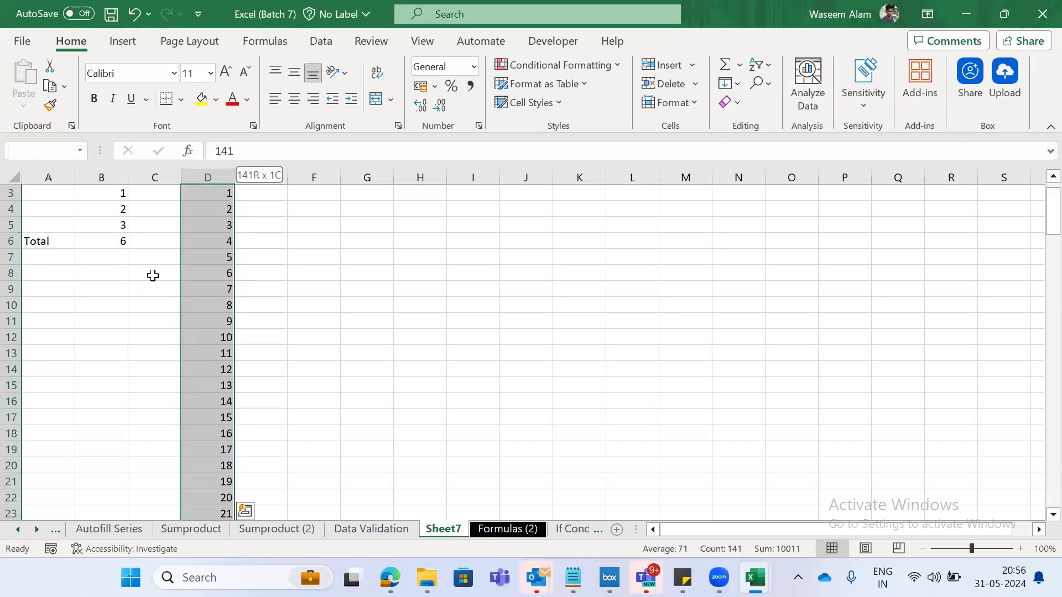
pyautogui.hotkey('ctrl', 'Up')
pyautogui.press('Up')
pyautogui.hotkey('shift', 'Down')
pyautogui.press('Down')
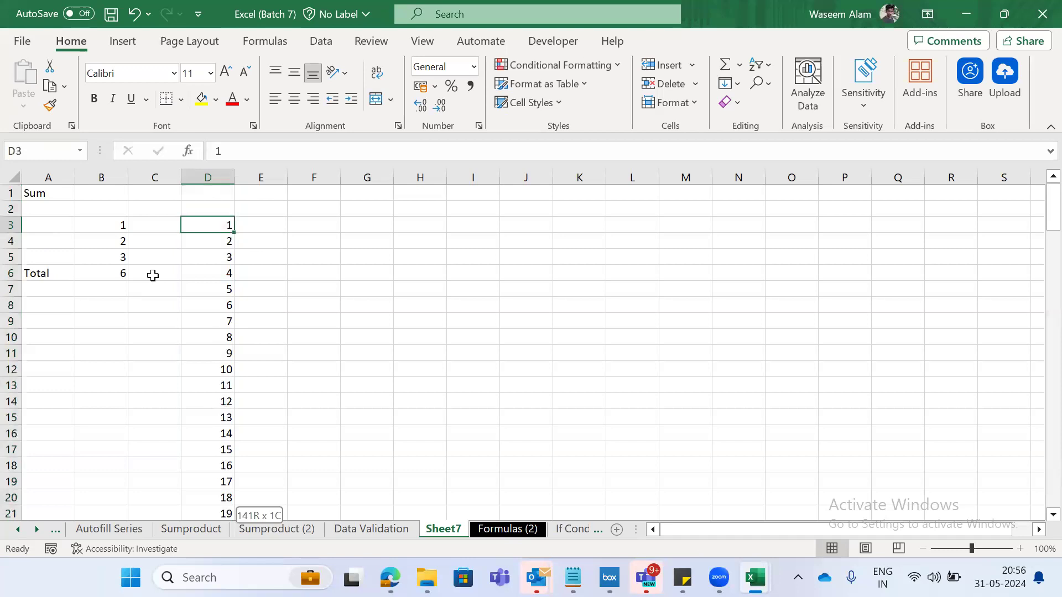
# - Jump back and forth between the first and last values of the column D series, ending on D3
pyautogui.hotkey('ctrl', 'shift', 'Down')
pyautogui.press('Up')
pyautogui.press('Down')
pyautogui.hotkey('ctrl', 'Down')
pyautogui.press('Down')
pyautogui.hotkey('ctrl', 'Up')
pyautogui.hotkey('ctrl', 'Up')
pyautogui.press('Up')
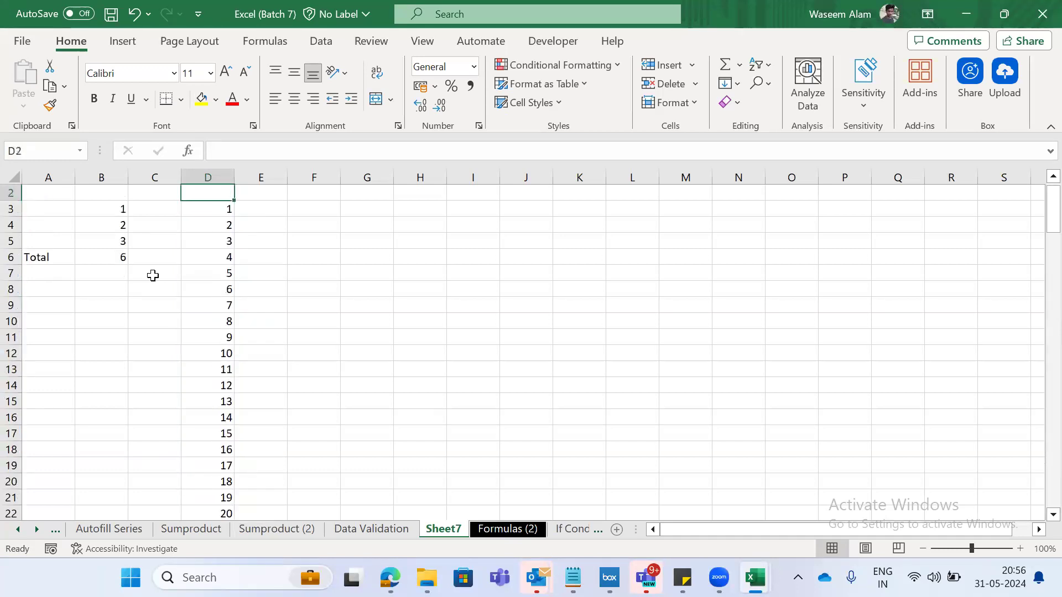
pyautogui.press('Up')
pyautogui.press('Down')
pyautogui.press('Down')
pyautogui.hotkey('ctrl', 'Down')
pyautogui.hotkey('ctrl', 'Up')
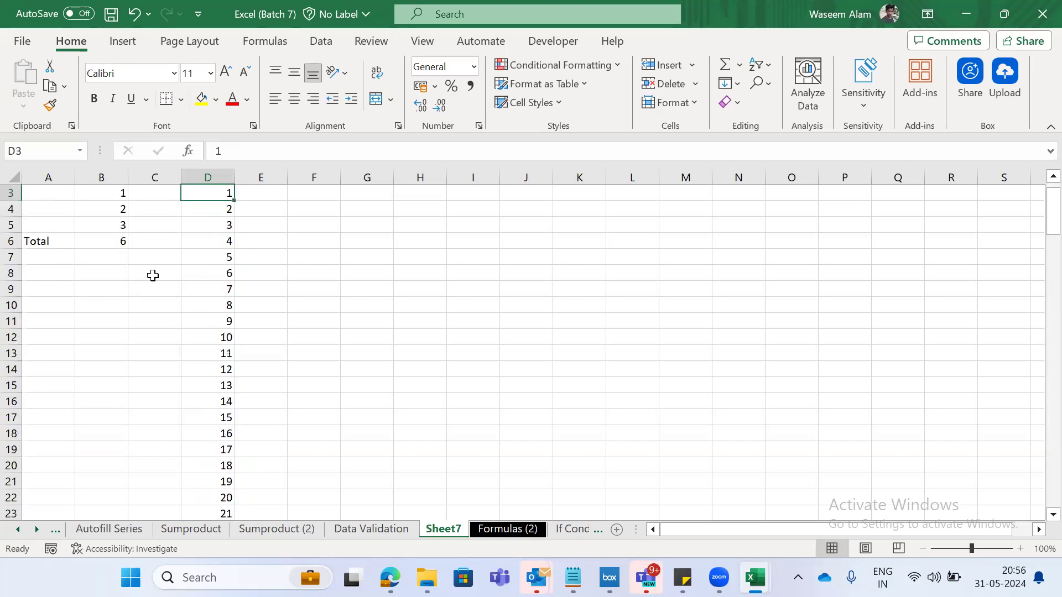
# - Jump down column D past the end of the number series and return to its first value in D3
pyautogui.hotkey('ctrl', 'Down')
pyautogui.hotkey('ctrl', 'Down')
pyautogui.hotkey('ctrl', 'Up')
# - Start a SUM formula in D144, directly below the last series value, with D3 as its first argument
pyautogui.hotkey('ctrl', 'Up')
pyautogui.press('Right')
pyautogui.press('Left')
pyautogui.hotkey('ctrl', 'Down')
pyautogui.hotkey('ctrl', 'Down')
pyautogui.hotkey('ctrl', 'Up')
pyautogui.press('Down')
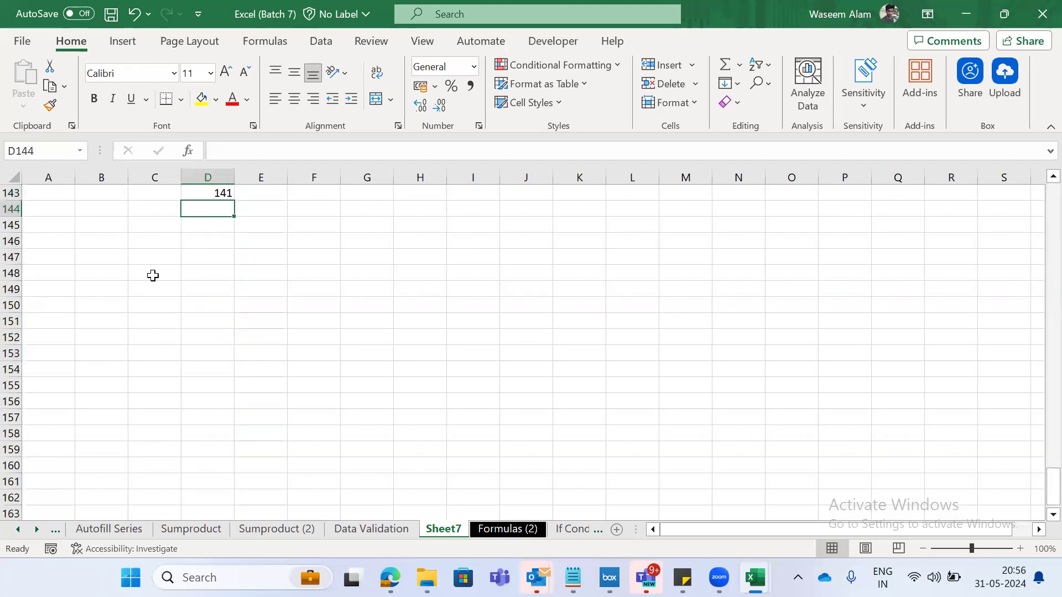
pyautogui.write('=sum')
pyautogui.press('Tab')
pyautogui.press('Up')
pyautogui.hotkey('ctrl', 'Up')
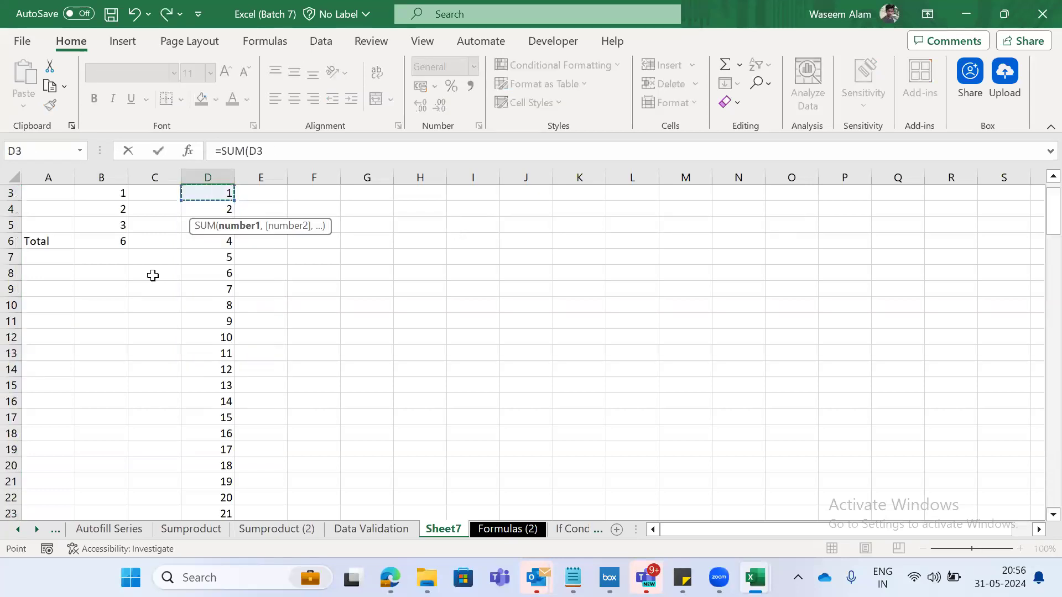
# - Add D4, D5 and D6 as separate comma-separated arguments, completing the formula as =SUM(D3,D4,D5,D6)
pyautogui.write(',')
pyautogui.click(171, 236)
pyautogui.press('Up')
pyautogui.press('Right')
pyautogui.write(',')
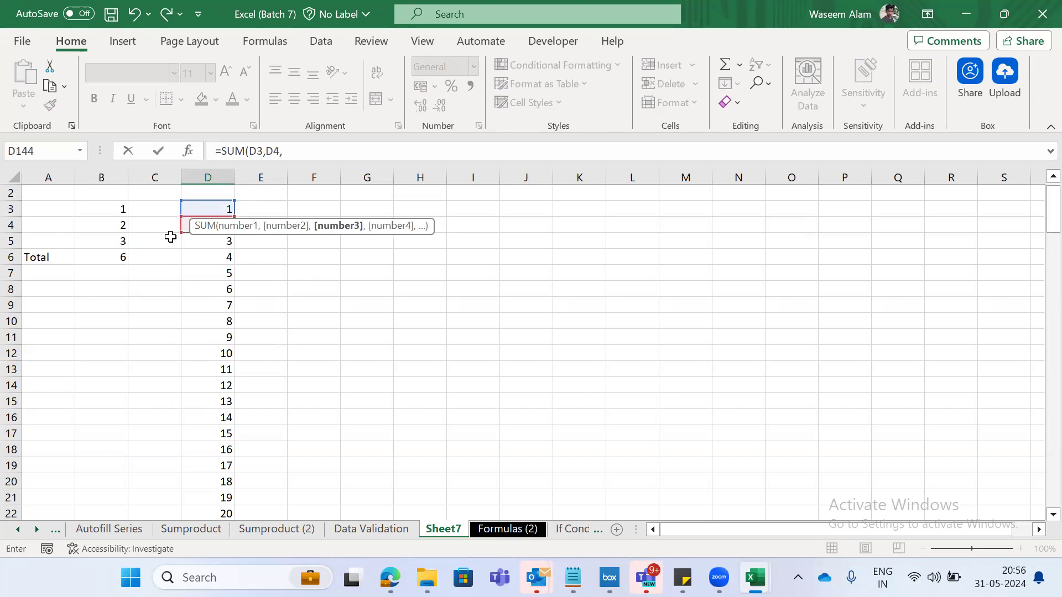
pyautogui.click(212, 240)
pyautogui.write(',')
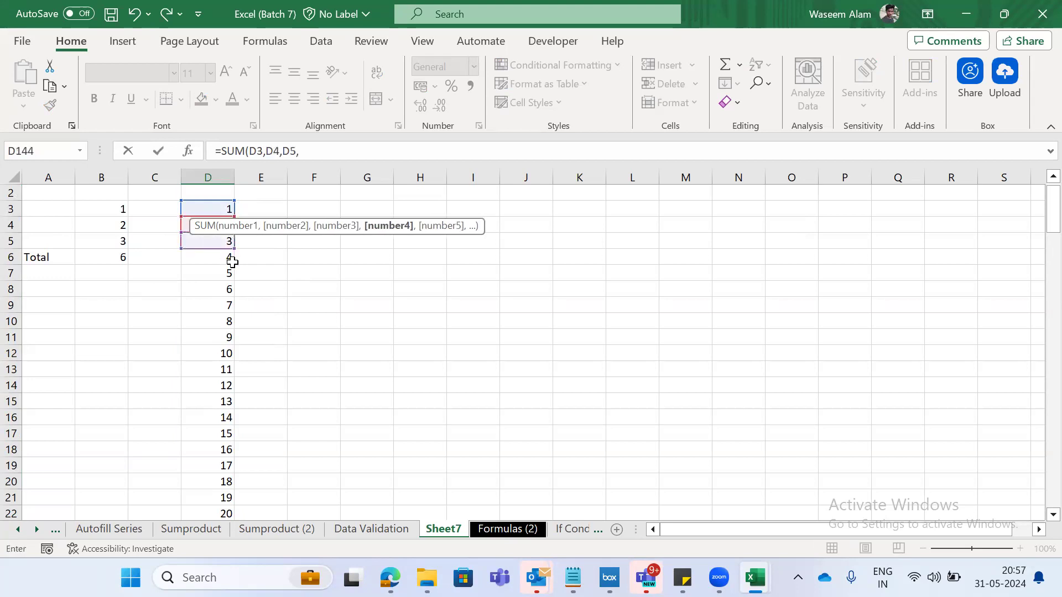
pyautogui.click(215, 255)
pyautogui.write(')')
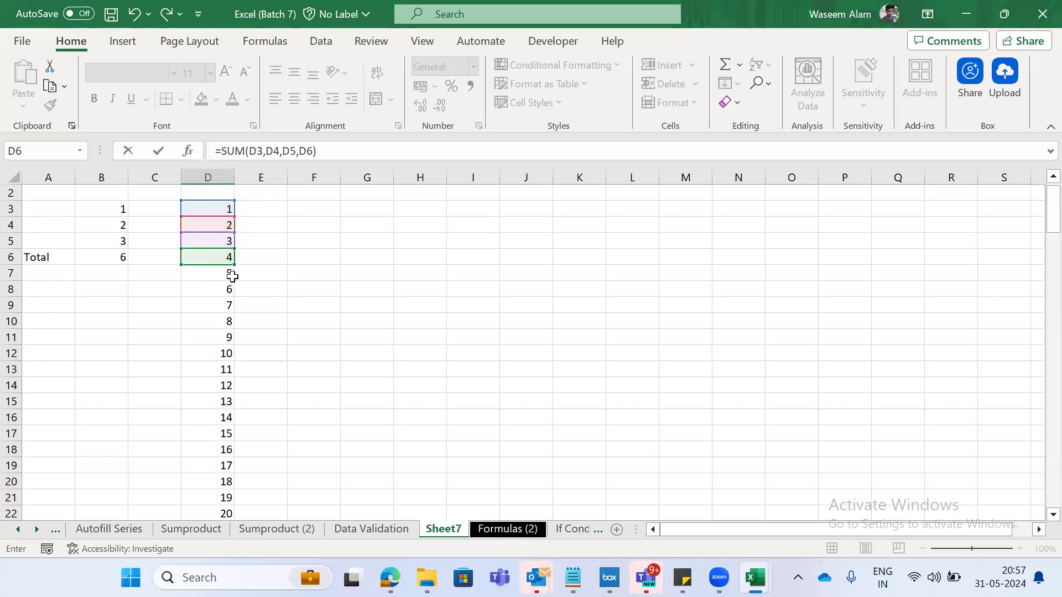
pyautogui.press('Escape')
pyautogui.press('Down')
pyautogui.press('Up')
pyautogui.press('Down')
pyautogui.press('Down')
pyautogui.press('Down')
pyautogui.press('Down')
pyautogui.press('Down')
pyautogui.press('Down')
pyautogui.press('Down')
pyautogui.press('Down')
pyautogui.press('Down')
pyautogui.press('Down')
pyautogui.press('Down')
pyautogui.hotkey('ctrl', 'Up')
pyautogui.press('Down')
pyautogui.write('=sum')
pyautogui.press('Tab')
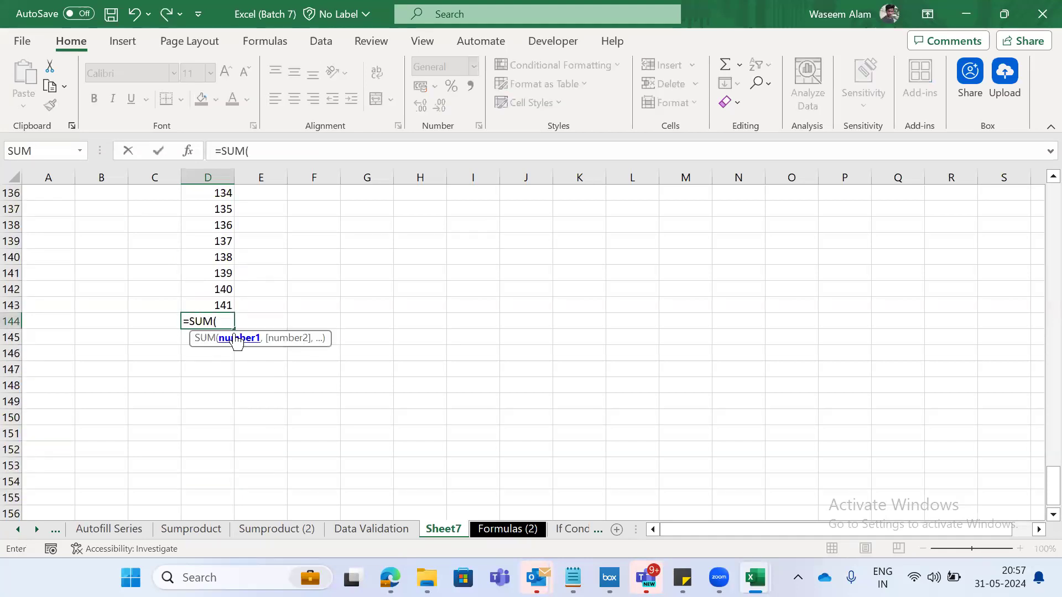
pyautogui.press('Up')
pyautogui.hotkey('ctrl', 'Up')
pyautogui.press('Up')
pyautogui.press('Down')
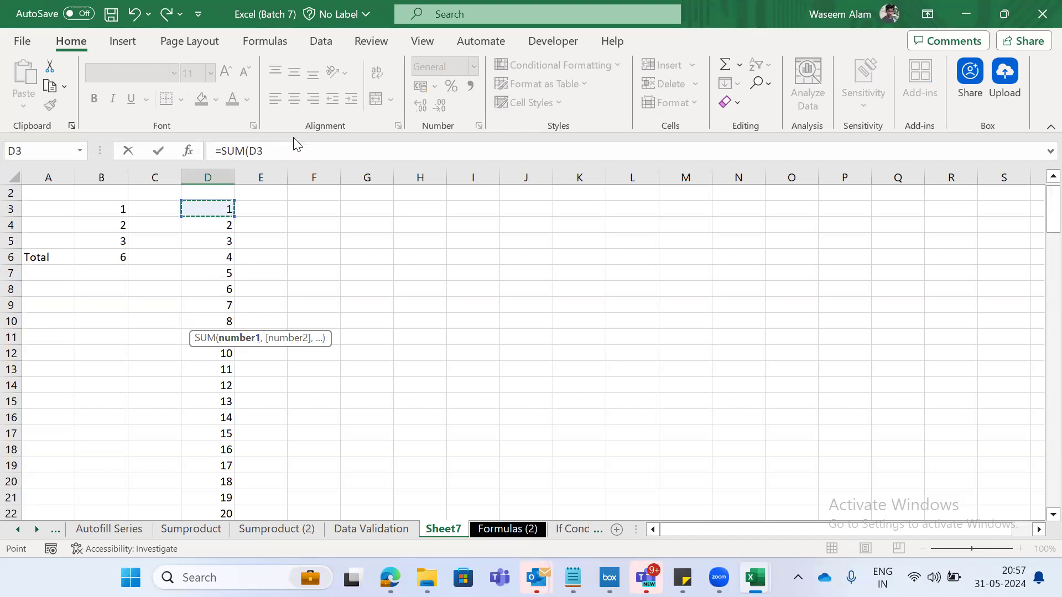
pyautogui.press('Escape')
# - Check which row holds the last value of the column D series, moving to A143 beside its row number
pyautogui.press('Down')
pyautogui.press('Down')
pyautogui.press('Down')
pyautogui.press('Down')
pyautogui.press('Down')
pyautogui.press('Down')
pyautogui.press('Up')
pyautogui.press('Up')
pyautogui.press('Up')
pyautogui.press('Up')
pyautogui.press('Up')
pyautogui.press('Left')
pyautogui.press('Left')
pyautogui.press('Left')
pyautogui.press('Up')
pyautogui.press('Up')
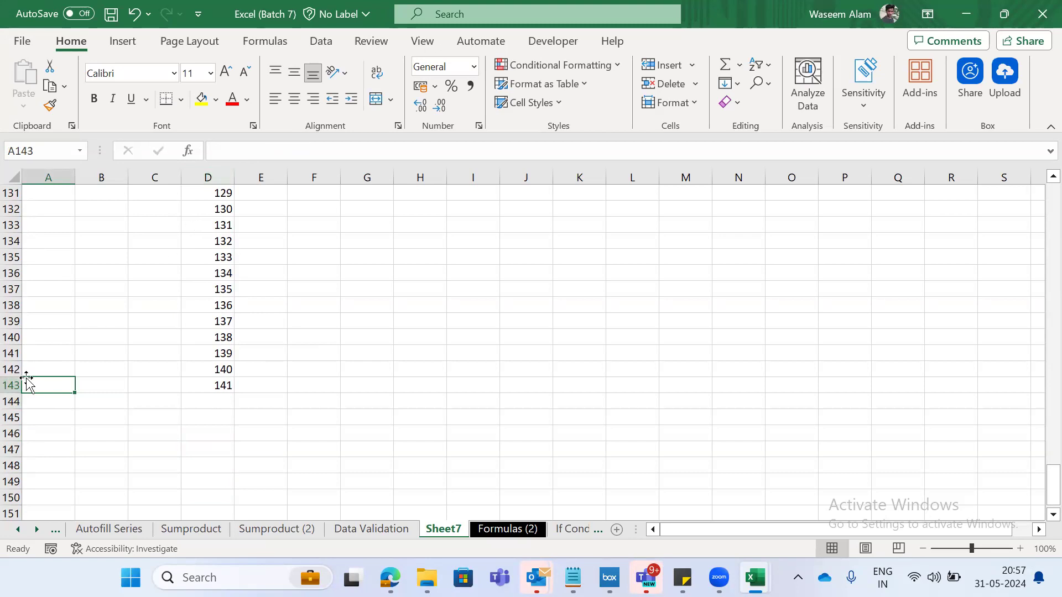
# - Total the whole series with a range reference by entering =SUM(D3:D143) in D144
pyautogui.press('Right')
pyautogui.press('Right')
pyautogui.press('Right')
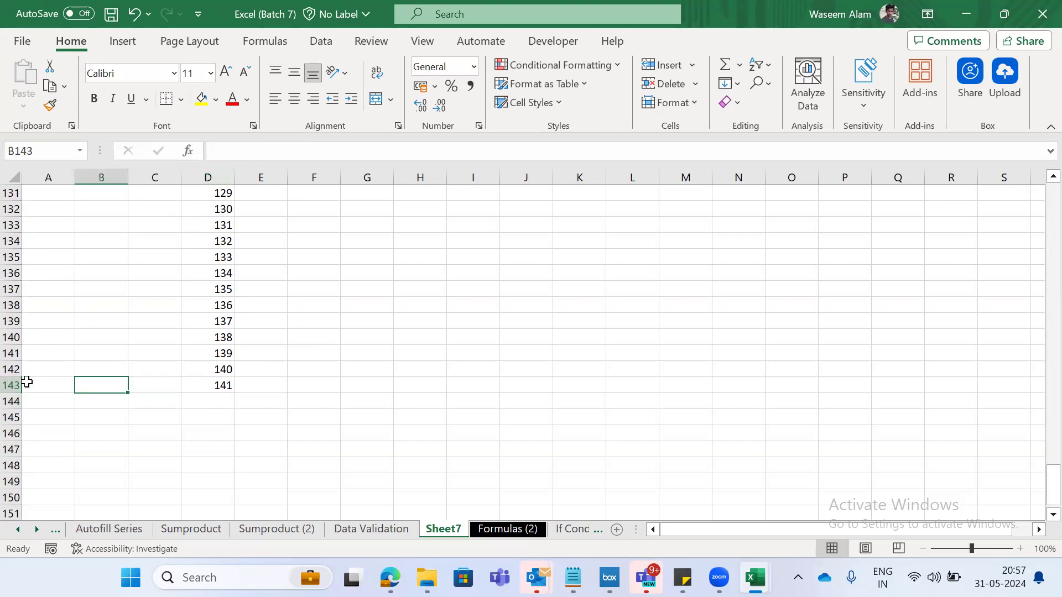
pyautogui.press('Down')
pyautogui.write('=')
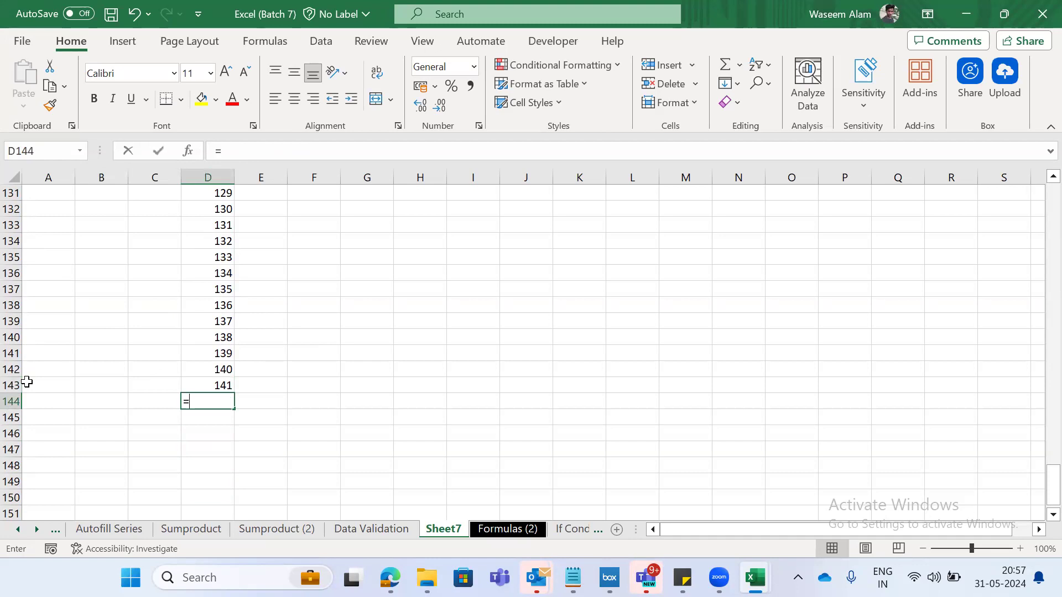
pyautogui.write('sum')
pyautogui.press('Tab')
pyautogui.write('D3')
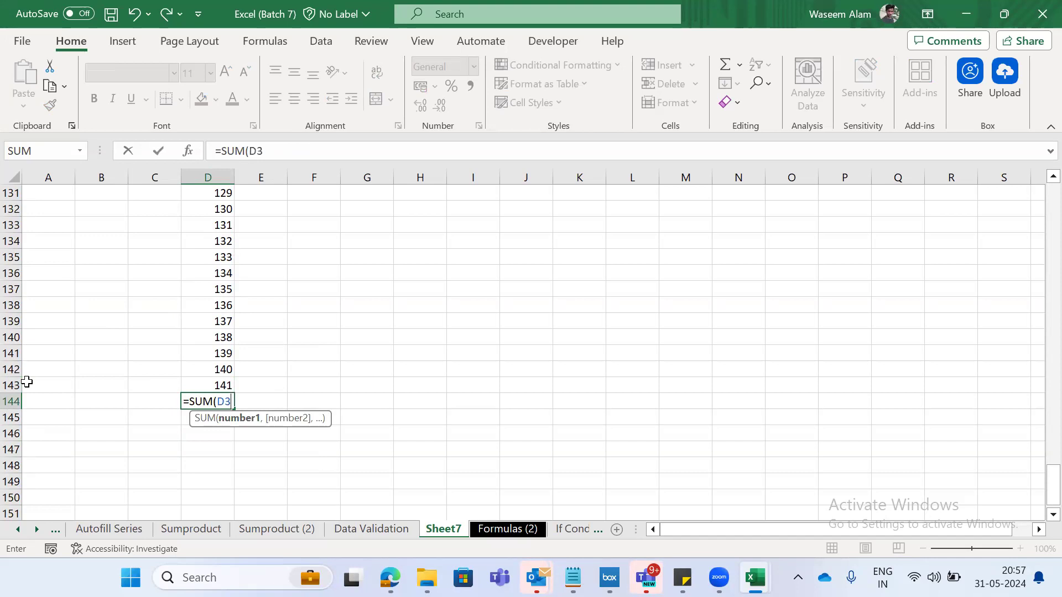
pyautogui.write(':D143')
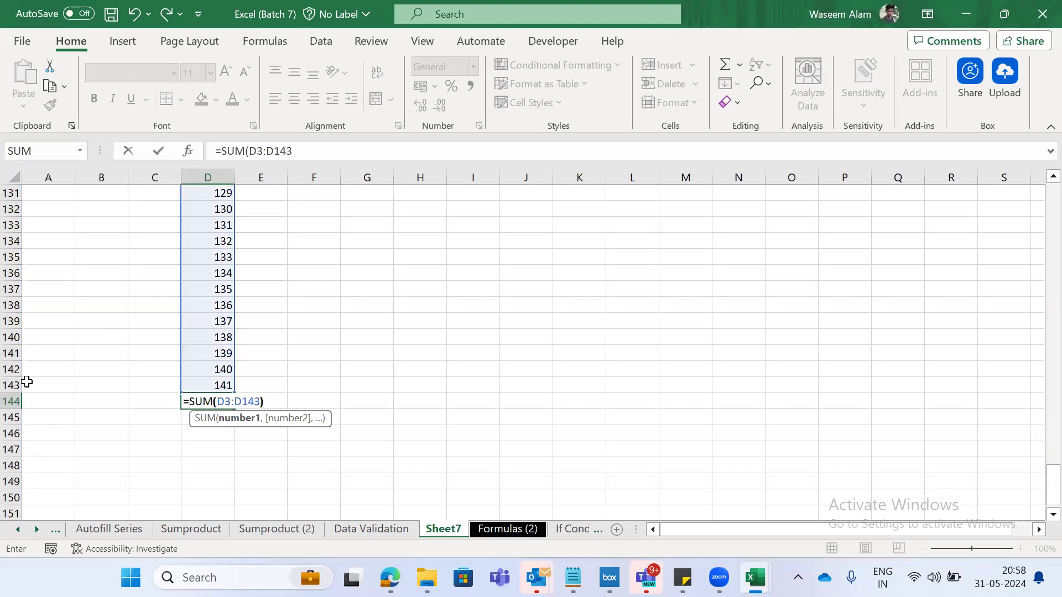
pyautogui.write(')')
pyautogui.press('Return')
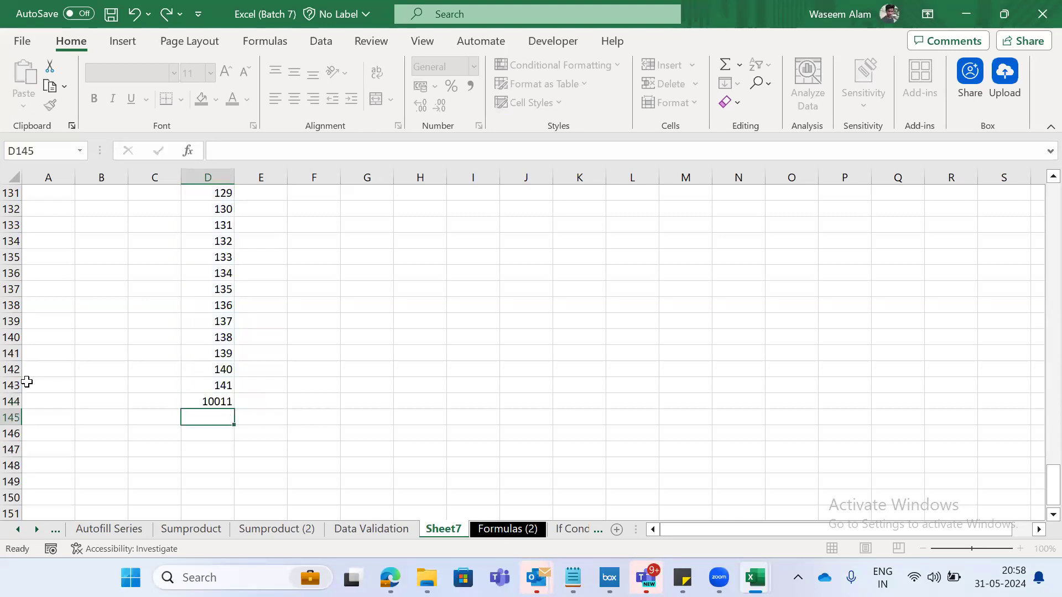
# - Select the series from D143 up to D3 and total it with AutoSum in D144
pyautogui.press('Up')
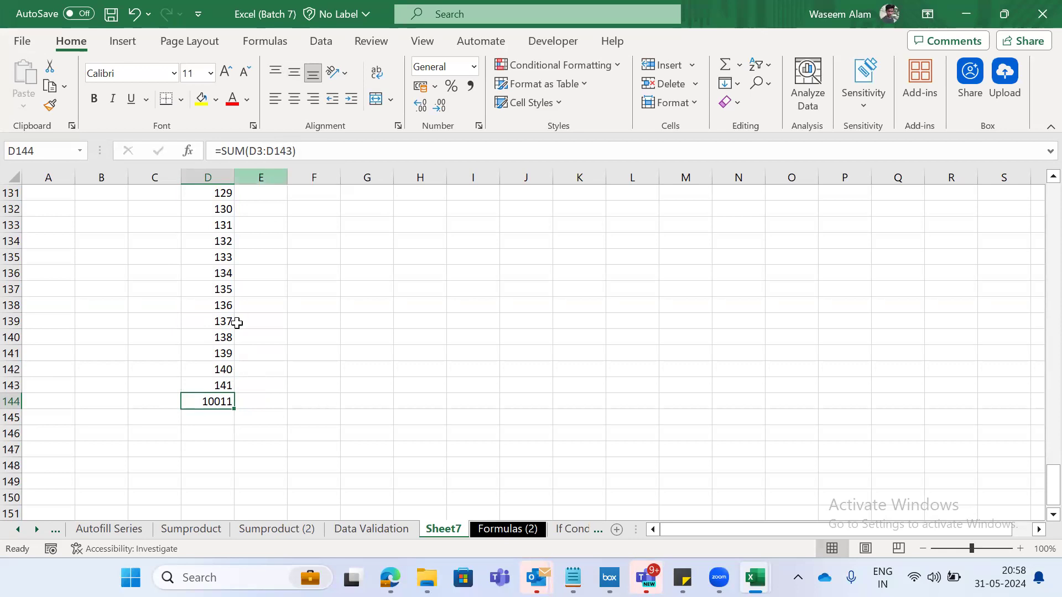
pyautogui.press('Up')
pyautogui.hotkey('ctrl', 'shift', 'Up')
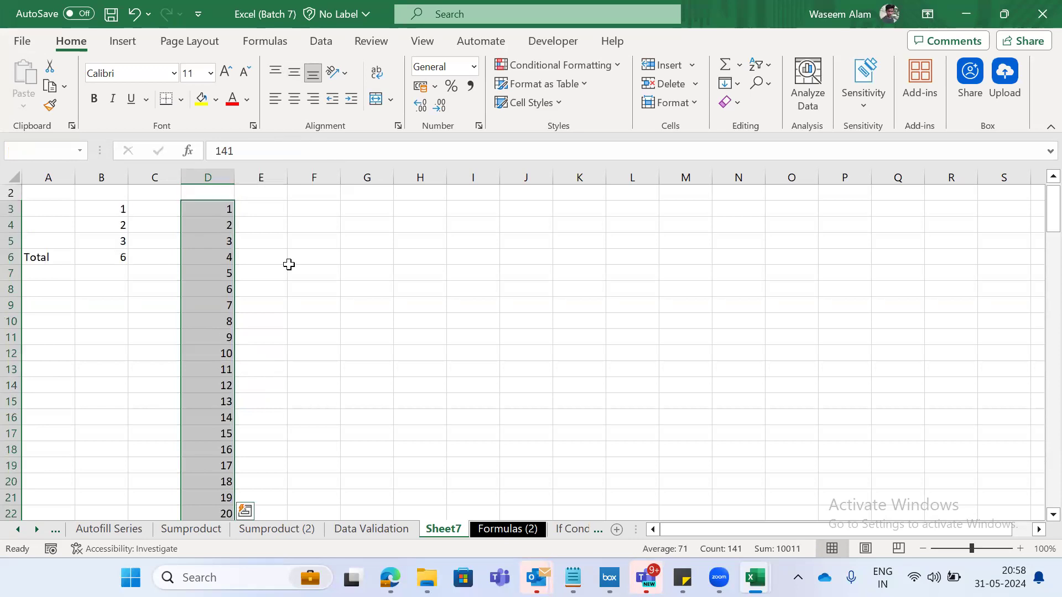
pyautogui.hotkey('alt', '=')
pyautogui.press('Return')
pyautogui.scroll(-3, 300, 325)
pyautogui.press('Up')
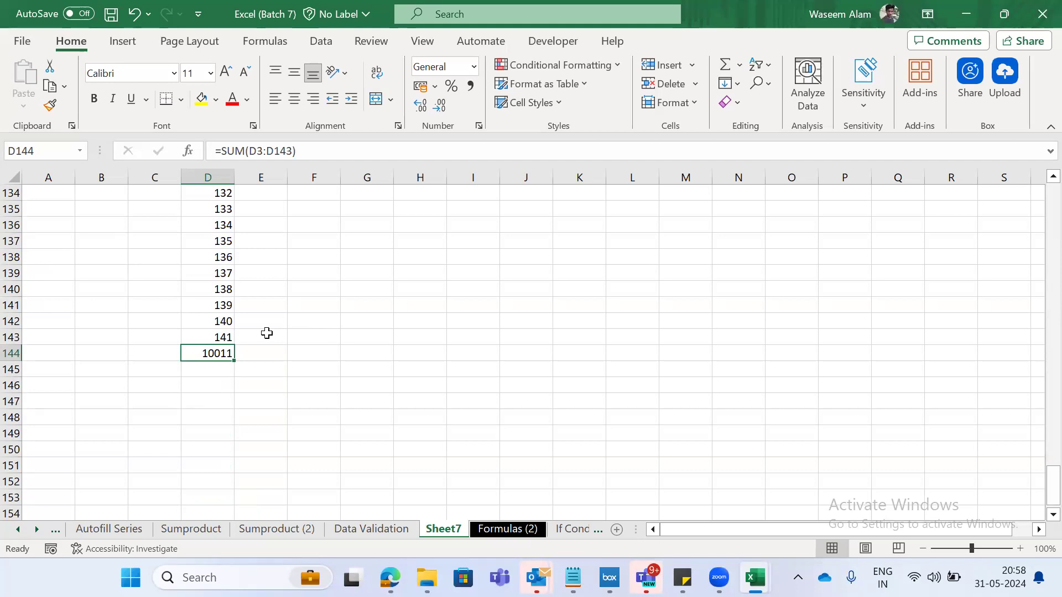
# - Delete the number series and its total from column D, from D3 downwards
pyautogui.hotkey('ctrl', 'Up')
pyautogui.press('Up')
pyautogui.press('Up')
pyautogui.press('Left')
pyautogui.press('Down')
pyautogui.press('Left')
pyautogui.press('Down')
pyautogui.press('Down')
pyautogui.press('Down')
pyautogui.press('Right')
pyautogui.press('Right')
pyautogui.press('Up')
# - Try replacing the value in B4 with the letter a
pyautogui.press('Up')
pyautogui.hotkey('ctrl', 'shift', 'Down')
pyautogui.press('Delete')
pyautogui.hotkey('ctrl', 'BackSpace')
pyautogui.press('Left')
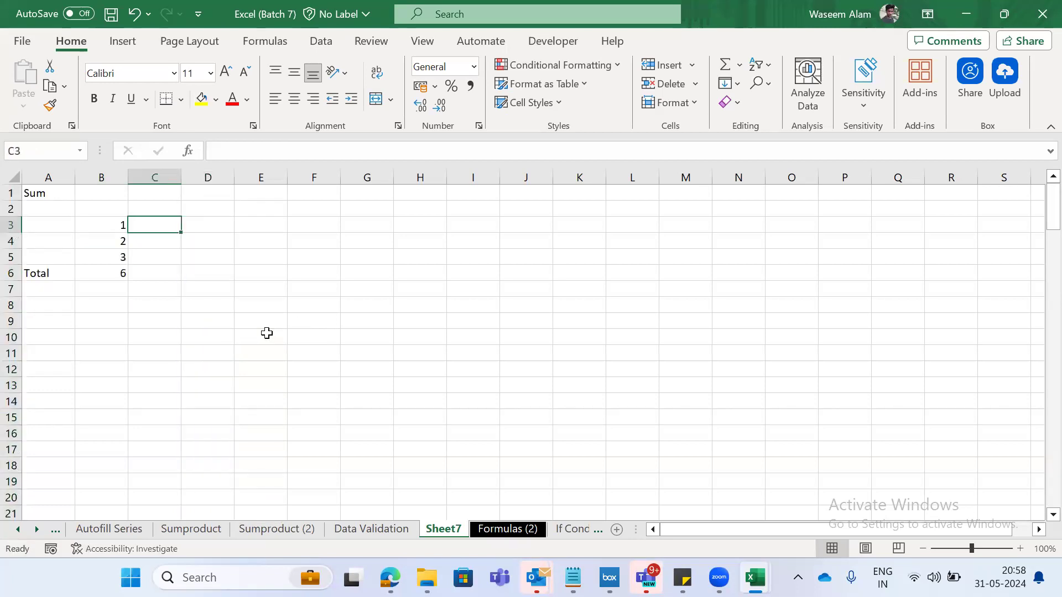
pyautogui.press('Left')
pyautogui.hotkey('shift', 'Down')
pyautogui.hotkey('shift', 'Down')
pyautogui.press('Down')
pyautogui.write('a')
pyautogui.press('Return')
pyautogui.press('Down')
pyautogui.press('Up')
pyautogui.press('Up')
pyautogui.press('Down')
pyautogui.press('Up')
pyautogui.hotkey('ctrl', 'z')
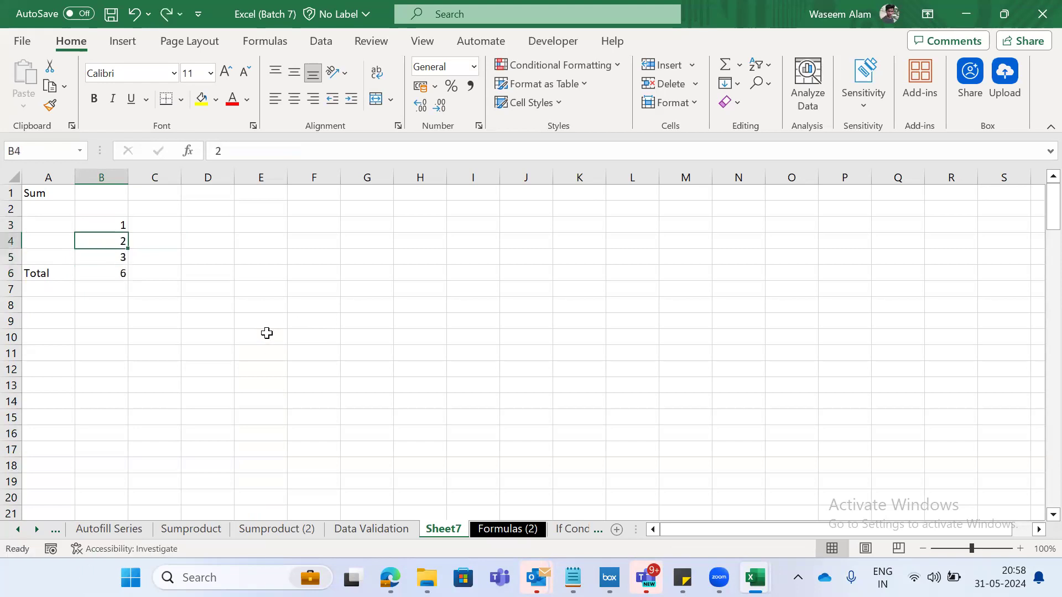
# - Store the 2 in B4 as text with a leading apostrophe and ignore the cell's number-stored-as-text error
pyautogui.press('F2')
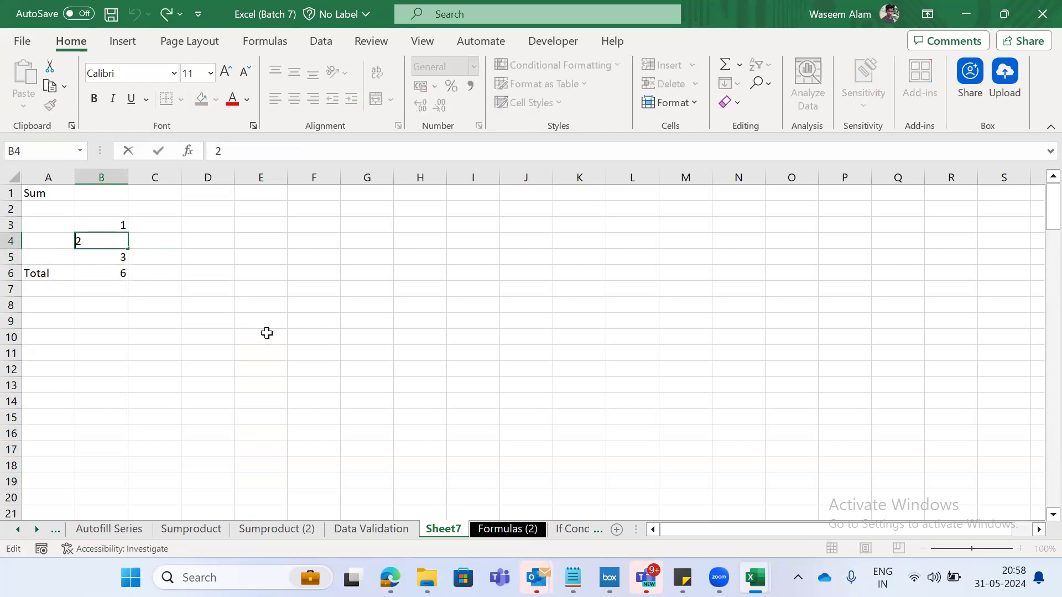
pyautogui.write("'")
pyautogui.hotkey('ctrl', 'Return')
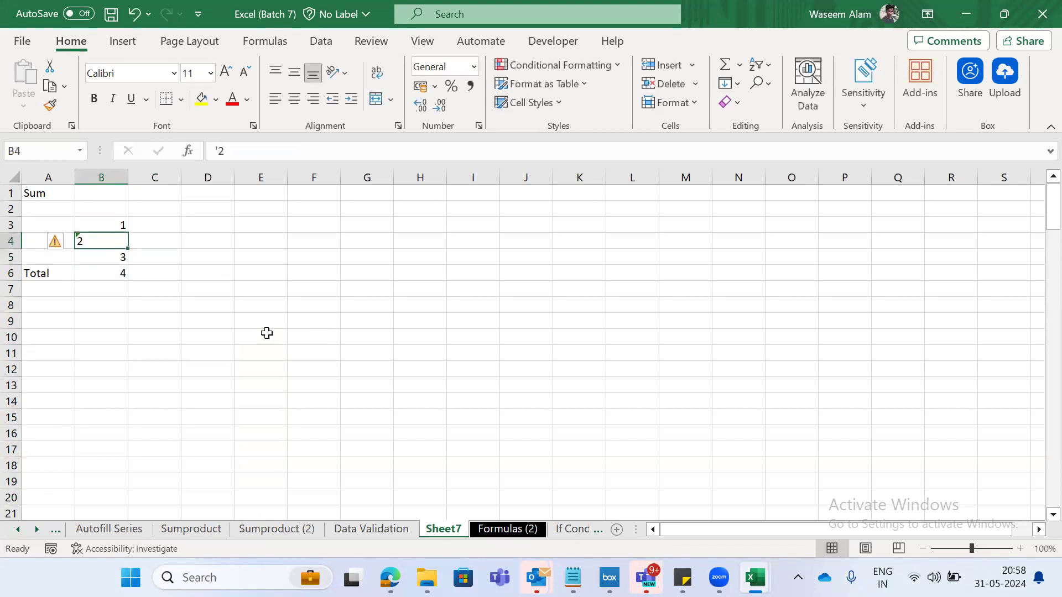
pyautogui.click(68, 243)
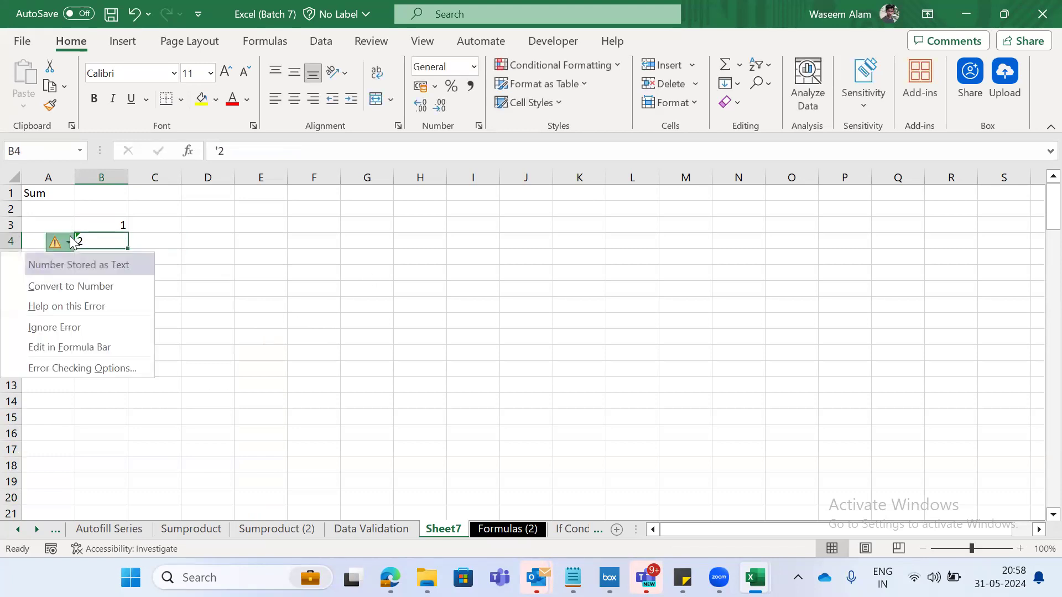
pyautogui.click(66, 328)
# - Try left and right alignment on B4 and undo the alignment change
pyautogui.hotkey('alt', 'h')
pyautogui.press('a')
pyautogui.press('l')
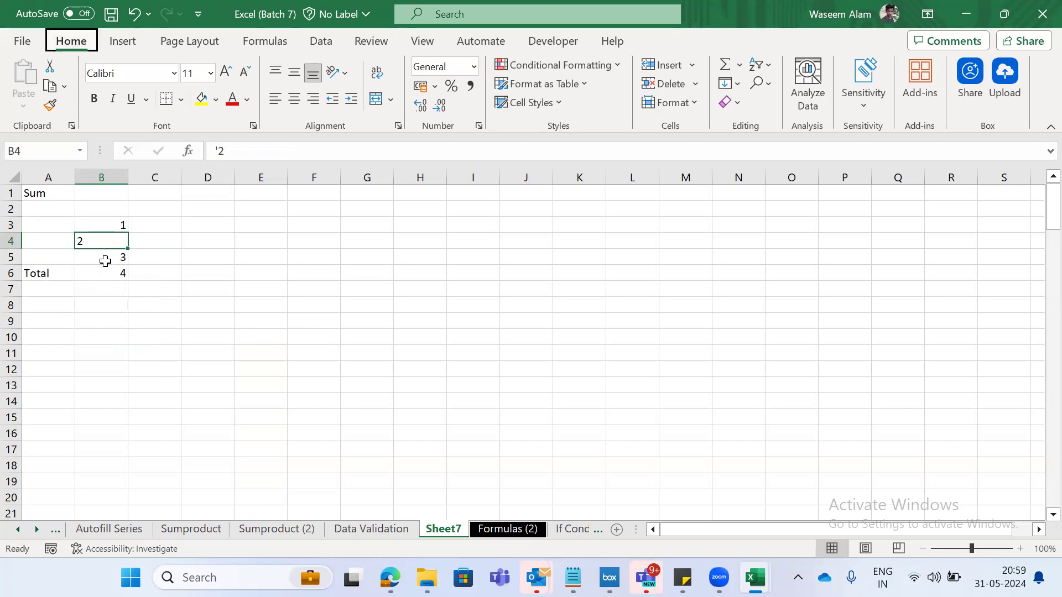
pyautogui.press('alt')
pyautogui.press('h')
pyautogui.press('a')
pyautogui.press('l')
pyautogui.click(249, 99)
pyautogui.press('alt')
pyautogui.write('har')
pyautogui.press('Escape')
pyautogui.hotkey('alt', 'h')
pyautogui.press('a')
pyautogui.press('r')
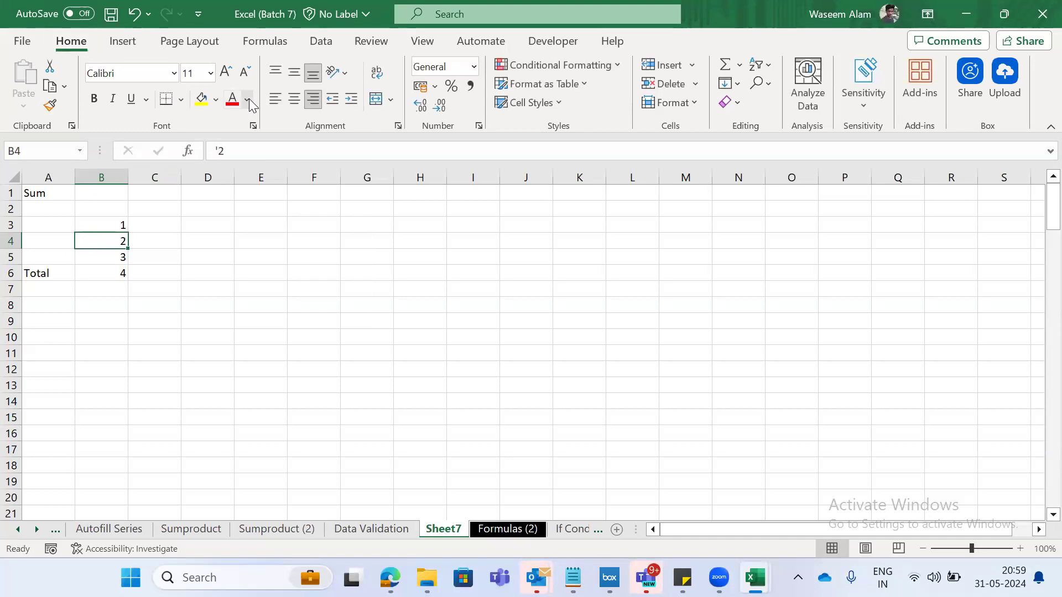
pyautogui.press('Return')
pyautogui.hotkey('ctrl', 'z')
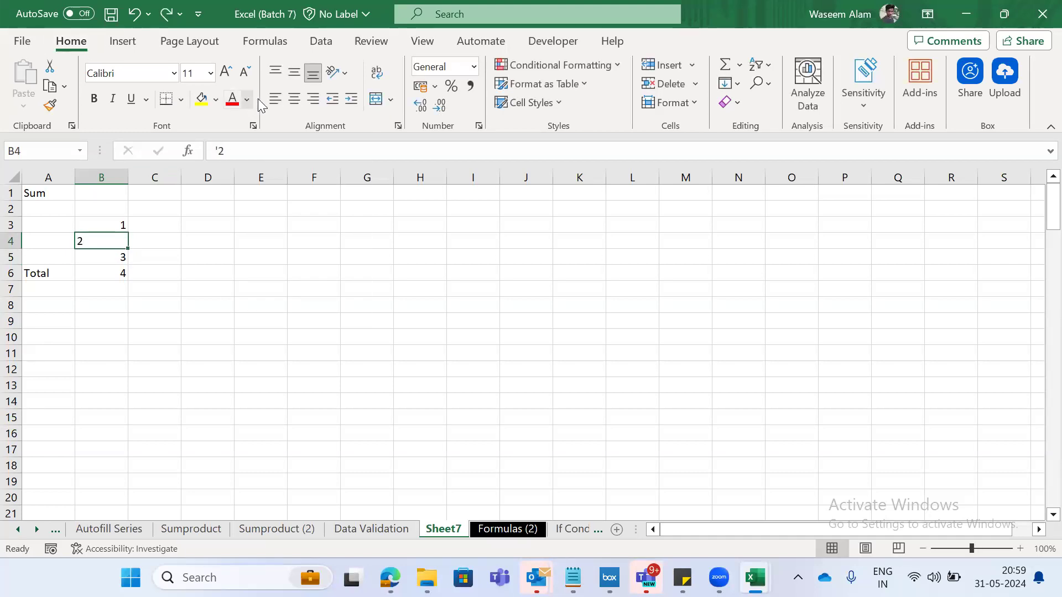
# - Right-align the text value in B4 and go to the Total formula in B6
pyautogui.click(313, 101)
pyautogui.click(220, 303)
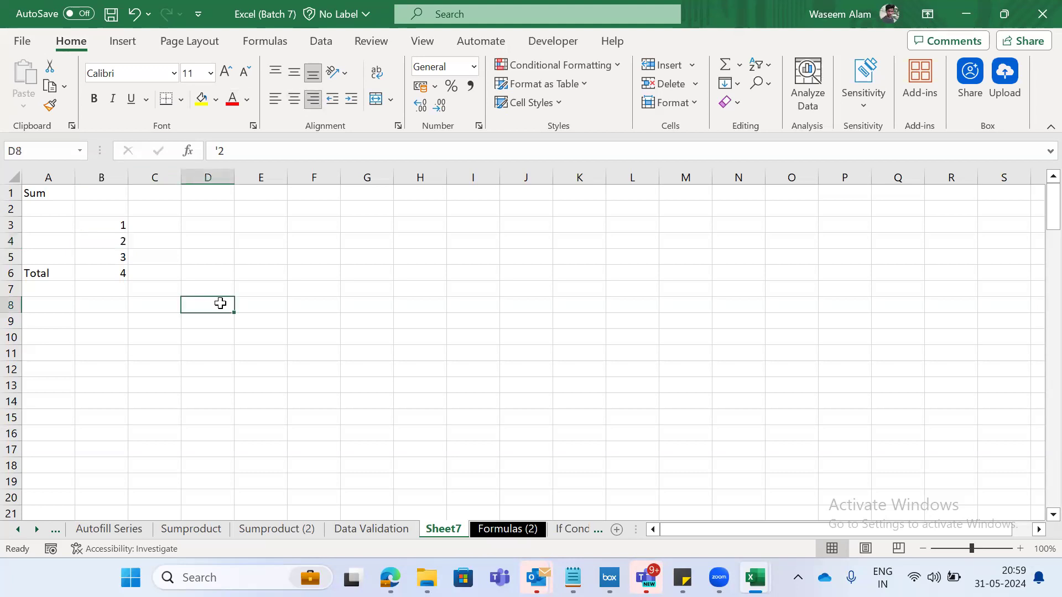
pyautogui.press('Left')
pyautogui.press('Up')
pyautogui.press('Up')
pyautogui.press('Up')
pyautogui.press('Left')
pyautogui.press('Up')
pyautogui.press('Down')
pyautogui.press('Down')
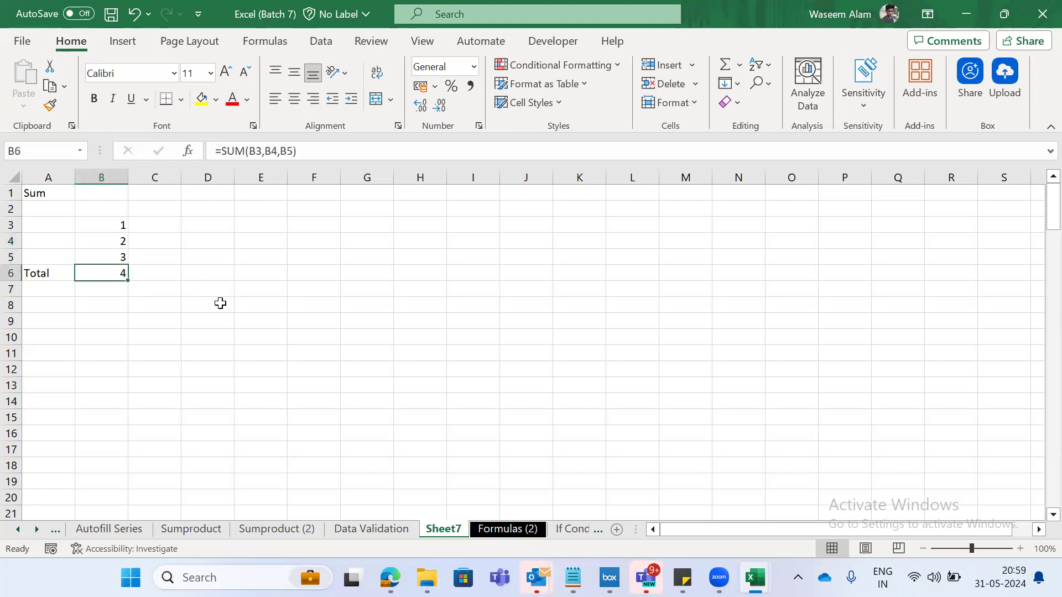
pyautogui.write('=sum')
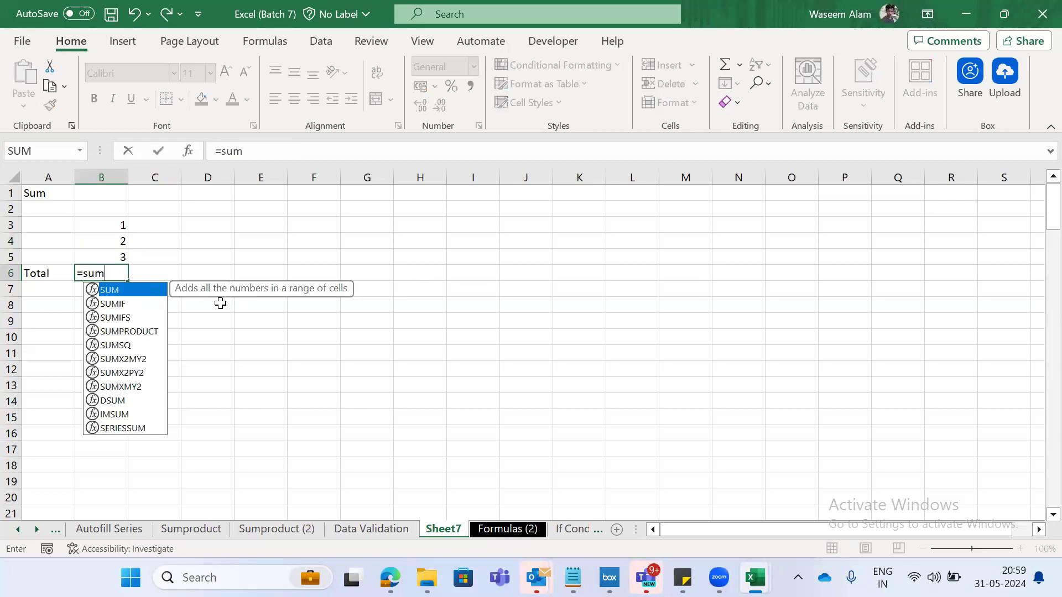
pyautogui.press('Tab')
pyautogui.press('Up')
pyautogui.hotkey('shift', 'Up')
pyautogui.hotkey('shift', 'Up')
pyautogui.press('Down')
pyautogui.press('Up')
pyautogui.press('Up')
pyautogui.press('Escape')
pyautogui.press('Up')
# - Enter =SUM(B3:B5) in B6 as the Total, using one continuous range as the argument
pyautogui.press('Up')
pyautogui.press('Down')
pyautogui.press('Down')
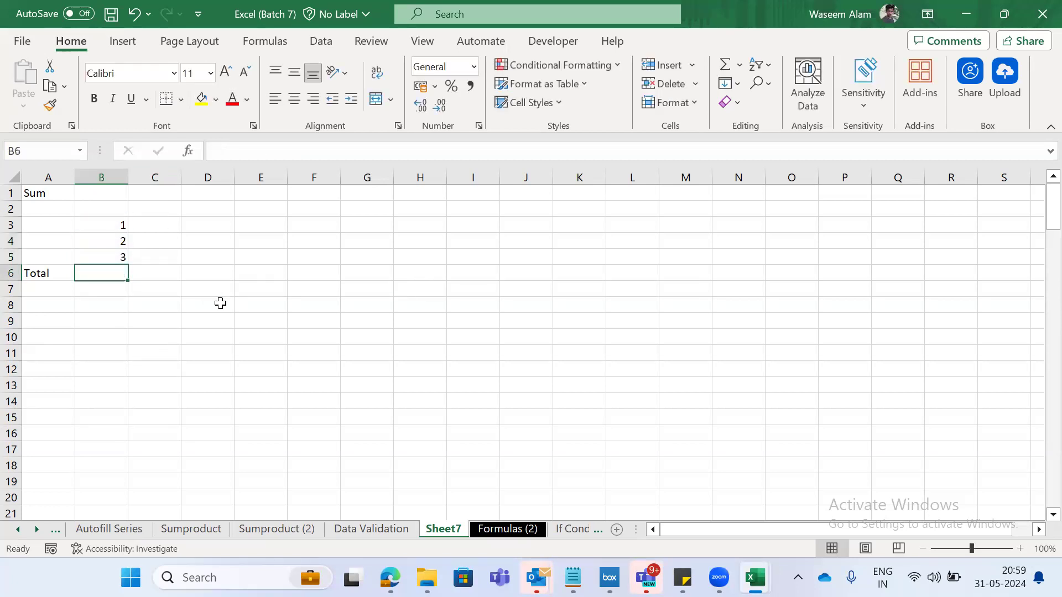
pyautogui.write('=sum')
pyautogui.press('Tab')
pyautogui.press('Up')
pyautogui.press('Up')
pyautogui.press('Up')
pyautogui.press('Up')
pyautogui.press('Down')
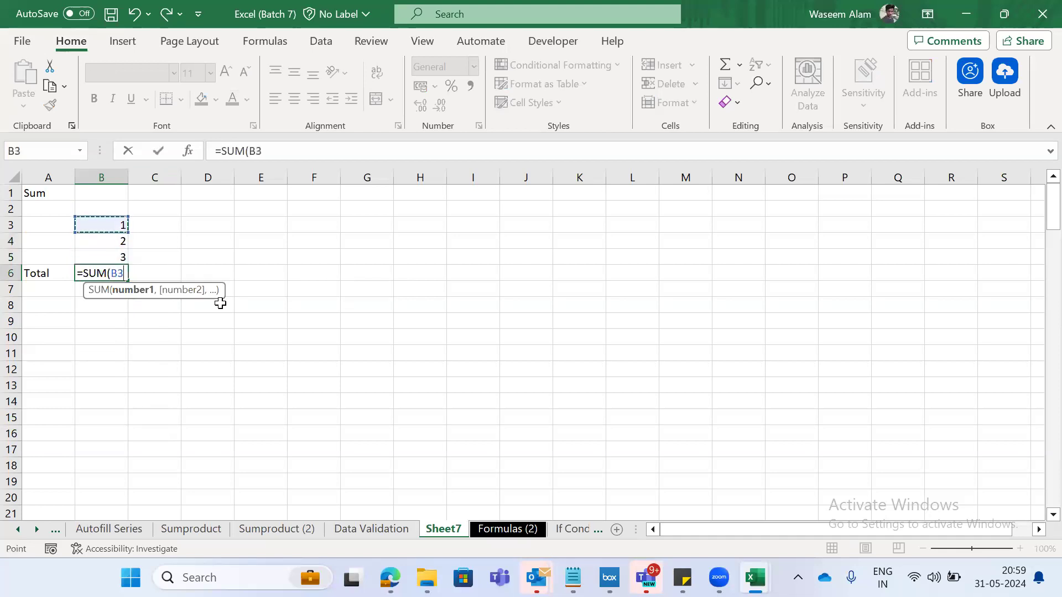
pyautogui.hotkey('shift', 'Down')
pyautogui.hotkey('shift', 'Down')
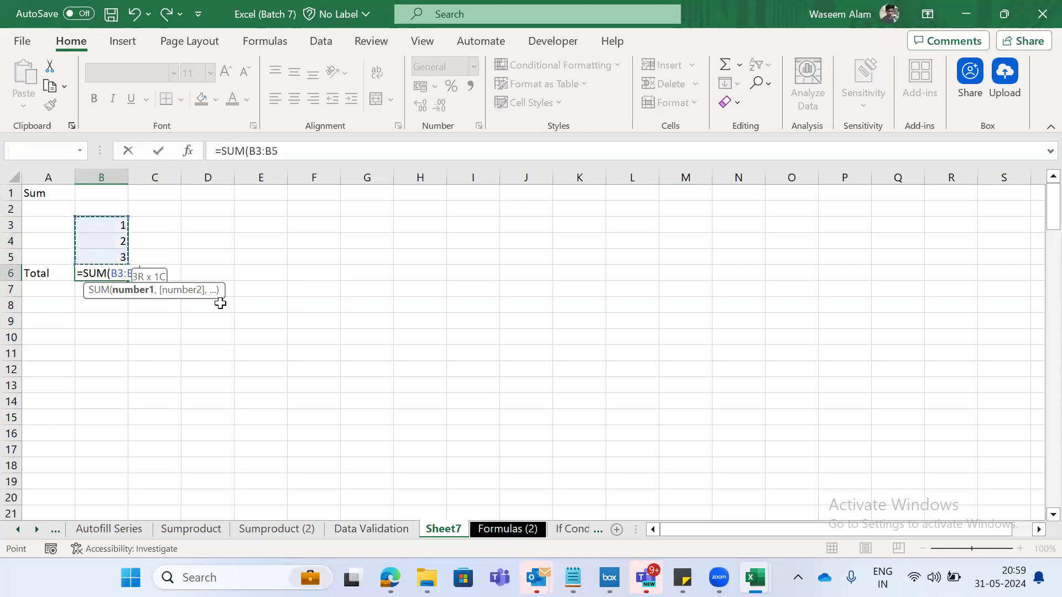
pyautogui.press('Return')
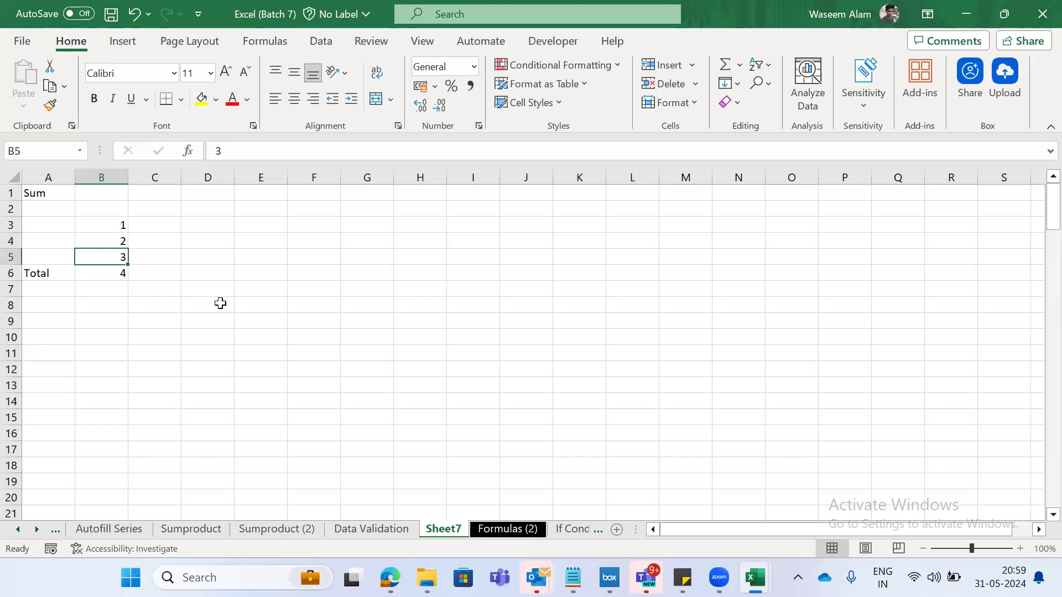
# - Review the sample values in B3:B5 and the range formula in B6
pyautogui.press('Up')
pyautogui.press('Down')
pyautogui.press('Down')
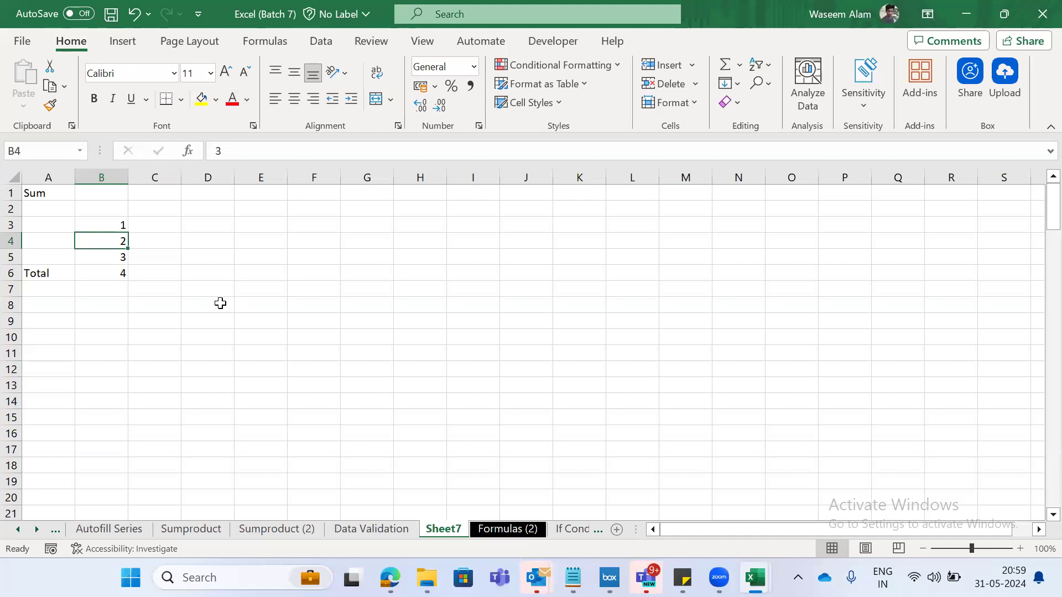
pyautogui.press('Down')
pyautogui.press('Down')
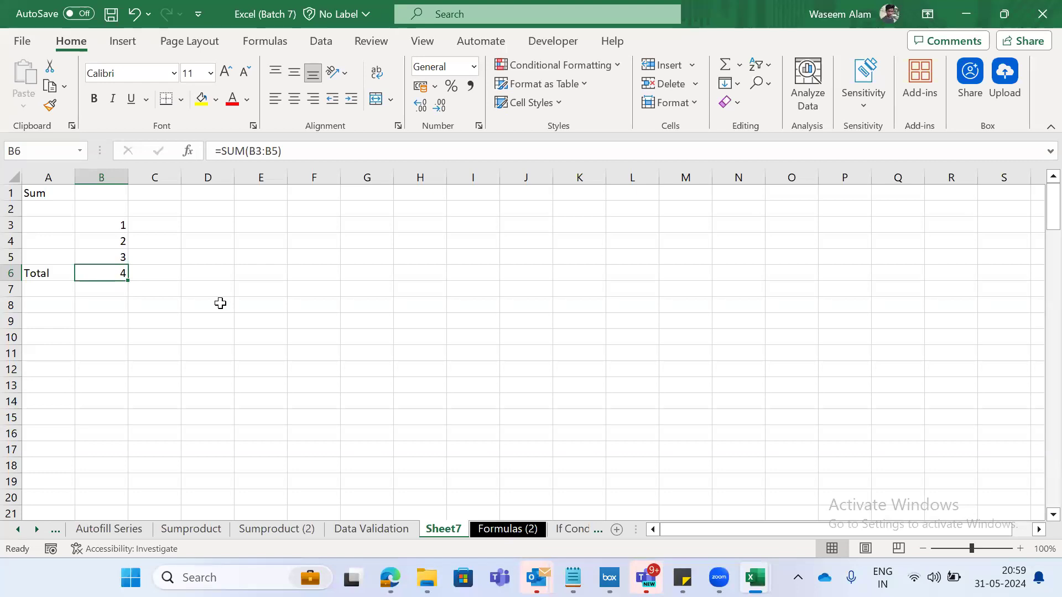
pyautogui.press('Right')
pyautogui.press('Up')
pyautogui.press('Left')
pyautogui.press('Up')
pyautogui.press('Up')
pyautogui.press('Right')
pyautogui.press('Left')
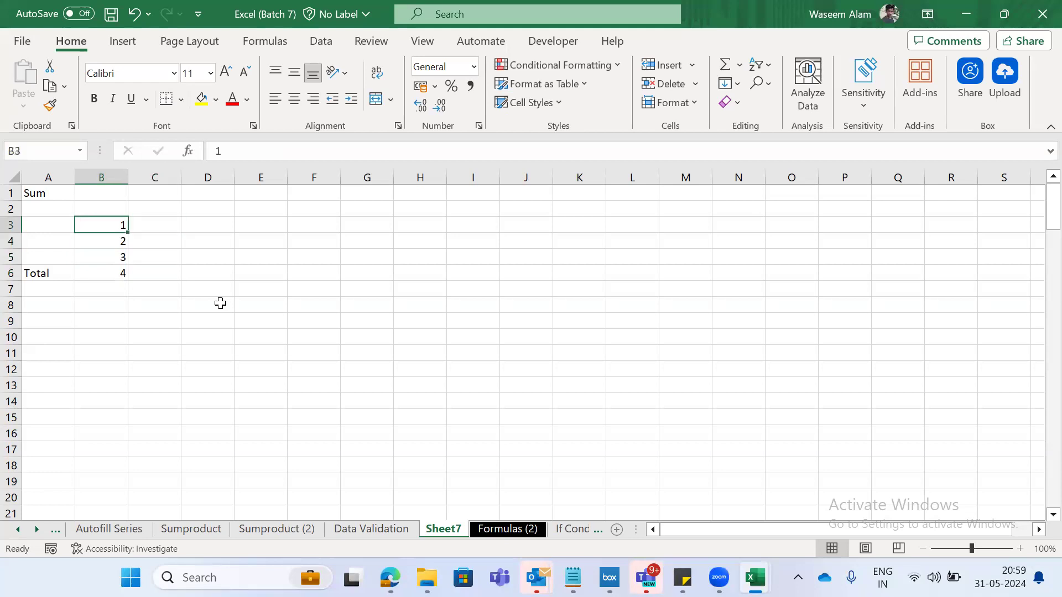
pyautogui.press('Down')
pyautogui.press('Up')
# - Enter the letter n in C3, beside the first sample value
pyautogui.press('Right')
pyautogui.write('n')
pyautogui.press('Right')
pyautogui.press('Left')
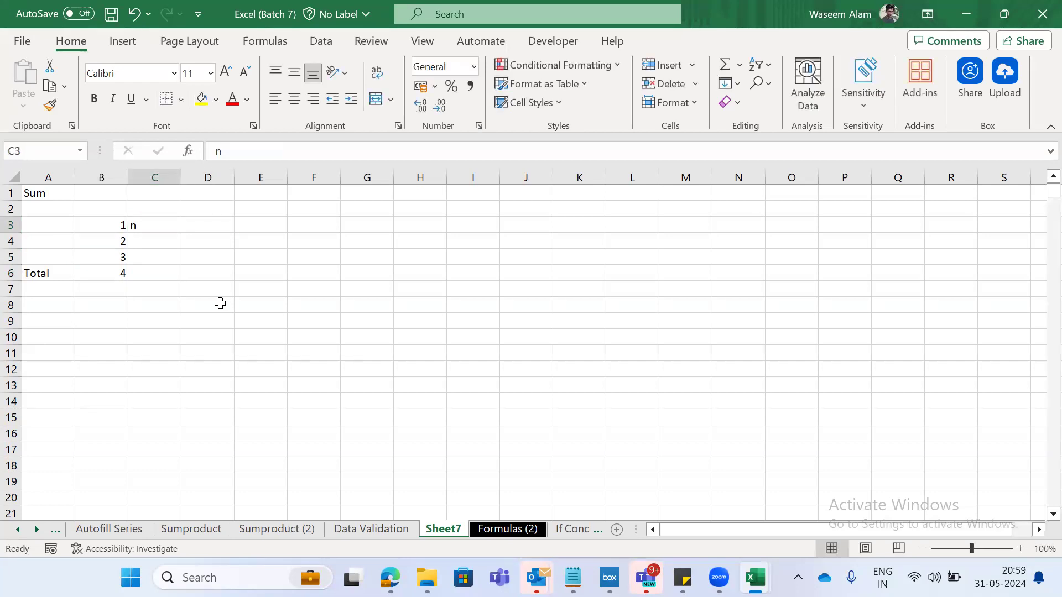
# - Look over the Sum, Count and CountA entries on the Formulas (2) sheet and return to C3 on Sheet7
pyautogui.hotkey('ctrl', 'pagedown')
pyautogui.hotkey('ctrl', 'Right')
pyautogui.press('Down')
pyautogui.press('Down')
pyautogui.press('Down')
pyautogui.press('Down')
pyautogui.press('Down')
pyautogui.press('Down')
pyautogui.press('Down')
pyautogui.press('Down')
pyautogui.press('Down')
pyautogui.press('Down')
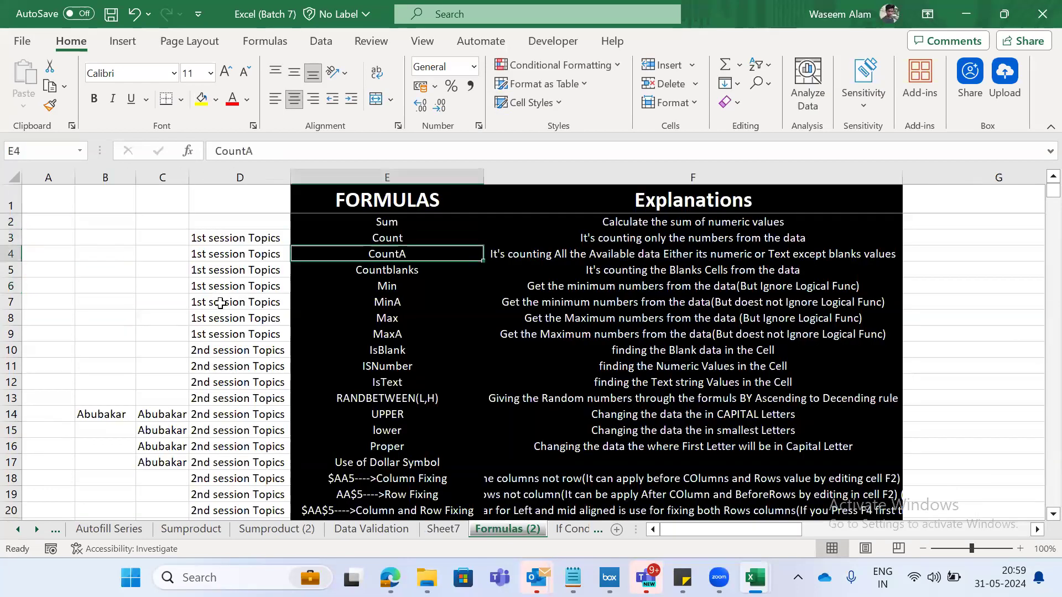
pyautogui.press('Up')
pyautogui.press('Up')
pyautogui.press('Down')
pyautogui.hotkey('ctrl', 'pageup')
pyautogui.press('Right')
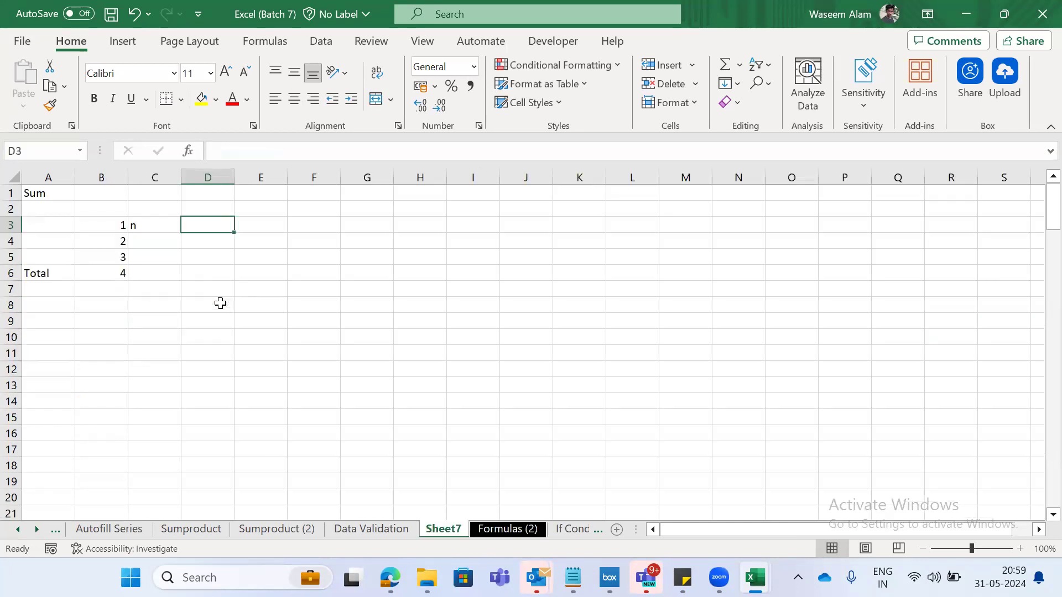
pyautogui.press('Left')
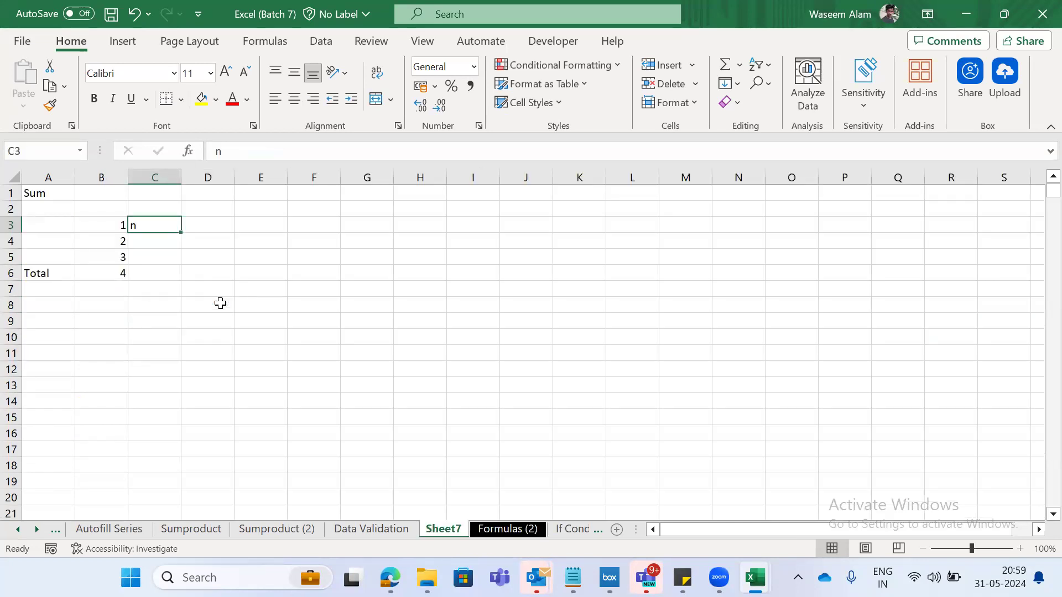
pyautogui.hotkey('ctrl', 'pagedown')
pyautogui.hotkey('ctrl', 'pageup')
pyautogui.press('Left')
pyautogui.press('Right')
pyautogui.press('Right')
pyautogui.press('Left')
pyautogui.press('Left')
pyautogui.press('Right')
# - Replace the letter in C3 with the formula =ISNUMBER(B3) to test the first sample value
pyautogui.write('=su')
pyautogui.press('BackSpace')
pyautogui.press('BackSpace')
pyautogui.write('us')
pyautogui.press('BackSpace')
pyautogui.press('BackSpace')
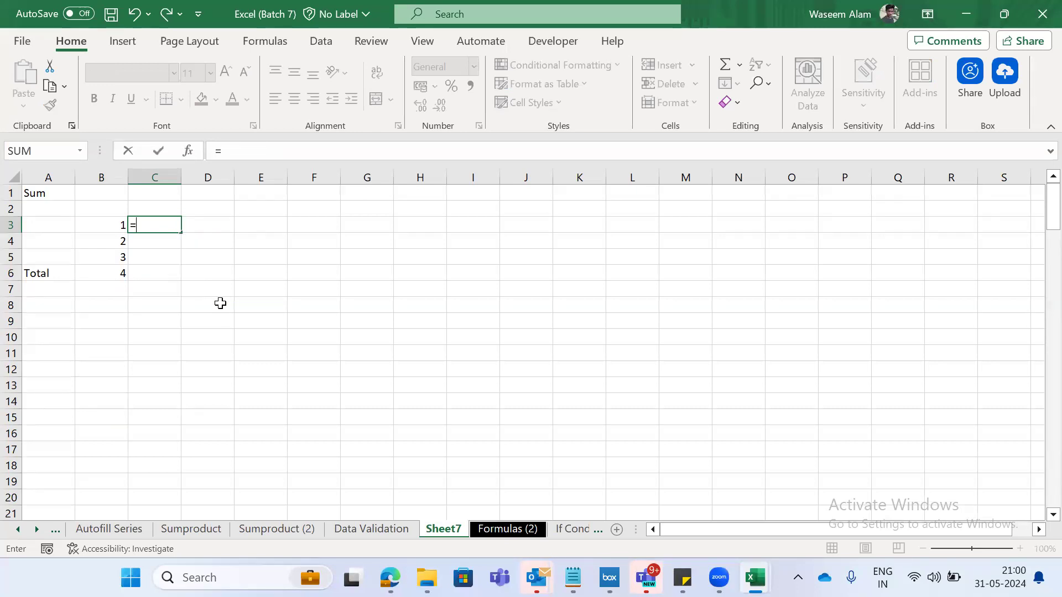
pyautogui.write('isn')
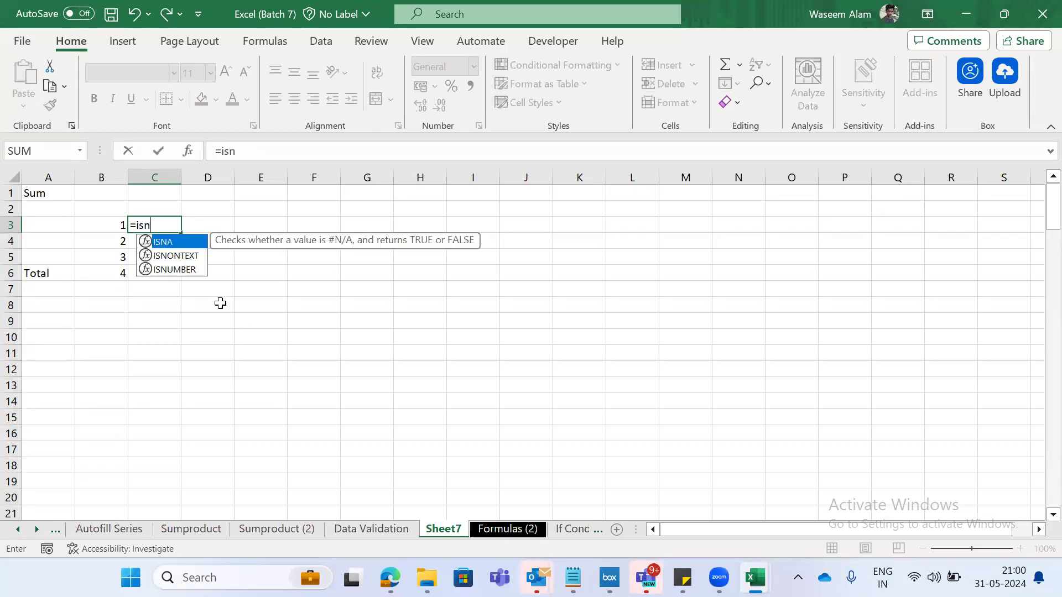
pyautogui.press('Down')
pyautogui.press('Down')
pyautogui.press('Tab')
pyautogui.write('b3')
pyautogui.hotkey('ctrl', 'Return')
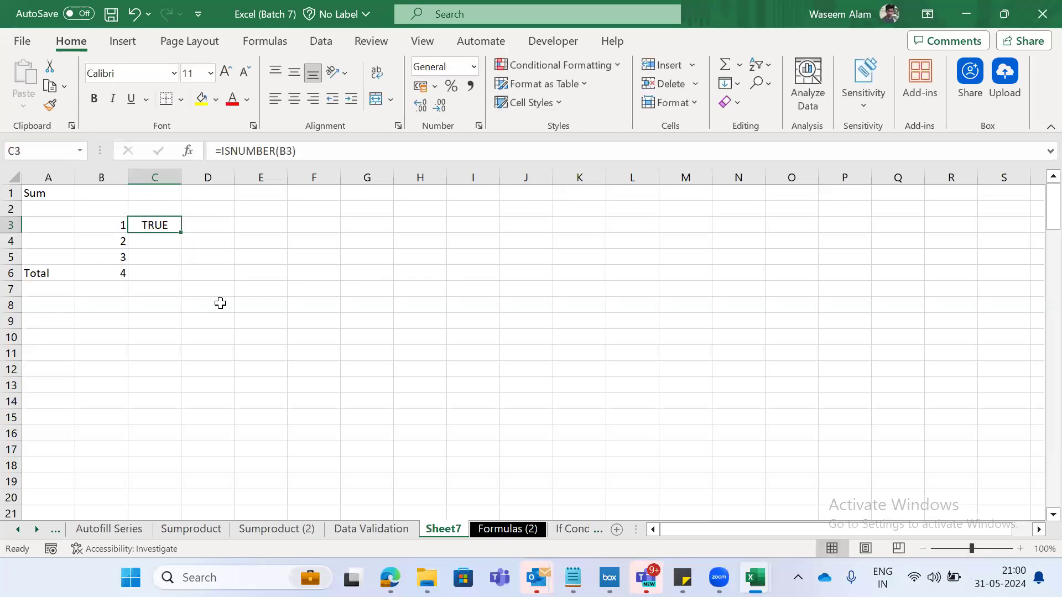
# - Fill the ISNUMBER formula from C3 down through C6
pyautogui.hotkey('shift', 'Down')
pyautogui.hotkey('shift', 'Down')
pyautogui.hotkey('shift', 'Down')
pyautogui.hotkey('ctrl', 'd')
pyautogui.press('Down')
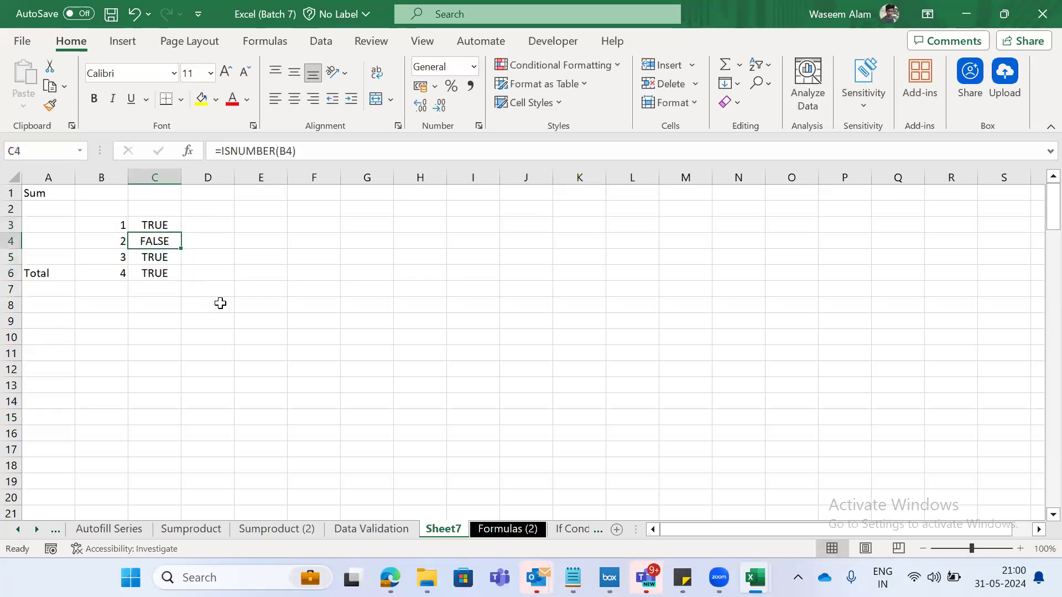
# - Examine how the value in B4 is stored and which range the SUM formula in B6 covers
pyautogui.press('Left')
pyautogui.press('Right')
pyautogui.press('Left')
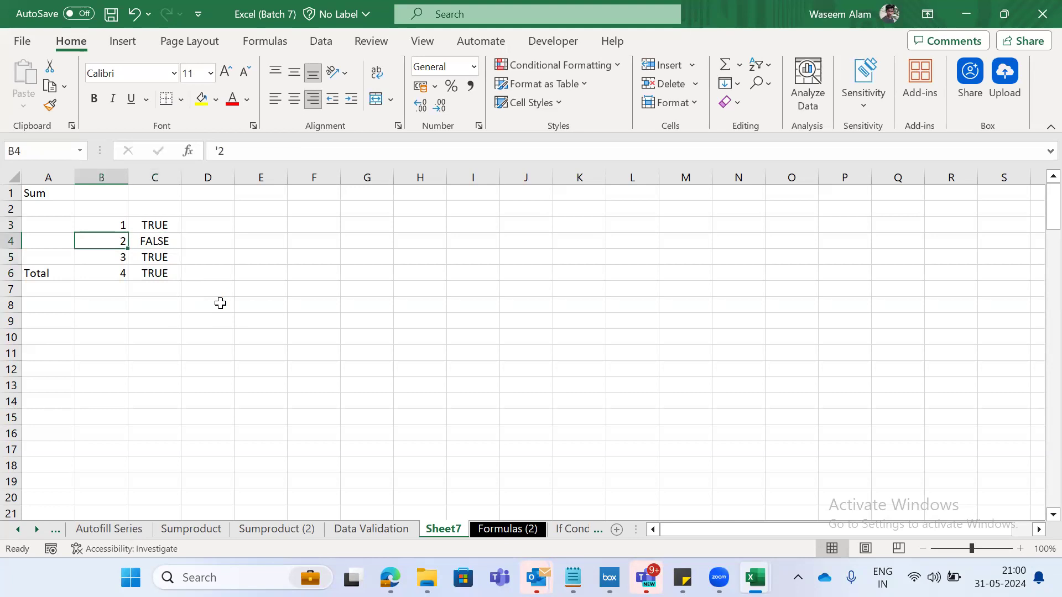
pyautogui.click(223, 152)
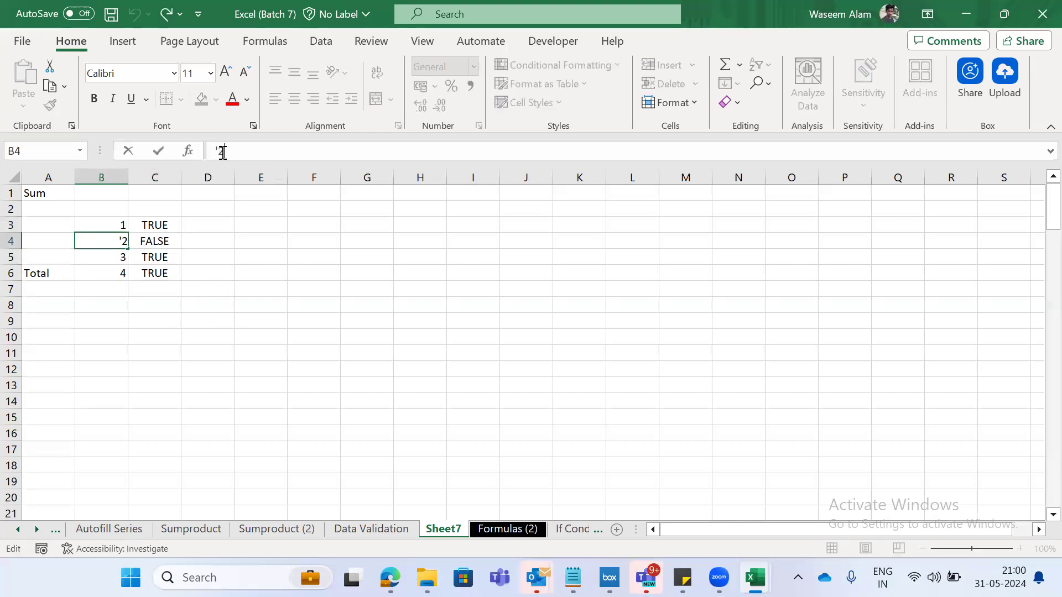
pyautogui.press('Escape')
pyautogui.press('Up')
pyautogui.press('Down')
pyautogui.press('Down')
pyautogui.press('Down')
pyautogui.click(267, 145)
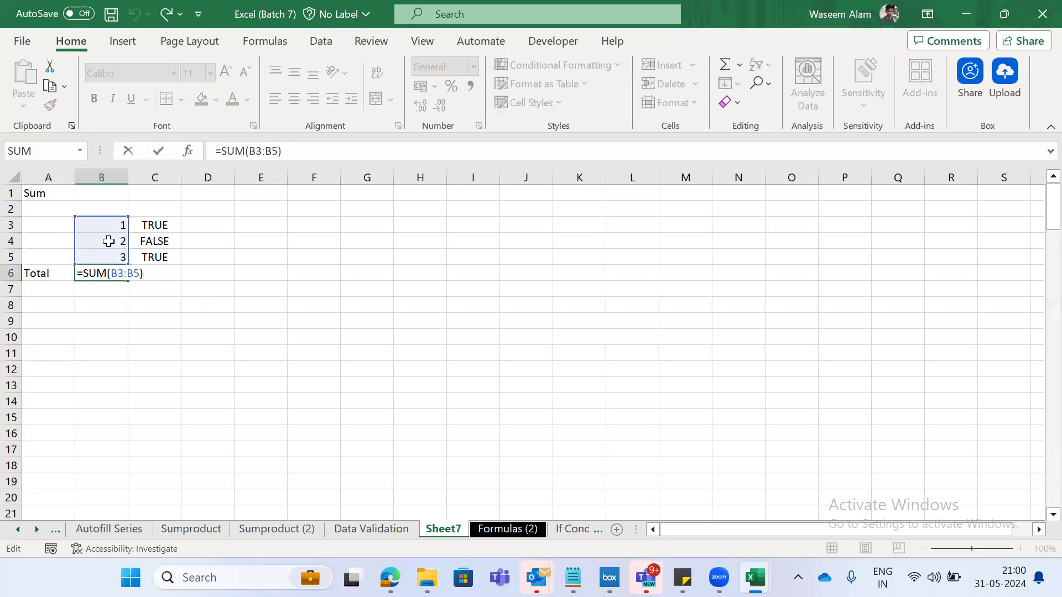
pyautogui.click(108, 241)
pyautogui.press('Right')
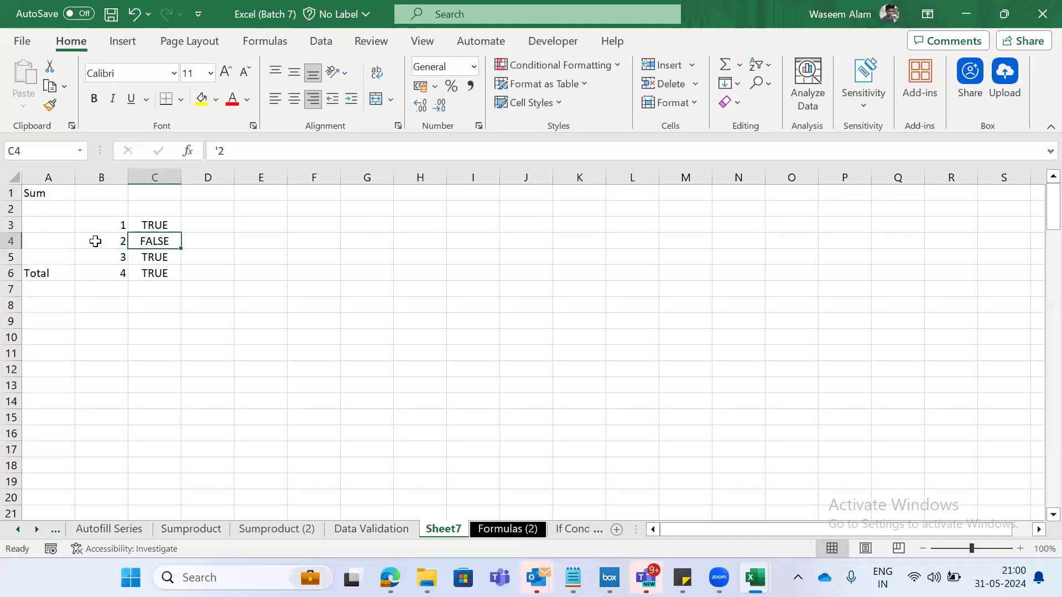
# - Enter the comparison values 1, 0 and 3 in D3, D4 and D5
pyautogui.press('Right')
pyautogui.press('Up')
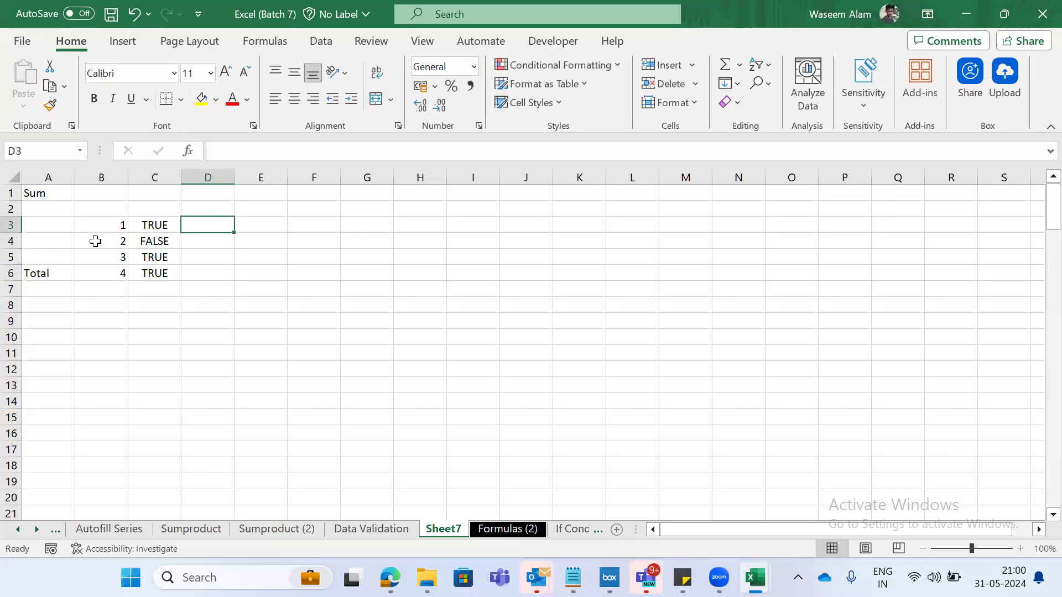
pyautogui.press('Left')
# - Review the comparison values in column D and the range used by the SUM formula in D6
pyautogui.press('Left')
pyautogui.press('Right')
pyautogui.press('Right')
pyautogui.write('1')
pyautogui.press('Return')
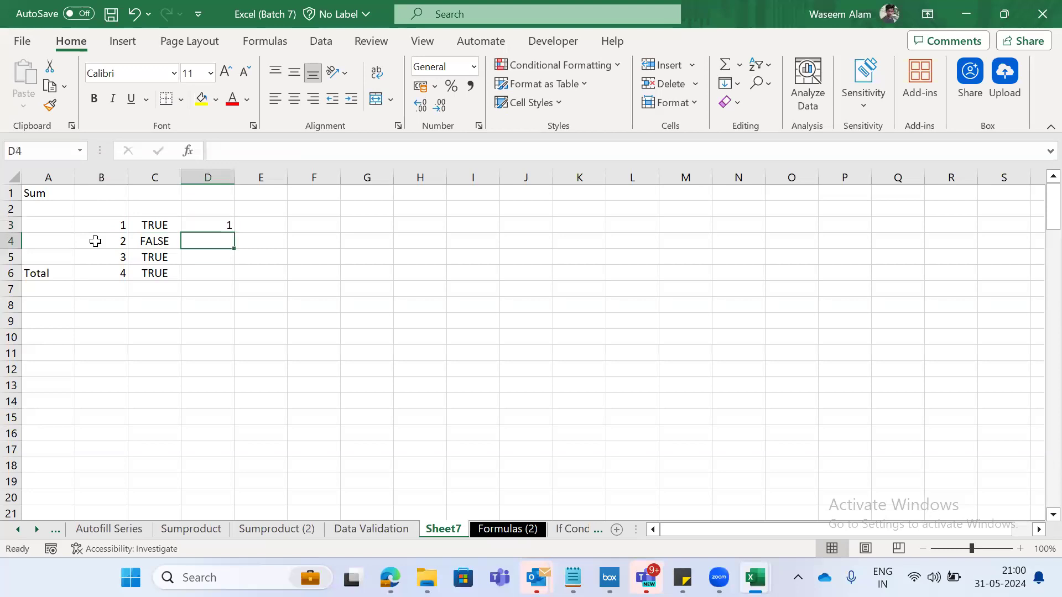
pyautogui.write('0')
pyautogui.press('Return')
pyautogui.write('3')
pyautogui.press('Return')
# - Enter =SUM(D3:D5) in D6 to total the comparison values
pyautogui.write('=su')
pyautogui.press('Down')
pyautogui.press('Down')
pyautogui.press('Tab')
pyautogui.press('Up')
pyautogui.hotkey('shift', 'Up')
pyautogui.hotkey('shift', 'Up')
pyautogui.hotkey('ctrl', 'Return')
pyautogui.press('F2')
pyautogui.press('Escape')
pyautogui.press('Up')
pyautogui.press('Up')
pyautogui.press('Left')
pyautogui.press('Right')
pyautogui.press('Down')
pyautogui.press('Down')
pyautogui.press('F2')
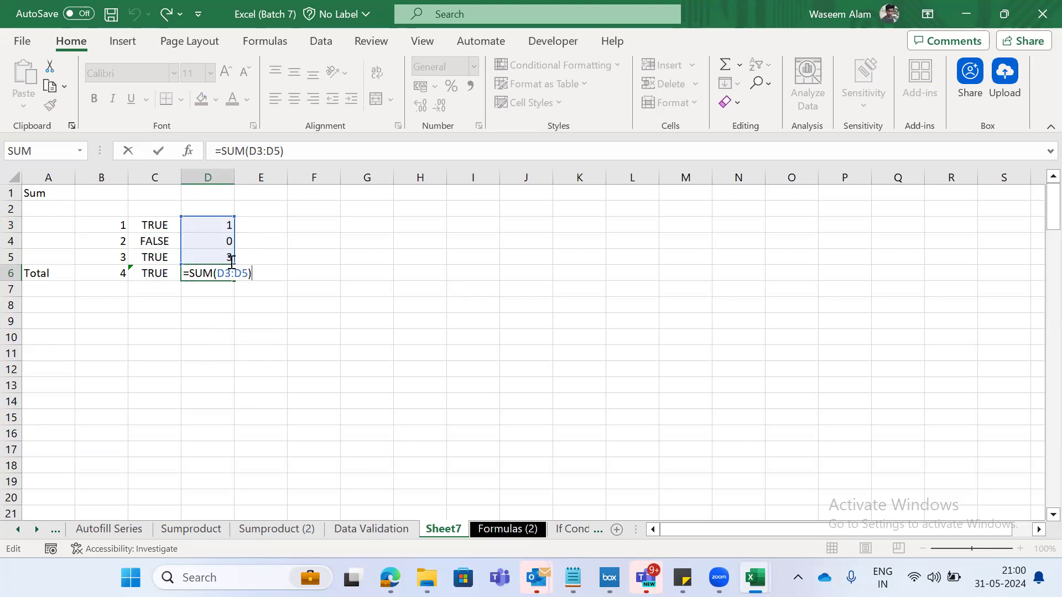
pyautogui.hotkey('ctrl', 'Return')
# - Remove the leading apostrophe from the 2 in B4 and check the total in B6
pyautogui.press('Up')
pyautogui.press('Left')
pyautogui.press('Left')
pyautogui.press('Up')
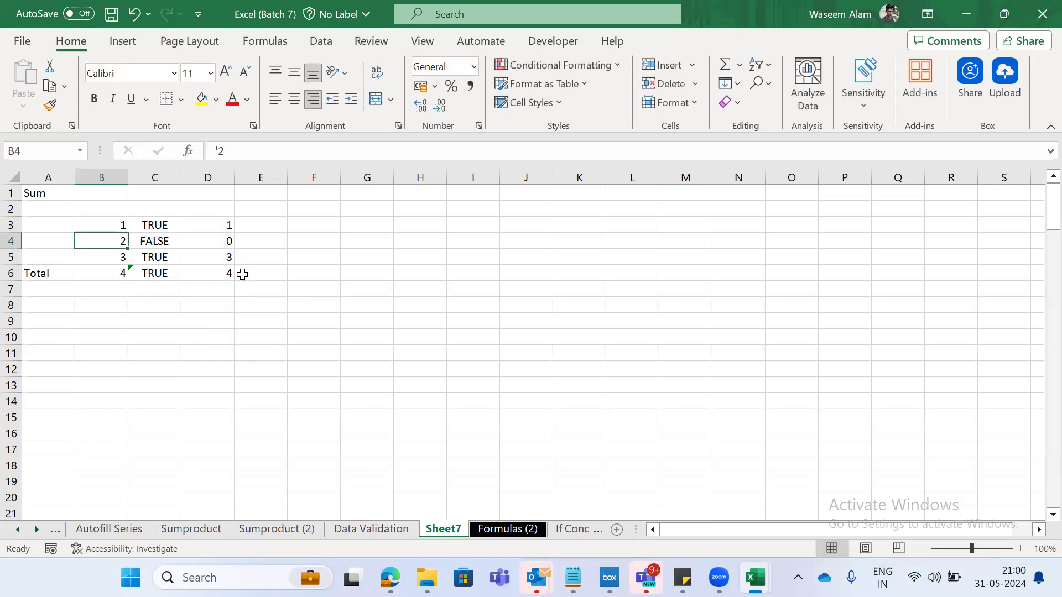
pyautogui.press('F2')
pyautogui.click(219, 150)
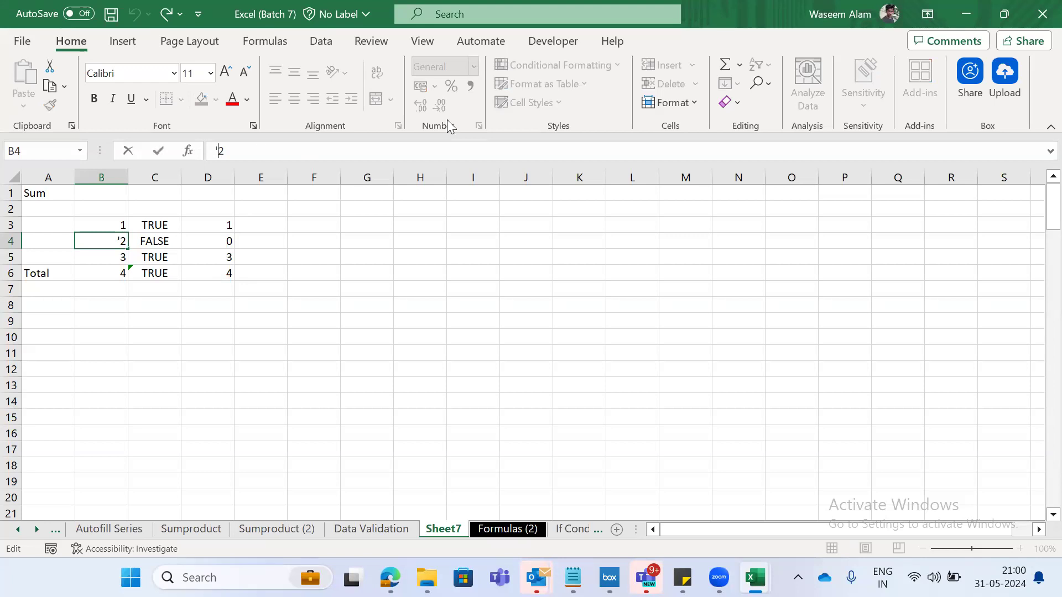
pyautogui.press('BackSpace')
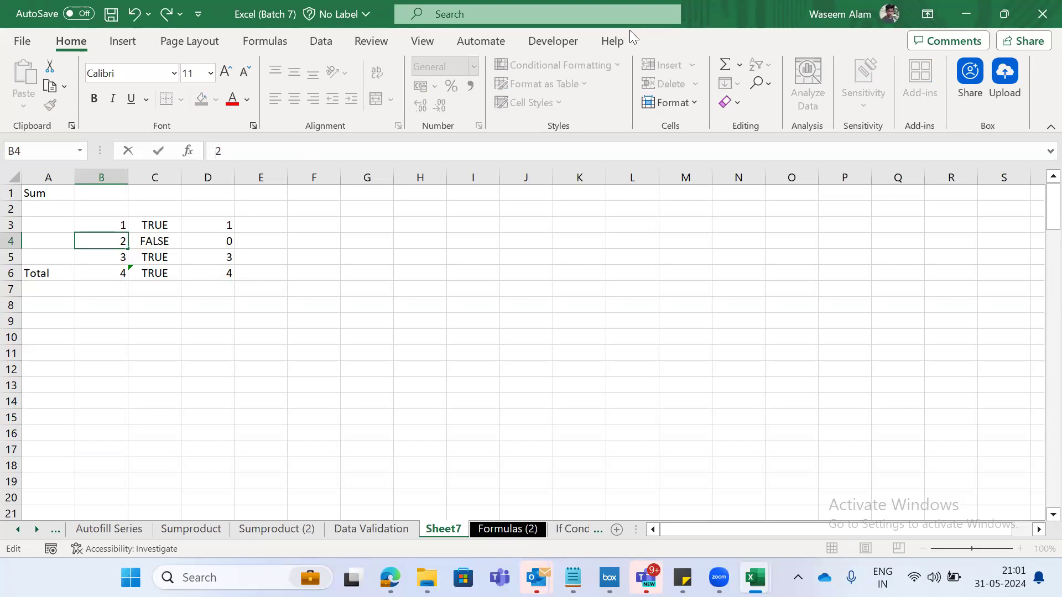
pyautogui.press('Return')
pyautogui.press('Up')
pyautogui.press('Down')
pyautogui.press('Down')
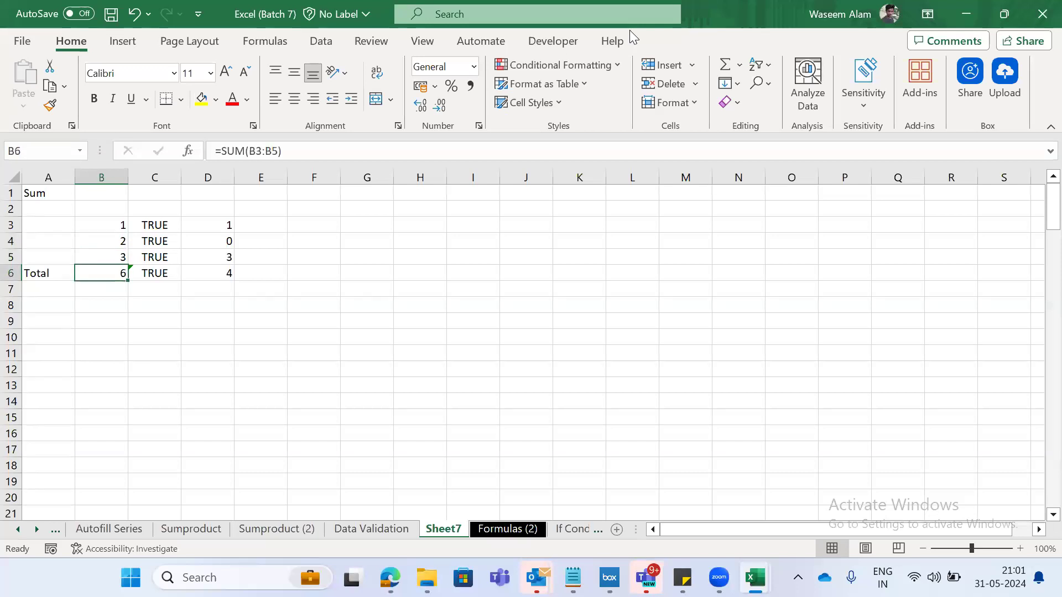
# - Undo the removal of the apostrophe in B4
pyautogui.press('Up')
pyautogui.press('Up')
pyautogui.press('Up')
pyautogui.press('Down')
pyautogui.hotkey('ctrl', 'z')
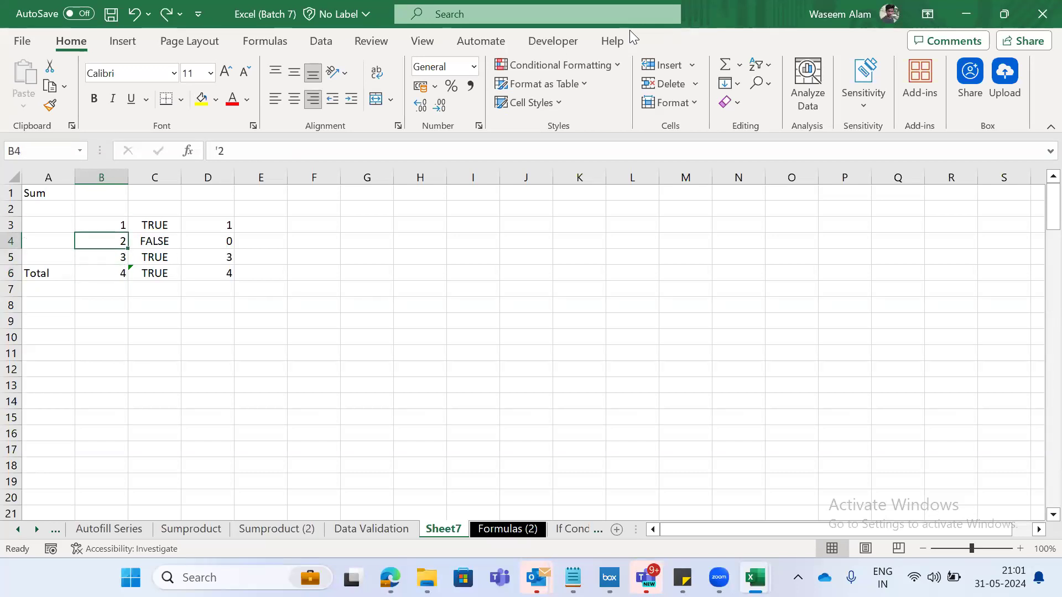
# - Look over the Sum, Count, CountA and Countblanks entries on the Formulas (2) sheet
pyautogui.hotkey('ctrl', 'pagedown')
pyautogui.press('Up')
pyautogui.press('Up')
pyautogui.press('Up')
pyautogui.press('Up')
pyautogui.press('Up')
pyautogui.press('Up')
pyautogui.press('Up')
pyautogui.press('Up')
pyautogui.press('Up')
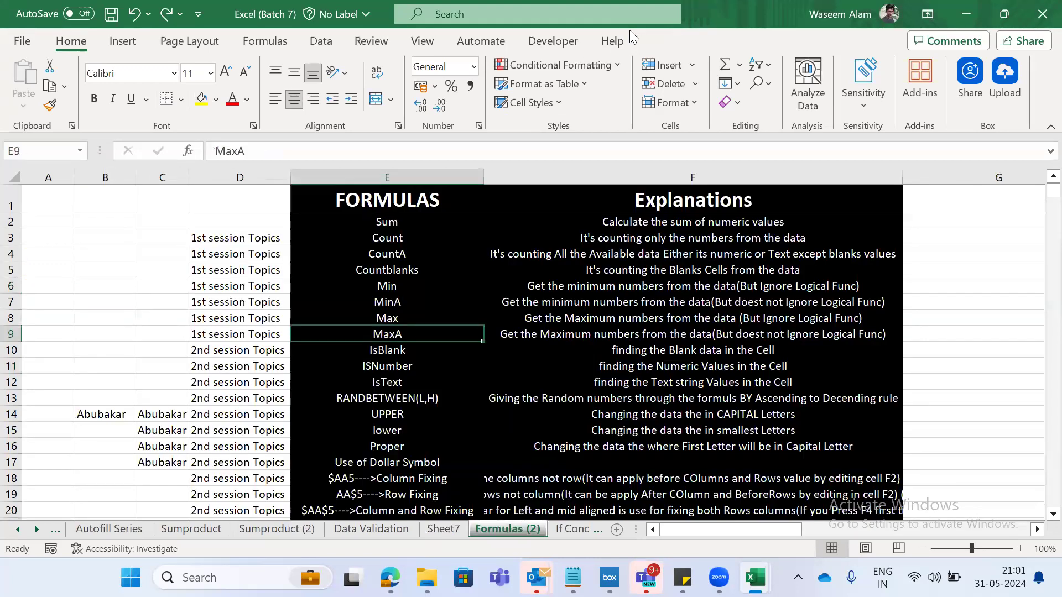
pyautogui.press('Down')
pyautogui.press('Up')
pyautogui.press('Down')
pyautogui.press('Down')
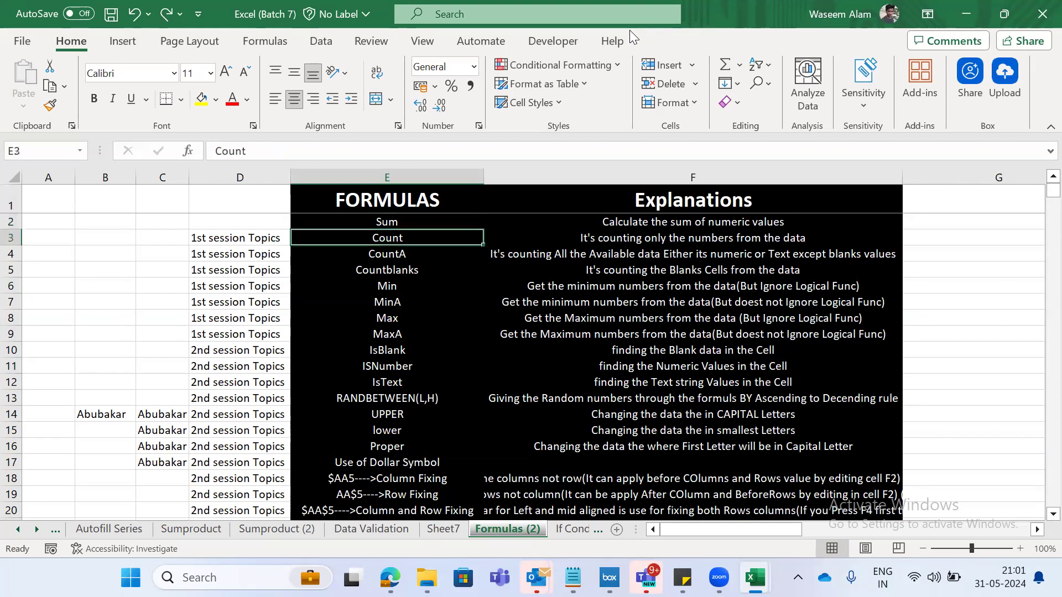
pyautogui.press('Up')
pyautogui.hotkey('shift', 'Down')
pyautogui.press('Down')
pyautogui.press('Up')
pyautogui.hotkey('shift', 'Down')
pyautogui.hotkey('shift', 'Down')
pyautogui.press('Down')
# - Go through the Min, MinA, Max and MaxA rows with their explanations
pyautogui.press('Down')
pyautogui.press('Down')
pyautogui.hotkey('shift', 'Right')
pyautogui.hotkey('shift', 'Right')
pyautogui.press('Down')
pyautogui.hotkey('shift', 'space')
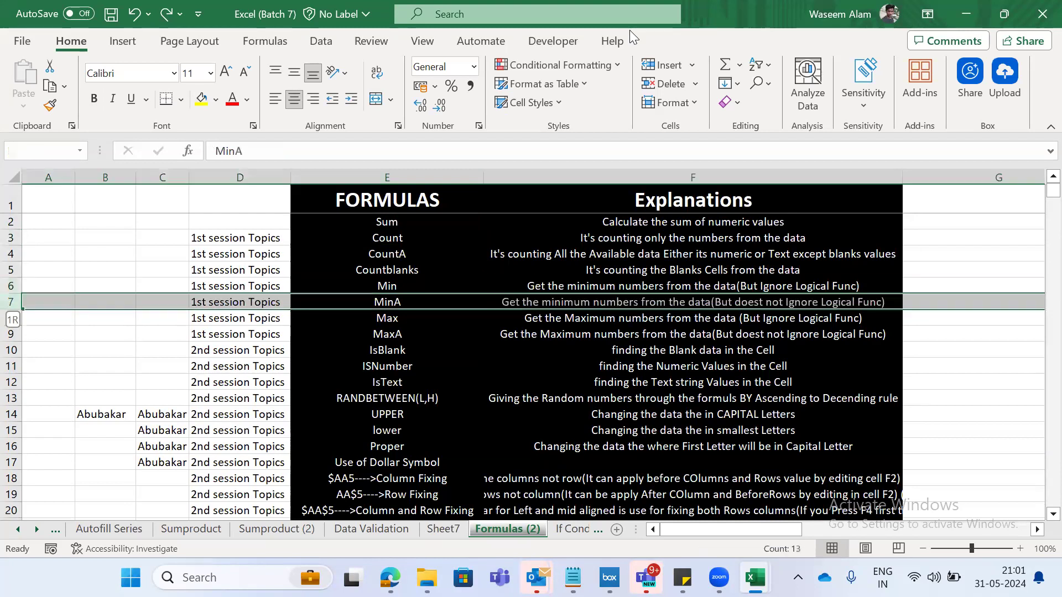
pyautogui.press('Down')
pyautogui.hotkey('shift', 'space')
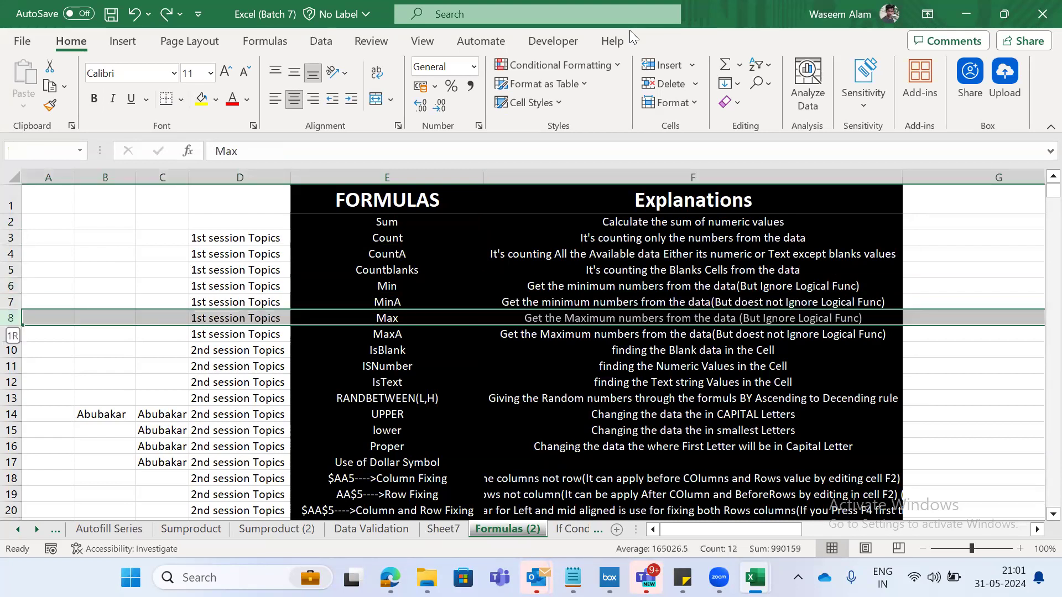
# - Examine the IsBlank, ISNumber and IsText rows on the Formulas (2) sheet
pyautogui.press('Down')
pyautogui.hotkey('shift', 'space')
pyautogui.press('Down')
pyautogui.hotkey('shift', 'Down')
pyautogui.hotkey('shift', 'Down')
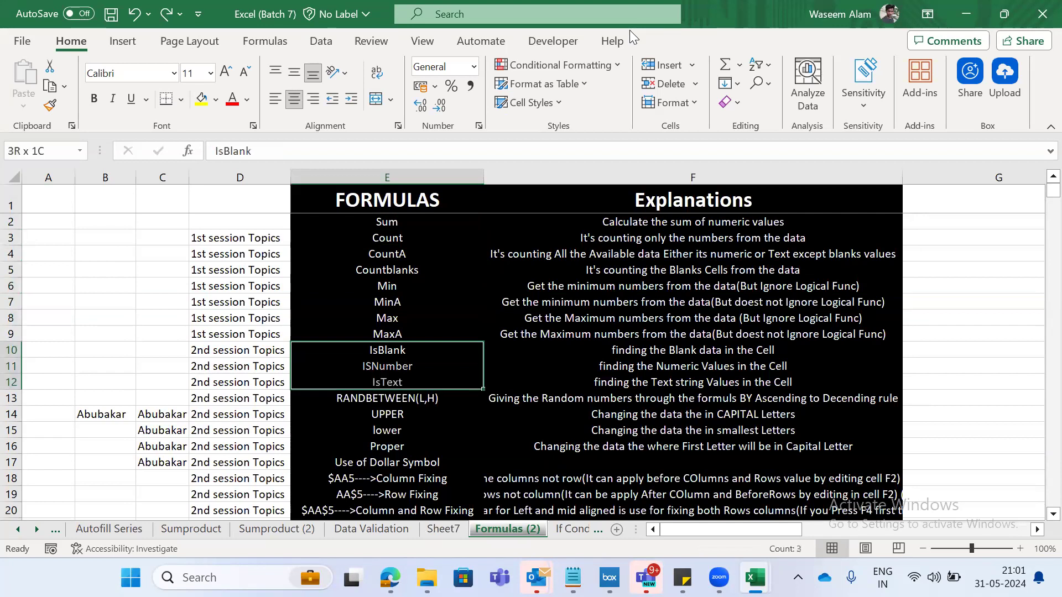
pyautogui.press('Down')
pyautogui.hotkey('ctrl', 'pageup')
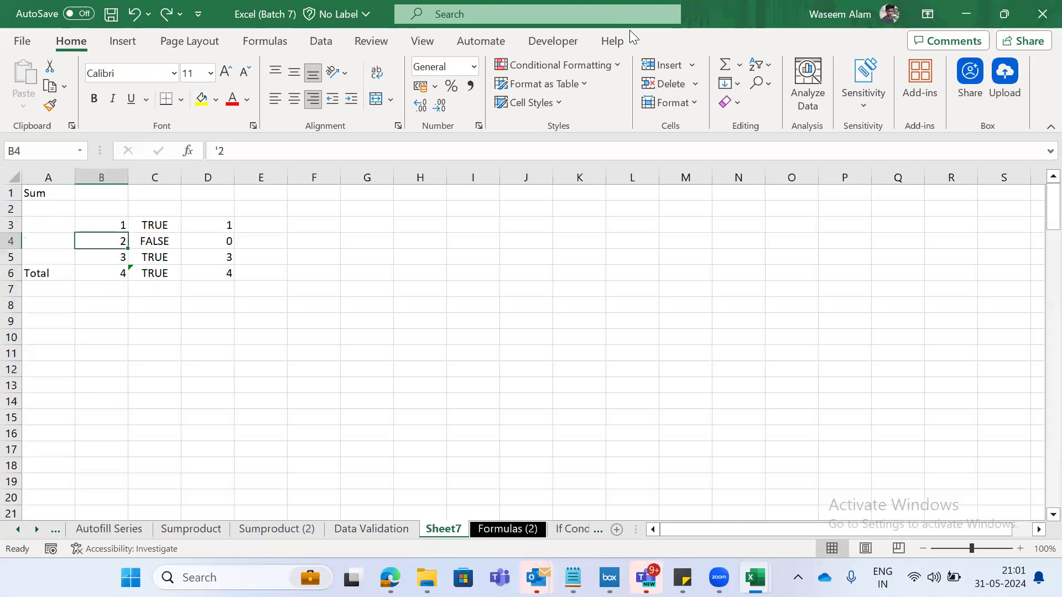
pyautogui.hotkey('ctrl', 'pagedown')
pyautogui.press('Up')
pyautogui.hotkey('shift', 'space')
pyautogui.press('Down')
pyautogui.press('Up')
pyautogui.hotkey('shift', 'space')
pyautogui.press('Down')
pyautogui.hotkey('shift', 'space')
# - Compare the ISNUMBER results in C3:C6 on Sheet7 with the values beside them in column B
pyautogui.press('Down')
pyautogui.hotkey('shift', 'space')
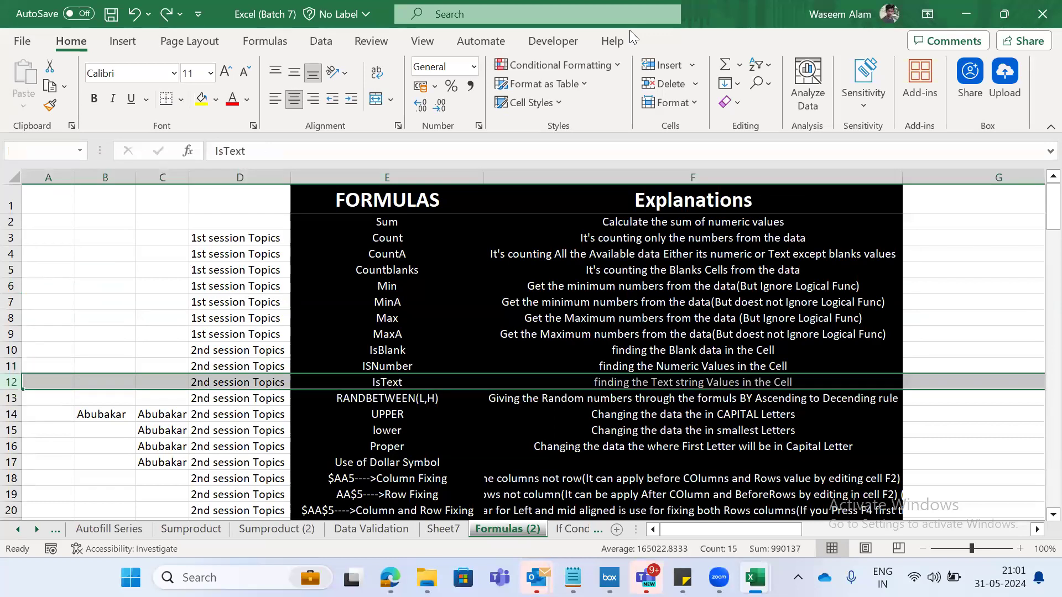
pyautogui.hotkey('ctrl', 'pageup')
pyautogui.press('Right')
pyautogui.press('Right')
pyautogui.press('Up')
pyautogui.press('Down')
pyautogui.press('Up')
pyautogui.press('Left')
pyautogui.press('Left')
pyautogui.press('Right')
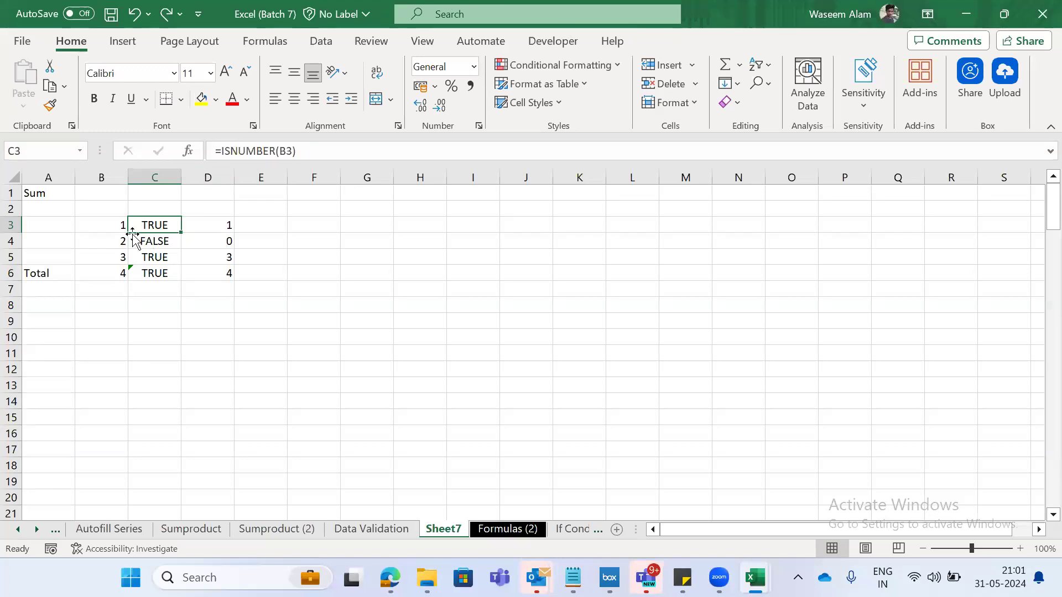
pyautogui.press('Left')
pyautogui.press('Right')
pyautogui.press('Left')
pyautogui.press('Right')
pyautogui.press('Left')
pyautogui.press('Right')
pyautogui.press('Down')
pyautogui.press('Left')
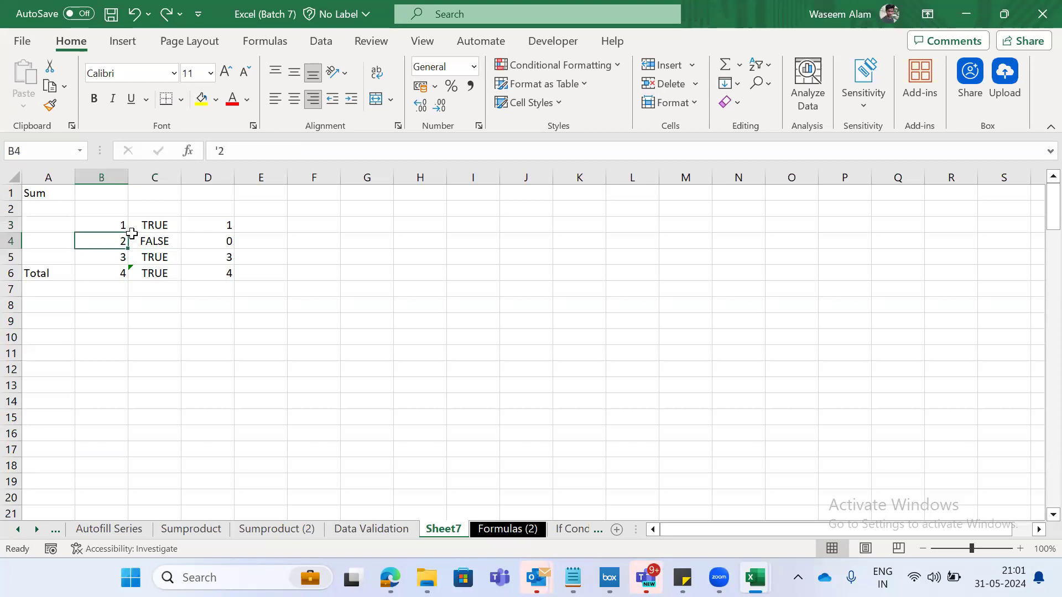
pyautogui.press('Right')
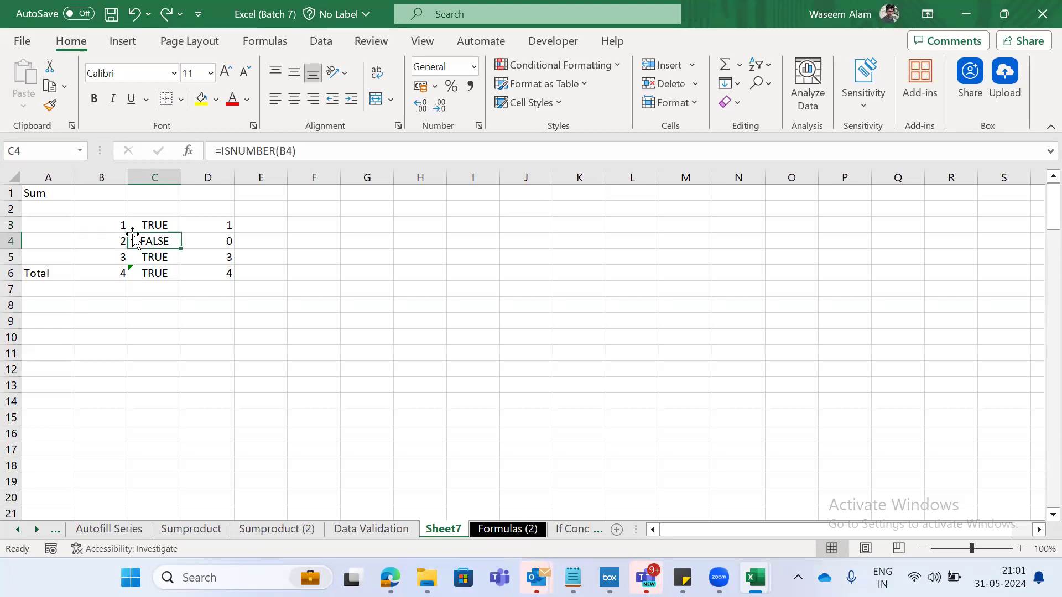
pyautogui.press('Down')
pyautogui.press('Down')
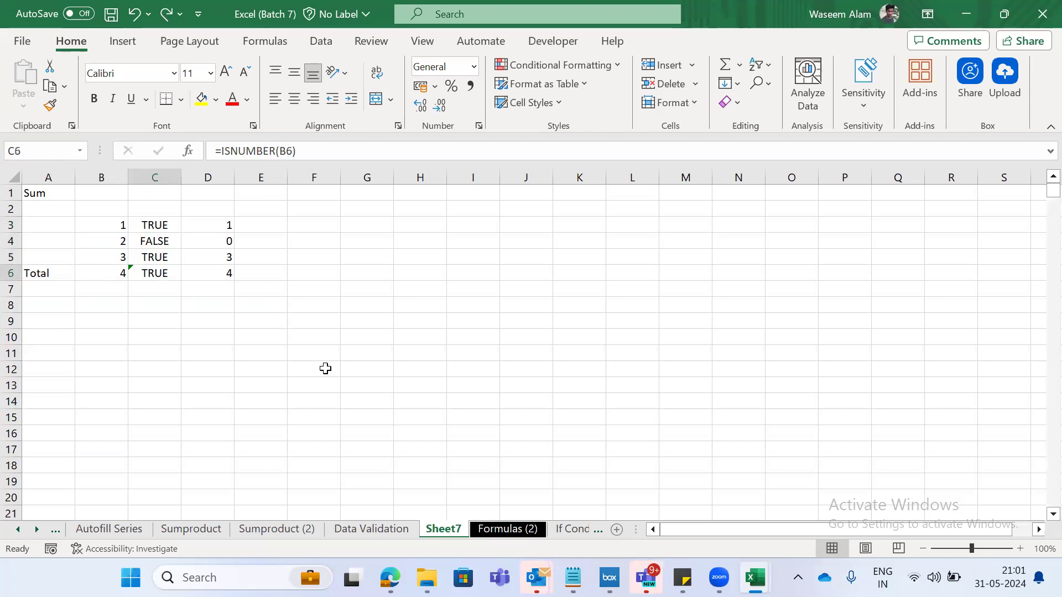
# - Look back over the formula list on the Formulas (2) sheet, from ISNumber up to the Sum entry
pyautogui.hotkey('ctrl', 'pagedown')
pyautogui.press('Up')
pyautogui.hotkey('shift', 'Up')
pyautogui.hotkey('shift', 'Up')
pyautogui.hotkey('shift', 'Up')
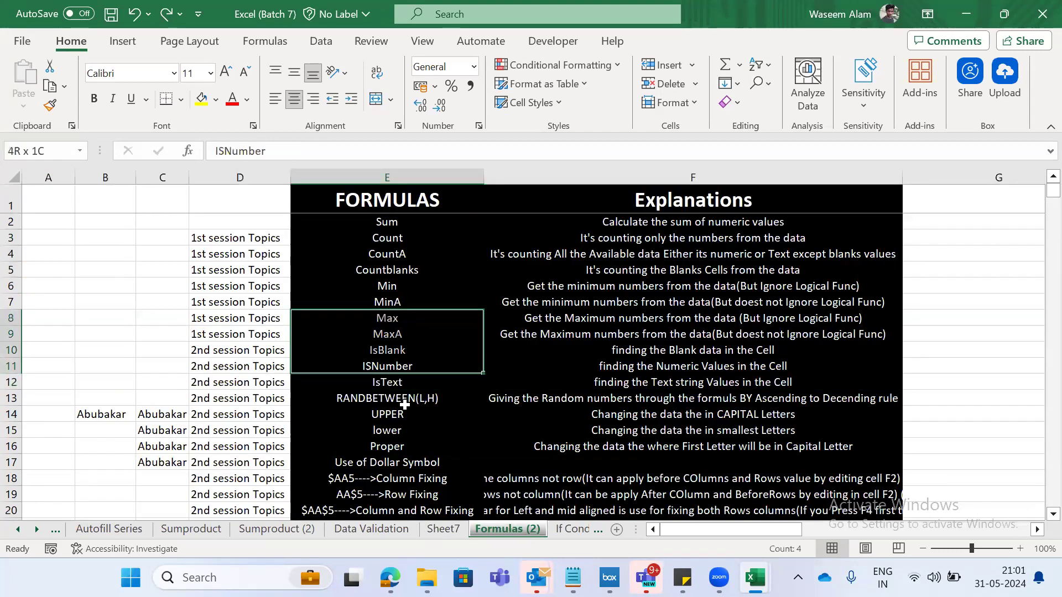
pyautogui.hotkey('ctrl', 'Up')
pyautogui.press('Down')
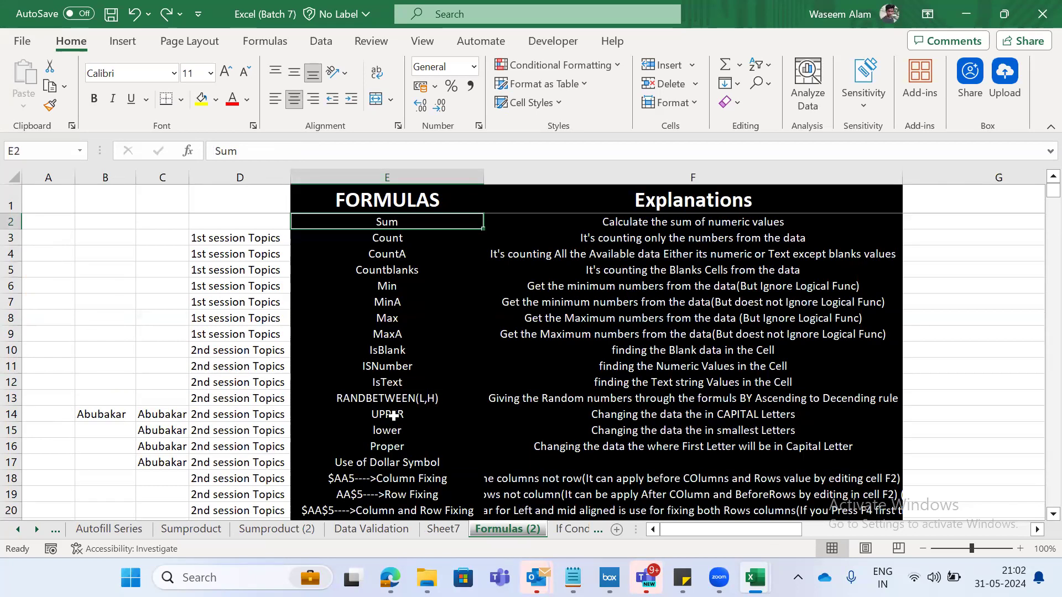
pyautogui.click(710, 321)
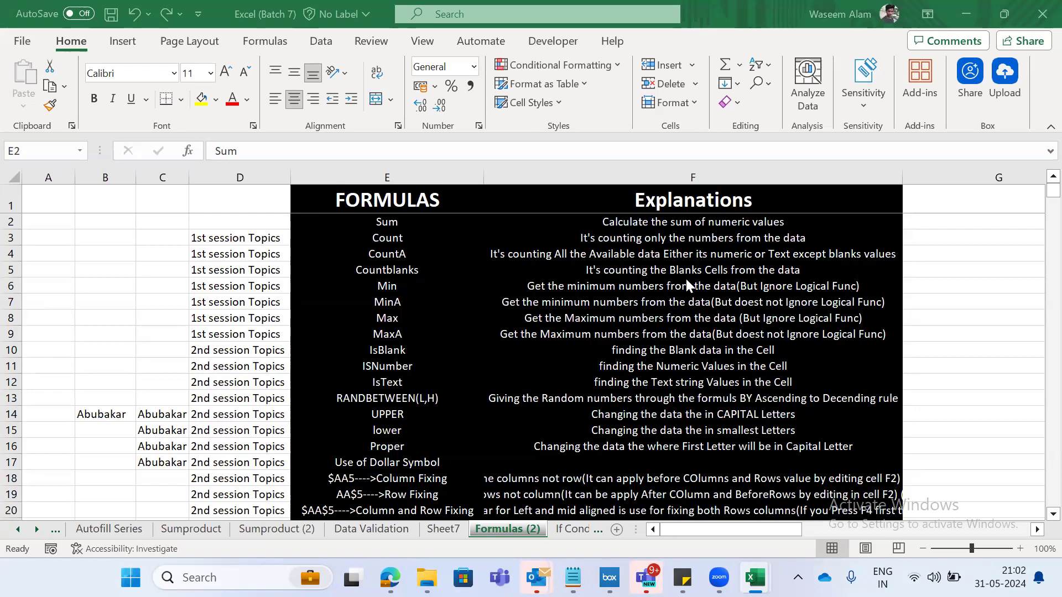
# - Return to Sheet7 and select the ISNUMBER formula for the total in C6
pyautogui.hotkey('ctrl', 'pageup')
pyautogui.hotkey('ctrl', 'pageup')
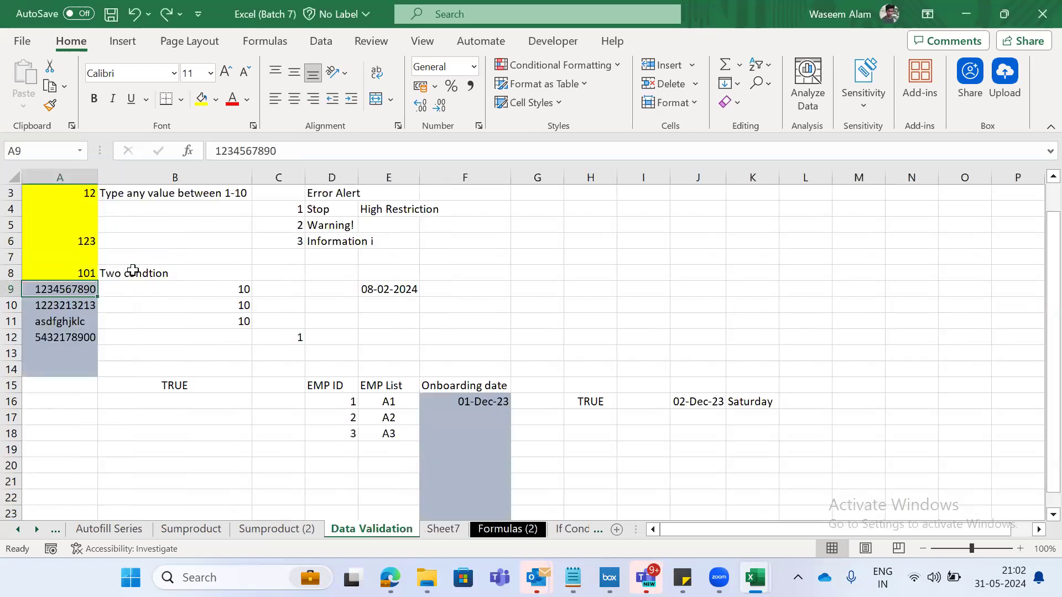
pyautogui.hotkey('ctrl', 'pagedown')
pyautogui.click(133, 272)
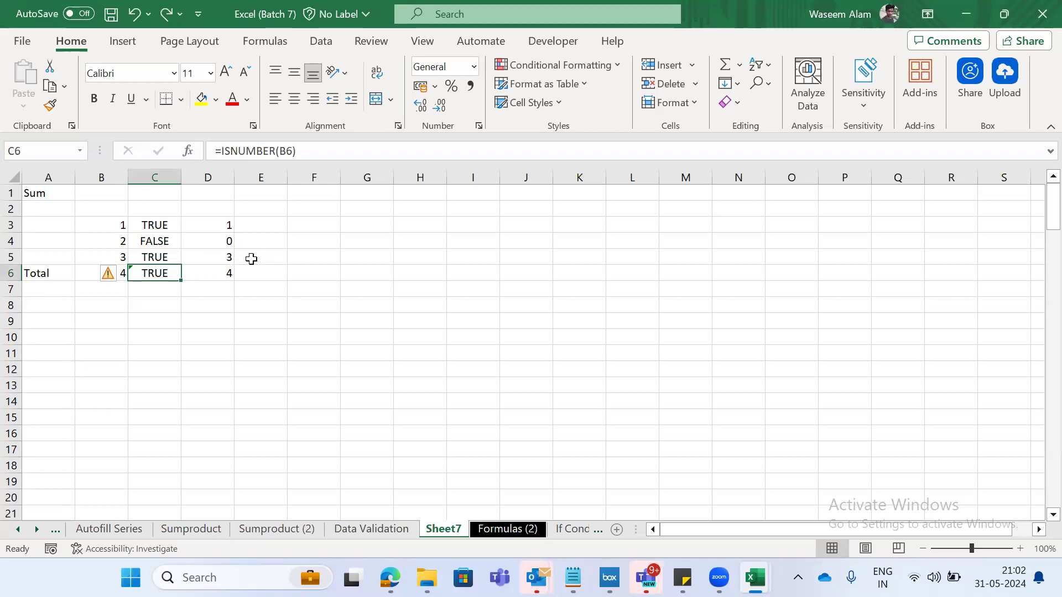
# - Inspect the ISNUMBER formulas in column C and the SUM formula in B6
pyautogui.press('Up')
pyautogui.press('Up')
pyautogui.press('Up')
pyautogui.press('Down')
pyautogui.press('Down')
pyautogui.press('Down')
pyautogui.press('Down')
pyautogui.press('Up')
pyautogui.press('Left')
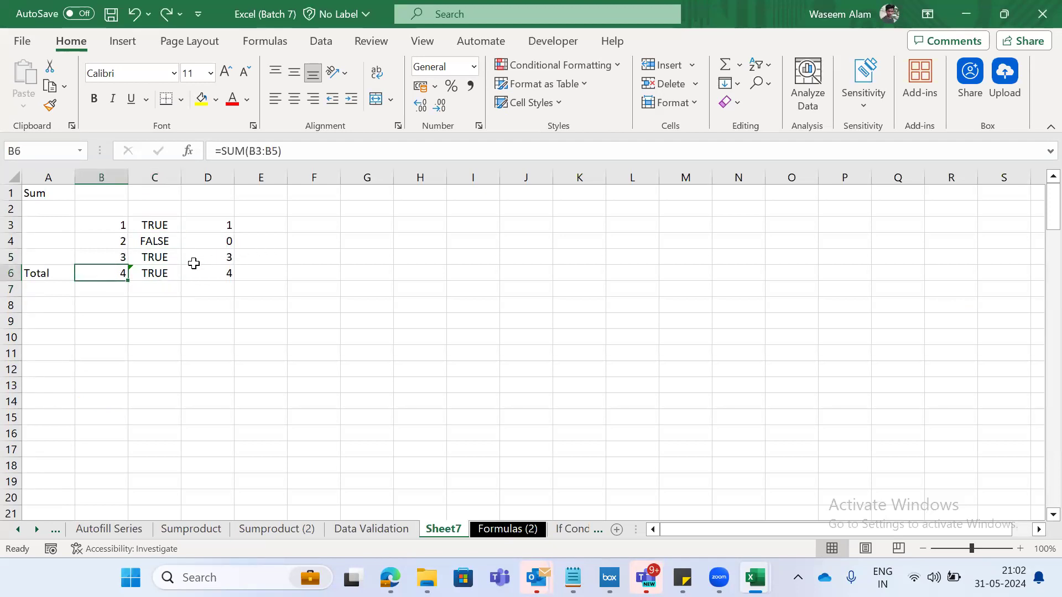
pyautogui.press('Right')
pyautogui.press('Up')
pyautogui.press('Up')
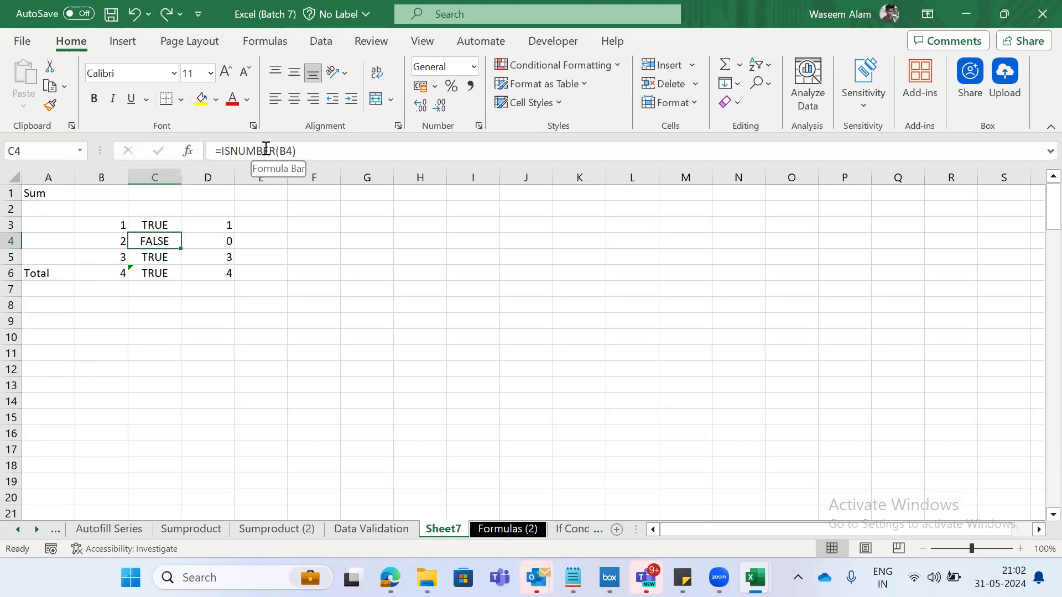
pyautogui.press('Down')
pyautogui.press('Left')
pyautogui.press('Down')
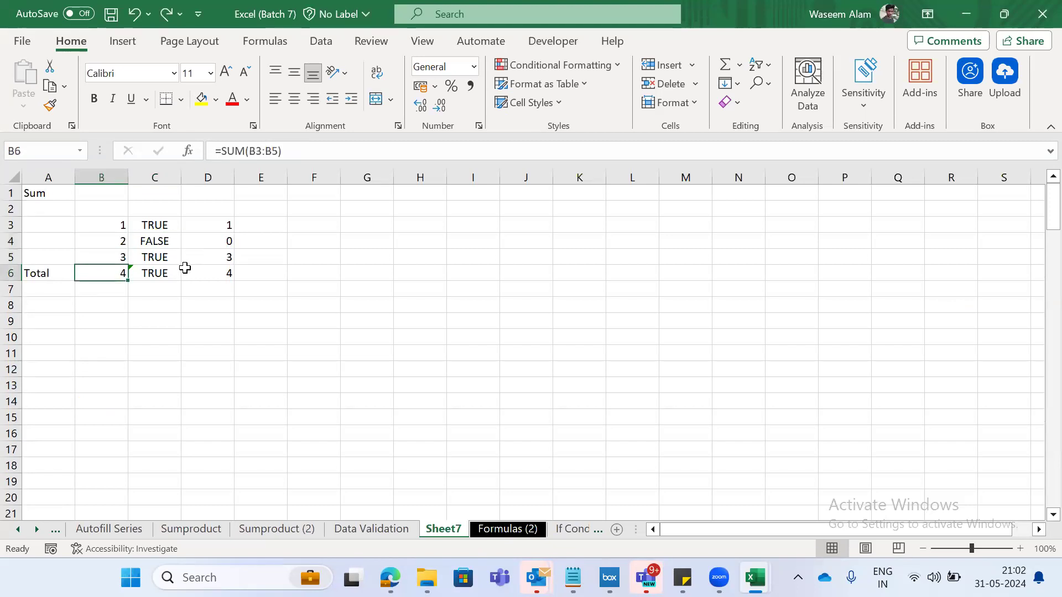
pyautogui.hotkey('ctrl', 'c')
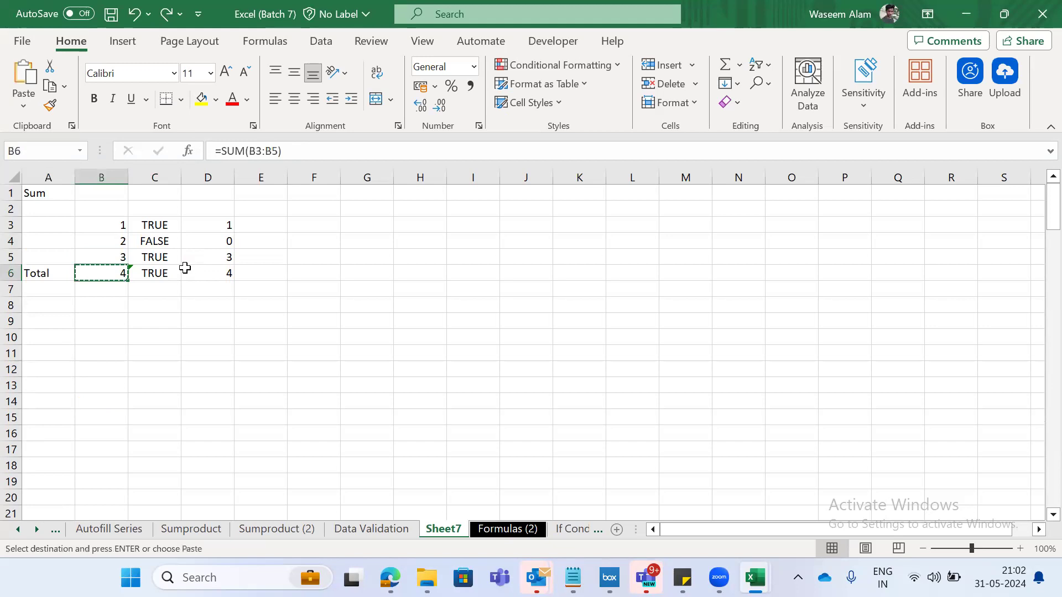
pyautogui.hotkey('ctrl', 'alt', 'v')
pyautogui.press('v')
pyautogui.press('Escape')
pyautogui.press('Escape')
pyautogui.press('Down')
pyautogui.press('Up')
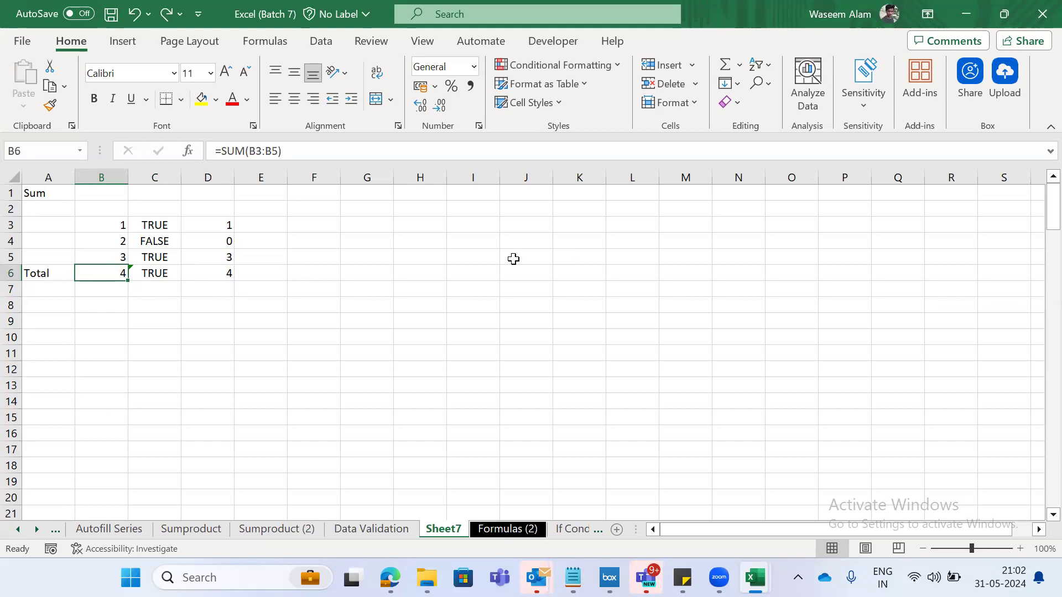
# - Copy the SUM total in B6 and paste it as a value only into H6 with Paste Special
pyautogui.click(475, 267)
pyautogui.click(116, 269)
pyautogui.hotkey('ctrl', 'c')
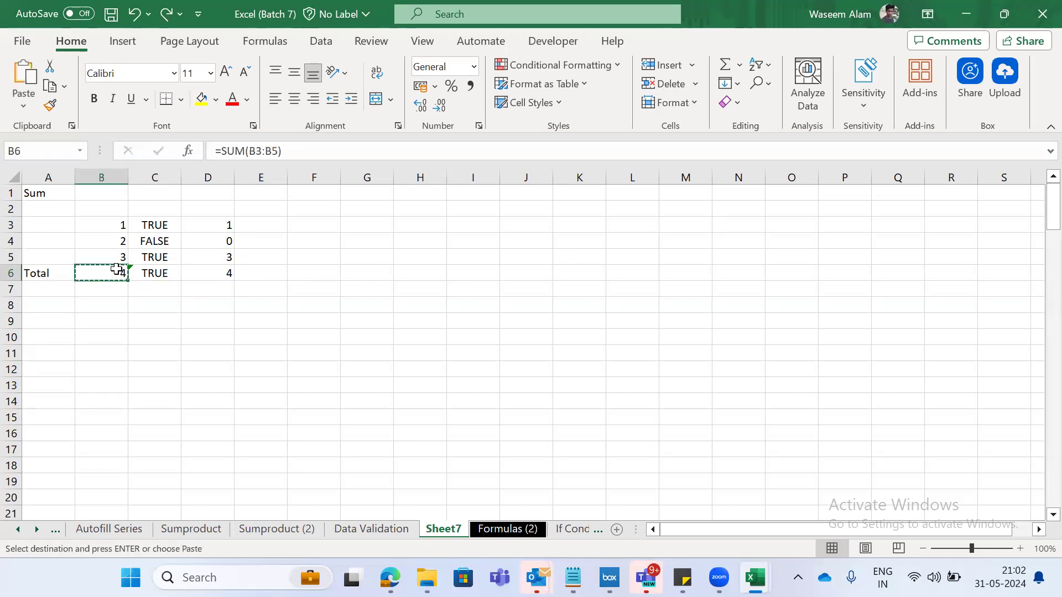
pyautogui.press('Right')
pyautogui.press('Right')
pyautogui.press('Right')
pyautogui.press('Right')
pyautogui.press('Right')
pyautogui.press('Right')
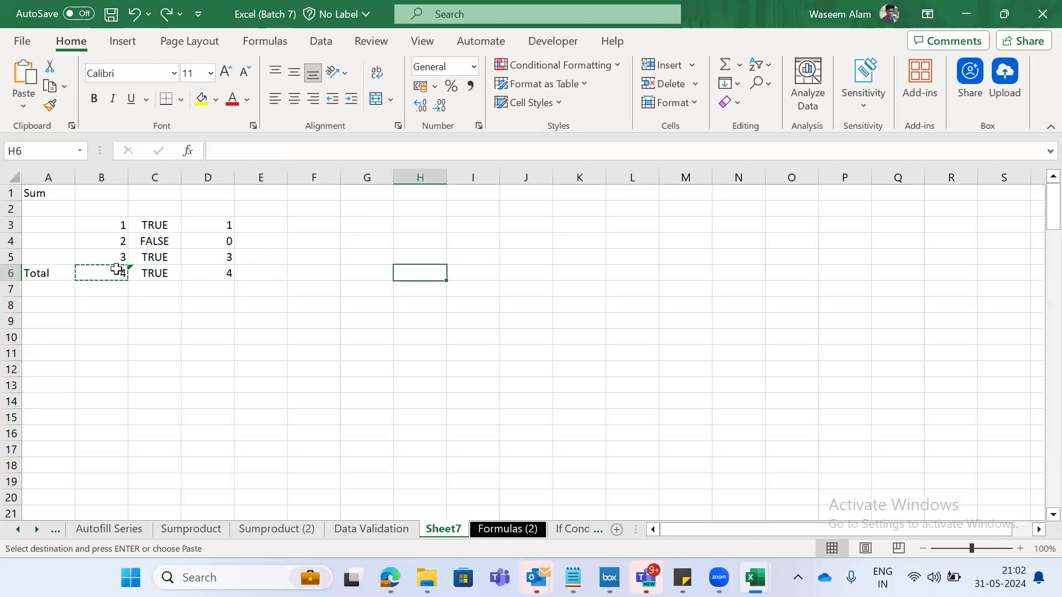
pyautogui.hotkey('ctrl', 'alt', 'v')
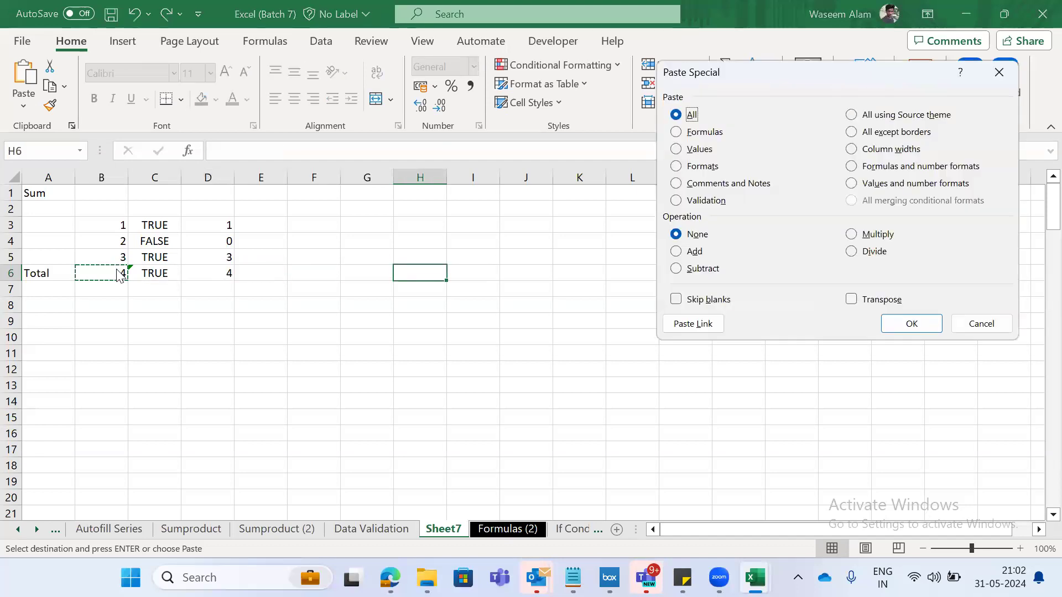
pyautogui.press('v')
pyautogui.press('Return')
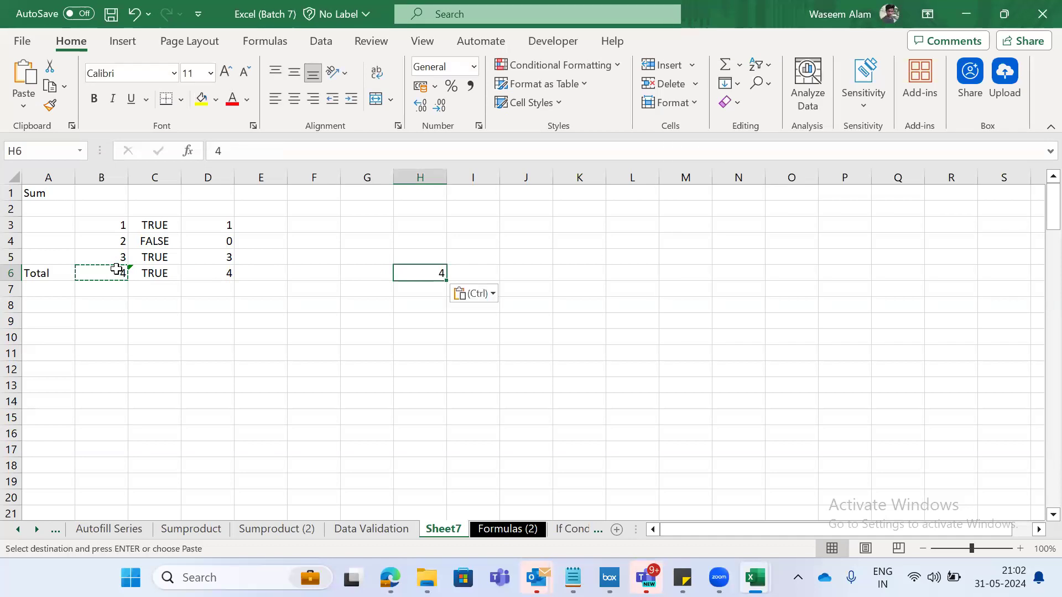
pyautogui.press('Left')
pyautogui.press('Left')
pyautogui.press('Left')
pyautogui.press('Left')
pyautogui.press('Left')
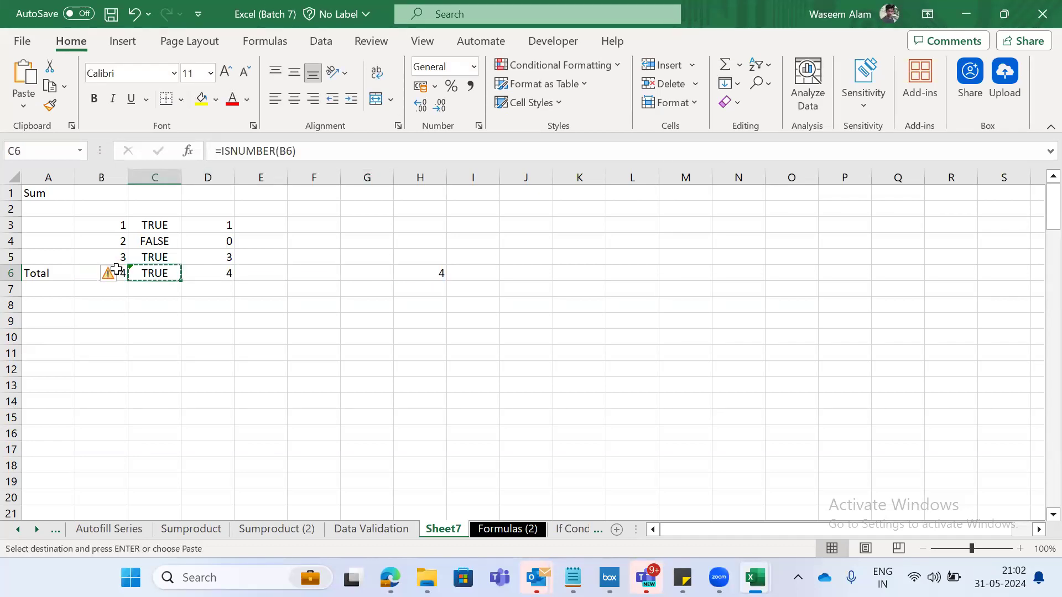
pyautogui.press('Right')
pyautogui.press('Right')
pyautogui.press('Right')
pyautogui.press('Right')
pyautogui.press('Right')
pyautogui.press('Right')
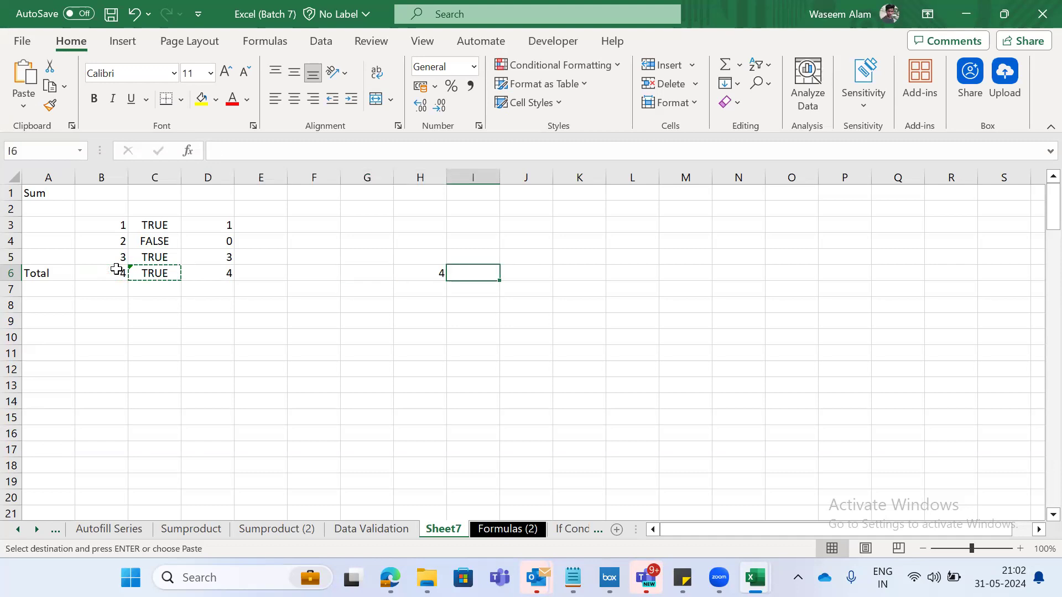
pyautogui.hotkey('ctrl', 'c')
pyautogui.press('Escape')
# - Copy the ISNUMBER result in C6 and paste it as a value only into I6 with Paste Special
pyautogui.hotkey('ctrl', 'Left')
pyautogui.hotkey('ctrl', 'Left')
pyautogui.press('Left')
pyautogui.hotkey('ctrl', 'c')
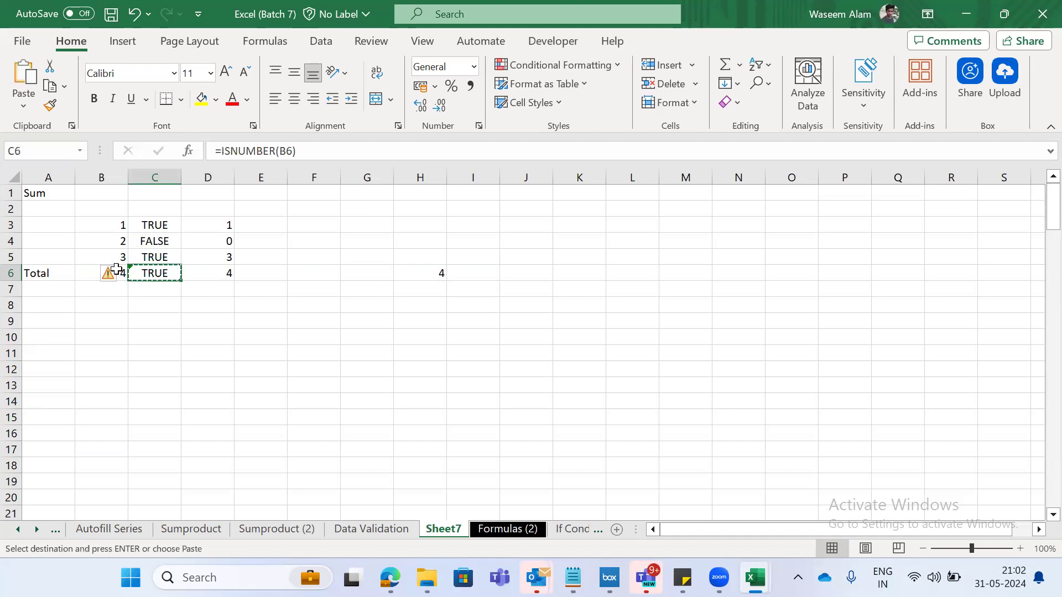
pyautogui.press('Right')
pyautogui.press('Right')
pyautogui.press('Right')
pyautogui.press('Right')
pyautogui.press('Right')
pyautogui.press('Right')
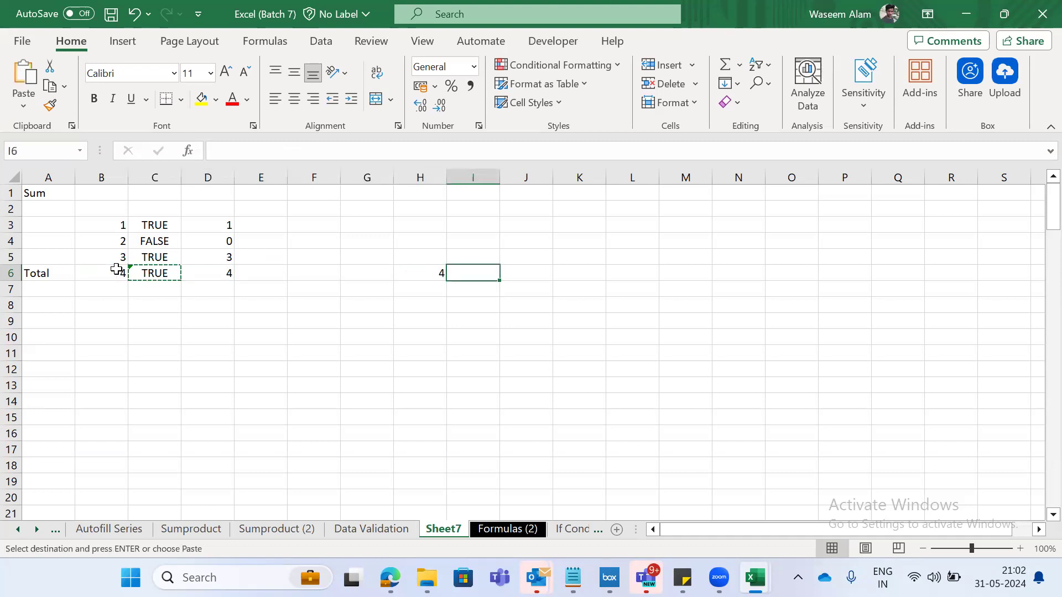
pyautogui.press('alt')
pyautogui.press('e')
pyautogui.press('s')
pyautogui.press('v')
pyautogui.press('Return')
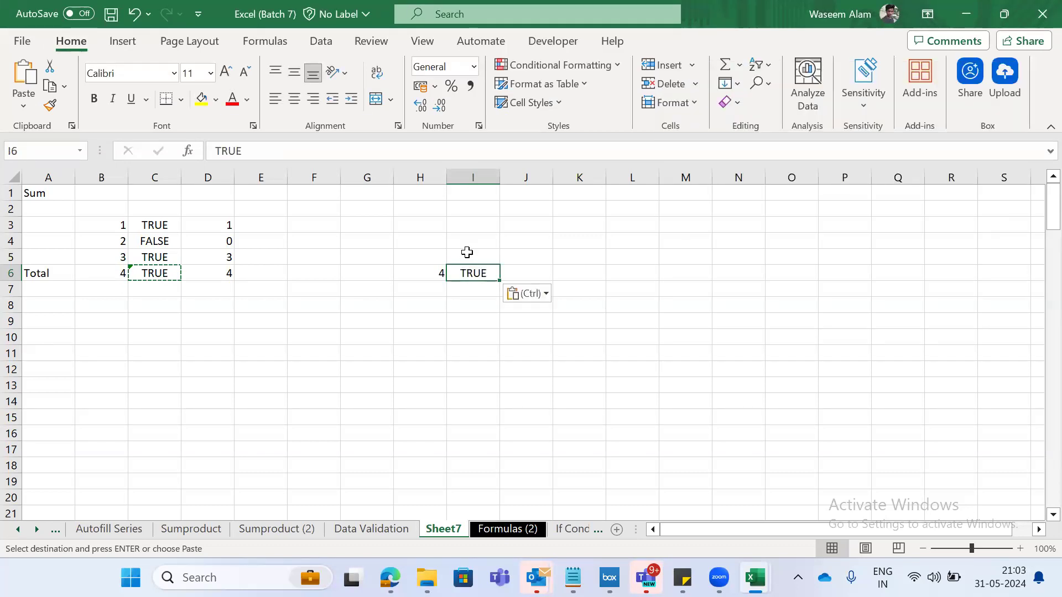
# - Enter the shortcut note "CTRL ALT V V" in G8 below the pasted values
pyautogui.press('Left')
pyautogui.press('Right')
pyautogui.press('Left')
pyautogui.press('Left')
pyautogui.press('Down')
pyautogui.press('Down')
pyautogui.write('CTRL A')
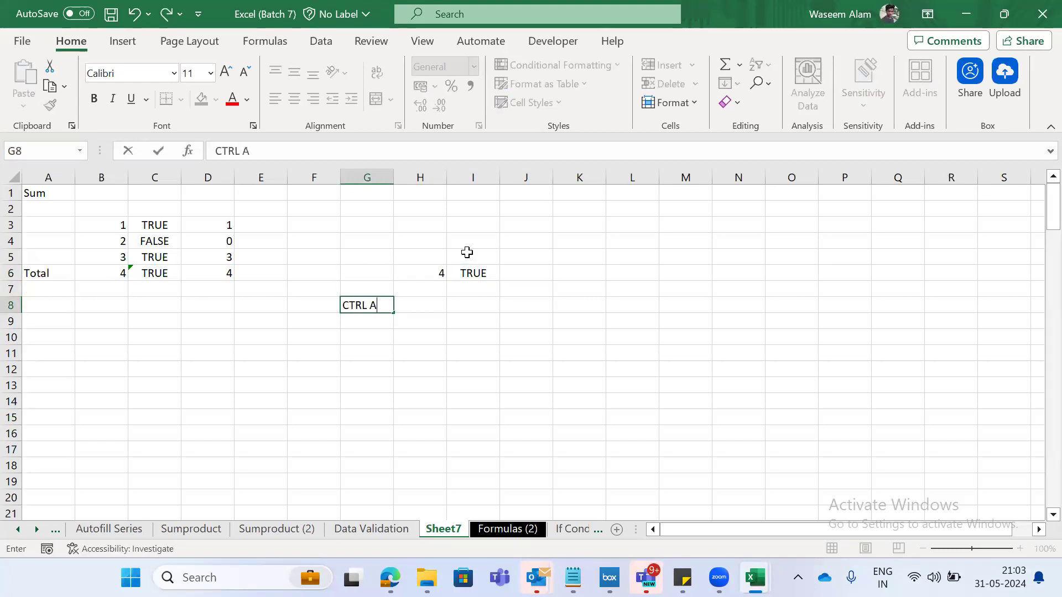
pyautogui.write('LT V V')
pyautogui.press('Right')
pyautogui.press('Left')
pyautogui.press('Up')
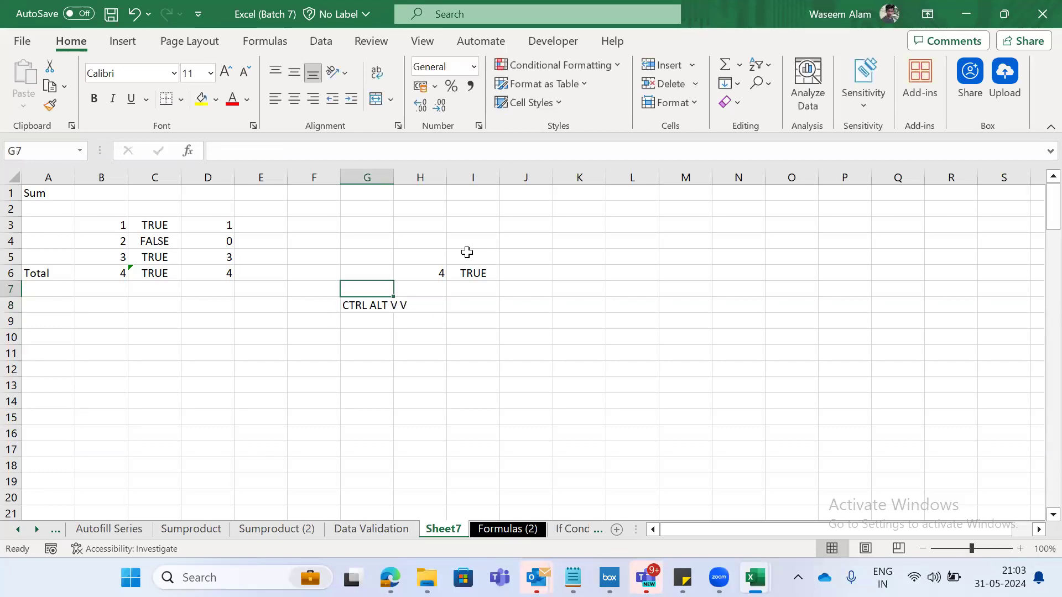
# - Enter the shortcut note "CTRL C" in F8 beside the paste shortcut note
pyautogui.press('Down')
pyautogui.press('Left')
pyautogui.write('CTRL C')
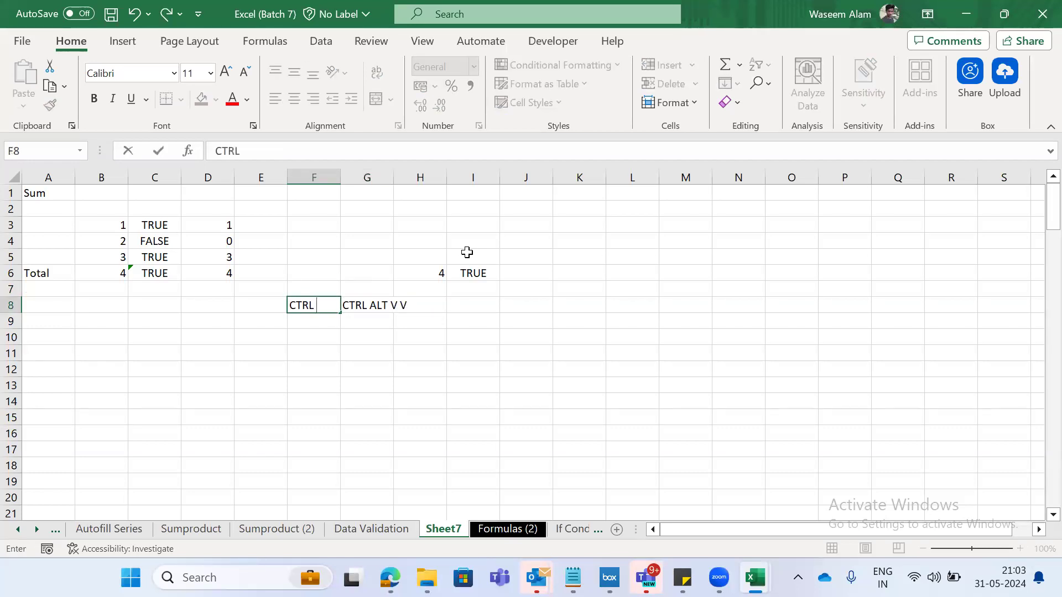
pyautogui.press('Right')
pyautogui.press('Right')
pyautogui.press('Left')
pyautogui.press('Left')
pyautogui.press('Right')
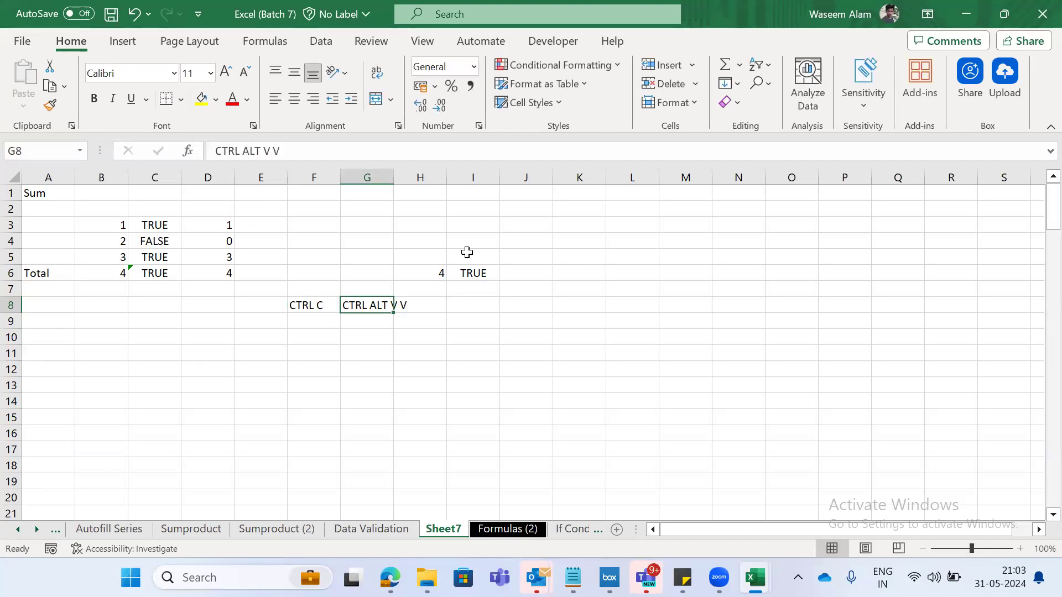
# - Copy the ISNUMBER result in C6, bring up the Paste Special options for J7 and dismiss them
pyautogui.press('Right')
pyautogui.press('Right')
pyautogui.press('Up')
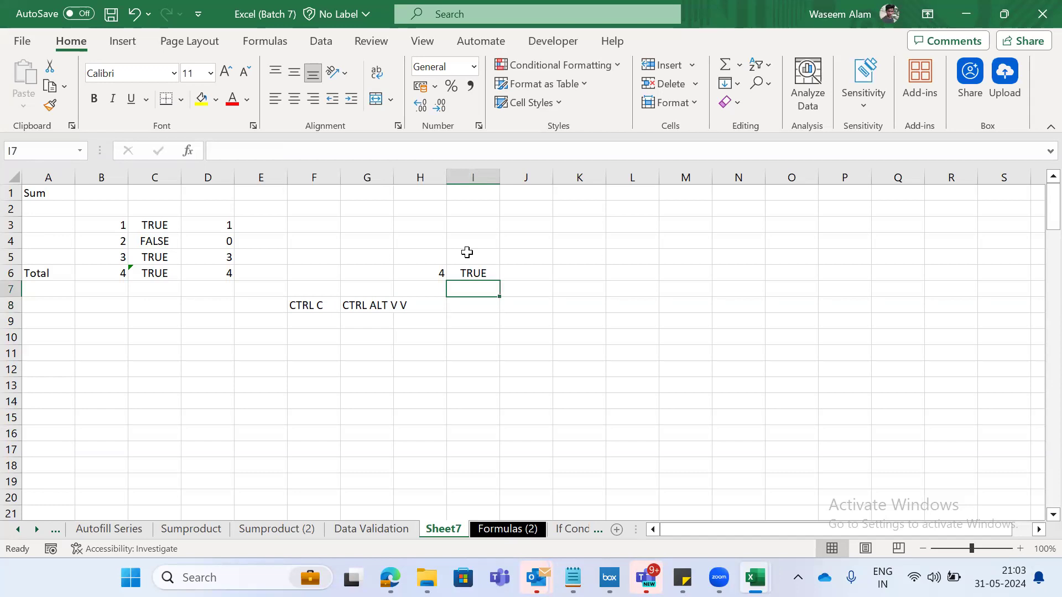
pyautogui.press('Up')
pyautogui.press('Left')
pyautogui.press('Left')
pyautogui.press('Left')
pyautogui.press('Left')
pyautogui.press('Left')
pyautogui.press('Left')
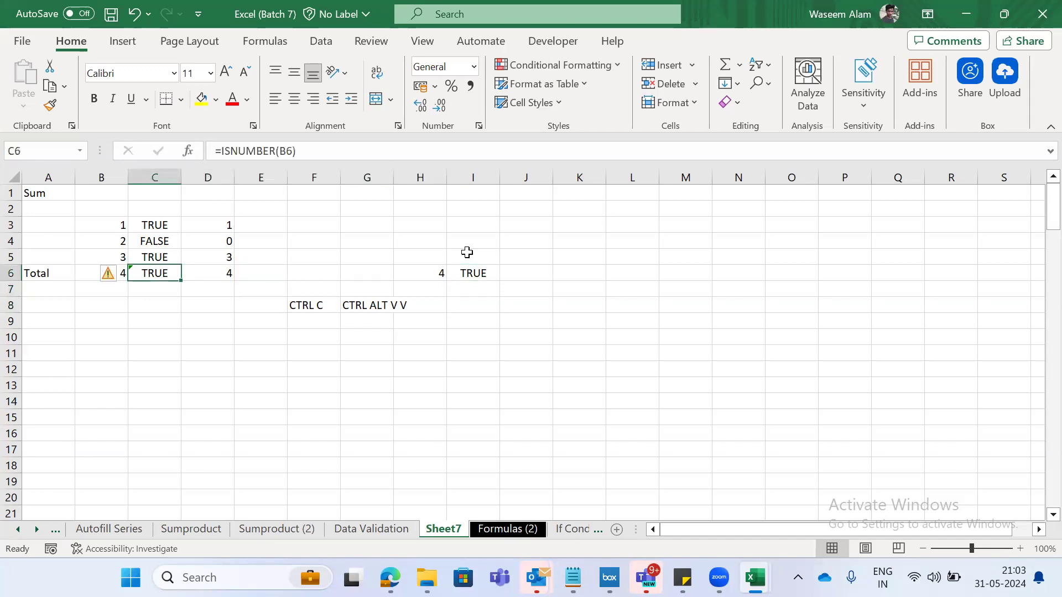
pyautogui.hotkey('ctrl', 'c')
pyautogui.press('Right')
pyautogui.press('Right')
pyautogui.press('Right')
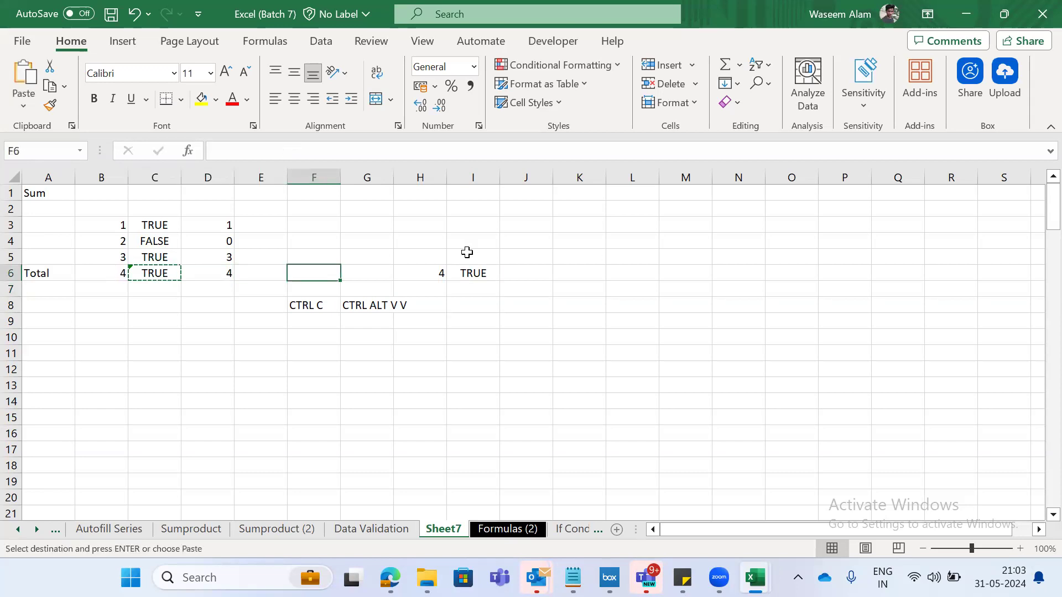
pyautogui.press('Right')
pyautogui.press('Right')
pyautogui.press('Down')
pyautogui.press('Right')
pyautogui.press('Right')
pyautogui.press('Left')
pyautogui.press('Left')
pyautogui.press('Left')
pyautogui.press('Right')
pyautogui.press('Right')
pyautogui.press('Right')
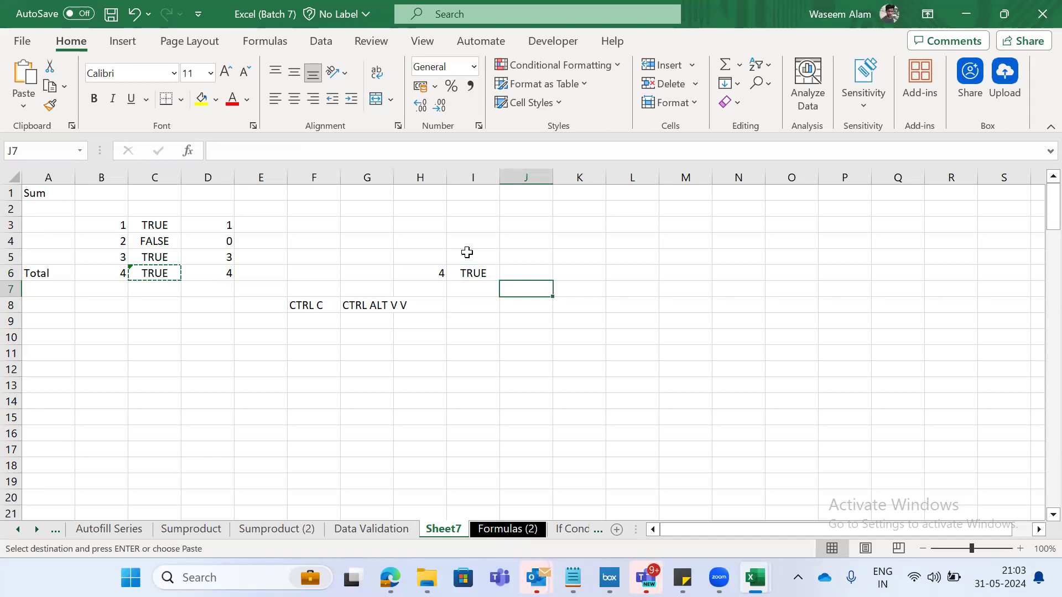
pyautogui.hotkey('ctrl', 'alt', 'v')
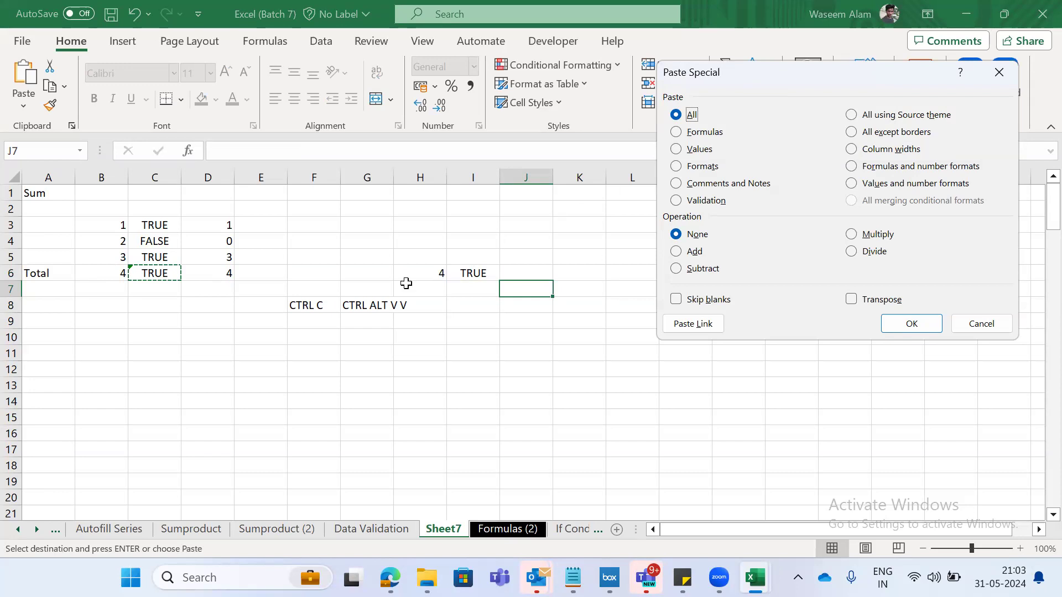
pyautogui.press('Escape')
# - Paste the copied ISNUMBER result from C6 into K7 as a value only and undo the paste
pyautogui.press('Left')
pyautogui.press('Left')
pyautogui.press('Left')
pyautogui.press('Right')
pyautogui.press('Right')
pyautogui.press('Right')
pyautogui.press('Right')
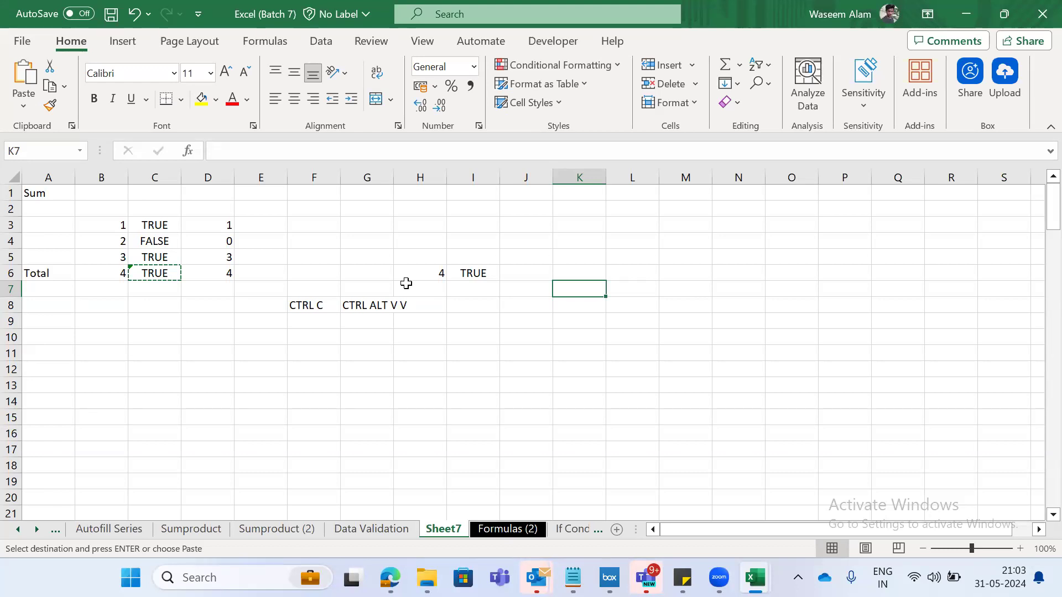
pyautogui.hotkey('ctrl', 'alt', 'v')
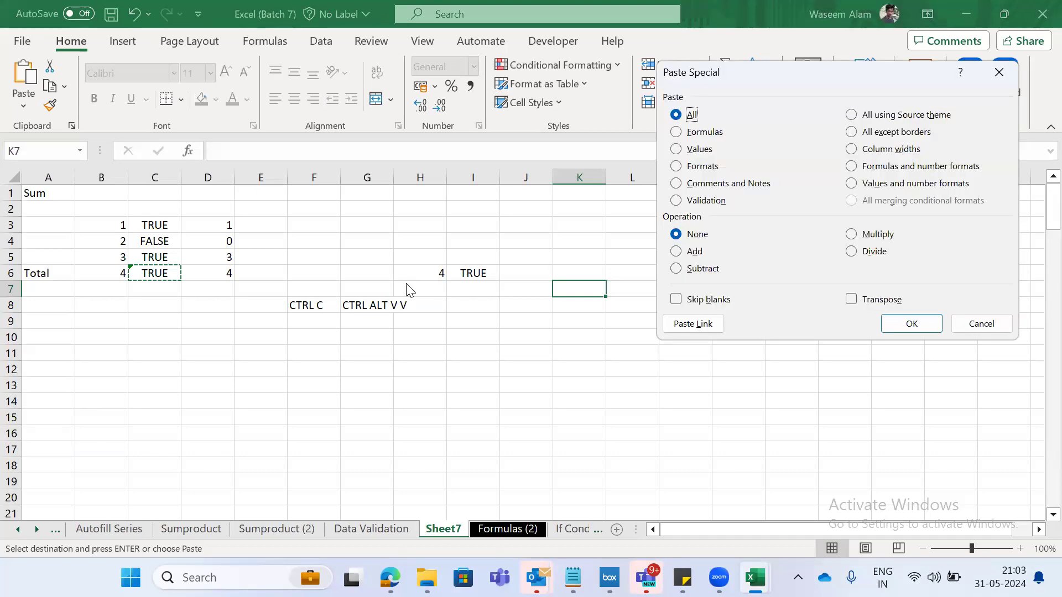
pyautogui.press('v')
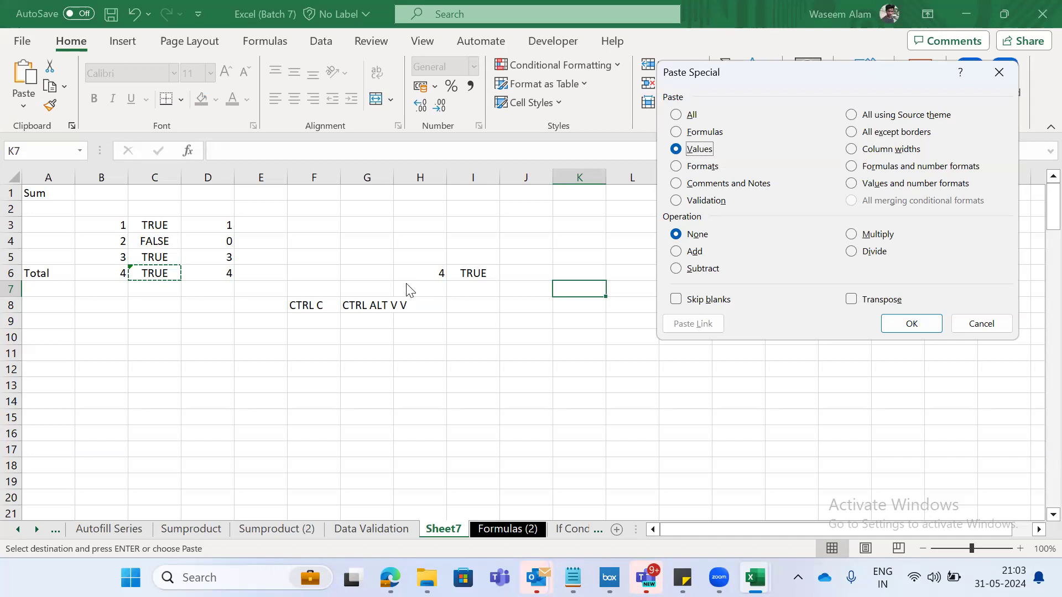
pyautogui.press('Return')
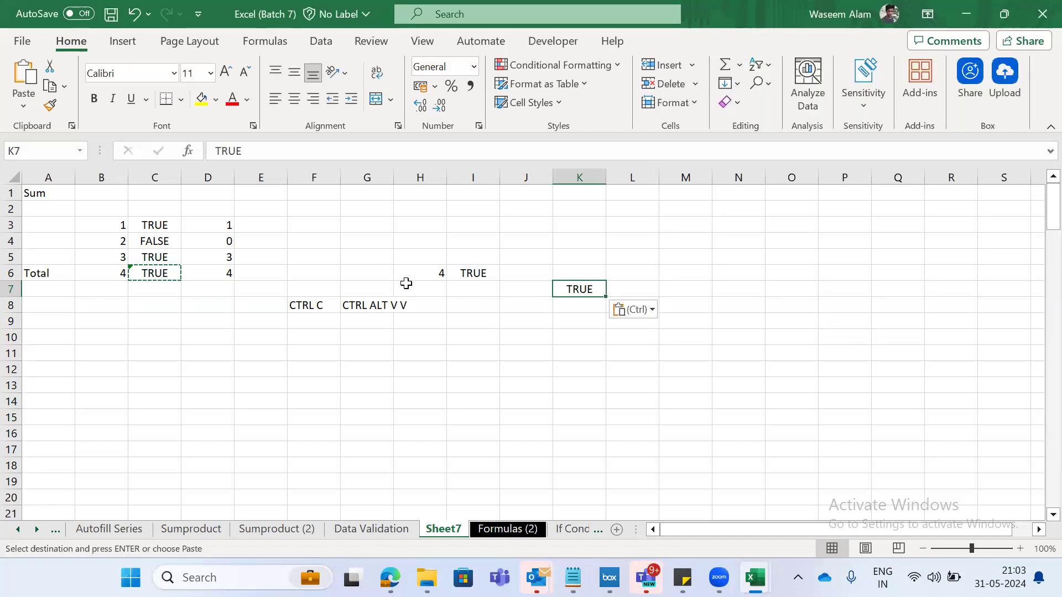
pyautogui.hotkey('ctrl', 'z')
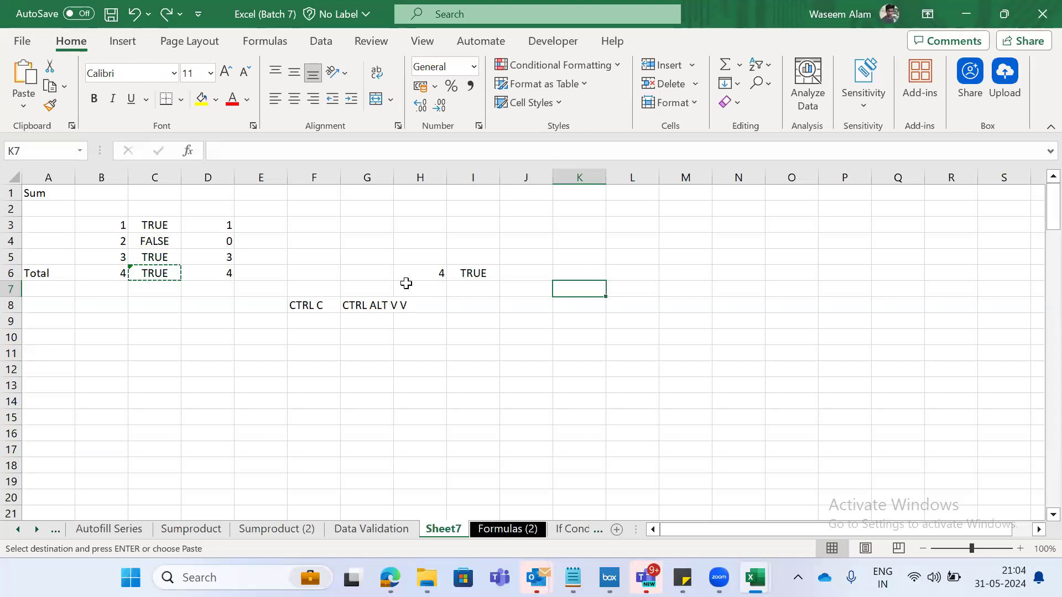
# - Copy the shortcut note in G8 and view the Paste Special options for K8 without pasting
pyautogui.press('Left')
pyautogui.press('Left')
pyautogui.press('Left')
pyautogui.press('Left')
pyautogui.press('Down')
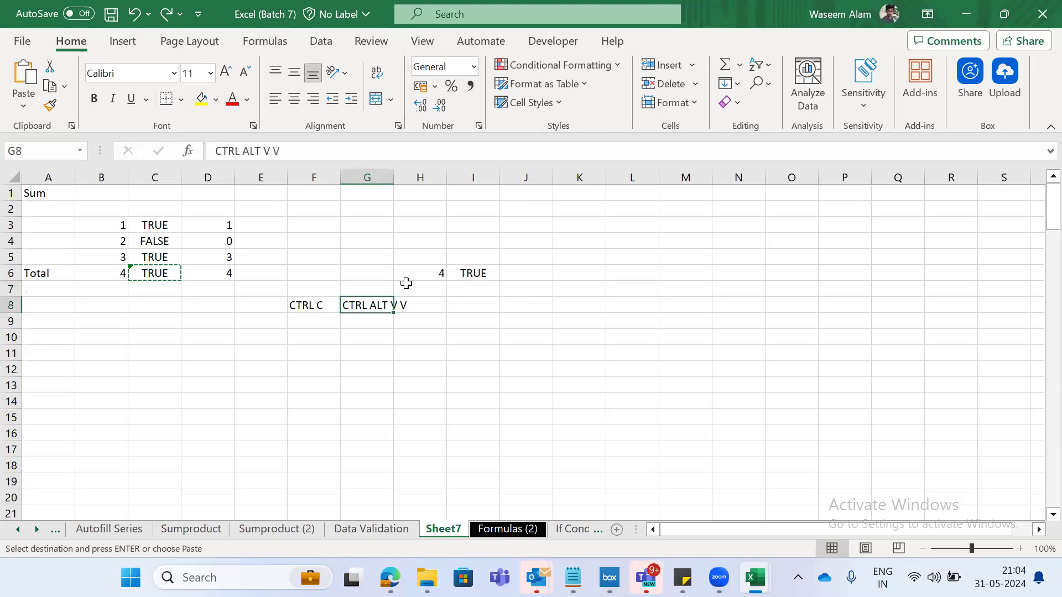
pyautogui.hotkey('ctrl', 'c')
pyautogui.press('Right')
pyautogui.press('Right')
pyautogui.press('Right')
pyautogui.press('Right')
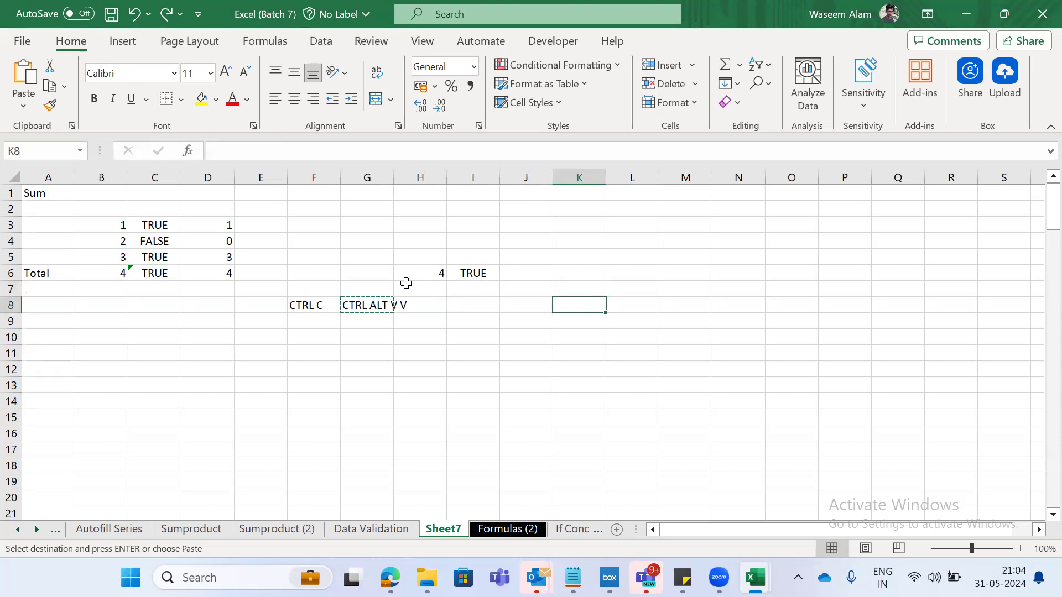
pyautogui.hotkey('ctrl', 'alt', 'v')
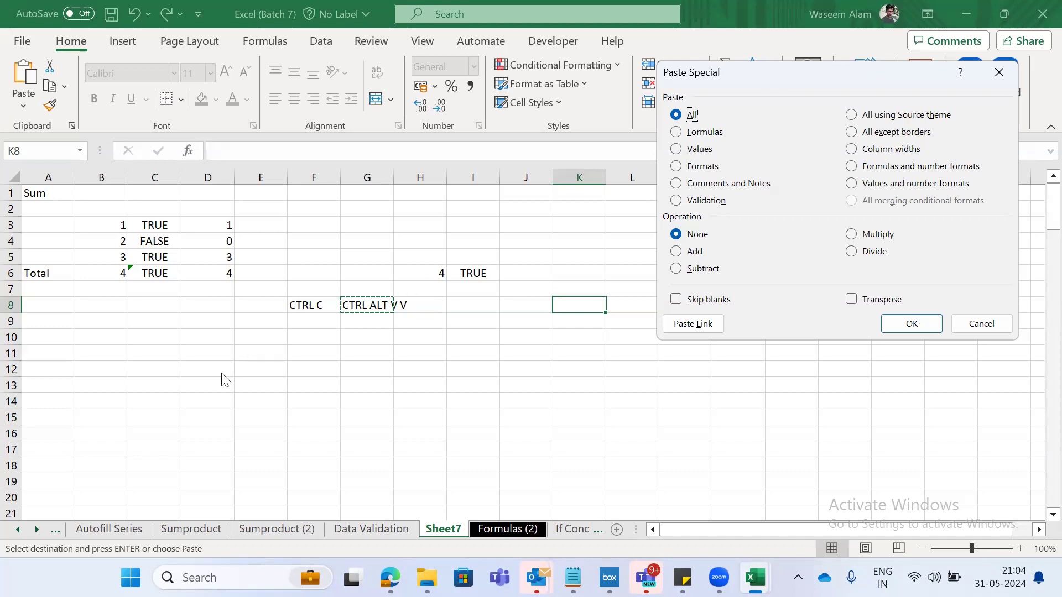
pyautogui.press('Escape')
# - Go back from Sheet7 through the preceding sheets to the Shortcut Keys sheet
pyautogui.click(187, 372)
pyautogui.hotkey('ctrl', 'pageup')
pyautogui.hotkey('ctrl', 'pageup')
pyautogui.hotkey('ctrl', 'pageup')
pyautogui.hotkey('ctrl', 'pageup')
pyautogui.hotkey('ctrl', 'pageup')
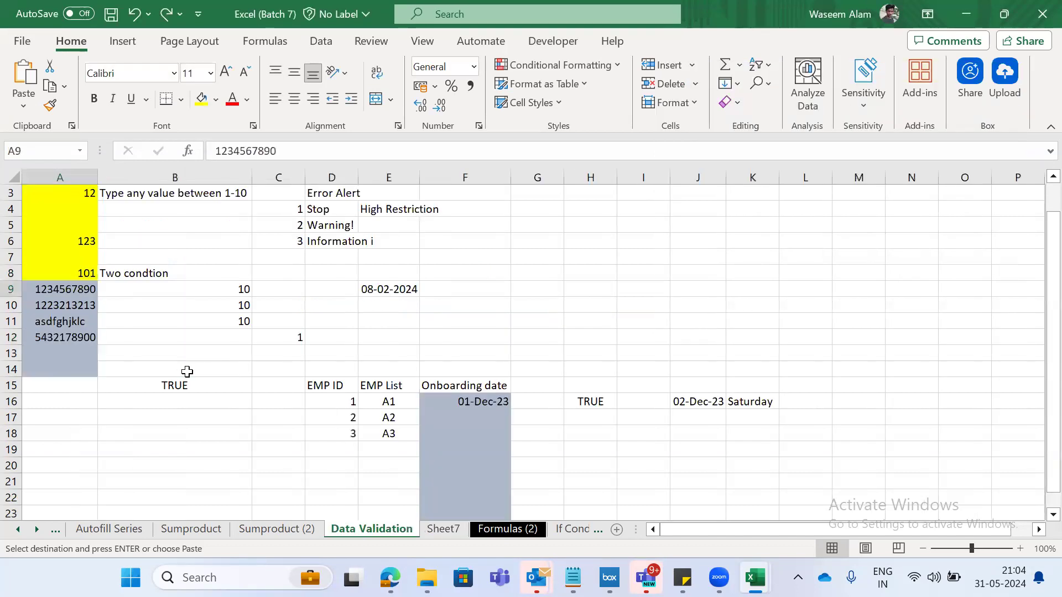
pyautogui.hotkey('ctrl', 'pageup')
pyautogui.hotkey('ctrl', 'pageup')
pyautogui.hotkey('ctrl', 'pageup')
pyautogui.hotkey('ctrl', 'pageup')
pyautogui.hotkey('ctrl', 'pageup')
pyautogui.hotkey('ctrl', 'pageup')
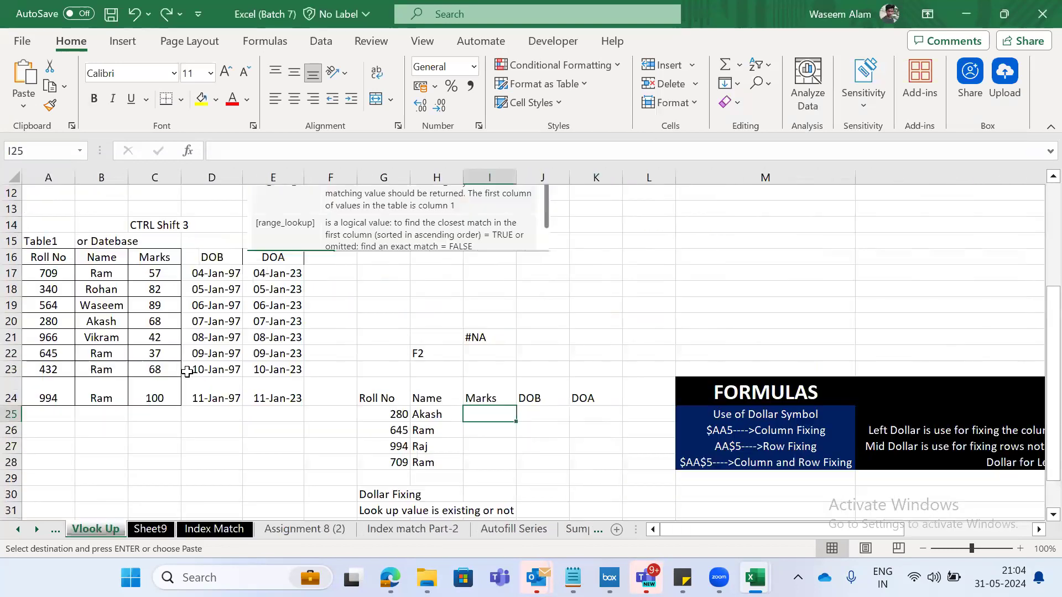
pyautogui.hotkey('ctrl', 'shift', 'Down')
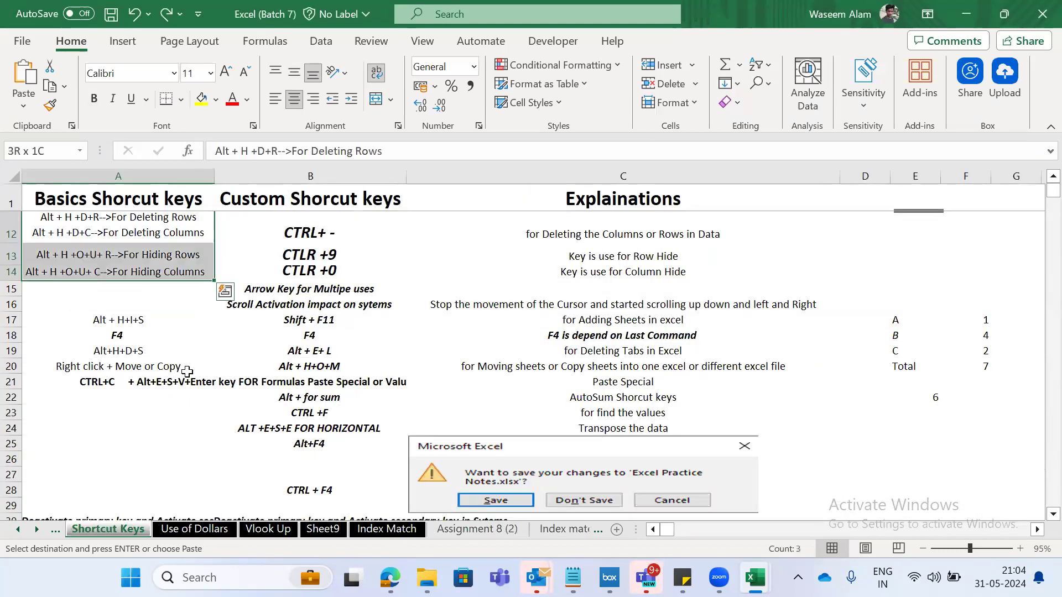
# - Look over the extent of the shortcut list, return to its first entry and select the whole Basics Shorcut keys column
pyautogui.hotkey('ctrl', 'Up')
pyautogui.hotkey('ctrl', 'Up')
pyautogui.hotkey('ctrl', 'space')
pyautogui.hotkey('shift', 'Right')
pyautogui.hotkey('shift', 'Right')
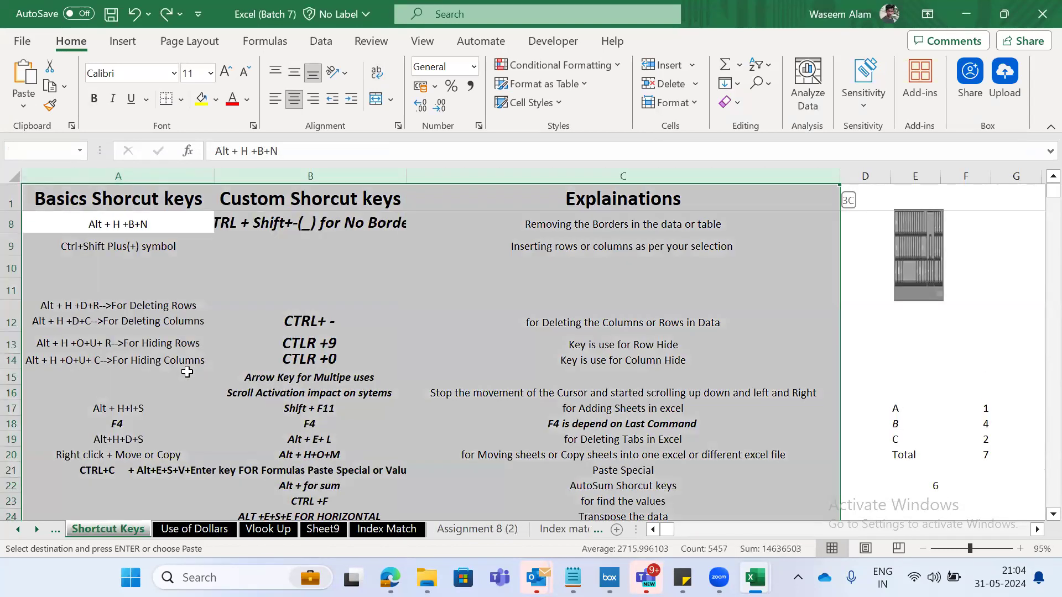
pyautogui.press('Up')
pyautogui.press('Up')
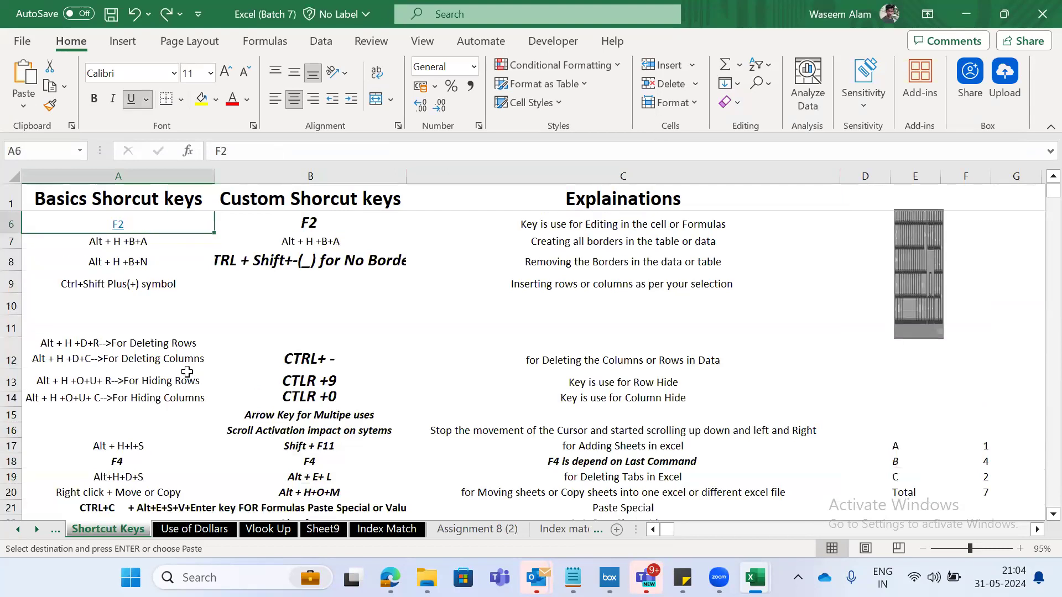
pyautogui.hotkey('ctrl', 'shift', 'Down')
pyautogui.hotkey('ctrl', 'shift', 'Down')
pyautogui.hotkey('ctrl', 'shift', 'Down')
pyautogui.hotkey('ctrl', 'shift', 'Down')
pyautogui.hotkey('ctrl', 'shift', 'Down')
pyautogui.hotkey('ctrl', 'shift', 'Down')
pyautogui.hotkey('ctrl', 'shift', 'Down')
pyautogui.hotkey('ctrl', 'shift', 'Down')
pyautogui.hotkey('ctrl', 'shift', 'Up')
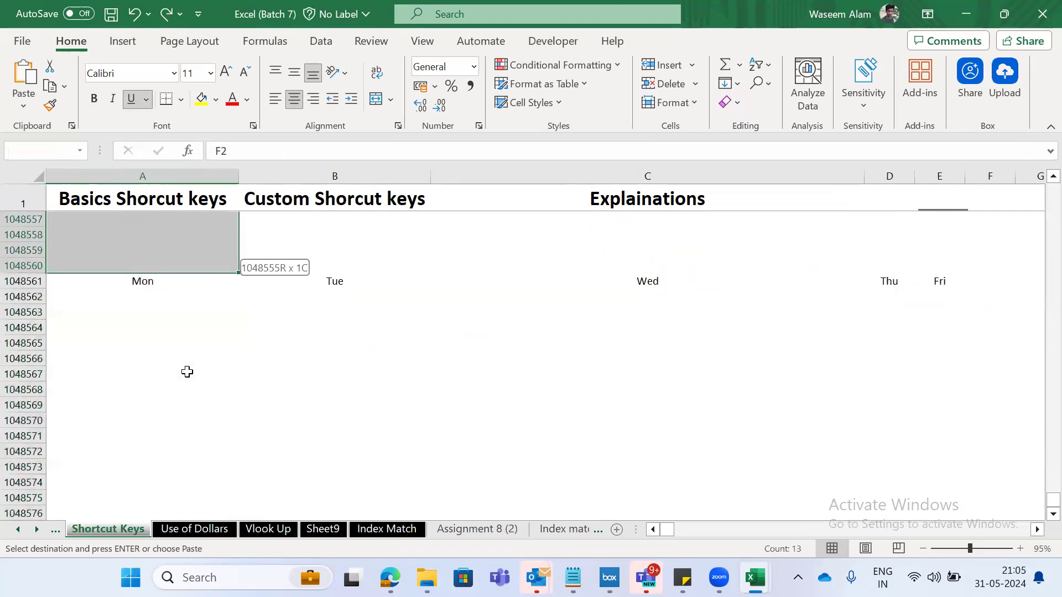
pyautogui.hotkey('shift', 'Up')
pyautogui.hotkey('ctrl', 'Up')
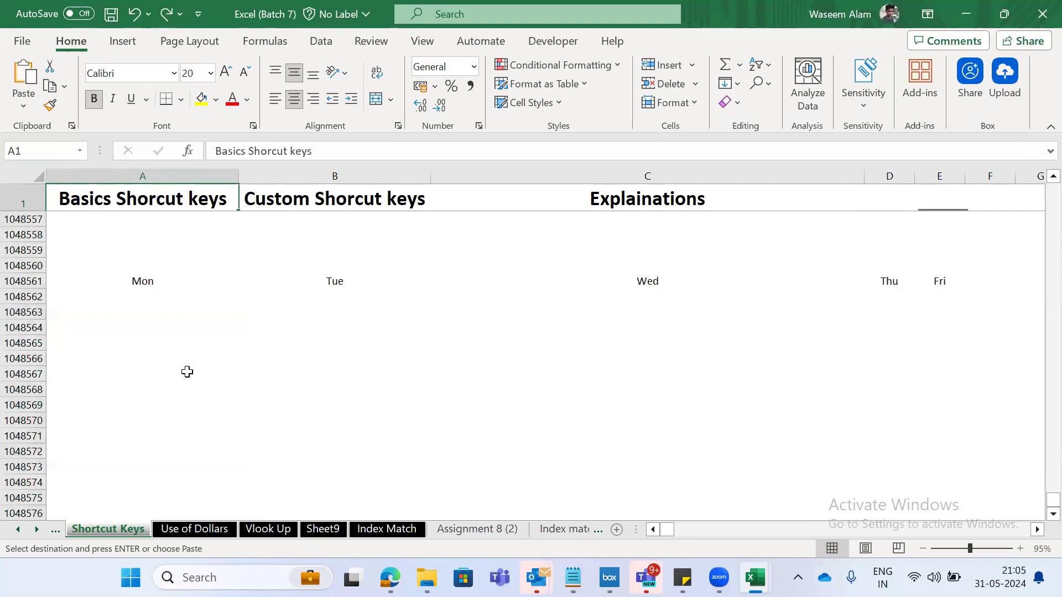
pyautogui.press('Down')
pyautogui.hotkey('ctrl', 'space')
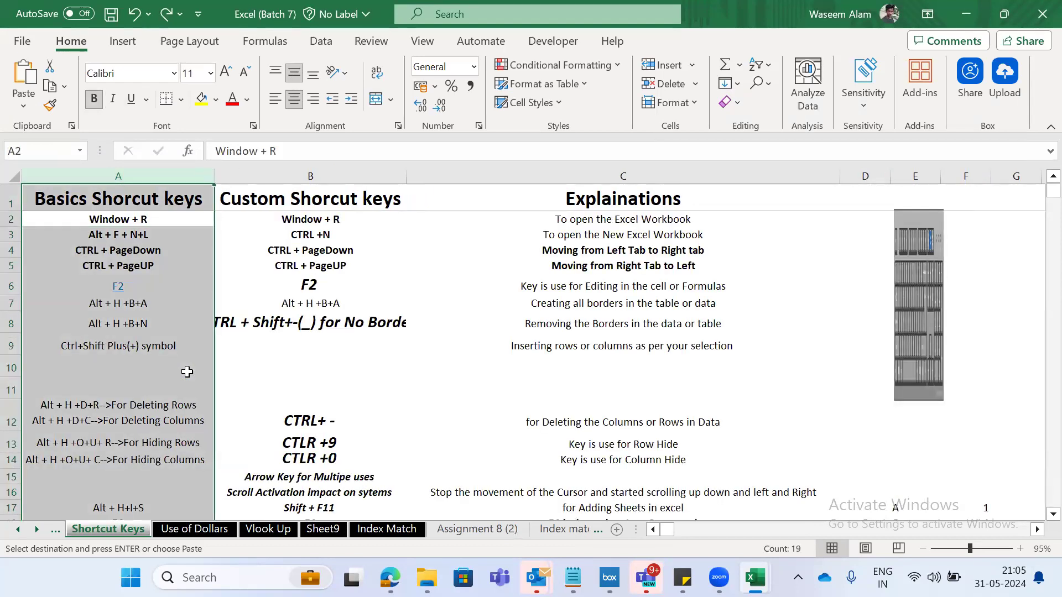